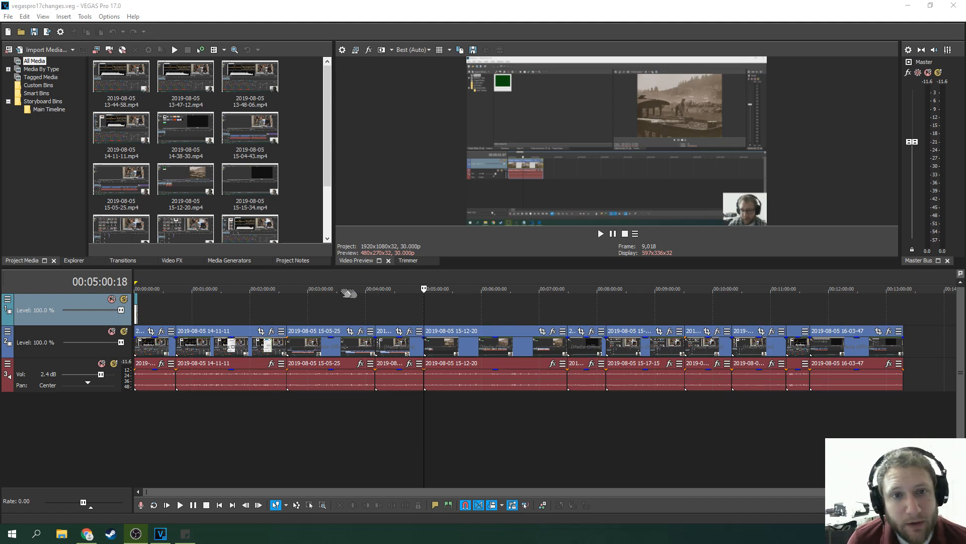
{"action": "left_click", "coordinate": [446, 305]}
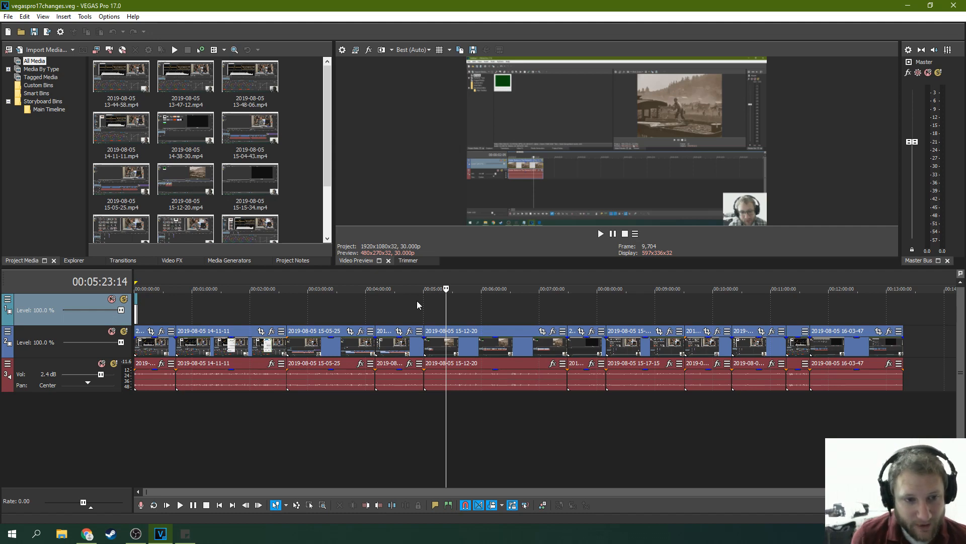
{"action": "left_click", "coordinate": [417, 305]}
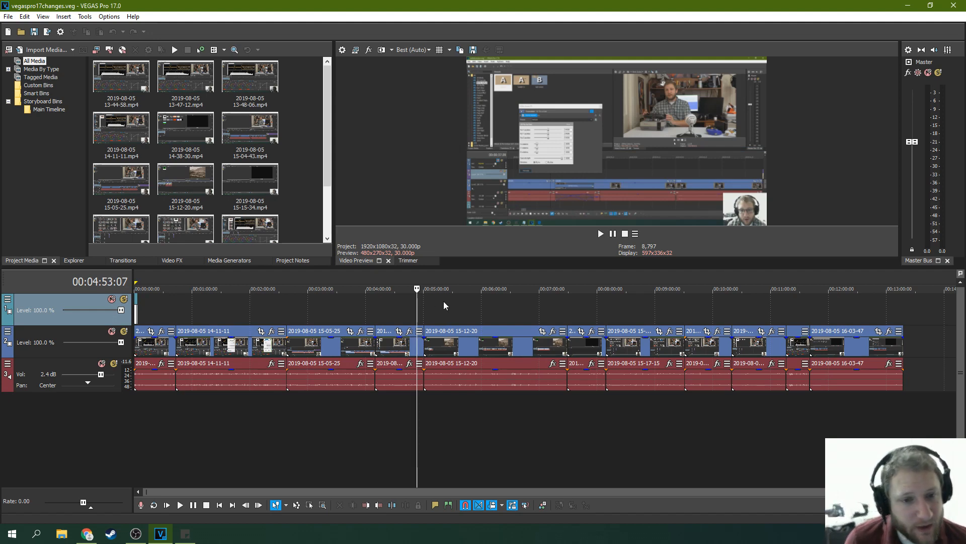
{"action": "left_click", "coordinate": [413, 261]}
{"action": "left_click", "coordinate": [361, 261]}
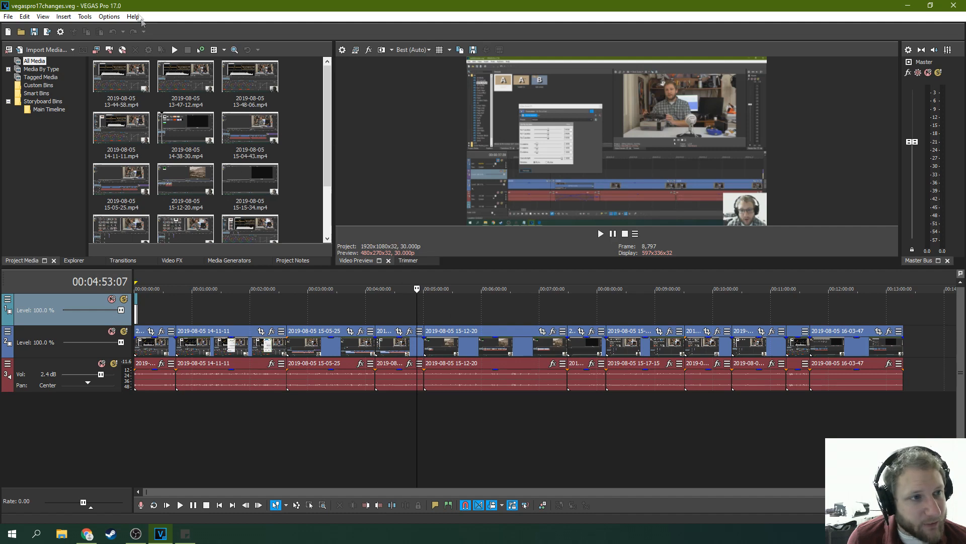
{"action": "left_click", "coordinate": [109, 17]}
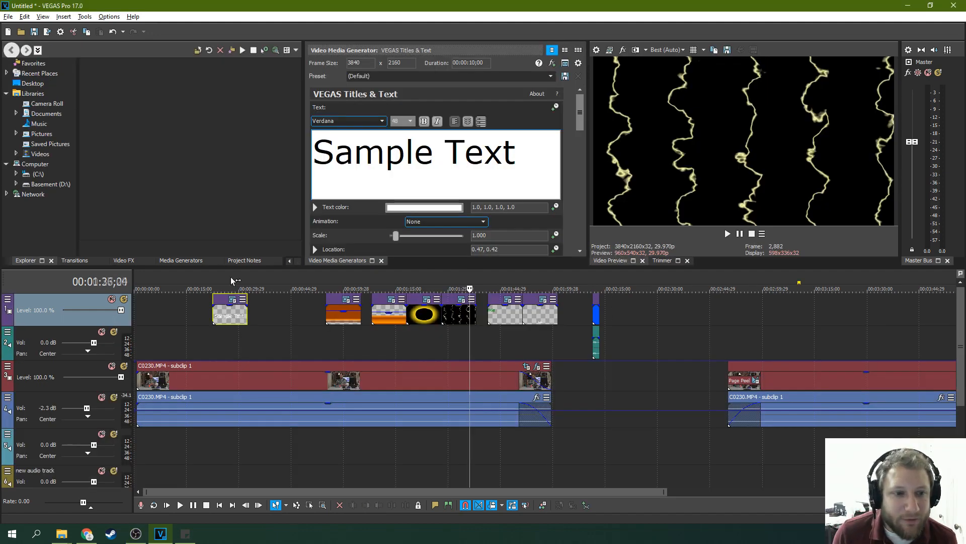
{"action": "left_click", "coordinate": [232, 277]}
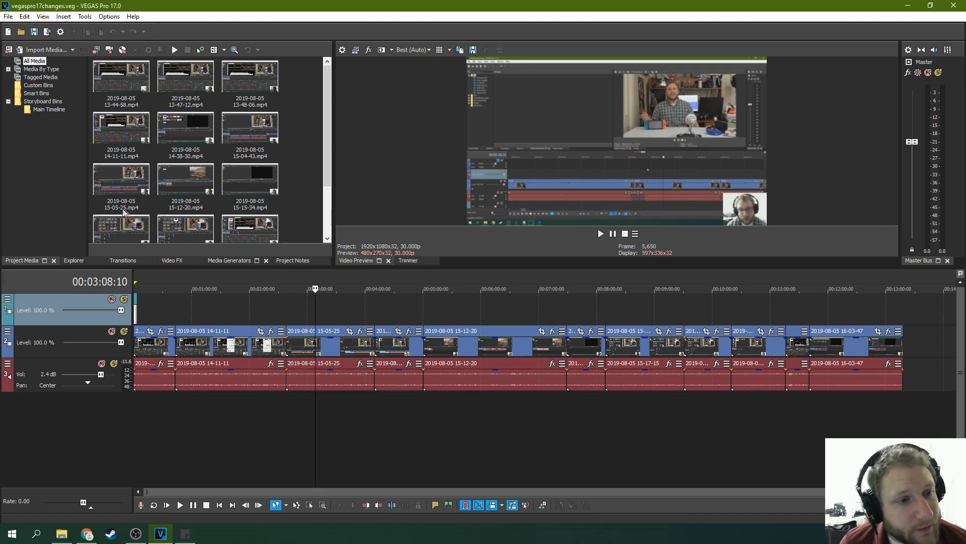
{"action": "left_click", "coordinate": [479, 312]}
{"action": "left_click", "coordinate": [455, 312]}
{"action": "left_click", "coordinate": [410, 307]}
{"action": "left_click", "coordinate": [330, 302]}
{"action": "left_click", "coordinate": [246, 295]}
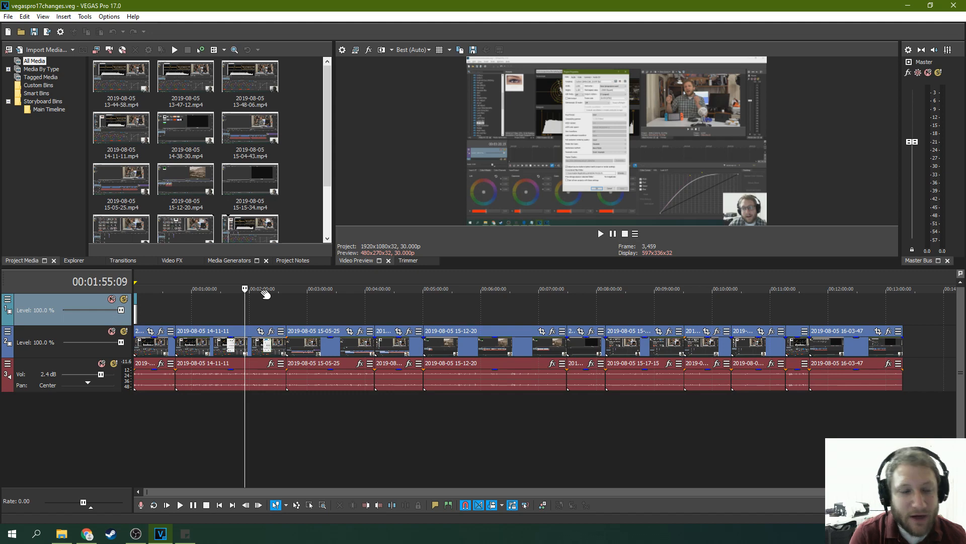
View the project notes, return to the project media, and slightly enlarge the upper windows.
{"action": "left_click", "coordinate": [297, 261]}
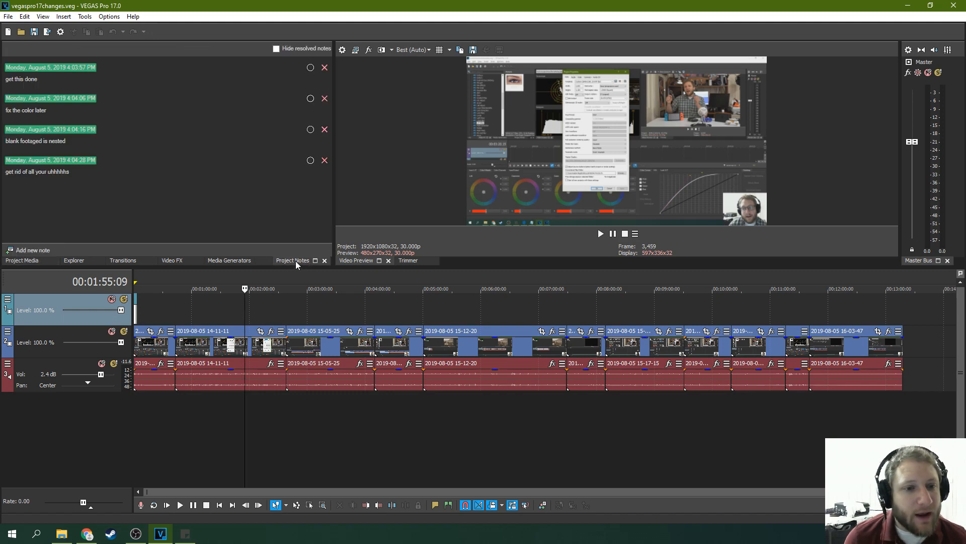
{"action": "left_click", "coordinate": [23, 261]}
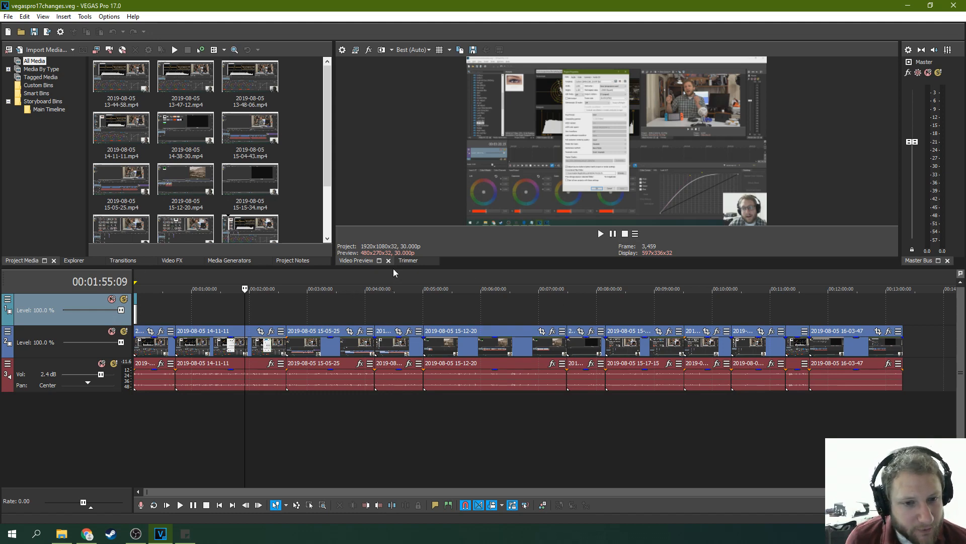
{"action": "left_click_drag", "start_coordinate": [393, 268], "coordinate": [390, 283]}
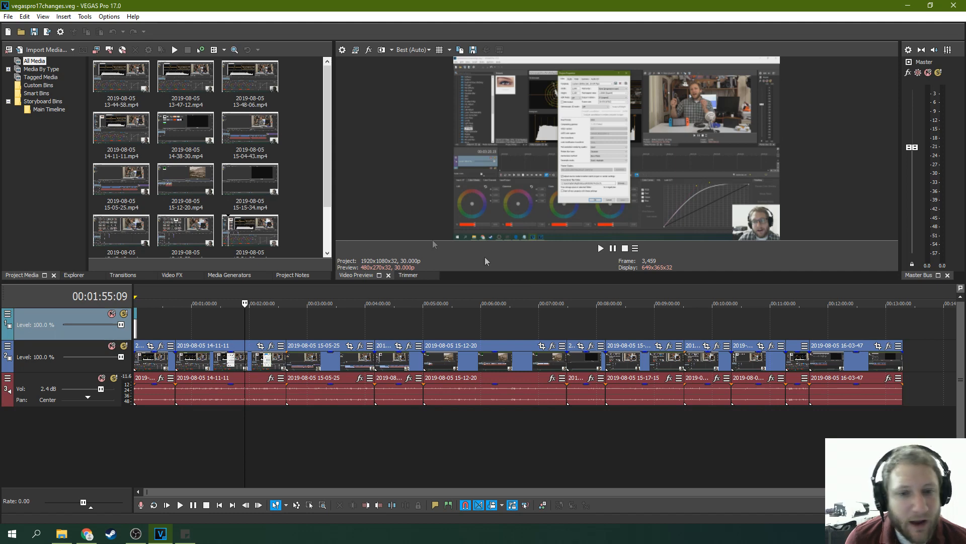
Scrub back and forth through the timeline and examine the recorded clips in the video preview.
{"action": "left_click", "coordinate": [320, 322]}
{"action": "left_click", "coordinate": [274, 309]}
{"action": "left_click", "coordinate": [261, 316]}
{"action": "left_click", "coordinate": [313, 321]}
{"action": "left_click", "coordinate": [421, 322]}
{"action": "left_click", "coordinate": [466, 319]}
{"action": "left_click", "coordinate": [663, 317]}
{"action": "left_click", "coordinate": [549, 324]}
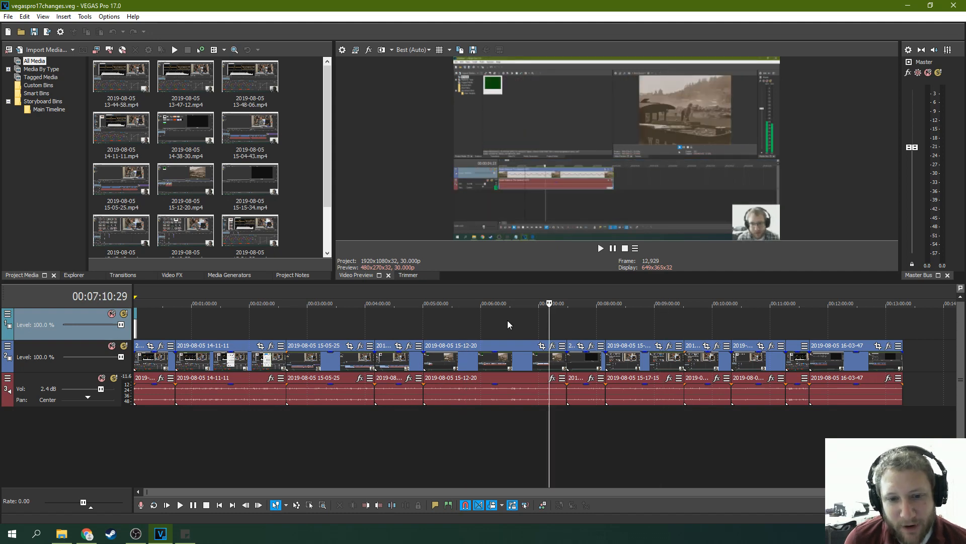
{"action": "left_click", "coordinate": [508, 323]}
{"action": "left_click", "coordinate": [414, 321]}
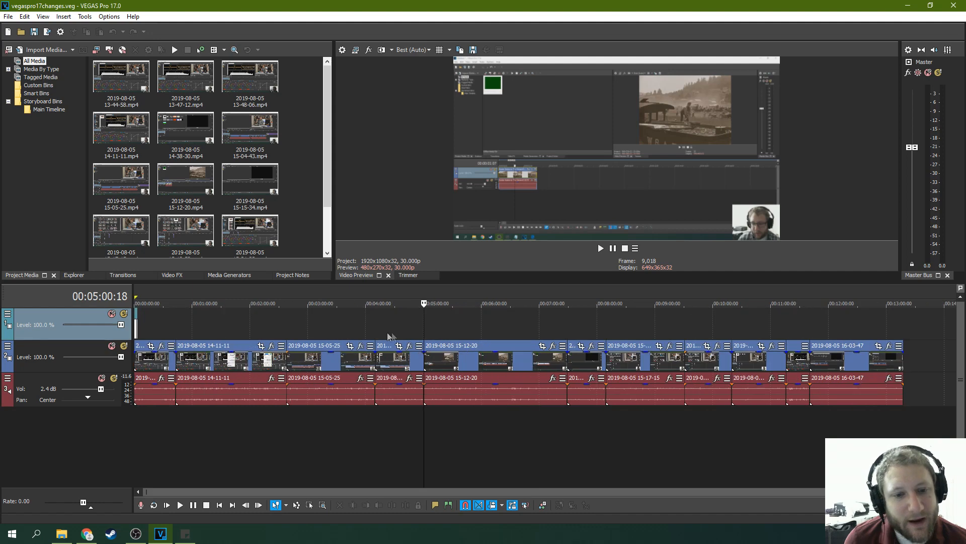
{"action": "left_click", "coordinate": [314, 316]}
{"action": "left_click", "coordinate": [276, 316]}
{"action": "left_click", "coordinate": [244, 315]}
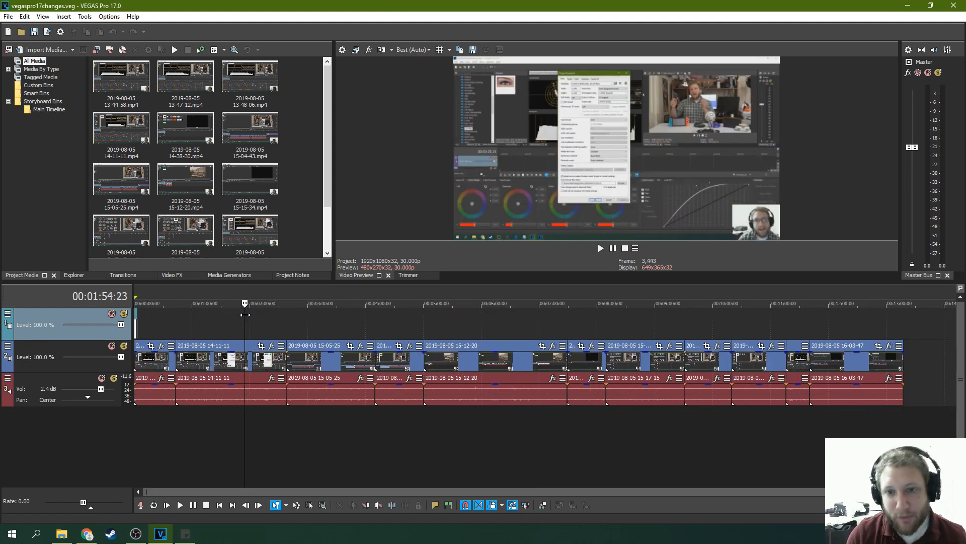
{"action": "left_click", "coordinate": [170, 321]}
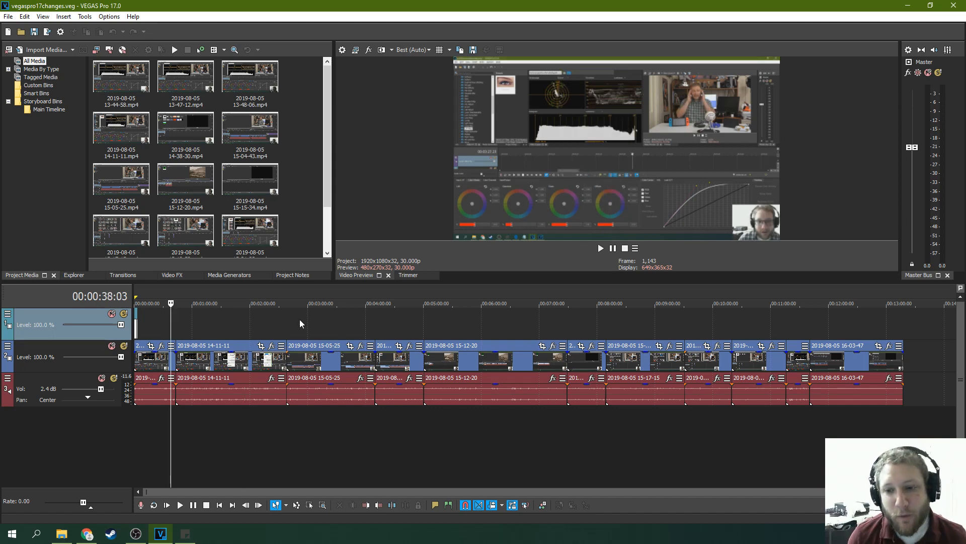
{"action": "left_click", "coordinate": [874, 321]}
{"action": "left_click", "coordinate": [760, 325]}
{"action": "left_click", "coordinate": [693, 325]}
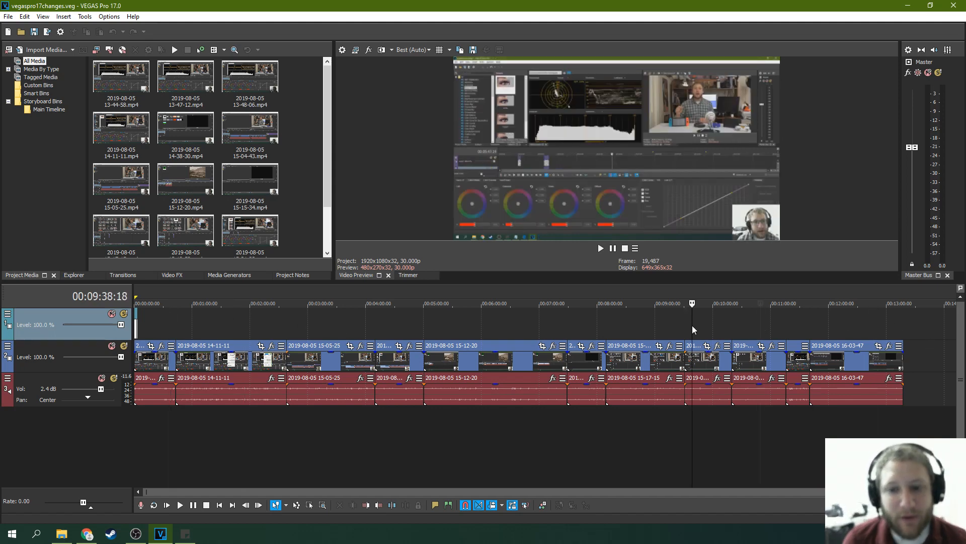
{"action": "left_click", "coordinate": [642, 324]}
{"action": "left_click", "coordinate": [505, 319]}
{"action": "left_click", "coordinate": [343, 321]}
{"action": "left_click", "coordinate": [239, 318]}
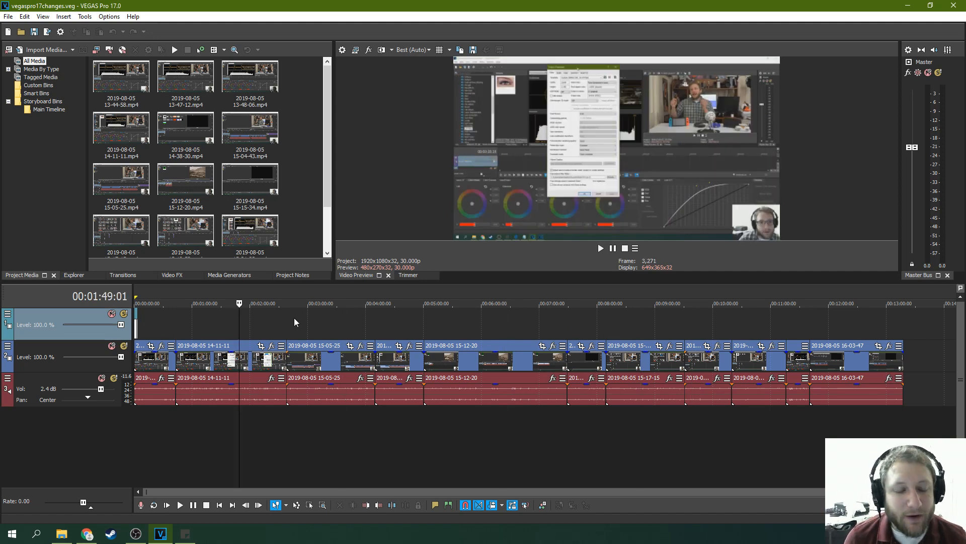
{"action": "left_click", "coordinate": [317, 319]}
{"action": "mouse_move", "coordinate": [837, 345]}
{"action": "left_mouse_down"}
{"action": "mouse_move", "coordinate": [858, 346]}
{"action": "mouse_move", "coordinate": [838, 345]}
{"action": "left_mouse_up"}
{"action": "left_click", "coordinate": [281, 327]}
{"action": "left_click", "coordinate": [240, 325]}
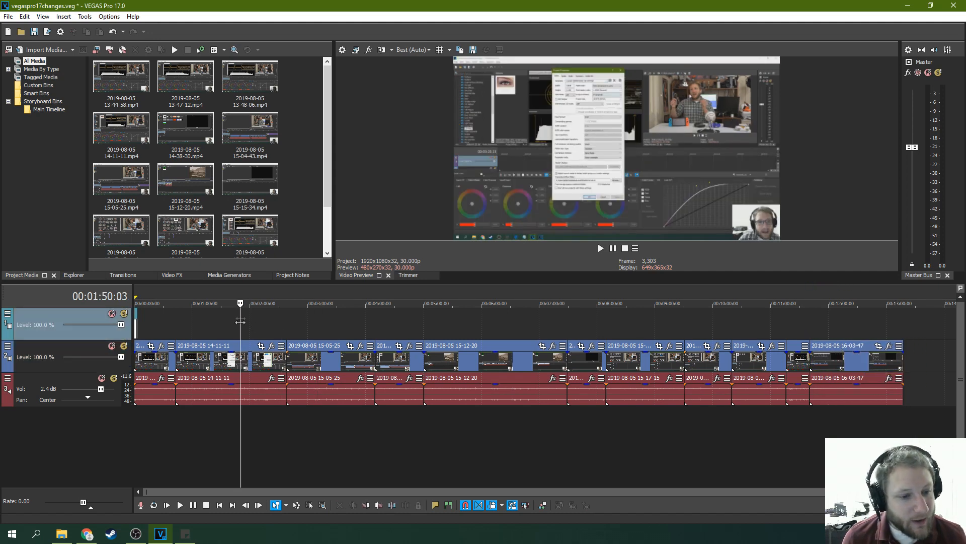
Resize the workspace so the timeline area is taller, the Project Media window narrower and the top video track shorter.
{"action": "left_click_drag", "start_coordinate": [267, 281], "coordinate": [264, 247]}
{"action": "mouse_move", "coordinate": [339, 148]}
{"action": "left_mouse_down"}
{"action": "mouse_move", "coordinate": [503, 144]}
{"action": "mouse_move", "coordinate": [325, 144]}
{"action": "left_mouse_up"}
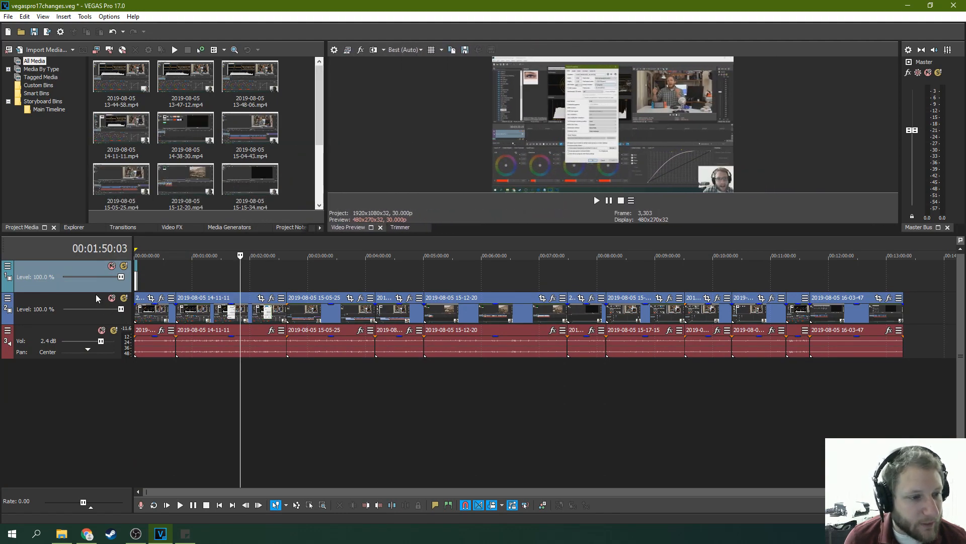
{"action": "mouse_move", "coordinate": [95, 291]}
{"action": "left_mouse_down"}
{"action": "mouse_move", "coordinate": [96, 324]}
{"action": "mouse_move", "coordinate": [95, 273]}
{"action": "mouse_move", "coordinate": [94, 287]}
{"action": "left_mouse_up"}
{"action": "left_click", "coordinate": [8, 266]}
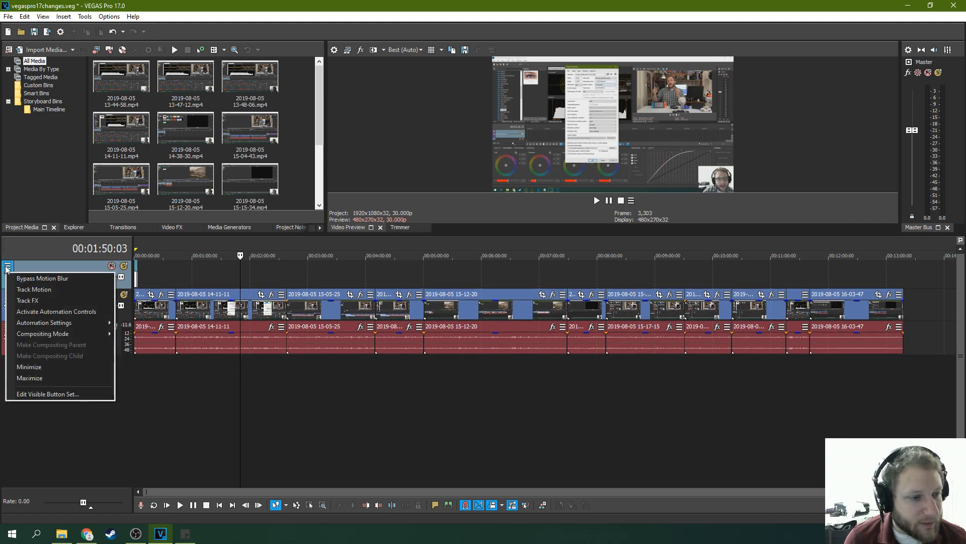
Add Play From Start to the visible buttons of the Video Preview window.
{"action": "left_click", "coordinate": [631, 200]}
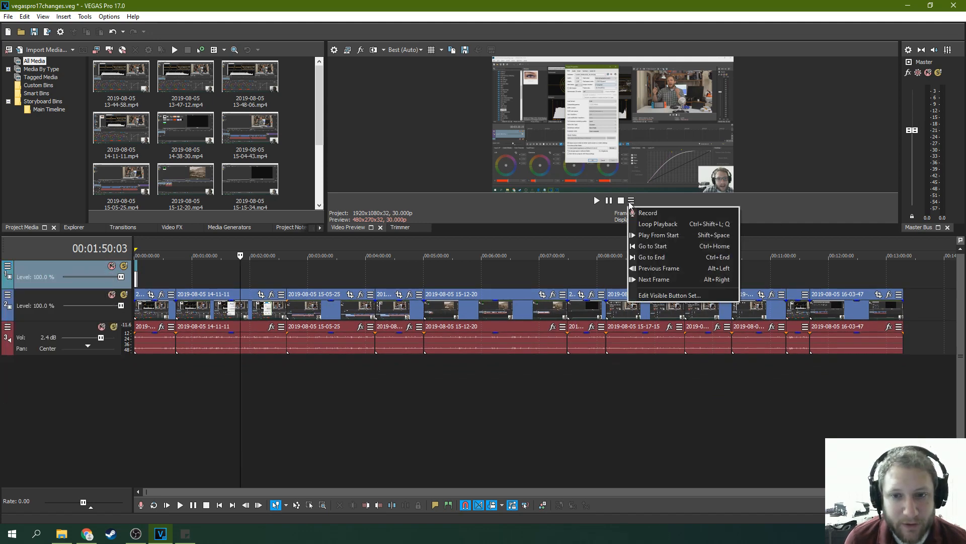
{"action": "left_click", "coordinate": [654, 301]}
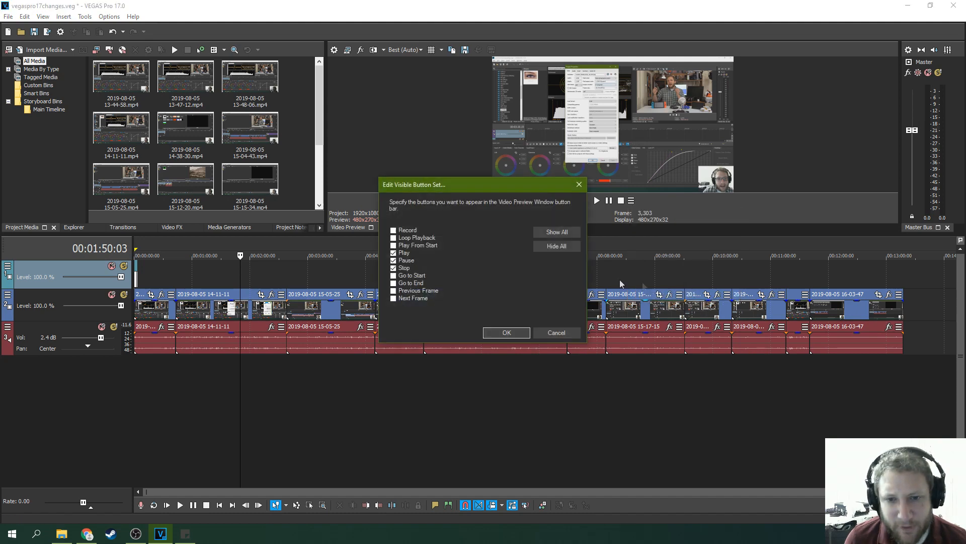
{"action": "left_click", "coordinate": [393, 245]}
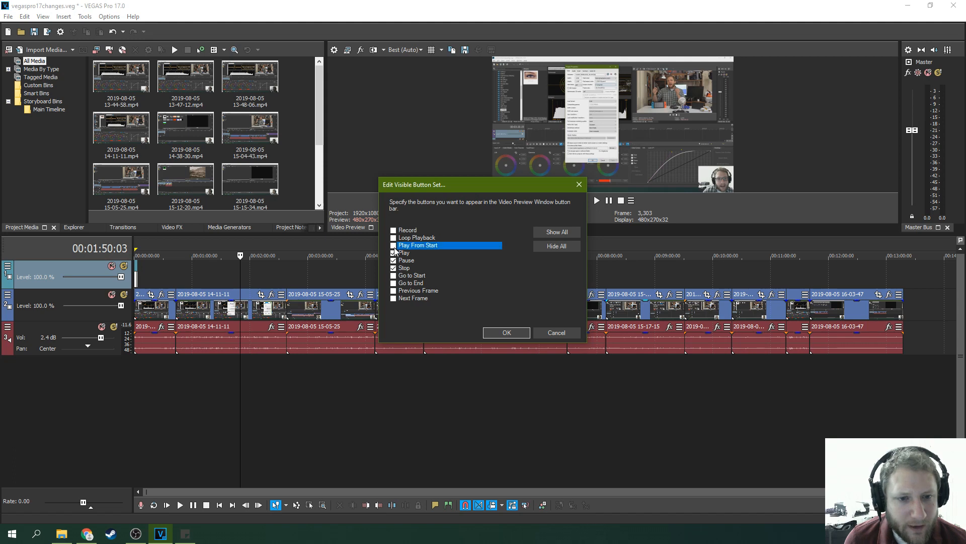
{"action": "left_click", "coordinate": [507, 332]}
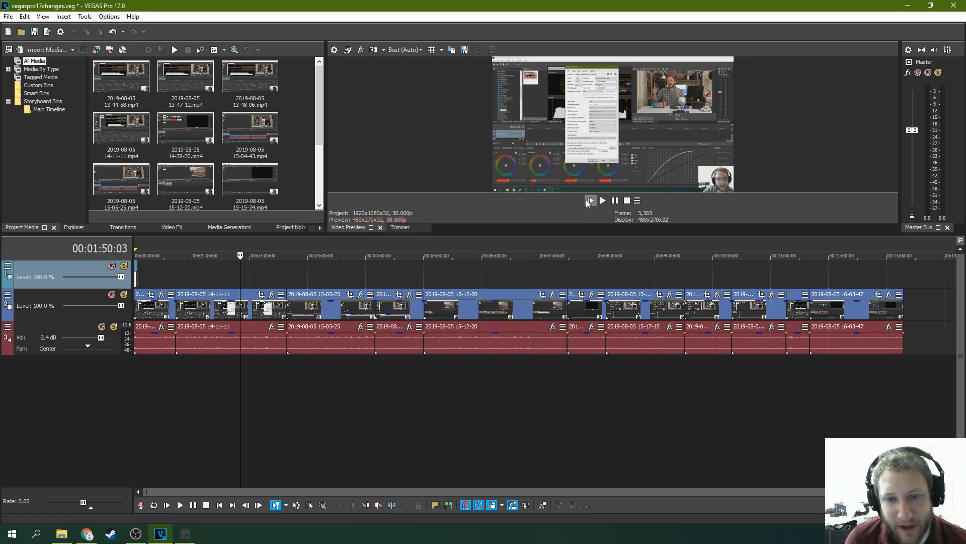
Review which transport buttons can be shown in the Video Preview window's button bar.
{"action": "left_click", "coordinate": [637, 201]}
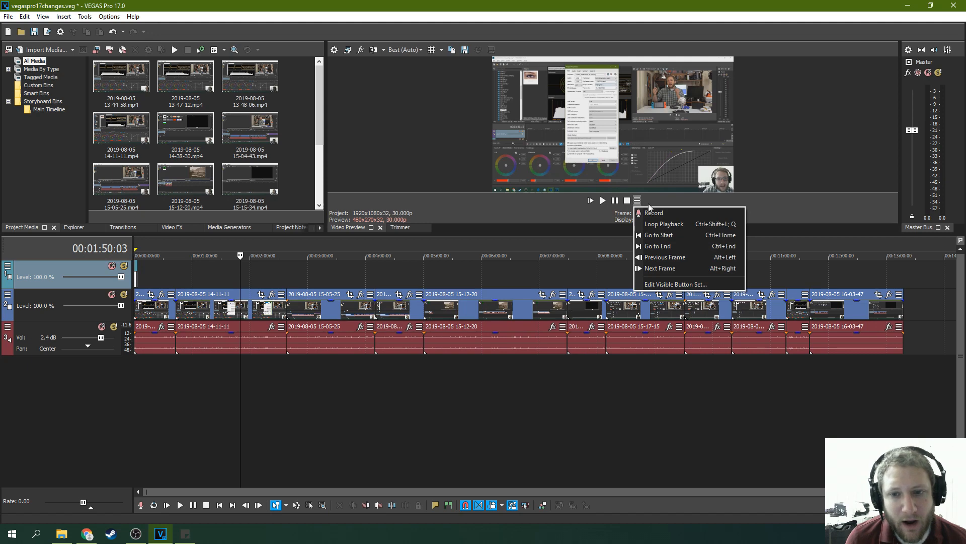
{"action": "left_click", "coordinate": [659, 282]}
{"action": "left_click", "coordinate": [392, 275]}
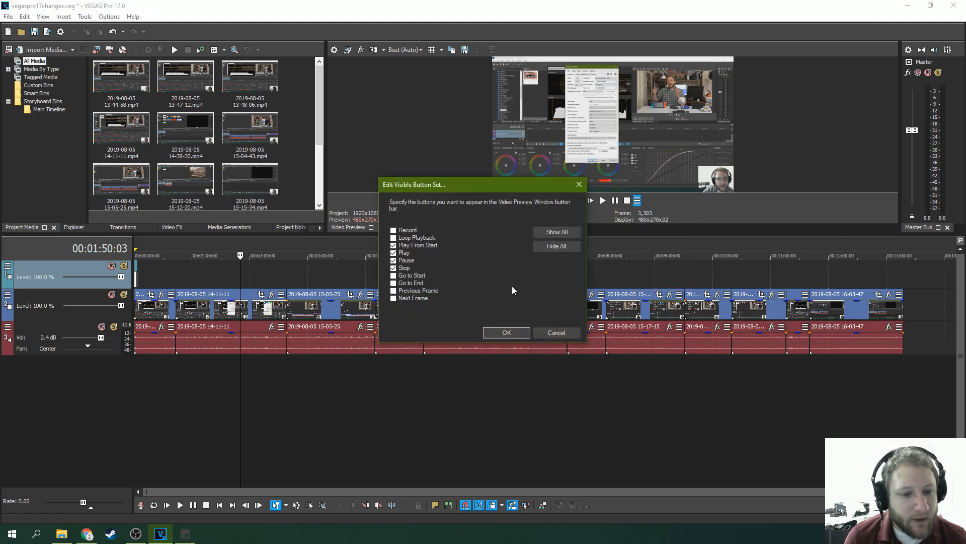
{"action": "left_click", "coordinate": [507, 333]}
{"action": "left_click", "coordinate": [8, 266]}
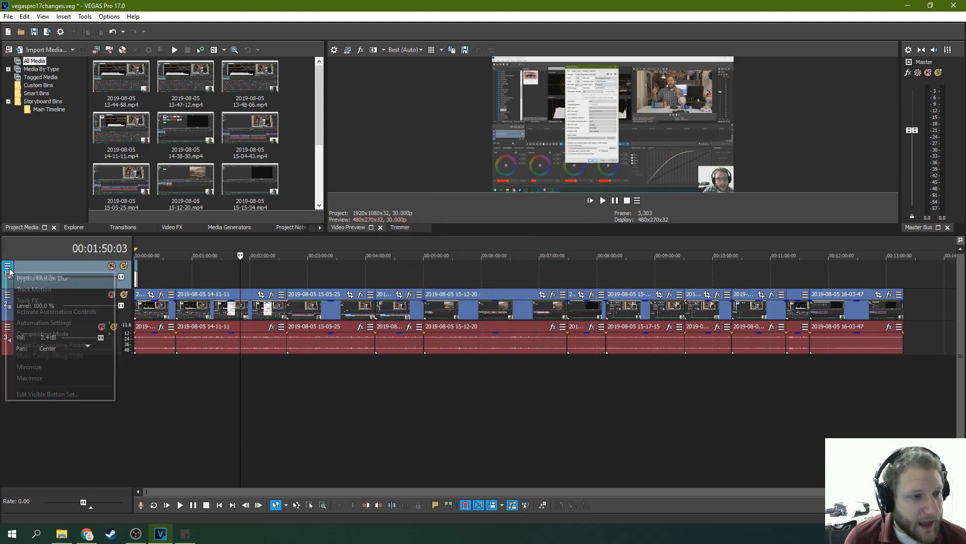
{"action": "left_click", "coordinate": [59, 300]}
{"action": "left_click", "coordinate": [789, 113]}
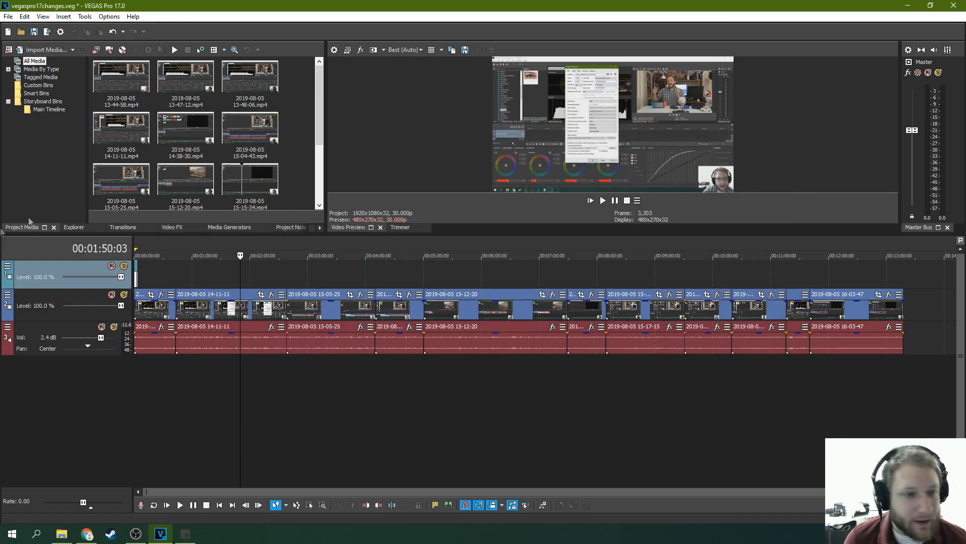
Add Track FX to the controls visible in all video track headers.
{"action": "left_click", "coordinate": [8, 266]}
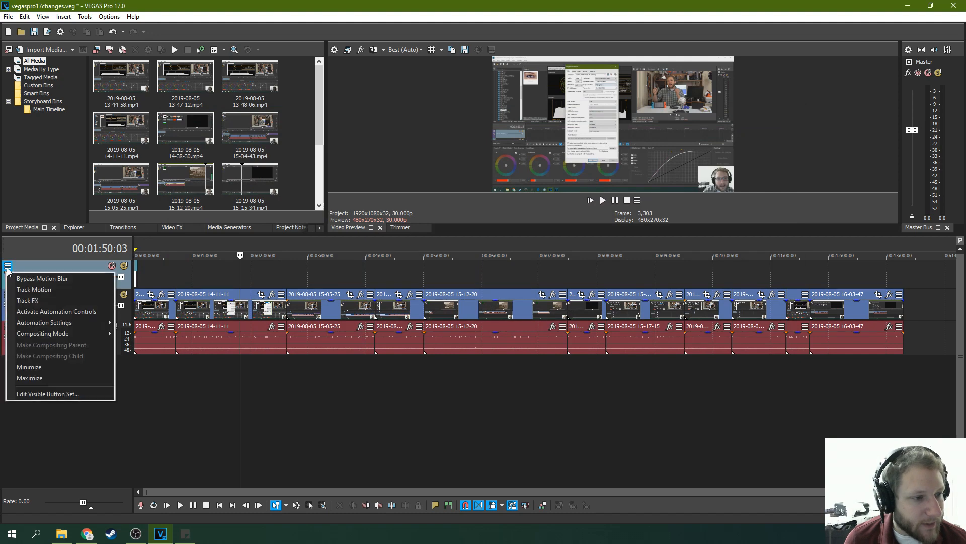
{"action": "left_click", "coordinate": [48, 394]}
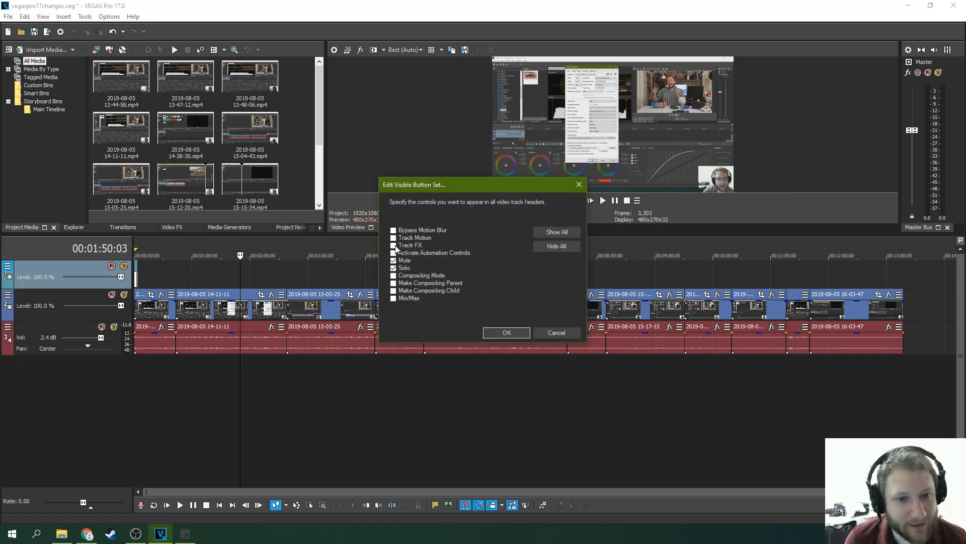
{"action": "left_click", "coordinate": [394, 246]}
{"action": "left_click", "coordinate": [506, 332]}
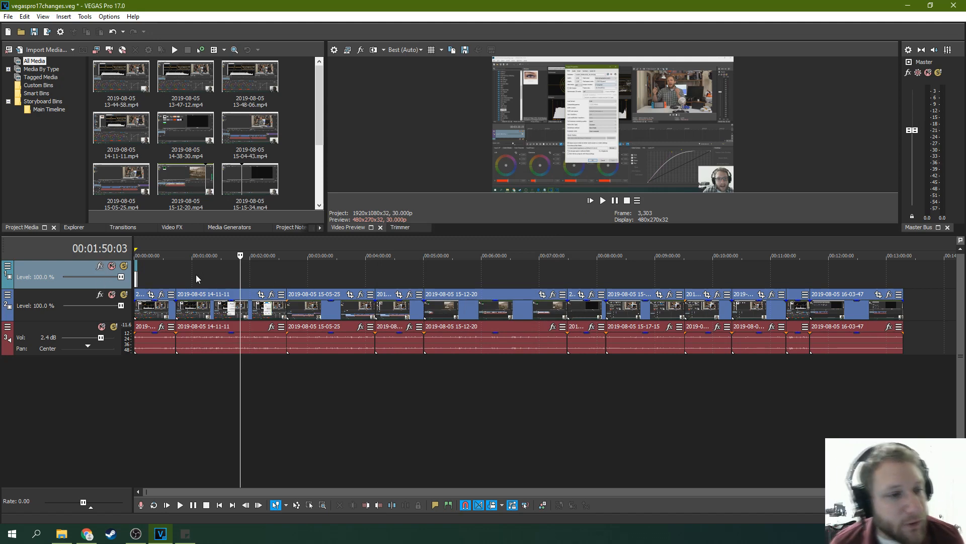
Load the Default Layout window layout.
{"action": "left_click", "coordinate": [43, 18]}
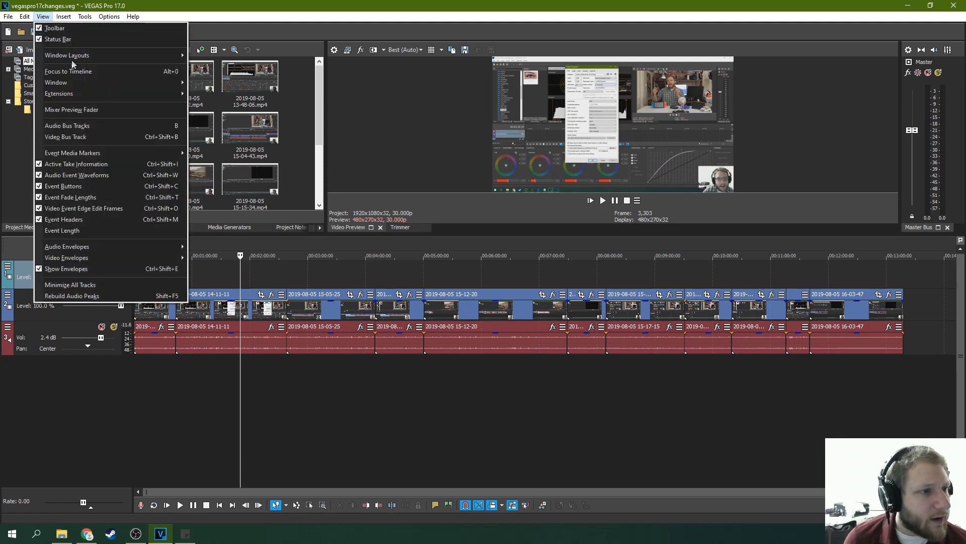
{"action": "mouse_move", "coordinate": [74, 56]}
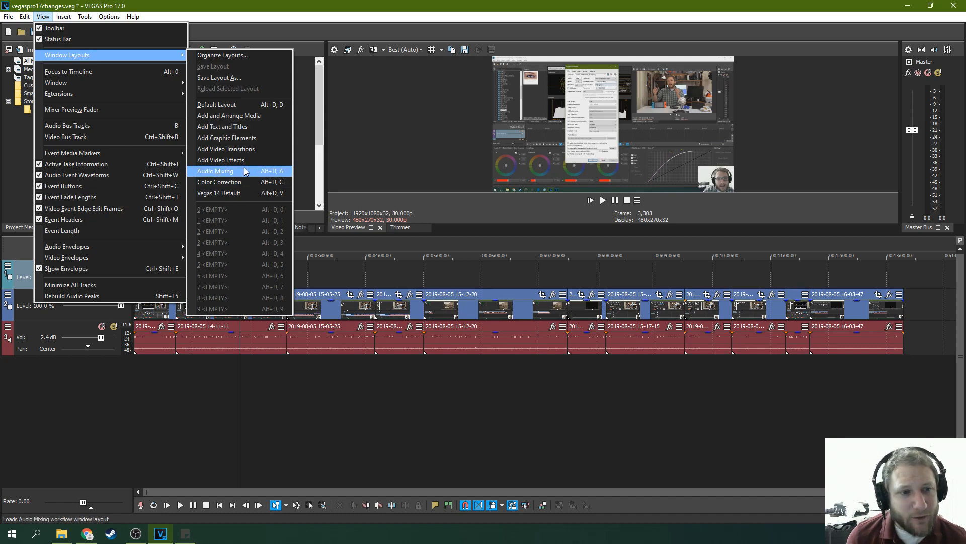
{"action": "left_click", "coordinate": [223, 105]}
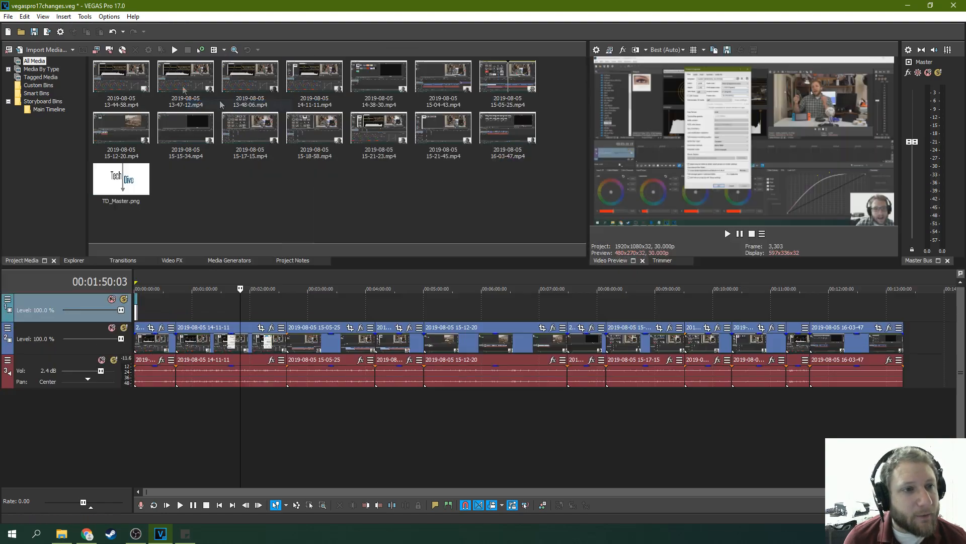
Switch the window layout to the Add and Arrange Media workflow.
{"action": "left_click", "coordinate": [46, 18]}
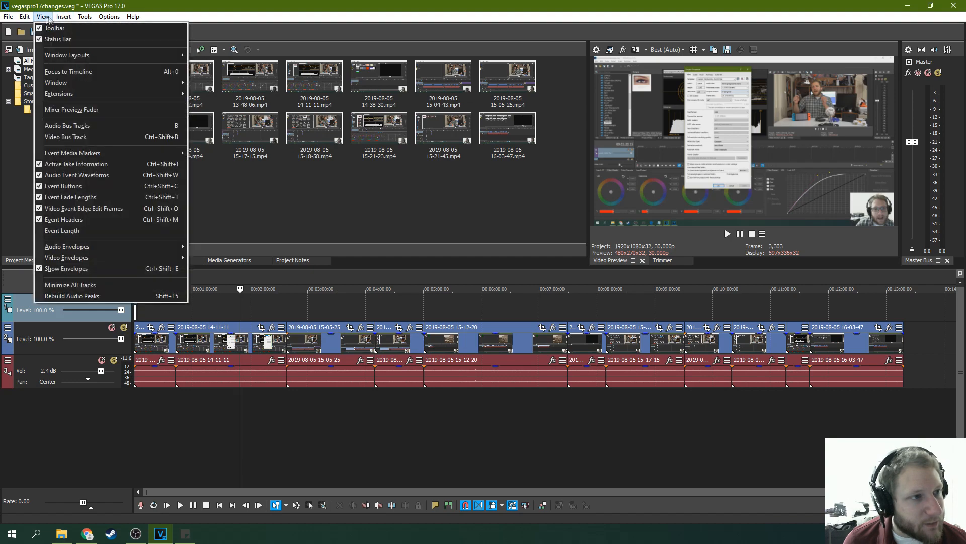
{"action": "mouse_move", "coordinate": [80, 21]}
{"action": "mouse_move", "coordinate": [43, 17]}
{"action": "mouse_move", "coordinate": [106, 57]}
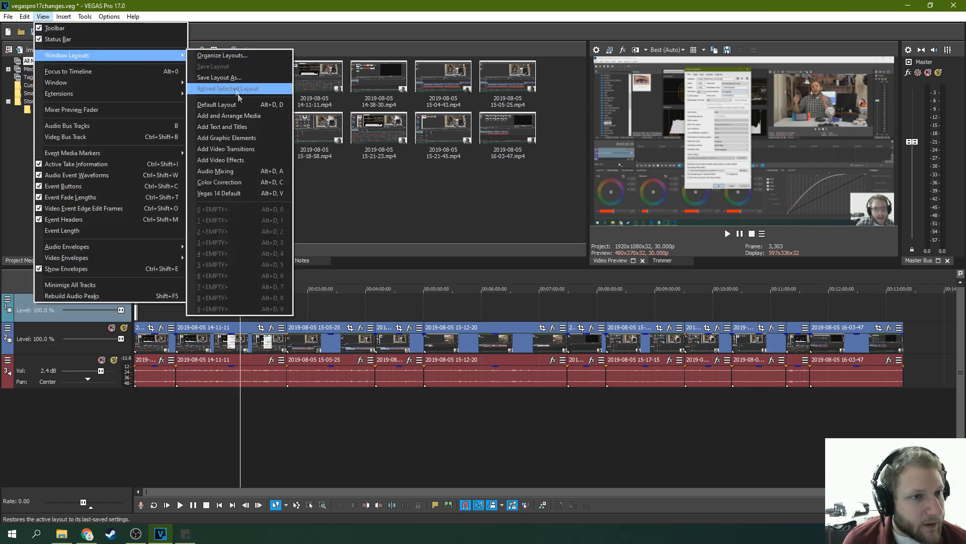
{"action": "left_click", "coordinate": [259, 116]}
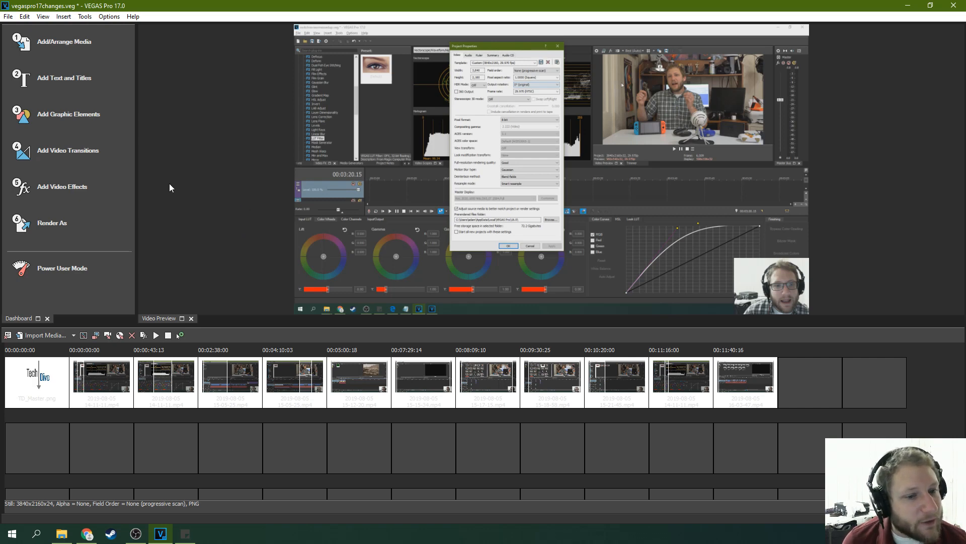
Load the Add Text and Titles window layout, followed by the Audio Mixing layout.
{"action": "left_click", "coordinate": [66, 17]}
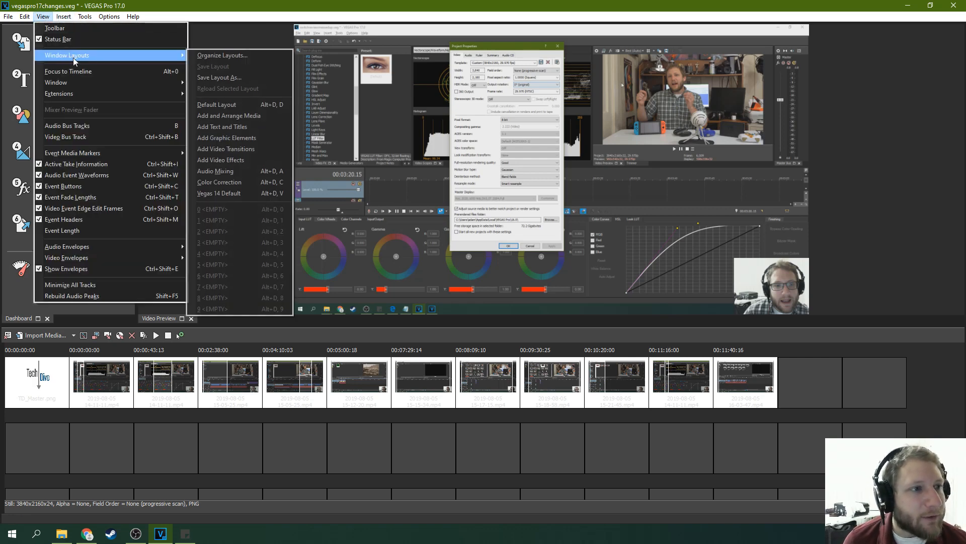
{"action": "left_click", "coordinate": [252, 128]}
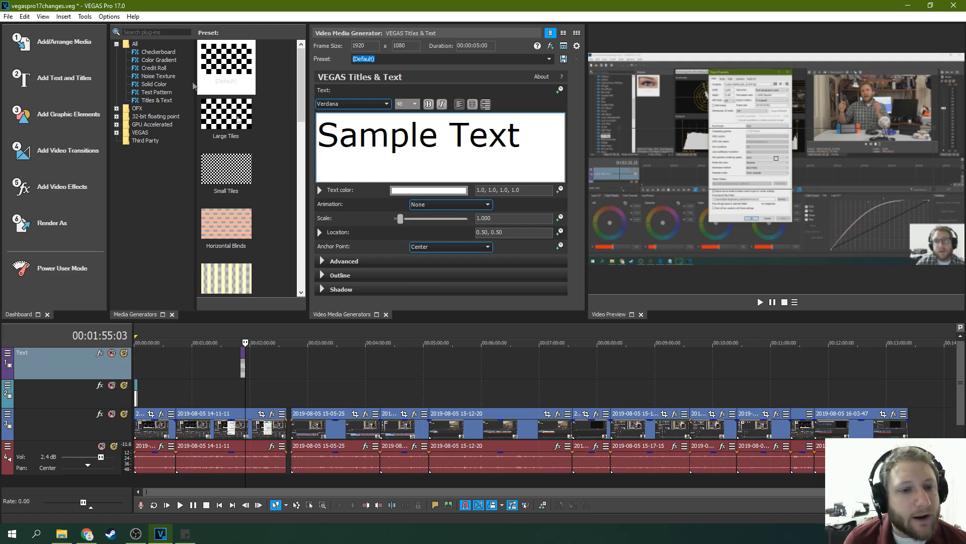
{"action": "left_click", "coordinate": [67, 16]}
{"action": "mouse_move", "coordinate": [43, 17]}
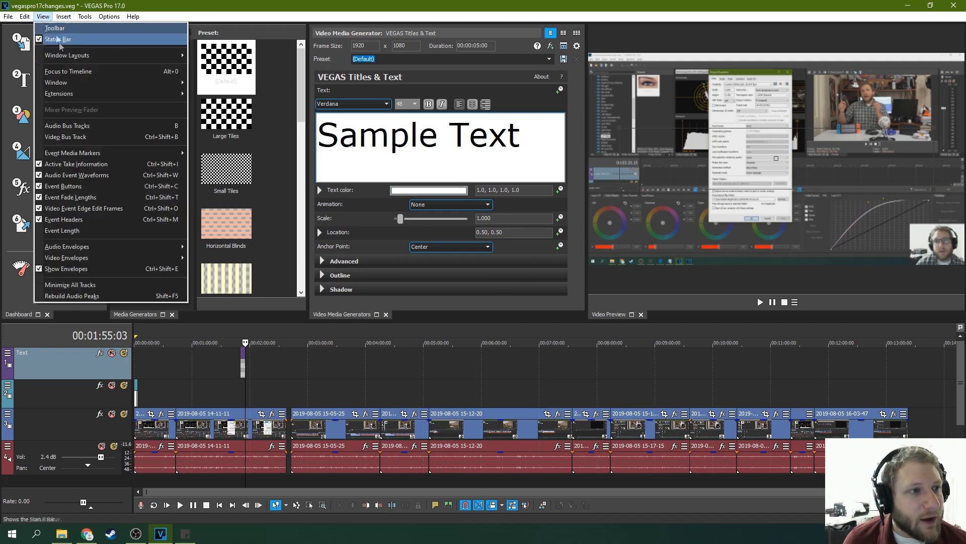
{"action": "mouse_move", "coordinate": [72, 57]}
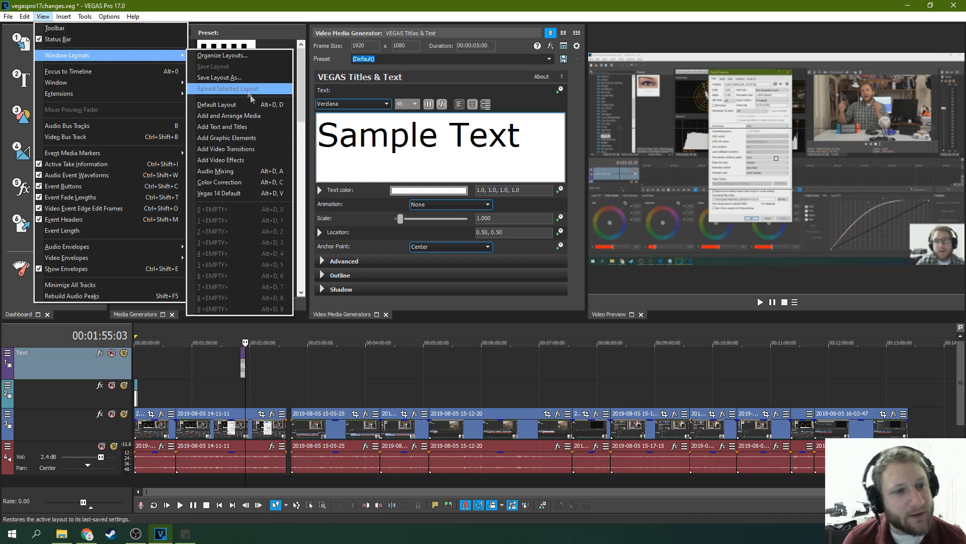
{"action": "left_click", "coordinate": [250, 172]}
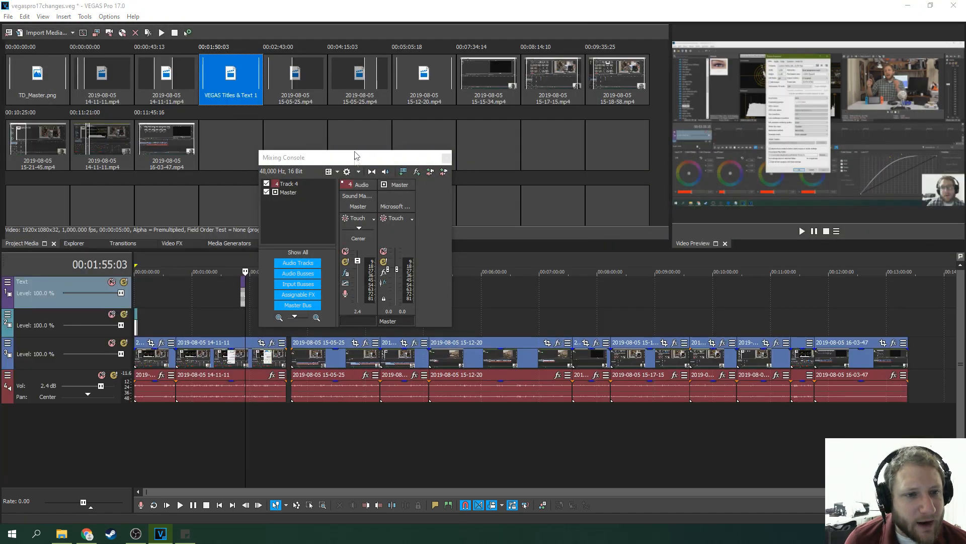
Move the floating Mixing Console higher over the project media area and widen it until its toolbar labels fit.
{"action": "left_click_drag", "start_coordinate": [282, 157], "coordinate": [266, 104]}
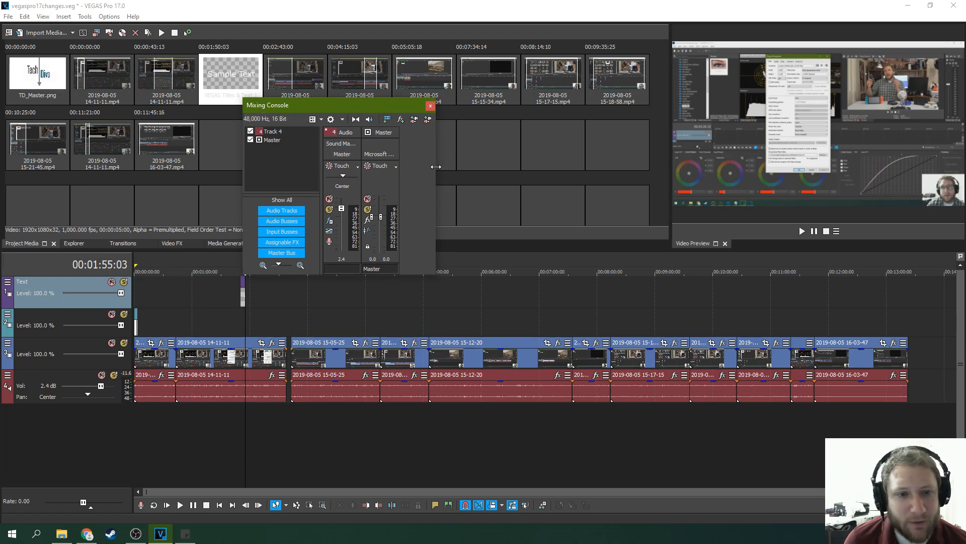
{"action": "left_click_drag", "start_coordinate": [436, 166], "coordinate": [547, 155]}
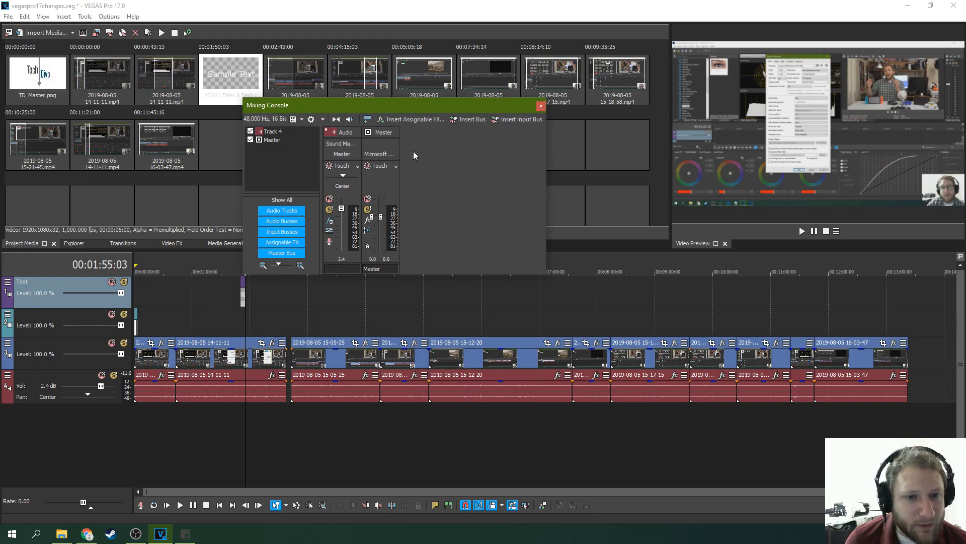
{"action": "left_click_drag", "start_coordinate": [384, 109], "coordinate": [379, 100]}
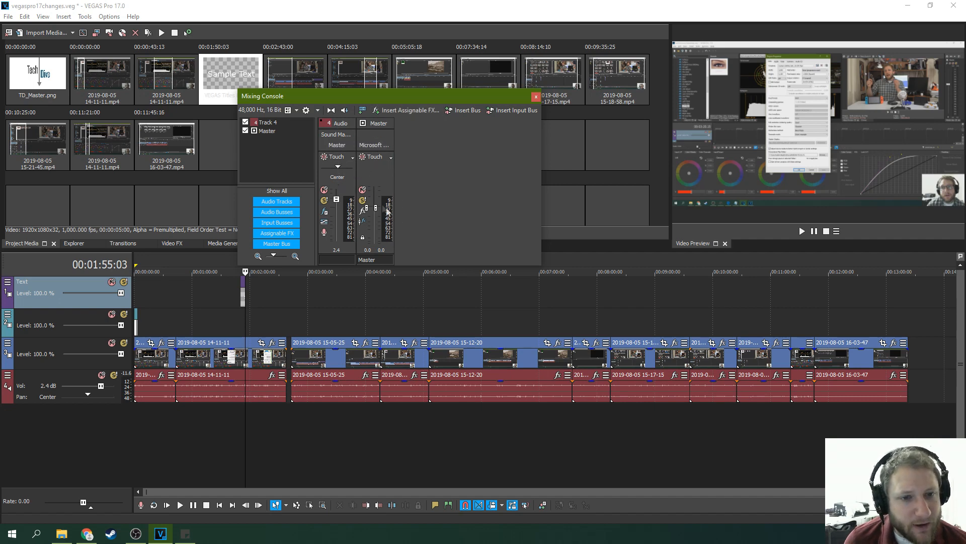
Add two empty audio tracks below the existing tracks in the timeline.
{"action": "right_click", "coordinate": [66, 426]}
{"action": "left_click", "coordinate": [100, 442]}
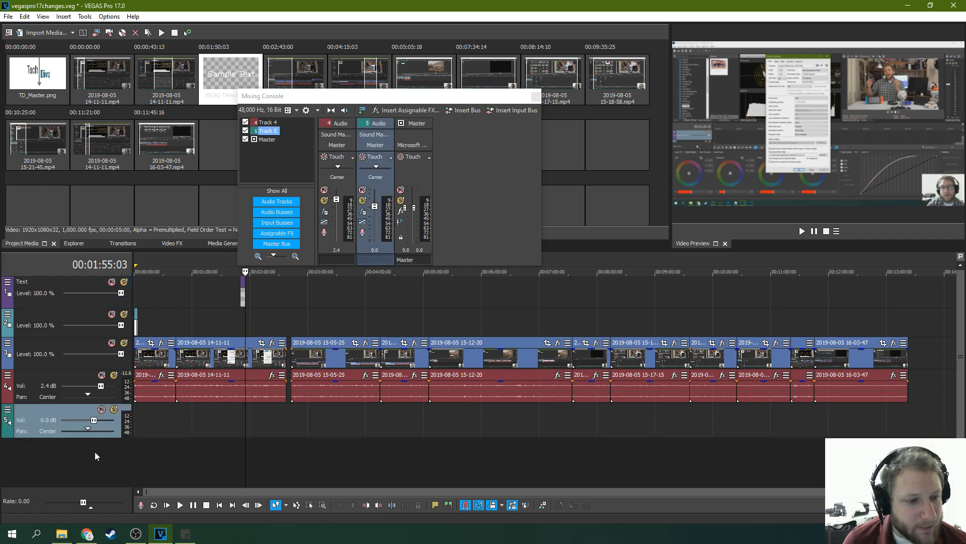
{"action": "right_click", "coordinate": [96, 456]}
{"action": "left_click", "coordinate": [136, 473]}
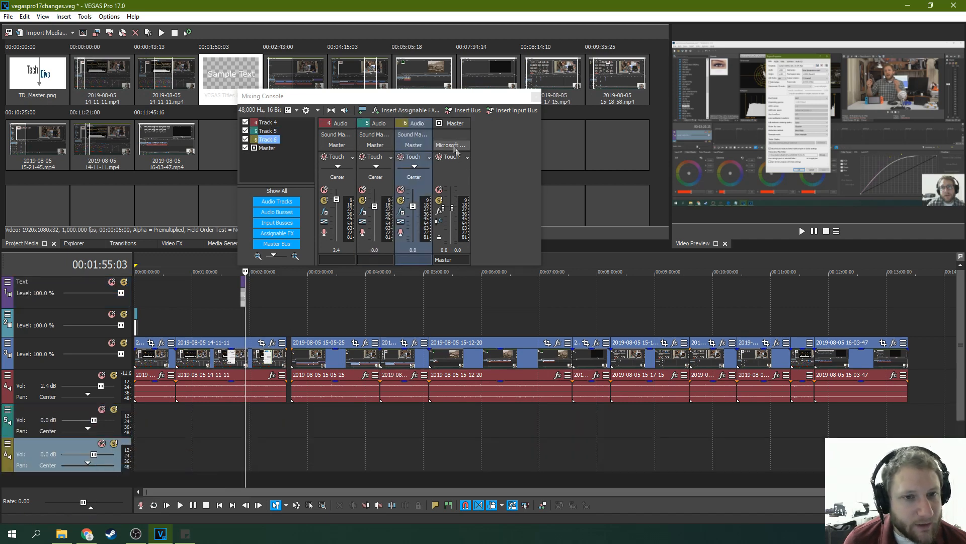
Move the Mixing Console aside, close it and load the Color Correction window layout.
{"action": "left_click_drag", "start_coordinate": [441, 99], "coordinate": [452, 131]}
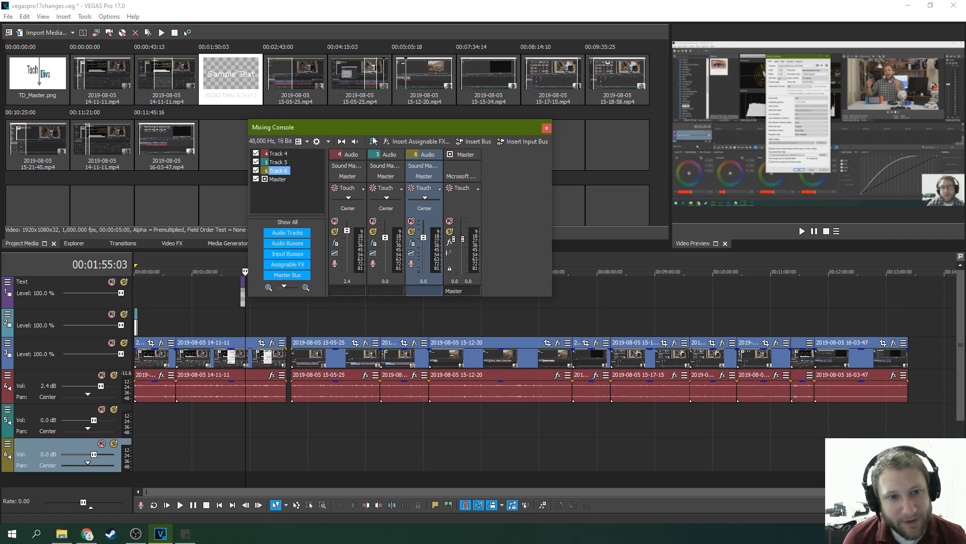
{"action": "left_click", "coordinate": [547, 130]}
{"action": "left_click", "coordinate": [43, 16]}
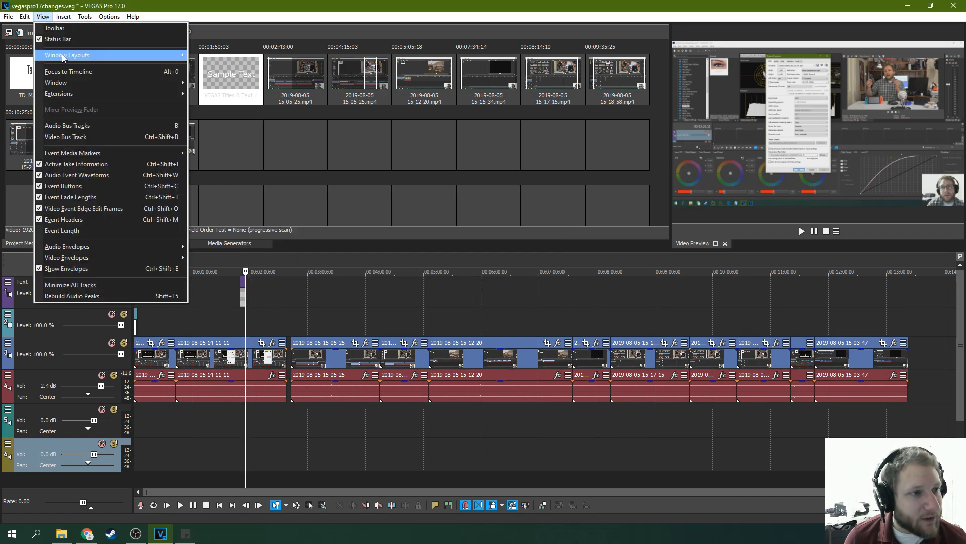
{"action": "mouse_move", "coordinate": [64, 59]}
{"action": "left_click", "coordinate": [225, 183]}
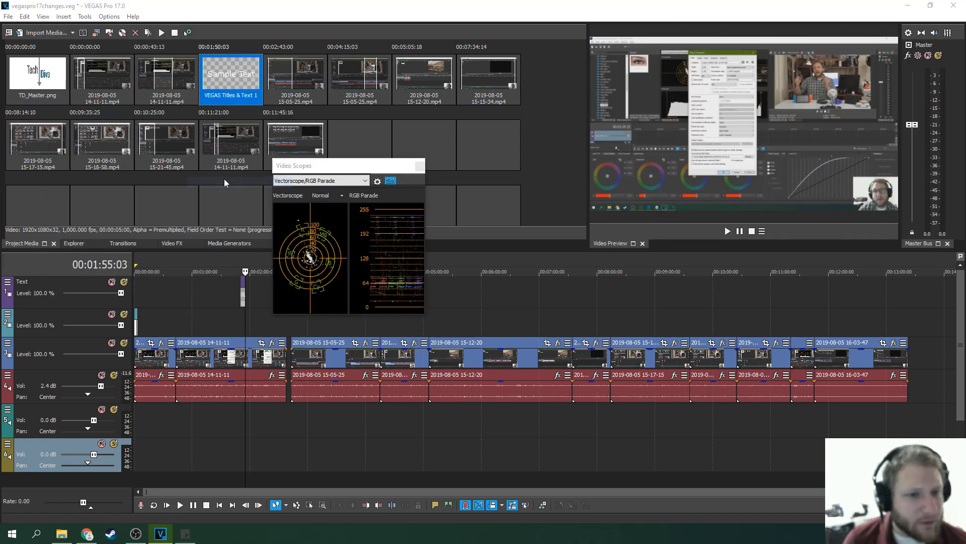
Widen the floating Video Scopes window and load the Color Correction layout again.
{"action": "left_click_drag", "start_coordinate": [426, 216], "coordinate": [587, 218]}
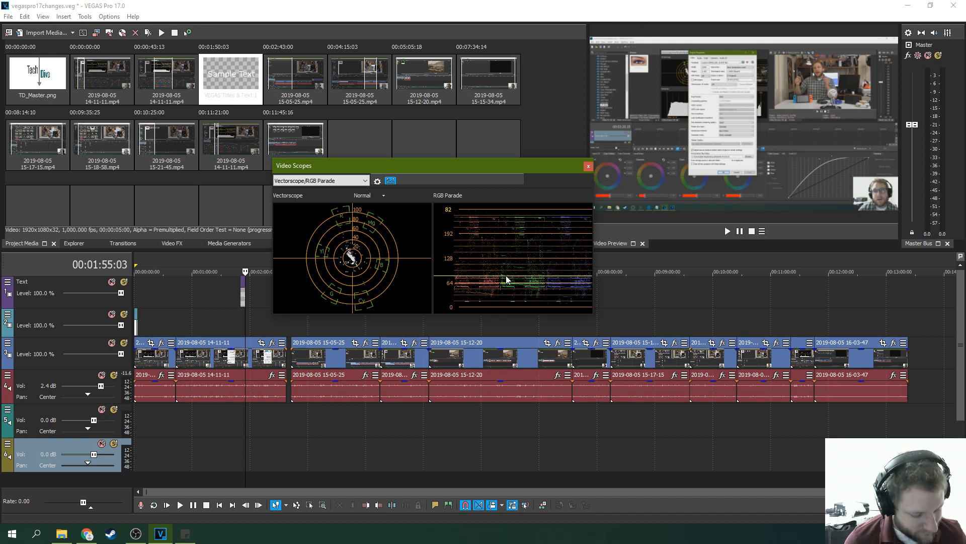
{"action": "key", "text": "alt+d"}
{"action": "key", "text": "c"}
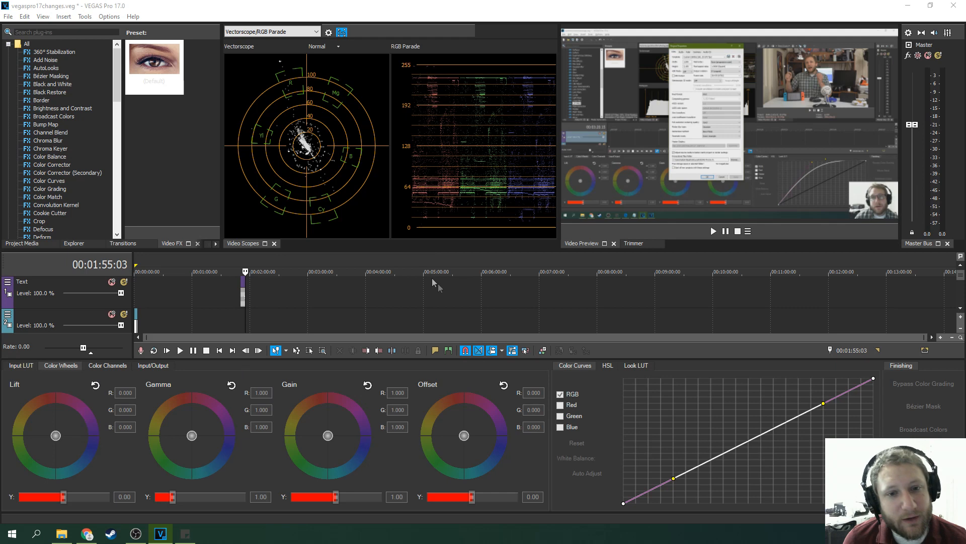
Show Vectorscope/Waveform, Vectorscope/RGB Parade and Histogram in Video Scopes, ending on the combined Vectorscope/Waveform/Histogram display.
{"action": "left_click", "coordinate": [316, 31]}
{"action": "left_click", "coordinate": [280, 75]}
{"action": "left_click", "coordinate": [317, 31]}
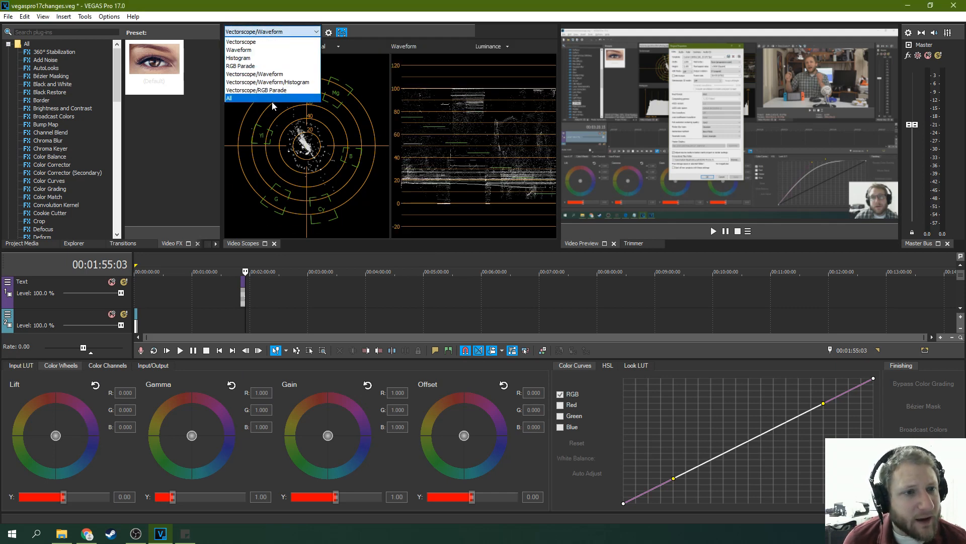
{"action": "left_click", "coordinate": [273, 92]}
{"action": "left_click", "coordinate": [318, 34]}
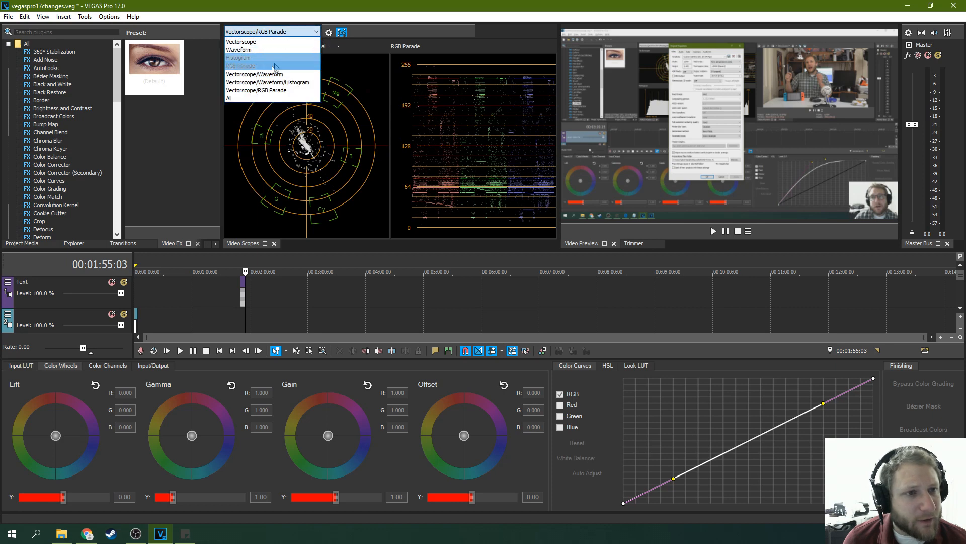
{"action": "left_click", "coordinate": [296, 41]}
{"action": "left_click", "coordinate": [316, 32]}
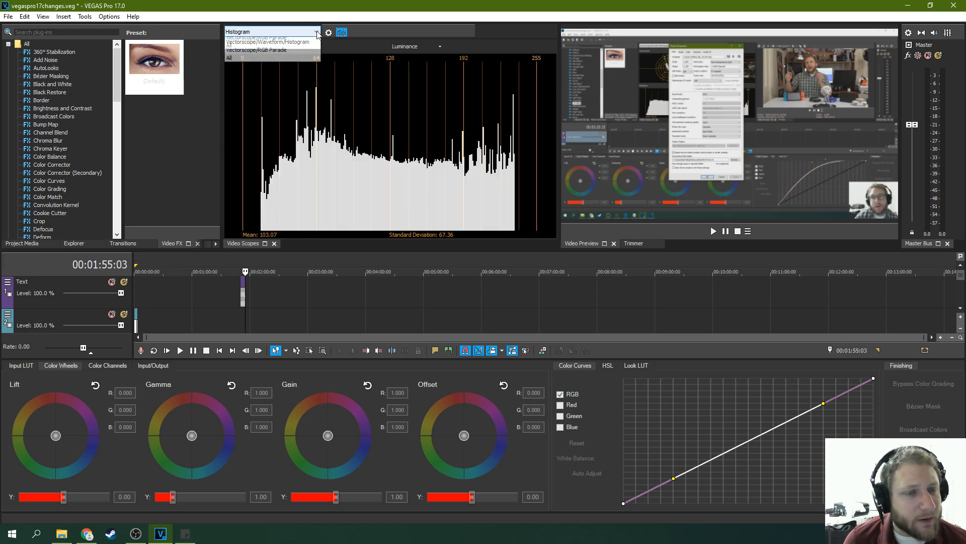
{"action": "left_click", "coordinate": [282, 82]}
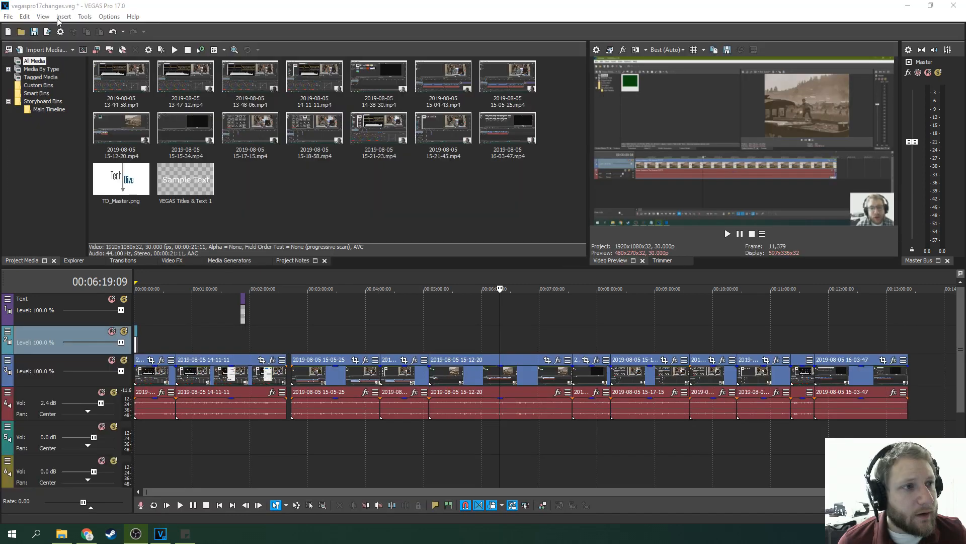
Show the Loudness Meters window.
{"action": "left_click", "coordinate": [43, 16]}
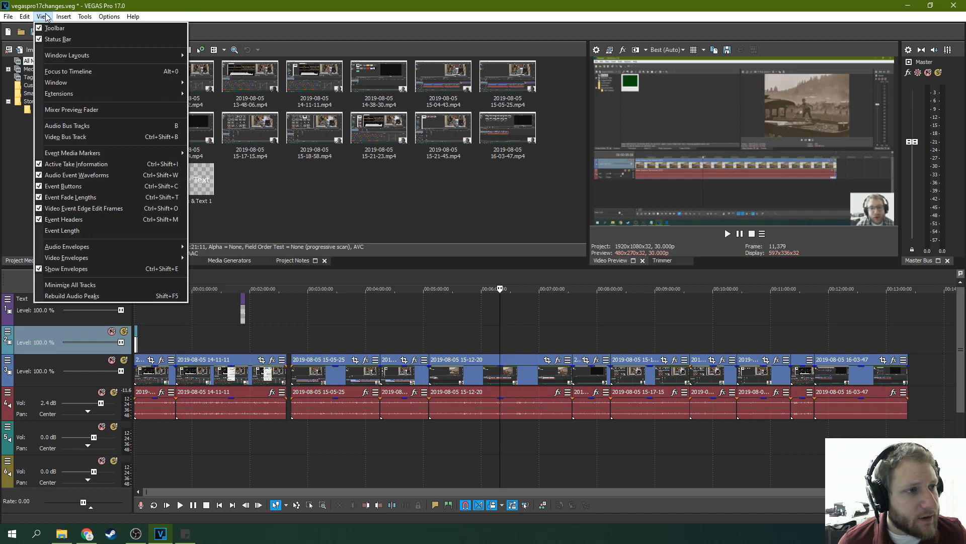
{"action": "mouse_move", "coordinate": [143, 85]}
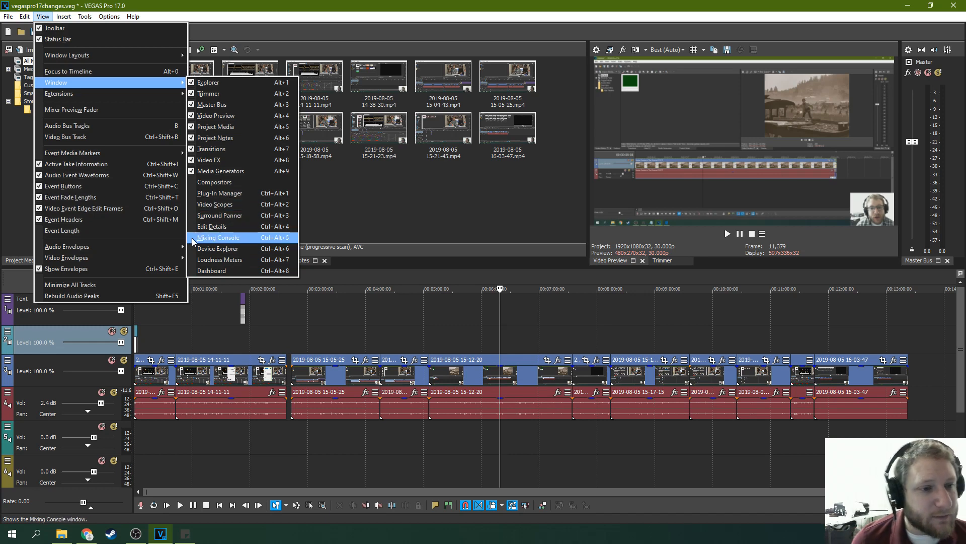
{"action": "left_click", "coordinate": [201, 259]}
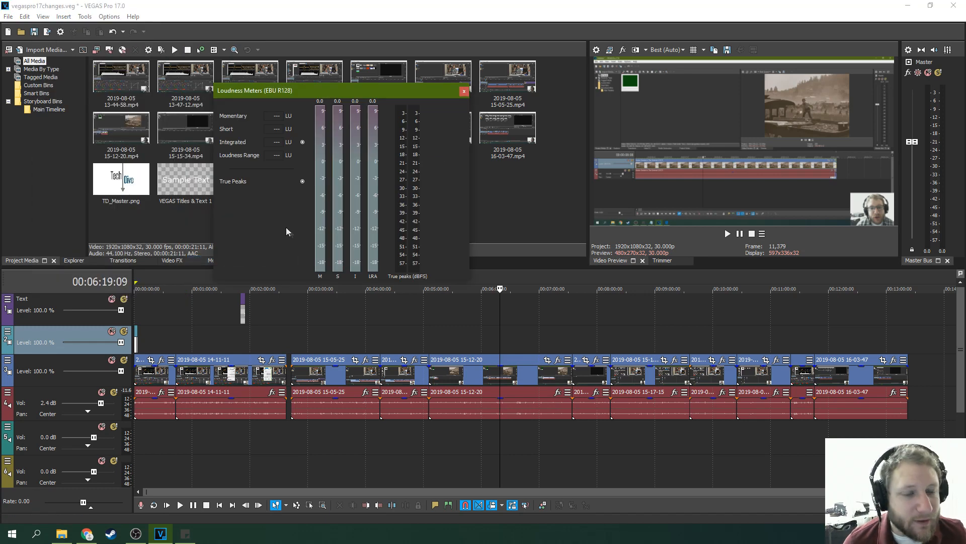
Show the Compositors window alongside the Loudness Meters.
{"action": "double_click", "coordinate": [40, 10]}
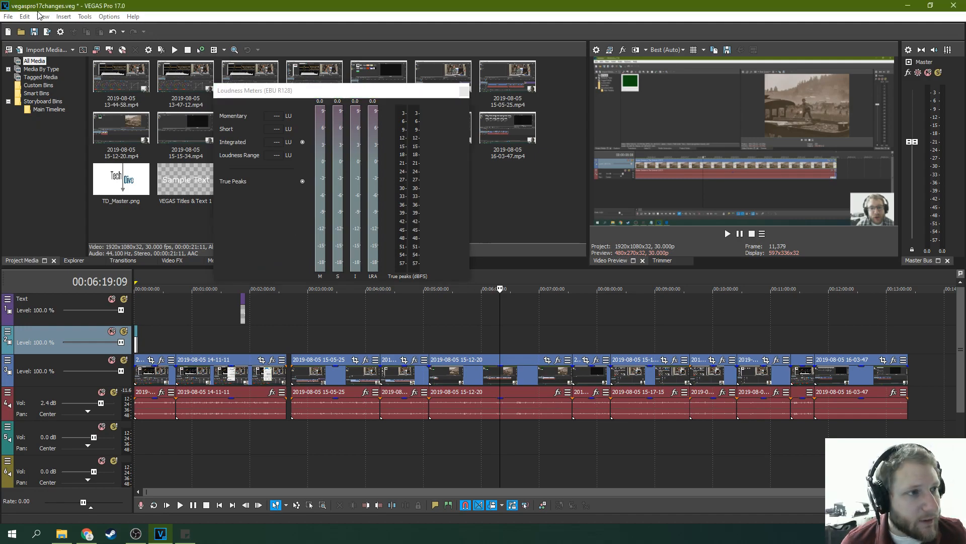
{"action": "left_click", "coordinate": [43, 20]}
{"action": "left_click_drag", "start_coordinate": [285, 6], "coordinate": [322, 2]}
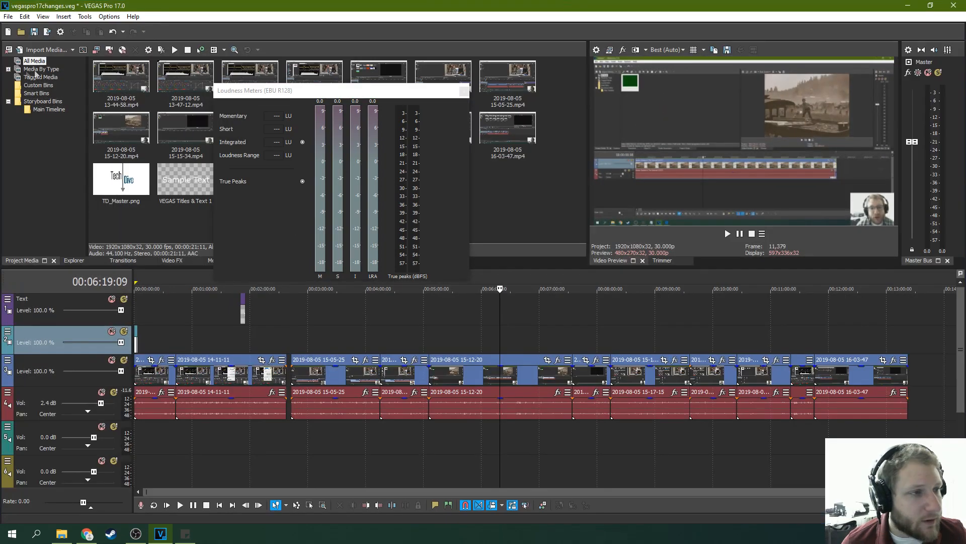
{"action": "left_click", "coordinate": [43, 16]}
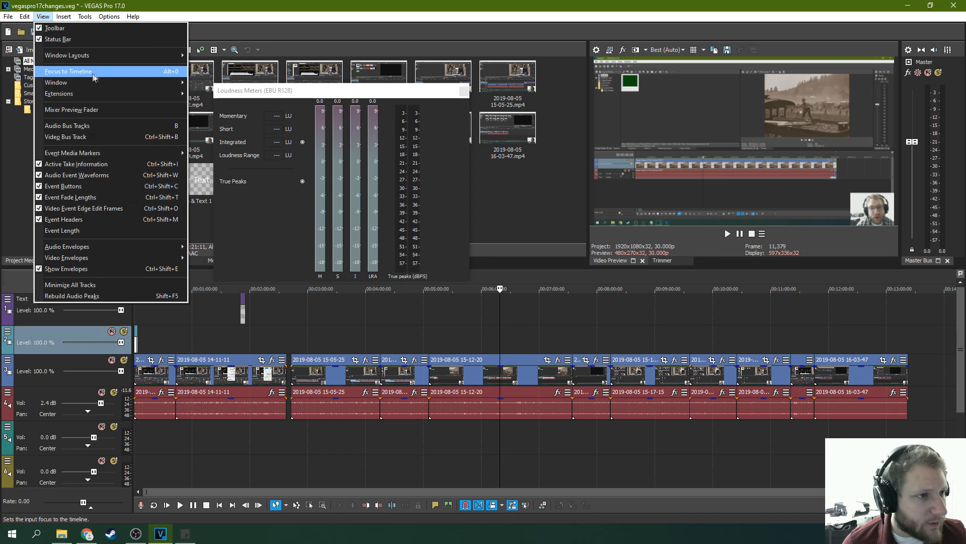
{"action": "mouse_move", "coordinate": [119, 56]}
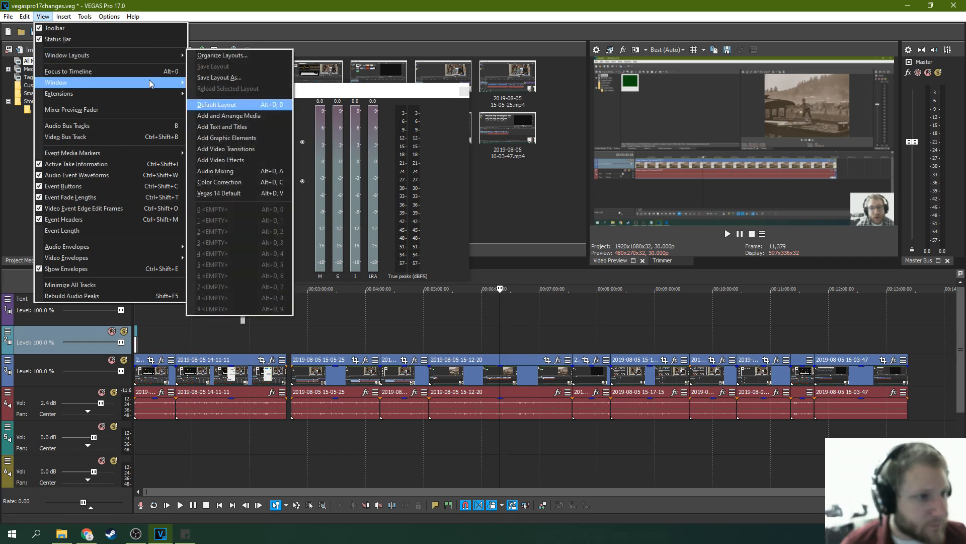
{"action": "mouse_move", "coordinate": [171, 82]}
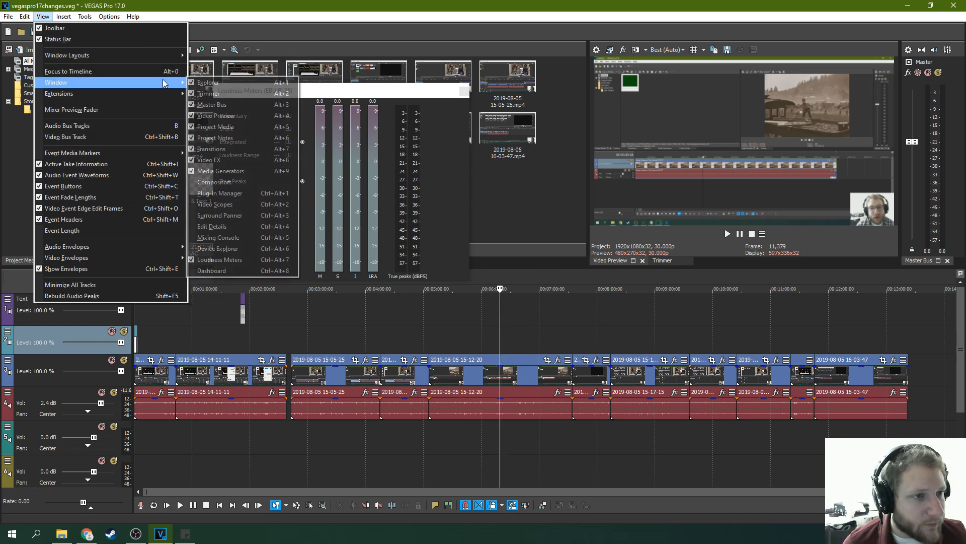
{"action": "left_click", "coordinate": [192, 183]}
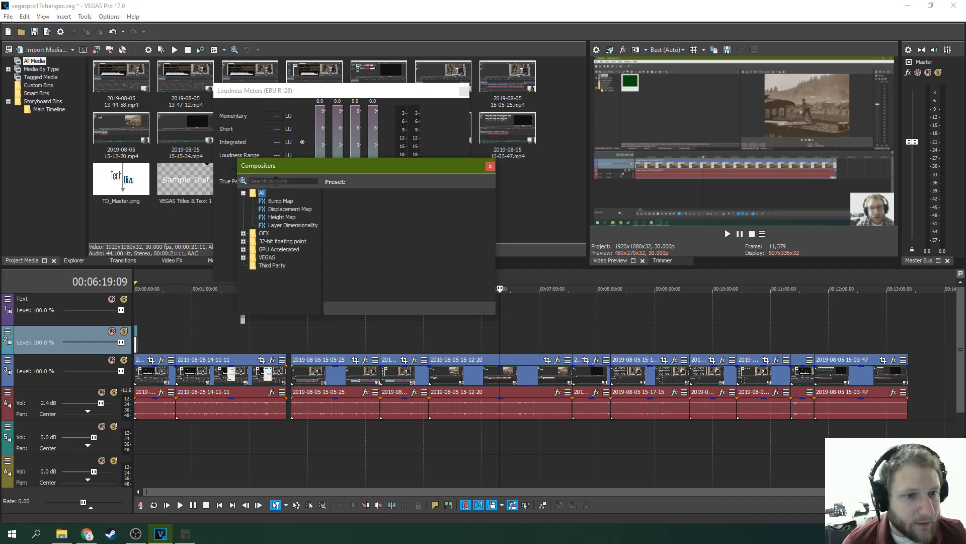
Show the Plug-In Manager window.
{"action": "left_click", "coordinate": [10, 17]}
{"action": "mouse_move", "coordinate": [34, 17]}
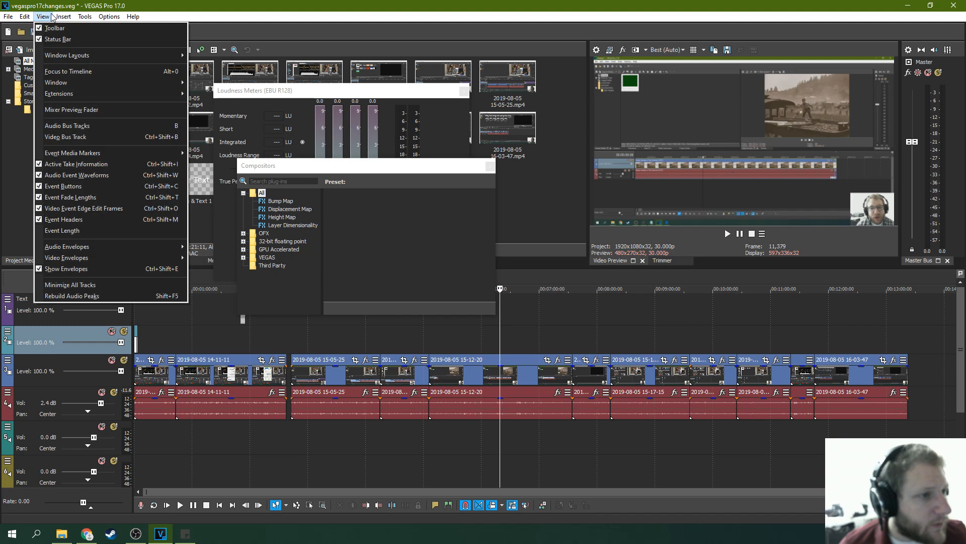
{"action": "mouse_move", "coordinate": [113, 81]}
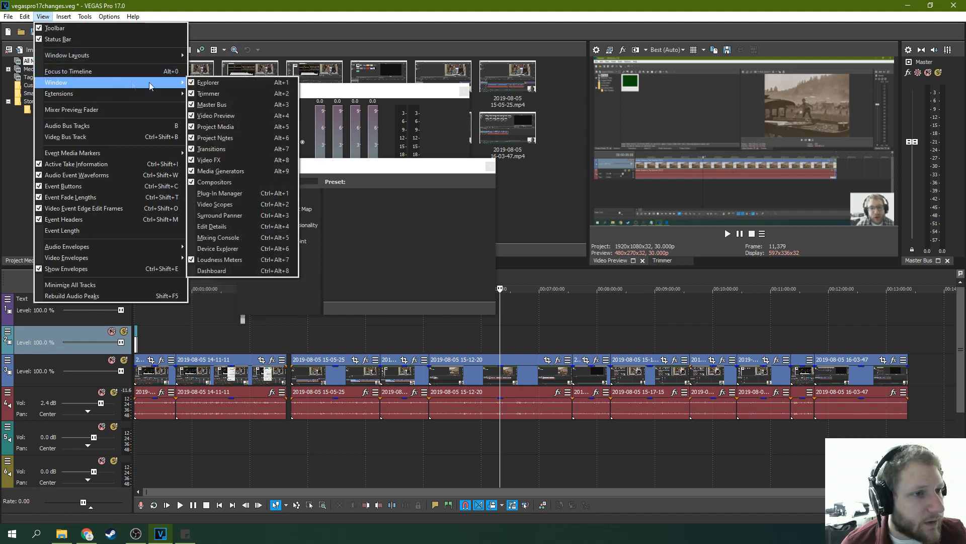
{"action": "left_click", "coordinate": [203, 198]}
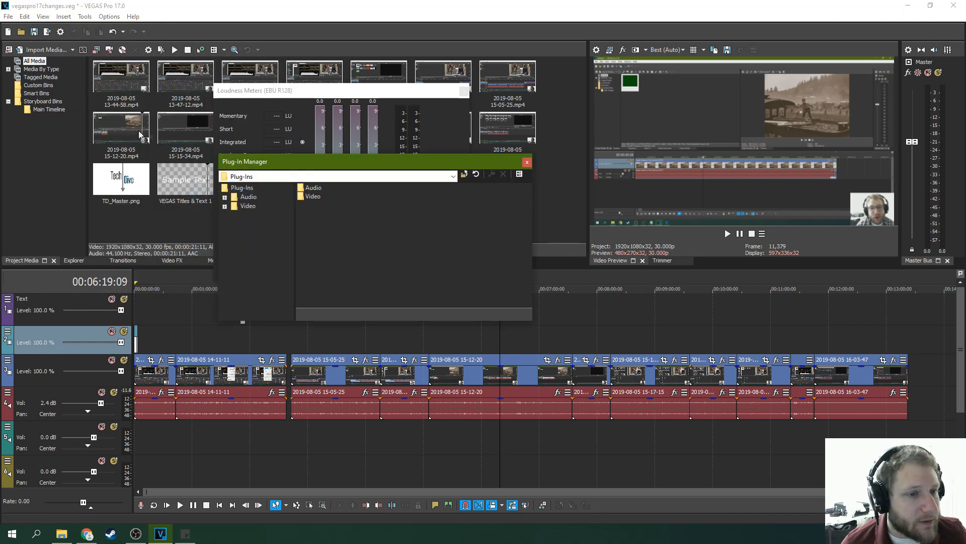
Show the Video Scopes window as a floating window.
{"action": "left_click", "coordinate": [43, 16]}
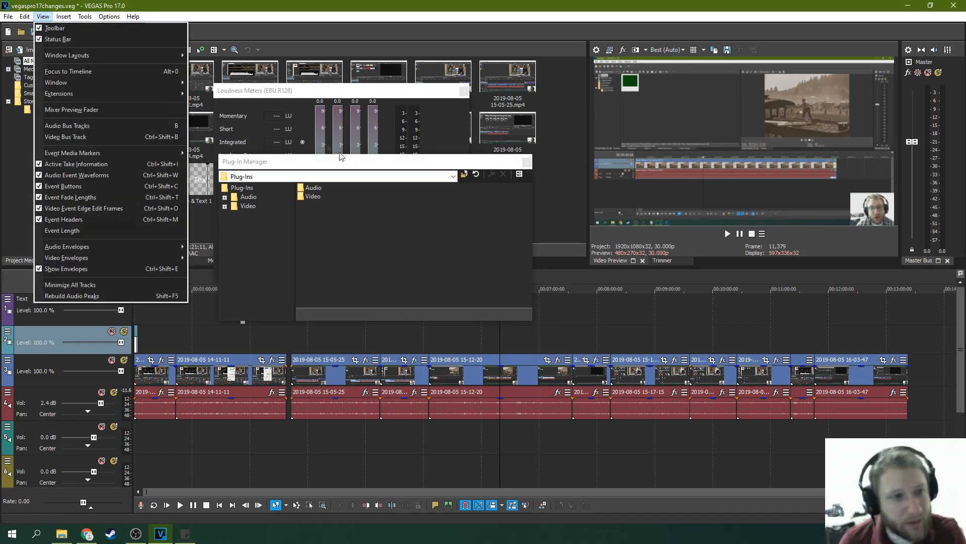
{"action": "mouse_move", "coordinate": [92, 83]}
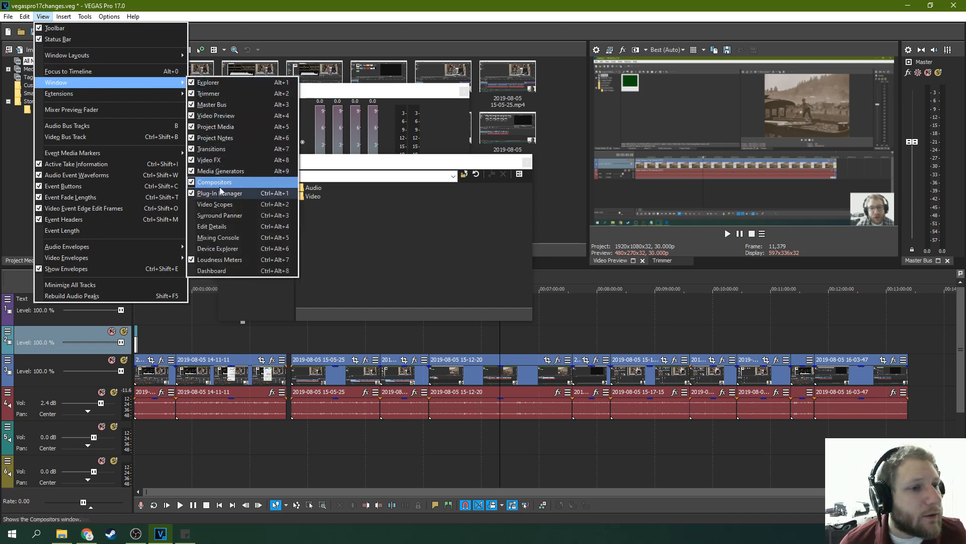
{"action": "left_click", "coordinate": [220, 204]}
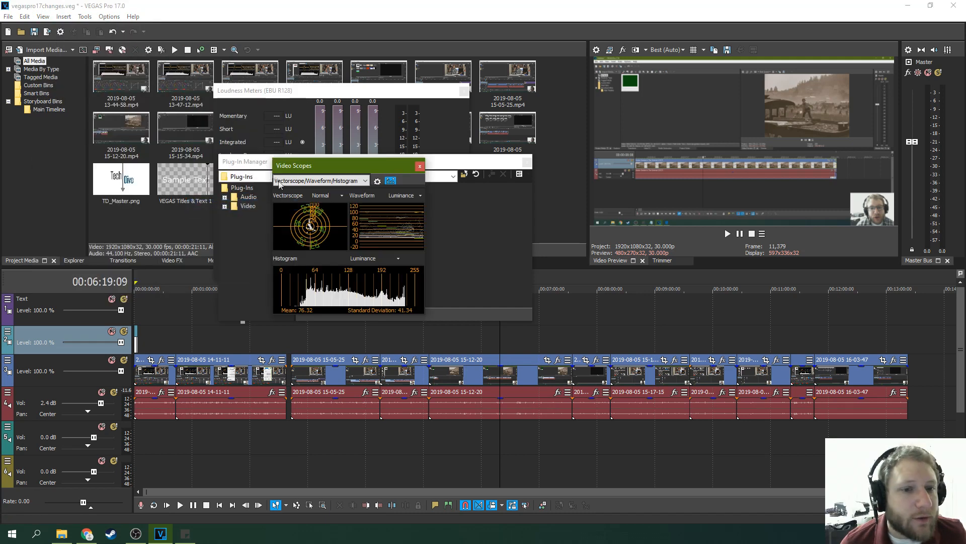
Show the Surround Panner as a floating window and place it beside the Video Scopes.
{"action": "left_click", "coordinate": [43, 16]}
{"action": "mouse_move", "coordinate": [81, 83]}
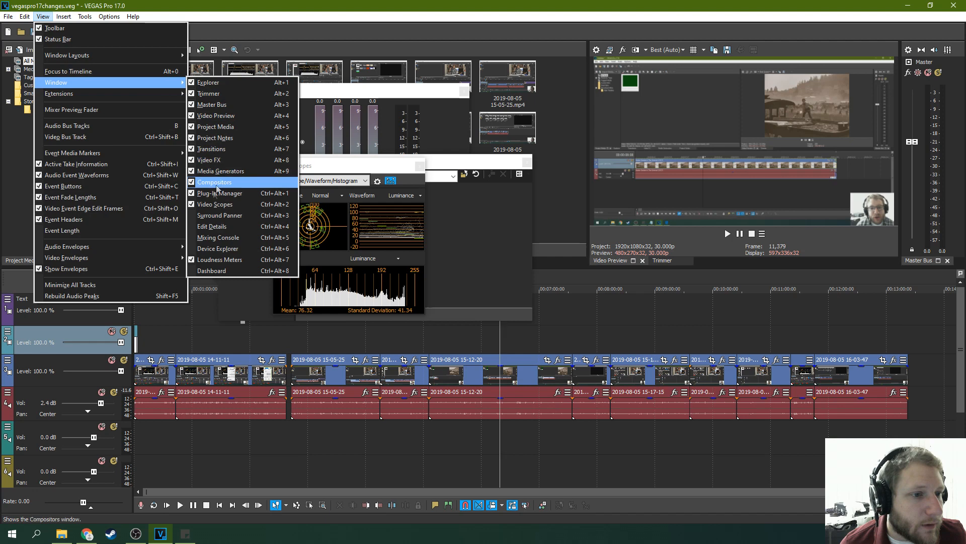
{"action": "left_click", "coordinate": [220, 193]}
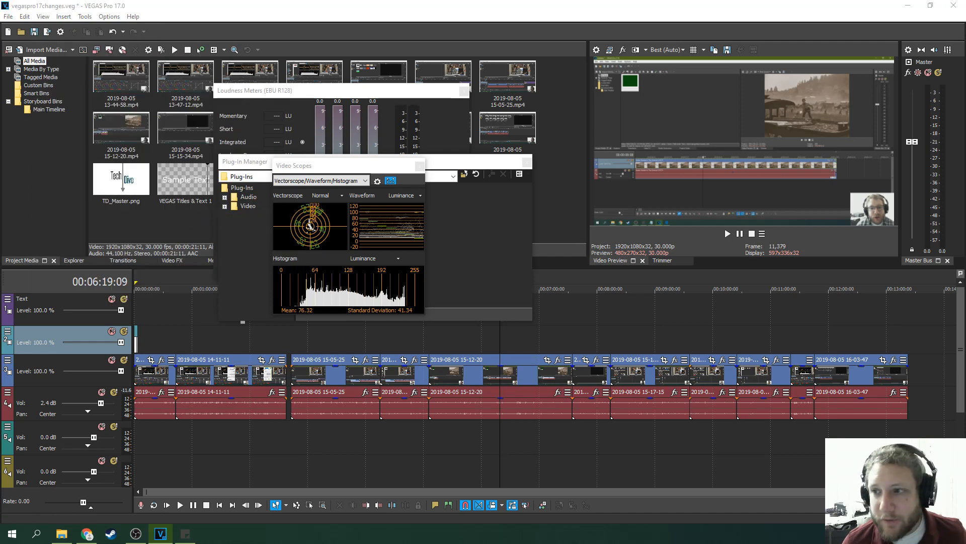
{"action": "left_click_drag", "start_coordinate": [965, 194], "coordinate": [382, 155]}
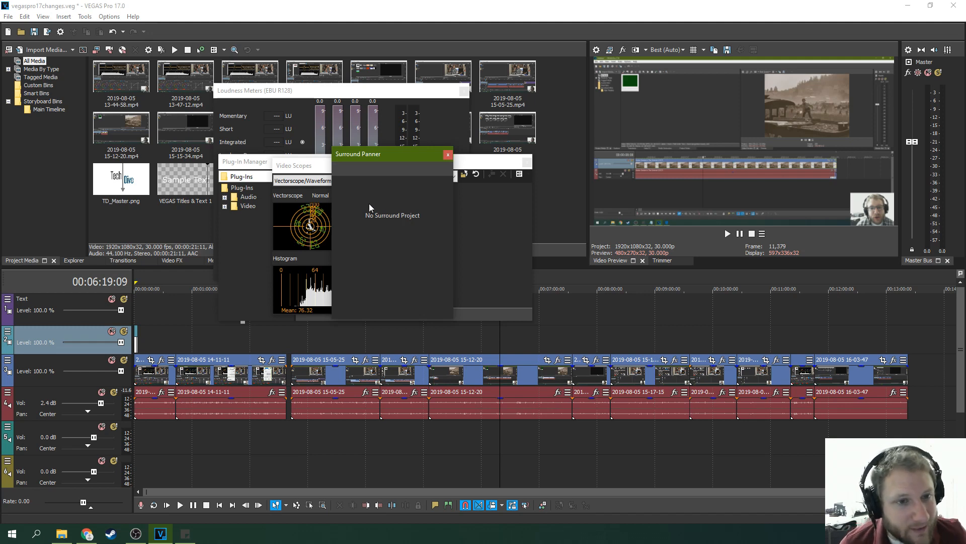
{"action": "left_click_drag", "start_coordinate": [356, 157], "coordinate": [442, 166]}
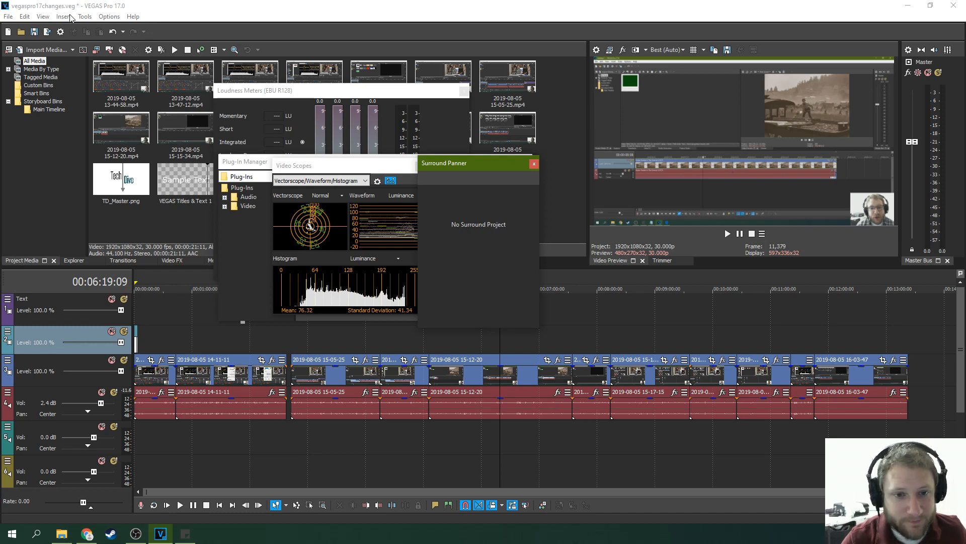
Show the Edit Details window.
{"action": "left_click", "coordinate": [44, 15]}
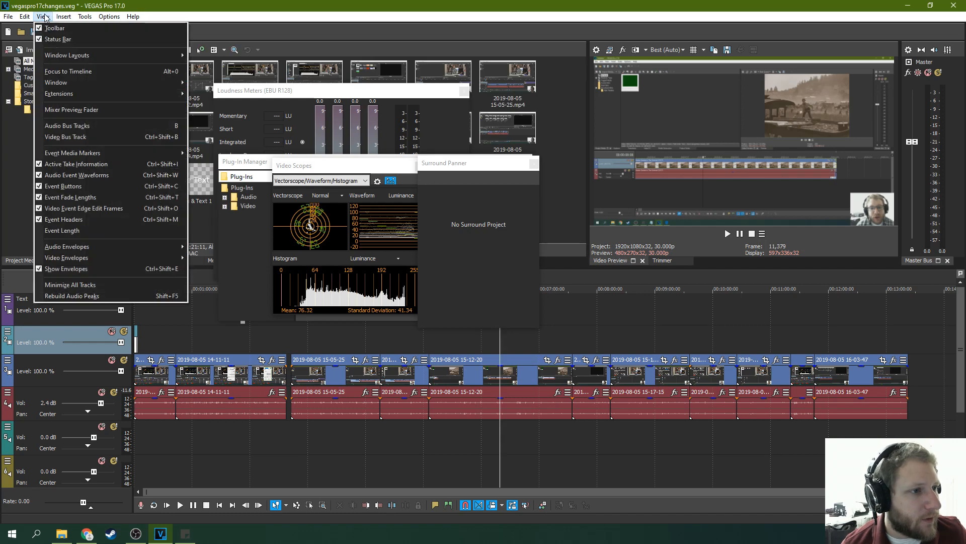
{"action": "mouse_move", "coordinate": [93, 82]}
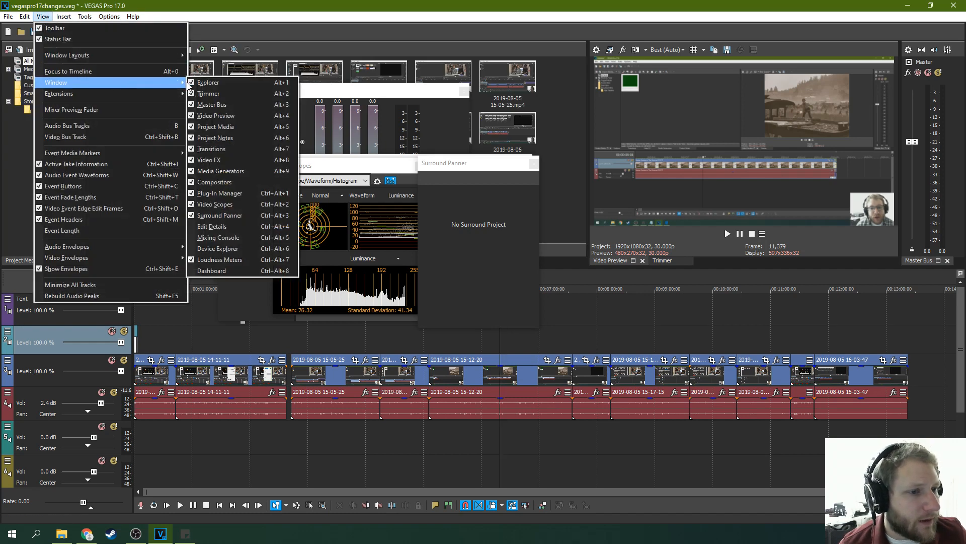
{"action": "left_click", "coordinate": [201, 227]}
Show the Mixing Console window and move it so that its track and bus controls are in view.
{"action": "left_click", "coordinate": [43, 16]}
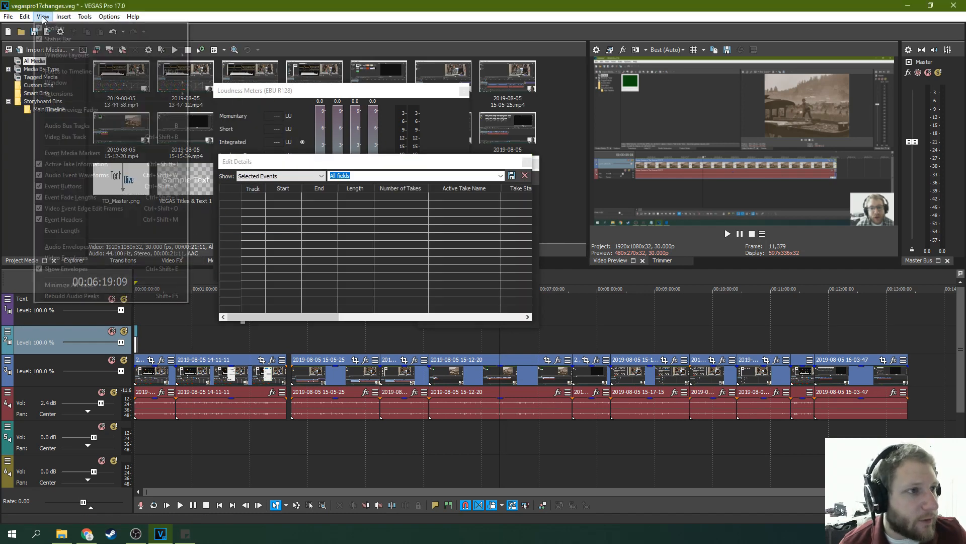
{"action": "mouse_move", "coordinate": [104, 83]}
{"action": "left_click", "coordinate": [239, 227]}
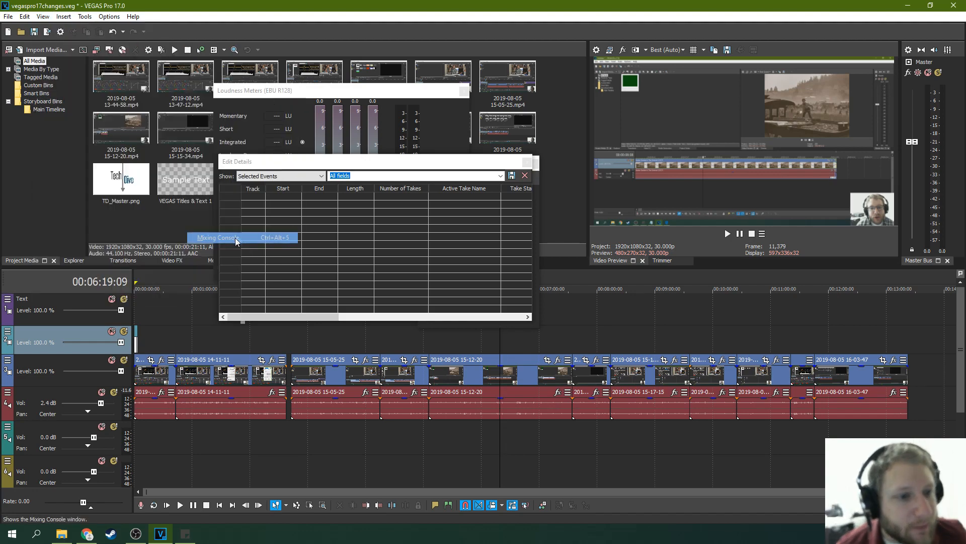
{"action": "left_click_drag", "start_coordinate": [517, 227], "coordinate": [220, 163]}
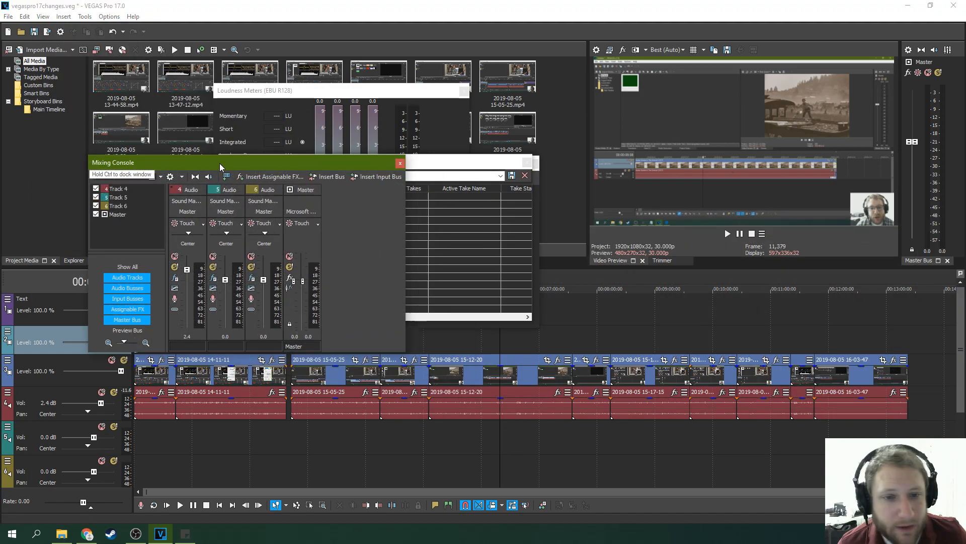
Show the Device Explorer window.
{"action": "left_click", "coordinate": [25, 16]}
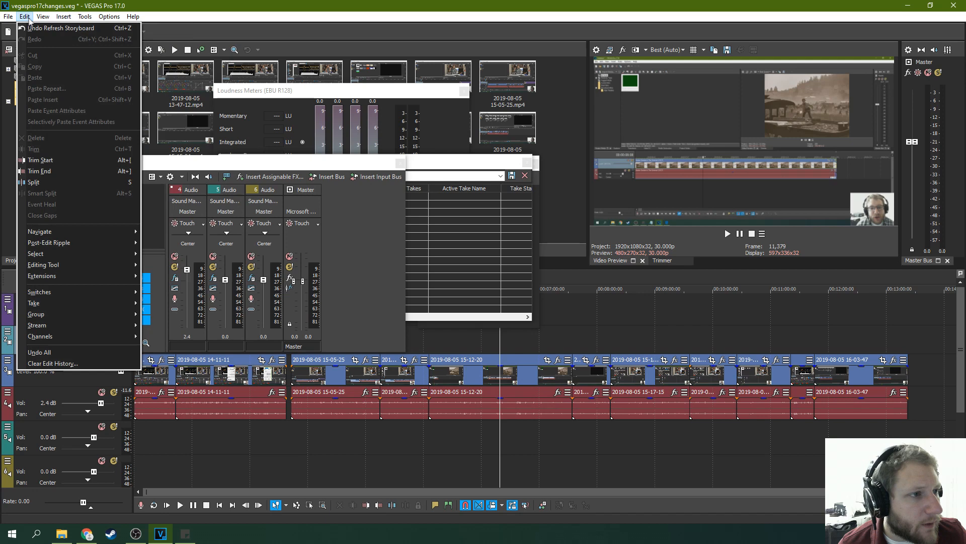
{"action": "mouse_move", "coordinate": [73, 84]}
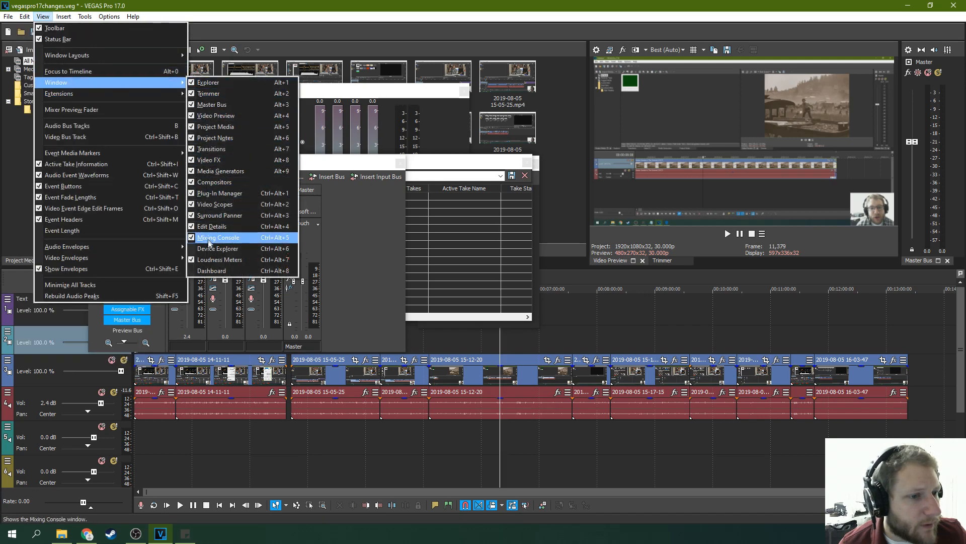
{"action": "left_click", "coordinate": [300, 207]}
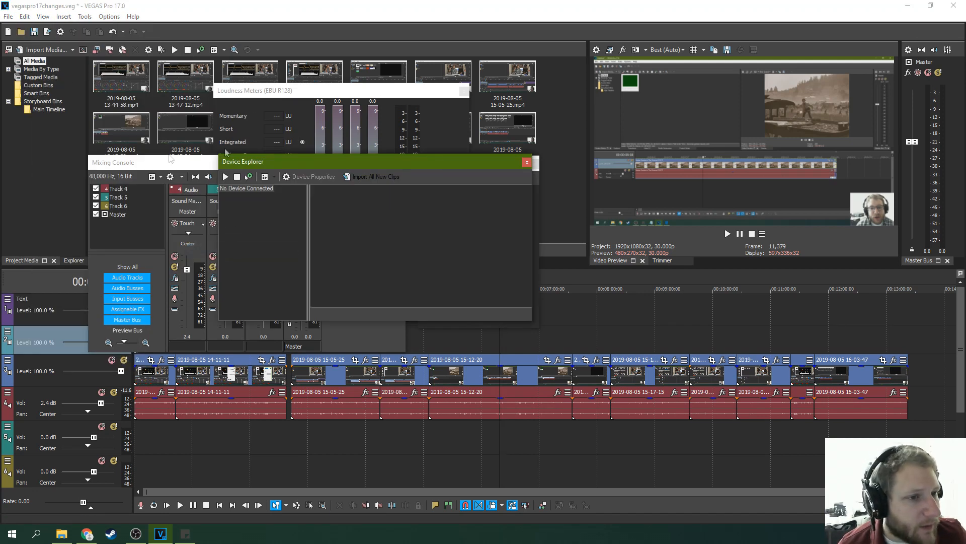
Show the Dashboard window, look over its workflow shortcuts and close it again.
{"action": "left_click", "coordinate": [43, 16]}
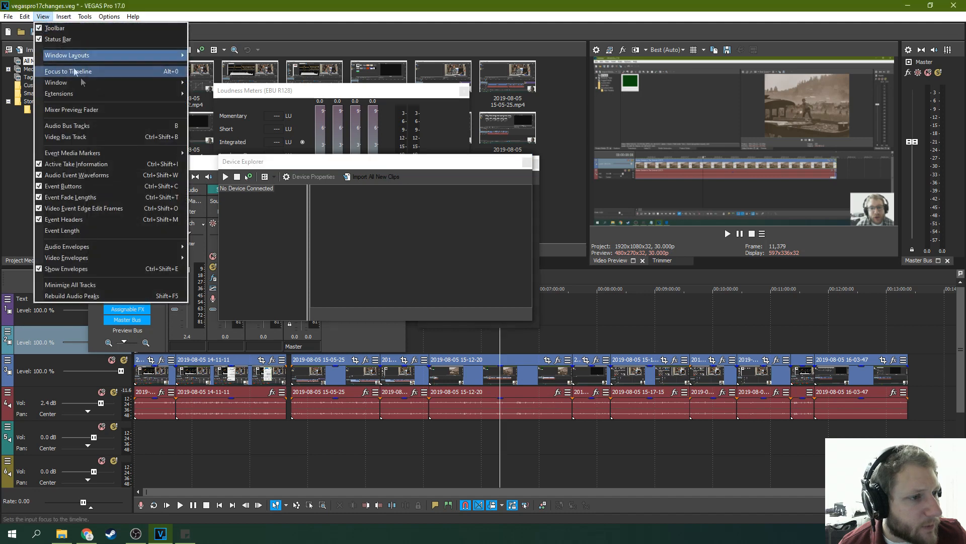
{"action": "key", "text": "Escape"}
{"action": "left_click", "coordinate": [43, 16]}
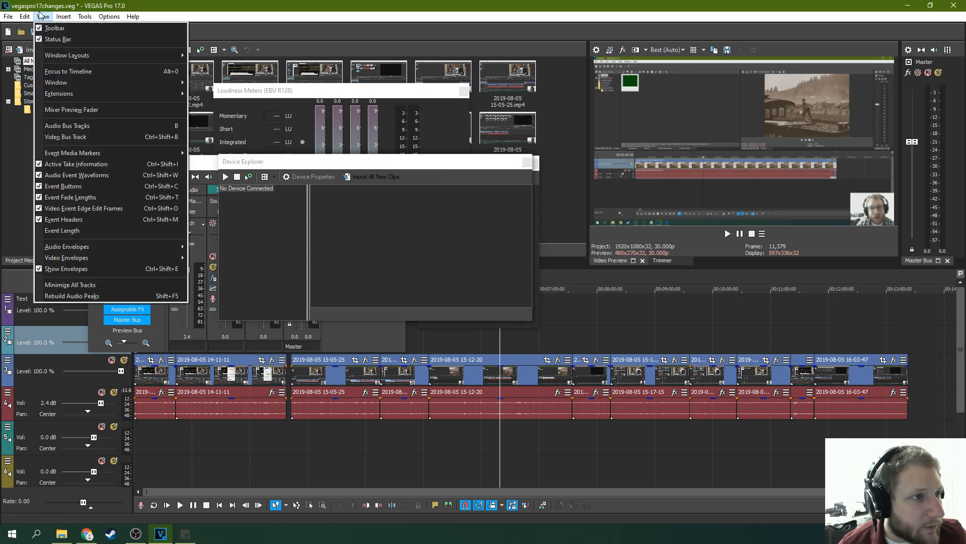
{"action": "mouse_move", "coordinate": [107, 87]}
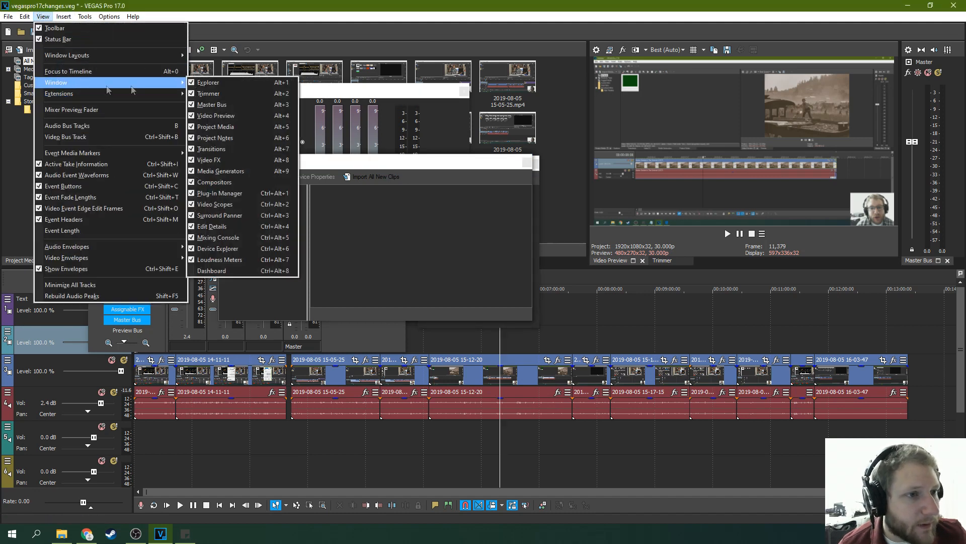
{"action": "left_click", "coordinate": [216, 271]}
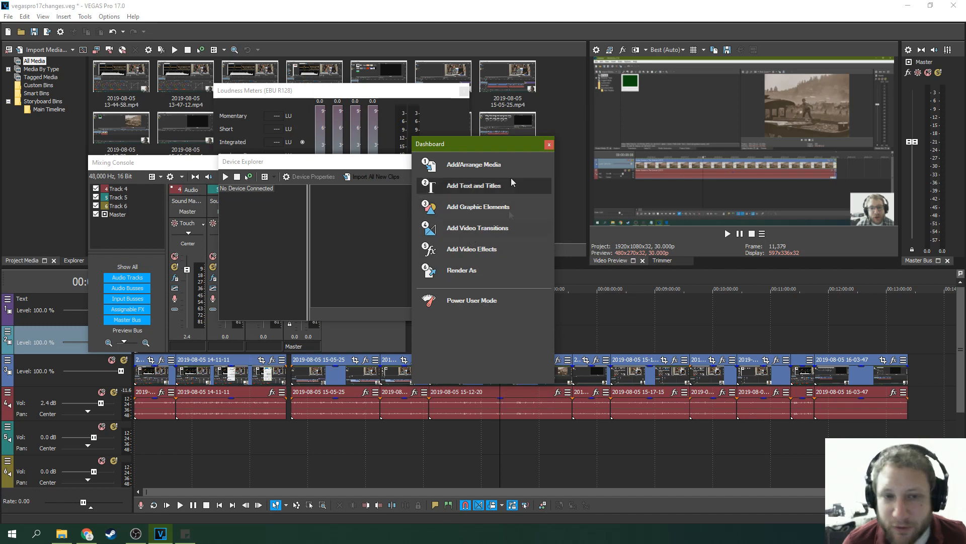
{"action": "left_click", "coordinate": [548, 144]}
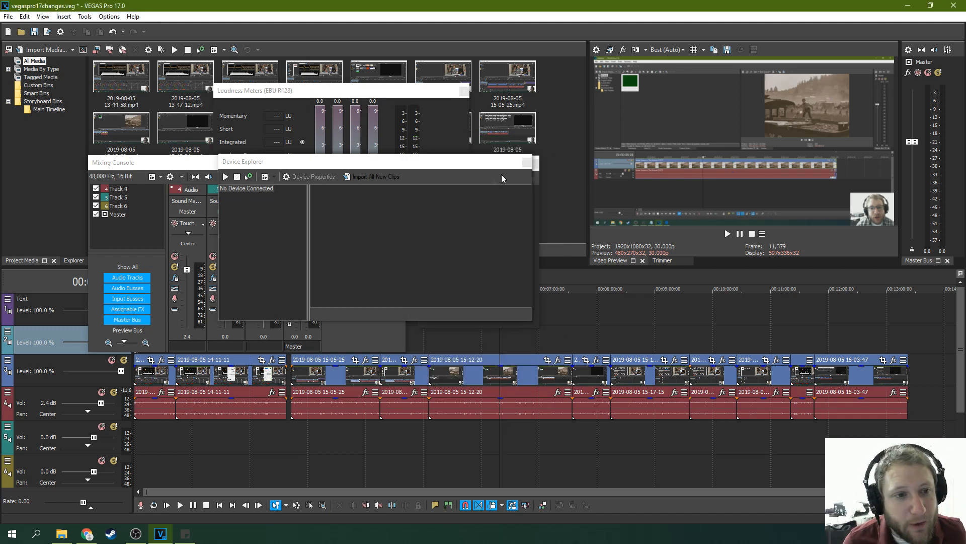
Start a new project, saving the changes to vegaspro17changes.veg, and reposition the New Project dialog.
{"action": "left_click", "coordinate": [8, 16]}
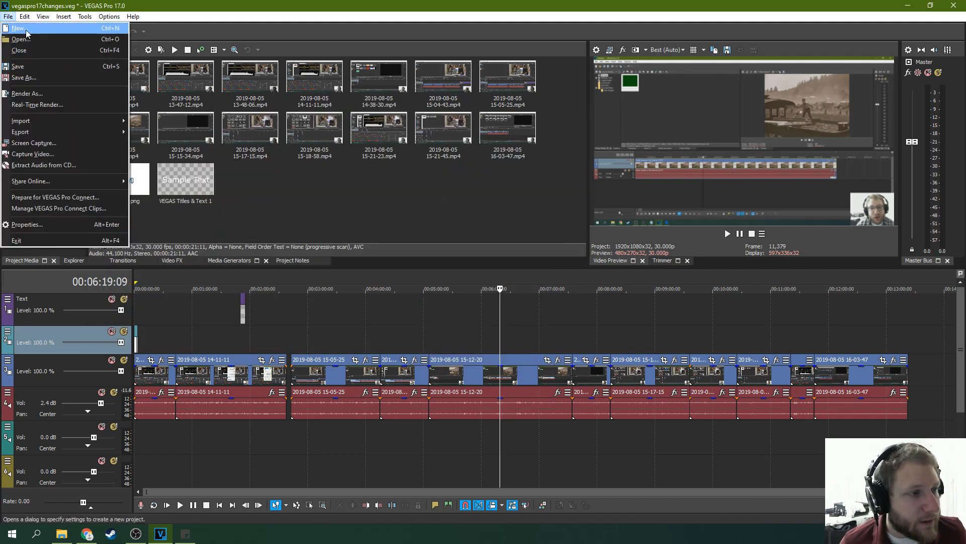
{"action": "left_click", "coordinate": [25, 29]}
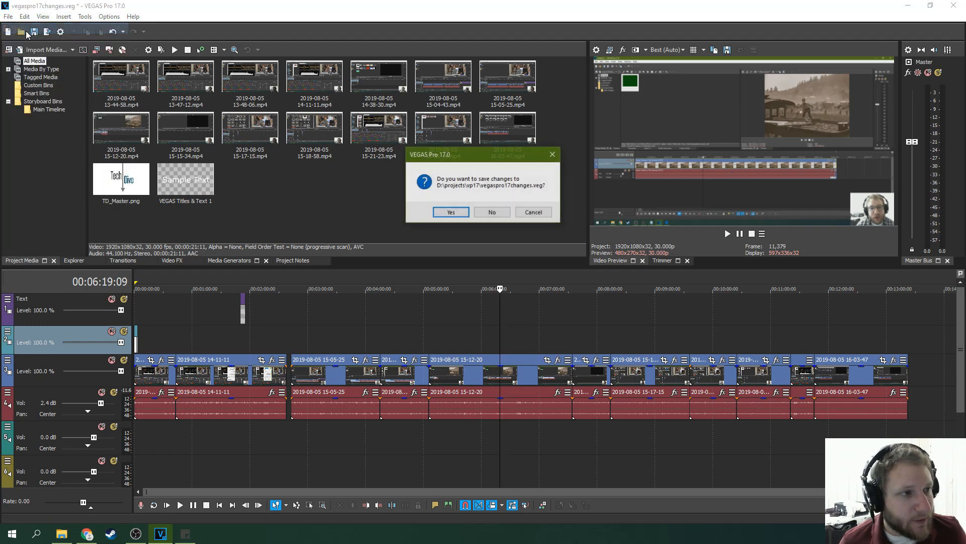
{"action": "left_click", "coordinate": [462, 209]}
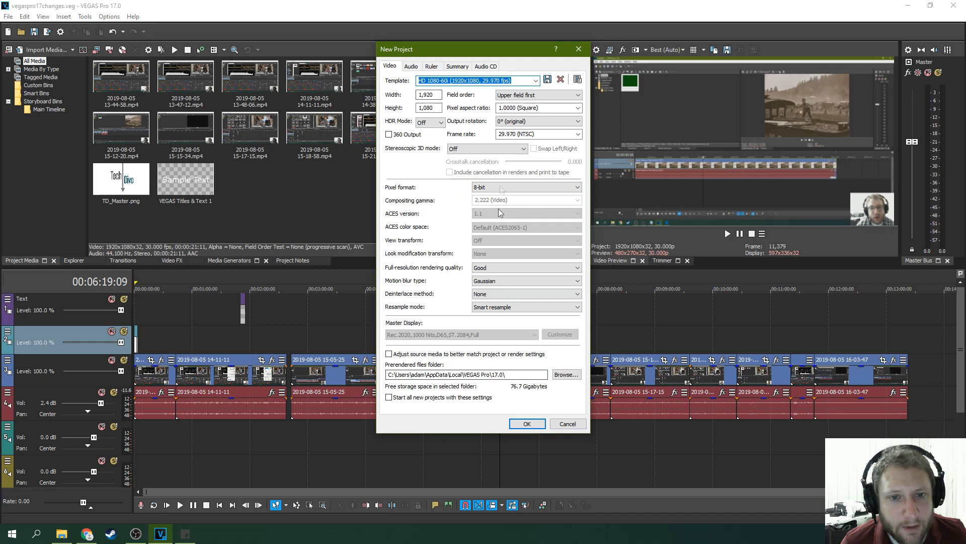
{"action": "left_click_drag", "start_coordinate": [451, 44], "coordinate": [395, 68]}
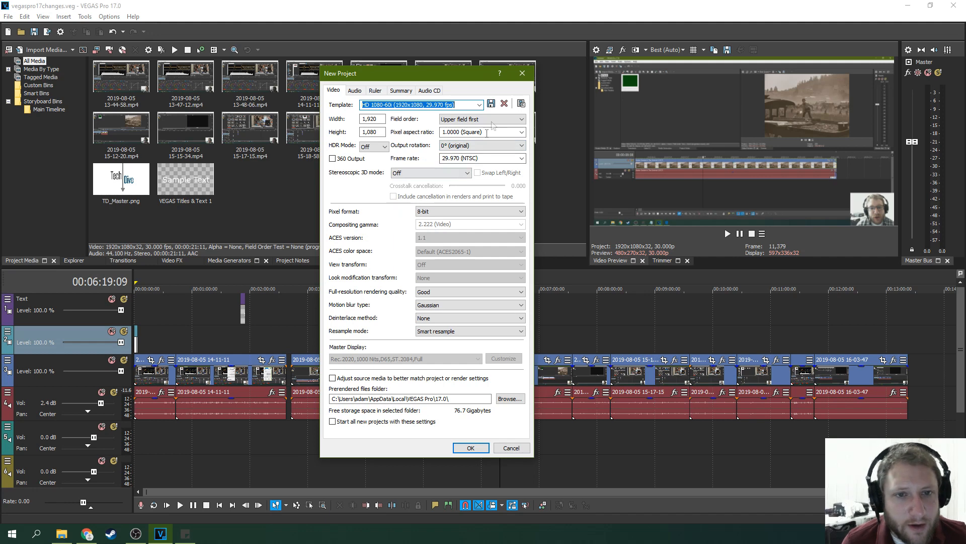
Review the available video templates for the new project and glance at its audio settings.
{"action": "left_click", "coordinate": [480, 104]}
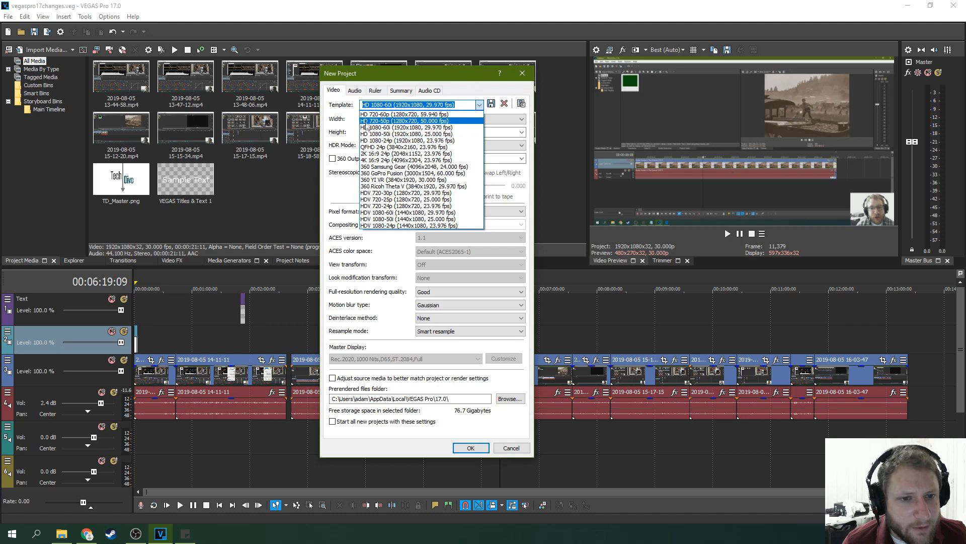
{"action": "left_click", "coordinate": [350, 189]}
{"action": "left_click", "coordinate": [428, 104]}
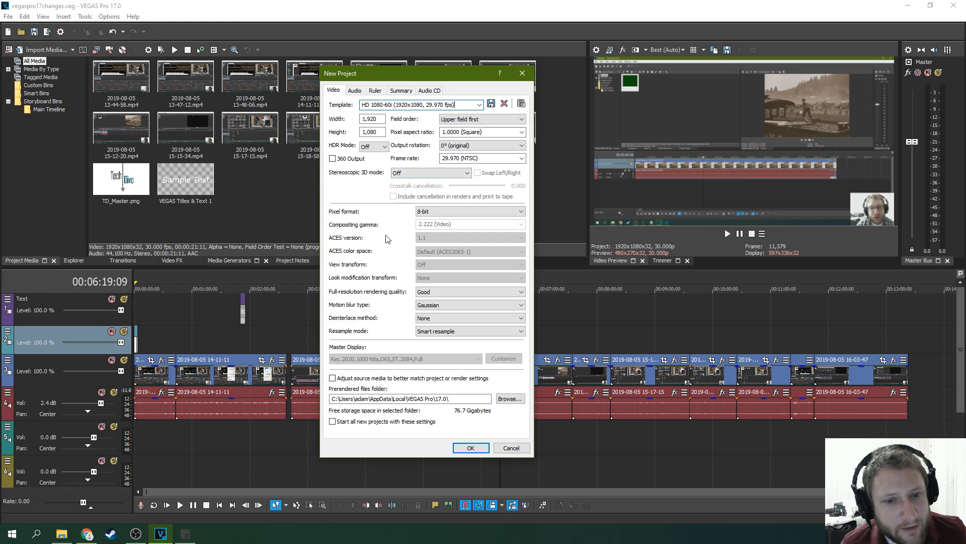
{"action": "left_click", "coordinate": [355, 90]}
{"action": "left_click", "coordinate": [333, 91]}
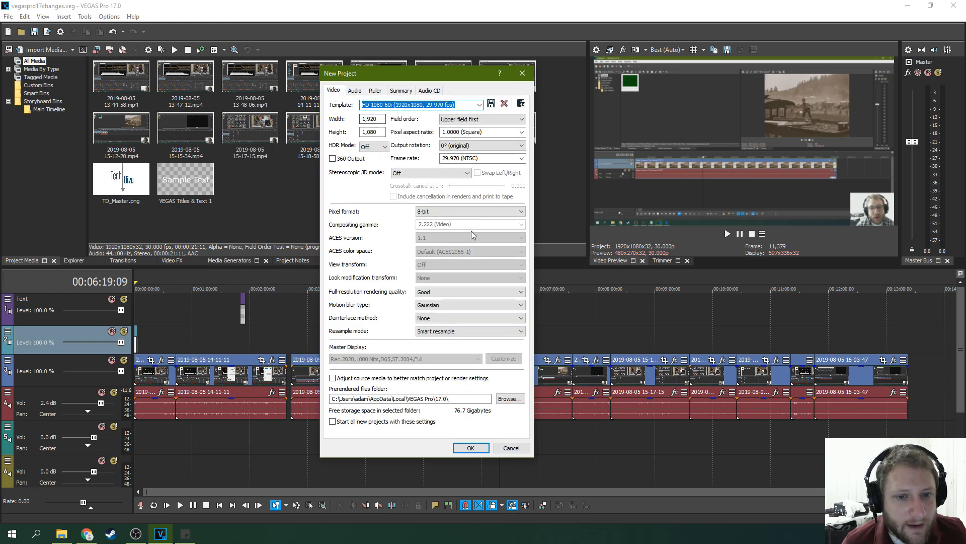
Review the pixel format options for the new project and choose 8-bit.
{"action": "left_click", "coordinate": [471, 211]}
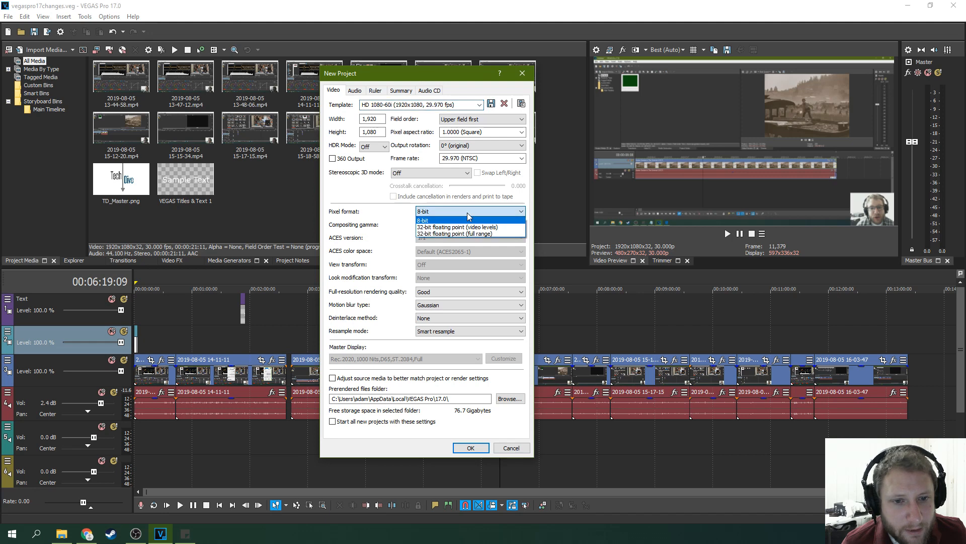
{"action": "left_click", "coordinate": [403, 221]}
{"action": "left_click", "coordinate": [433, 213]}
{"action": "left_click", "coordinate": [434, 220]}
Review the motion blur type and full-resolution rendering quality options of the new project.
{"action": "left_click", "coordinate": [465, 306]}
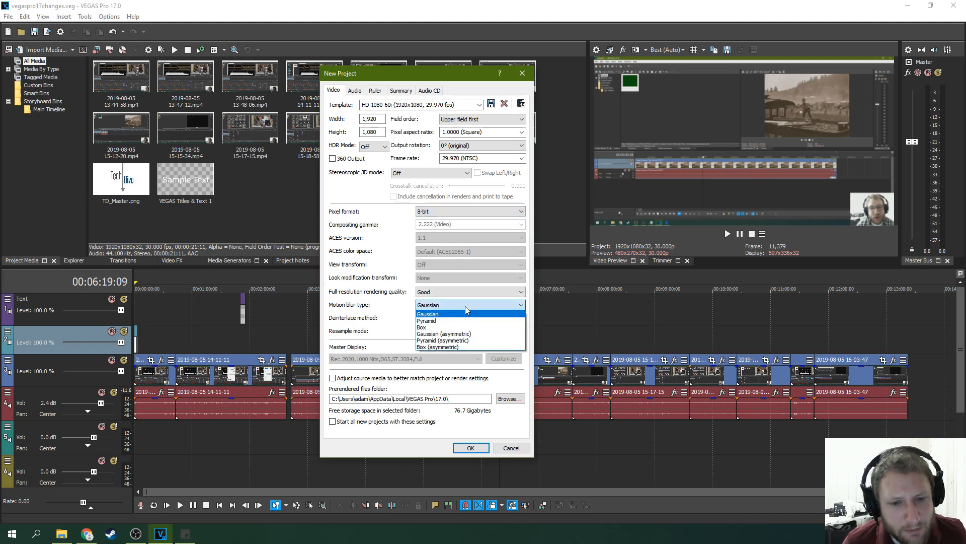
{"action": "left_click", "coordinate": [421, 305]}
{"action": "left_click", "coordinate": [436, 293]}
{"action": "left_click", "coordinate": [436, 296]}
{"action": "left_click", "coordinate": [421, 306]}
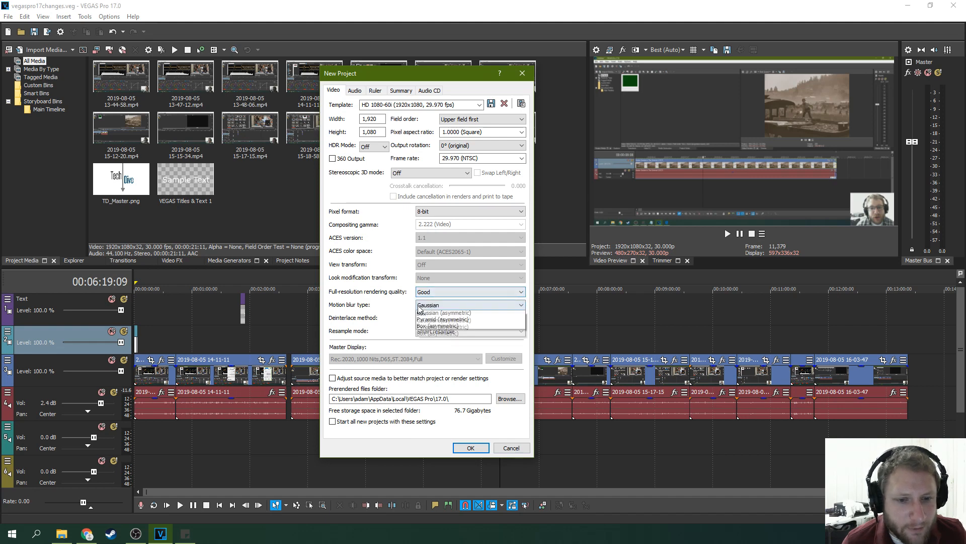
{"action": "left_click", "coordinate": [422, 306]}
Review the deinterlace methods for the new project and choose None.
{"action": "left_click", "coordinate": [431, 319]}
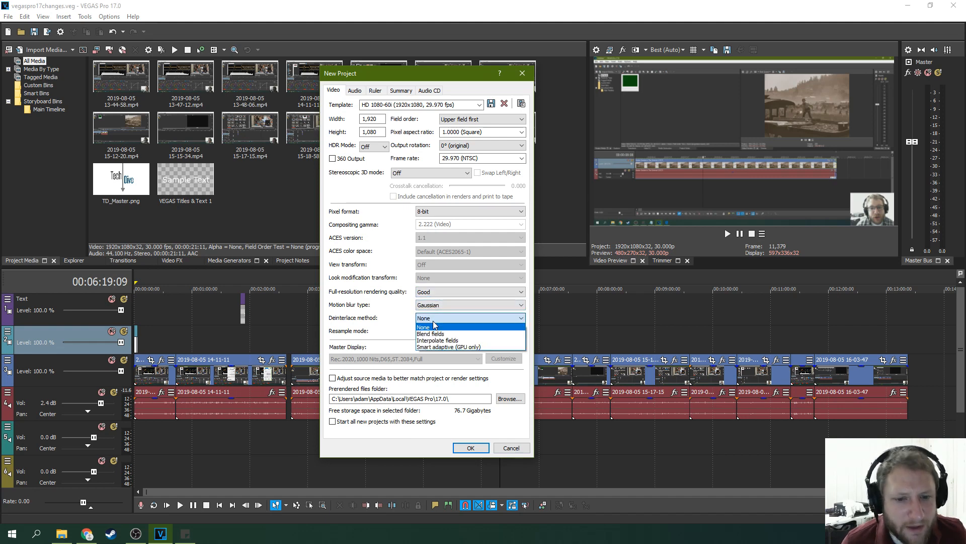
{"action": "left_click", "coordinate": [434, 321]}
{"action": "left_click", "coordinate": [433, 321]}
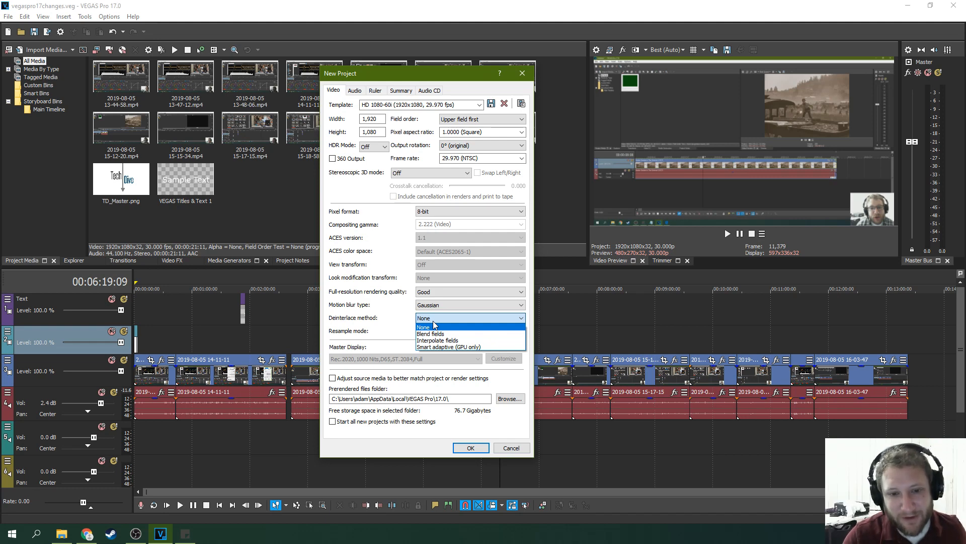
{"action": "left_click", "coordinate": [428, 326]}
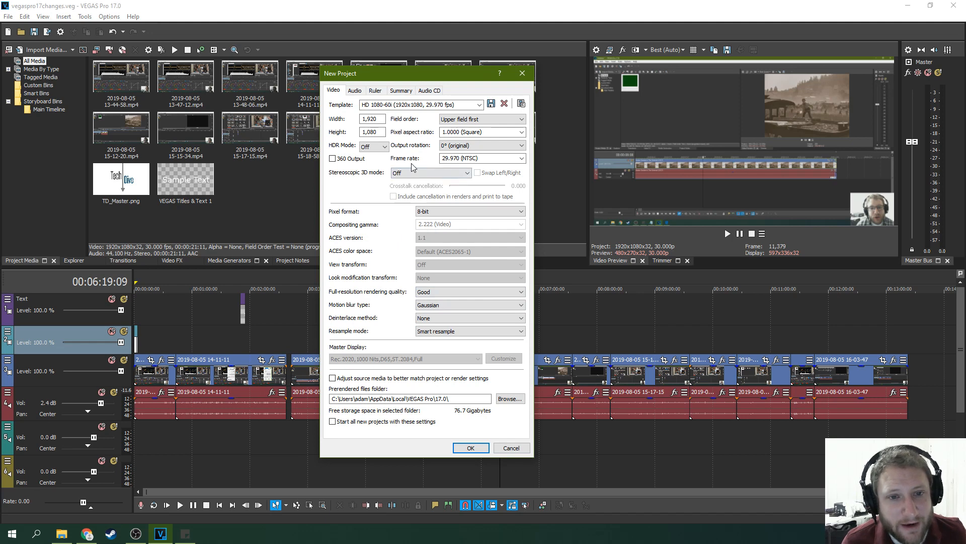
Review the frame rate options for the new project and set the field order to None (progressive scan).
{"action": "left_click", "coordinate": [521, 159]}
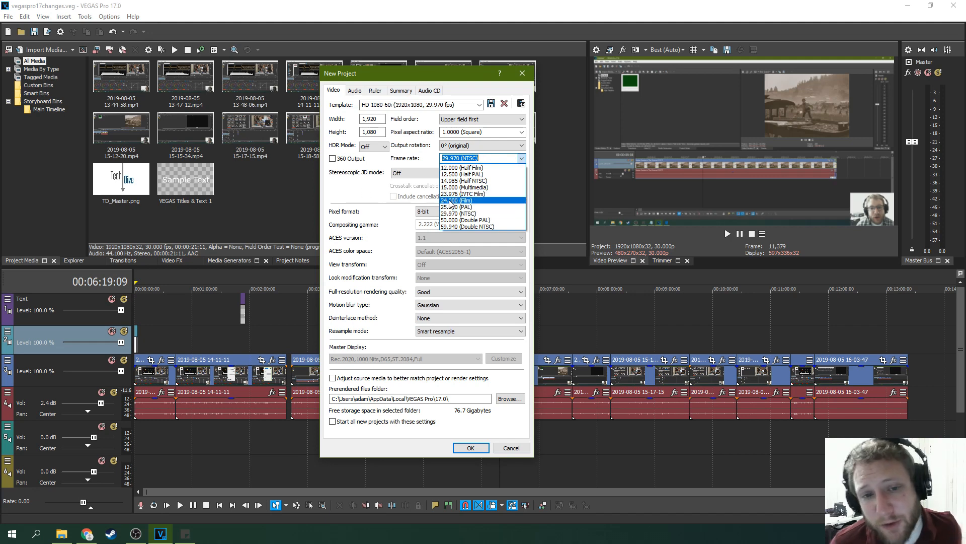
{"action": "left_click", "coordinate": [362, 183]}
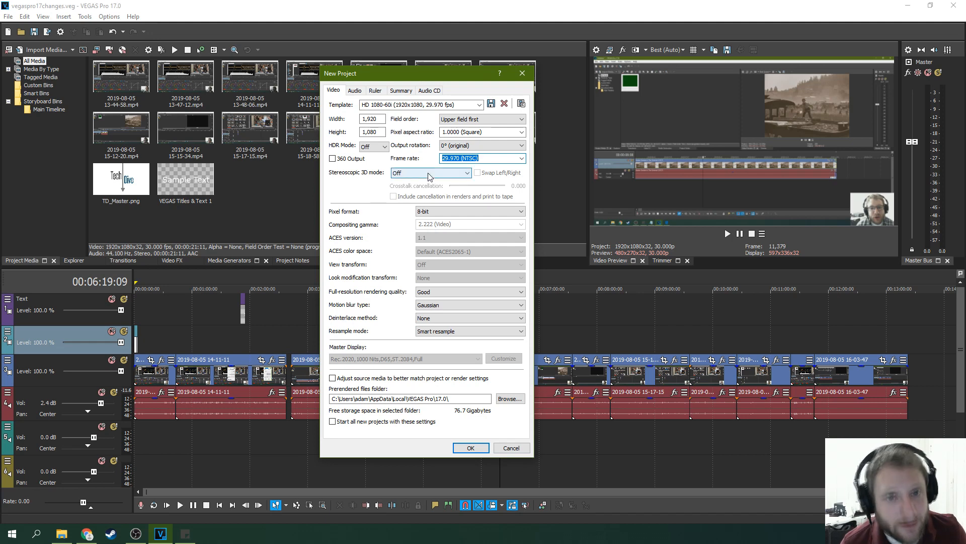
{"action": "left_click", "coordinate": [487, 121]}
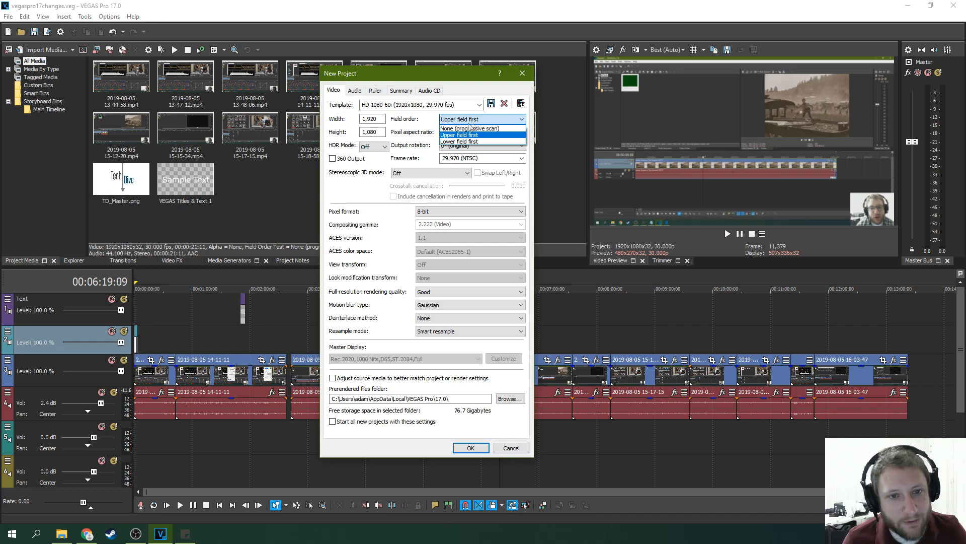
{"action": "left_click", "coordinate": [446, 128]}
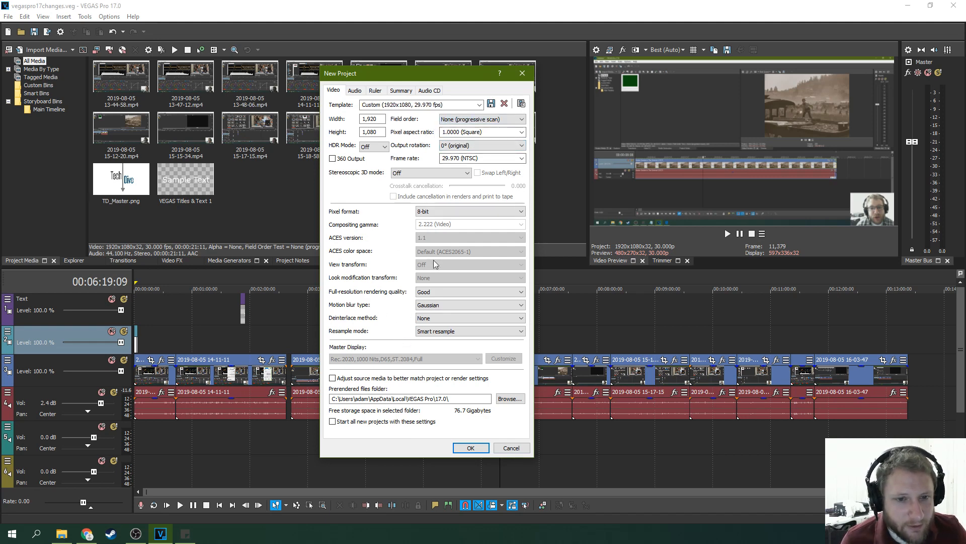
Review the new project's audio settings, including the available sample rates and master bus modes.
{"action": "left_click", "coordinate": [355, 91]}
{"action": "left_click", "coordinate": [518, 132]}
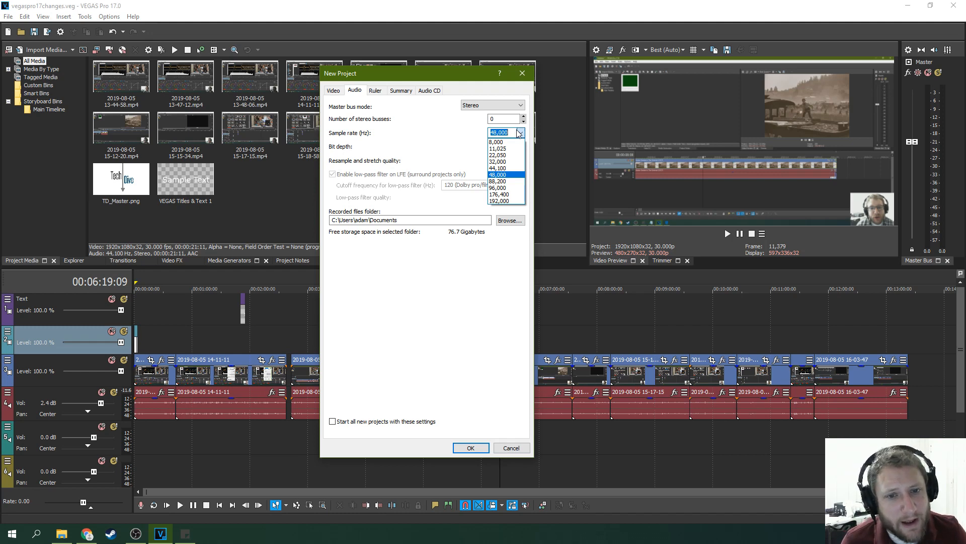
{"action": "left_click", "coordinate": [519, 133]}
{"action": "left_click", "coordinate": [520, 134]}
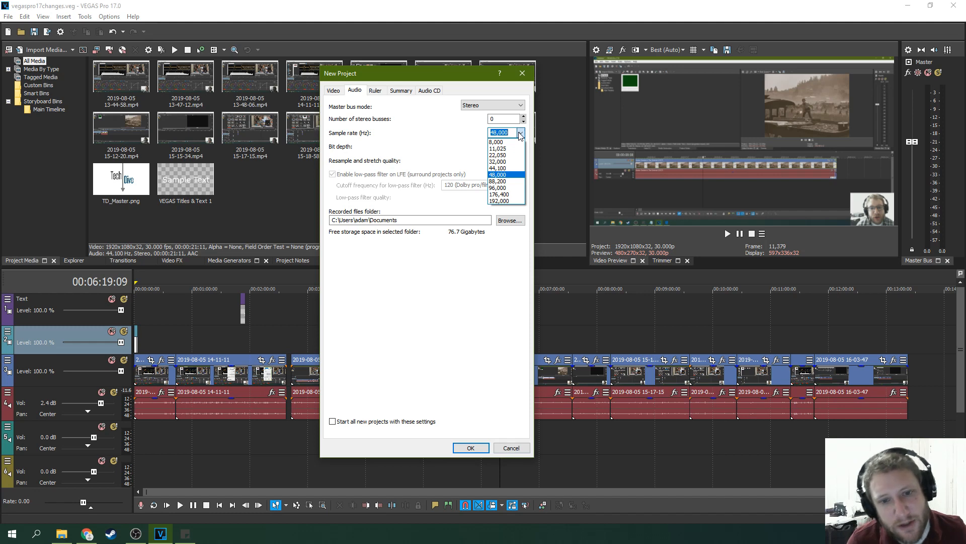
{"action": "left_click", "coordinate": [519, 133]}
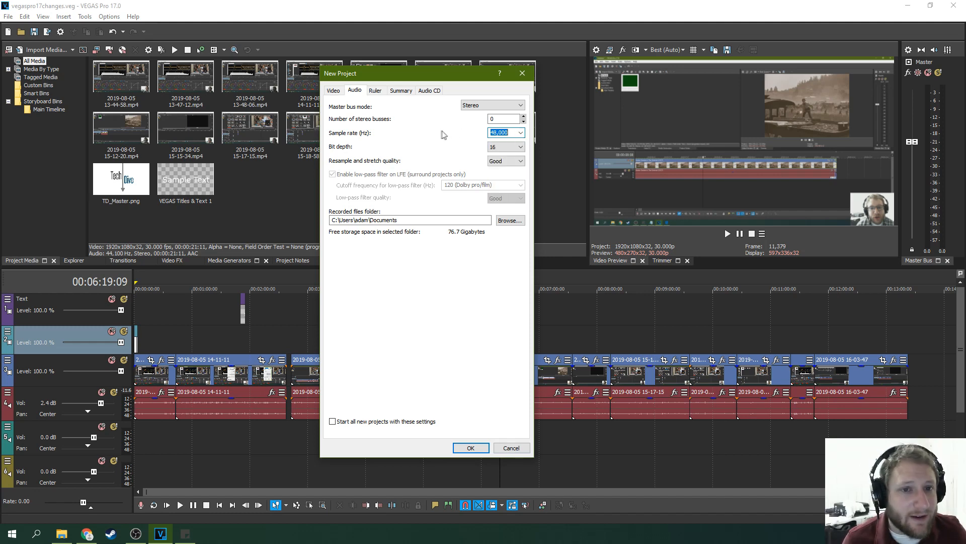
{"action": "left_click", "coordinate": [469, 106]}
{"action": "left_click", "coordinate": [469, 105]}
{"action": "left_click", "coordinate": [470, 106]}
{"action": "left_click", "coordinate": [459, 106]}
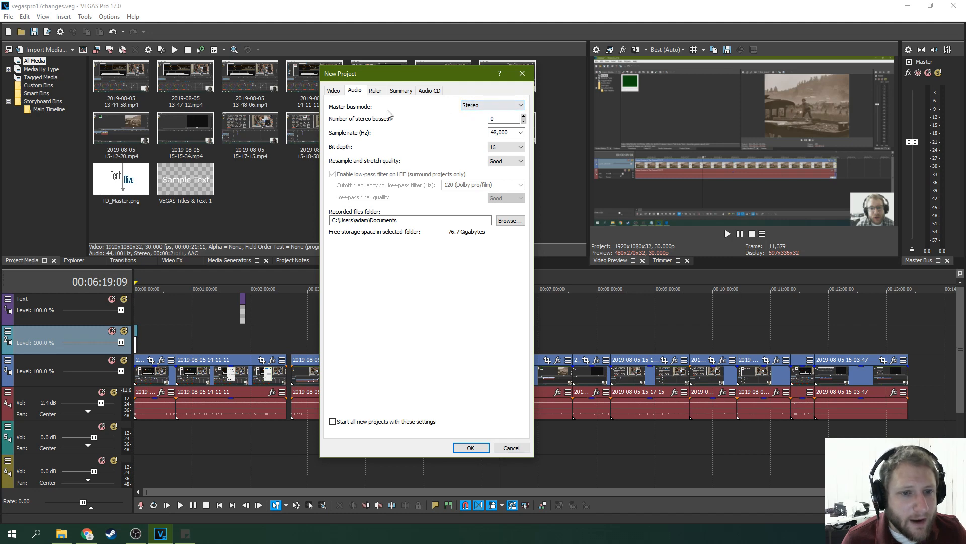
Compare the ruler time formats for the new project and set the format to SMPTE Non-Drop (29.97 fps, Video).
{"action": "left_click", "coordinate": [375, 91]}
{"action": "left_click", "coordinate": [453, 105]}
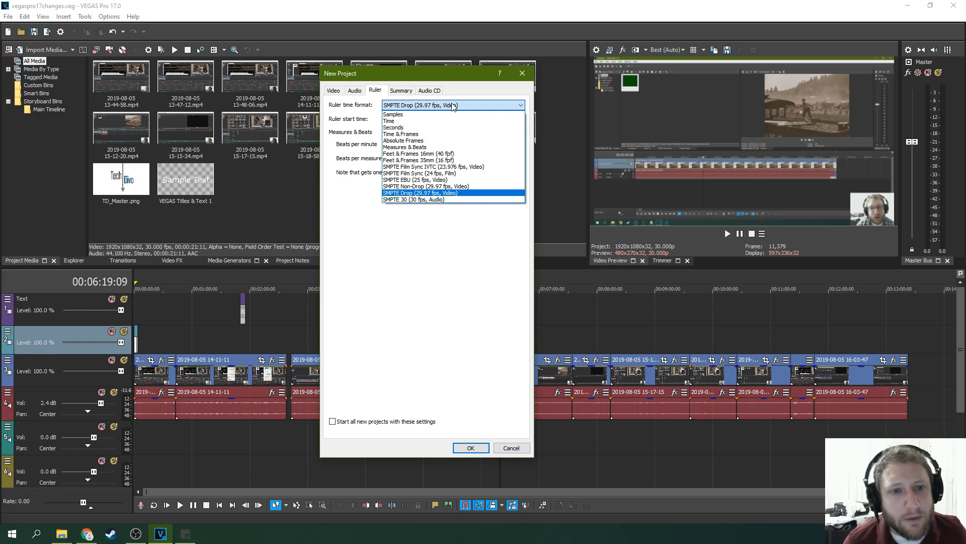
{"action": "left_click", "coordinate": [424, 223]}
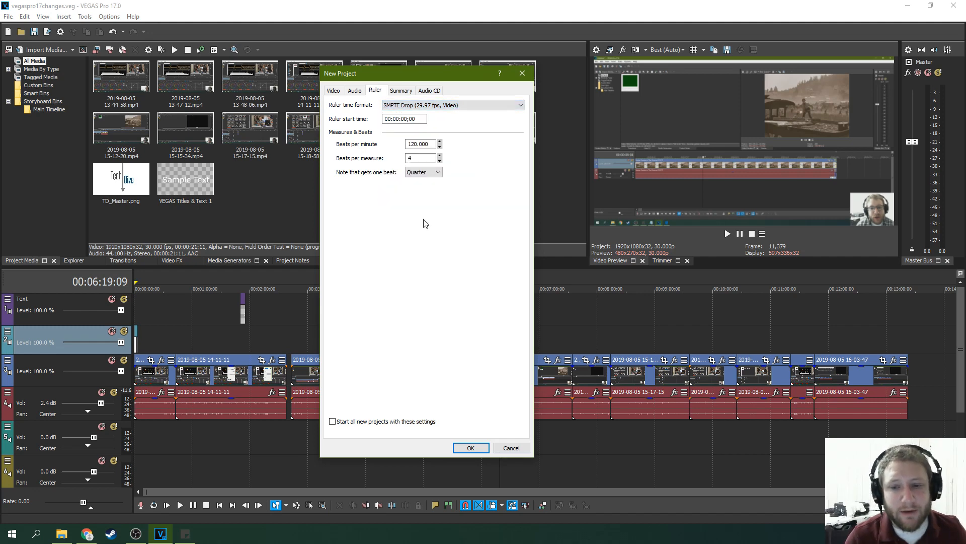
{"action": "left_click", "coordinate": [451, 107]}
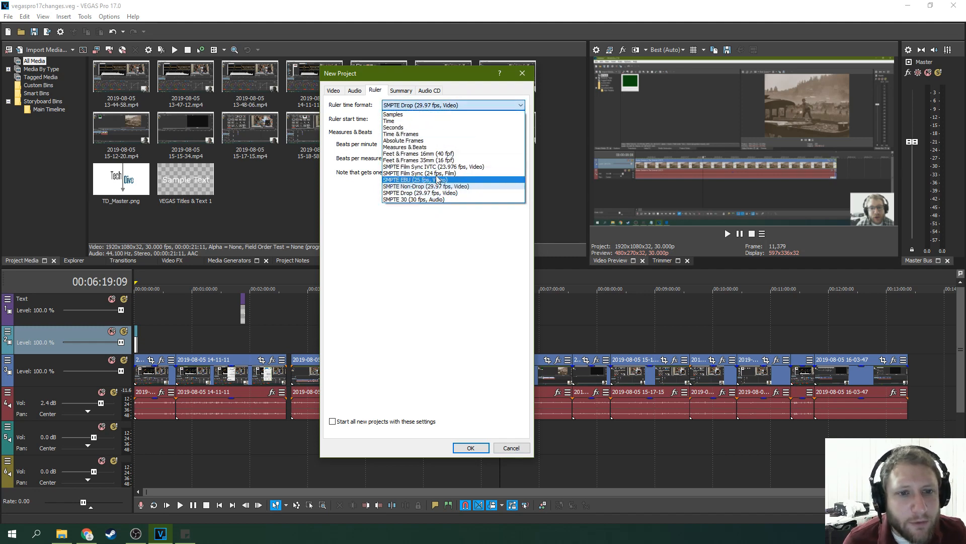
{"action": "left_click", "coordinate": [424, 148]}
{"action": "left_click", "coordinate": [451, 109]}
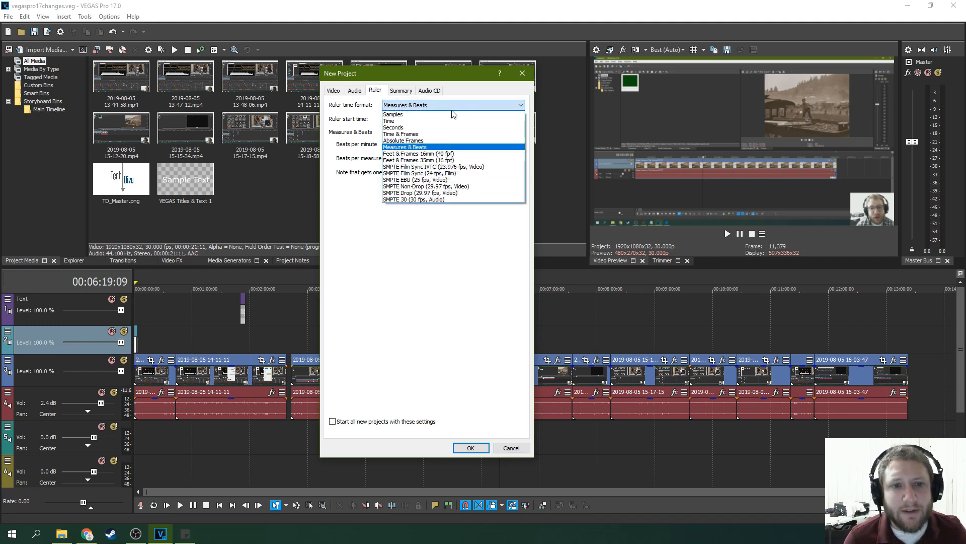
{"action": "left_click", "coordinate": [425, 117]}
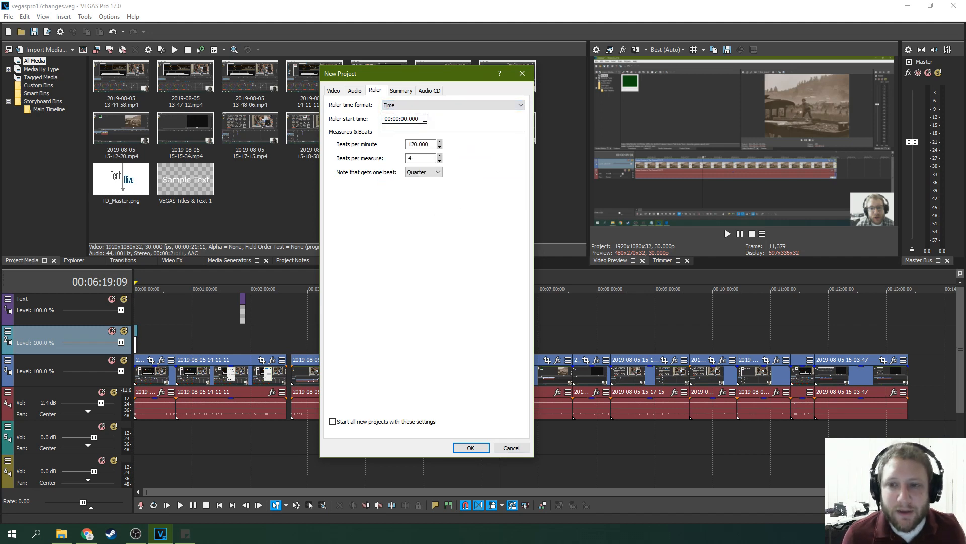
{"action": "left_click", "coordinate": [474, 105]}
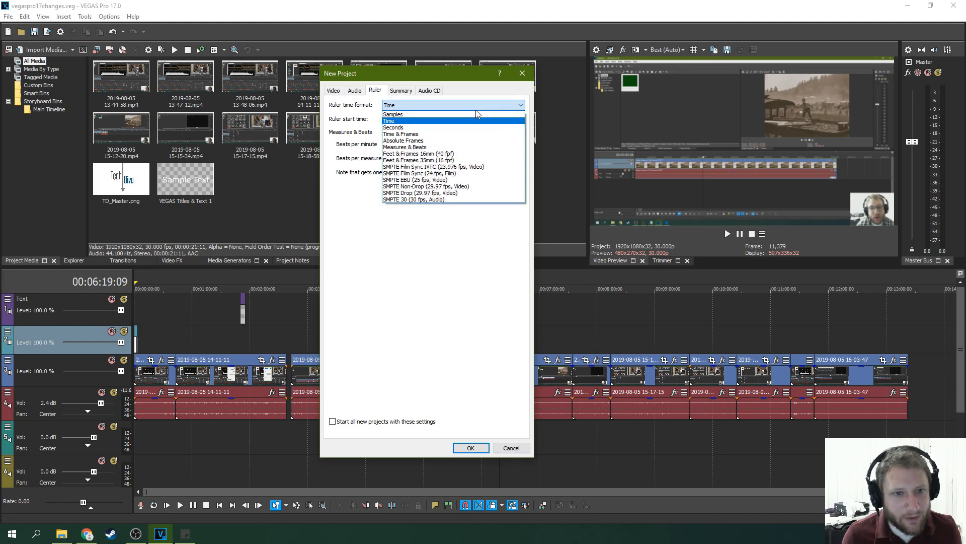
{"action": "left_click", "coordinate": [453, 186]}
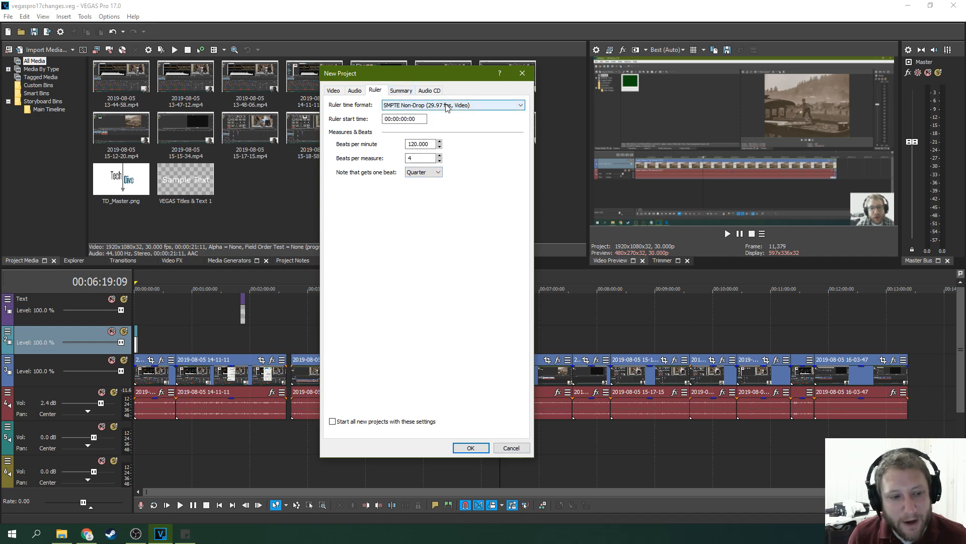
Review the Summary and Audio CD properties, then create the new project with the chosen settings.
{"action": "left_click", "coordinate": [411, 90]}
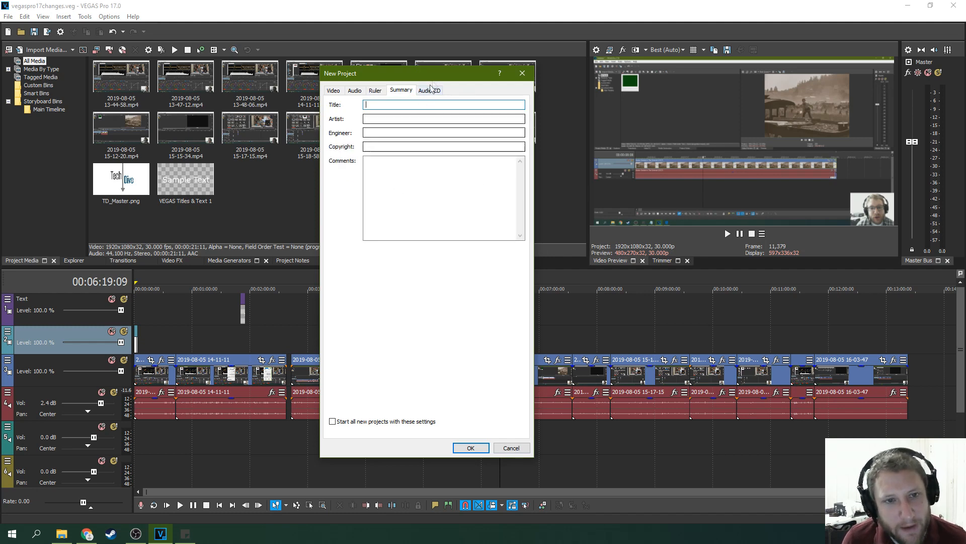
{"action": "left_click", "coordinate": [429, 90]}
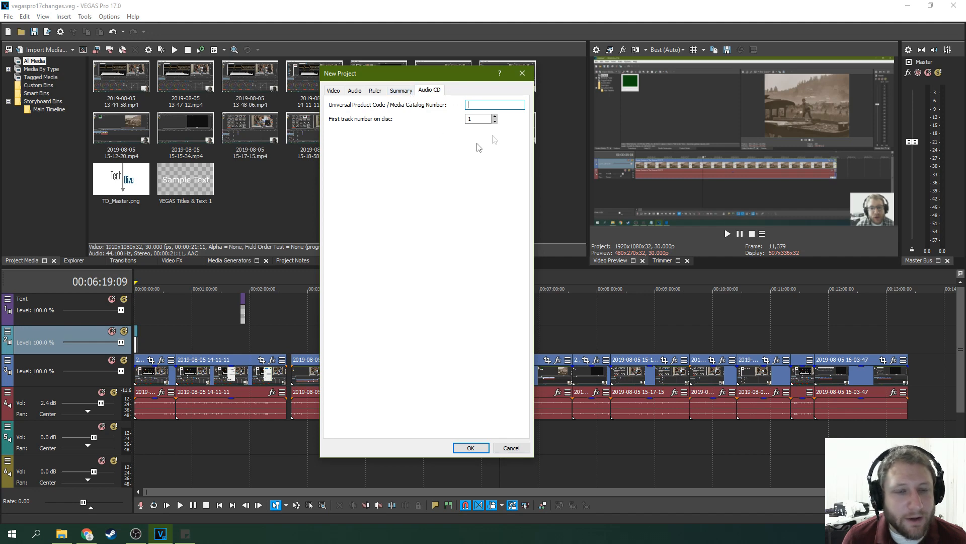
{"action": "left_click", "coordinate": [334, 90]}
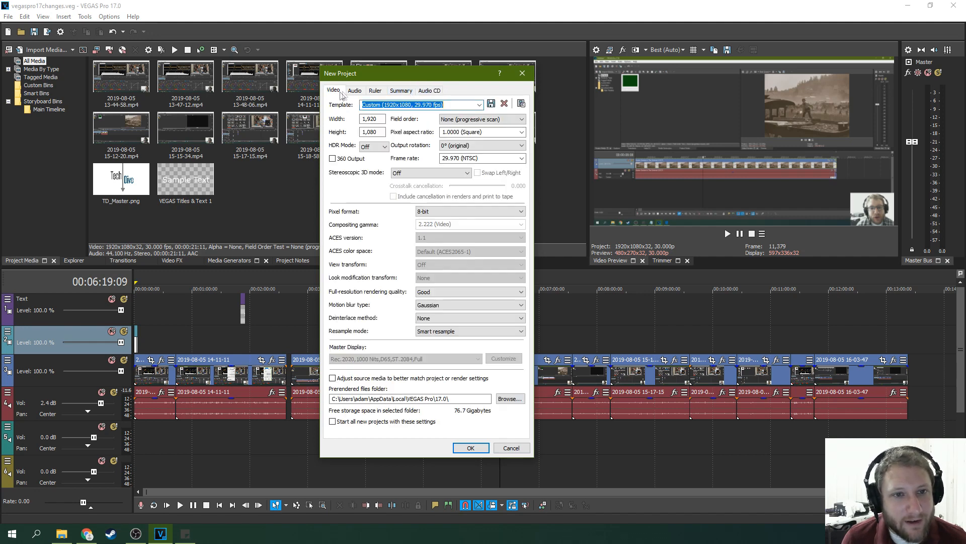
{"action": "left_click", "coordinate": [429, 90]}
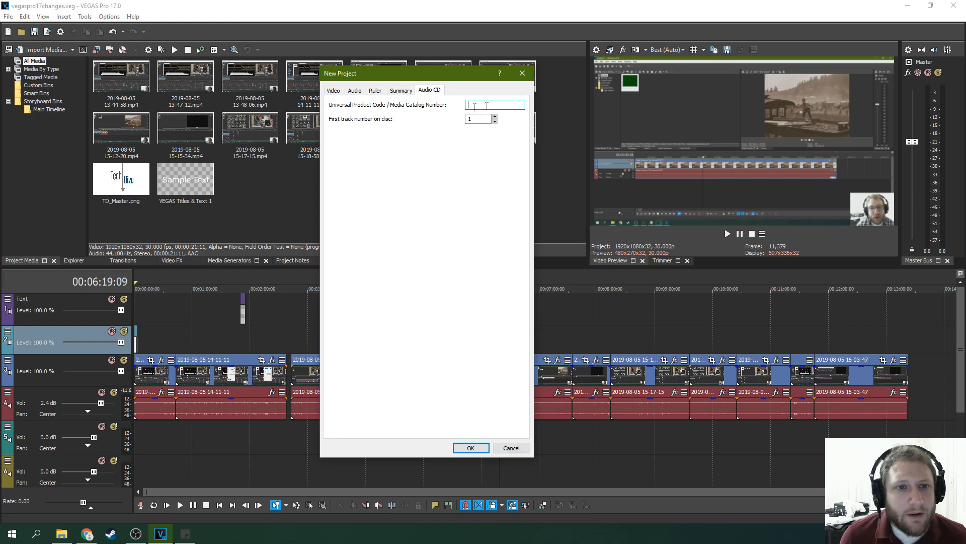
{"action": "left_click", "coordinate": [340, 96]}
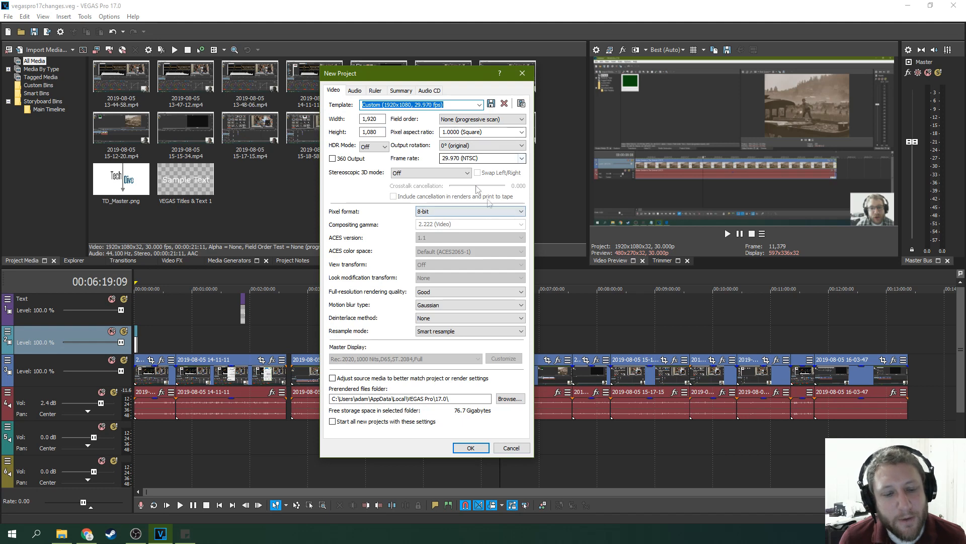
{"action": "left_click", "coordinate": [470, 448]}
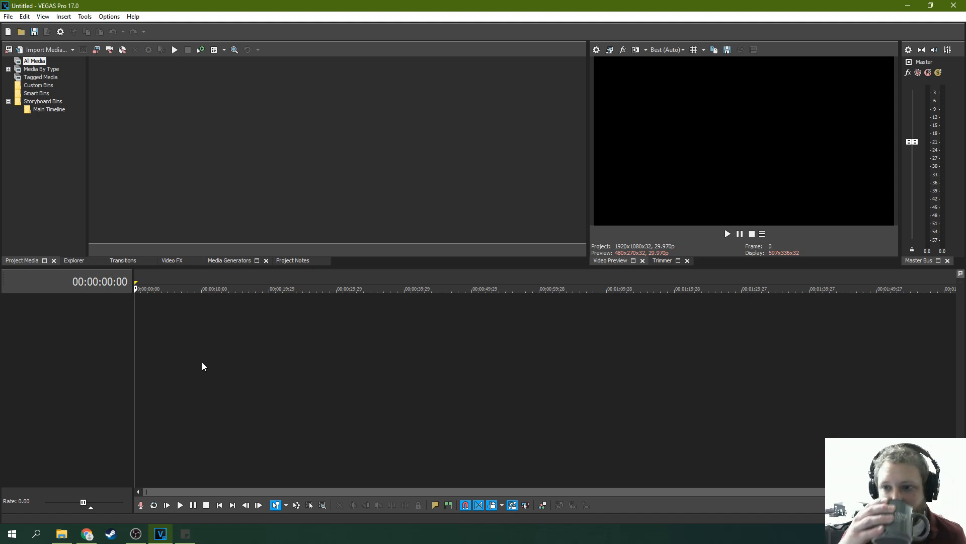
Insert two video tracks and two audio tracks into the empty project.
{"action": "right_click", "coordinate": [86, 329]}
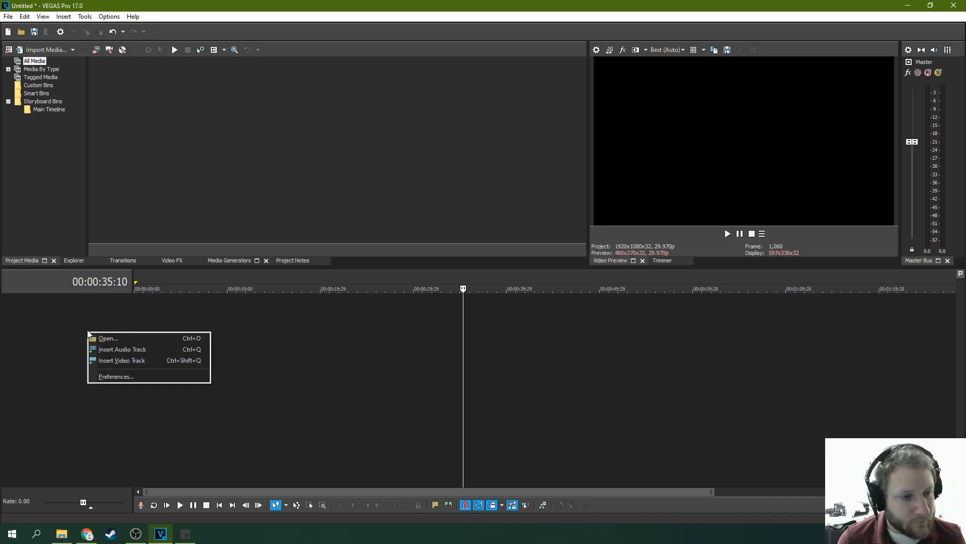
{"action": "left_click", "coordinate": [233, 324]}
{"action": "right_click", "coordinate": [83, 352]}
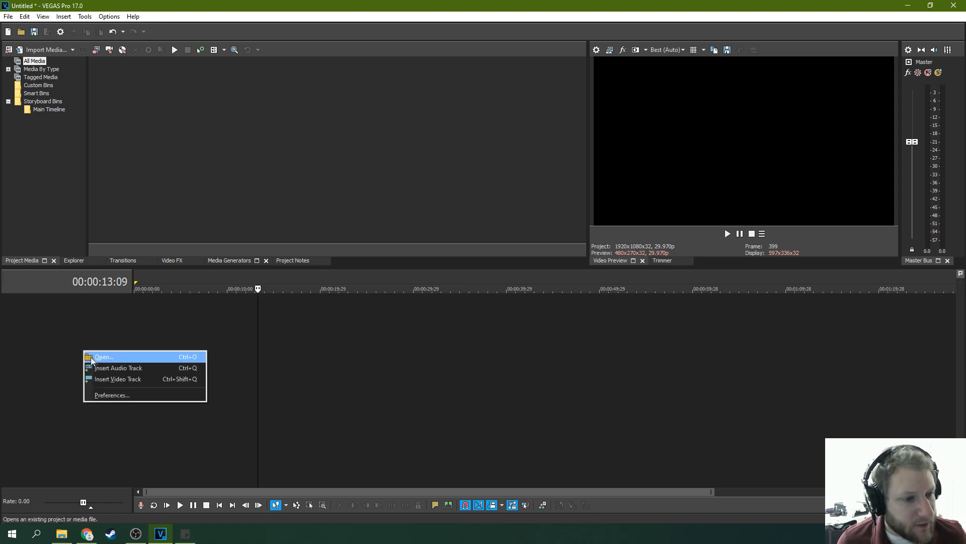
{"action": "left_click", "coordinate": [100, 379]}
{"action": "right_click", "coordinate": [97, 354]}
{"action": "left_click", "coordinate": [109, 365]}
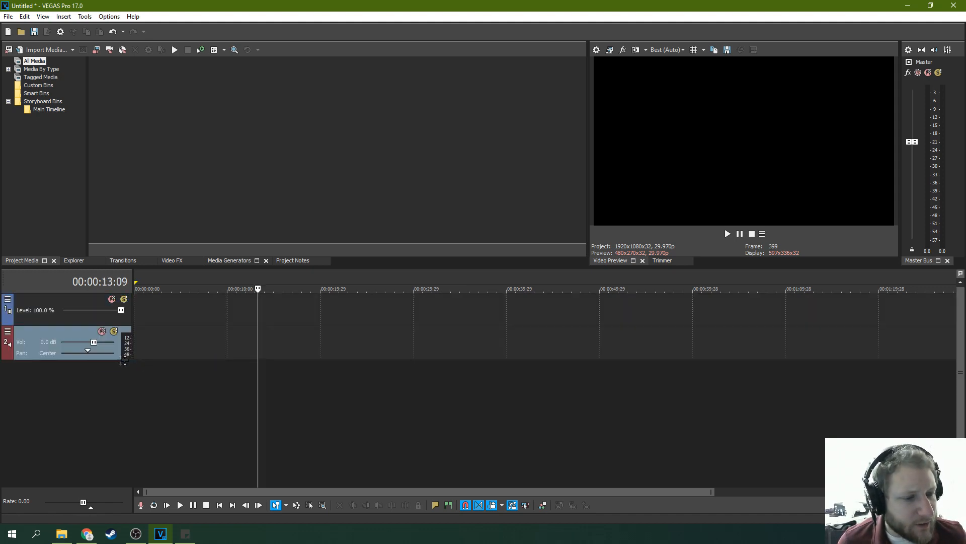
{"action": "right_click", "coordinate": [134, 379]}
{"action": "left_click", "coordinate": [151, 395]}
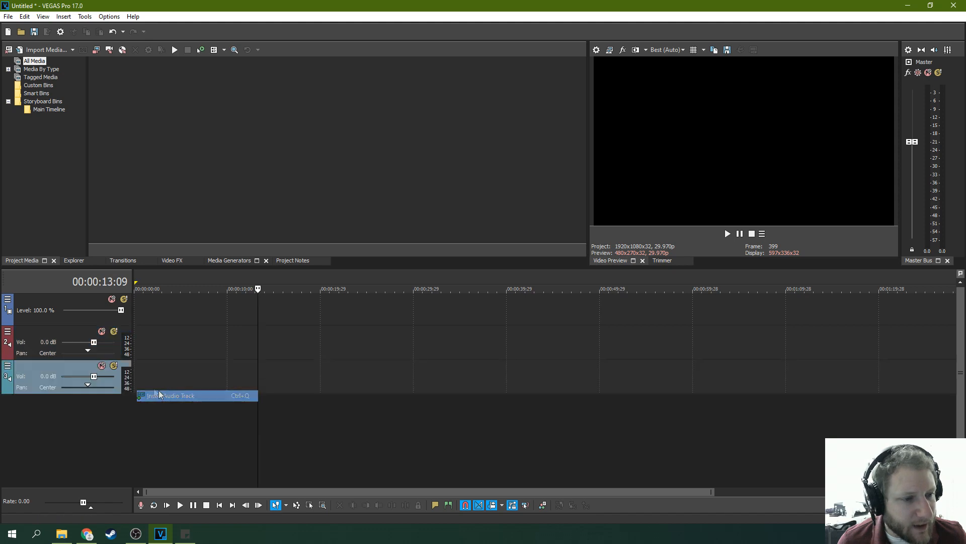
{"action": "right_click", "coordinate": [114, 404]}
{"action": "left_click", "coordinate": [132, 425]}
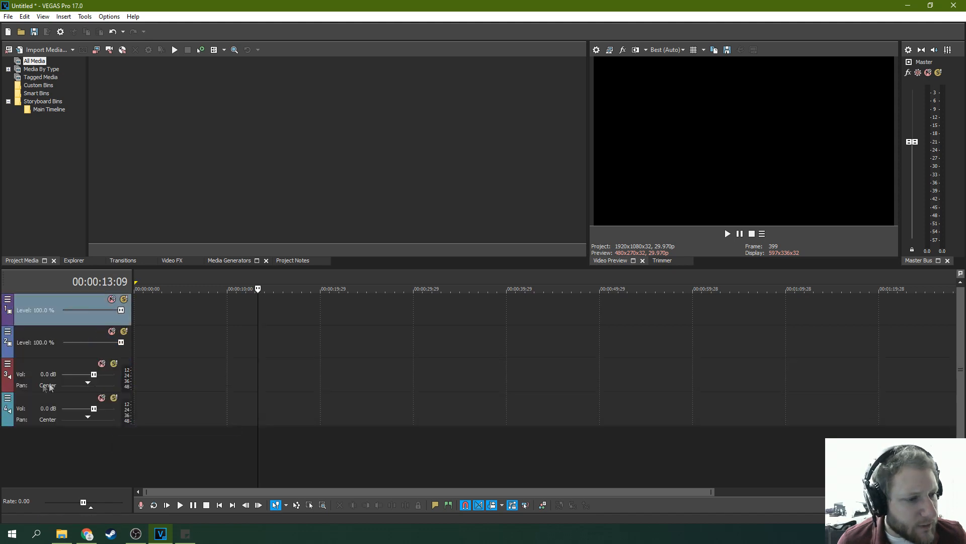
Review the options available for the lowest audio track, such as Arm For Record, Track FX and Output Bus.
{"action": "right_click", "coordinate": [16, 402]}
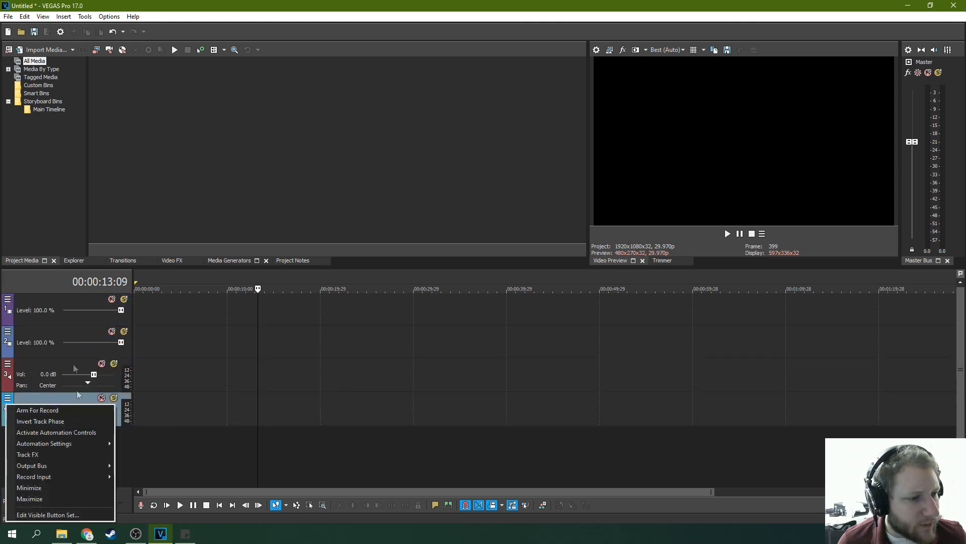
{"action": "left_click", "coordinate": [253, 406]}
{"action": "left_click", "coordinate": [253, 405]}
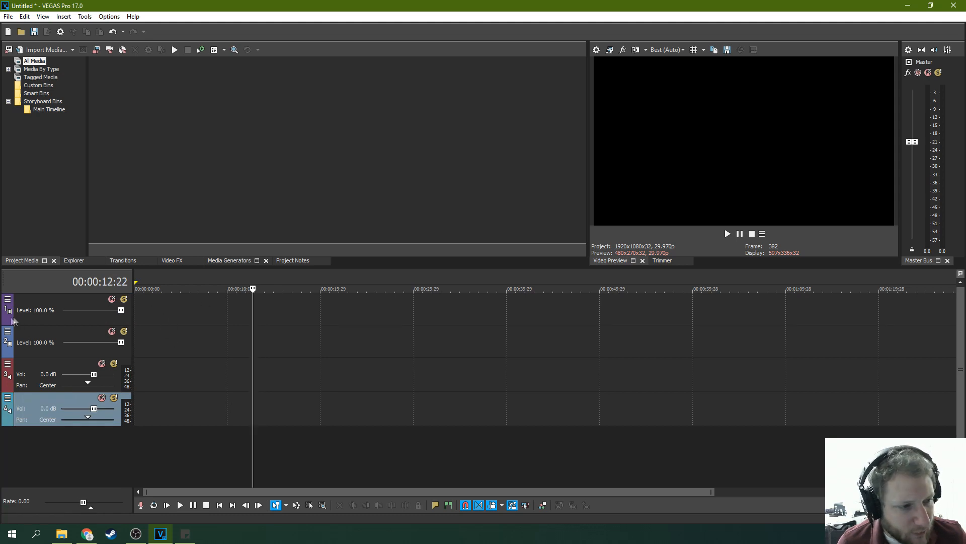
Rename the topmost video track "dude" and expand its track layers.
{"action": "left_click", "coordinate": [15, 323]}
{"action": "right_click", "coordinate": [79, 299]}
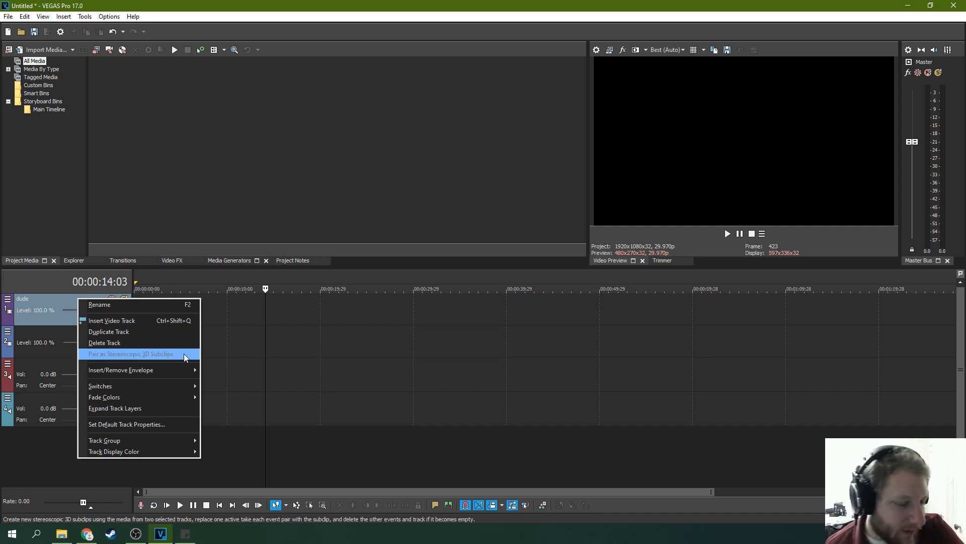
{"action": "mouse_move", "coordinate": [152, 375]}
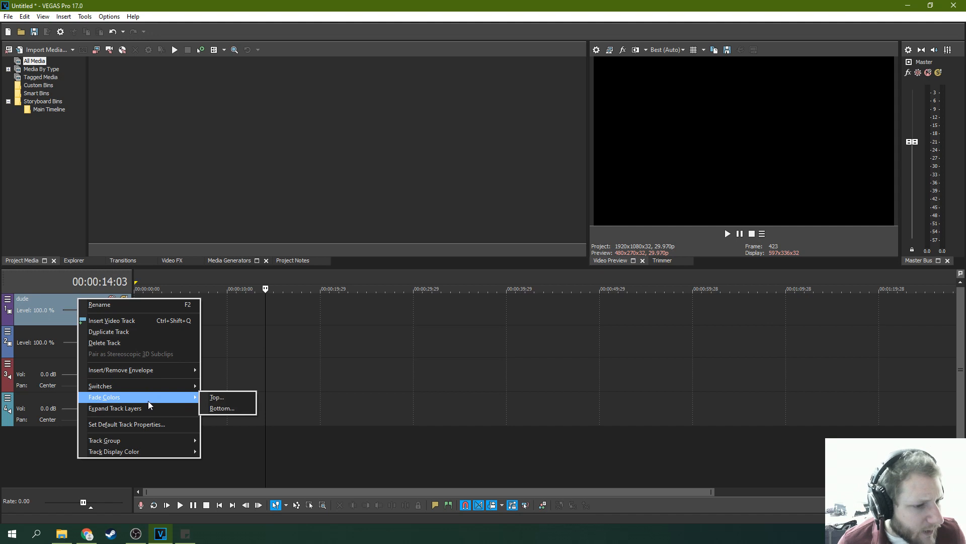
{"action": "left_click", "coordinate": [150, 415]}
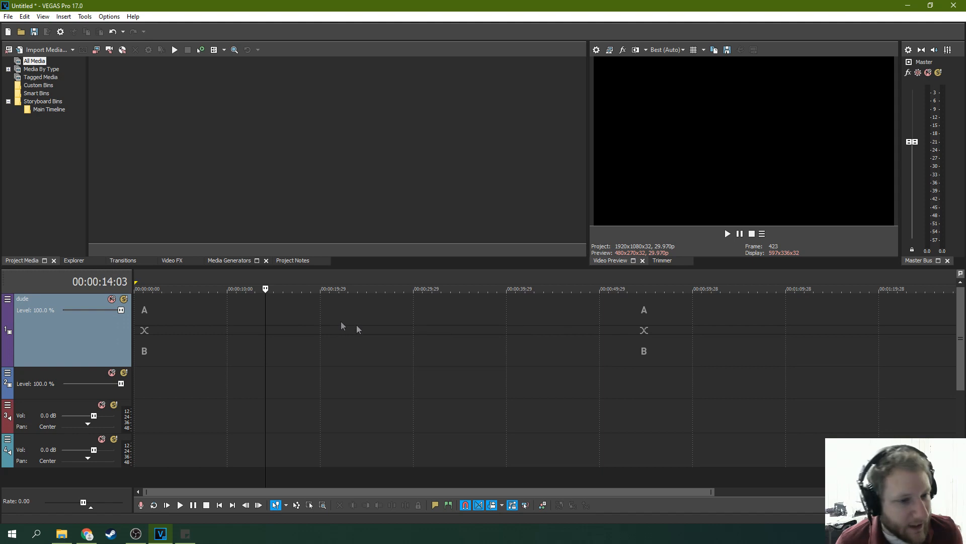
Collapse the layers of the "dude" track and set its track display color to red.
{"action": "right_click", "coordinate": [82, 301]}
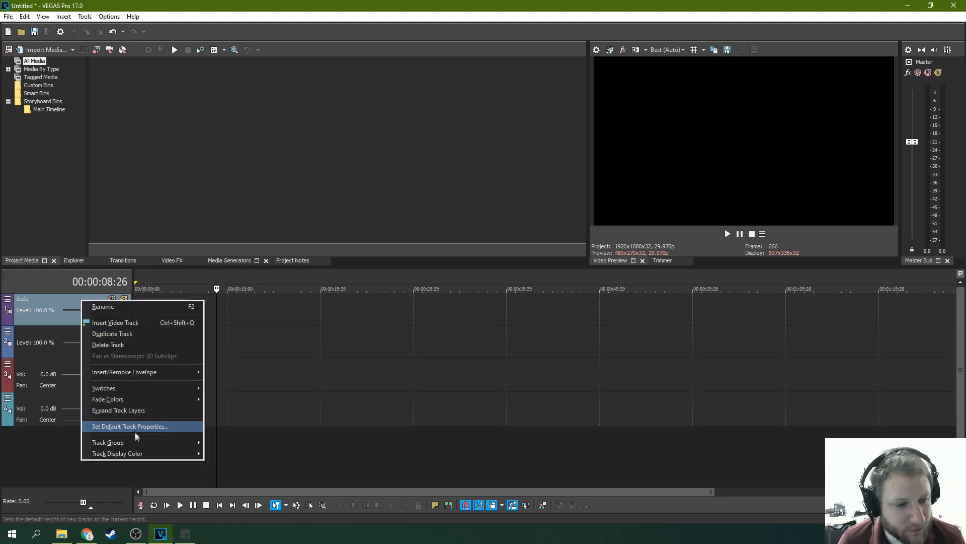
{"action": "mouse_move", "coordinate": [156, 454]}
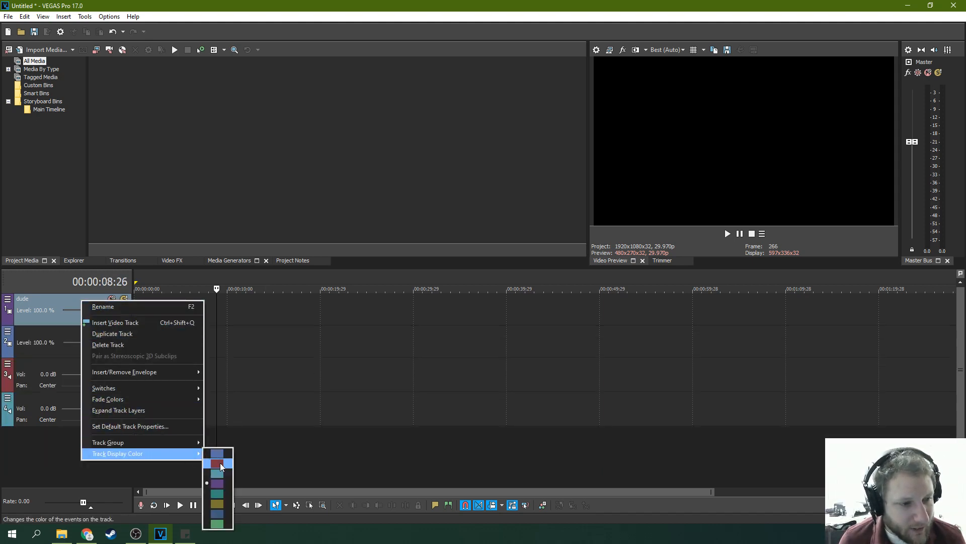
{"action": "left_click", "coordinate": [220, 464]}
Make the second video track a compositing child of the "dude" track.
{"action": "right_click", "coordinate": [61, 318]}
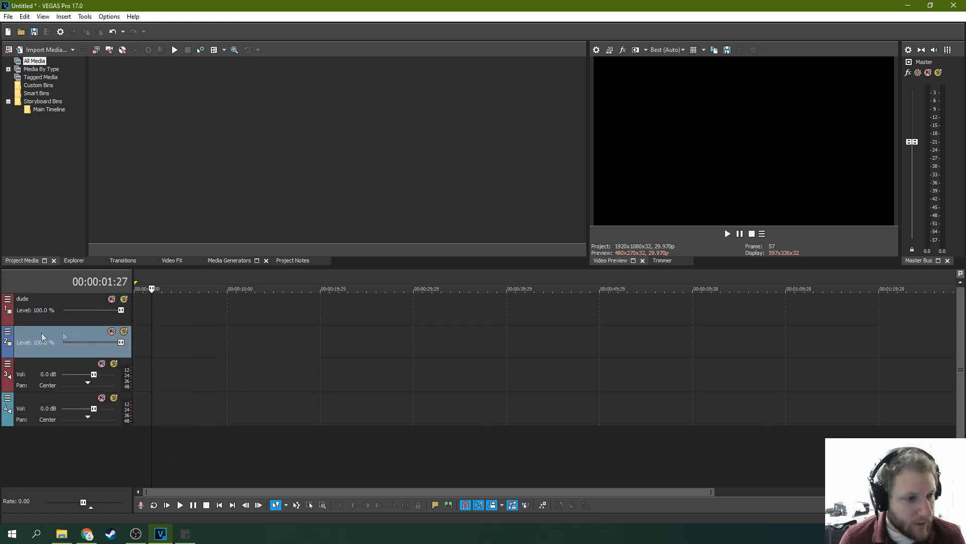
{"action": "left_click", "coordinate": [8, 332]}
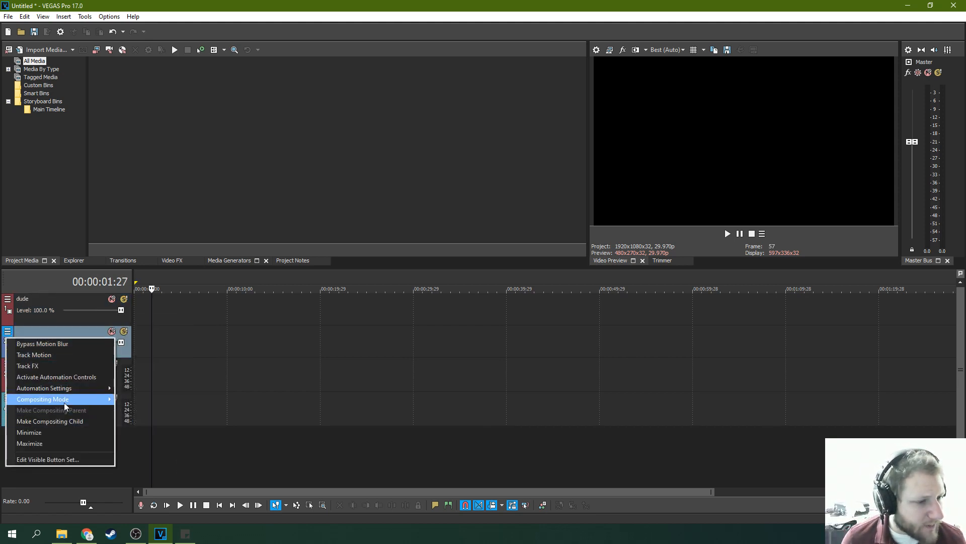
{"action": "left_click", "coordinate": [71, 421]}
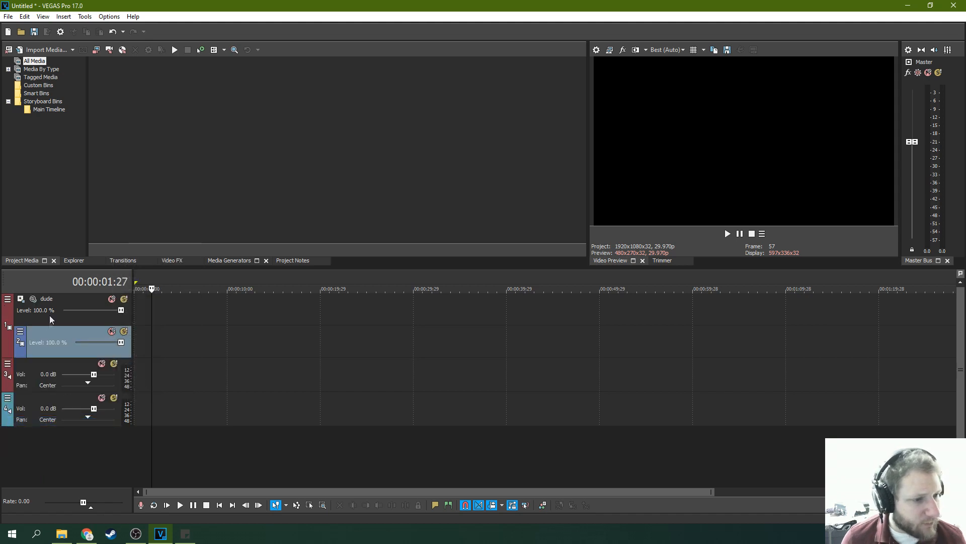
{"action": "left_click", "coordinate": [88, 318]}
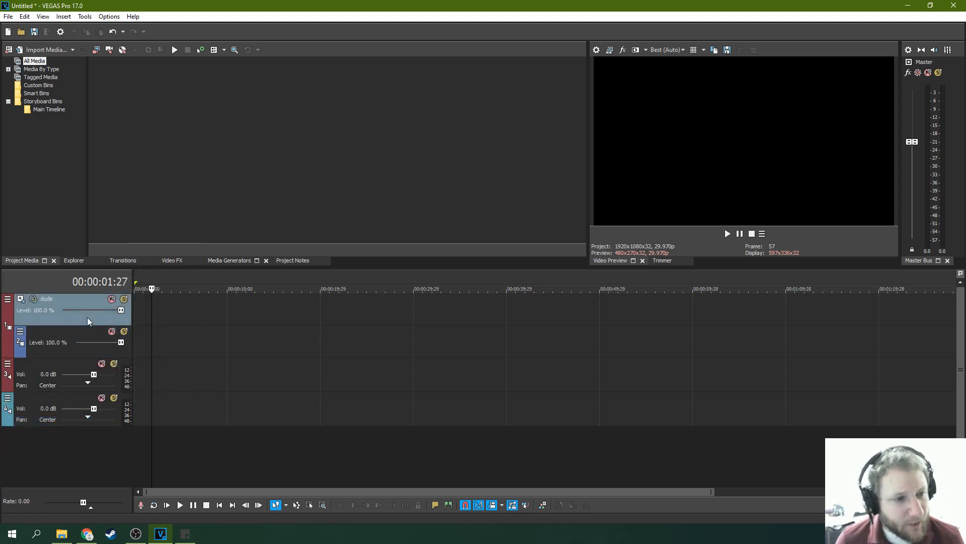
{"action": "left_click", "coordinate": [170, 322]}
{"action": "left_click", "coordinate": [176, 340]}
{"action": "left_click", "coordinate": [192, 310]}
{"action": "left_click", "coordinate": [198, 338]}
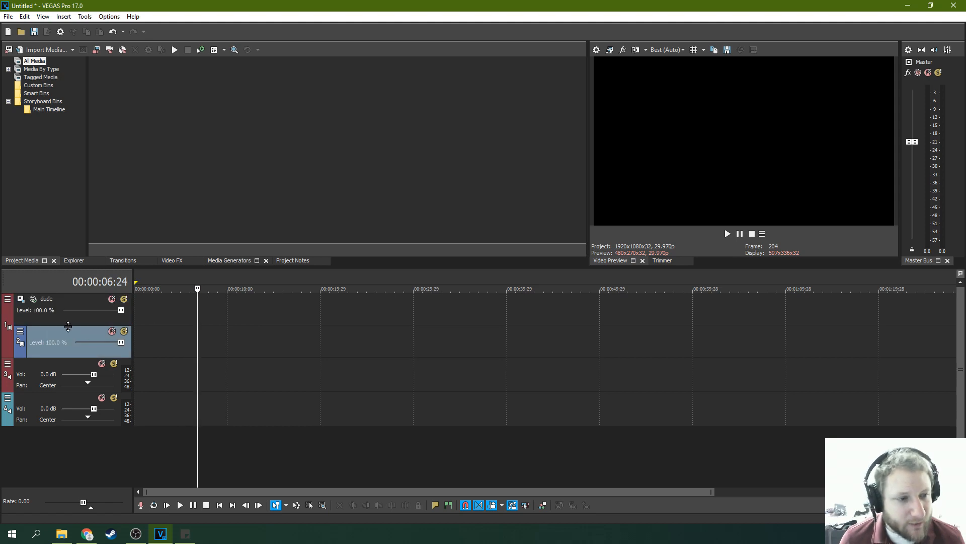
{"action": "left_click", "coordinate": [73, 322]}
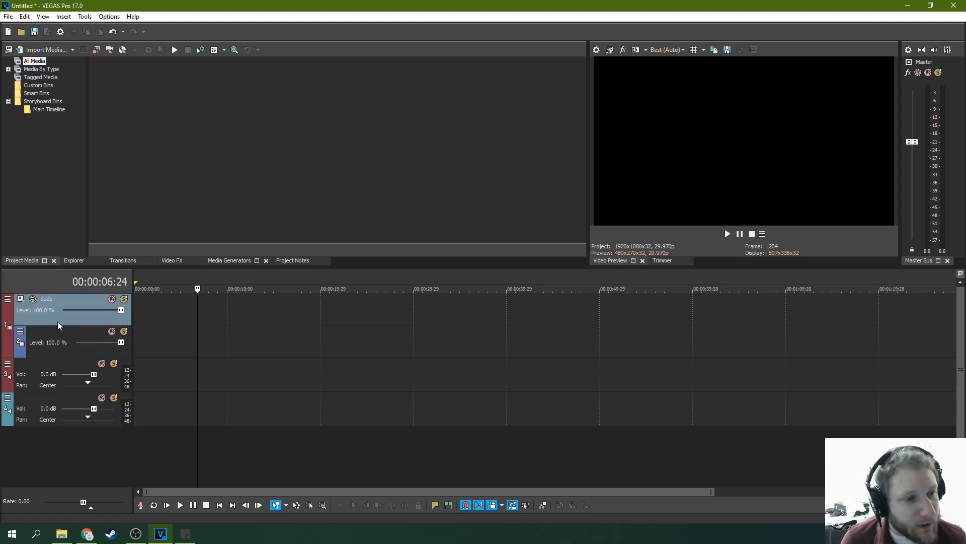
Examine the track options of the "dude" parent track and its child track, including the available compositing modes.
{"action": "left_click", "coordinate": [7, 299]}
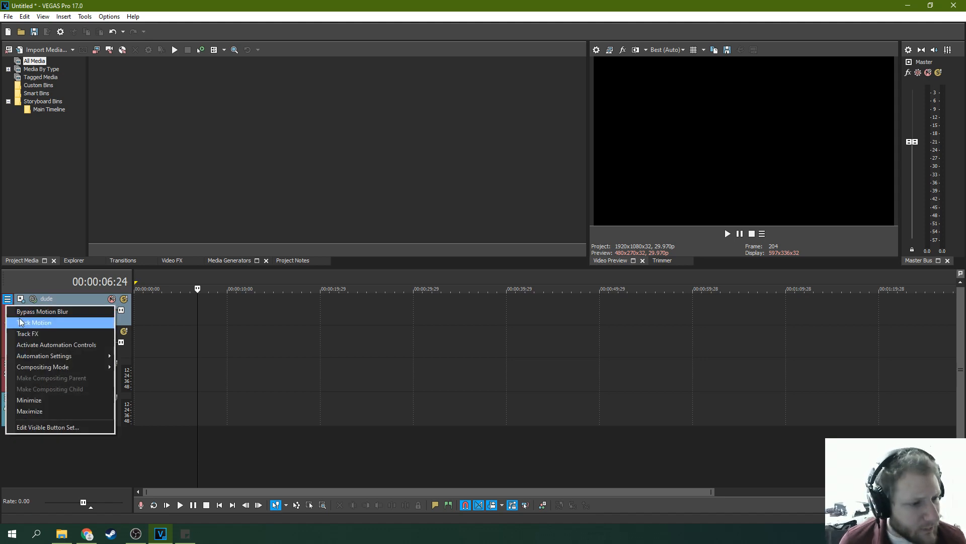
{"action": "left_click", "coordinate": [91, 311]}
{"action": "left_click", "coordinate": [21, 330]}
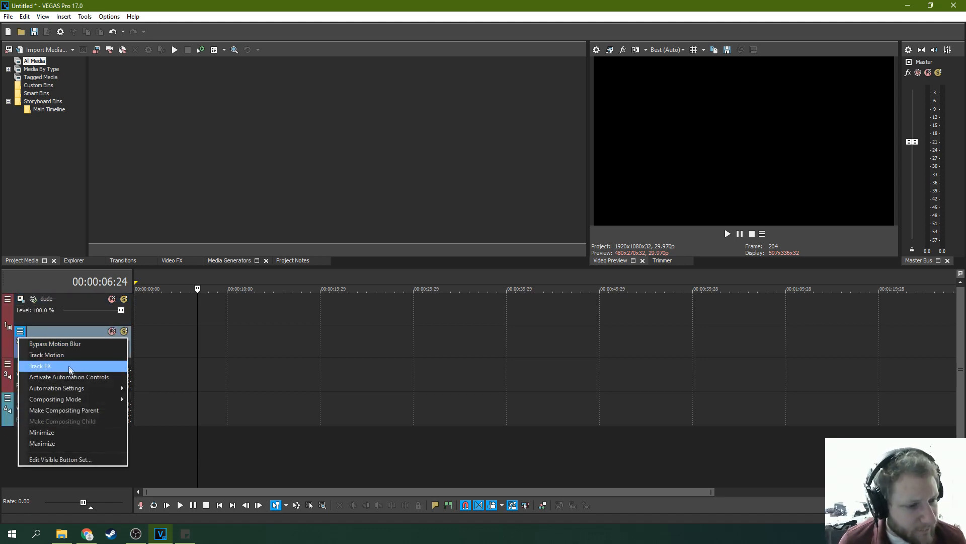
{"action": "left_click", "coordinate": [54, 328]}
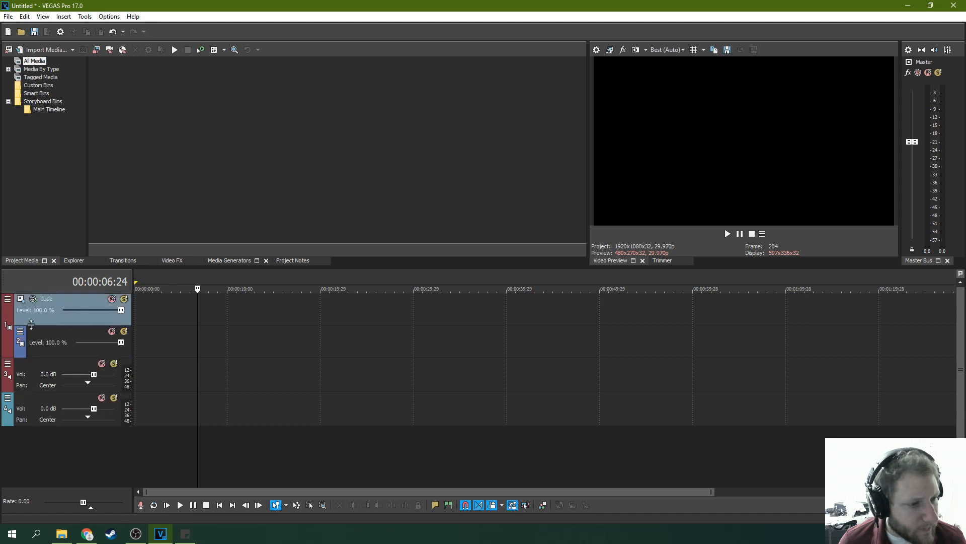
{"action": "left_click", "coordinate": [7, 298]}
{"action": "mouse_move", "coordinate": [76, 367]}
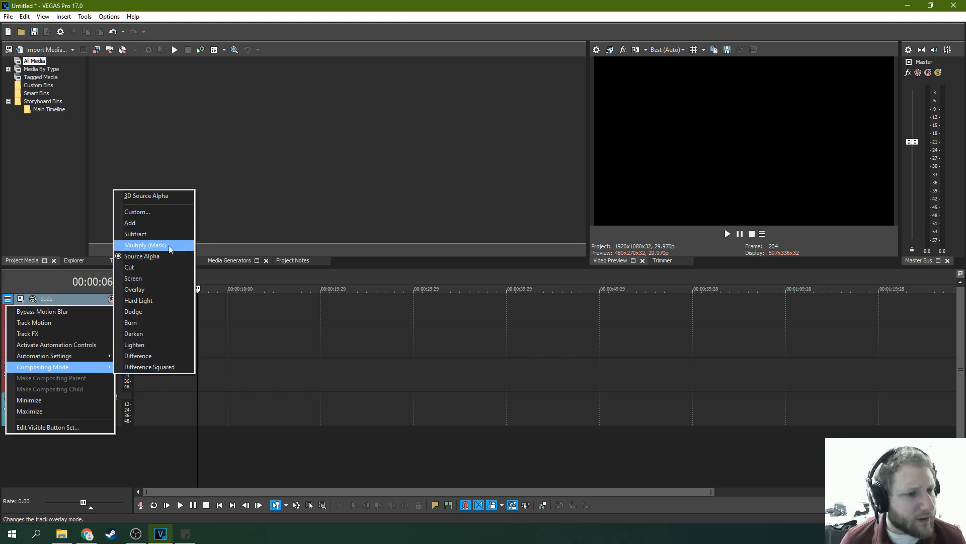
{"action": "left_click", "coordinate": [220, 309]}
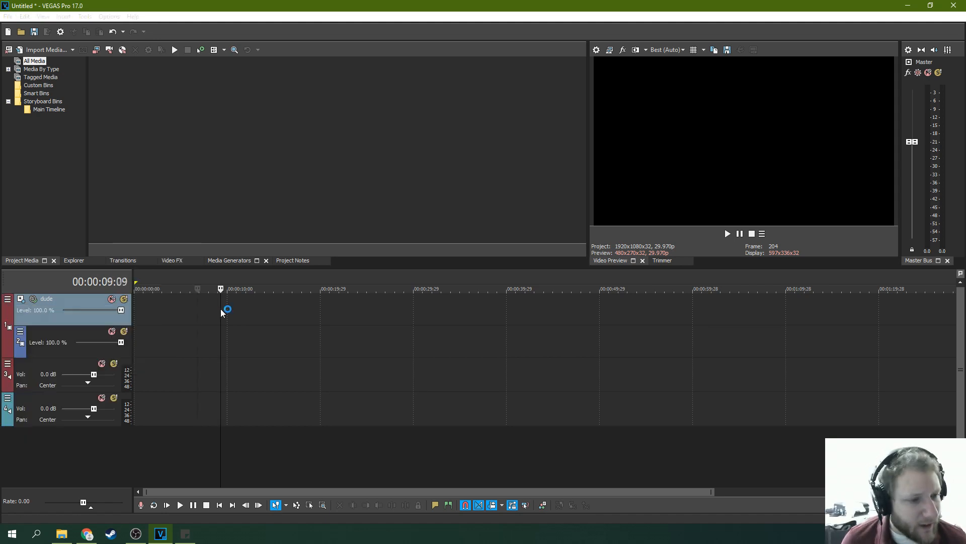
{"action": "left_click", "coordinate": [142, 333]}
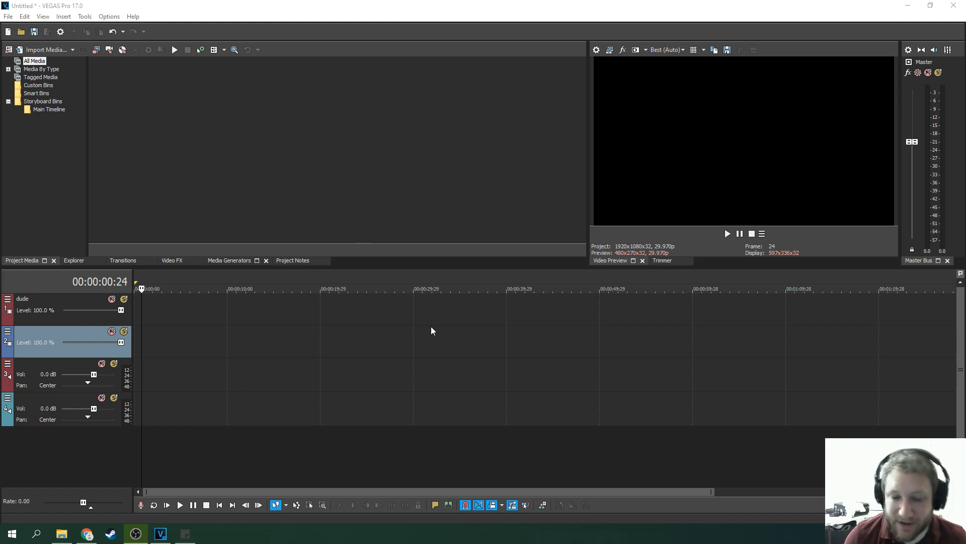
Review the Video, Audio, Ruler, Summary and Audio CD pages of the project properties without changing any settings.
{"action": "left_click", "coordinate": [479, 305]}
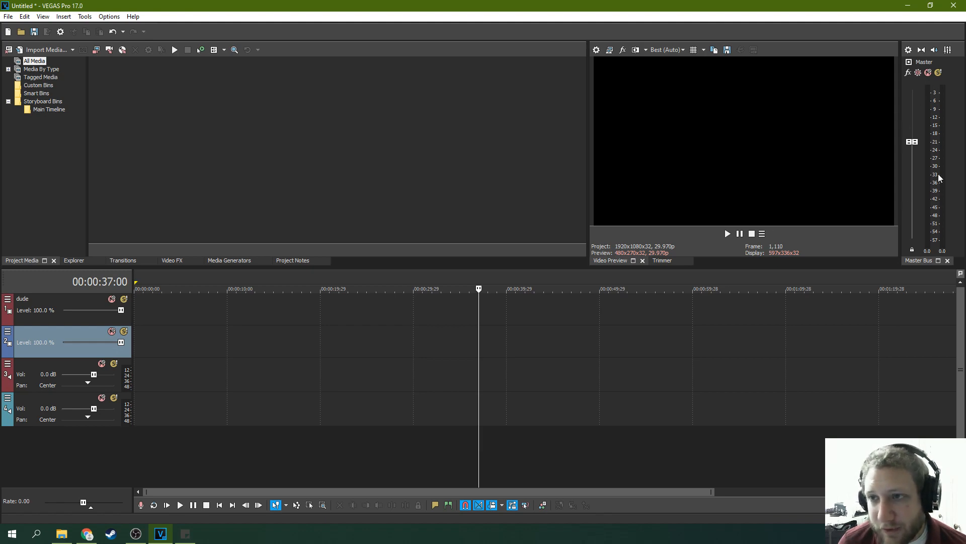
{"action": "left_click", "coordinate": [596, 50]}
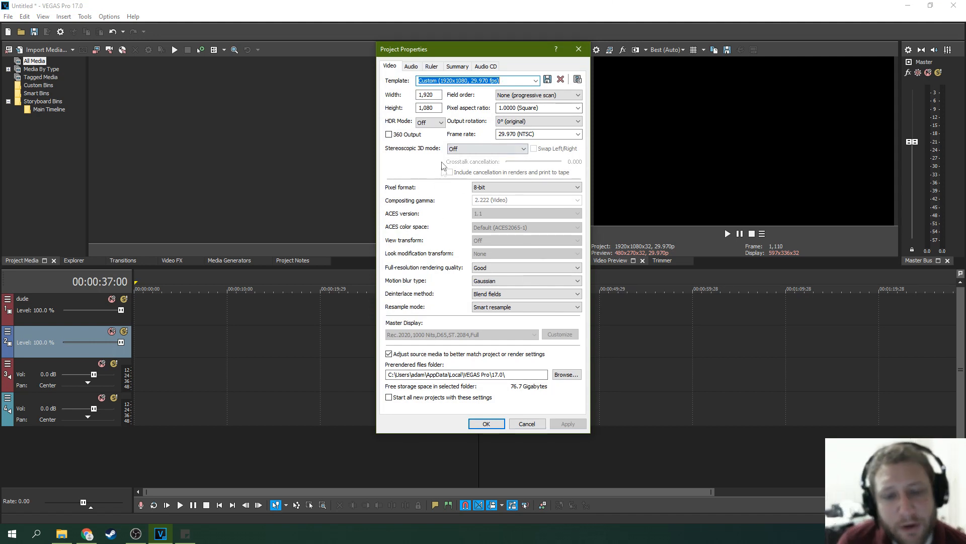
{"action": "left_click", "coordinate": [420, 66]}
{"action": "left_click", "coordinate": [431, 67]}
{"action": "left_click", "coordinate": [457, 66]}
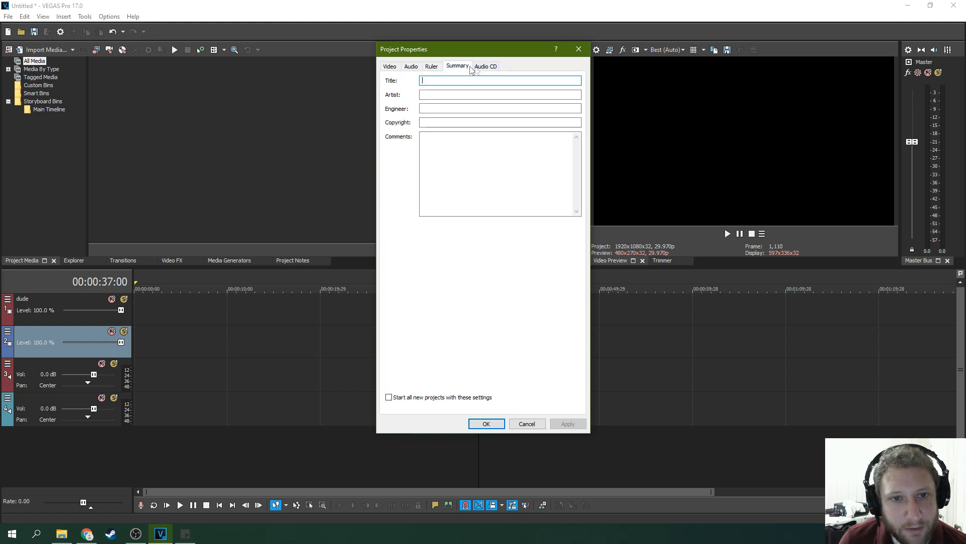
{"action": "left_click", "coordinate": [485, 66]}
{"action": "left_click", "coordinate": [579, 49]}
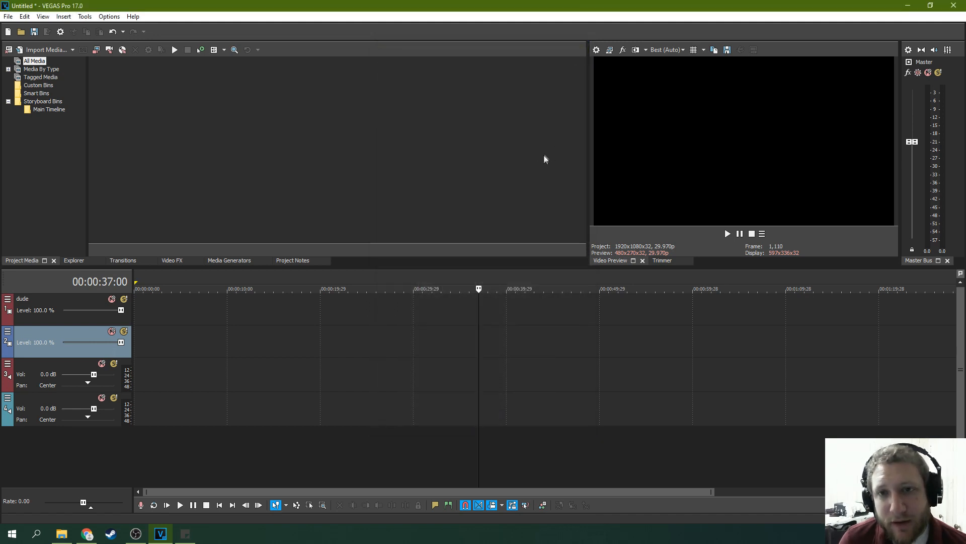
Look at the video preview's split screen and preview quality options.
{"action": "left_click", "coordinate": [645, 51]}
{"action": "left_click", "coordinate": [645, 51]}
{"action": "left_click", "coordinate": [663, 49]}
{"action": "left_click", "coordinate": [245, 319]}
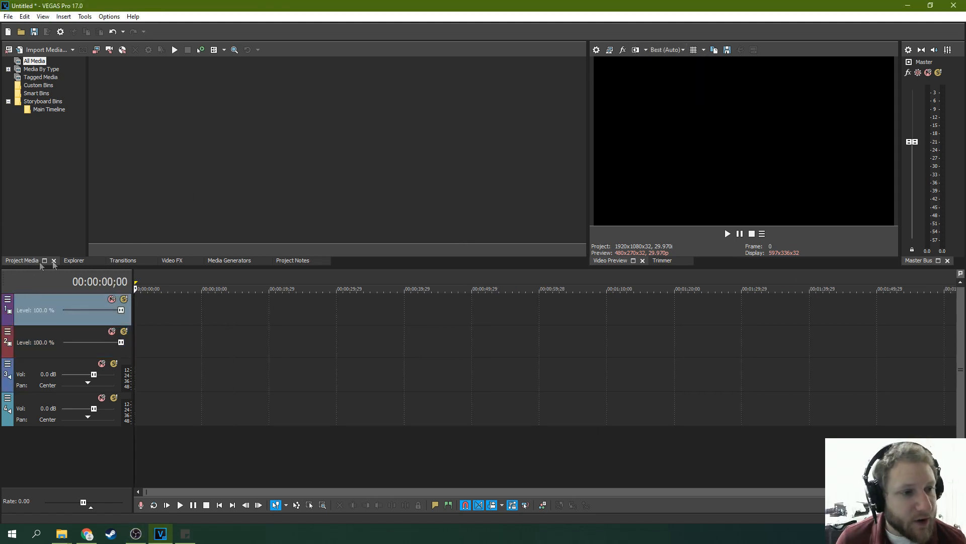
Tour the Explorer, Transitions, Video FX, Media Generators and Project Notes windows, and return to Project Media.
{"action": "left_click", "coordinate": [74, 260]}
{"action": "left_click", "coordinate": [120, 261]}
{"action": "left_click", "coordinate": [170, 260]}
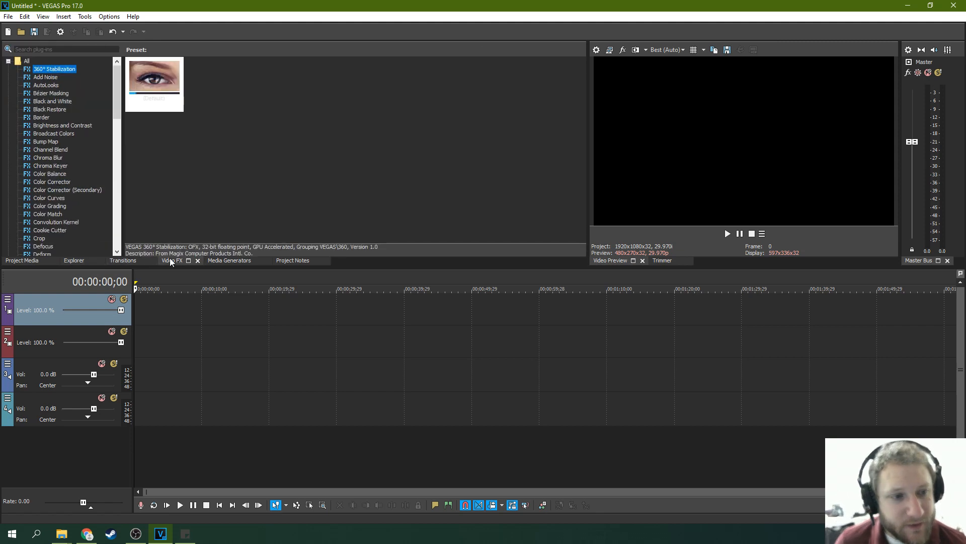
{"action": "left_click", "coordinate": [218, 262]}
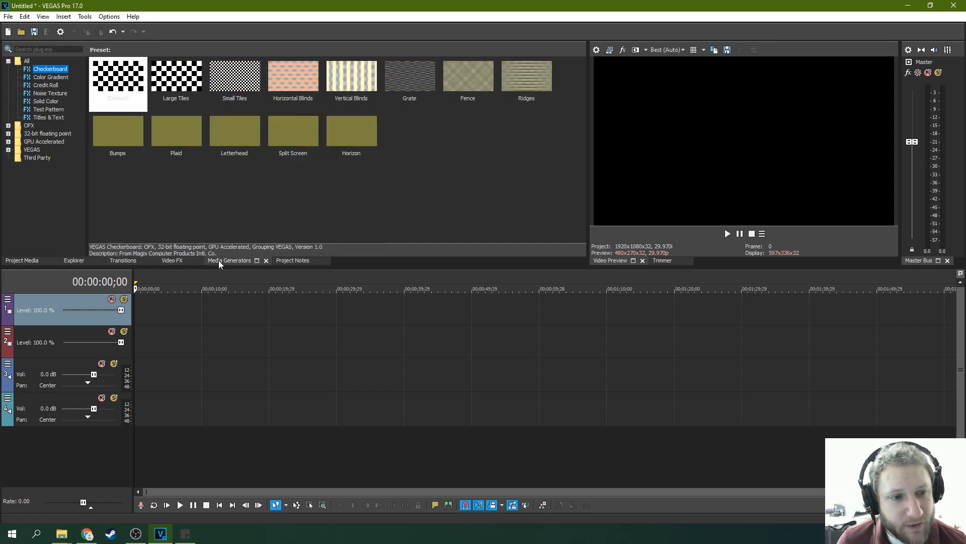
{"action": "left_click", "coordinate": [292, 261]}
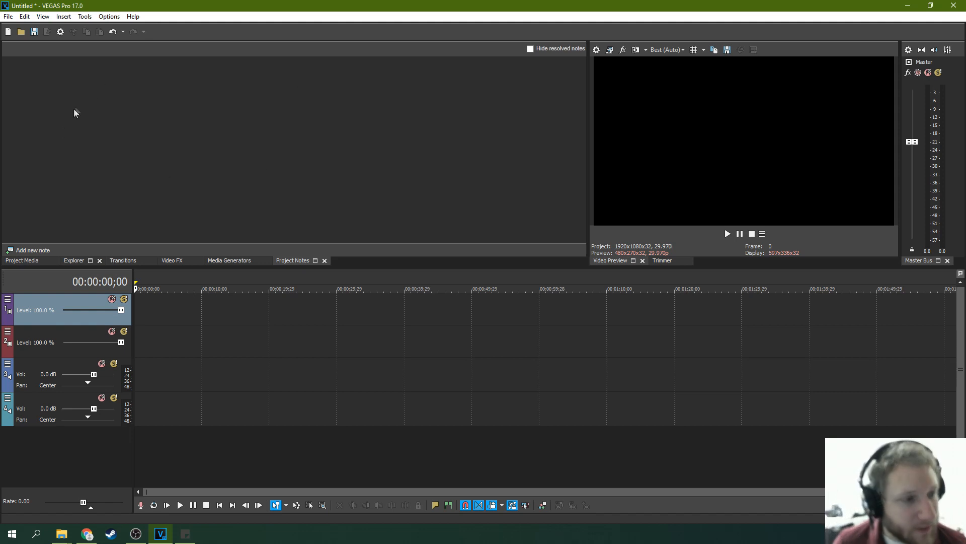
{"action": "left_click", "coordinate": [22, 261]}
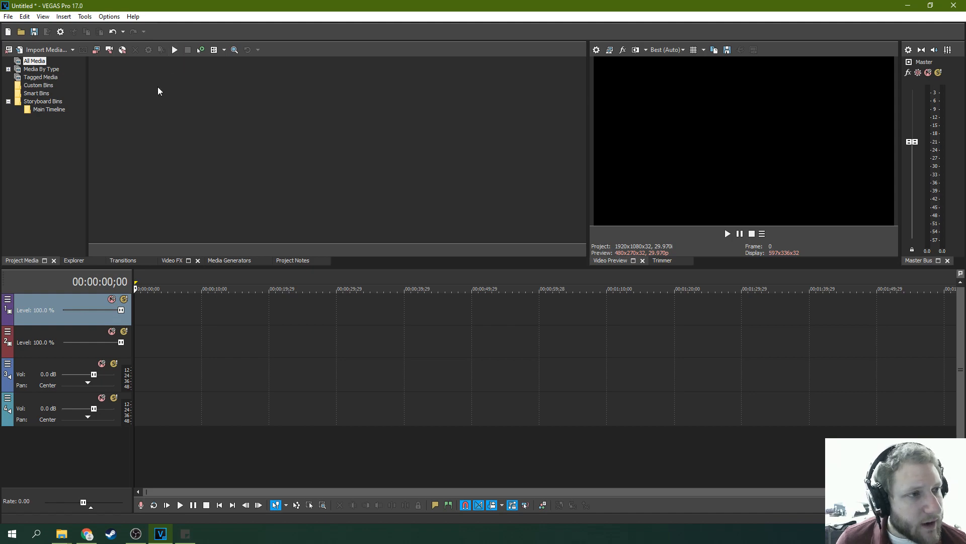
Import C0230.MP4, C0235.MP4 and C0236.MP4 from the "switch review" folder into the project media and move the folder window away.
{"action": "left_click_drag", "start_coordinate": [965, 191], "coordinate": [518, 98]}
{"action": "left_click_drag", "start_coordinate": [635, 224], "coordinate": [207, 119]}
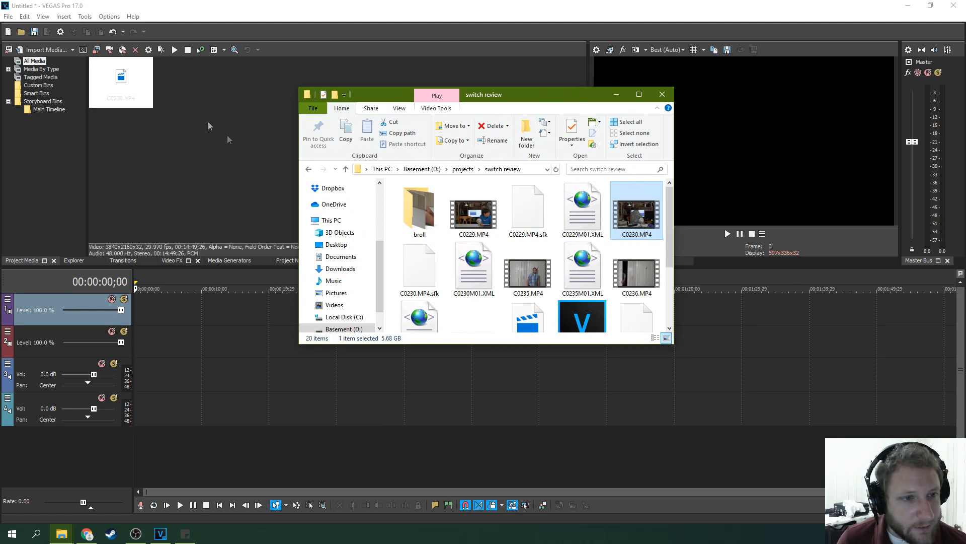
{"action": "left_click", "coordinate": [528, 271]}
{"action": "left_click_drag", "start_coordinate": [255, 150], "coordinate": [209, 130]}
{"action": "left_click_drag", "start_coordinate": [637, 272], "coordinate": [217, 160]}
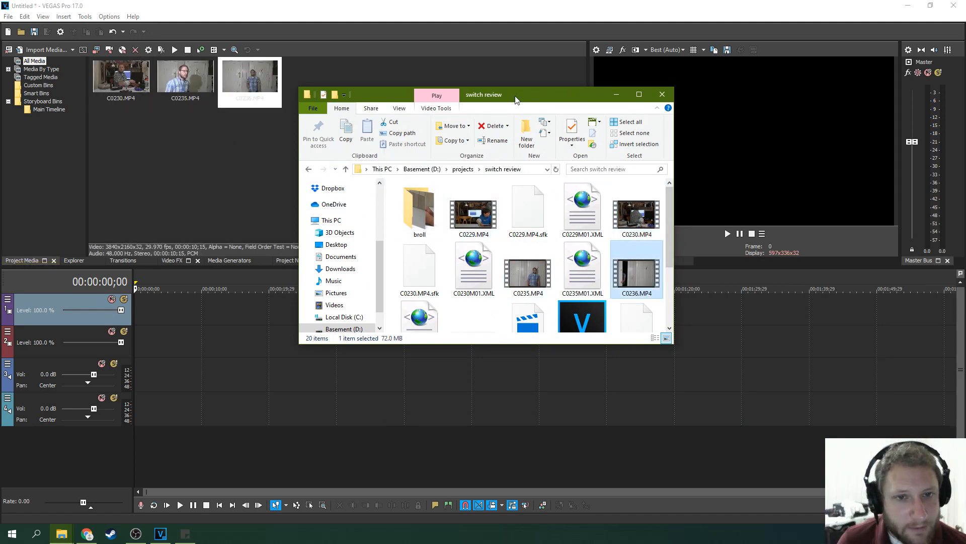
{"action": "left_click_drag", "start_coordinate": [515, 96], "coordinate": [965, 167]}
{"action": "left_click", "coordinate": [338, 193]}
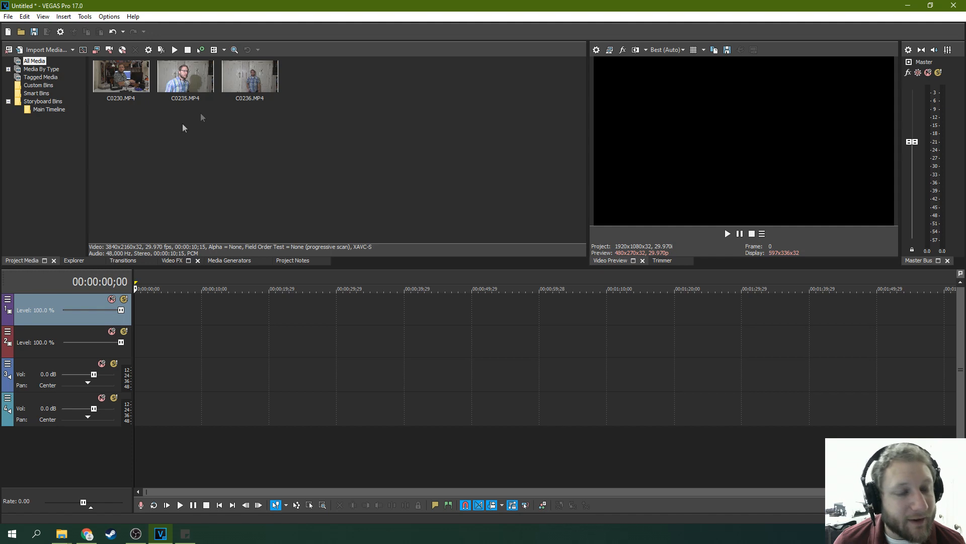
Place C0230.MP4 at the start of the second video track and set the project video settings to match the media.
{"action": "mouse_move", "coordinate": [123, 83]}
{"action": "left_mouse_down"}
{"action": "mouse_move", "coordinate": [138, 304]}
{"action": "mouse_move", "coordinate": [118, 147]}
{"action": "mouse_move", "coordinate": [122, 96]}
{"action": "left_mouse_up"}
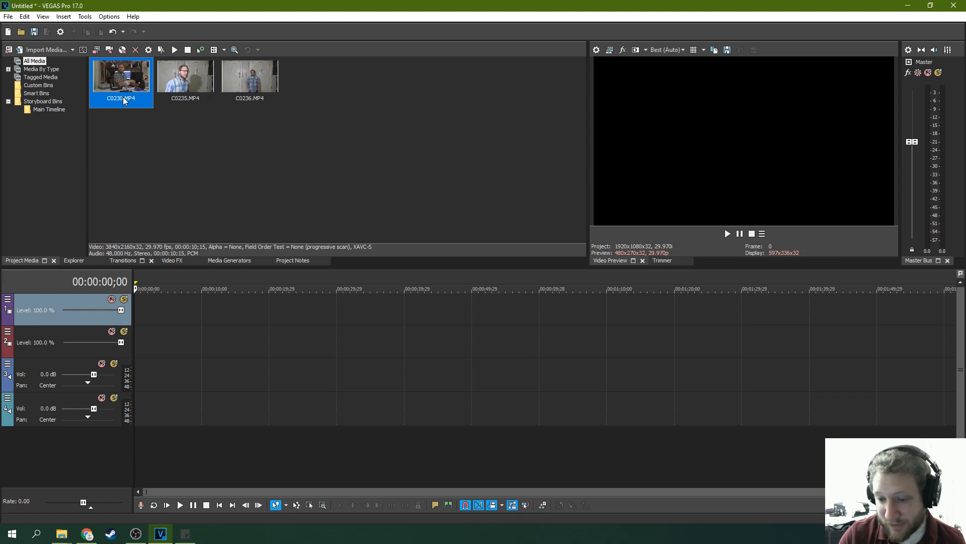
{"action": "left_click_drag", "start_coordinate": [123, 97], "coordinate": [133, 340]}
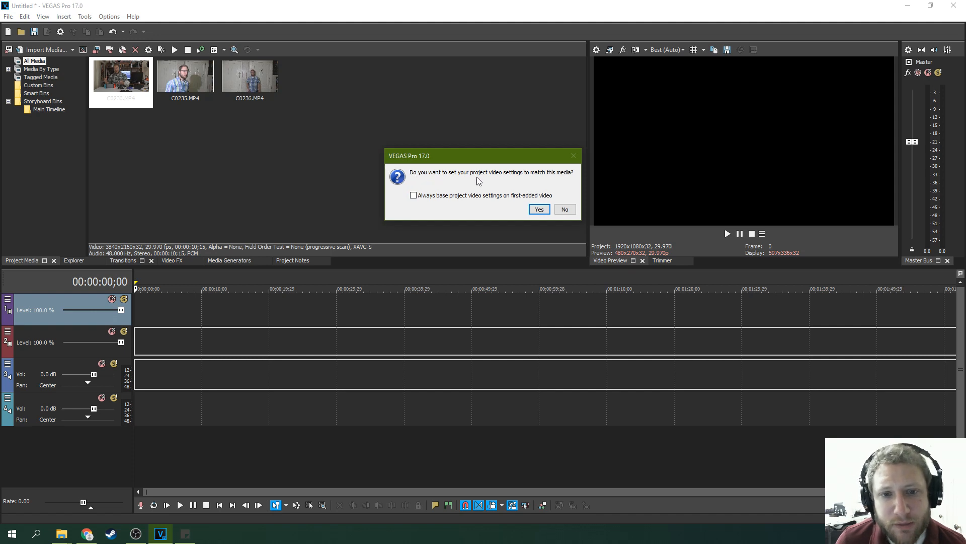
{"action": "left_click", "coordinate": [539, 209]}
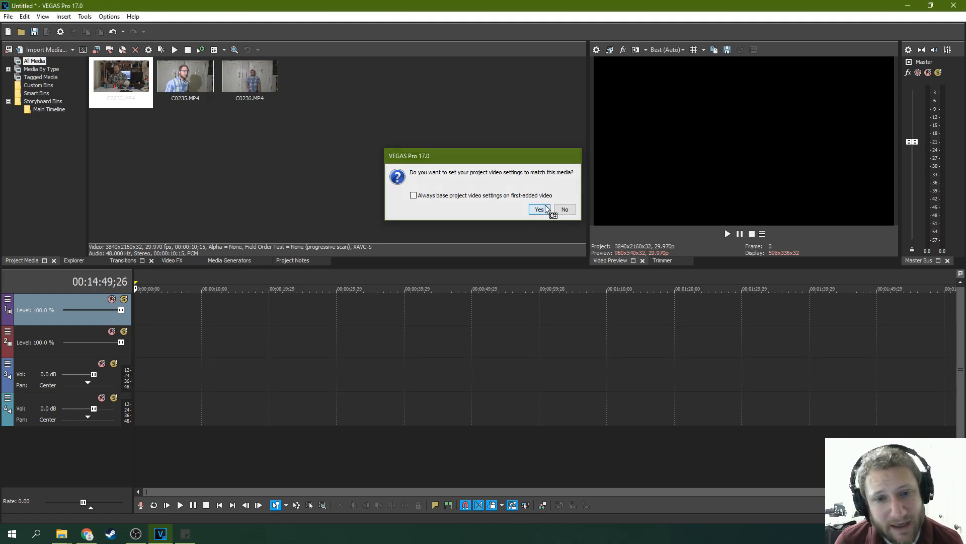
Preview the C0230 footage at several points along the first five minutes of the timeline.
{"action": "left_click", "coordinate": [404, 313]}
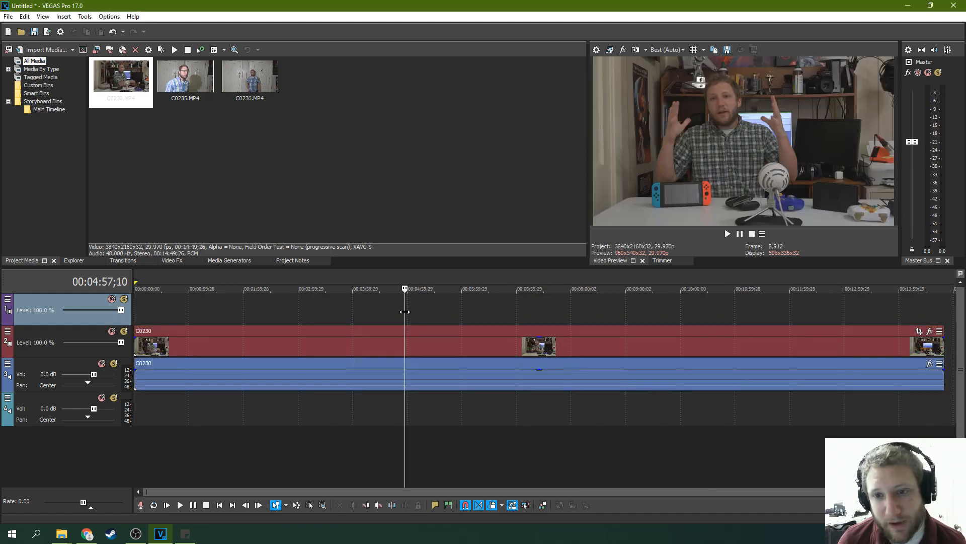
{"action": "left_click", "coordinate": [342, 310]}
{"action": "left_click", "coordinate": [259, 312]}
{"action": "left_click", "coordinate": [154, 306]}
{"action": "left_click", "coordinate": [230, 310]}
{"action": "left_click", "coordinate": [313, 309]}
{"action": "left_click", "coordinate": [413, 302]}
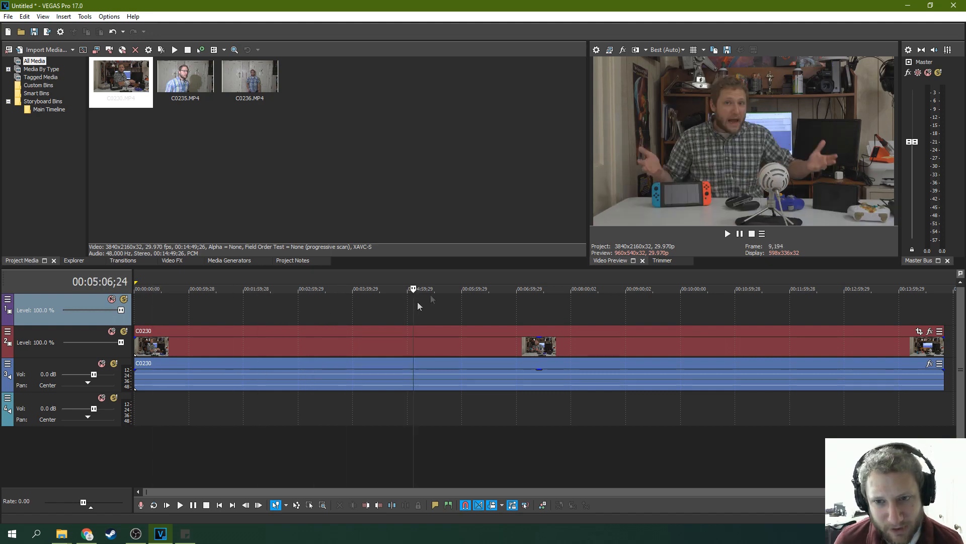
{"action": "left_click", "coordinate": [345, 300]}
{"action": "left_click", "coordinate": [296, 301]}
{"action": "left_click", "coordinate": [234, 301]}
{"action": "left_click", "coordinate": [212, 303]}
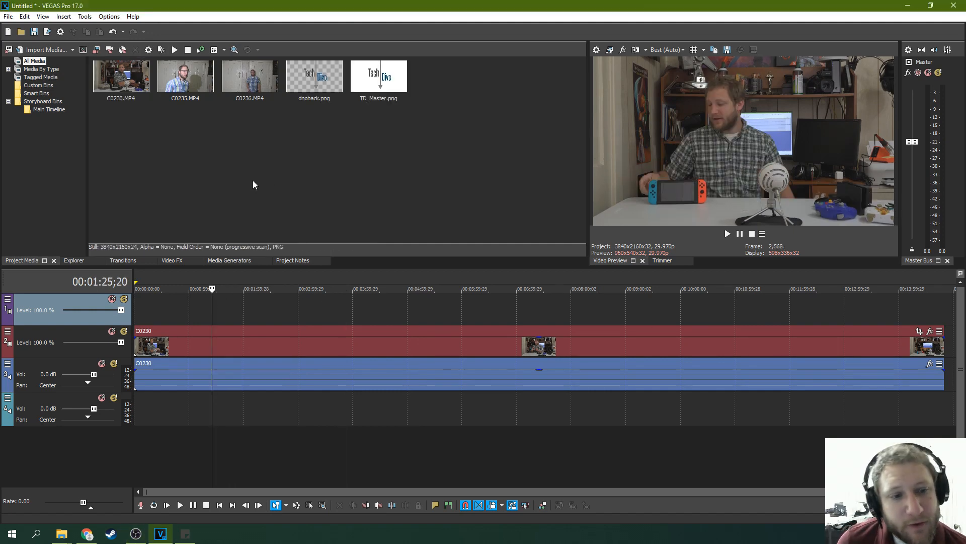
Place TD_Master.png on the top video track at about 00:00:59.
{"action": "left_click_drag", "start_coordinate": [378, 84], "coordinate": [189, 306]}
{"action": "left_click", "coordinate": [188, 306]}
{"action": "scroll", "coordinate": [223, 290], "scroll_direction": "up", "scroll_amount": 6}
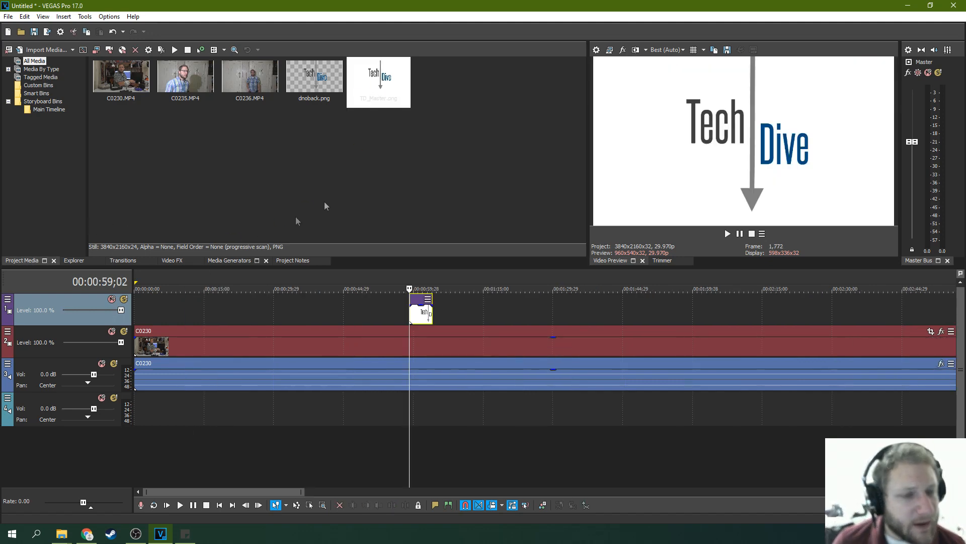
Place dnoback.png on the top video track at about 00:00:51, ahead of TD_Master, and check its transparency over the footage.
{"action": "left_click_drag", "start_coordinate": [314, 79], "coordinate": [374, 316]}
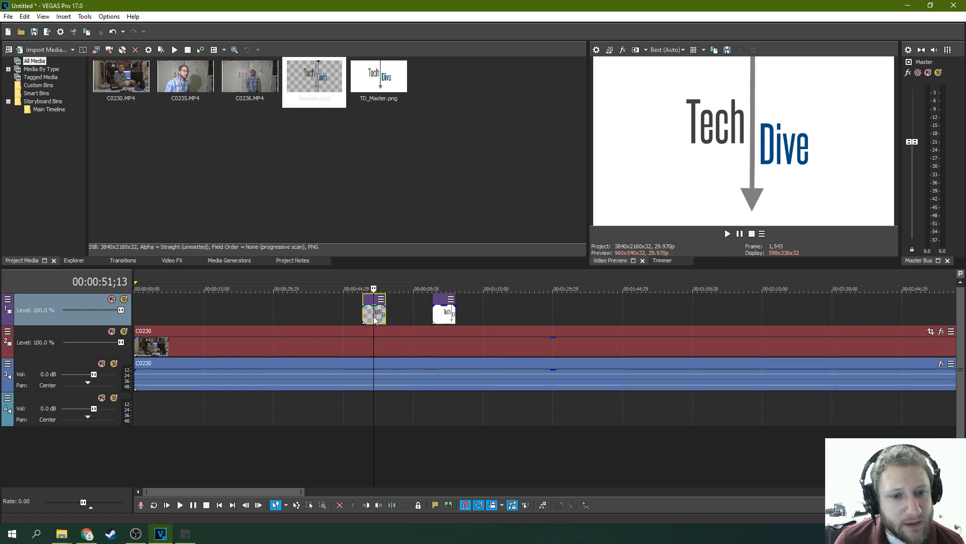
{"action": "left_click", "coordinate": [374, 317]}
{"action": "scroll", "coordinate": [400, 310], "scroll_direction": "up", "scroll_amount": 6}
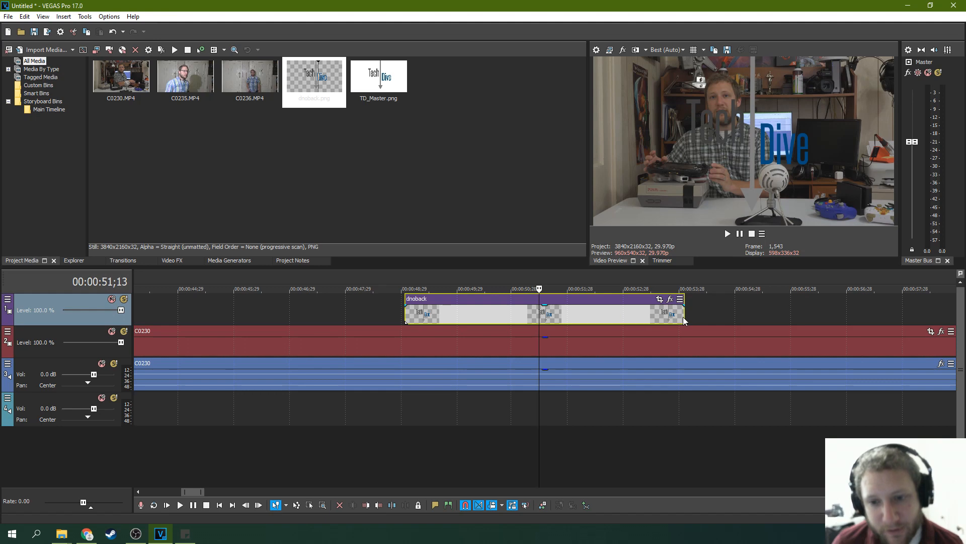
{"action": "scroll", "coordinate": [666, 315], "scroll_direction": "down", "scroll_amount": 5}
{"action": "left_click", "coordinate": [740, 314]}
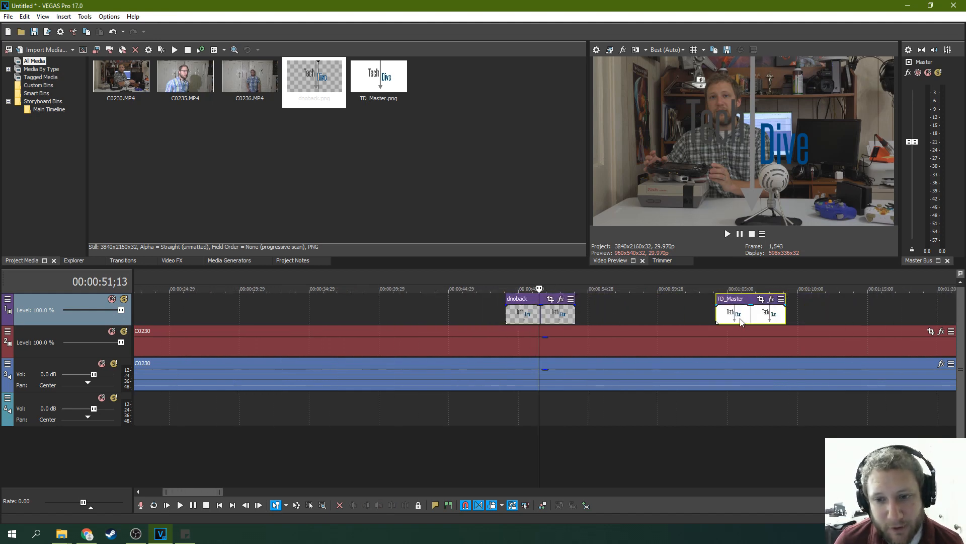
{"action": "left_click", "coordinate": [542, 315]}
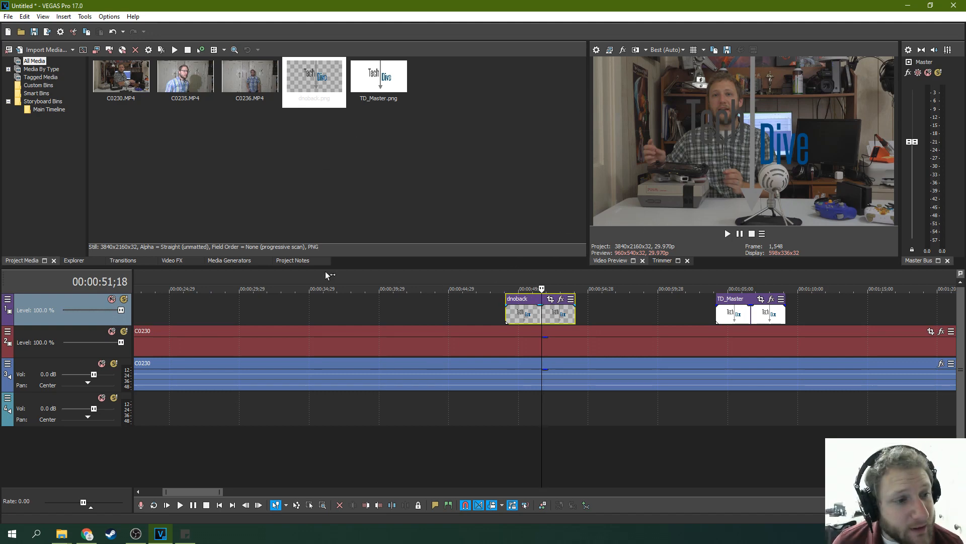
Split the C0230 clip and its audio at 00:04:23;03 and undo that split.
{"action": "left_click", "coordinate": [385, 342]}
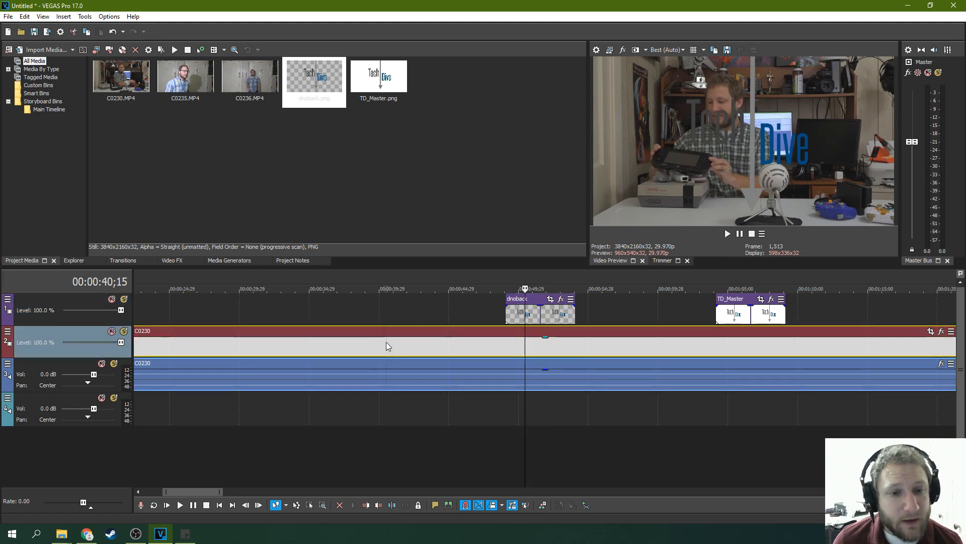
{"action": "scroll", "coordinate": [221, 319], "scroll_direction": "down", "scroll_amount": 10}
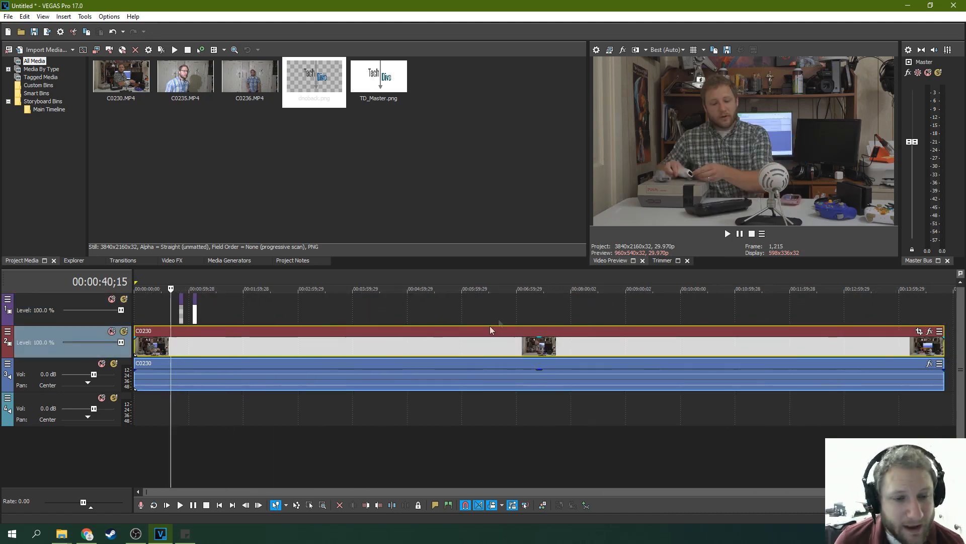
{"action": "left_click", "coordinate": [373, 307]}
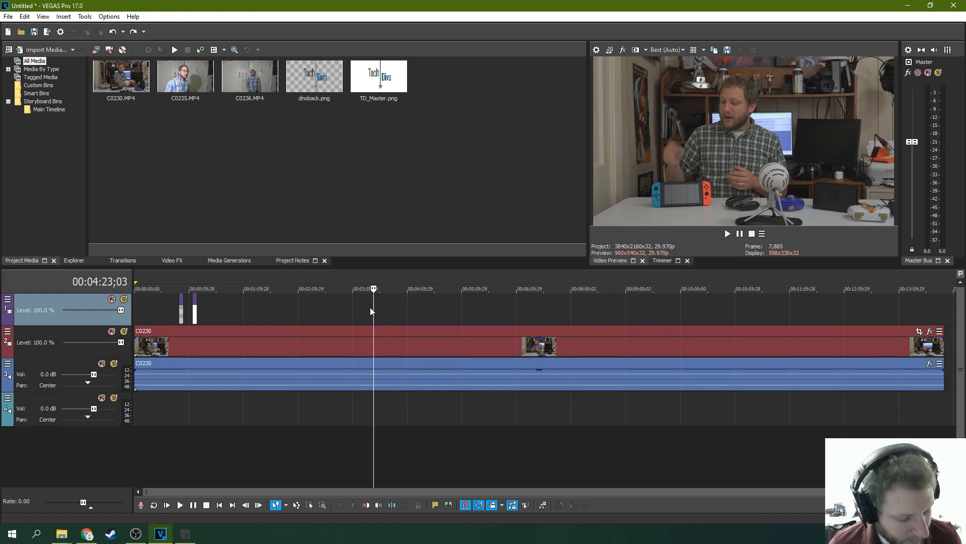
{"action": "key", "text": "s"}
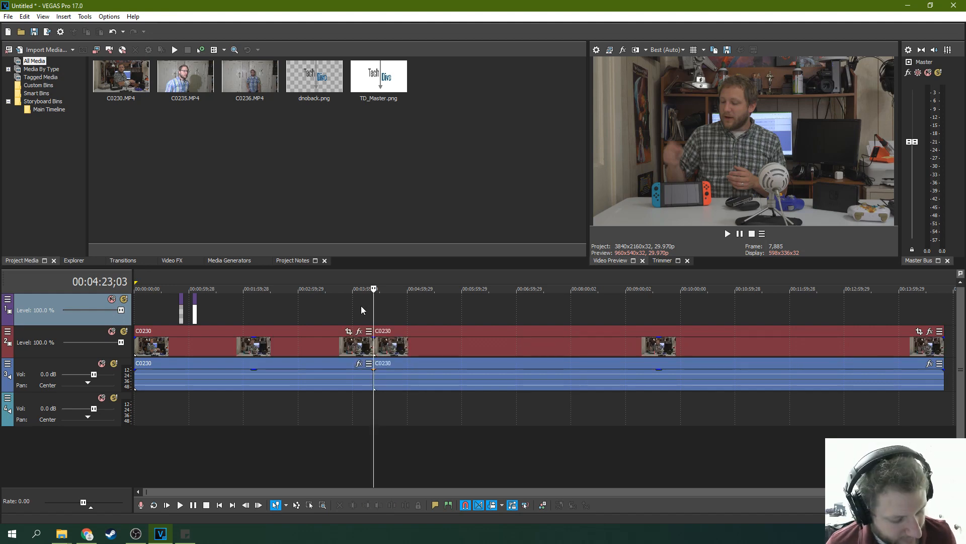
{"action": "key", "text": "ctrl+z"}
Split the C0230 clip and its audio at 00:04:09;09.
{"action": "left_click", "coordinate": [361, 306]}
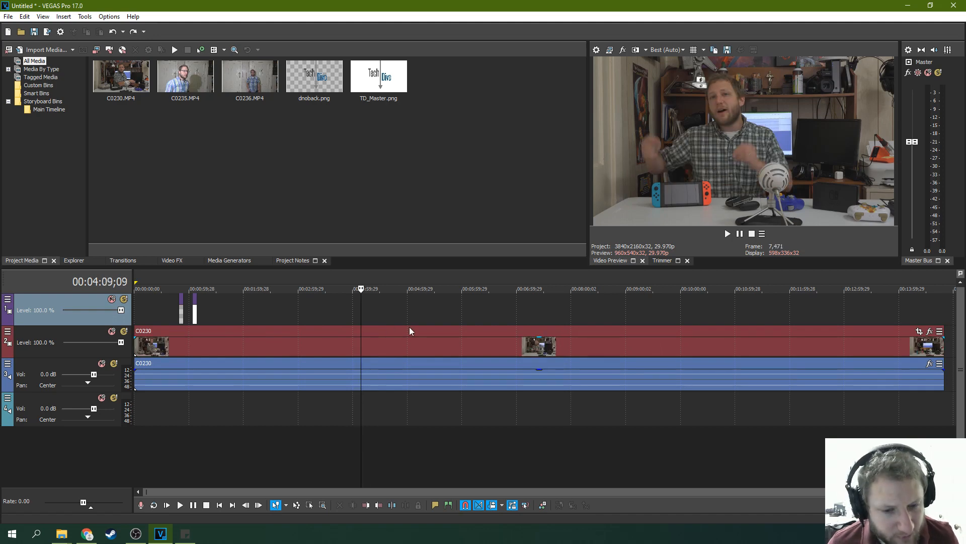
{"action": "left_click", "coordinate": [392, 506]}
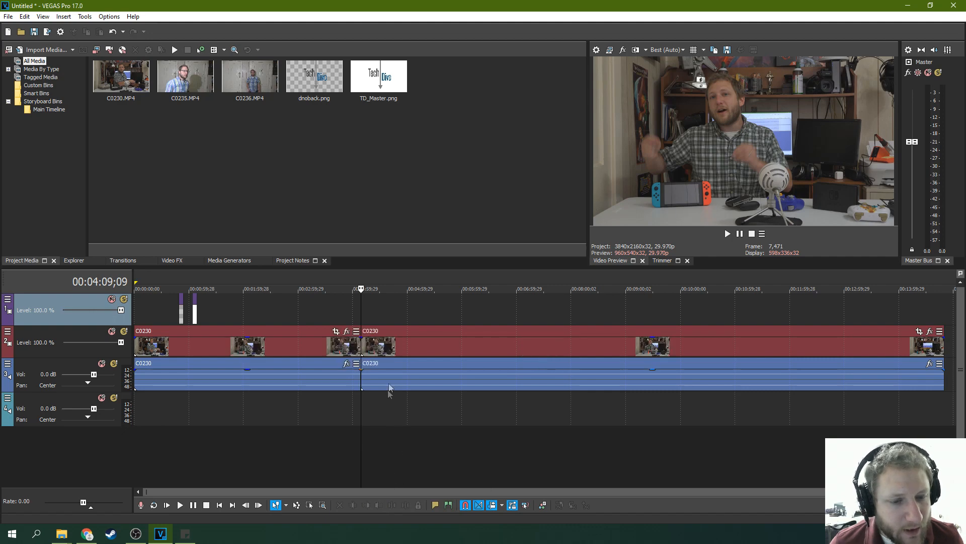
Undo the C0230 split and delete all clips from the timeline.
{"action": "key", "text": "ctrl+z"}
{"action": "left_click", "coordinate": [452, 347]}
{"action": "left_click", "coordinate": [393, 505]}
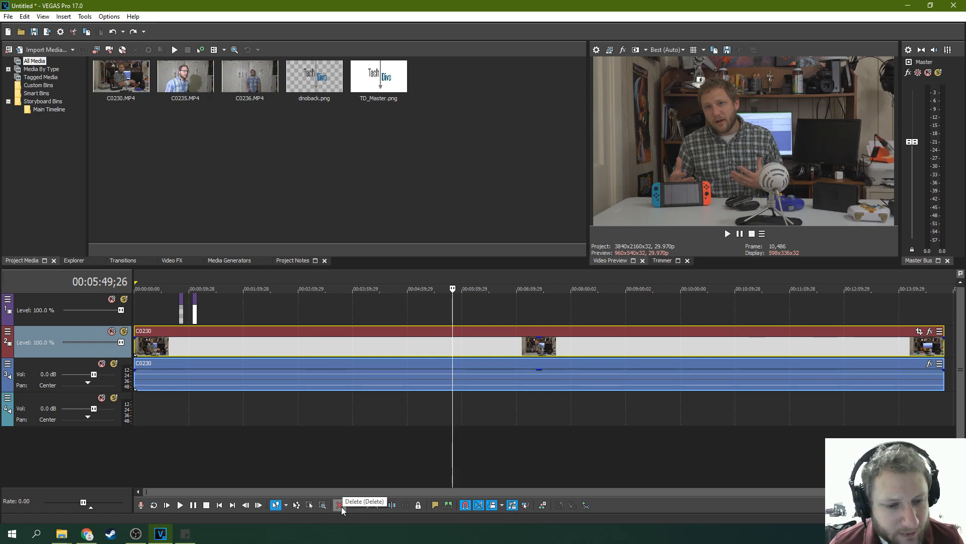
{"action": "left_click", "coordinate": [452, 346]}
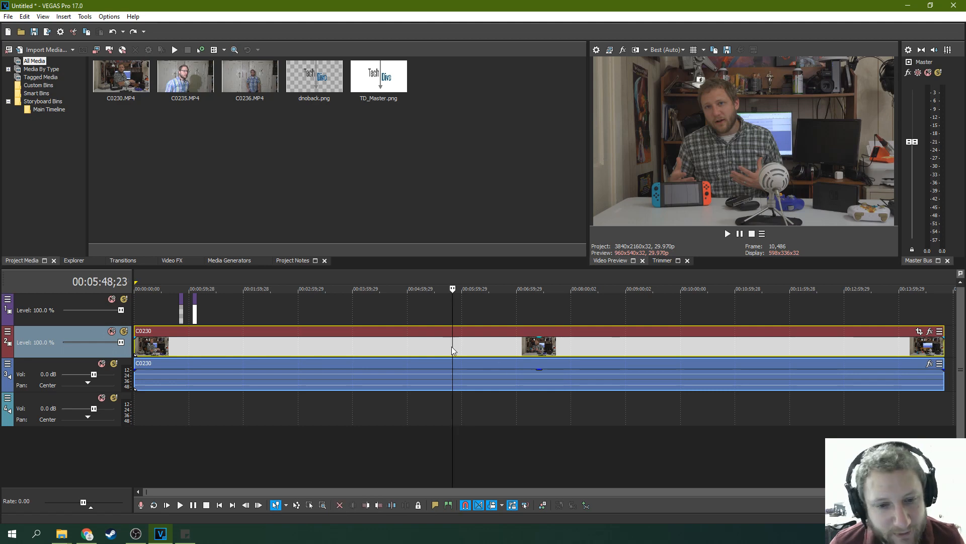
{"action": "key", "text": "Delete"}
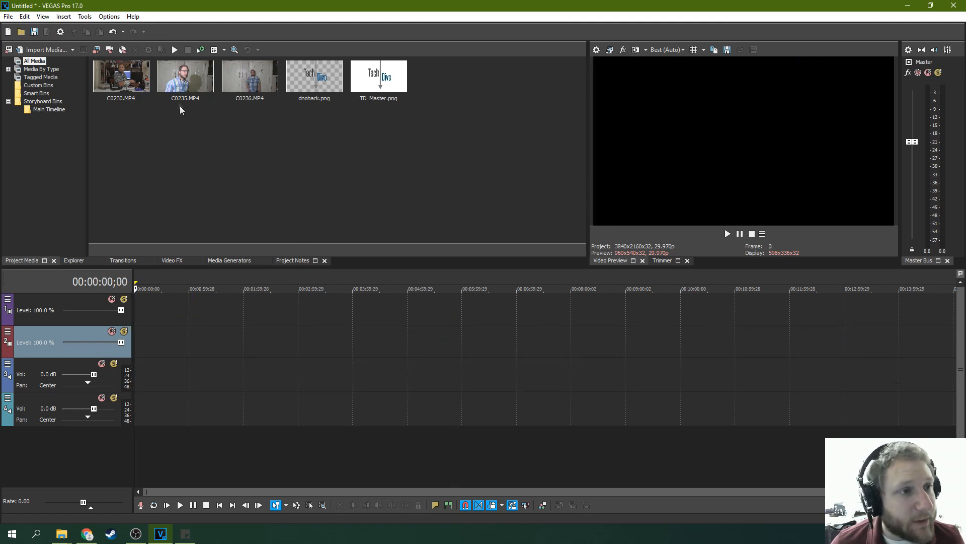
Place C0235.MP4 with its audio at the start of the second video track.
{"action": "left_click_drag", "start_coordinate": [185, 83], "coordinate": [144, 371]}
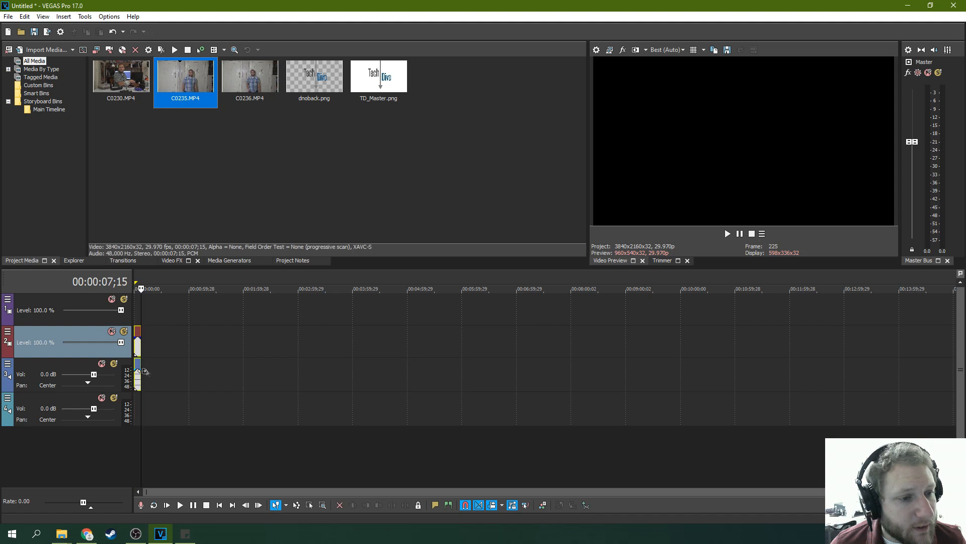
{"action": "scroll", "coordinate": [183, 329], "scroll_direction": "up", "scroll_amount": 4}
{"action": "left_click", "coordinate": [150, 353]}
{"action": "scroll", "coordinate": [301, 350], "scroll_direction": "up", "scroll_amount": 4}
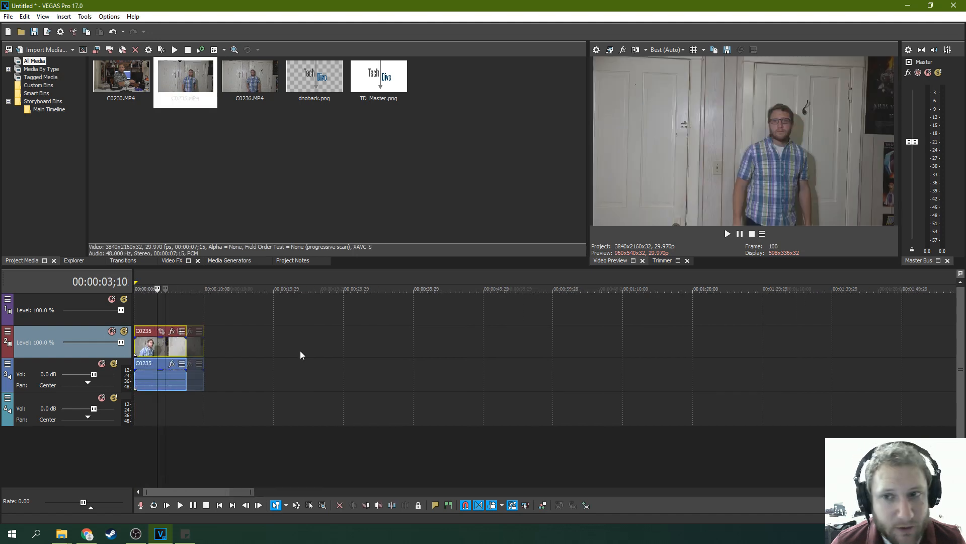
Place C0236.MP4 on the same track at about 00:00:09, leaving a gap after C0235, and check frames through it.
{"action": "left_click_drag", "start_coordinate": [234, 61], "coordinate": [386, 342]}
{"action": "left_click", "coordinate": [475, 345]}
{"action": "left_click", "coordinate": [559, 340]}
{"action": "left_click", "coordinate": [603, 344]}
{"action": "left_click", "coordinate": [487, 344]}
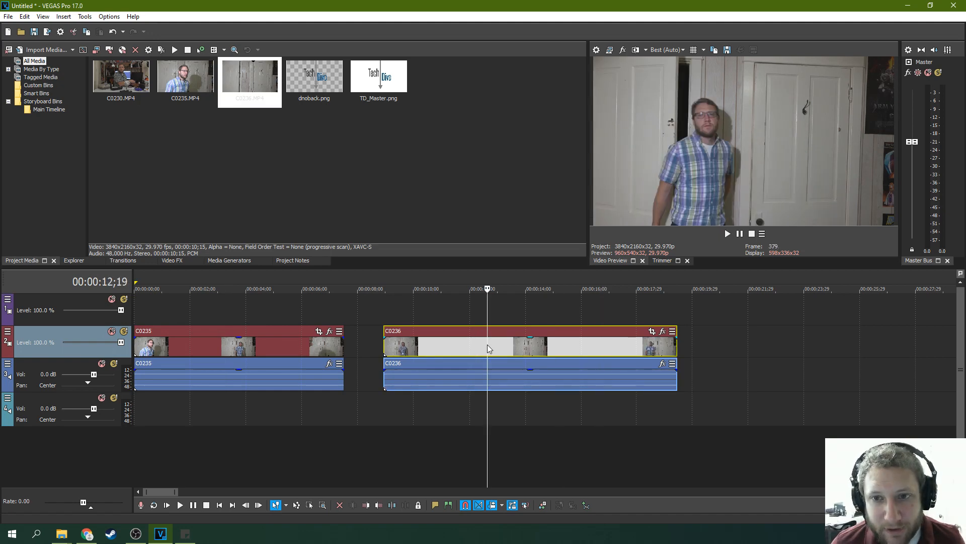
{"action": "left_click", "coordinate": [601, 345]}
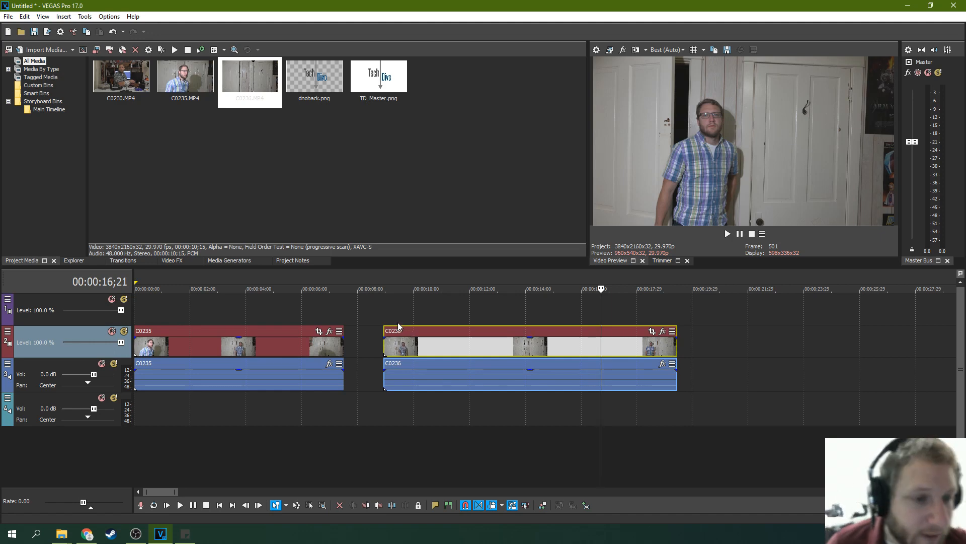
{"action": "left_click", "coordinate": [458, 344]}
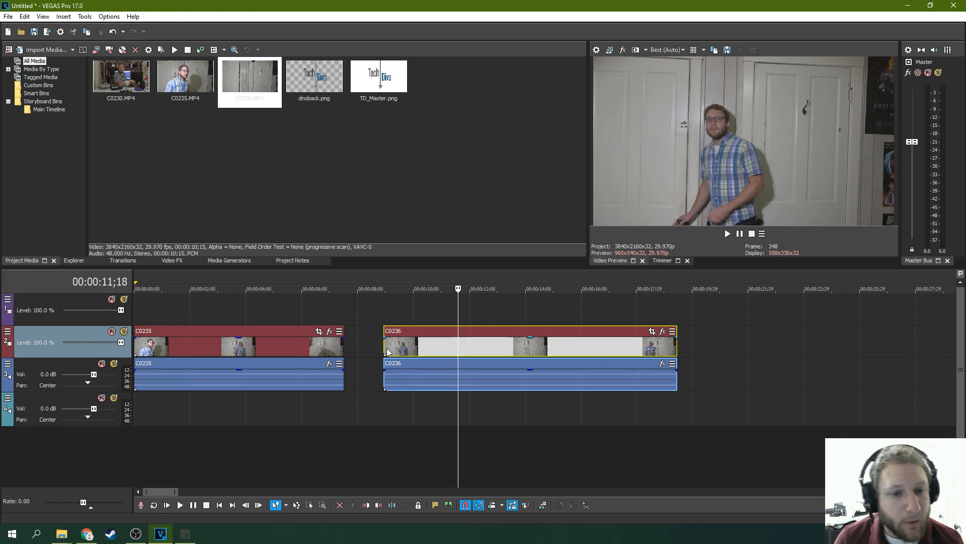
Trim both ends of C0236 so it runs from about 00:00:10;20 to 00:00:17;20, and add a short fade-in to its audio.
{"action": "left_click_drag", "start_coordinate": [385, 348], "coordinate": [452, 348]}
{"action": "left_click_drag", "start_coordinate": [676, 348], "coordinate": [622, 347]}
{"action": "left_click", "coordinate": [509, 346]}
{"action": "left_click_drag", "start_coordinate": [453, 335], "coordinate": [431, 366]}
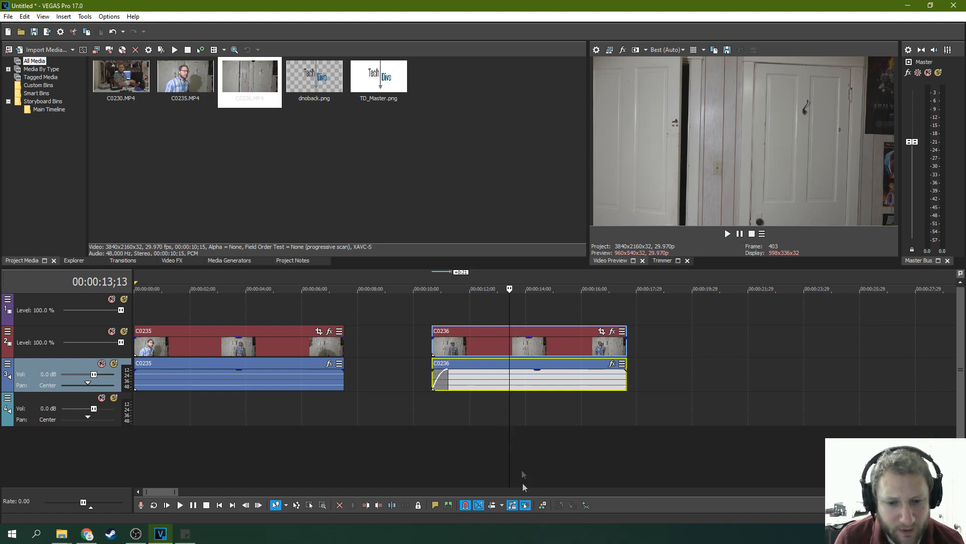
Move the C0236 video alone to about 00:00:14 and its audio alone back to about 00:00:09.
{"action": "left_click_drag", "start_coordinate": [510, 332], "coordinate": [525, 333]}
{"action": "left_click_drag", "start_coordinate": [554, 334], "coordinate": [643, 335]}
{"action": "left_click_drag", "start_coordinate": [517, 373], "coordinate": [471, 372]}
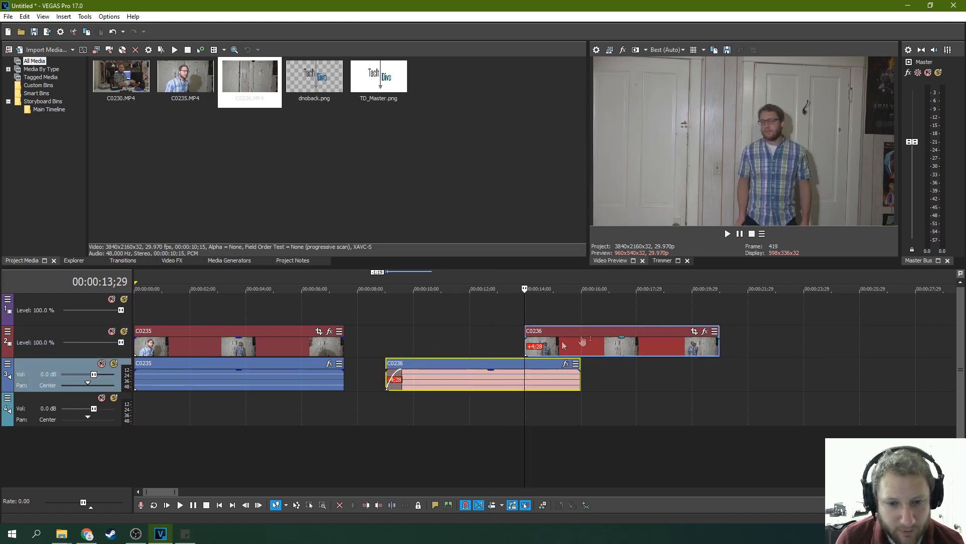
Delete the C0236 video without its audio, and undo the deletion and the separate video and audio moves.
{"action": "left_click", "coordinate": [595, 330]}
{"action": "key", "text": "Delete"}
{"action": "left_click", "coordinate": [475, 372]}
{"action": "key", "text": "ctrl+z"}
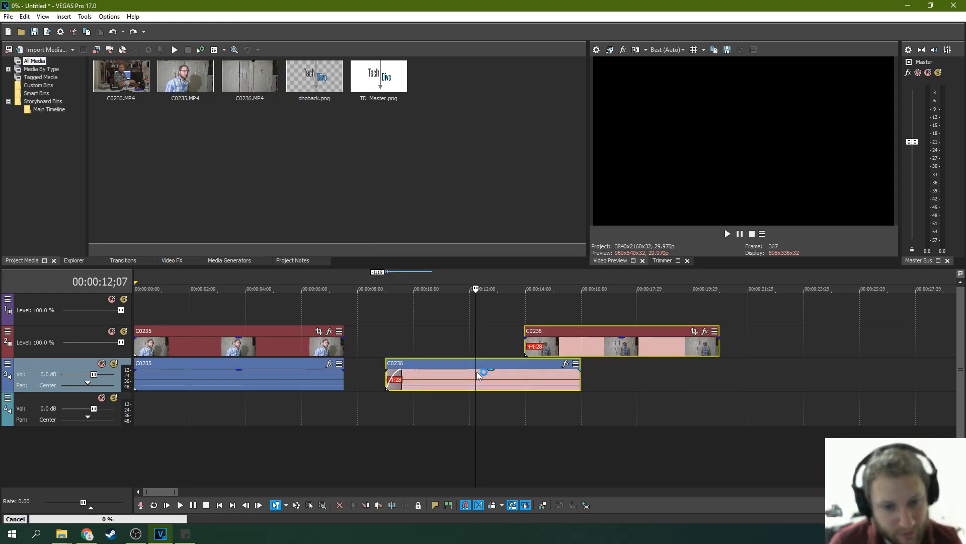
{"action": "key", "text": "ctrl+z"}
{"action": "key", "text": "ctrl+z"}
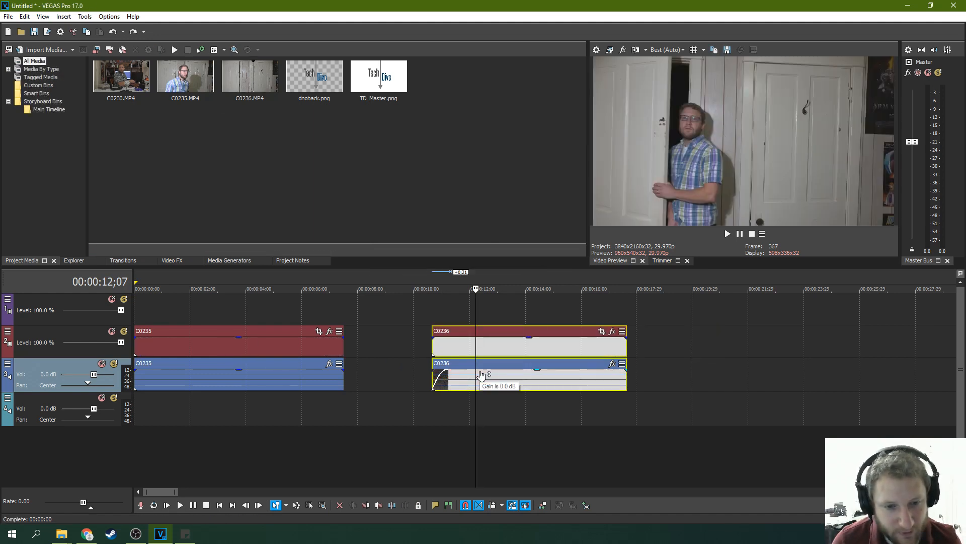
Remove the fade-in from the start of the C0236 audio.
{"action": "left_click_drag", "start_coordinate": [448, 371], "coordinate": [424, 368]}
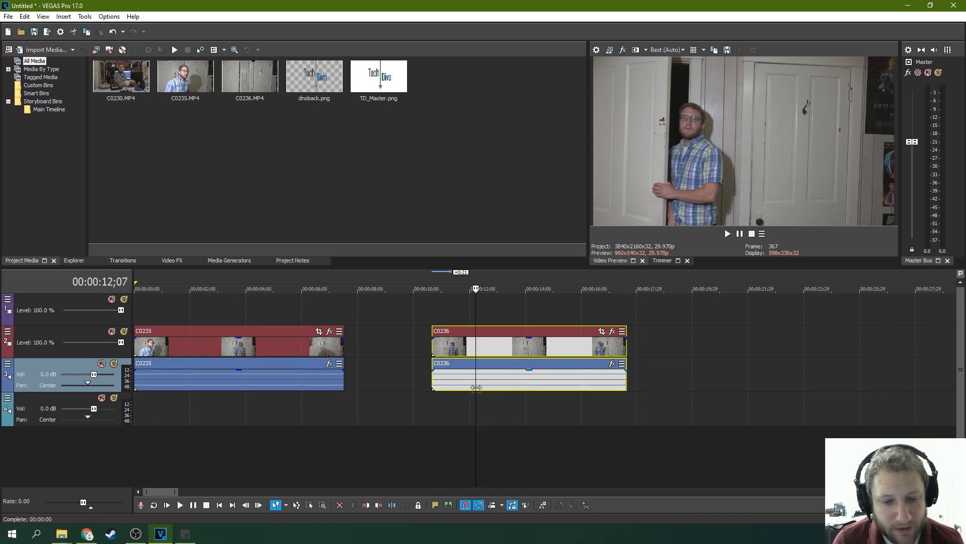
{"action": "left_click", "coordinate": [483, 331]}
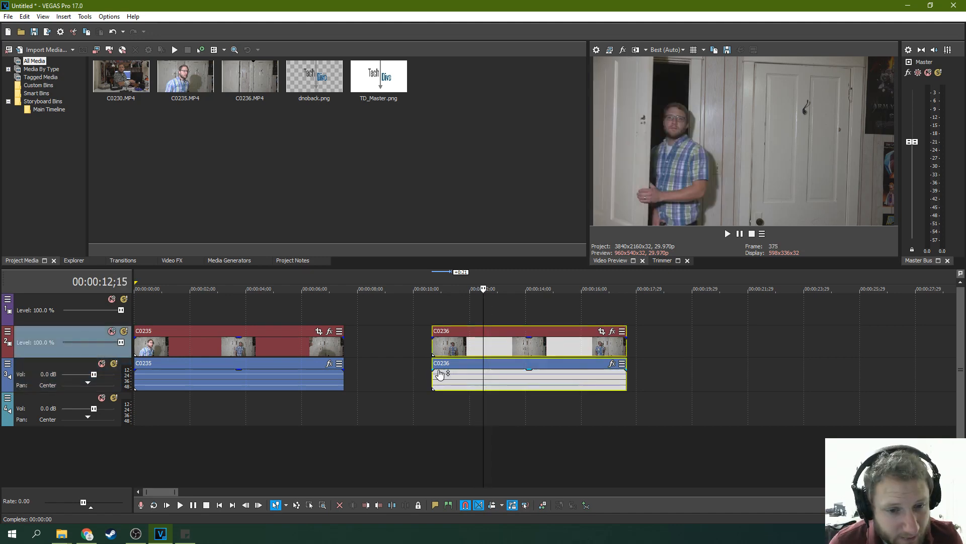
Select the video and audio of both C0235 and C0236 and group them together.
{"action": "left_click", "coordinate": [310, 375]}
{"action": "left_click", "coordinate": [340, 345], "text": "ctrl"}
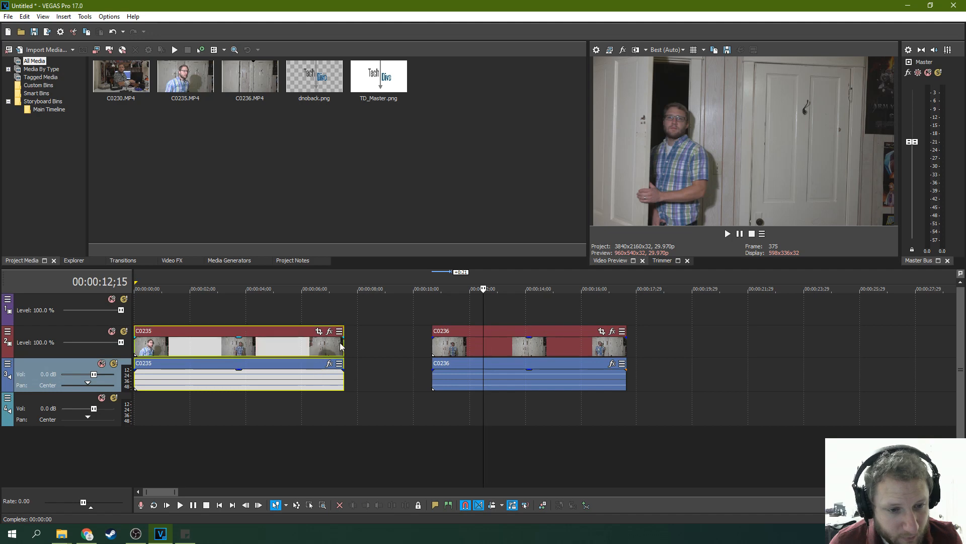
{"action": "left_click", "coordinate": [454, 340], "text": "ctrl"}
{"action": "left_click", "coordinate": [461, 373], "text": "ctrl"}
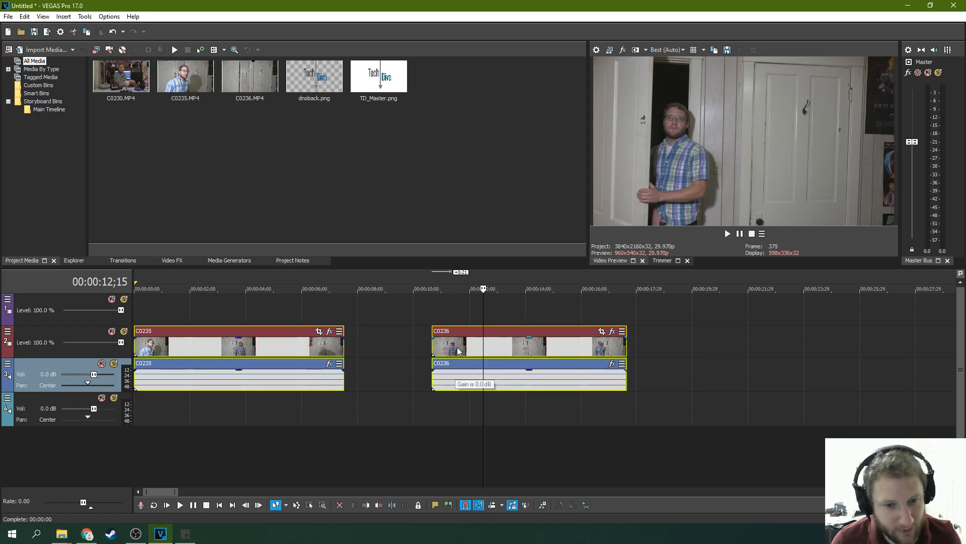
{"action": "right_click", "coordinate": [467, 332]}
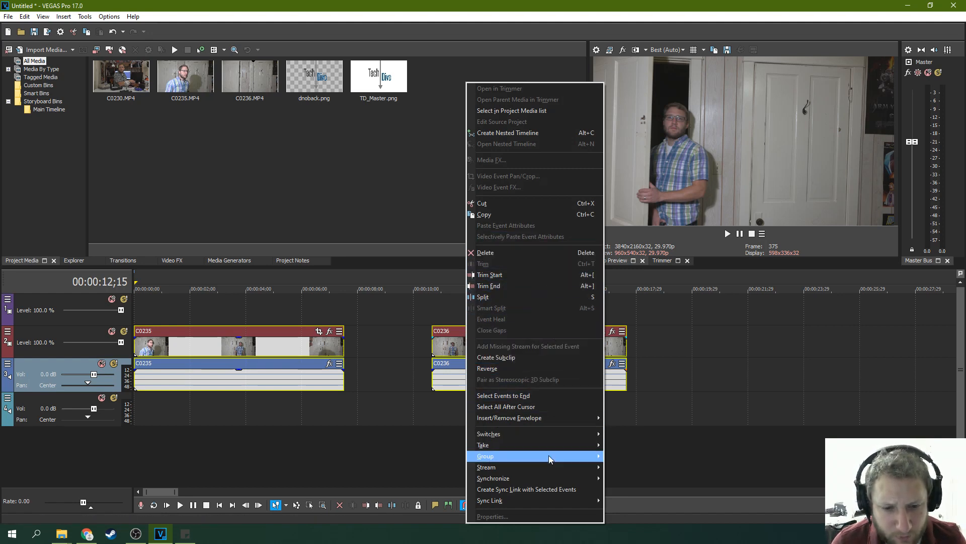
{"action": "mouse_move", "coordinate": [549, 456]}
{"action": "left_click", "coordinate": [636, 455]}
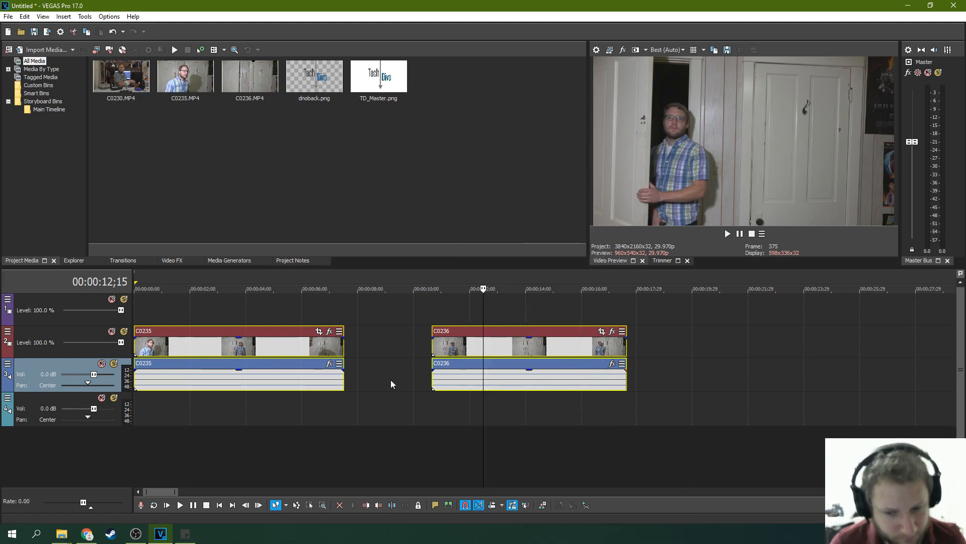
Try to move C0236 as part of the combined group, and undo the grouping.
{"action": "left_click", "coordinate": [390, 379]}
{"action": "left_click_drag", "start_coordinate": [476, 336], "coordinate": [454, 342]}
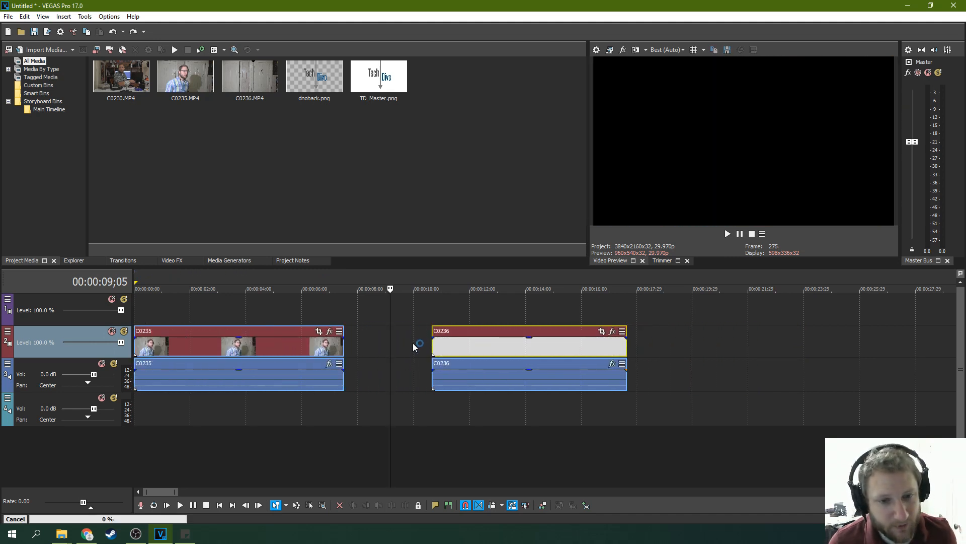
{"action": "key", "text": "ctrl+z"}
Move C0236 earlier so it starts right at the end of C0235 at 00:00:07;15, and check the cut.
{"action": "left_click_drag", "start_coordinate": [451, 339], "coordinate": [392, 332]}
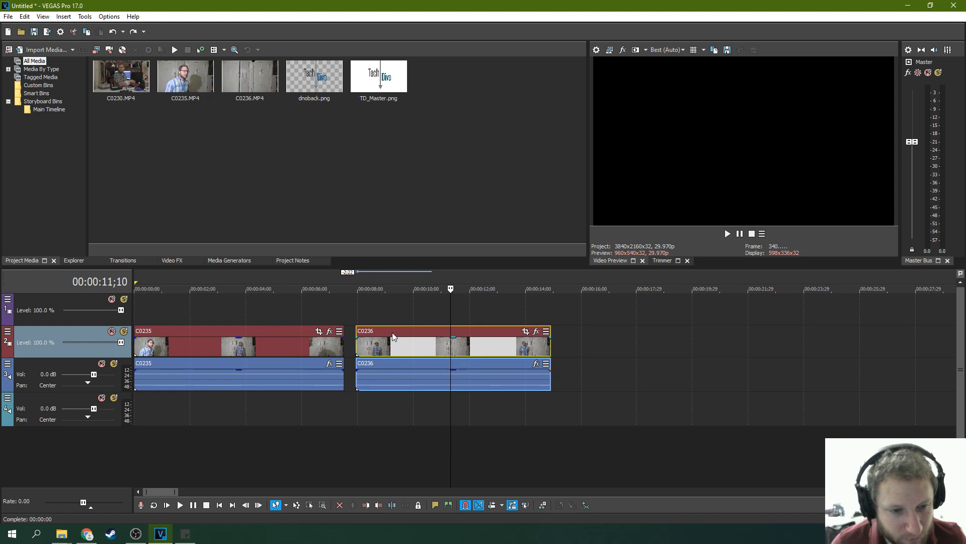
{"action": "left_click", "coordinate": [344, 310]}
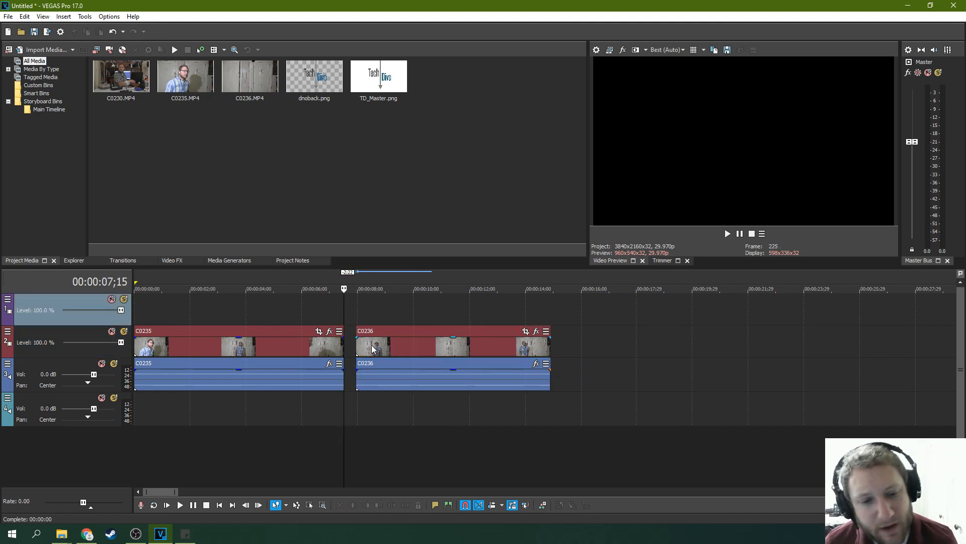
{"action": "mouse_move", "coordinate": [404, 337]}
{"action": "left_mouse_down"}
{"action": "mouse_move", "coordinate": [503, 335]}
{"action": "mouse_move", "coordinate": [403, 343]}
{"action": "left_mouse_up"}
{"action": "left_click", "coordinate": [295, 319]}
{"action": "left_click", "coordinate": [342, 311]}
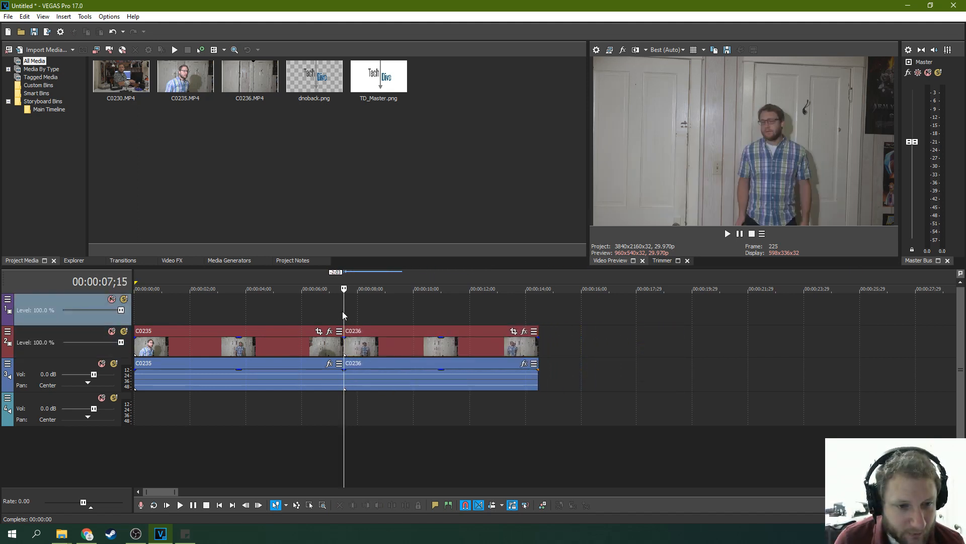
Snap C0236 against the end of C0235 again and mark the timeline range from about 00:00:06;24 to 00:00:07;15.
{"action": "scroll", "coordinate": [367, 334], "scroll_direction": "up", "scroll_amount": 10}
{"action": "left_click_drag", "start_coordinate": [541, 331], "coordinate": [602, 337]}
{"action": "scroll", "coordinate": [480, 330], "scroll_direction": "down", "scroll_amount": 10}
{"action": "left_click", "coordinate": [474, 322]}
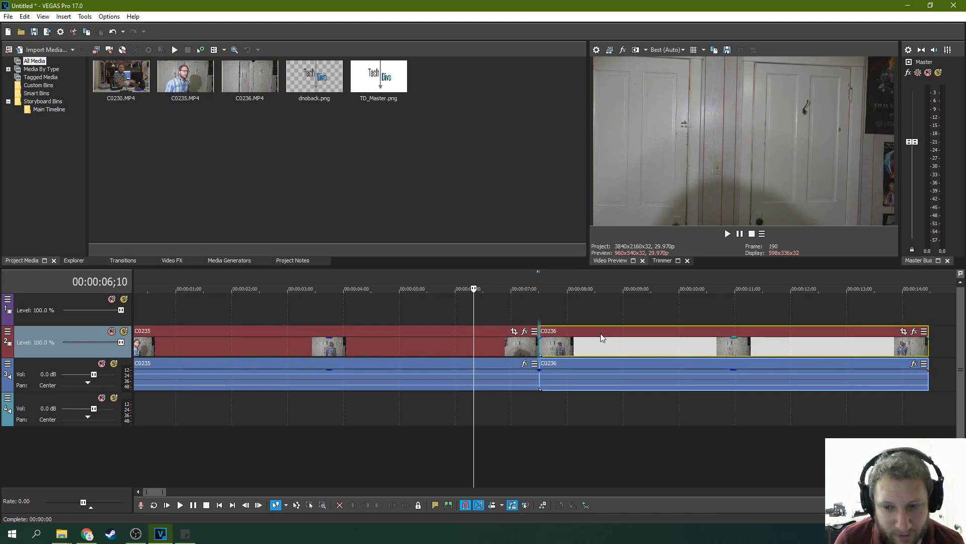
{"action": "left_click", "coordinate": [504, 319]}
{"action": "left_click_drag", "start_coordinate": [500, 284], "coordinate": [539, 283]}
{"action": "left_click", "coordinate": [586, 319]}
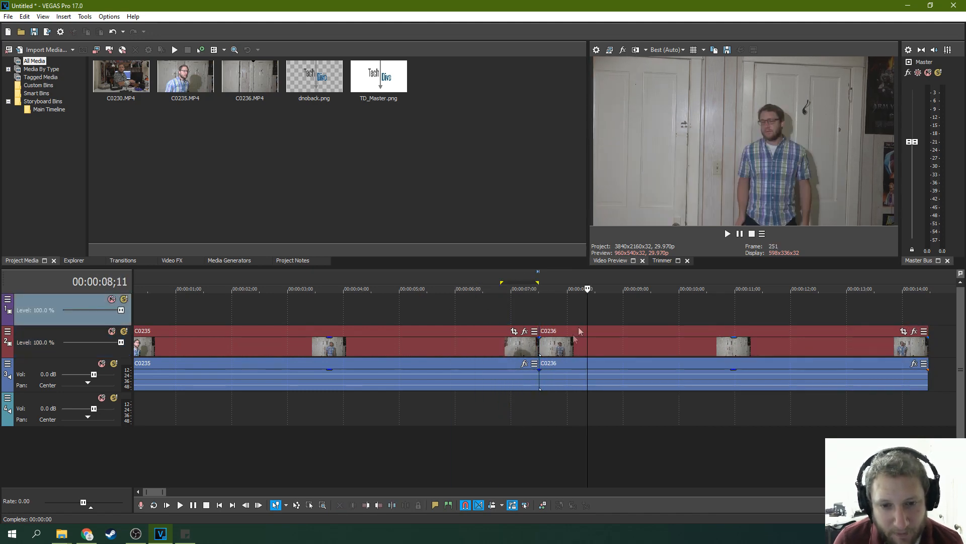
Move C0236 eight frames later to open a gap, and place the cursor at the end of C0235.
{"action": "left_click", "coordinate": [555, 347]}
{"action": "left_click_drag", "start_coordinate": [598, 327], "coordinate": [613, 329]}
{"action": "left_click", "coordinate": [536, 320]}
{"action": "scroll", "coordinate": [547, 335], "scroll_direction": "up", "scroll_amount": 8}
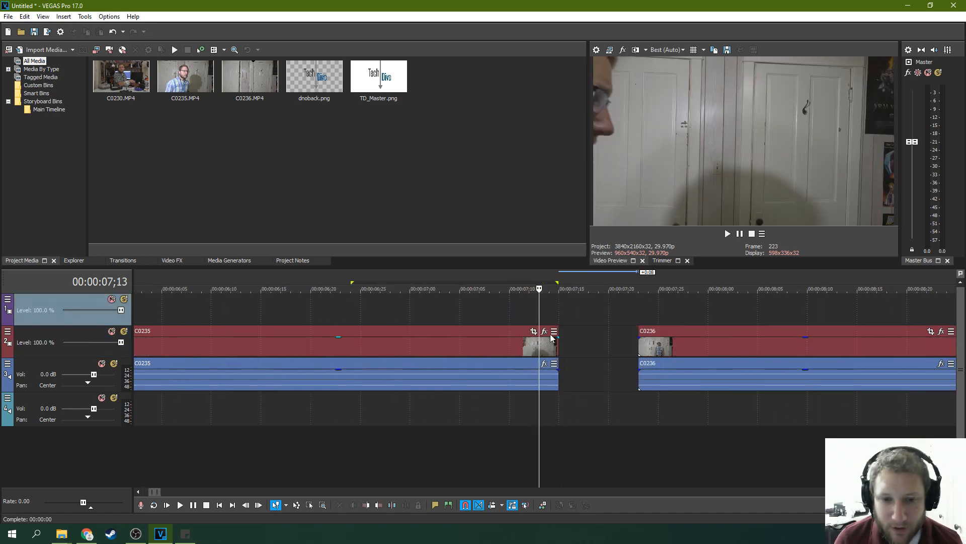
{"action": "scroll", "coordinate": [596, 341], "scroll_direction": "down", "scroll_amount": 1}
{"action": "left_click", "coordinate": [597, 341]}
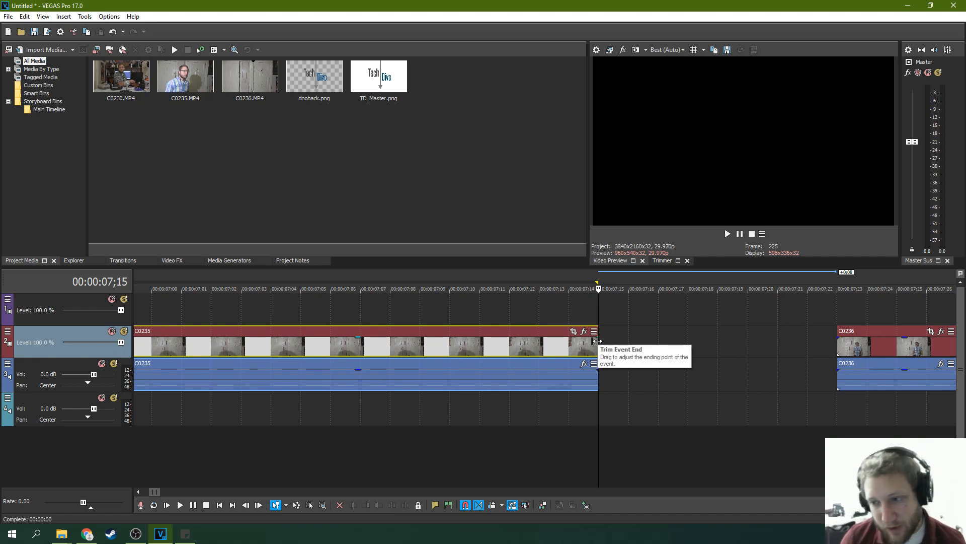
Move C0236 seven frames earlier, leaving a one-frame gap after C0235.
{"action": "scroll", "coordinate": [604, 361], "scroll_direction": "down", "scroll_amount": 3}
{"action": "left_click_drag", "start_coordinate": [690, 340], "coordinate": [559, 341]}
{"action": "scroll", "coordinate": [528, 329], "scroll_direction": "down", "scroll_amount": 10}
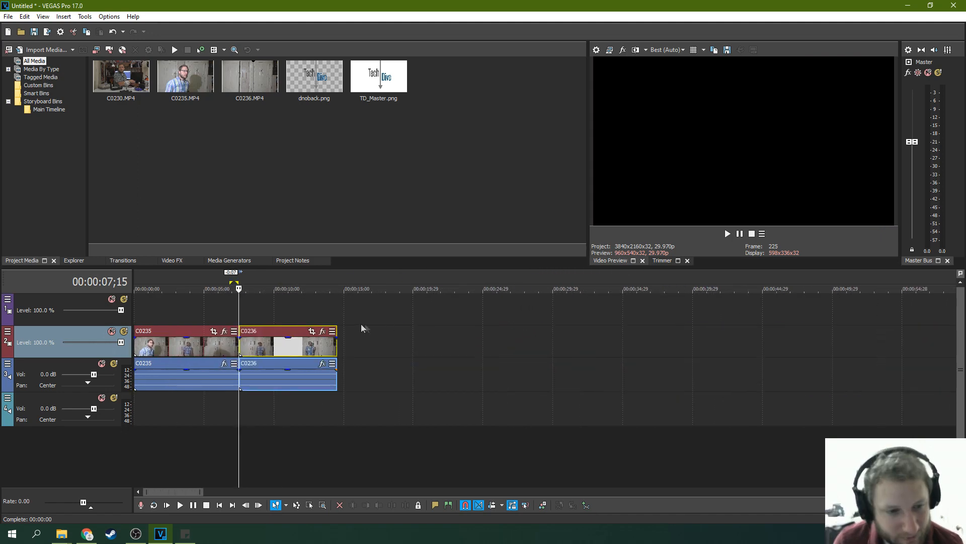
{"action": "scroll", "coordinate": [353, 328], "scroll_direction": "up", "scroll_amount": 3}
{"action": "scroll", "coordinate": [404, 327], "scroll_direction": "up", "scroll_amount": 3}
{"action": "scroll", "coordinate": [402, 330], "scroll_direction": "down", "scroll_amount": 1}
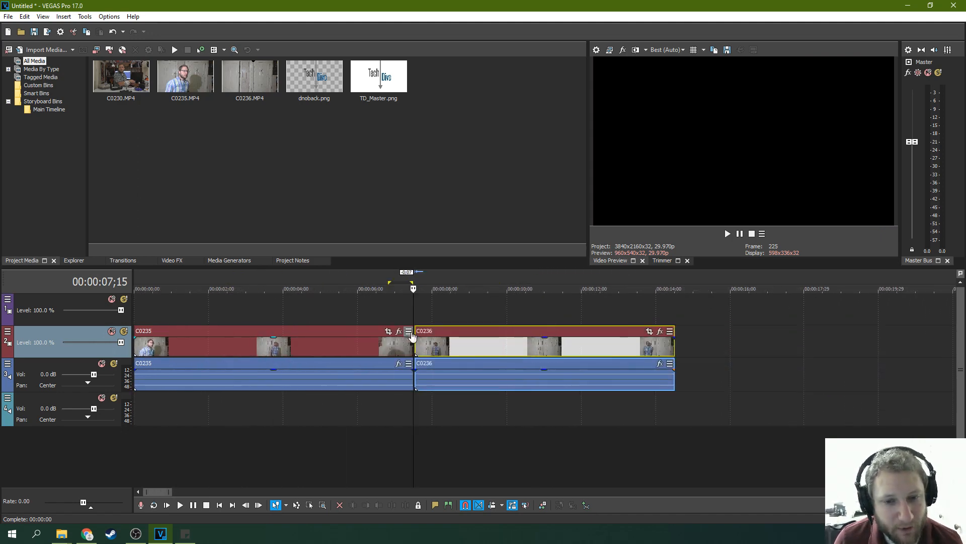
Examine the boundary between C0235 and C0236 for a gap, from the whole timeline down to single frames.
{"action": "scroll", "coordinate": [412, 336], "scroll_direction": "down", "scroll_amount": 5}
{"action": "left_click", "coordinate": [299, 324]}
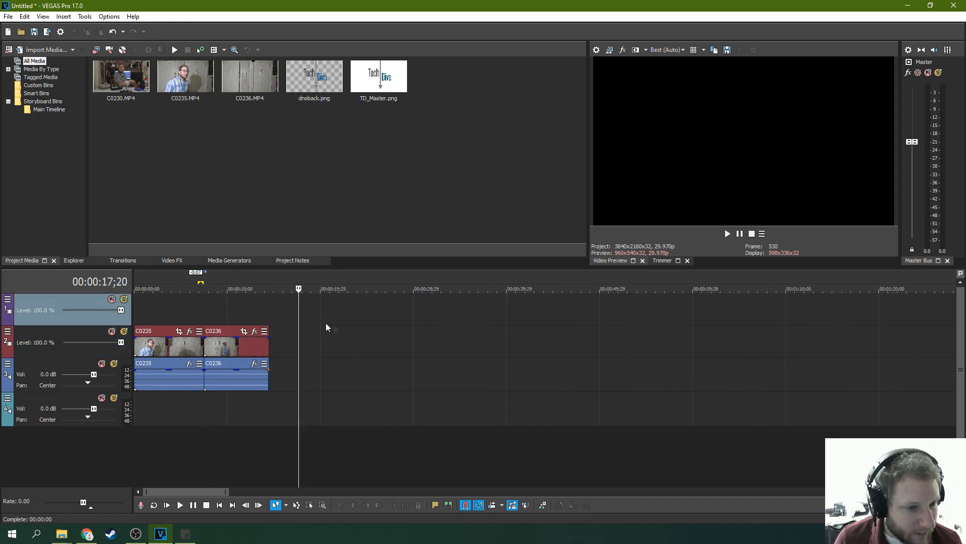
{"action": "left_click", "coordinate": [206, 316]}
{"action": "scroll", "coordinate": [309, 331], "scroll_direction": "down", "scroll_amount": 2}
{"action": "left_click", "coordinate": [306, 333]}
{"action": "scroll", "coordinate": [304, 334], "scroll_direction": "down", "scroll_amount": 1}
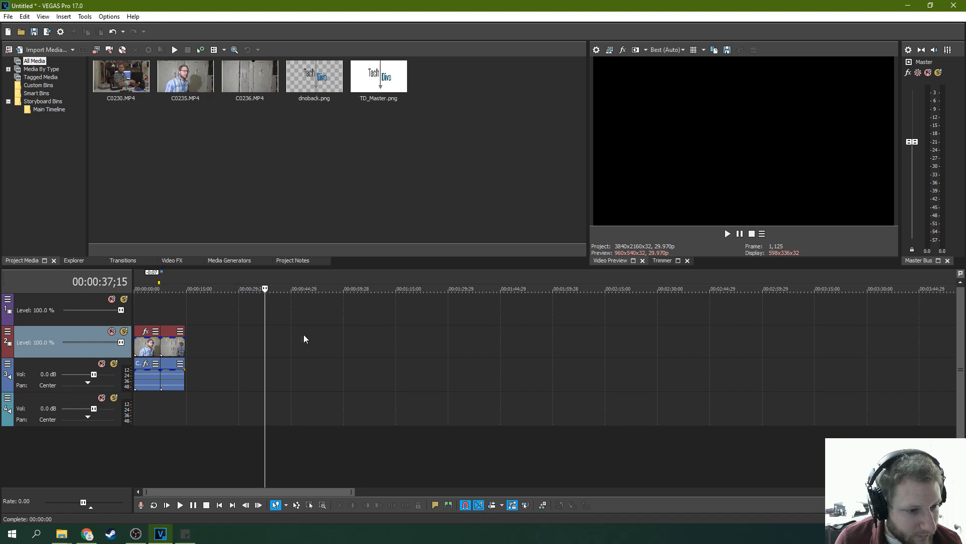
{"action": "scroll", "coordinate": [211, 342], "scroll_direction": "down", "scroll_amount": 2}
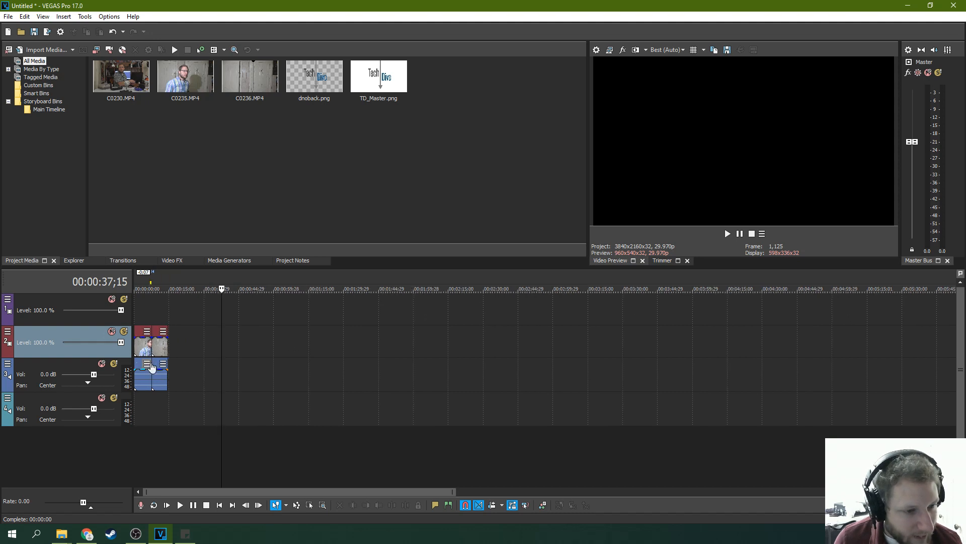
{"action": "scroll", "coordinate": [246, 342], "scroll_direction": "up", "scroll_amount": 2}
{"action": "scroll", "coordinate": [187, 351], "scroll_direction": "up", "scroll_amount": 2}
{"action": "scroll", "coordinate": [182, 352], "scroll_direction": "down", "scroll_amount": 5}
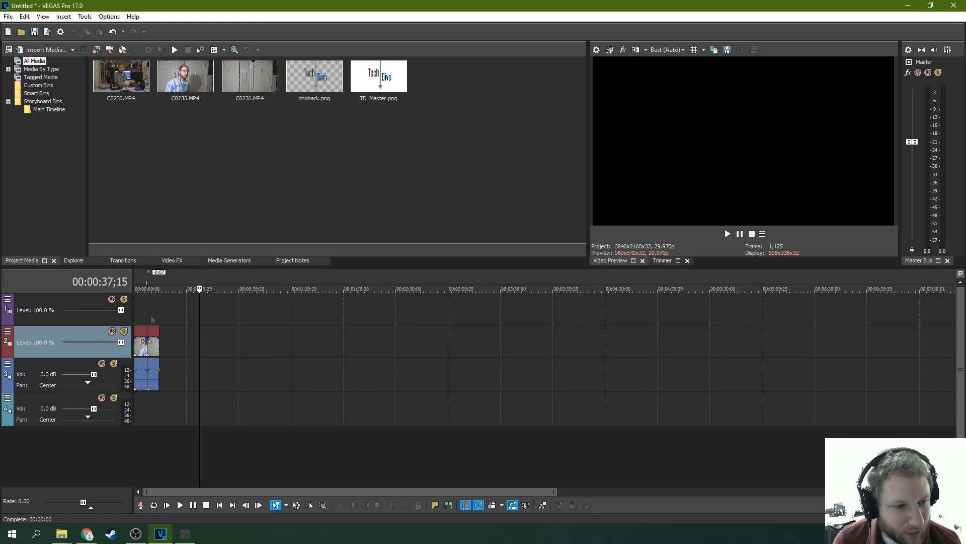
{"action": "scroll", "coordinate": [216, 355], "scroll_direction": "up", "scroll_amount": 8}
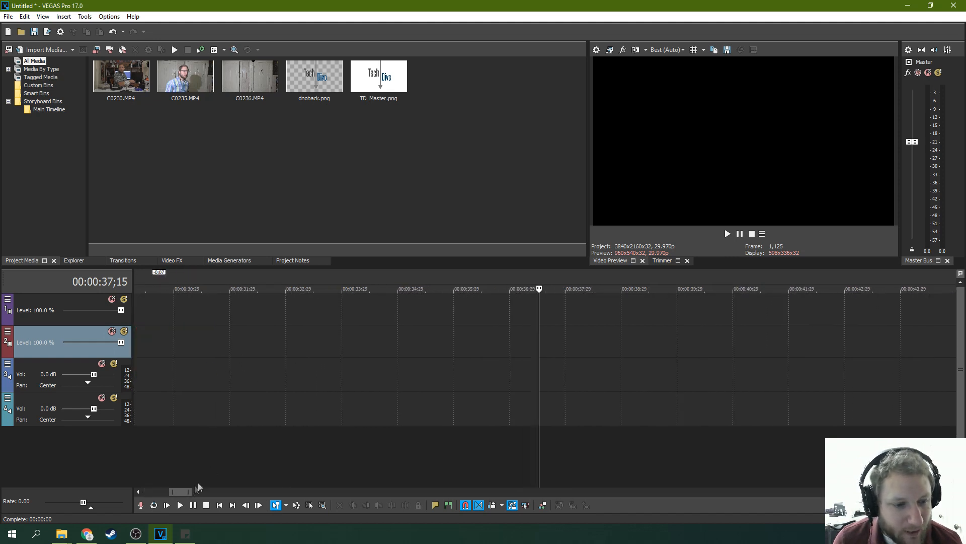
{"action": "left_click_drag", "start_coordinate": [185, 491], "coordinate": [152, 491]}
{"action": "left_click", "coordinate": [555, 323]}
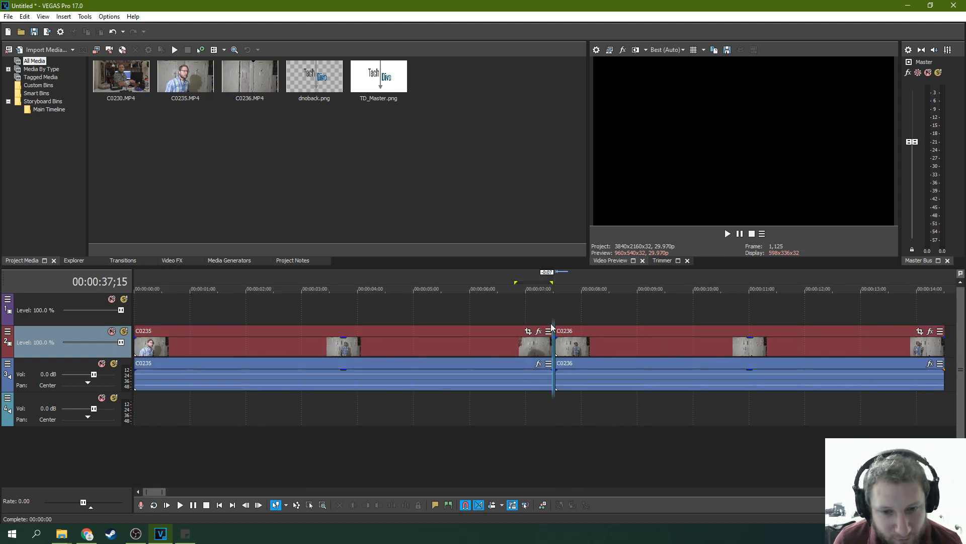
{"action": "scroll", "coordinate": [584, 312], "scroll_direction": "up", "scroll_amount": 5}
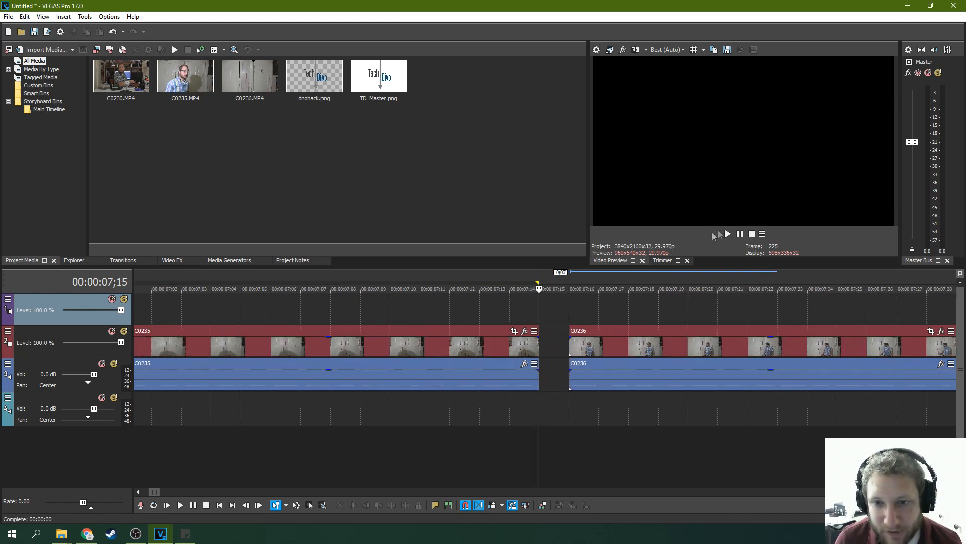
Play the timeline across the boundary between C0235 and C0236 to check for a flash from the one-frame gap.
{"action": "scroll", "coordinate": [658, 292], "scroll_direction": "up", "scroll_amount": 3}
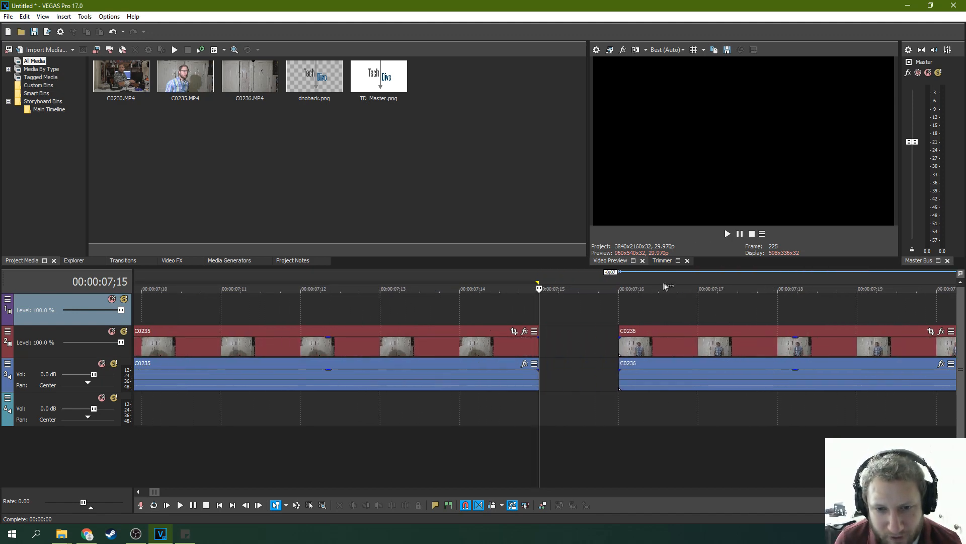
{"action": "left_click", "coordinate": [727, 233]}
{"action": "scroll", "coordinate": [514, 344], "scroll_direction": "down", "scroll_amount": 6}
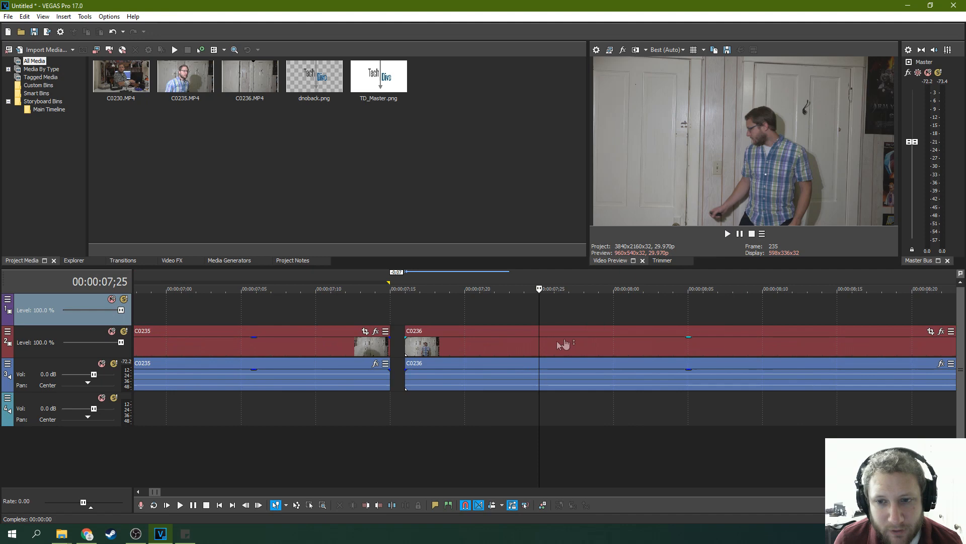
{"action": "left_click", "coordinate": [461, 315]}
{"action": "left_click", "coordinate": [728, 234]}
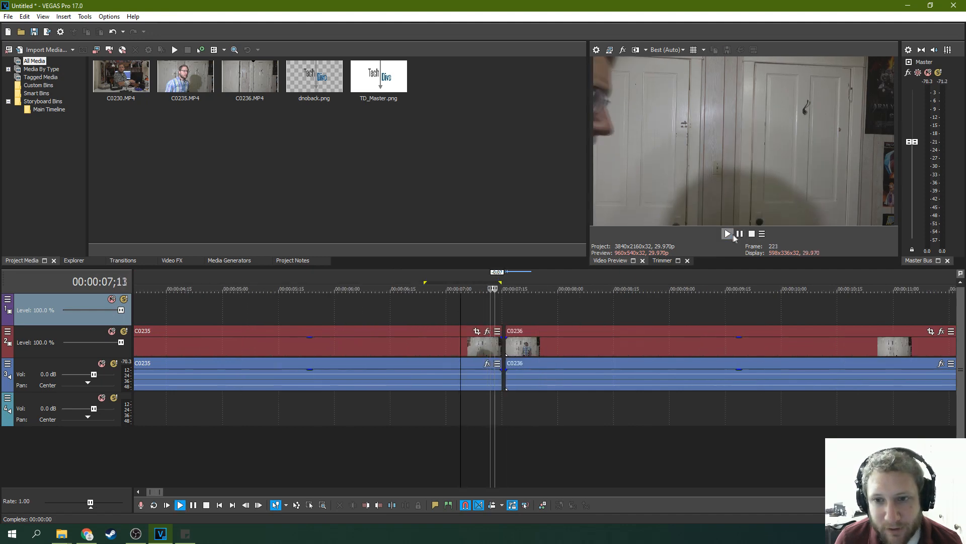
{"action": "left_click", "coordinate": [739, 234]}
{"action": "left_click", "coordinate": [484, 316]}
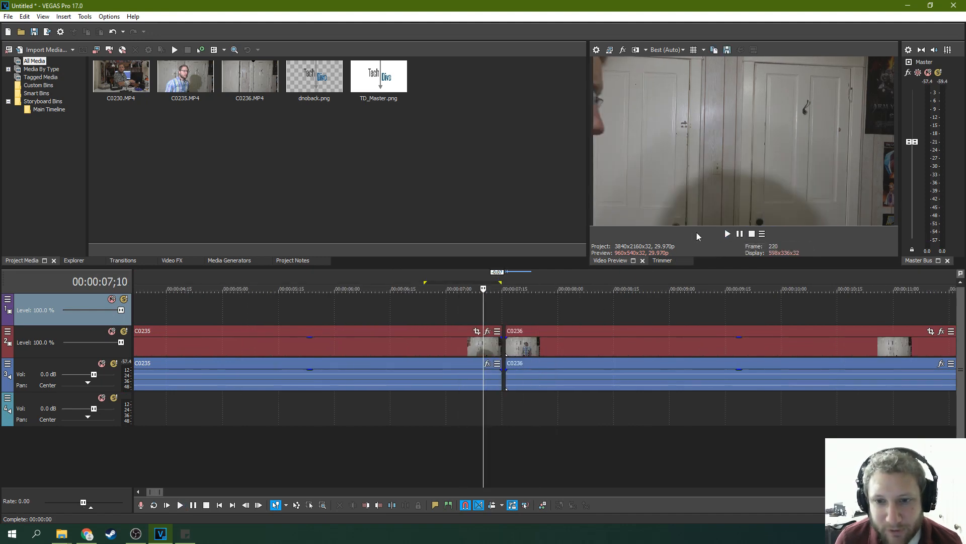
{"action": "left_click", "coordinate": [727, 234]}
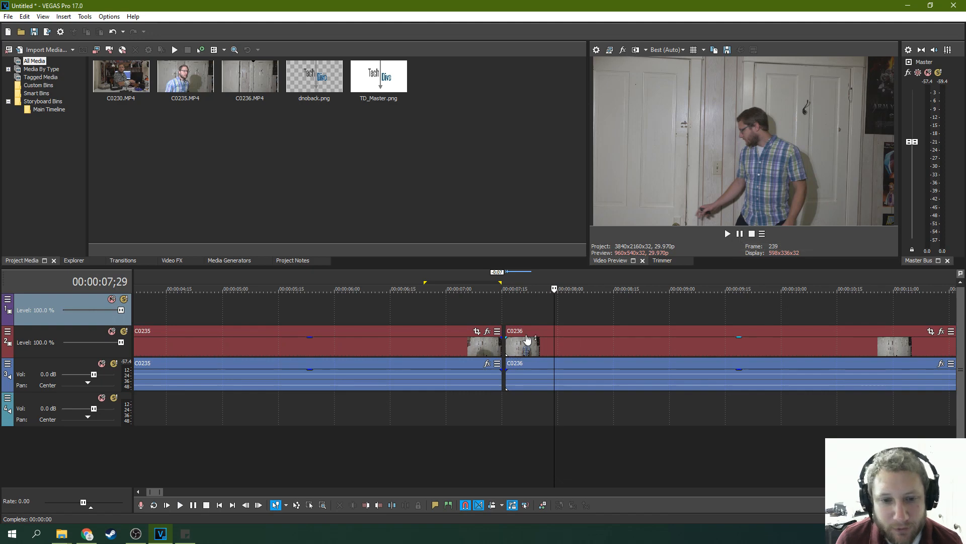
Move C0236 one frame earlier against the end of C0235 and play across the join.
{"action": "left_click_drag", "start_coordinate": [526, 337], "coordinate": [522, 338]}
{"action": "left_click", "coordinate": [484, 318]}
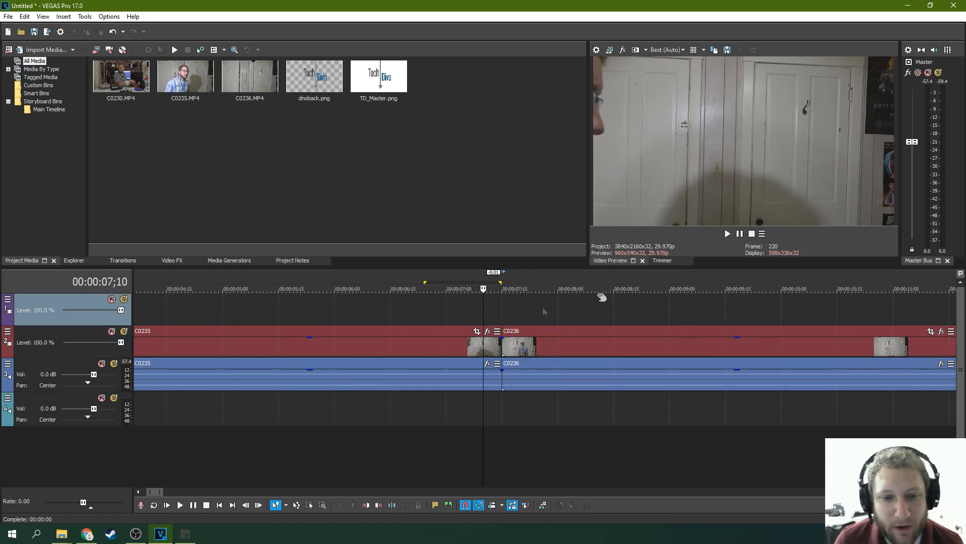
{"action": "left_click", "coordinate": [726, 234]}
{"action": "mouse_move", "coordinate": [621, 333]}
{"action": "left_mouse_down"}
{"action": "mouse_move", "coordinate": [633, 326]}
{"action": "mouse_move", "coordinate": [619, 324]}
{"action": "left_mouse_up"}
{"action": "scroll", "coordinate": [575, 334], "scroll_direction": "down", "scroll_amount": 5}
{"action": "scroll", "coordinate": [382, 346], "scroll_direction": "down", "scroll_amount": 3}
{"action": "scroll", "coordinate": [368, 351], "scroll_direction": "up", "scroll_amount": 6}
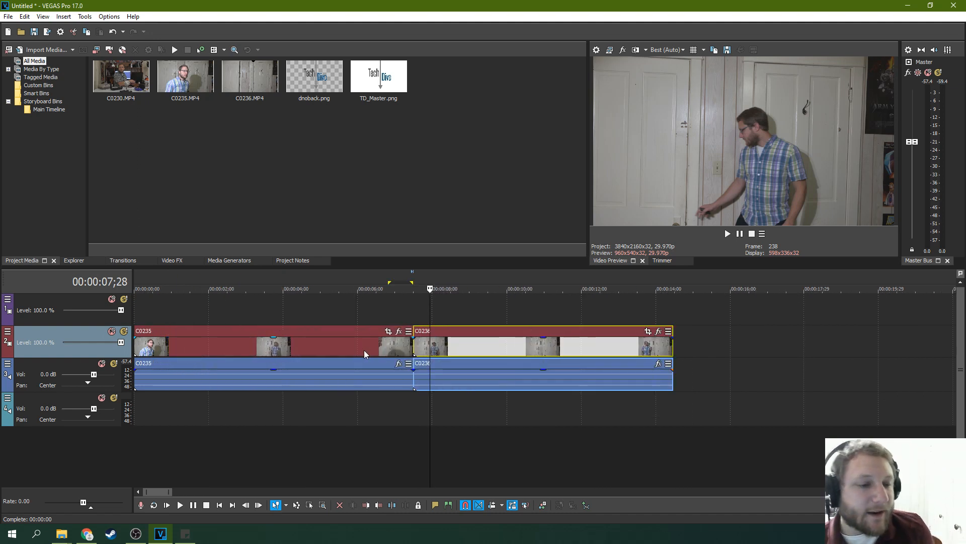
Shift C0236 and then C0235 later on the timeline, and move both back to sit end to end from the start.
{"action": "left_click", "coordinate": [563, 307]}
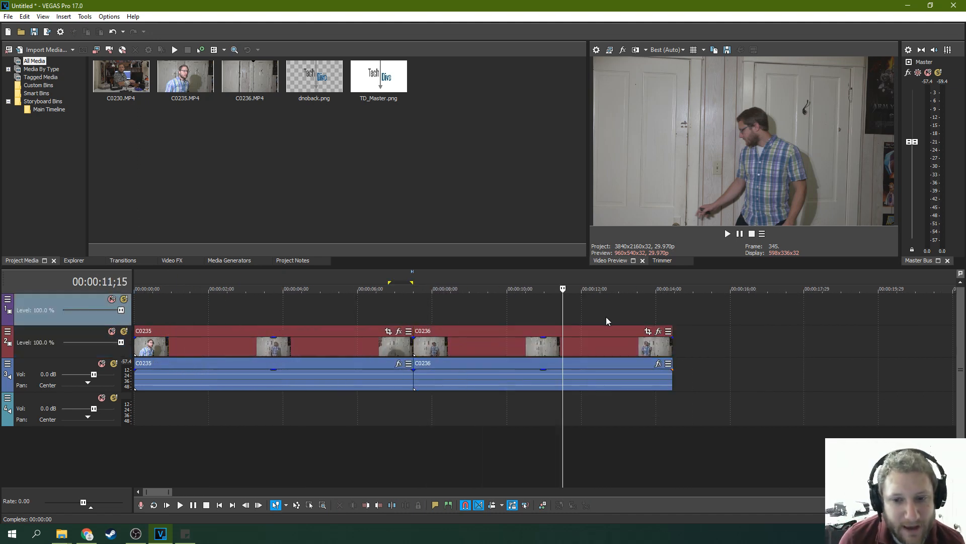
{"action": "left_click", "coordinate": [607, 316]}
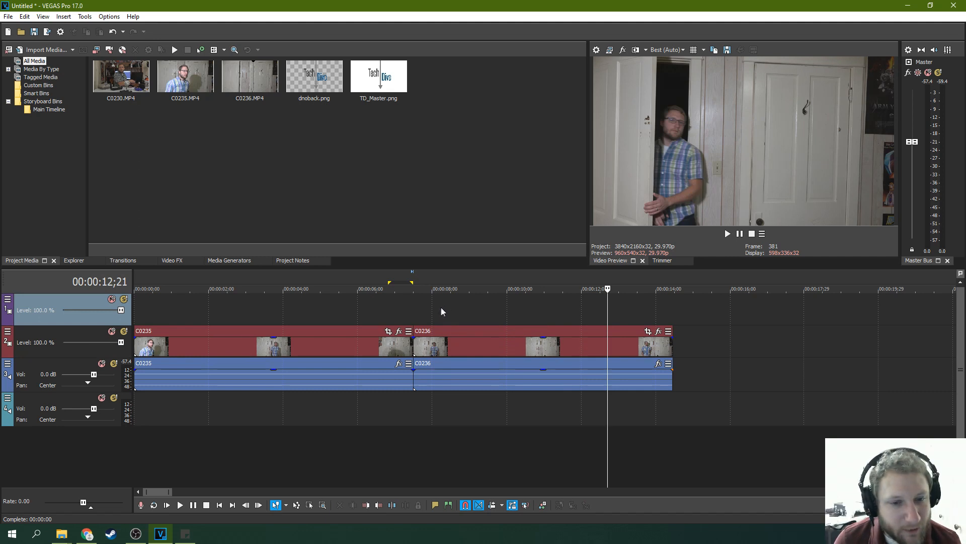
{"action": "left_click_drag", "start_coordinate": [443, 342], "coordinate": [474, 342]}
{"action": "left_click_drag", "start_coordinate": [343, 332], "coordinate": [373, 334]}
{"action": "left_click_drag", "start_coordinate": [412, 334], "coordinate": [382, 335]}
{"action": "left_click_drag", "start_coordinate": [494, 334], "coordinate": [466, 337]}
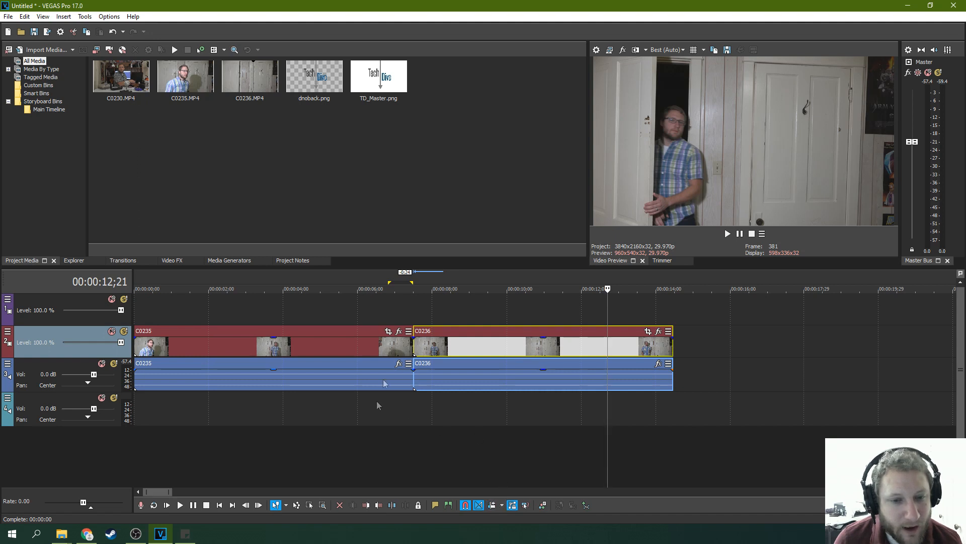
Overlap the start of C0236 with the end of C0235 for an 11-frame crossfade, keeping C0235 at the timeline start.
{"action": "left_click_drag", "start_coordinate": [459, 334], "coordinate": [483, 335]}
{"action": "mouse_move", "coordinate": [359, 337]}
{"action": "left_mouse_down"}
{"action": "mouse_move", "coordinate": [372, 333]}
{"action": "mouse_move", "coordinate": [363, 337]}
{"action": "left_mouse_up"}
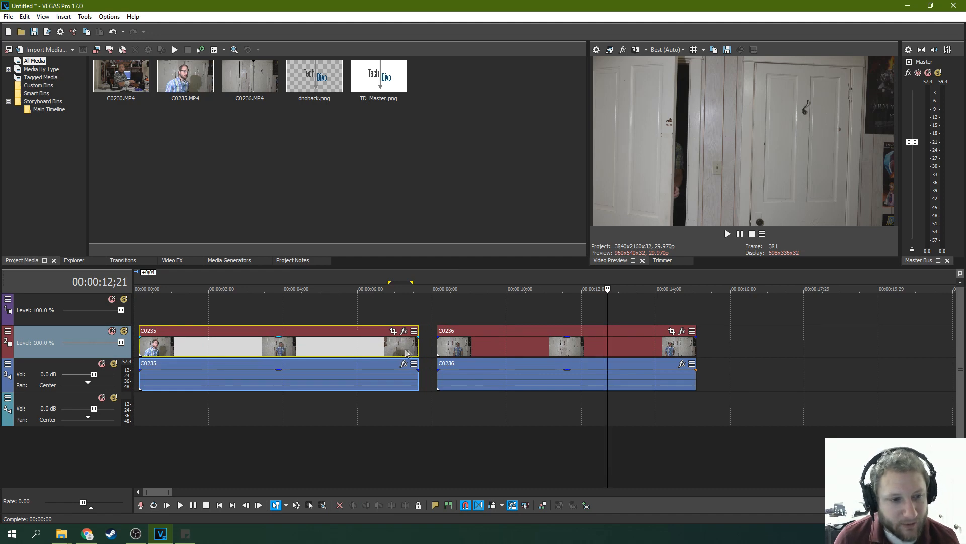
{"action": "left_click_drag", "start_coordinate": [474, 336], "coordinate": [409, 330]}
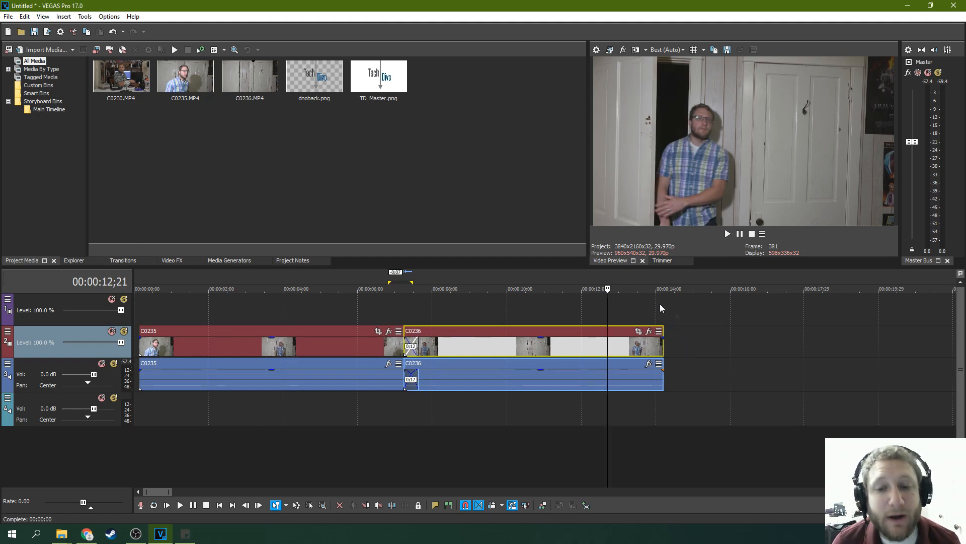
{"action": "mouse_move", "coordinate": [334, 329]}
{"action": "left_mouse_down"}
{"action": "mouse_move", "coordinate": [323, 329]}
{"action": "mouse_move", "coordinate": [332, 330]}
{"action": "left_mouse_up"}
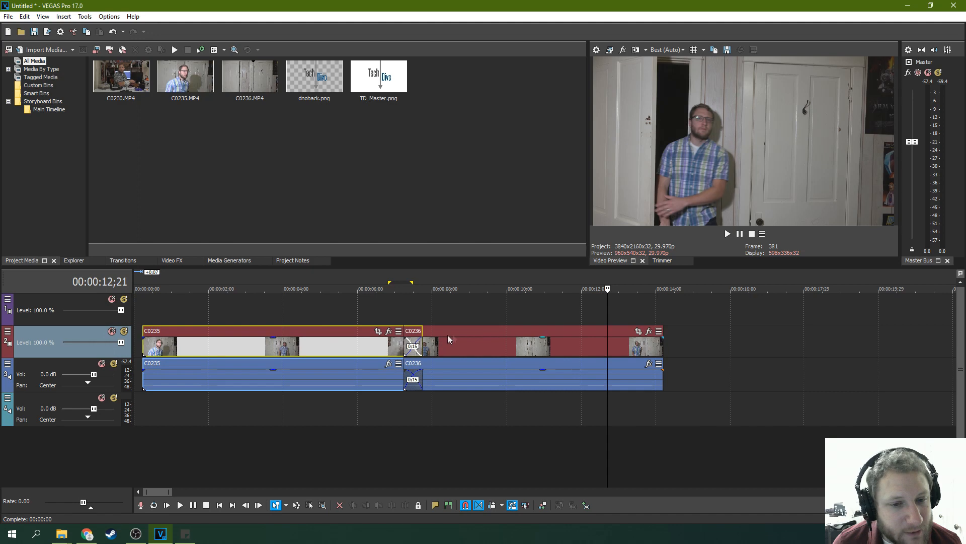
{"action": "left_click_drag", "start_coordinate": [448, 334], "coordinate": [421, 338]}
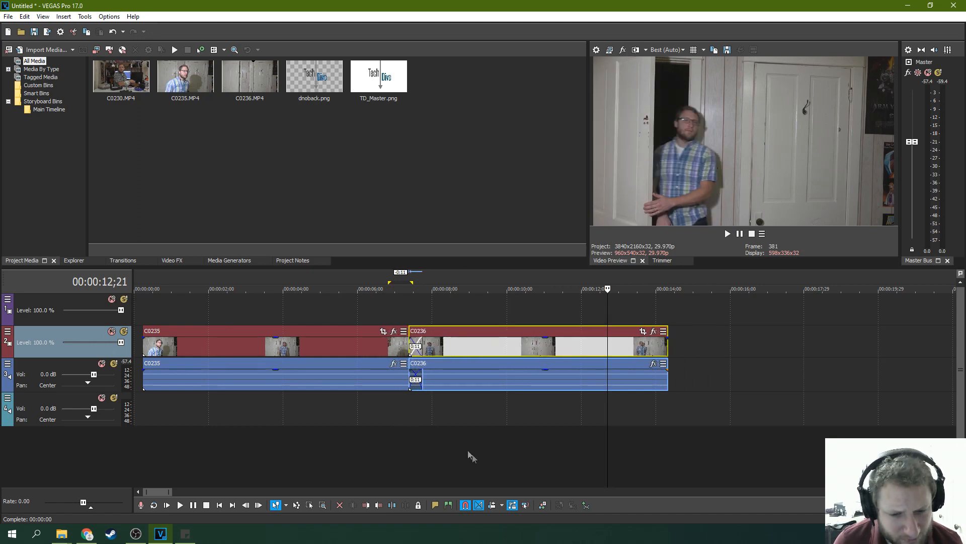
{"action": "mouse_move", "coordinate": [318, 331]}
{"action": "left_mouse_down"}
{"action": "mouse_move", "coordinate": [390, 336]}
{"action": "mouse_move", "coordinate": [314, 328]}
{"action": "left_mouse_up"}
Delete C0235 with auto ripple on for All Tracks, Markers, and Regions, and undo the deletion.
{"action": "left_click", "coordinate": [501, 505]}
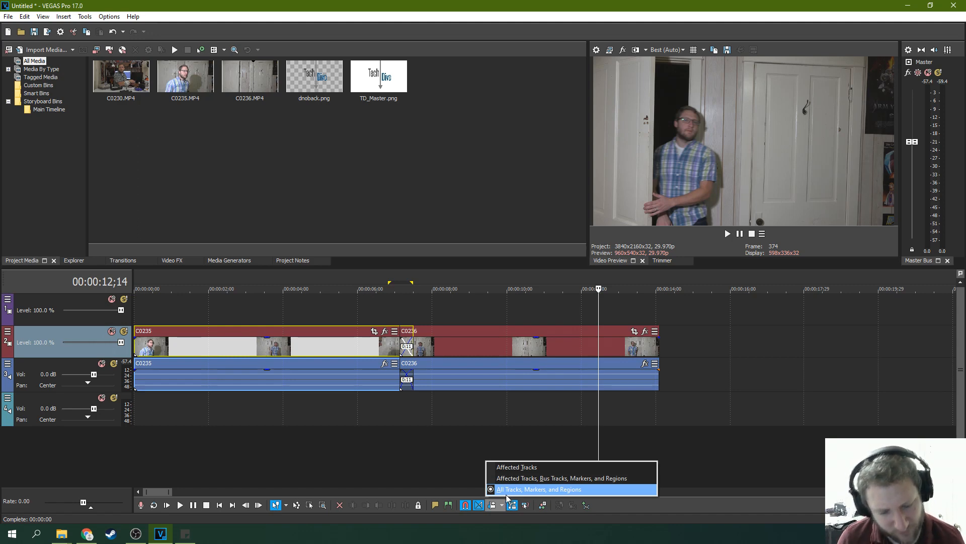
{"action": "left_click", "coordinate": [497, 489]}
{"action": "left_click", "coordinate": [491, 403]}
{"action": "left_click_drag", "start_coordinate": [332, 340], "coordinate": [275, 336]}
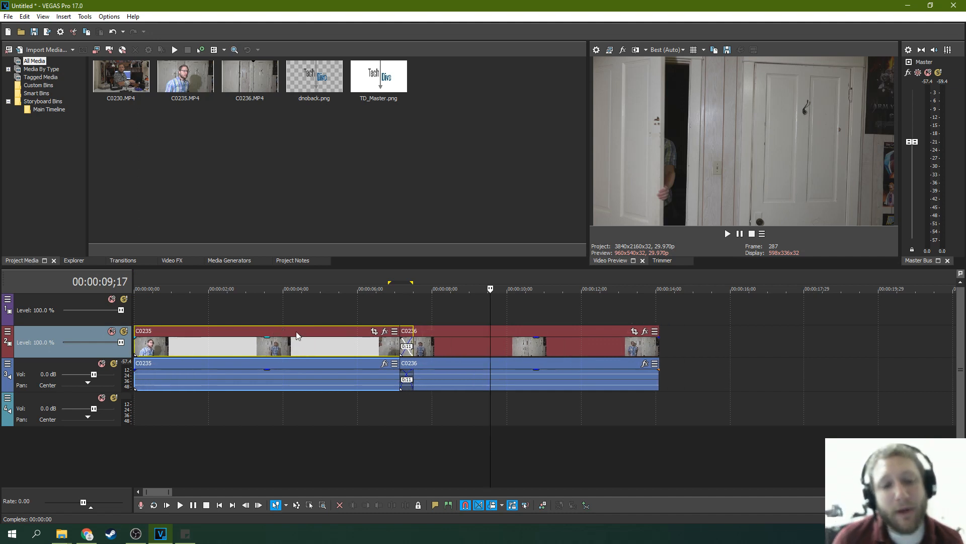
{"action": "left_click", "coordinate": [352, 339]}
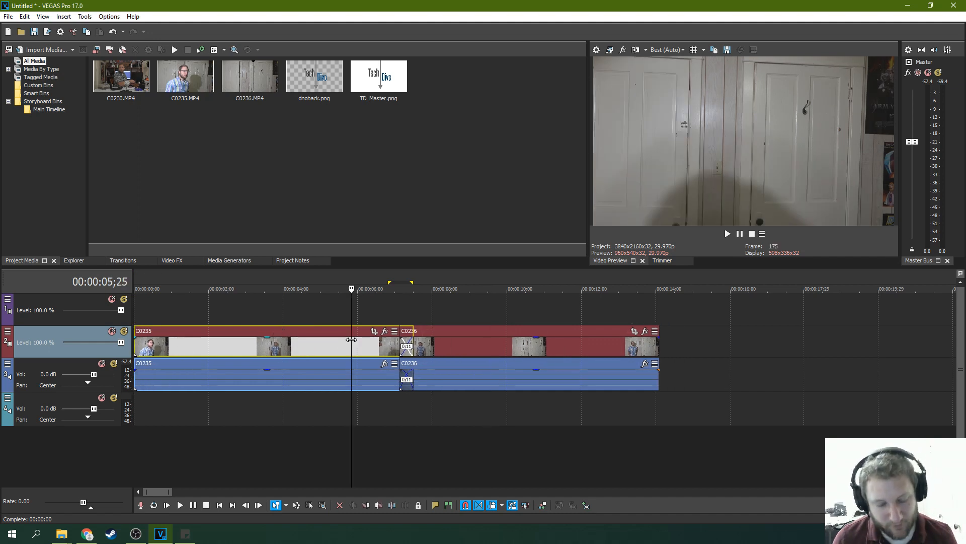
{"action": "key", "text": "Delete"}
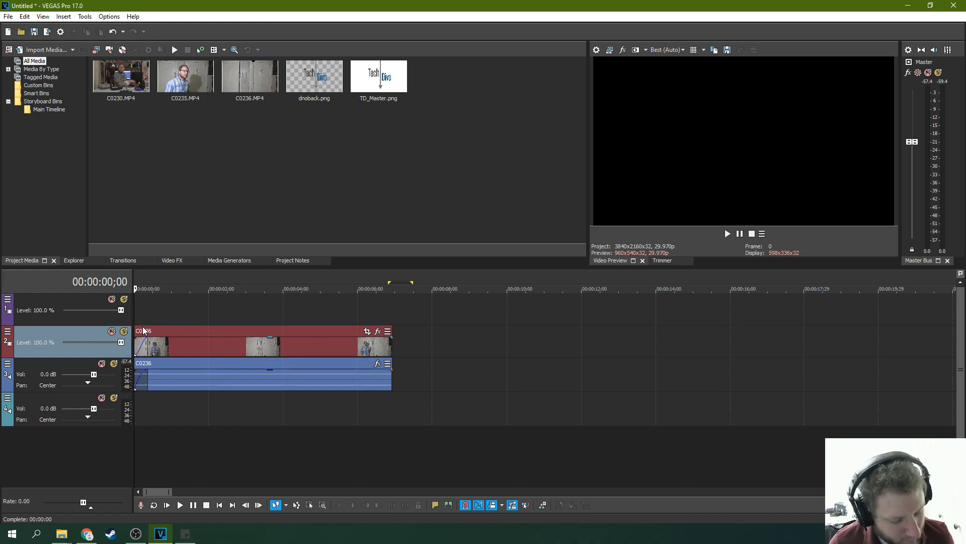
{"action": "key", "text": "ctrl+z"}
Add a short fade-out to the end of C0236 on both its audio and its video.
{"action": "left_click", "coordinate": [465, 377]}
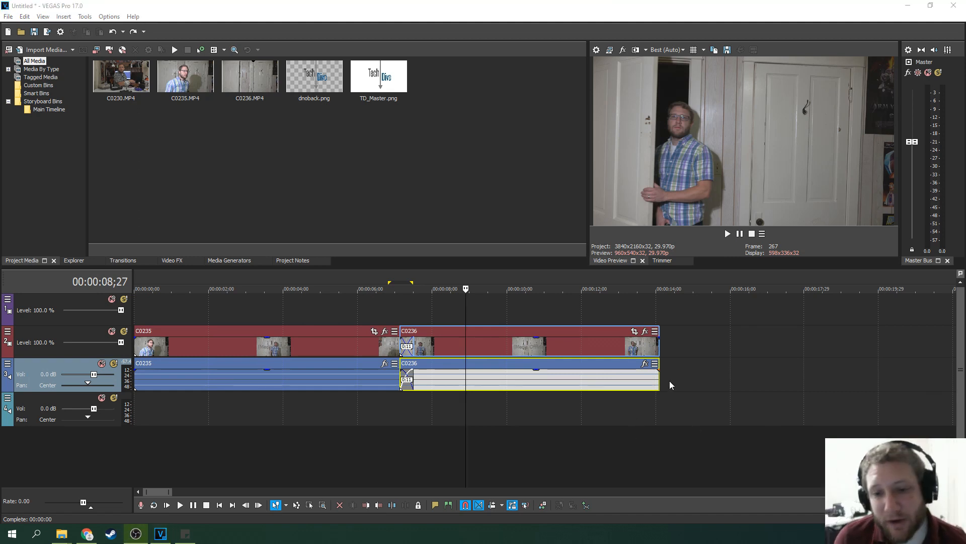
{"action": "left_click_drag", "start_coordinate": [661, 370], "coordinate": [645, 371]}
{"action": "left_click", "coordinate": [660, 338]}
{"action": "left_click_drag", "start_coordinate": [660, 338], "coordinate": [641, 338]}
Move C0236 1:17 later, away from C0235, and view the curve options for its fade-out.
{"action": "left_click_drag", "start_coordinate": [520, 332], "coordinate": [578, 333]}
{"action": "right_click", "coordinate": [694, 340]}
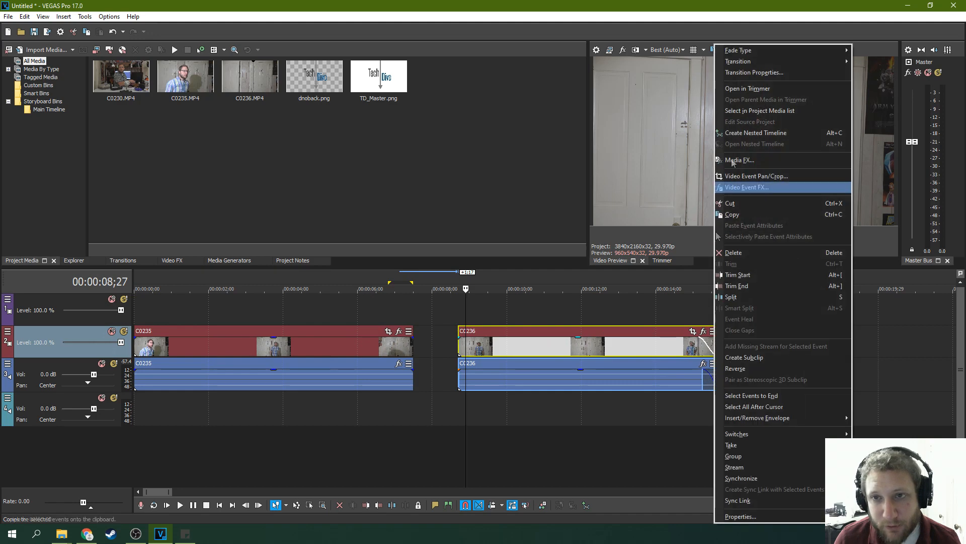
{"action": "mouse_move", "coordinate": [753, 54]}
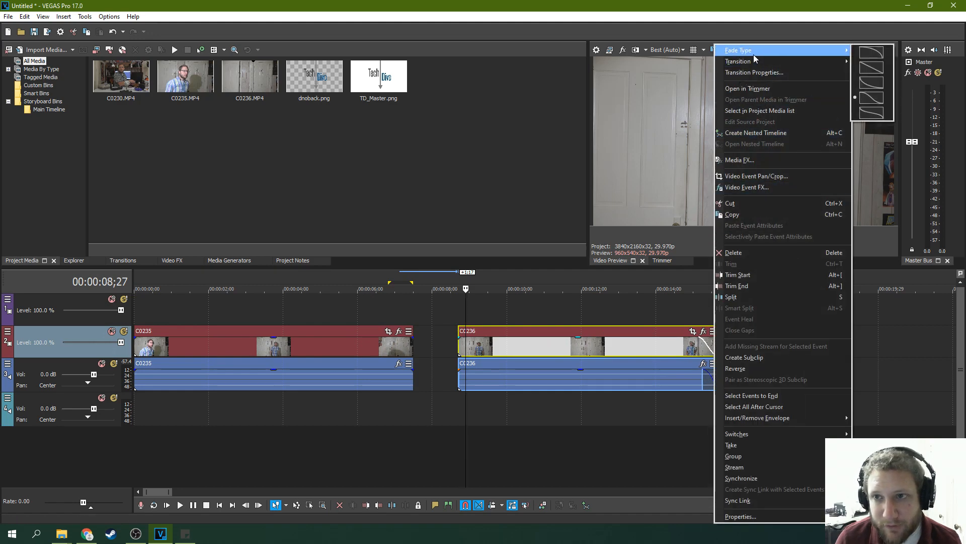
{"action": "left_click", "coordinate": [564, 326]}
Move C0236 2:24 earlier to crossfade with C0235 over 1:18, and view the crossfade's fade type options.
{"action": "left_click_drag", "start_coordinate": [564, 327], "coordinate": [459, 332]}
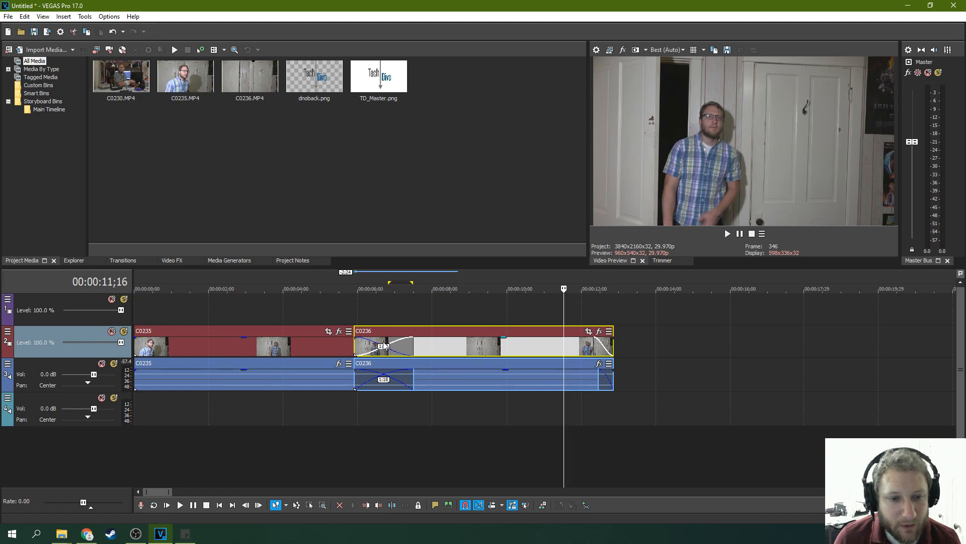
{"action": "right_click", "coordinate": [385, 345]}
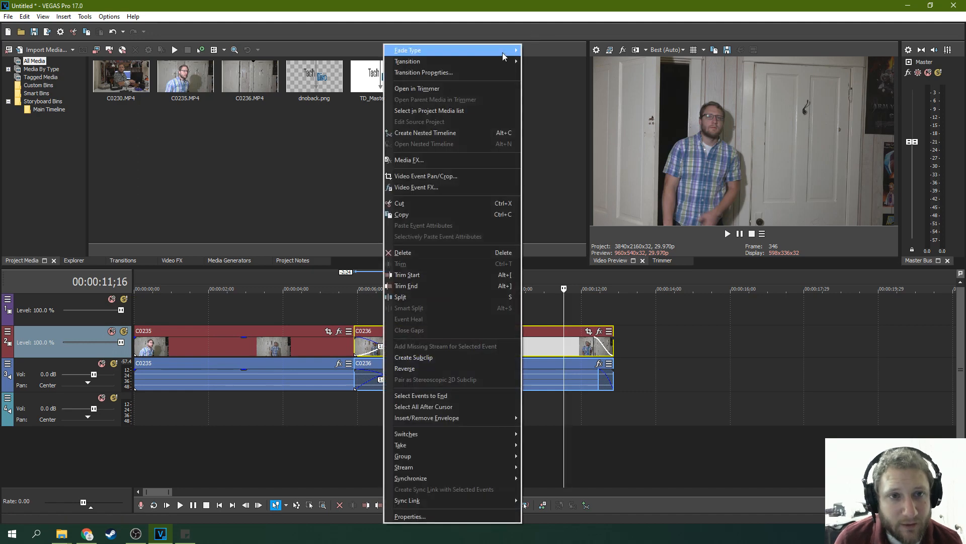
{"action": "mouse_move", "coordinate": [504, 53]}
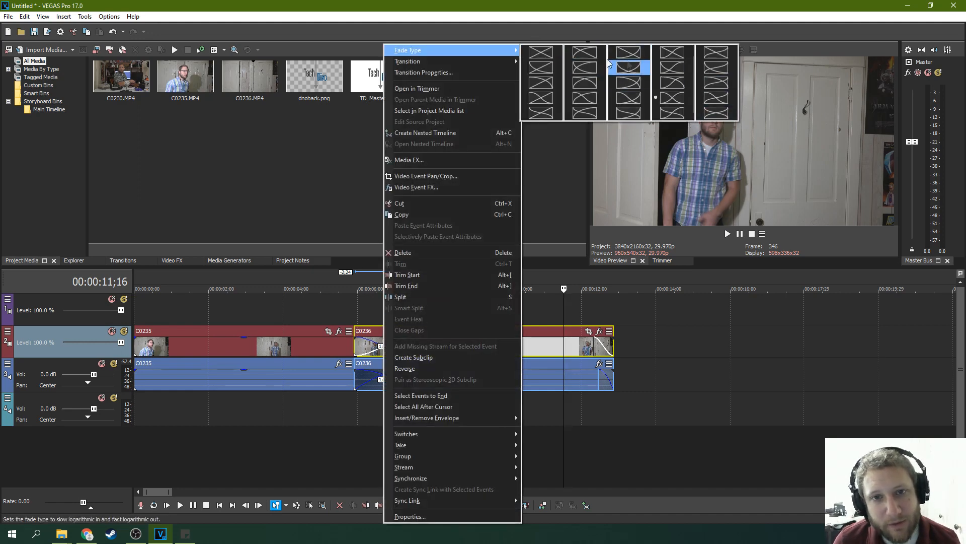
{"action": "left_click", "coordinate": [537, 310]}
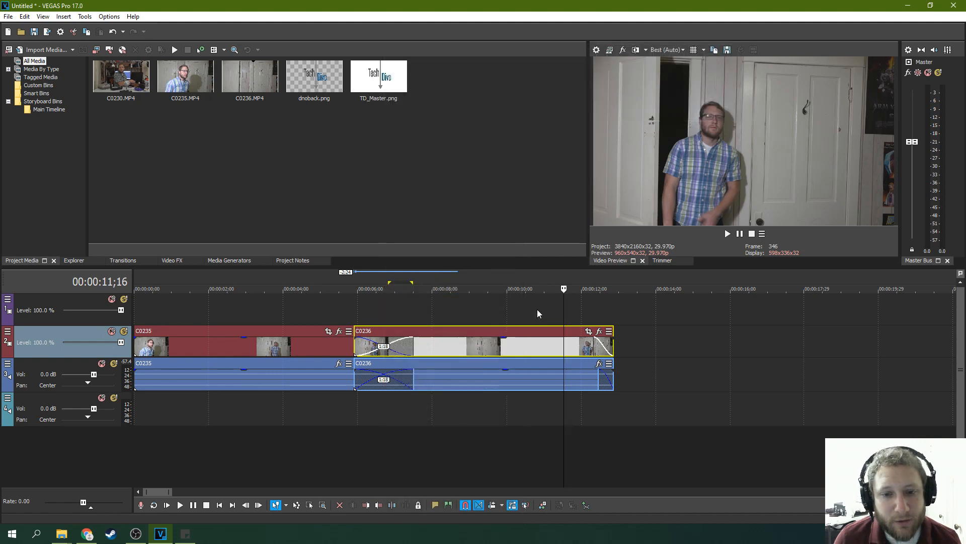
{"action": "left_click", "coordinate": [536, 313]}
Move C0236 3:12 later out of the crossfade, and bring it back 1:14 to leave a short gap after C0235.
{"action": "left_click", "coordinate": [402, 312]}
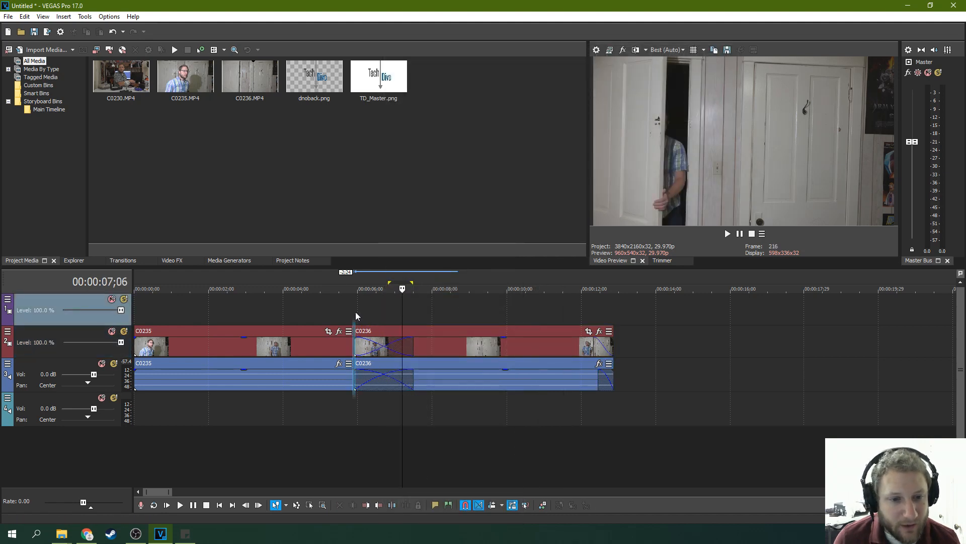
{"action": "left_click", "coordinate": [356, 312]}
{"action": "left_click", "coordinate": [446, 321]}
{"action": "left_click_drag", "start_coordinate": [473, 333], "coordinate": [601, 340]}
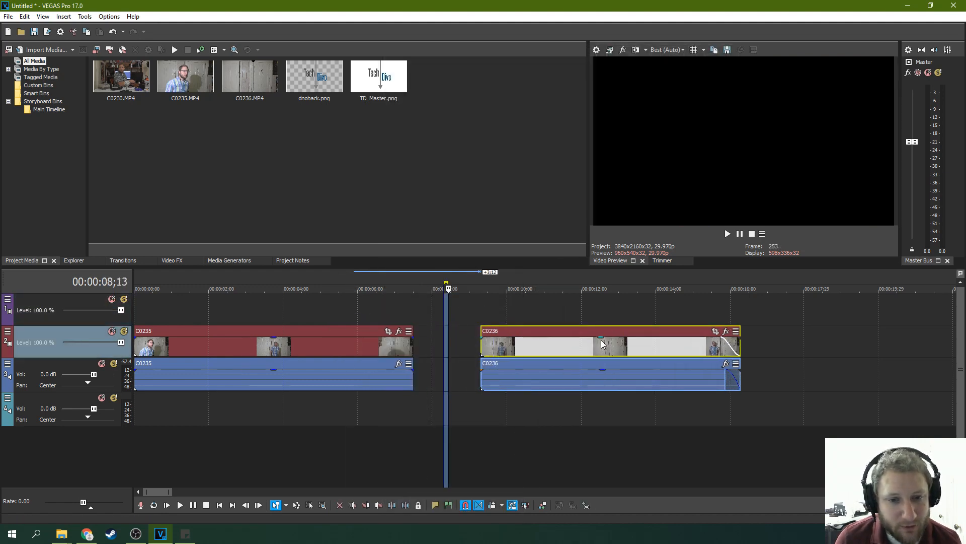
{"action": "left_click", "coordinate": [464, 320]}
View the list of available timeline edit tools, from the Normal Edit Tool to the Split Trim Tool.
{"action": "left_click", "coordinate": [392, 309]}
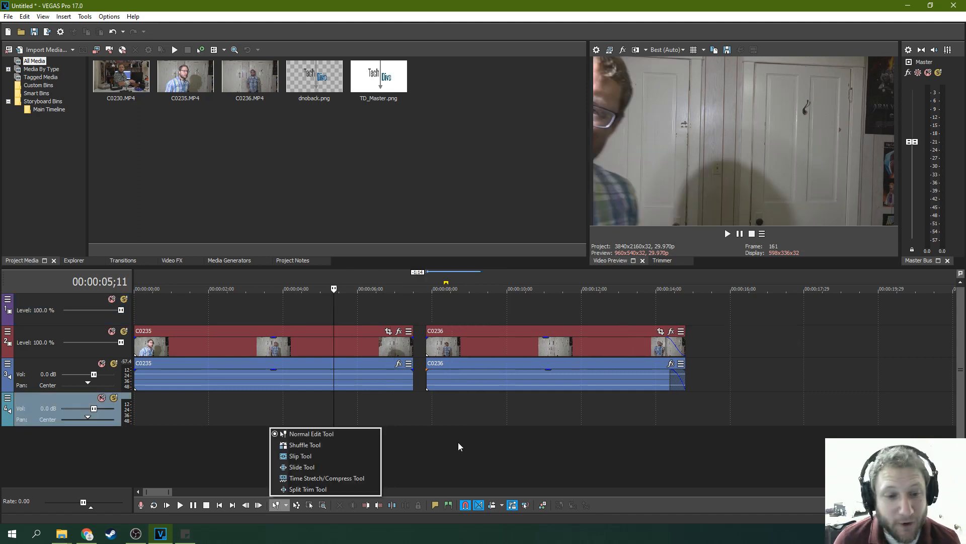
{"action": "left_click", "coordinate": [458, 442]}
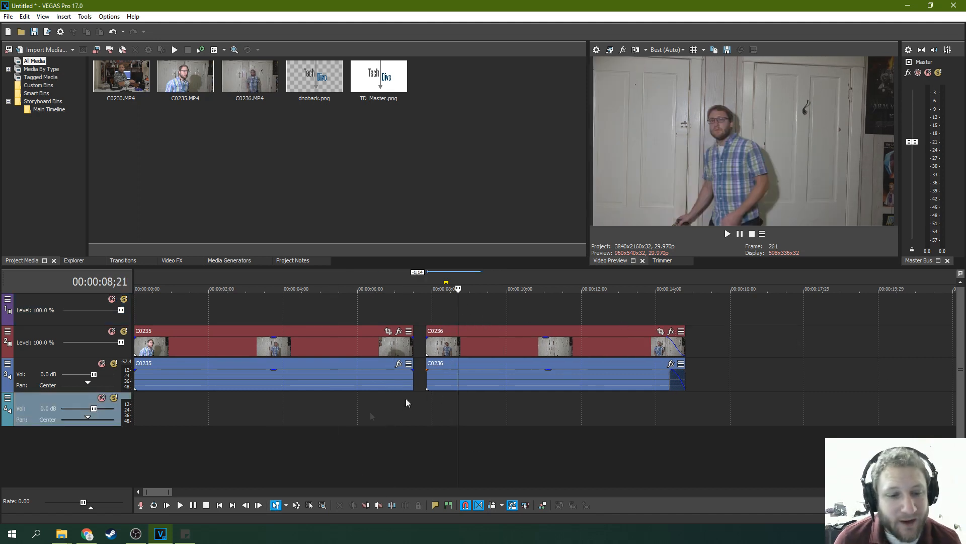
{"action": "left_click", "coordinate": [286, 505]}
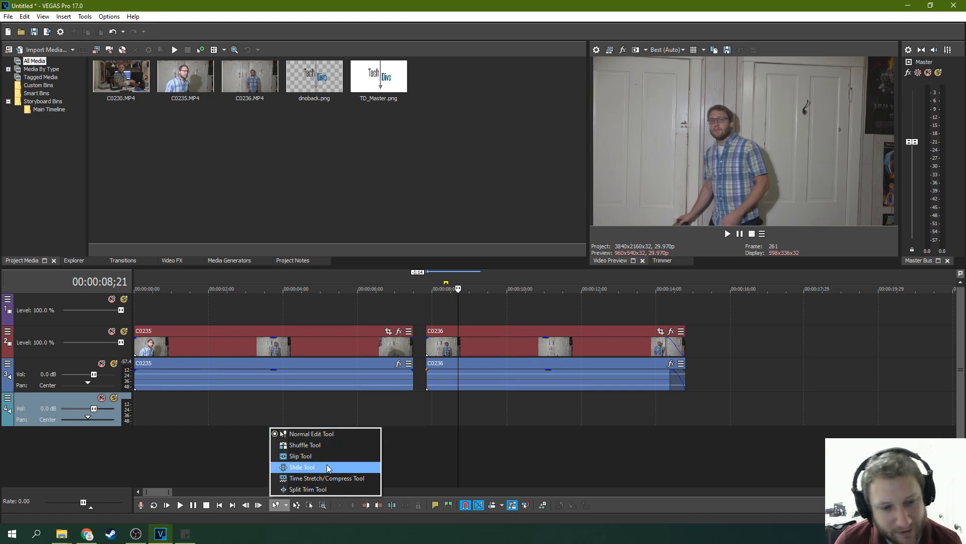
{"action": "left_click", "coordinate": [334, 489]}
{"action": "left_click", "coordinate": [426, 413]}
Move C0236 1:09 later and back to just after C0235, and lower its video opacity.
{"action": "left_click_drag", "start_coordinate": [493, 332], "coordinate": [541, 335]}
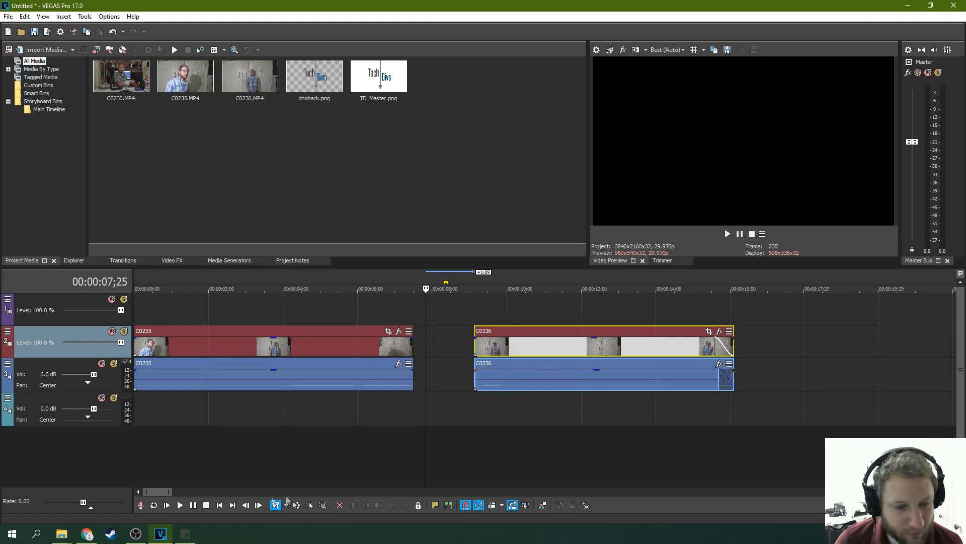
{"action": "left_click_drag", "start_coordinate": [476, 332], "coordinate": [488, 341]}
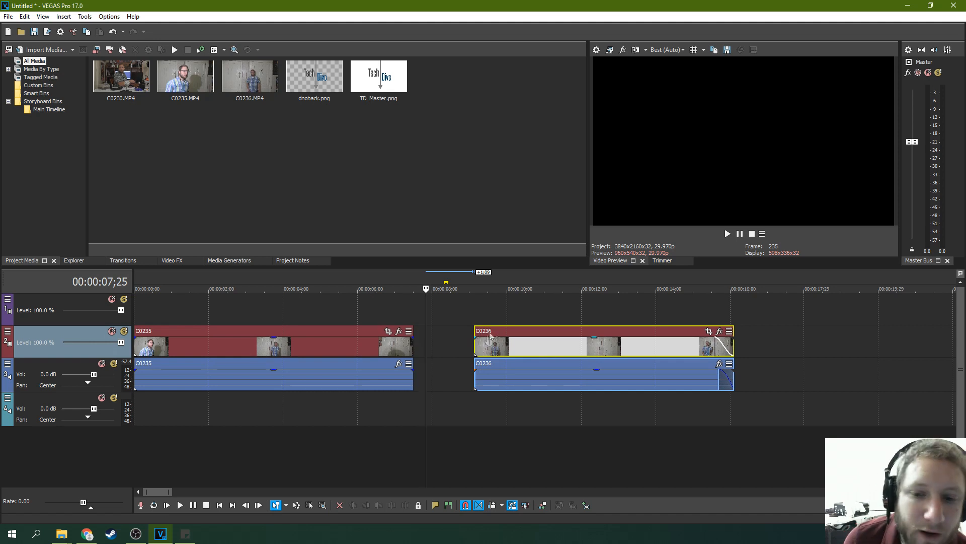
{"action": "left_click", "coordinate": [717, 341]}
{"action": "left_click_drag", "start_coordinate": [624, 336], "coordinate": [576, 337]}
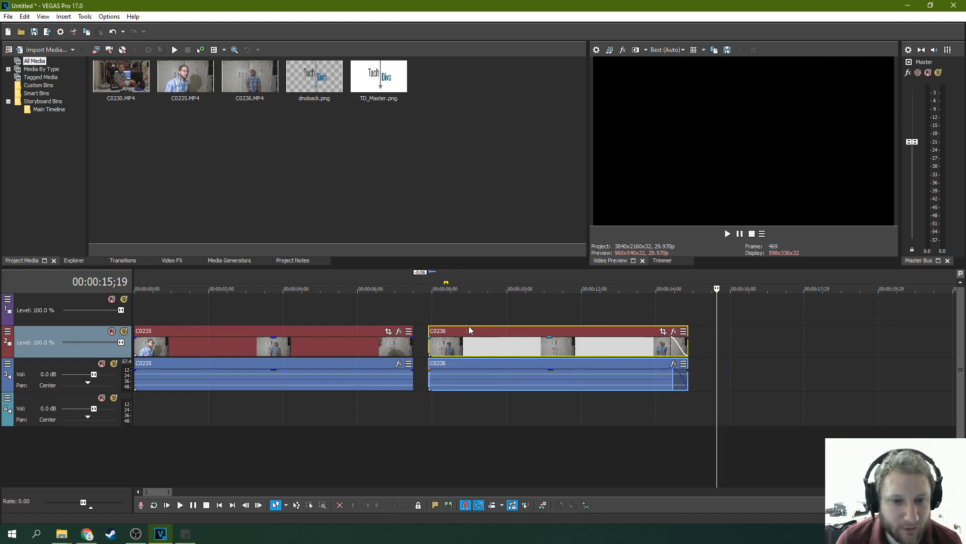
{"action": "left_click", "coordinate": [539, 338]}
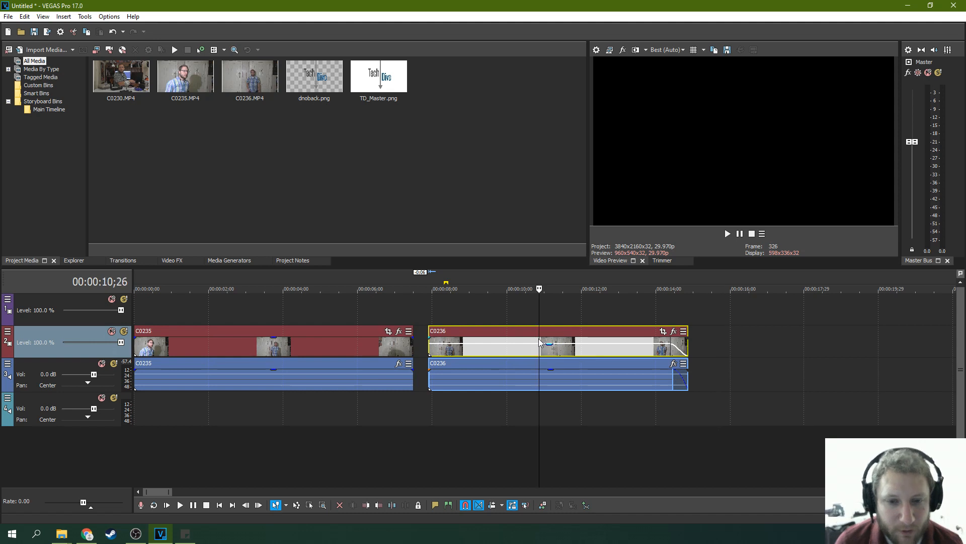
Move C0236's video to the top video track above C0235, and its audio to the empty lowest audio track.
{"action": "left_click_drag", "start_coordinate": [549, 344], "coordinate": [312, 302]}
{"action": "left_click_drag", "start_coordinate": [337, 385], "coordinate": [336, 409]}
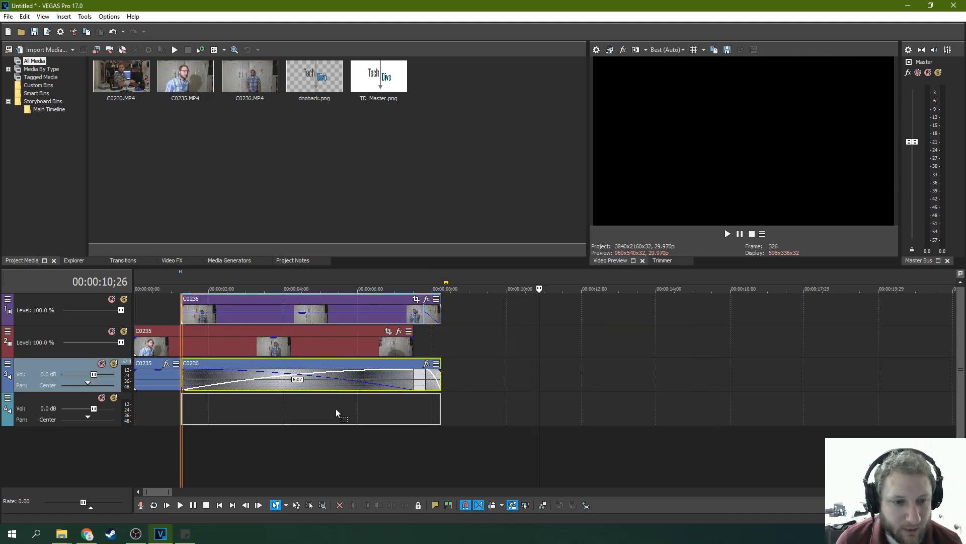
Move C0236 to the start of the timeline directly above C0235, and lower its video opacity to blend both clips.
{"action": "left_click_drag", "start_coordinate": [340, 306], "coordinate": [265, 316]}
{"action": "left_click", "coordinate": [262, 342]}
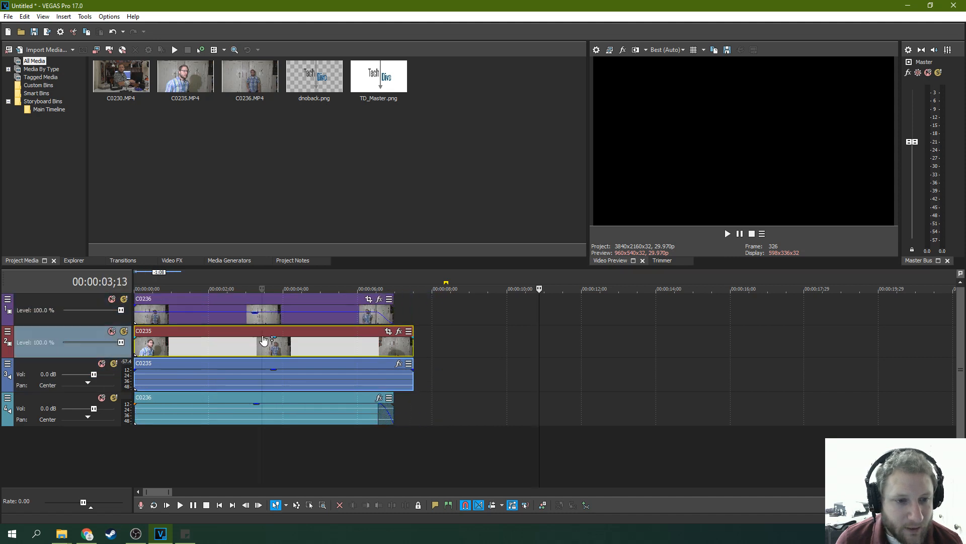
{"action": "left_click_drag", "start_coordinate": [254, 317], "coordinate": [256, 324]}
{"action": "left_click", "coordinate": [213, 334]}
{"action": "left_click", "coordinate": [297, 335]}
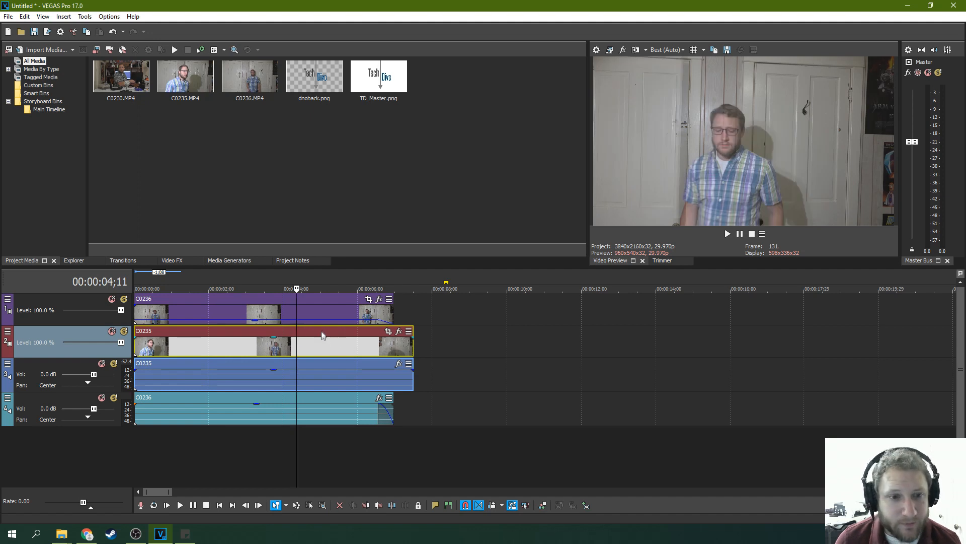
{"action": "left_click", "coordinate": [336, 312]}
{"action": "left_click", "coordinate": [335, 308]}
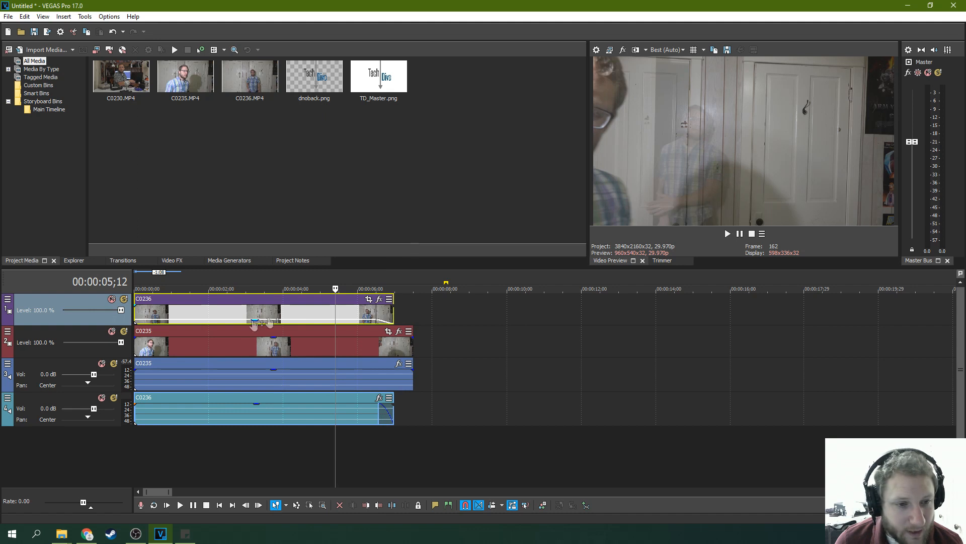
Raise C0236's video opacity back to full, and shorten the clip so it starts about 0:22 into C0235.
{"action": "left_click_drag", "start_coordinate": [254, 319], "coordinate": [259, 298]}
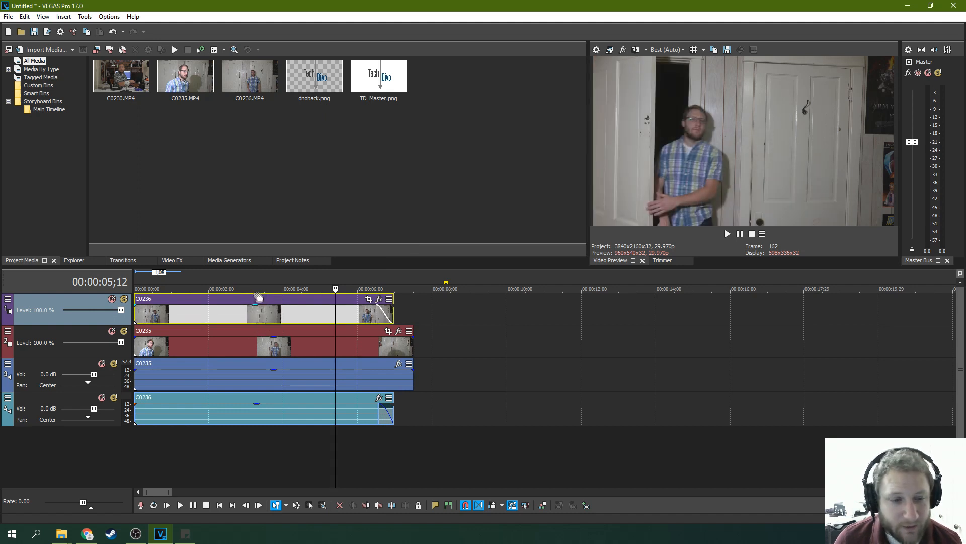
{"action": "left_click", "coordinate": [237, 343]}
{"action": "left_click", "coordinate": [201, 309]}
{"action": "left_click", "coordinate": [175, 315]}
{"action": "mouse_move", "coordinate": [256, 306]}
{"action": "left_mouse_down"}
{"action": "mouse_move", "coordinate": [258, 328]}
{"action": "mouse_move", "coordinate": [259, 305]}
{"action": "left_mouse_up"}
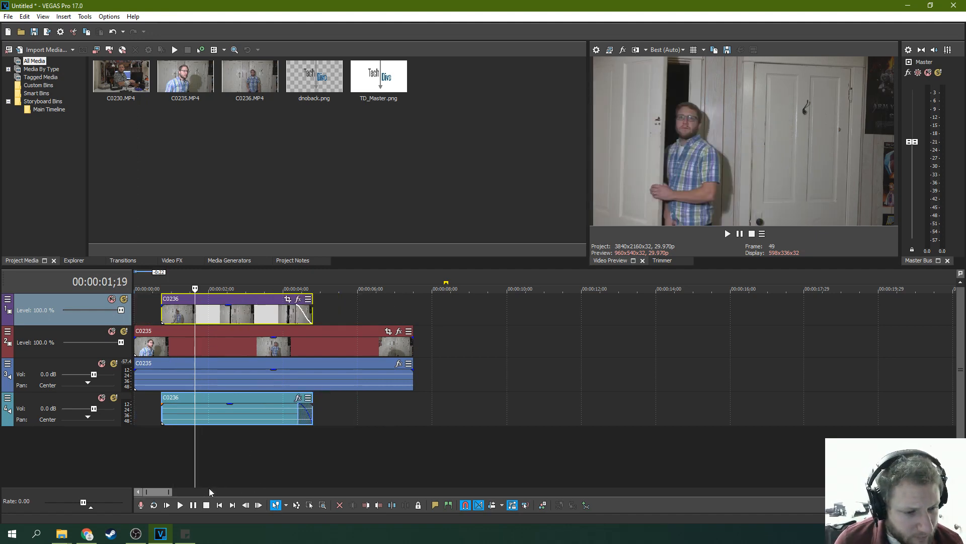
Shift the footage inside C0236 with the Slip Tool, and return to the Normal Edit Tool.
{"action": "left_click", "coordinate": [285, 504]}
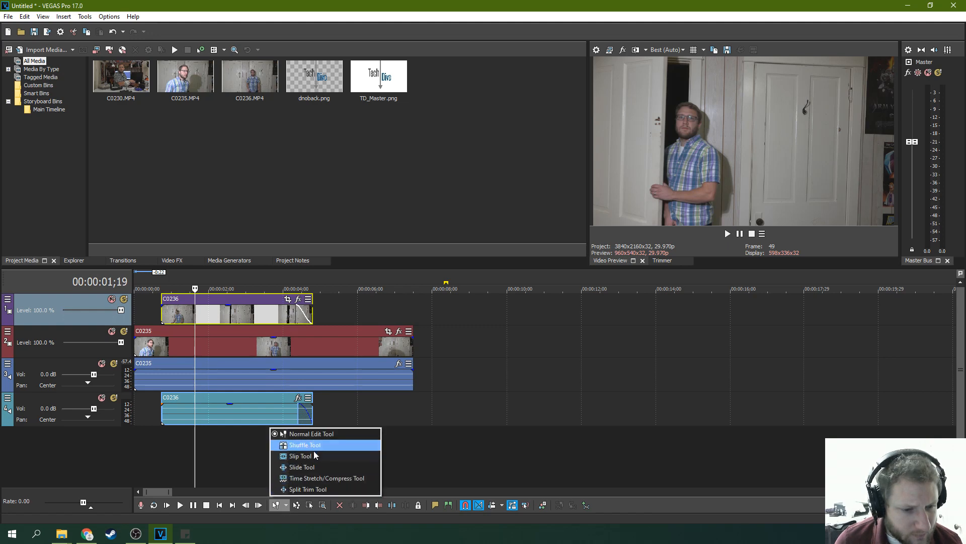
{"action": "left_click", "coordinate": [315, 464]}
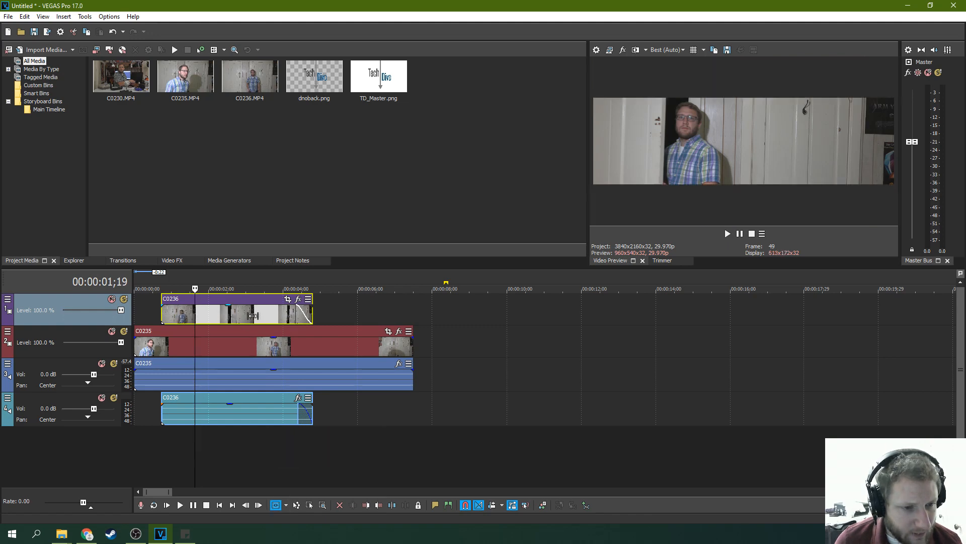
{"action": "left_click", "coordinate": [170, 314]}
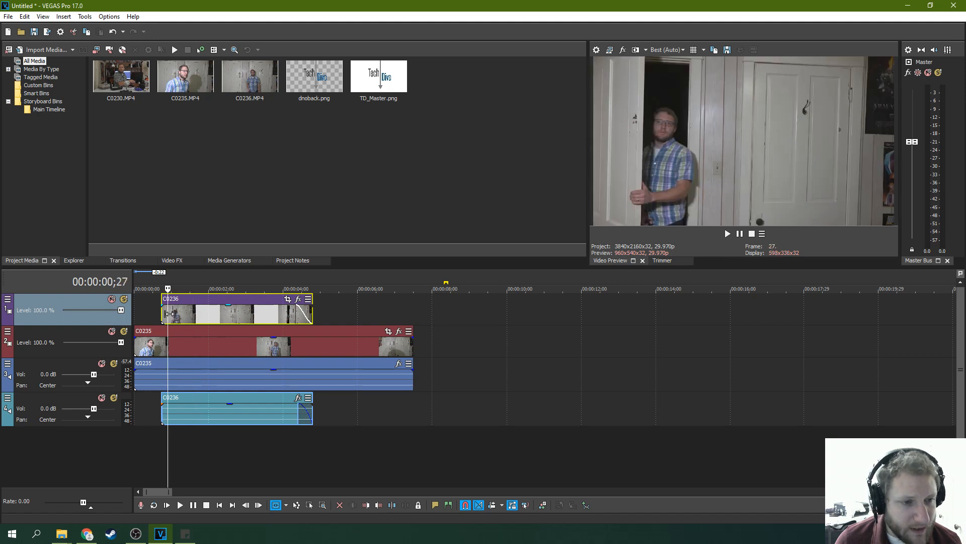
{"action": "left_click", "coordinate": [227, 314]}
{"action": "left_click", "coordinate": [251, 311]}
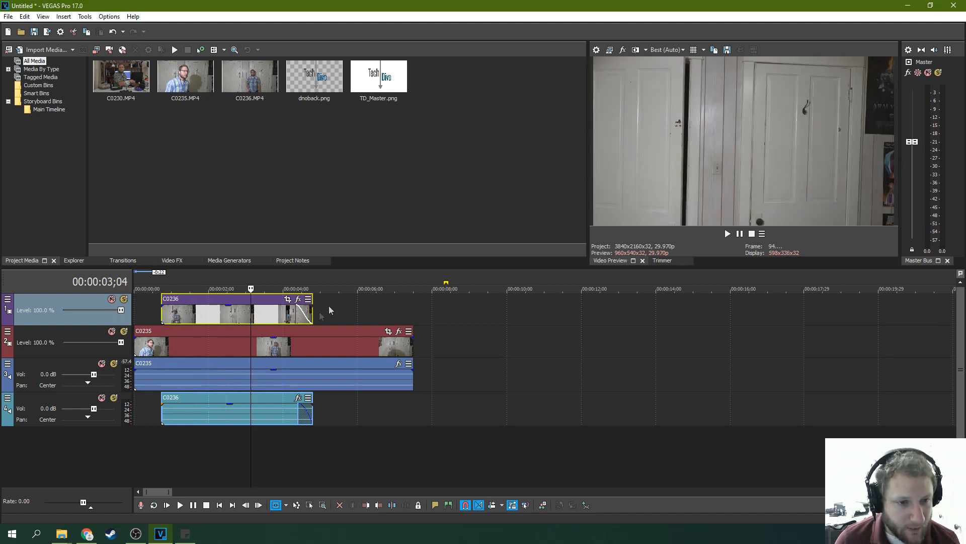
{"action": "mouse_move", "coordinate": [203, 321]}
{"action": "left_mouse_down"}
{"action": "mouse_move", "coordinate": [222, 317]}
{"action": "mouse_move", "coordinate": [189, 317]}
{"action": "mouse_move", "coordinate": [211, 317]}
{"action": "left_mouse_up"}
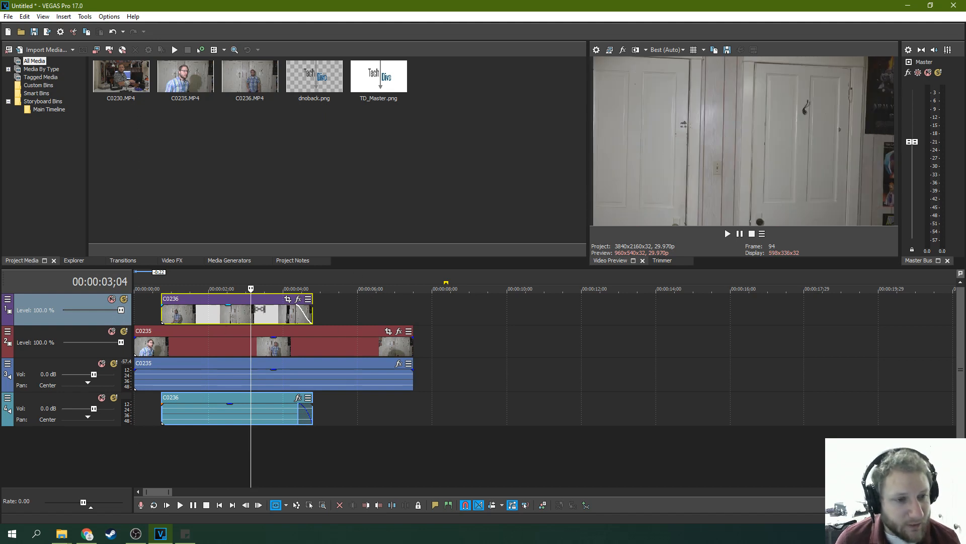
{"action": "left_click", "coordinate": [280, 505]}
{"action": "left_click", "coordinate": [215, 379]}
{"action": "left_click", "coordinate": [251, 316]}
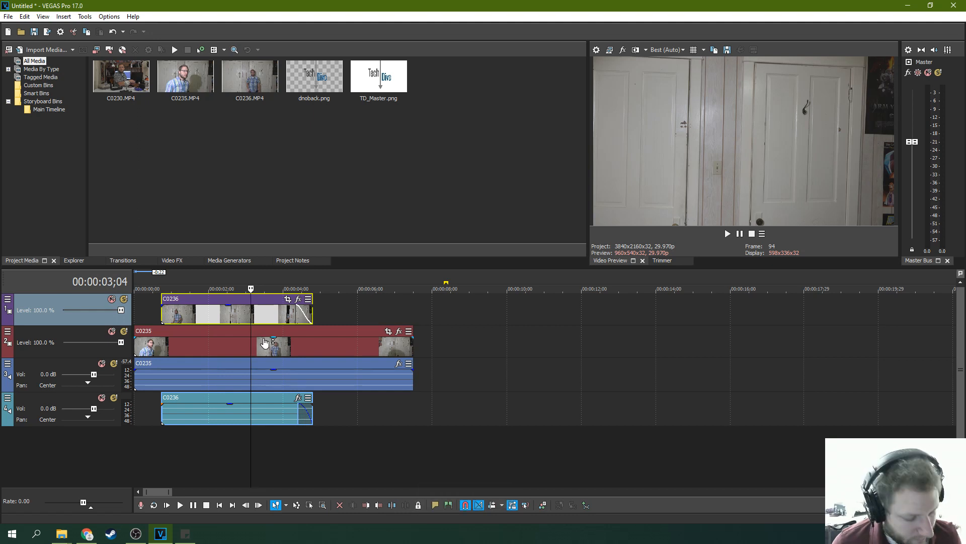
Lock C0236 against moving along the timeline, play it briefly, and unlock it again.
{"action": "left_click", "coordinate": [419, 505]}
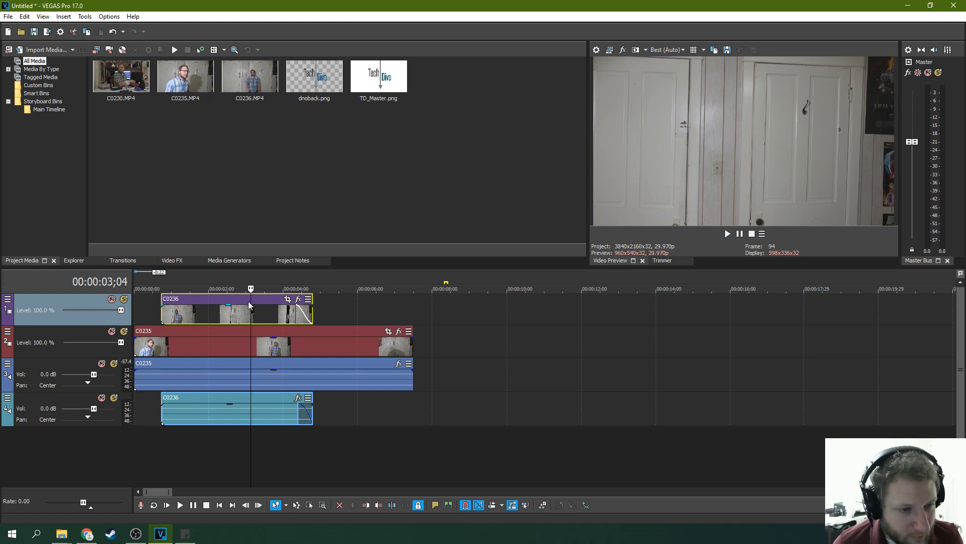
{"action": "key", "text": "space"}
{"action": "key", "text": "space"}
{"action": "left_click", "coordinate": [235, 304]}
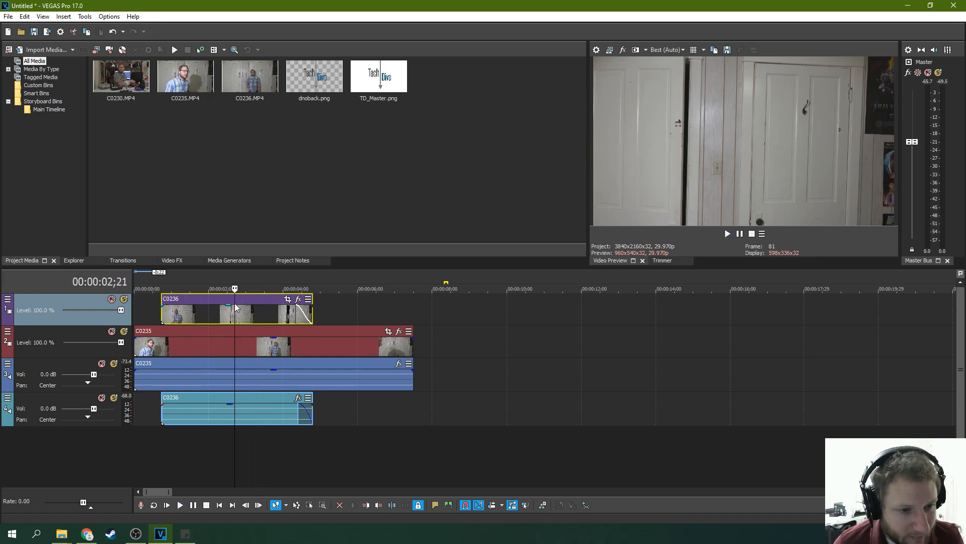
{"action": "left_click", "coordinate": [417, 505]}
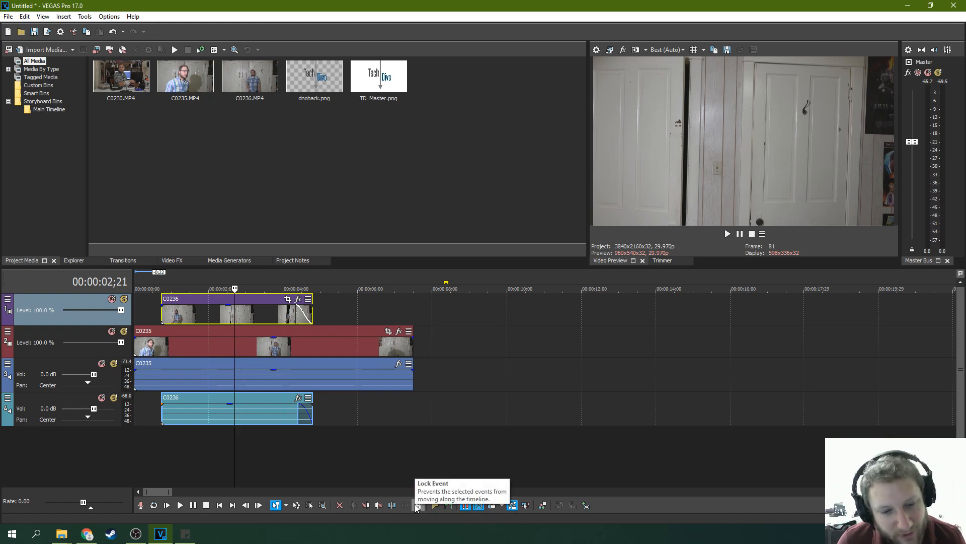
Place the playhead at 5:21, and view the timeline around it zoomed in and back out.
{"action": "left_click", "coordinate": [347, 312]}
{"action": "scroll", "coordinate": [359, 313], "scroll_direction": "up", "scroll_amount": 3}
{"action": "scroll", "coordinate": [358, 313], "scroll_direction": "up", "scroll_amount": 2}
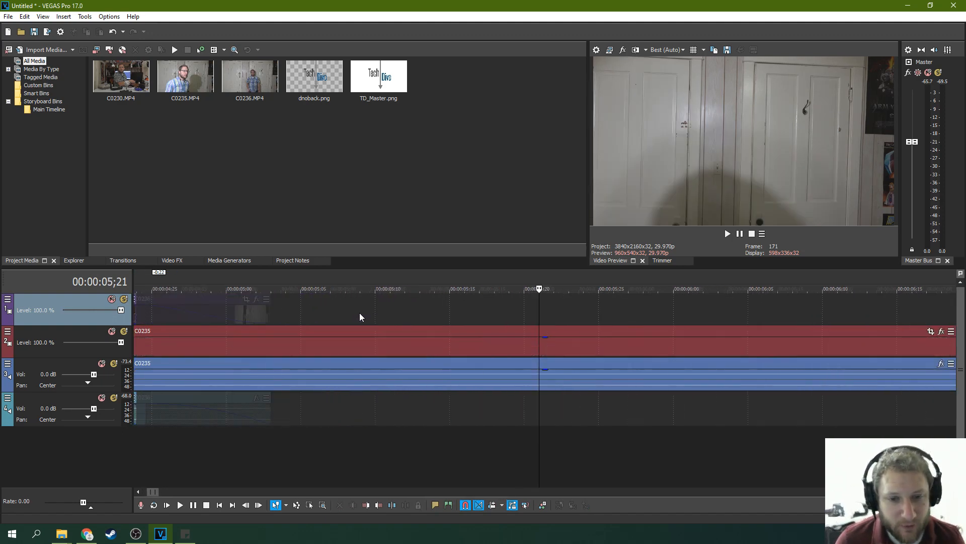
{"action": "scroll", "coordinate": [360, 312], "scroll_direction": "down", "scroll_amount": 8}
{"action": "scroll", "coordinate": [342, 327], "scroll_direction": "up", "scroll_amount": 3}
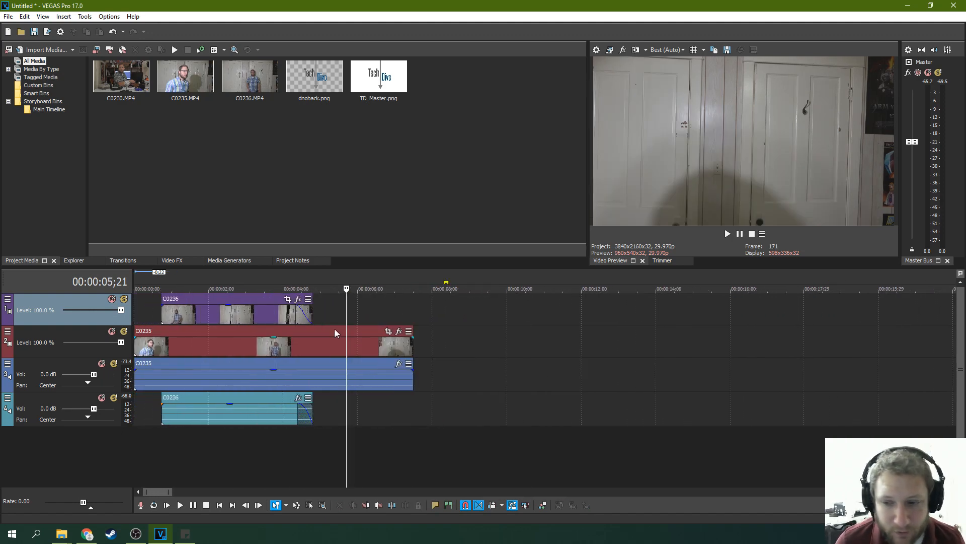
View the timeline with all tracks at reduced and enlarged heights.
{"action": "key", "text": "ctrl+shift+Down"}
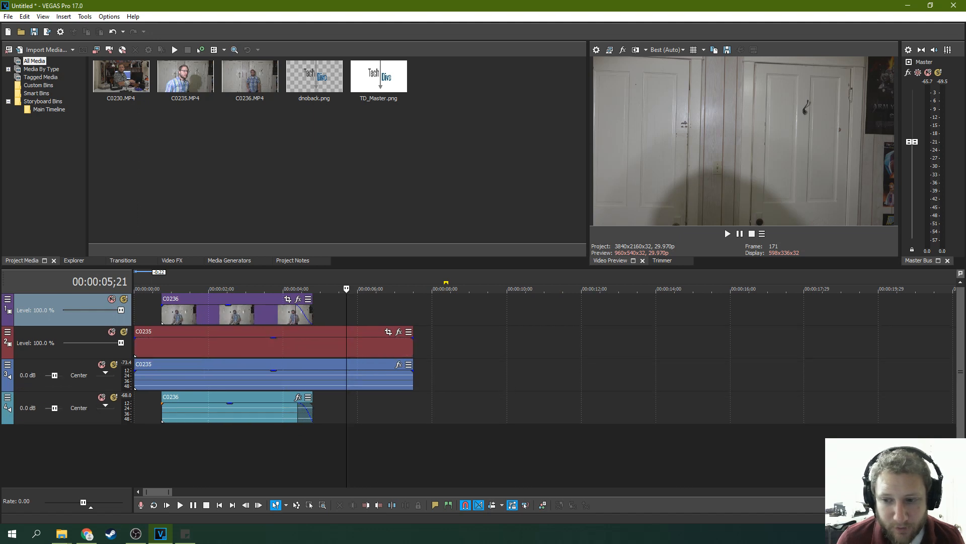
{"action": "key", "text": "ctrl+shift+Up"}
{"action": "key", "text": "ctrl+shift+Up"}
{"action": "key", "text": "ctrl+shift+Down"}
{"action": "key", "text": "ctrl+shift+Down"}
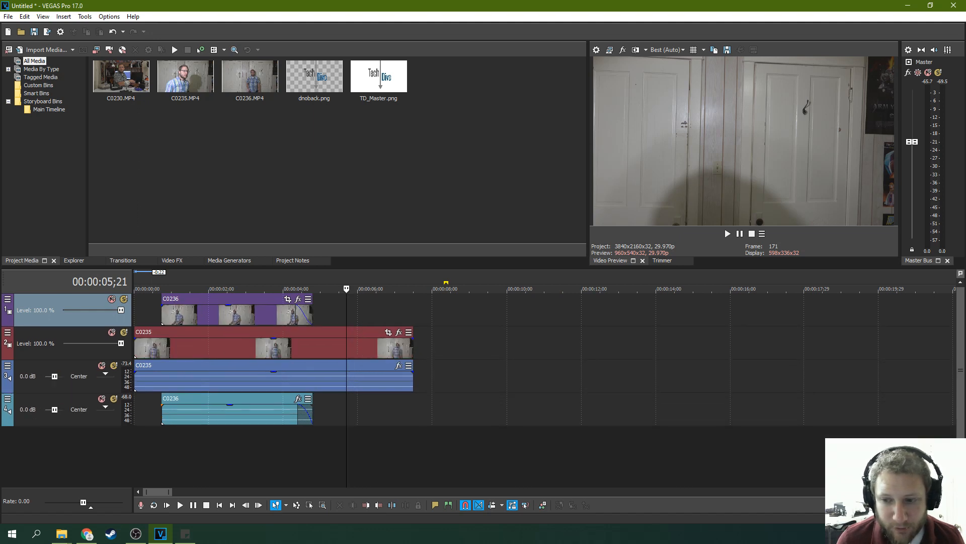
View the stacked clips at several horizontal zoom levels, ending slightly further zoomed out.
{"action": "key", "text": "Up"}
{"action": "key", "text": "Up"}
{"action": "key", "text": "Down"}
{"action": "key", "text": "Down"}
{"action": "key", "text": "Down"}
{"action": "key", "text": "Up"}
{"action": "key", "text": "Up"}
{"action": "key", "text": "Up"}
{"action": "key", "text": "Up"}
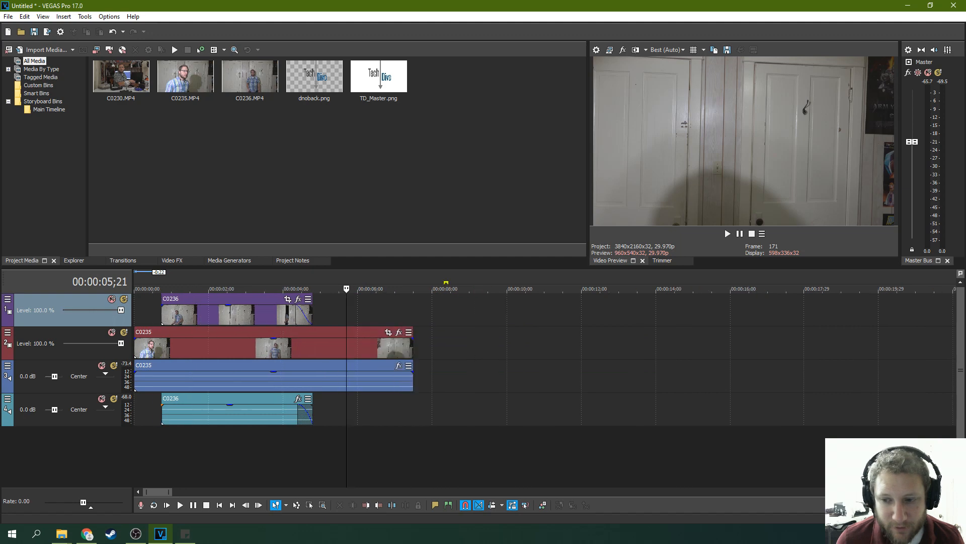
{"action": "key", "text": "Down"}
{"action": "key", "text": "Down"}
{"action": "key", "text": "Down"}
{"action": "key", "text": "Down"}
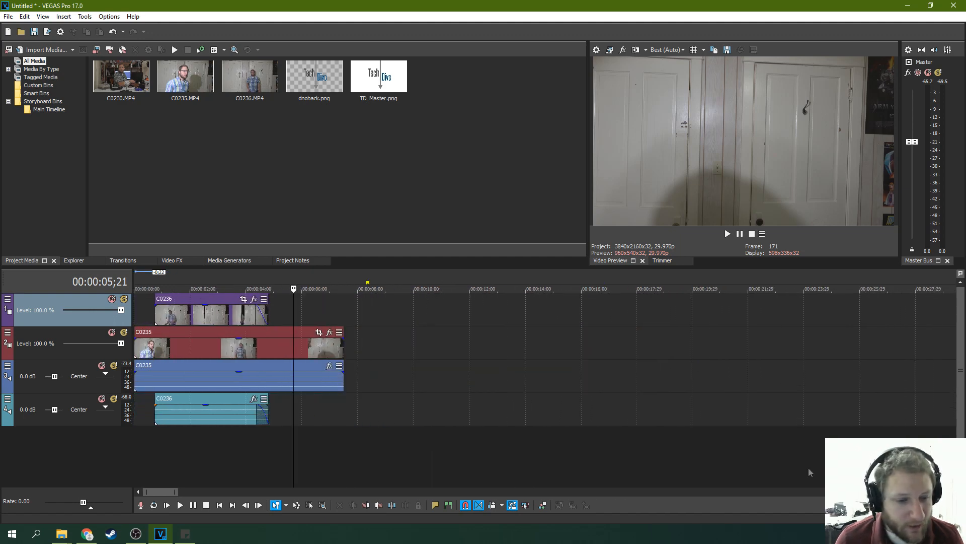
Select the video and audio events of both C0235 and C0236 with the Selection Edit Tool.
{"action": "left_click", "coordinate": [309, 505]}
{"action": "left_click_drag", "start_coordinate": [184, 327], "coordinate": [246, 402]}
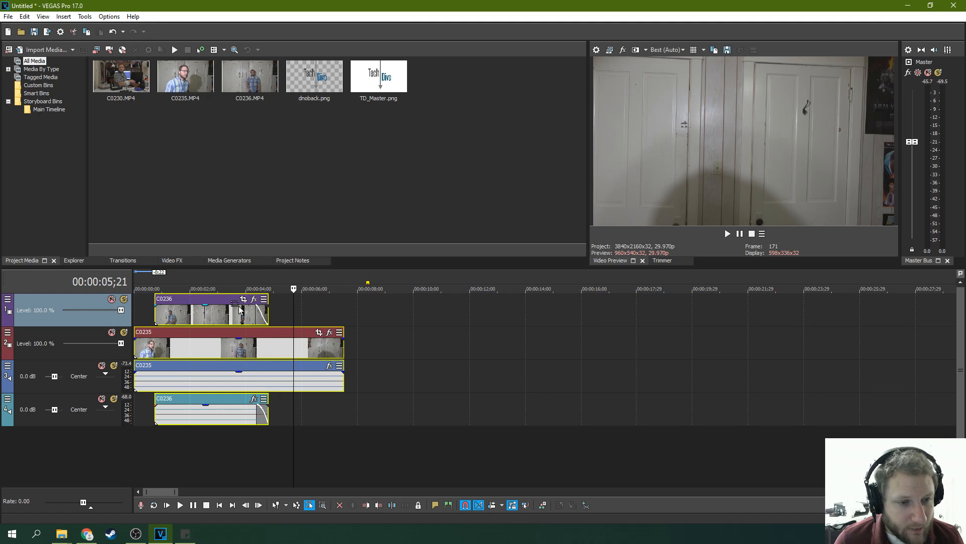
View the timeline at full length and closer in with the Zoom Edit Tool, and leave the tool.
{"action": "left_click", "coordinate": [323, 504]}
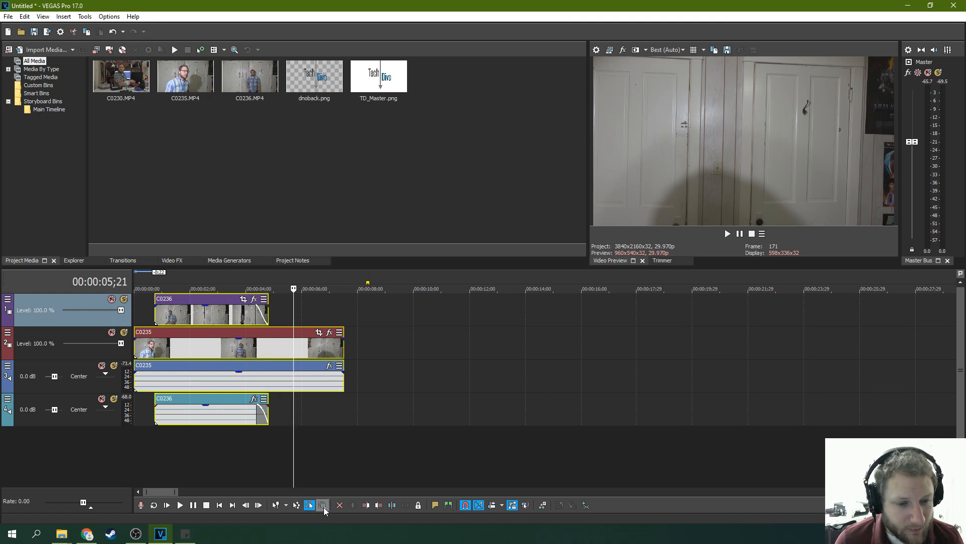
{"action": "left_click", "coordinate": [269, 352]}
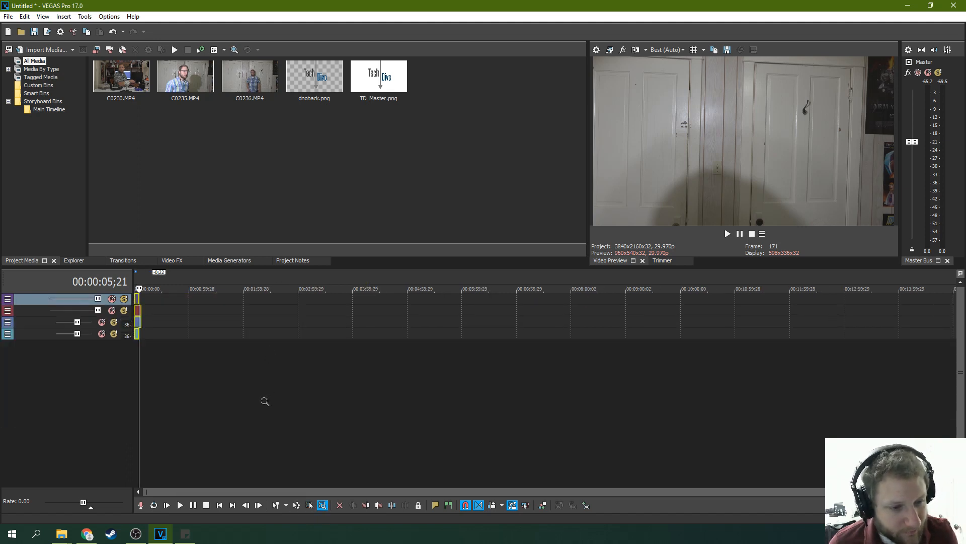
{"action": "scroll", "coordinate": [225, 395], "scroll_direction": "up", "scroll_amount": 3}
{"action": "scroll", "coordinate": [225, 394], "scroll_direction": "up", "scroll_amount": 8}
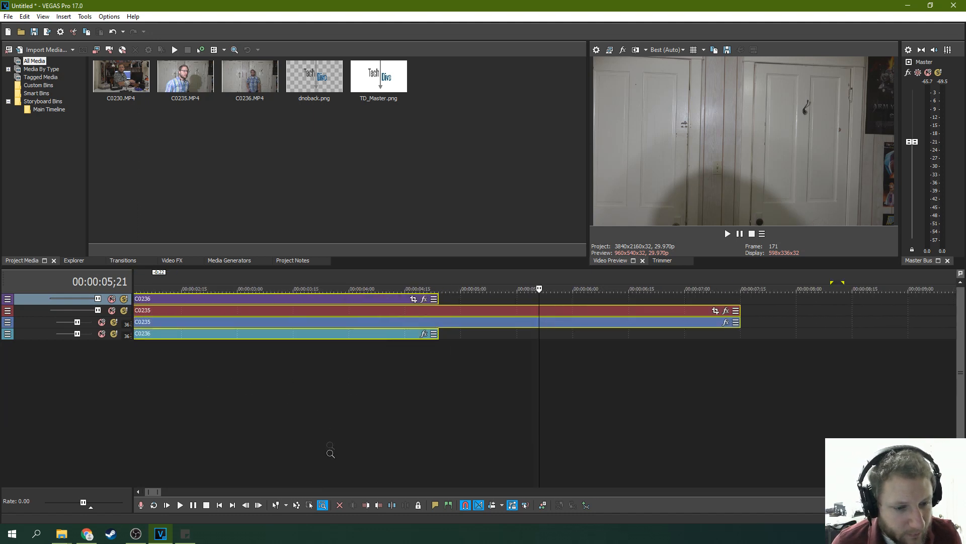
{"action": "right_click", "coordinate": [315, 318]}
{"action": "left_click", "coordinate": [299, 324]}
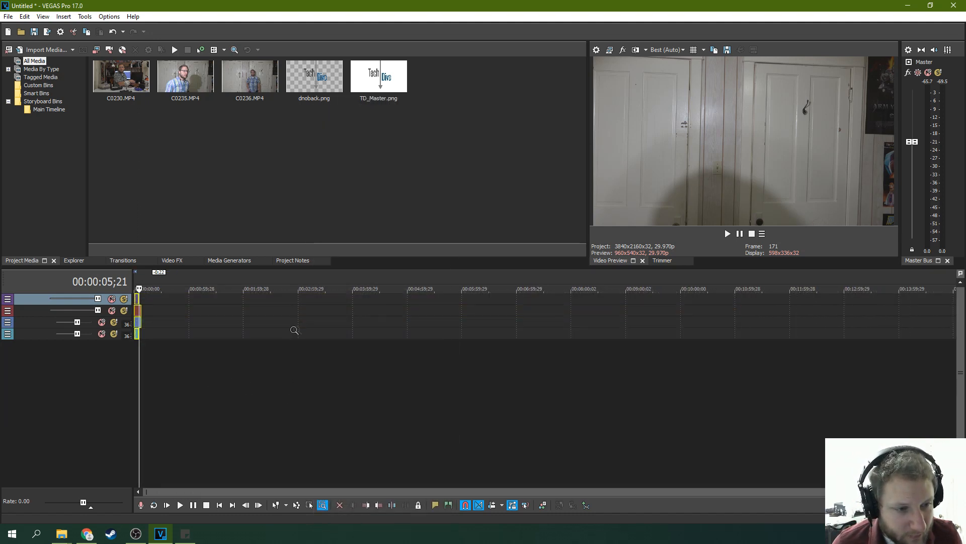
{"action": "scroll", "coordinate": [244, 335], "scroll_direction": "up", "scroll_amount": 3}
{"action": "scroll", "coordinate": [244, 335], "scroll_direction": "up", "scroll_amount": 5}
{"action": "left_click", "coordinate": [322, 505]}
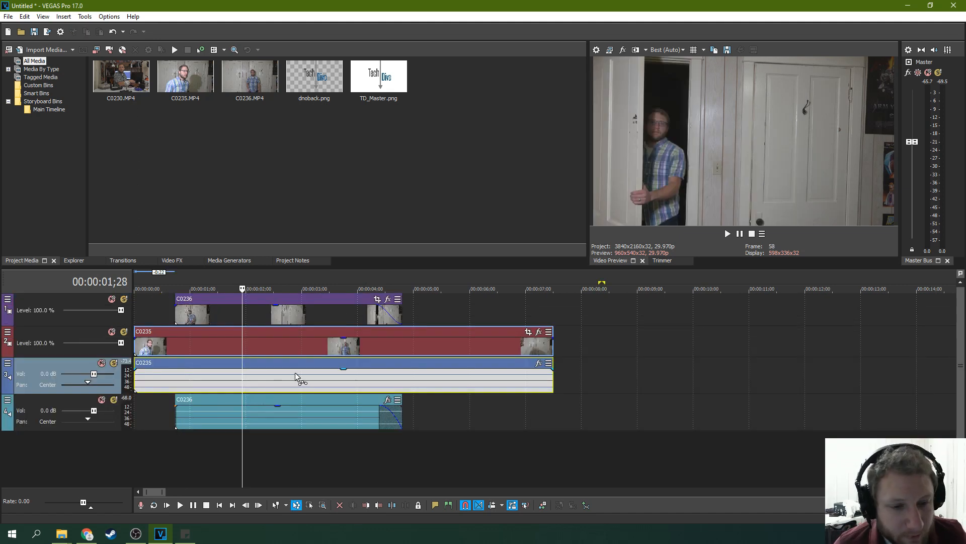
Try the Envelope Edit Tool on C0235's audio, and return to the Normal Edit Tool.
{"action": "left_click", "coordinate": [296, 505]}
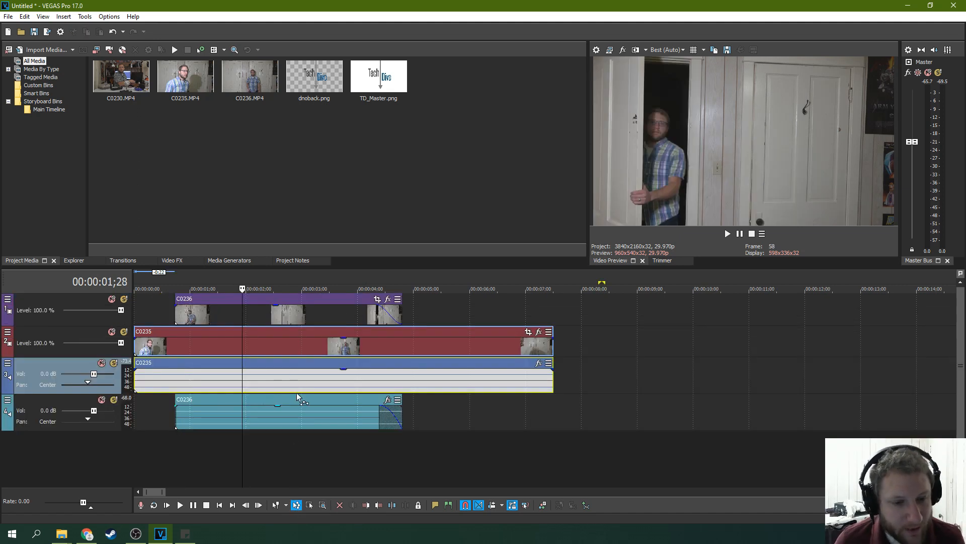
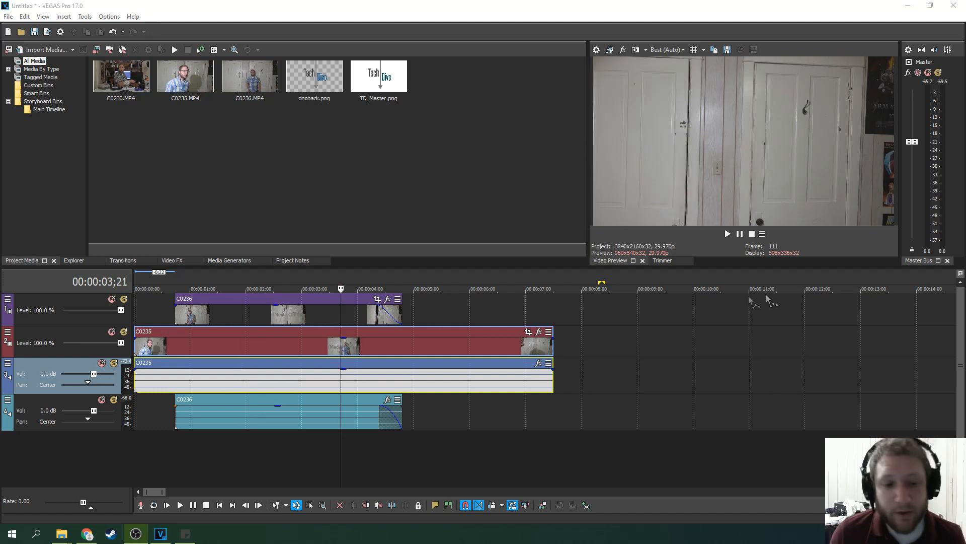
{"action": "left_click", "coordinate": [329, 372]}
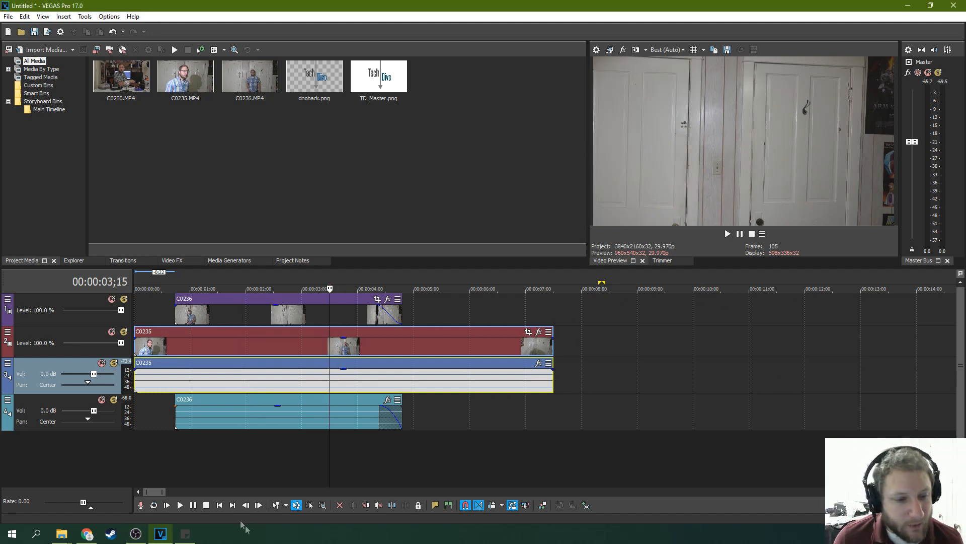
{"action": "left_click", "coordinate": [275, 505]}
Lower the volume of the audio track holding C0235 to -2.3 dB.
{"action": "mouse_move", "coordinate": [343, 369]}
{"action": "left_mouse_down"}
{"action": "mouse_move", "coordinate": [344, 384]}
{"action": "mouse_move", "coordinate": [344, 368]}
{"action": "left_mouse_up"}
{"action": "left_click_drag", "start_coordinate": [94, 373], "coordinate": [83, 373]}
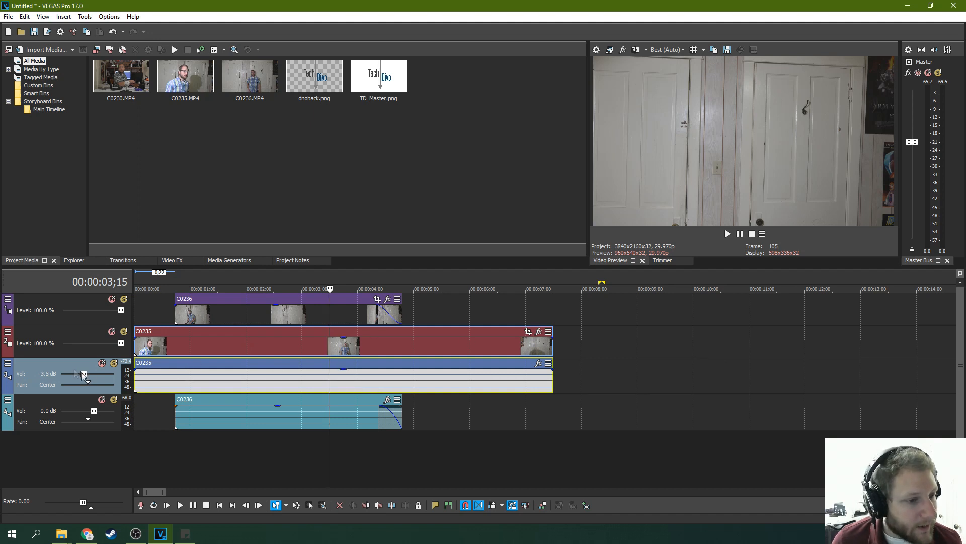
{"action": "mouse_move", "coordinate": [86, 373]}
{"action": "left_mouse_down"}
{"action": "mouse_move", "coordinate": [69, 372]}
{"action": "mouse_move", "coordinate": [91, 374]}
{"action": "left_mouse_up"}
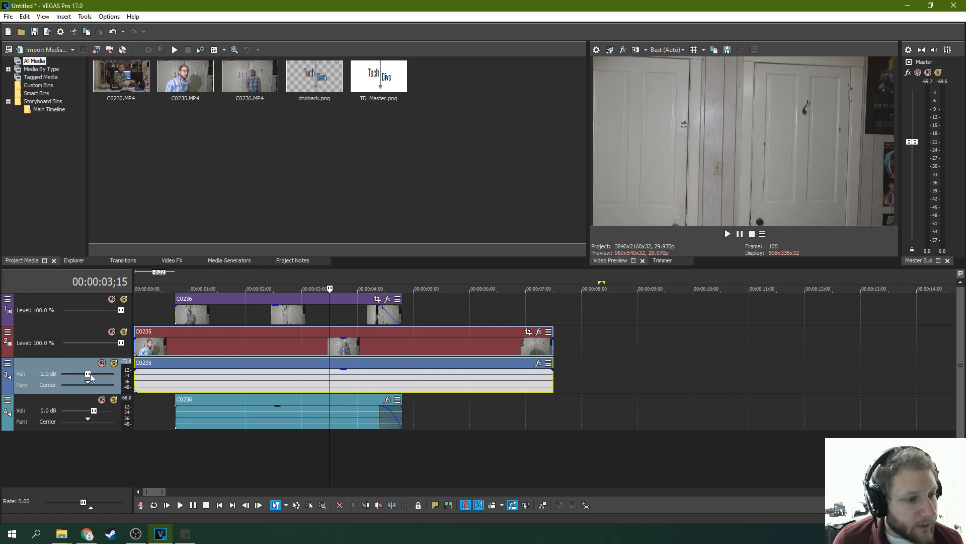
{"action": "left_click_drag", "start_coordinate": [87, 375], "coordinate": [87, 378]}
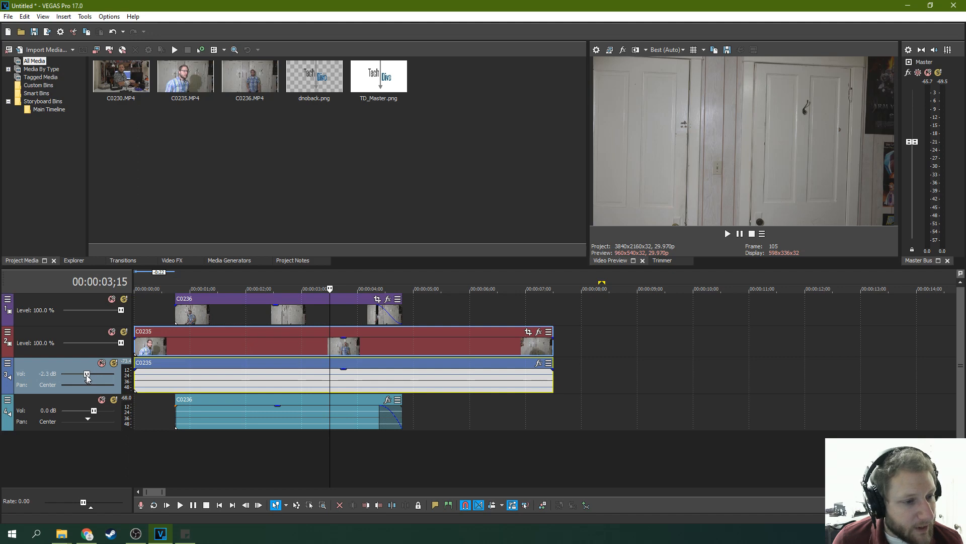
Open the Audio Event FX plug-in chooser for C0235's audio event at 00:00:01;15.
{"action": "left_click", "coordinate": [218, 374]}
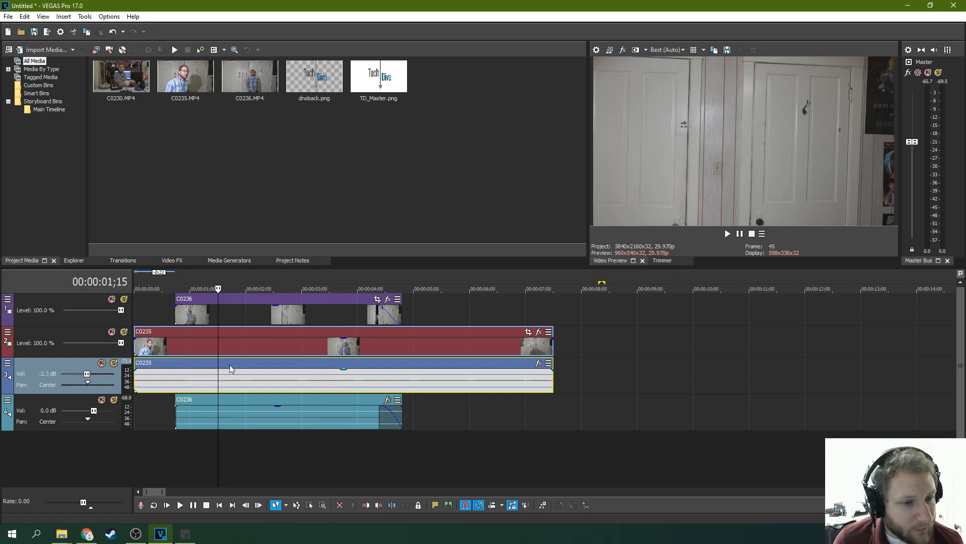
{"action": "right_click", "coordinate": [235, 365]}
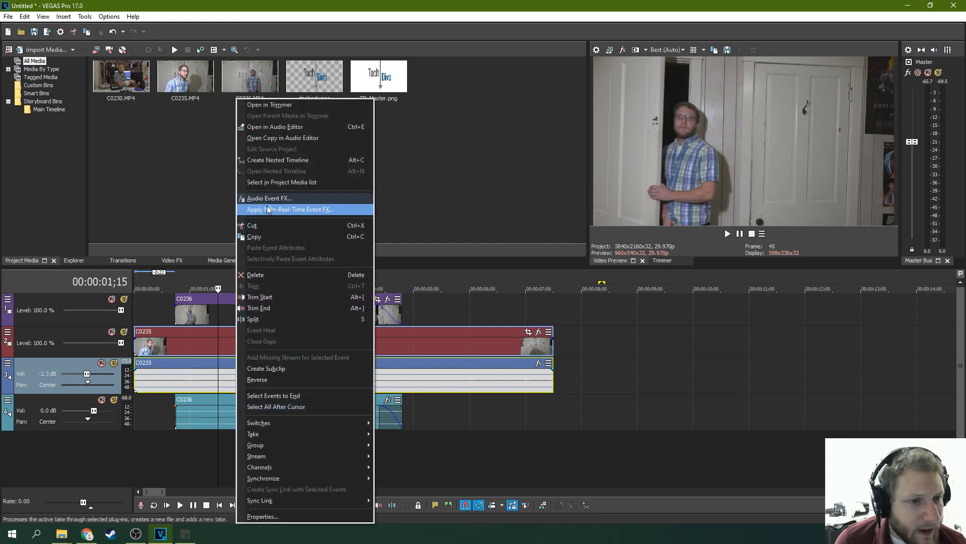
{"action": "left_click", "coordinate": [299, 198]}
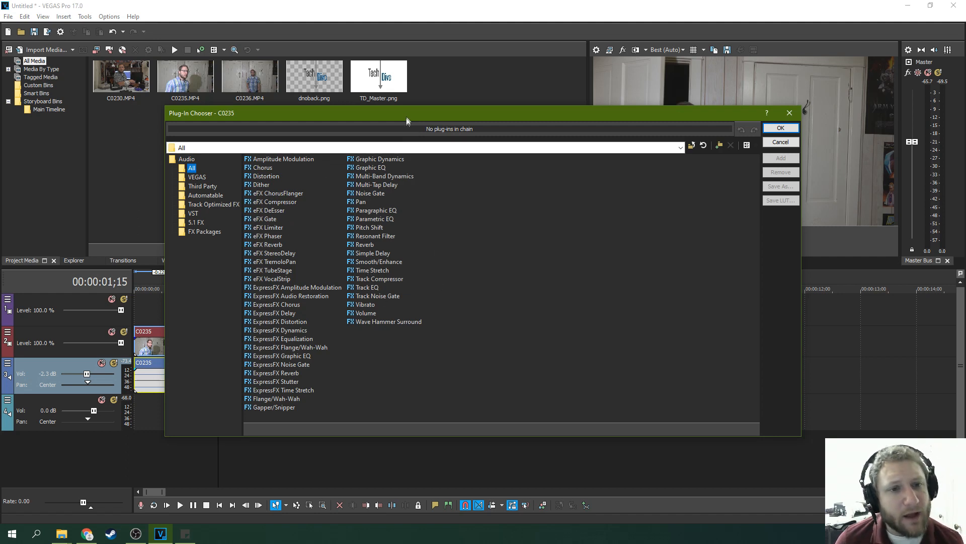
{"action": "left_click_drag", "start_coordinate": [405, 115], "coordinate": [448, 119]}
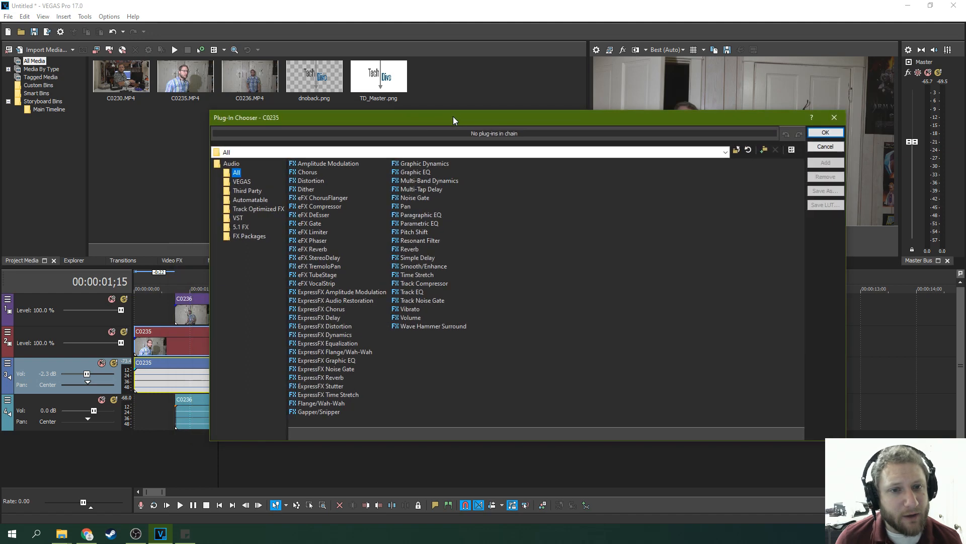
Look over the audio effects from Amplitude Modulation through Chorus, Distortion and Dither to eFX ChorusFlanger.
{"action": "left_click", "coordinate": [342, 164]}
{"action": "left_click", "coordinate": [313, 173]}
{"action": "left_click", "coordinate": [319, 180]}
{"action": "left_click", "coordinate": [310, 190]}
{"action": "left_click", "coordinate": [330, 199]}
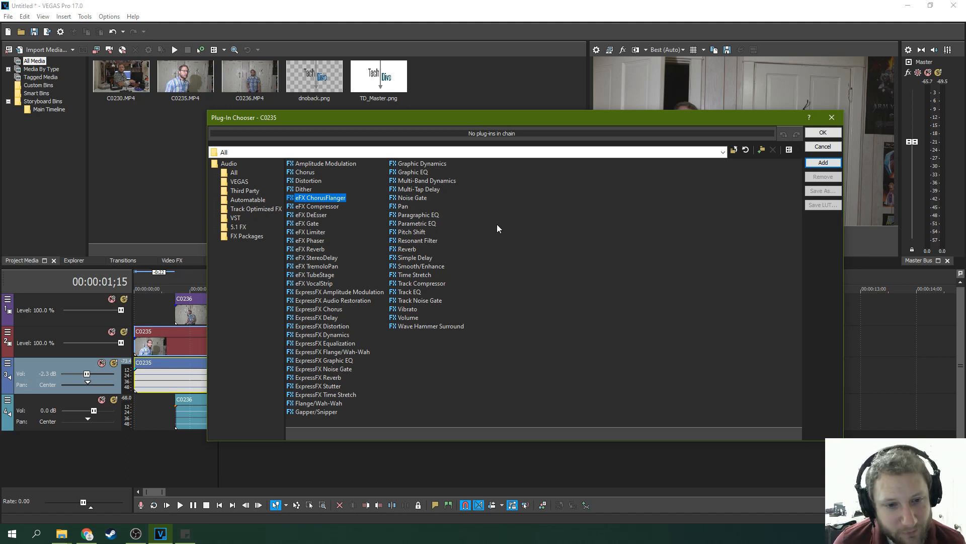
Examine the Volume, Vibrato, Track EQ, Track Compressor and Pan effects, as well as the ExpressFX entries.
{"action": "left_click", "coordinate": [462, 228]}
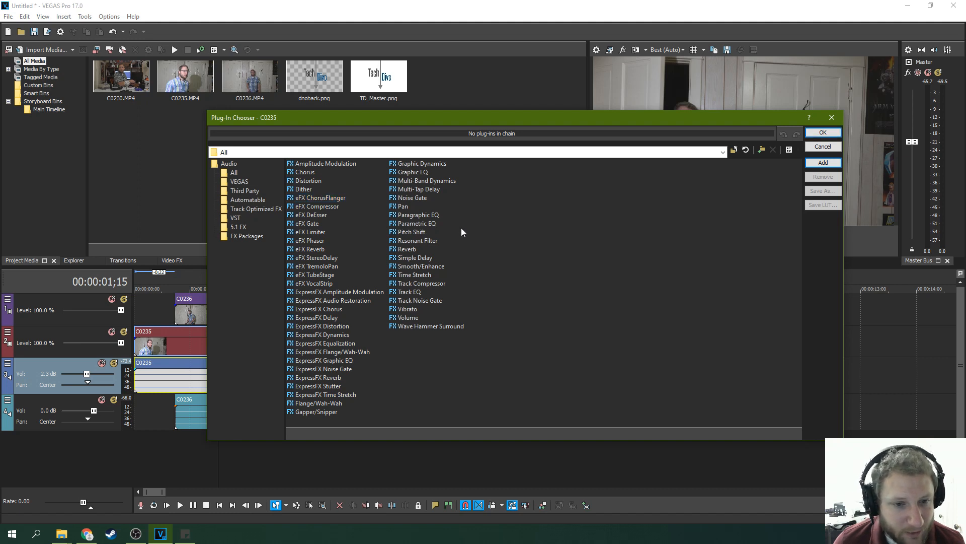
{"action": "left_click", "coordinate": [408, 318]}
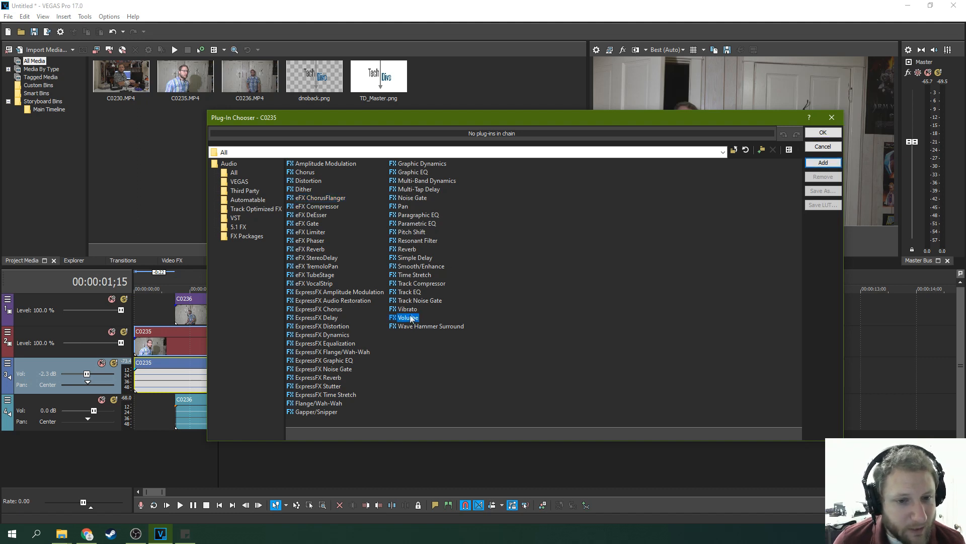
{"action": "left_click", "coordinate": [418, 309]}
{"action": "left_click", "coordinate": [421, 293]}
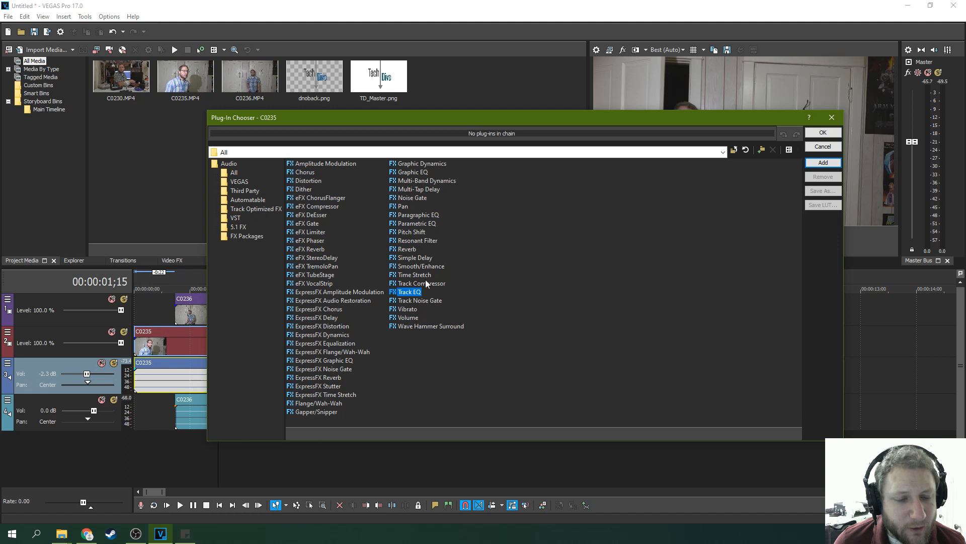
{"action": "left_click", "coordinate": [436, 283]}
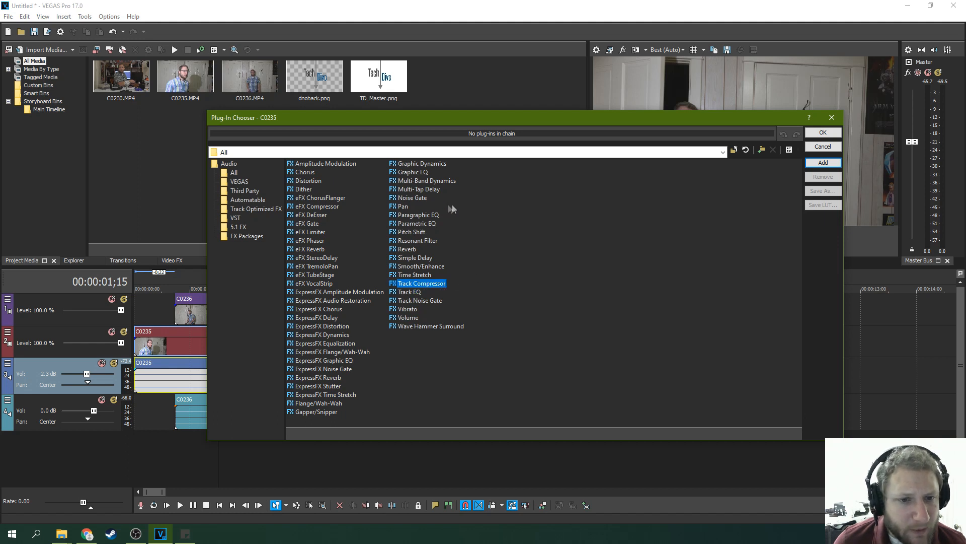
{"action": "left_click", "coordinate": [406, 208]}
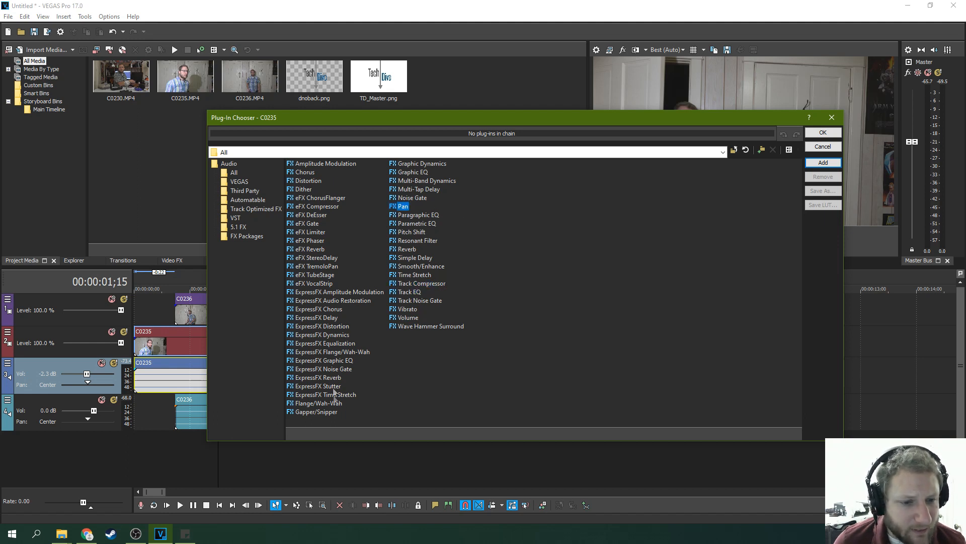
{"action": "left_click", "coordinate": [336, 371]}
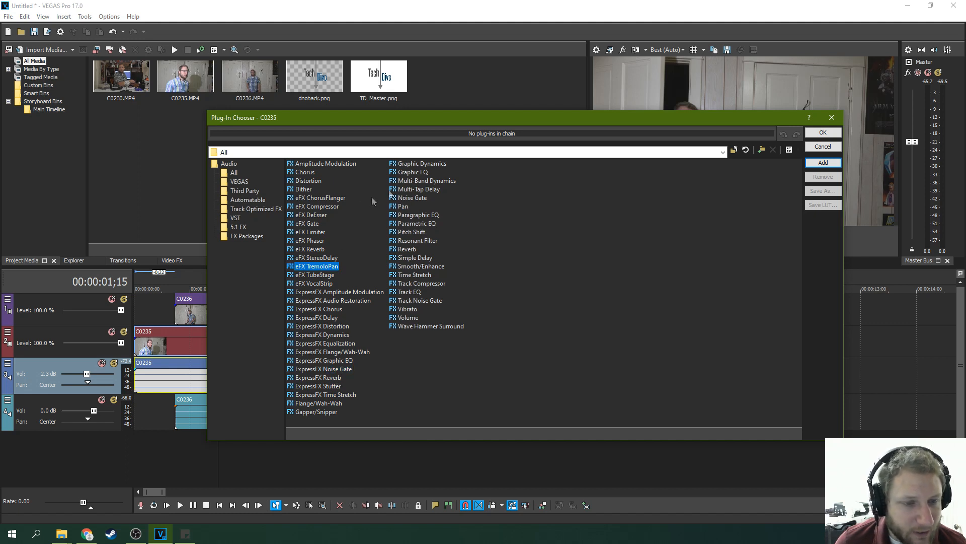
Review further effects offered for the event, including Multi-Tap Delay, Chorus, Pitch Shift, Multi-Band Dynamics, Time Stretch and Noise Gate.
{"action": "left_click", "coordinate": [405, 190]}
{"action": "left_click", "coordinate": [310, 173]}
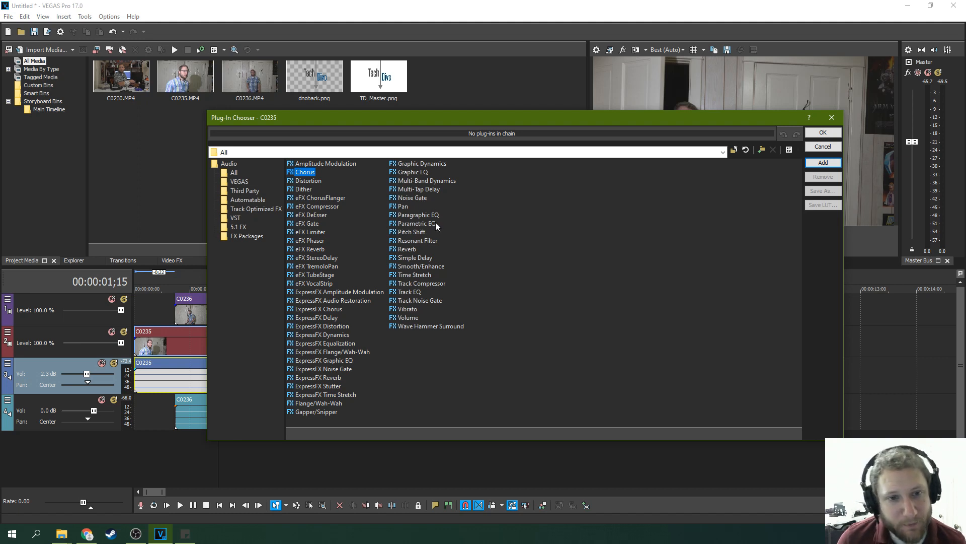
{"action": "left_click", "coordinate": [424, 232]}
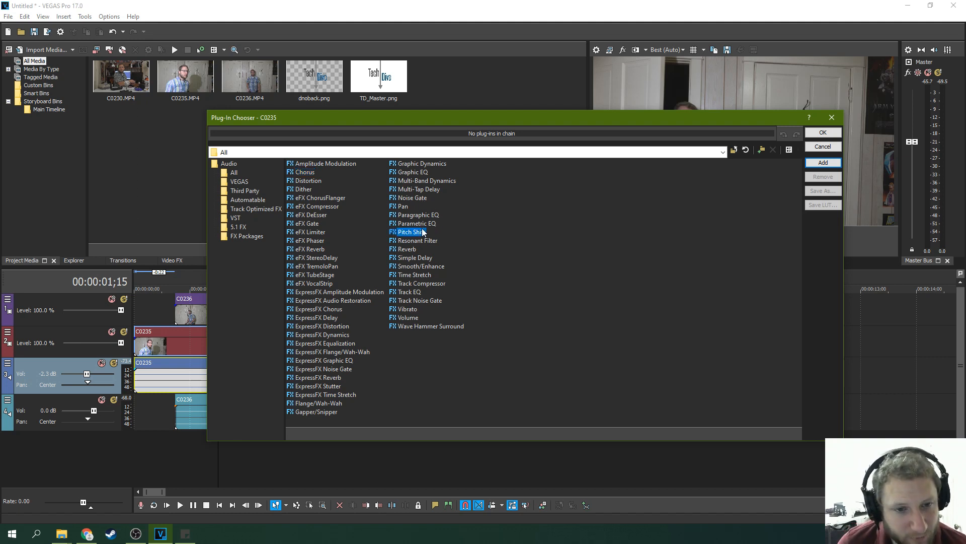
{"action": "left_click", "coordinate": [308, 173]}
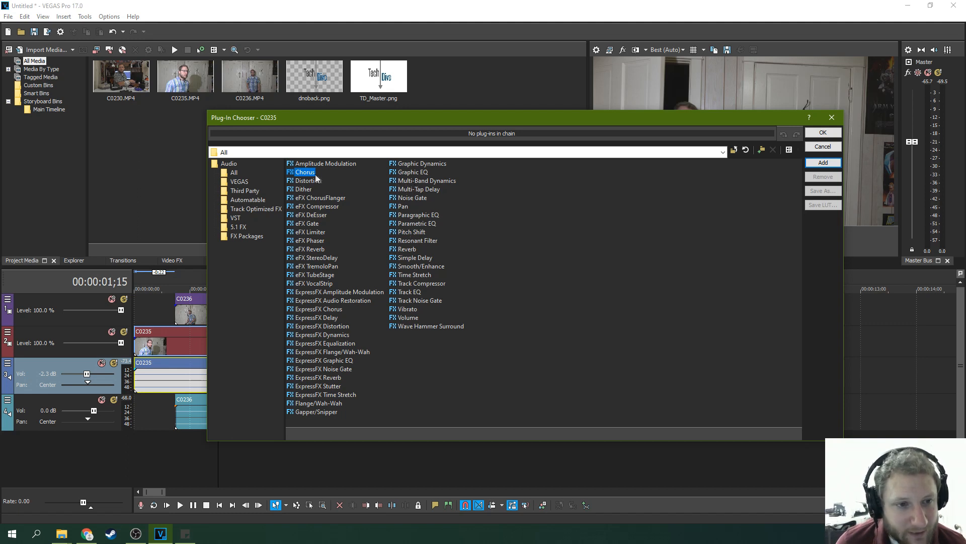
{"action": "left_click", "coordinate": [415, 181]}
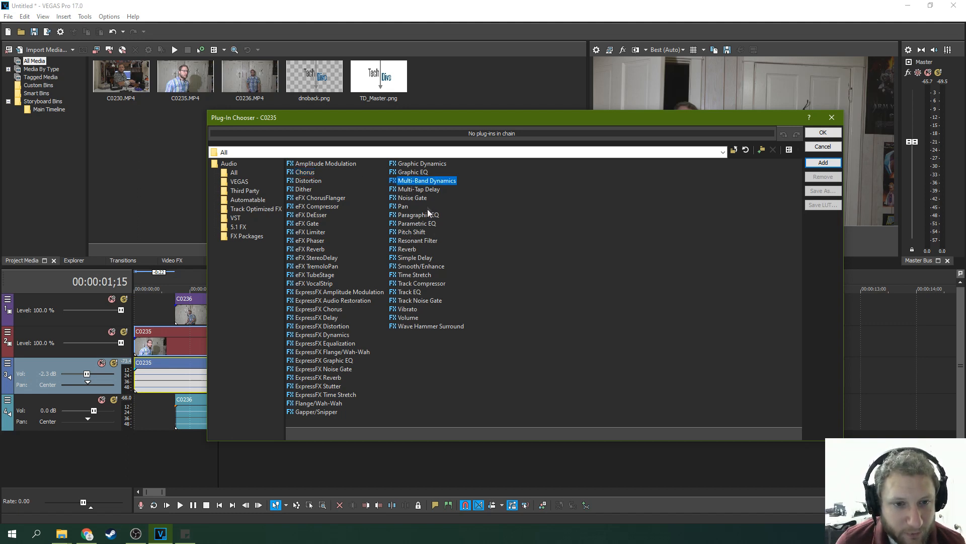
{"action": "left_click", "coordinate": [426, 233]}
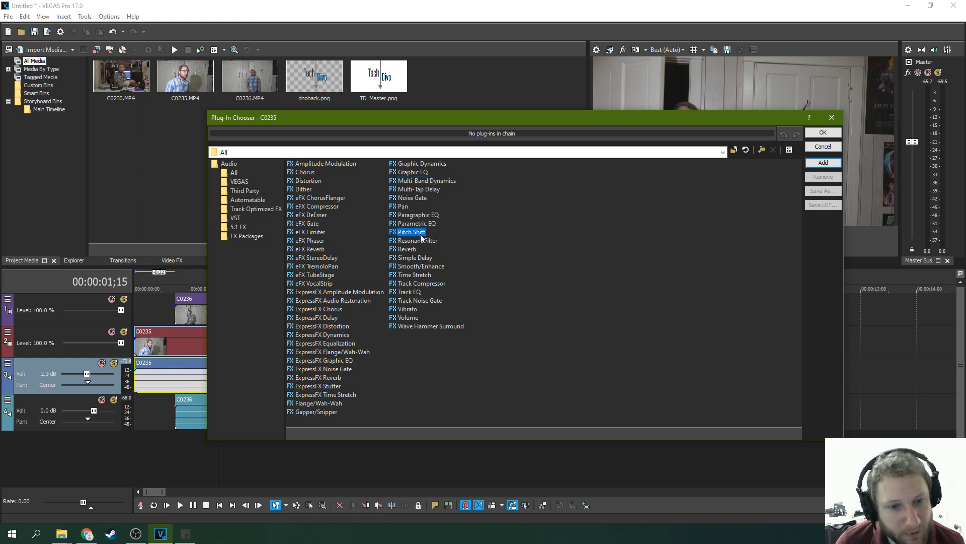
{"action": "left_click", "coordinate": [419, 309]}
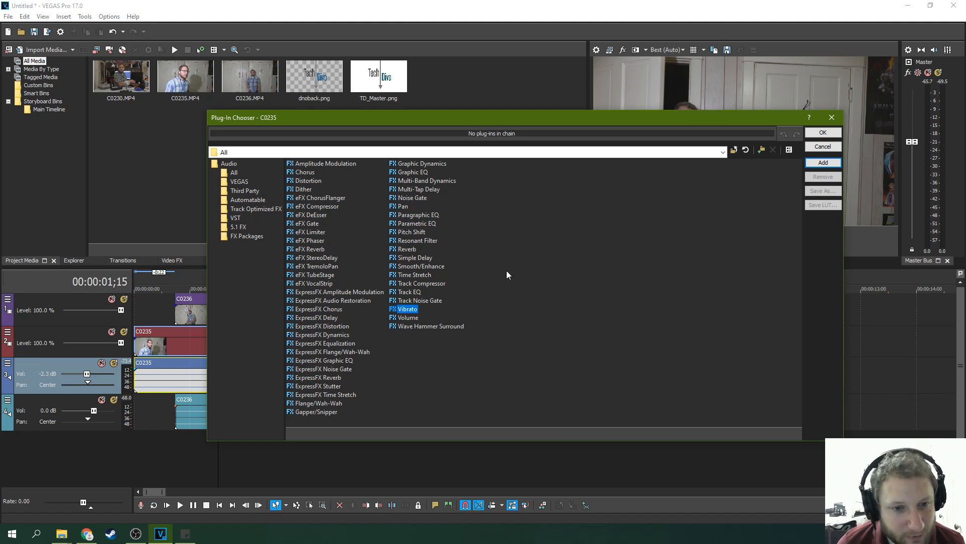
{"action": "left_click", "coordinate": [429, 276]}
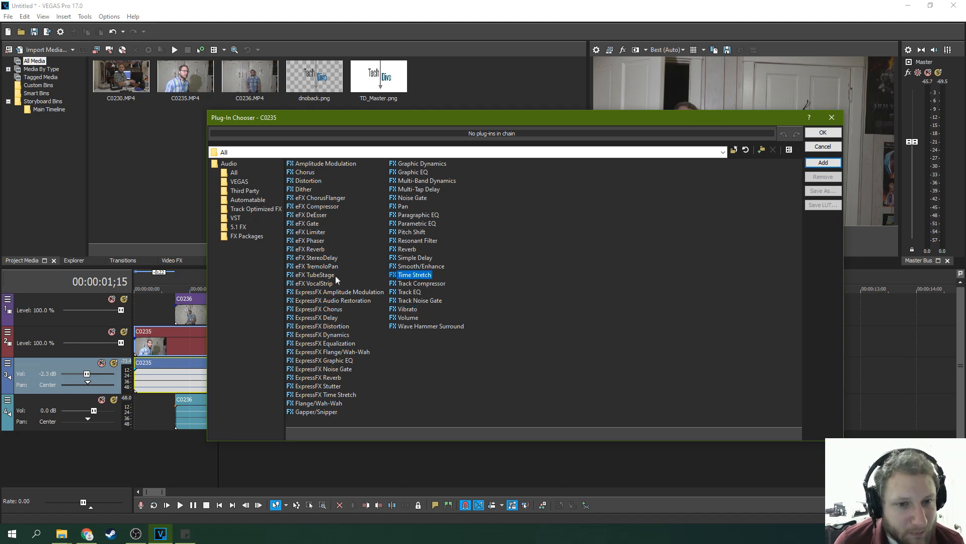
{"action": "left_click", "coordinate": [414, 199]}
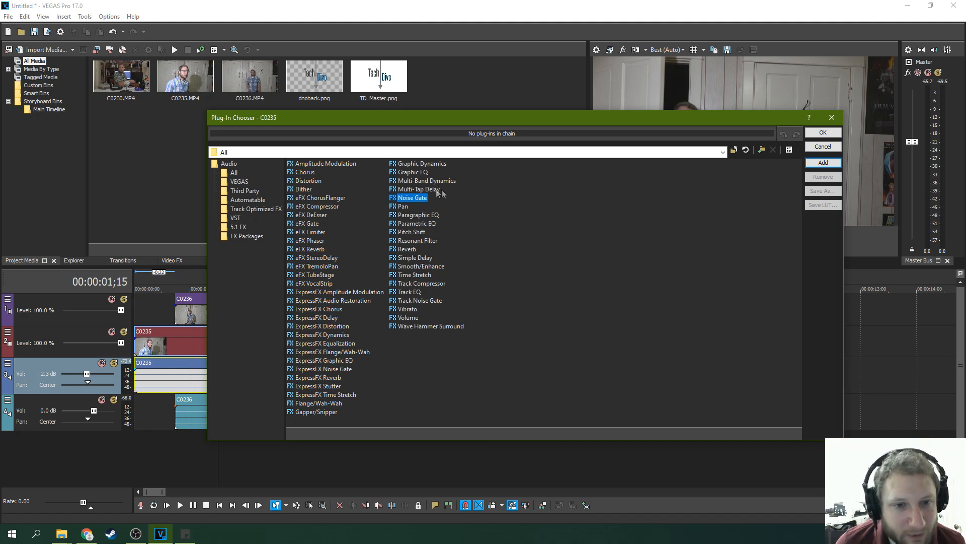
{"action": "left_click", "coordinate": [406, 207]}
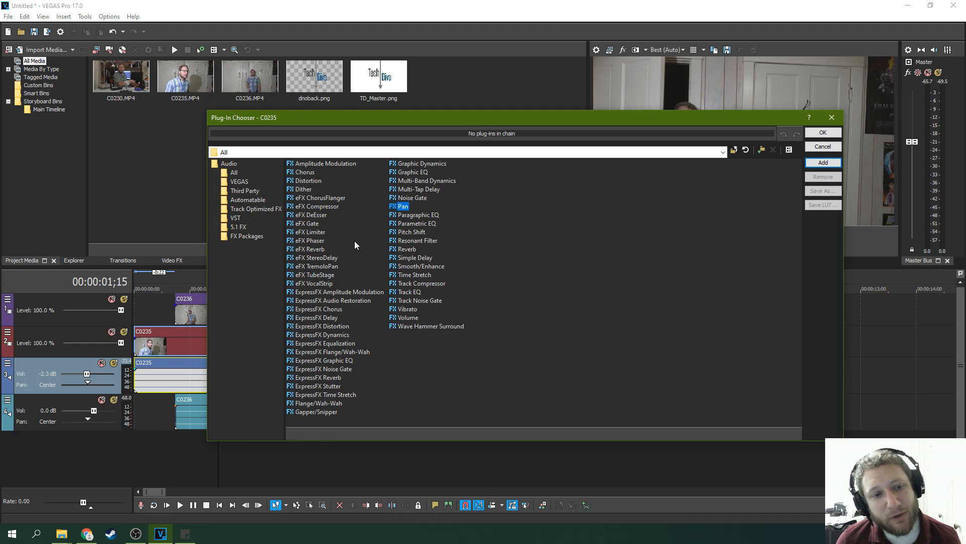
Browse the 5.1 FX, Audio and All plug-in folders without adding an effect to the event.
{"action": "left_click", "coordinate": [239, 227]}
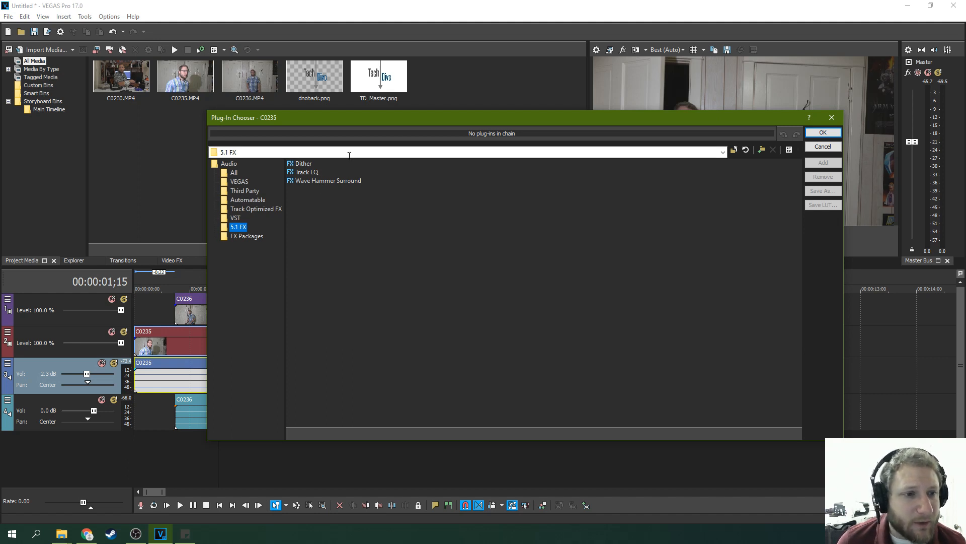
{"action": "left_click", "coordinate": [220, 165]}
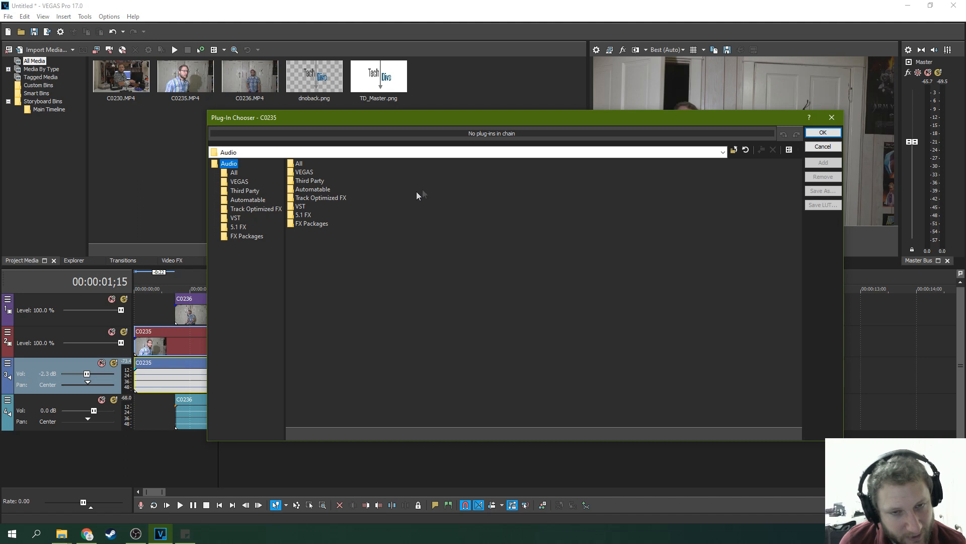
{"action": "left_click", "coordinate": [722, 152]}
{"action": "left_click", "coordinate": [724, 152]}
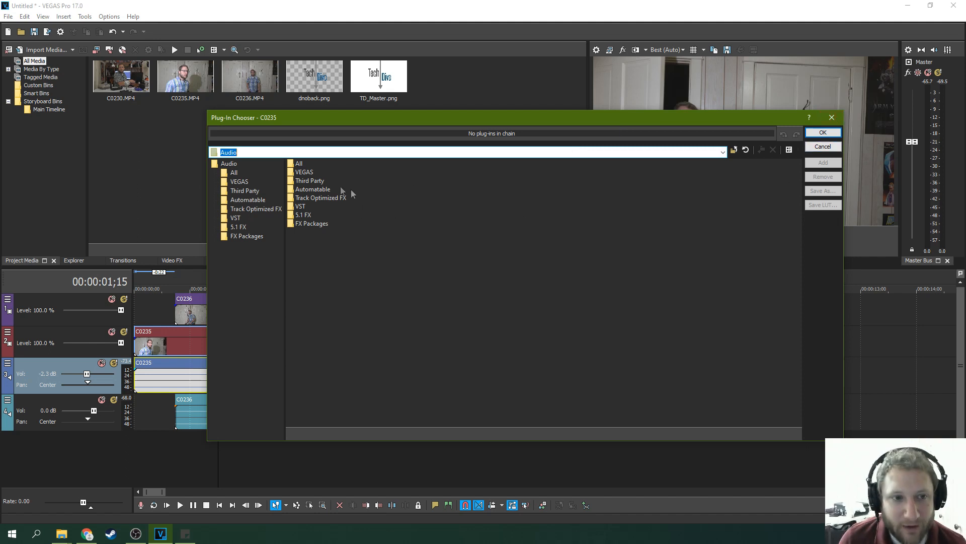
{"action": "left_click", "coordinate": [295, 164]}
{"action": "double_click", "coordinate": [293, 164]}
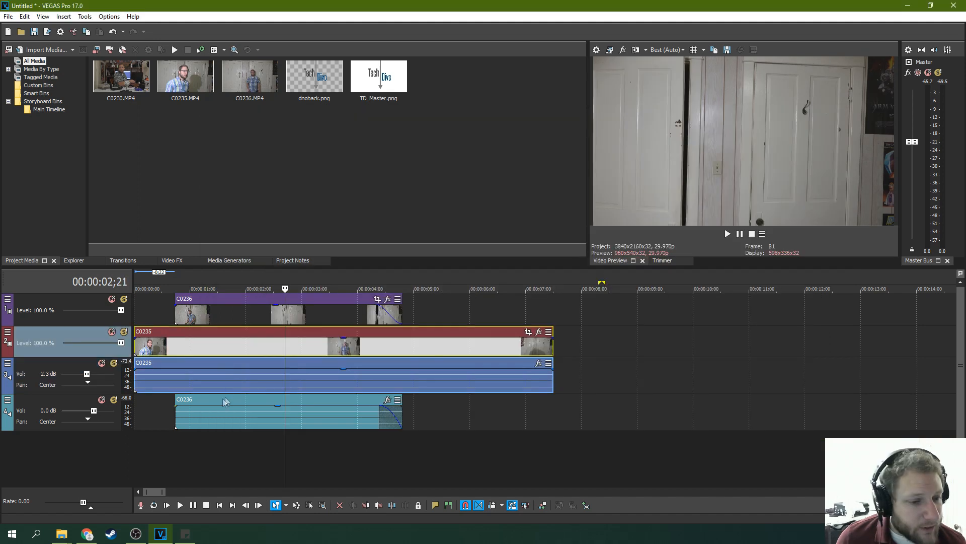
Select the C0236 audio event, scrub the timeline forward with the rate control, and pause the preview.
{"action": "left_click", "coordinate": [210, 398]}
{"action": "left_click_drag", "start_coordinate": [83, 502], "coordinate": [90, 506]}
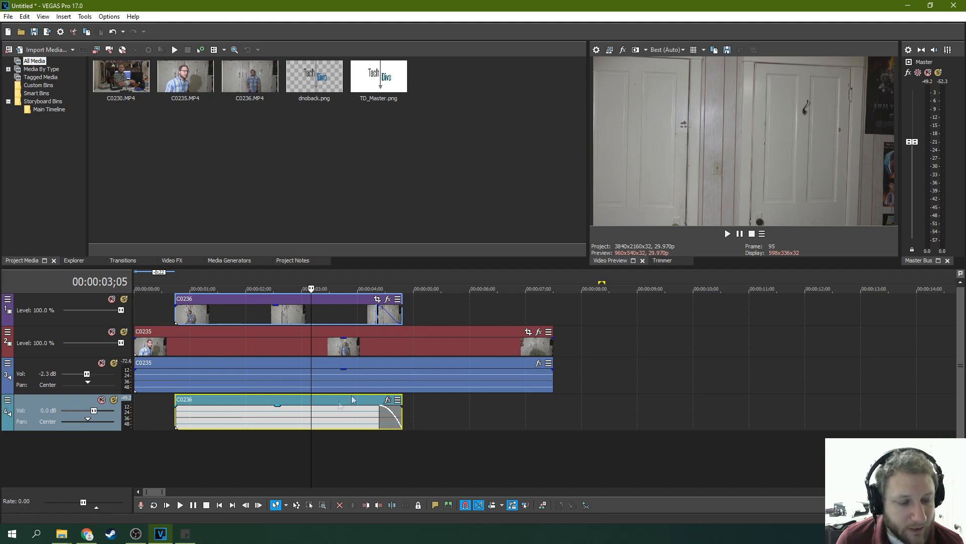
{"action": "left_click", "coordinate": [736, 235]}
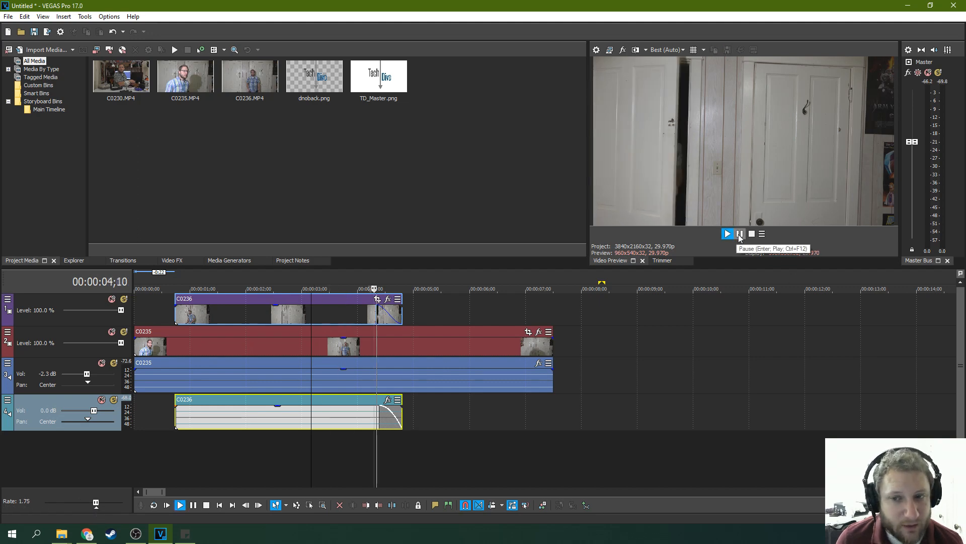
Select the C0235 audio event, set the scrub control's normal rate to 1.00, and widen the track header area.
{"action": "left_click", "coordinate": [225, 391]}
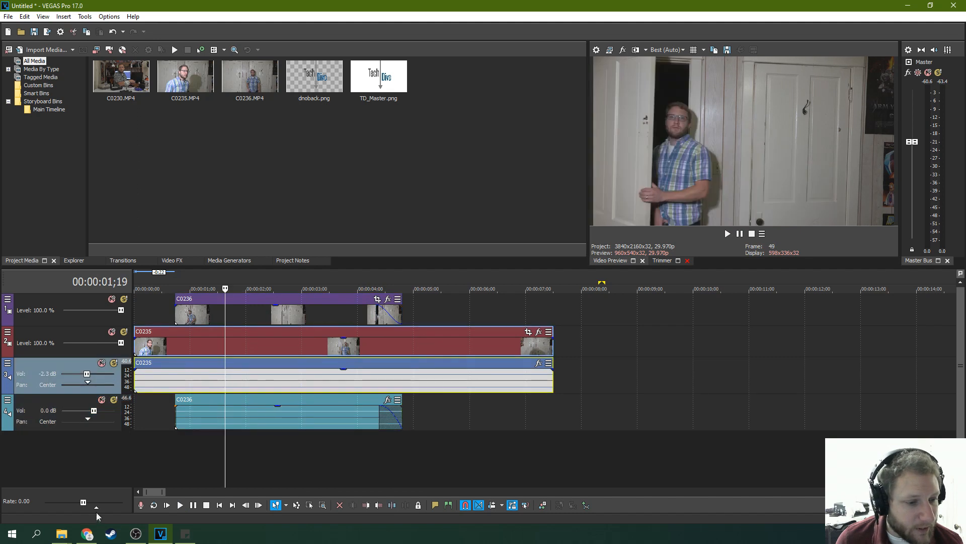
{"action": "mouse_move", "coordinate": [96, 507]}
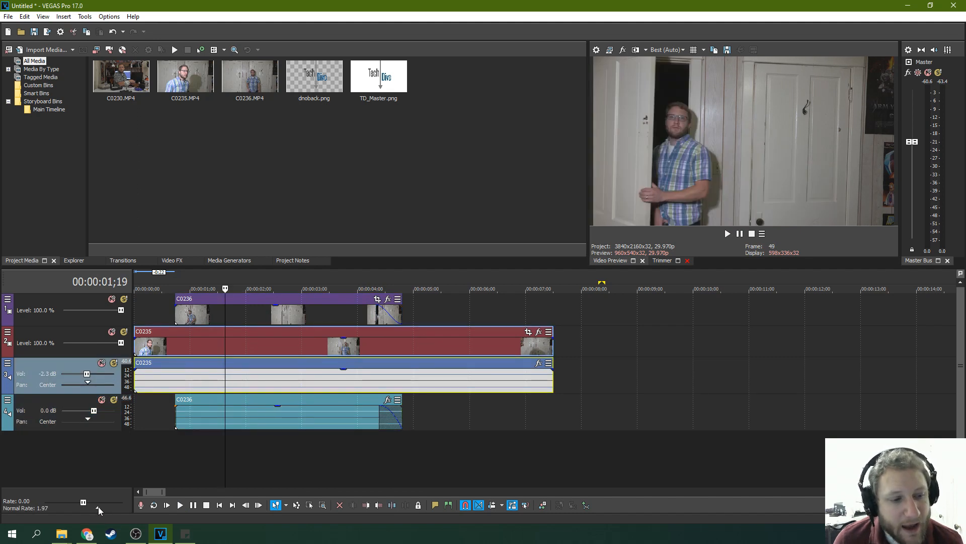
{"action": "left_click_drag", "start_coordinate": [99, 507], "coordinate": [96, 509]}
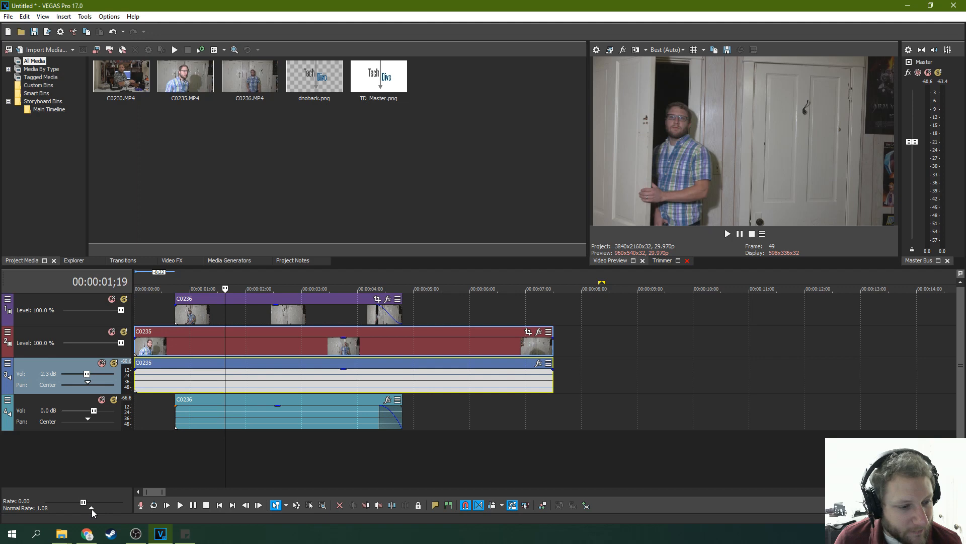
{"action": "left_click_drag", "start_coordinate": [134, 498], "coordinate": [146, 498]}
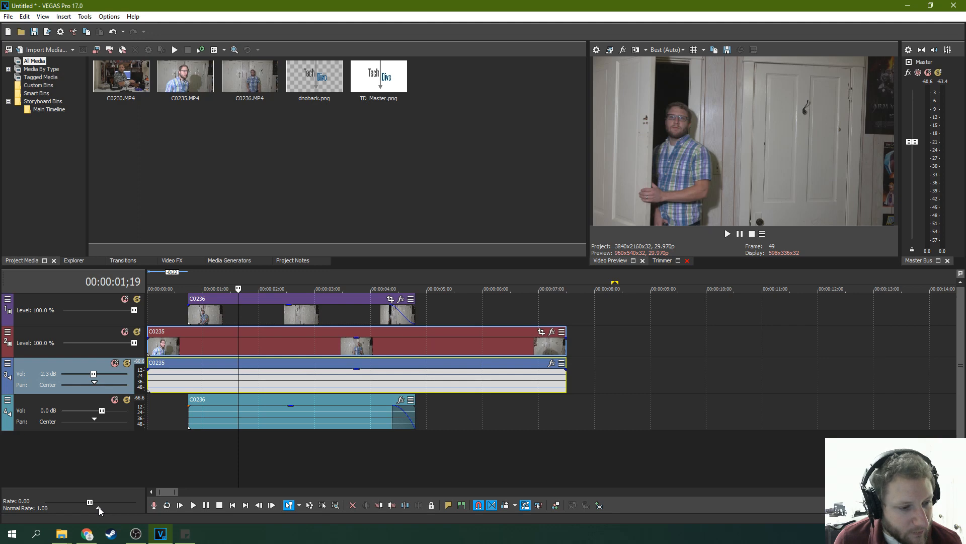
Play the timeline at a scrub rate of 0.93, raise the rate to 1.00, and pause the playback.
{"action": "double_click", "coordinate": [21, 503]}
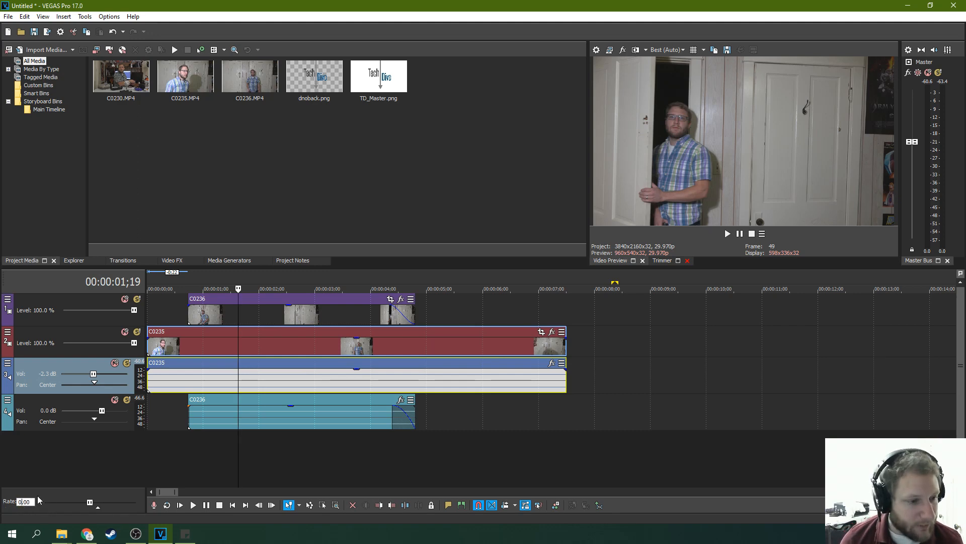
{"action": "type", "text": "0.93"}
{"action": "key", "text": "Return"}
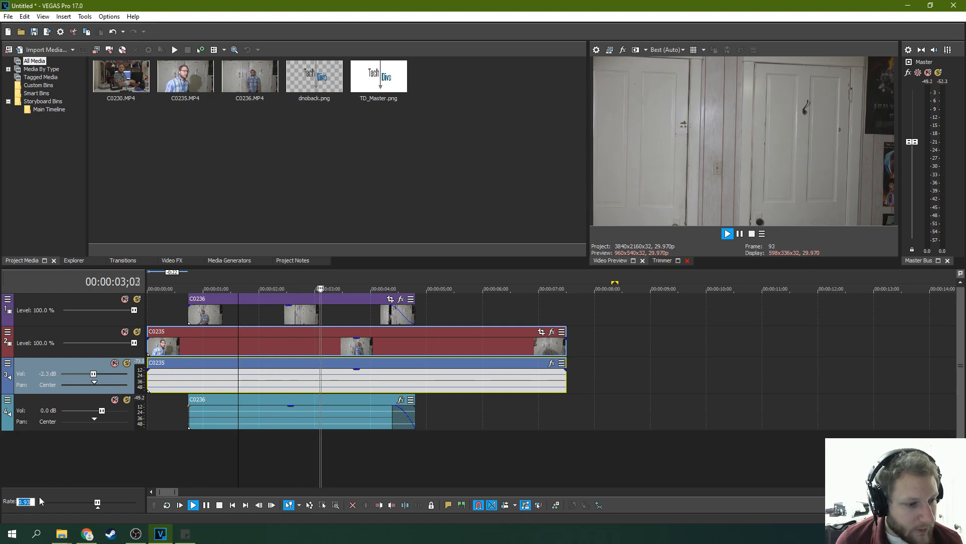
{"action": "type", "text": "1."}
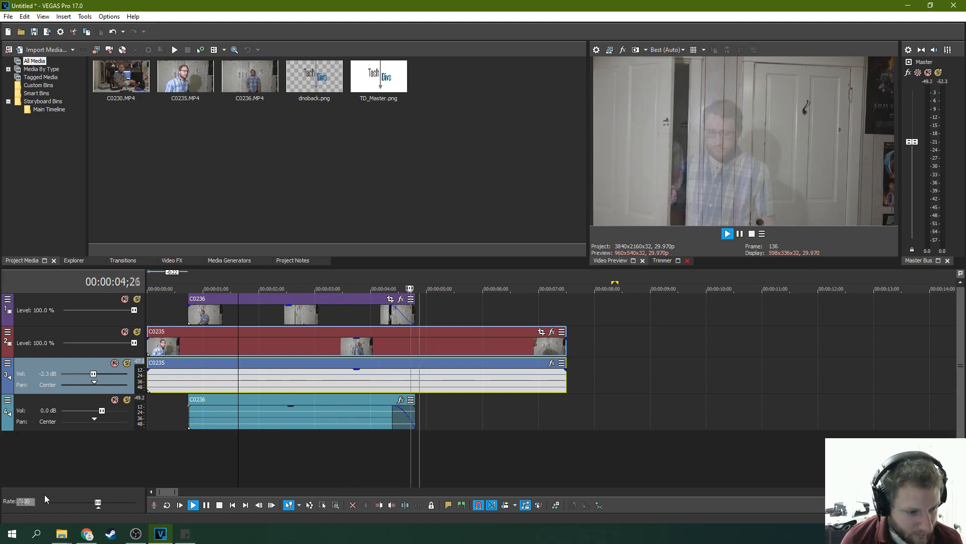
{"action": "key", "text": "Return"}
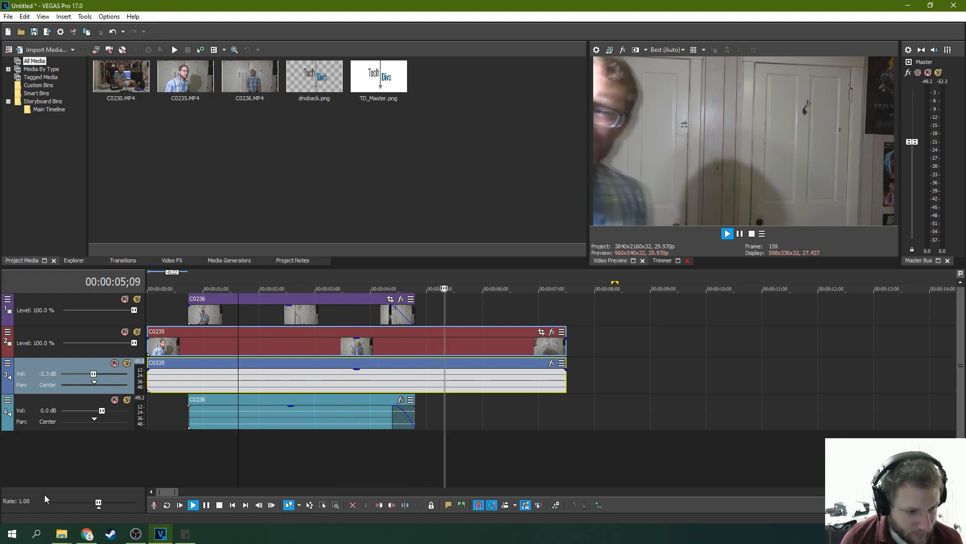
{"action": "left_click", "coordinate": [740, 234]}
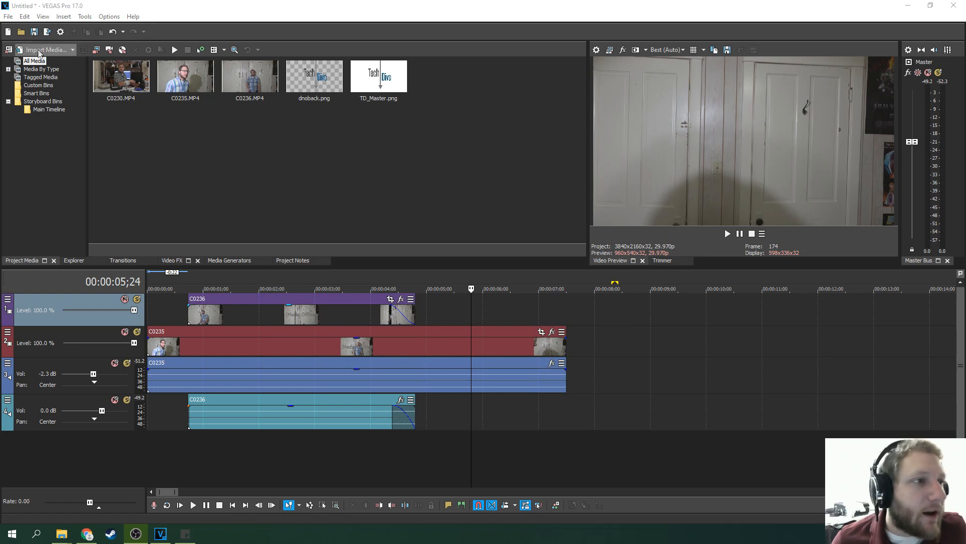
Insert a volume envelope on the audio track that holds C0235.
{"action": "left_click", "coordinate": [49, 19]}
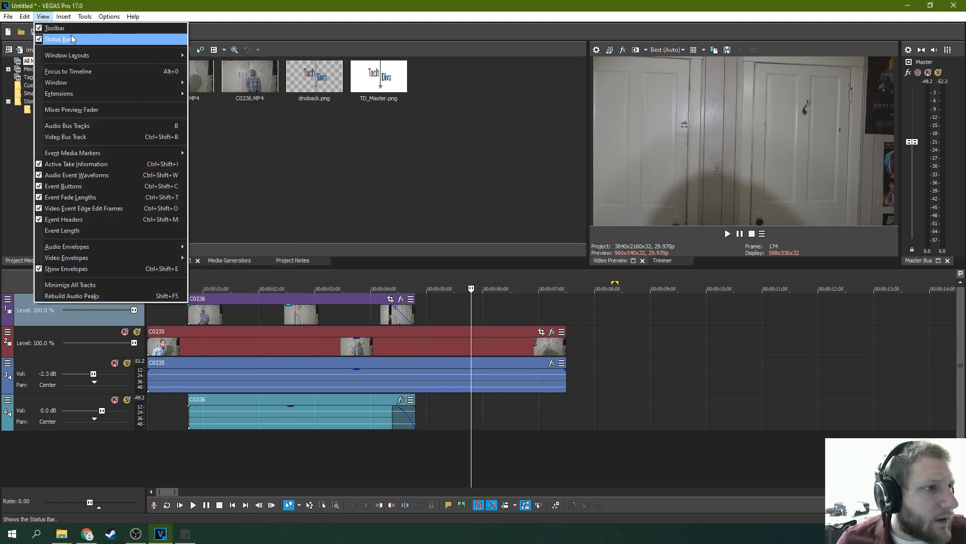
{"action": "mouse_move", "coordinate": [63, 17]}
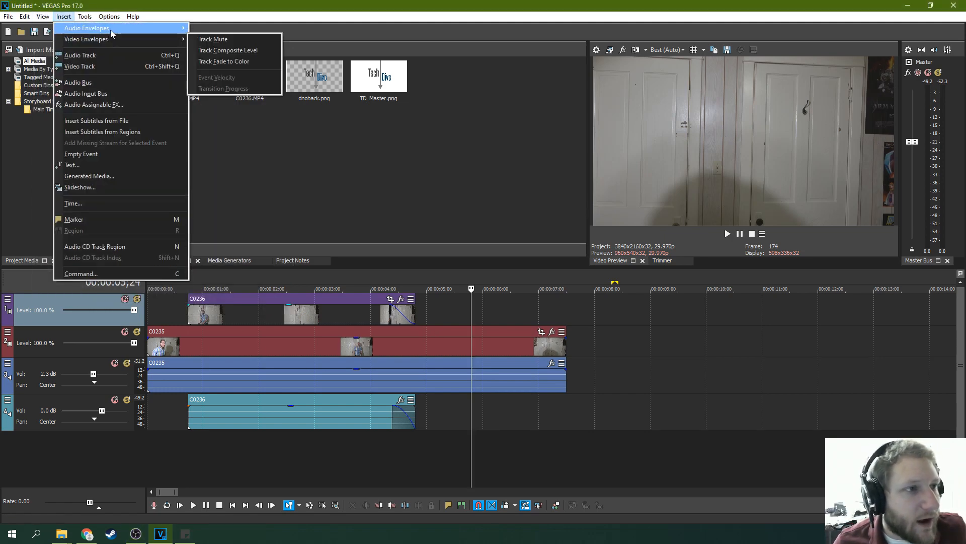
{"action": "mouse_move", "coordinate": [111, 34]}
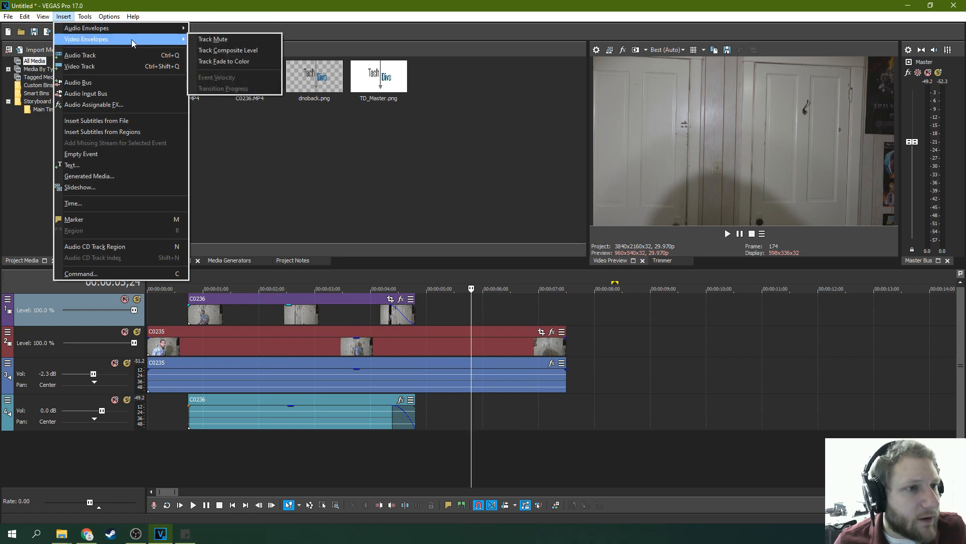
{"action": "left_click", "coordinate": [297, 368]}
{"action": "left_click", "coordinate": [63, 17]}
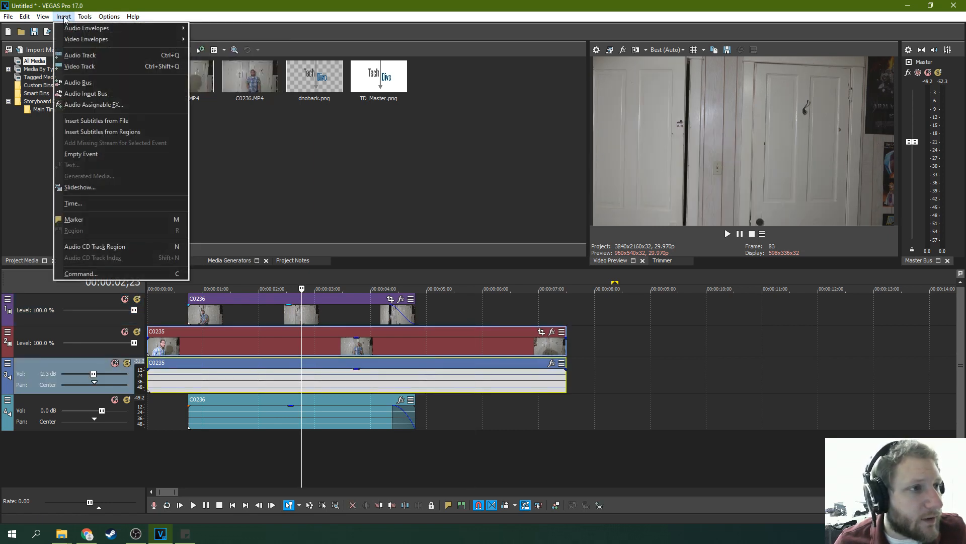
{"action": "mouse_move", "coordinate": [99, 32]}
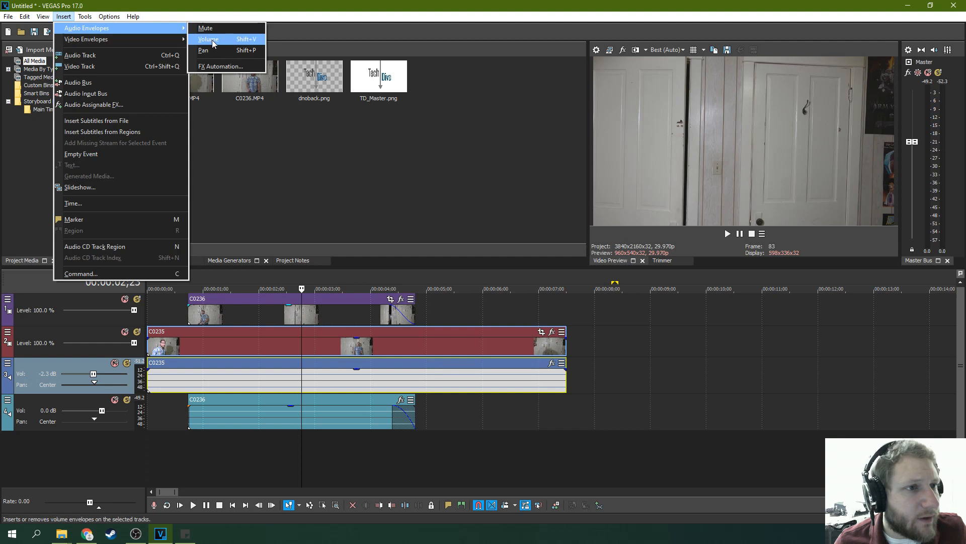
{"action": "left_click", "coordinate": [212, 44]}
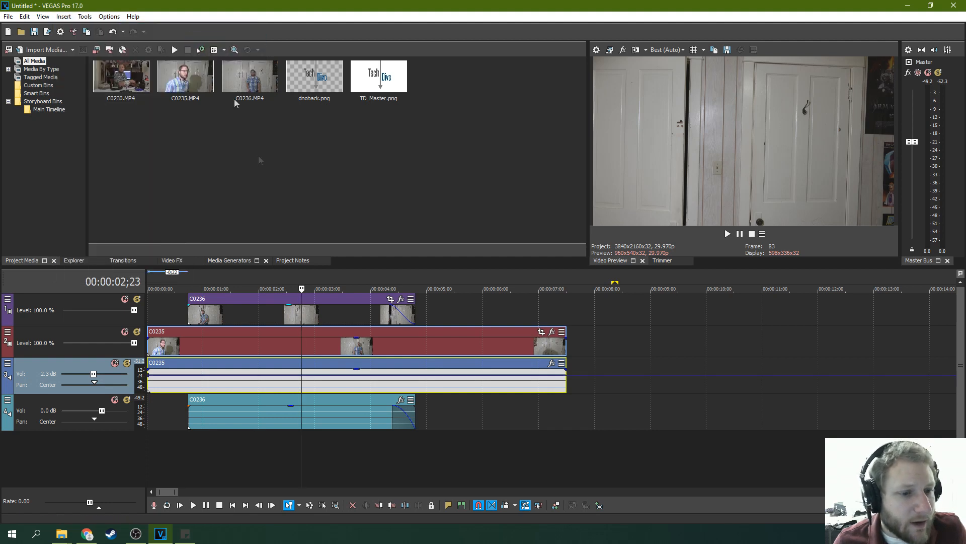
Add three points to the C0235 volume envelope, lowering the volume near 2 seconds and raising it near 3 seconds.
{"action": "left_click_drag", "start_coordinate": [362, 375], "coordinate": [362, 381]}
{"action": "right_click", "coordinate": [219, 376]}
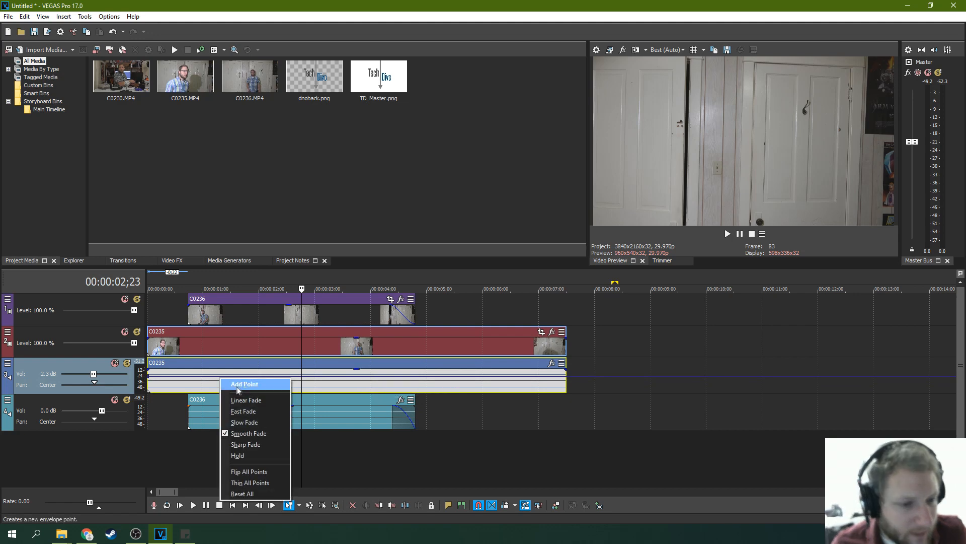
{"action": "left_click", "coordinate": [245, 384]}
{"action": "right_click", "coordinate": [265, 376]}
{"action": "left_click", "coordinate": [292, 384]}
{"action": "right_click", "coordinate": [314, 376]}
{"action": "left_click", "coordinate": [341, 384]}
{"action": "left_click_drag", "start_coordinate": [264, 376], "coordinate": [317, 366]}
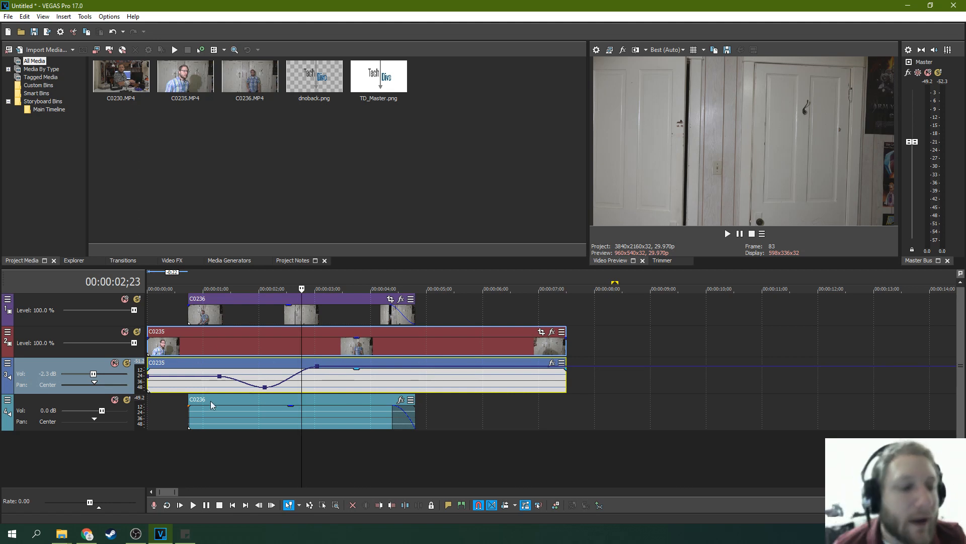
Adjust the last volume envelope point on the C0235 audio track with the Envelope Edit tool and return to the Normal Edit tool.
{"action": "left_click", "coordinate": [309, 505]}
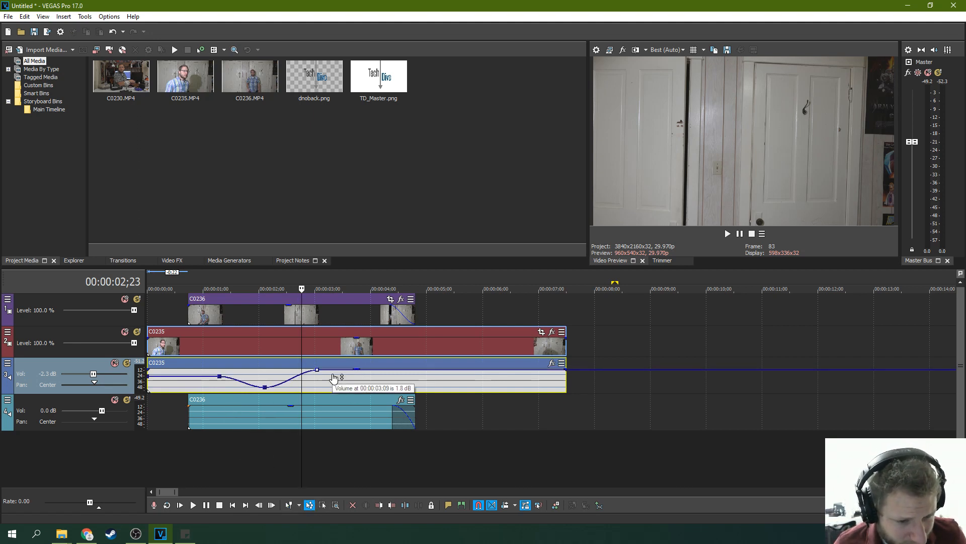
{"action": "left_click_drag", "start_coordinate": [319, 334], "coordinate": [335, 329]}
{"action": "left_click", "coordinate": [360, 313]}
{"action": "left_click", "coordinate": [365, 313]}
{"action": "left_click", "coordinate": [298, 313]}
{"action": "left_click", "coordinate": [293, 350]}
{"action": "left_click", "coordinate": [311, 369]}
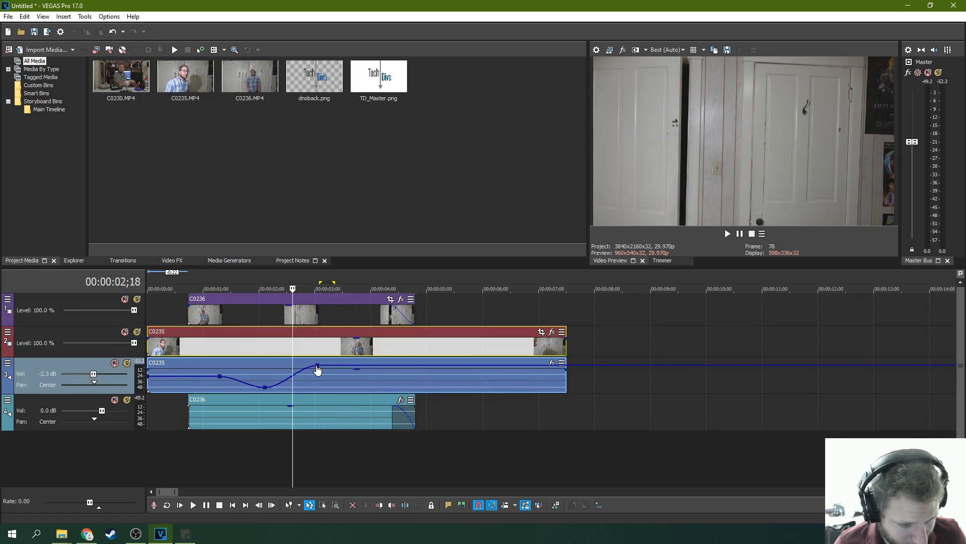
{"action": "left_click", "coordinate": [289, 505]}
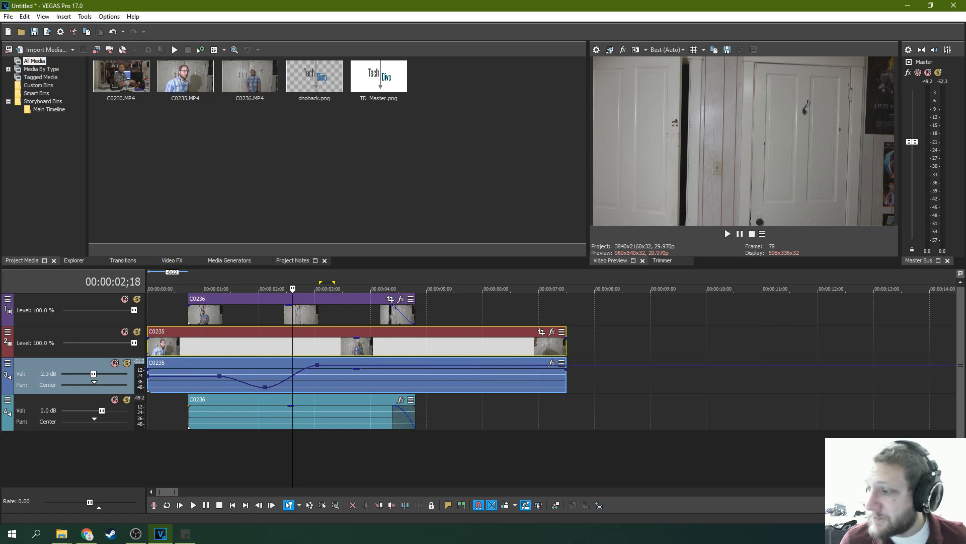
Insert a Track Composite Level envelope on the video track that holds C0235.
{"action": "left_click", "coordinate": [342, 346]}
{"action": "left_click", "coordinate": [70, 18]}
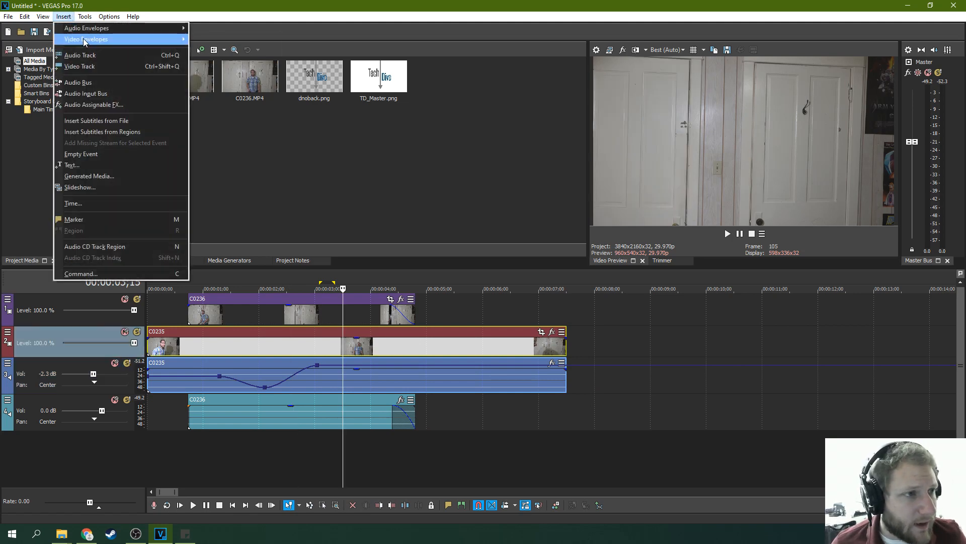
{"action": "mouse_move", "coordinate": [84, 40]}
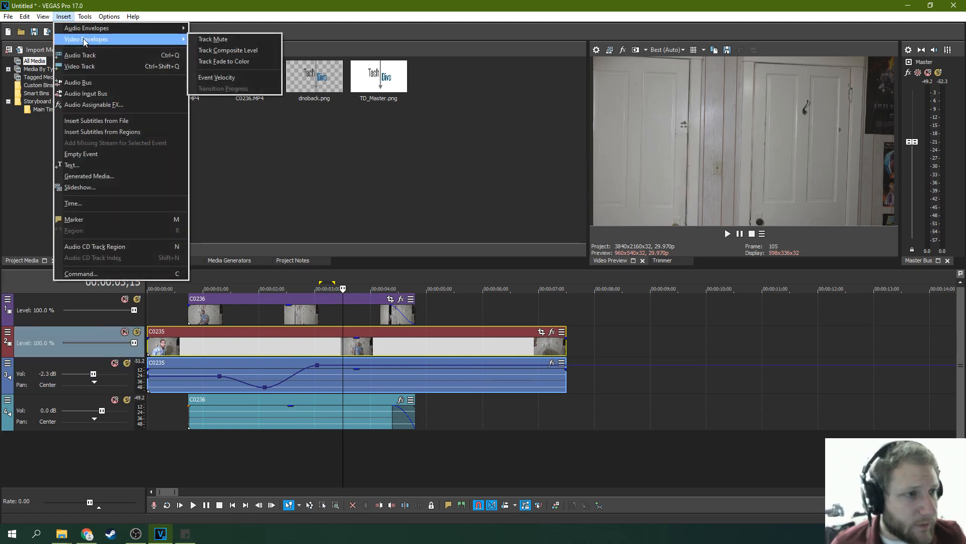
{"action": "left_click", "coordinate": [229, 50]}
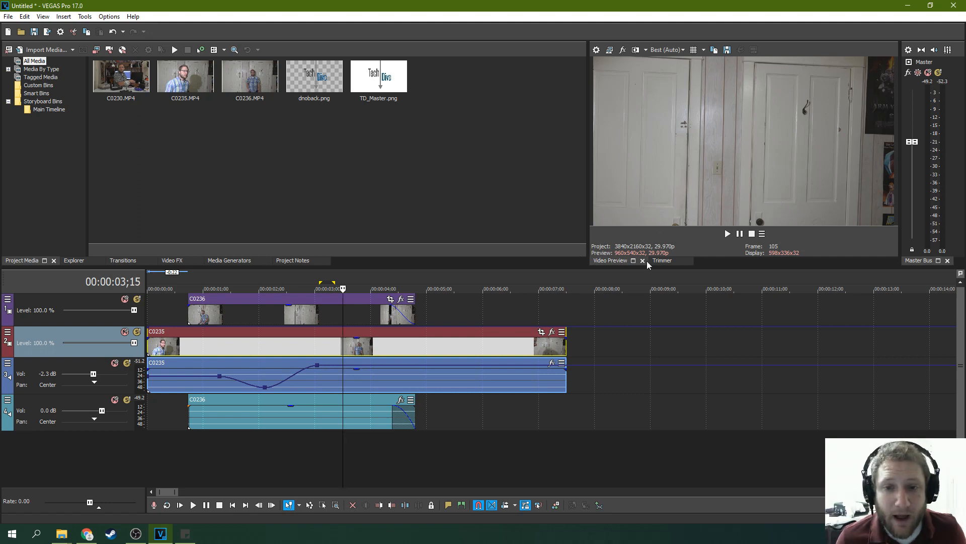
Open C0230.MP4 in the Trimmer and mark the section from 00:01:30;04 to 00:02:38;14.
{"action": "left_click", "coordinate": [663, 261]}
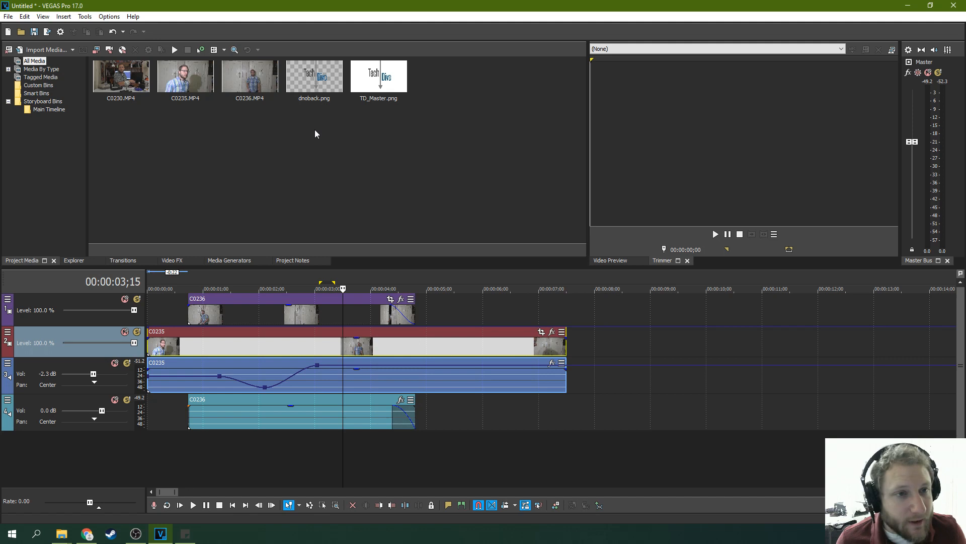
{"action": "right_click", "coordinate": [121, 76]}
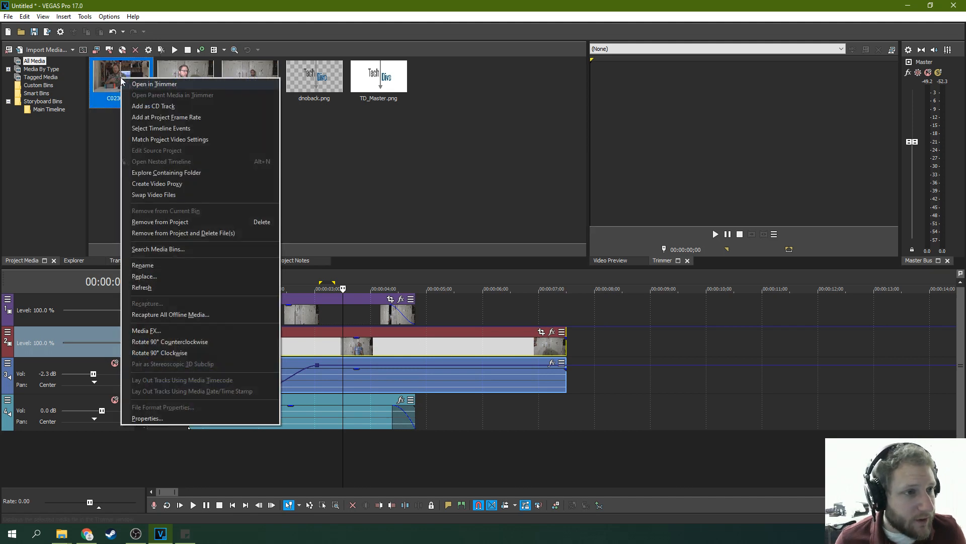
{"action": "left_click", "coordinate": [151, 84]}
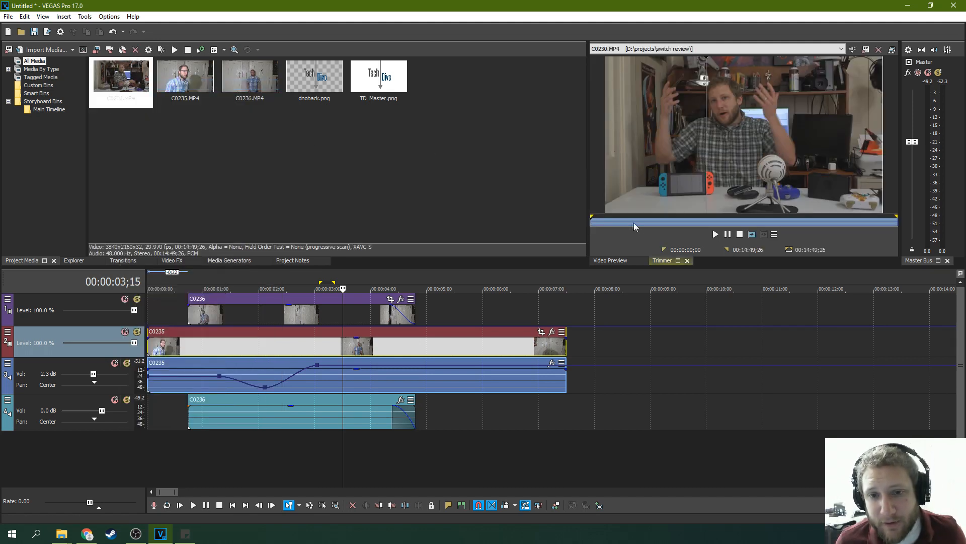
{"action": "left_click_drag", "start_coordinate": [620, 216], "coordinate": [624, 216]}
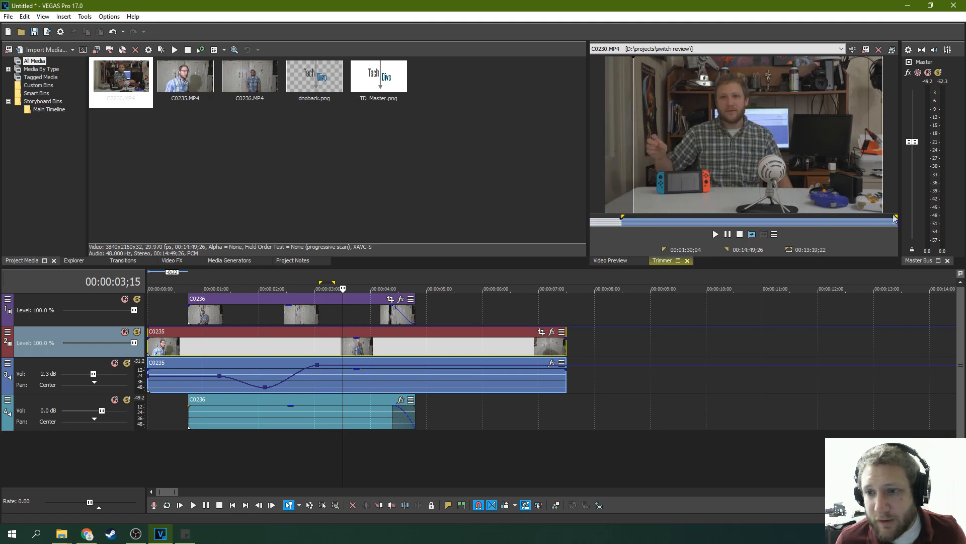
{"action": "left_click_drag", "start_coordinate": [897, 220], "coordinate": [639, 221]}
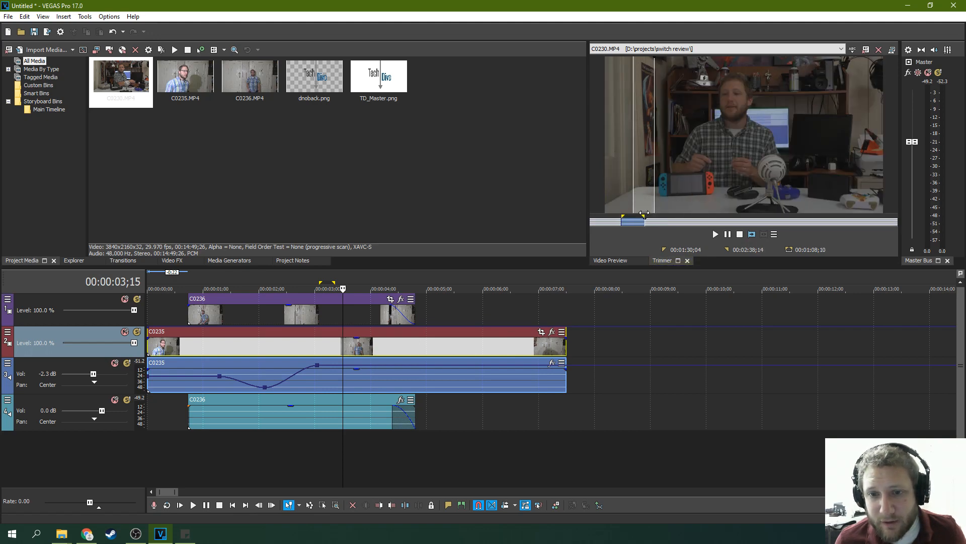
{"action": "right_click", "coordinate": [638, 221]}
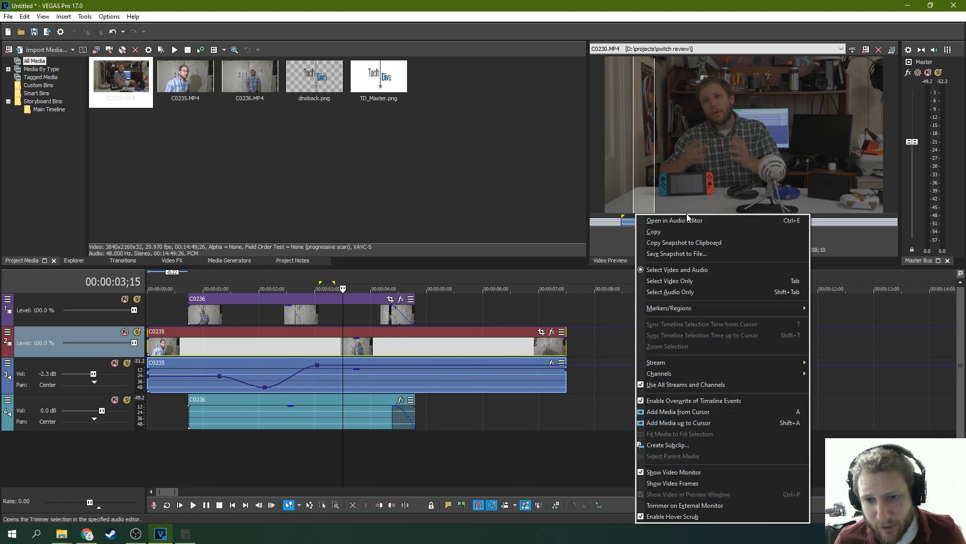
{"action": "left_click", "coordinate": [623, 233]}
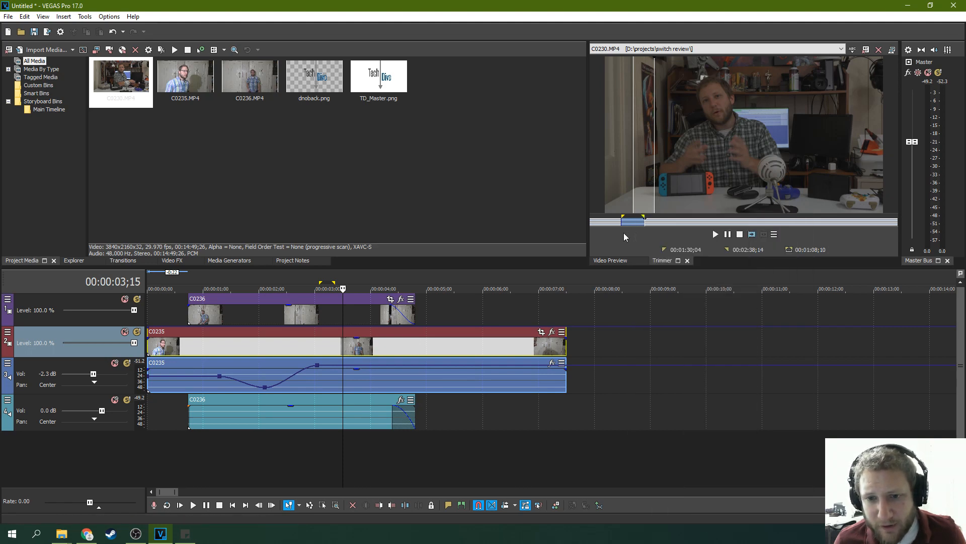
{"action": "right_click", "coordinate": [635, 222]}
{"action": "left_click", "coordinate": [631, 247]}
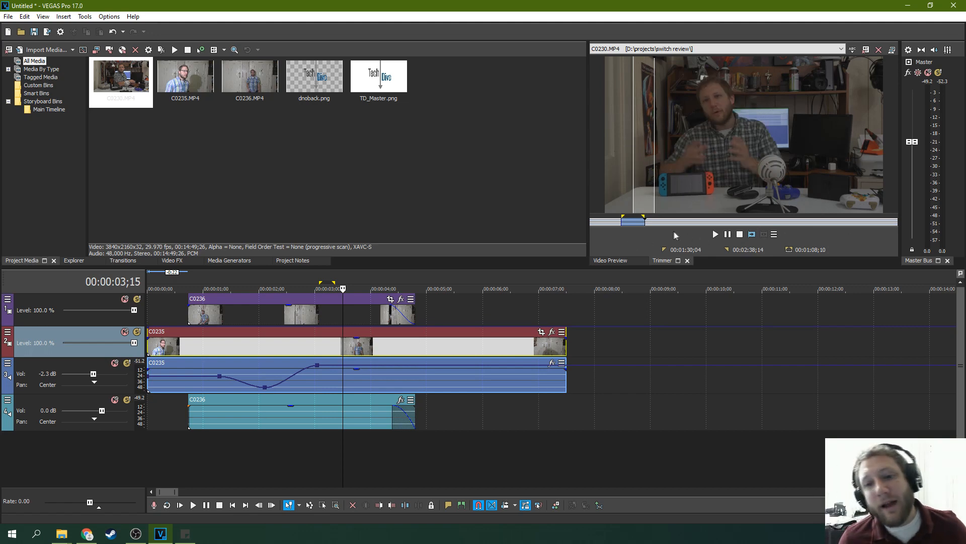
Preview C0230.MP4 in the Trimmer and add its media to the timeline from the cursor.
{"action": "left_click", "coordinate": [716, 236]}
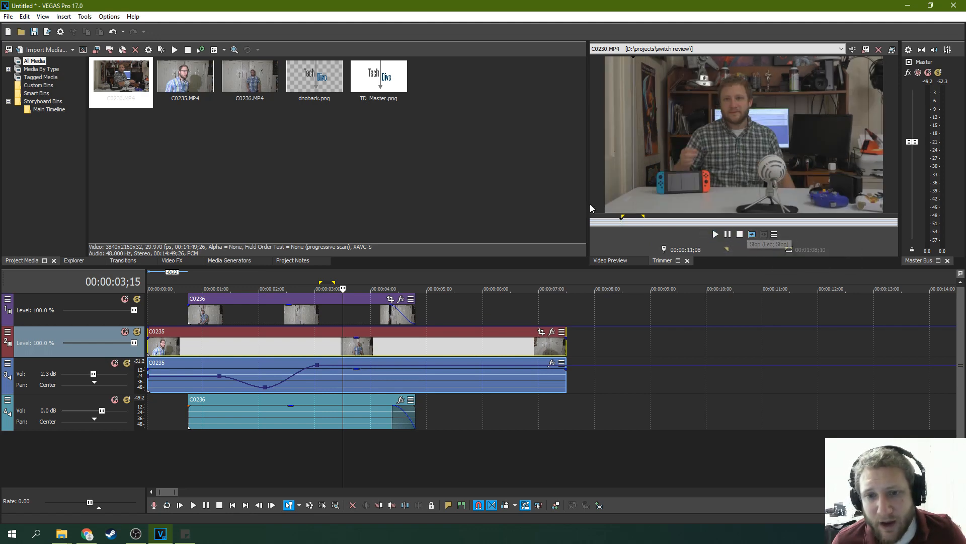
{"action": "left_click", "coordinate": [751, 234]}
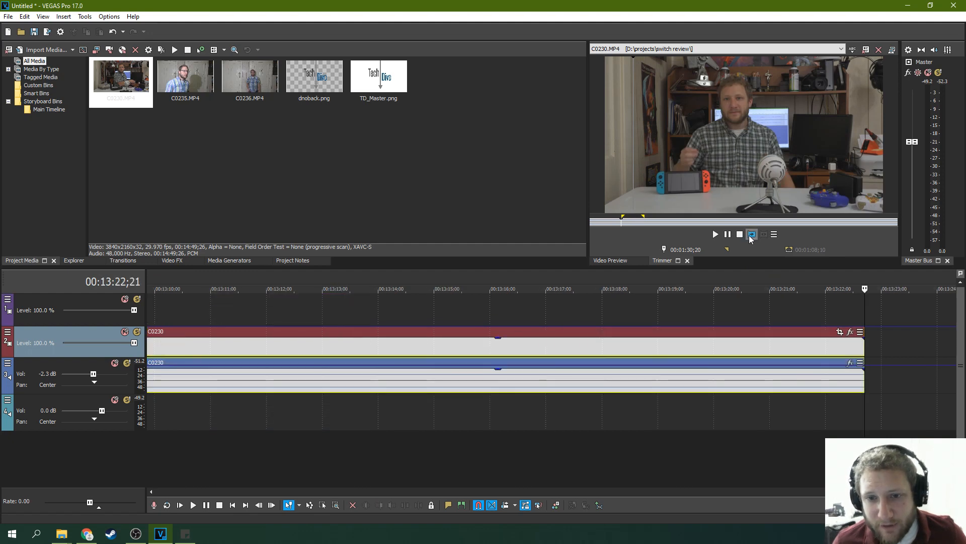
Add the C0230.MP4 media from the Trimmer to the timeline at the cursor.
{"action": "scroll", "coordinate": [459, 276], "scroll_direction": "down", "scroll_amount": 4}
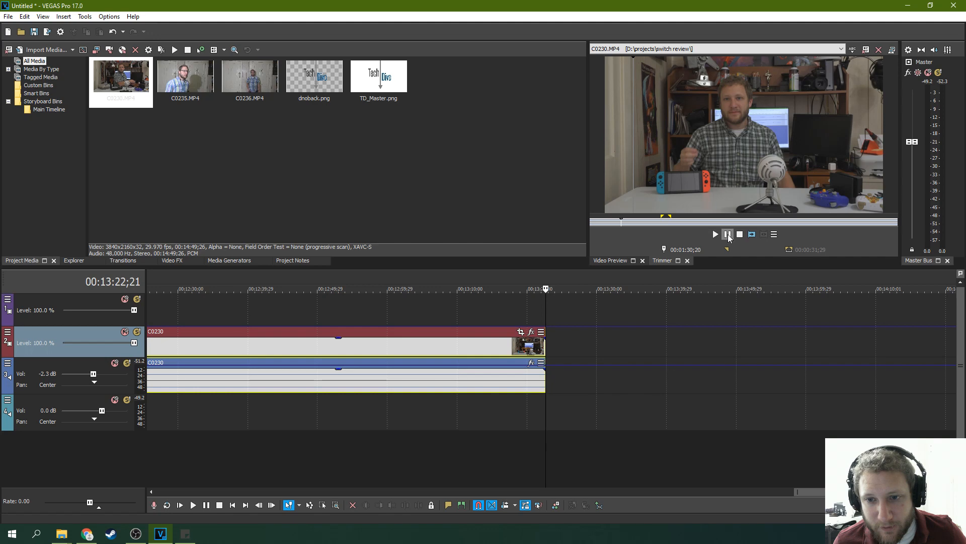
{"action": "left_click", "coordinate": [752, 234]}
{"action": "scroll", "coordinate": [511, 301], "scroll_direction": "down", "scroll_amount": 3}
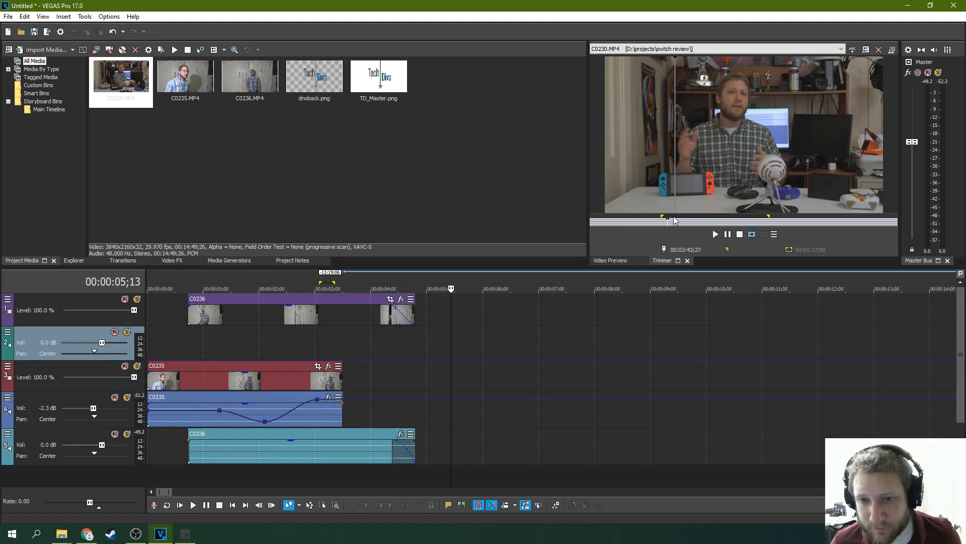
Create a first subclip from the marked section of C0230.MP4 in the Trimmer.
{"action": "left_click", "coordinate": [774, 234]}
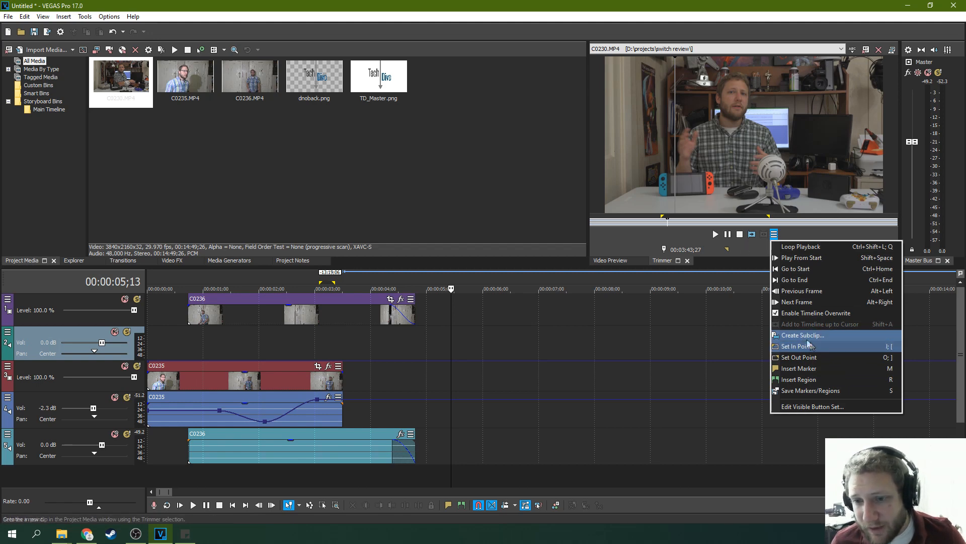
{"action": "left_click", "coordinate": [696, 226]}
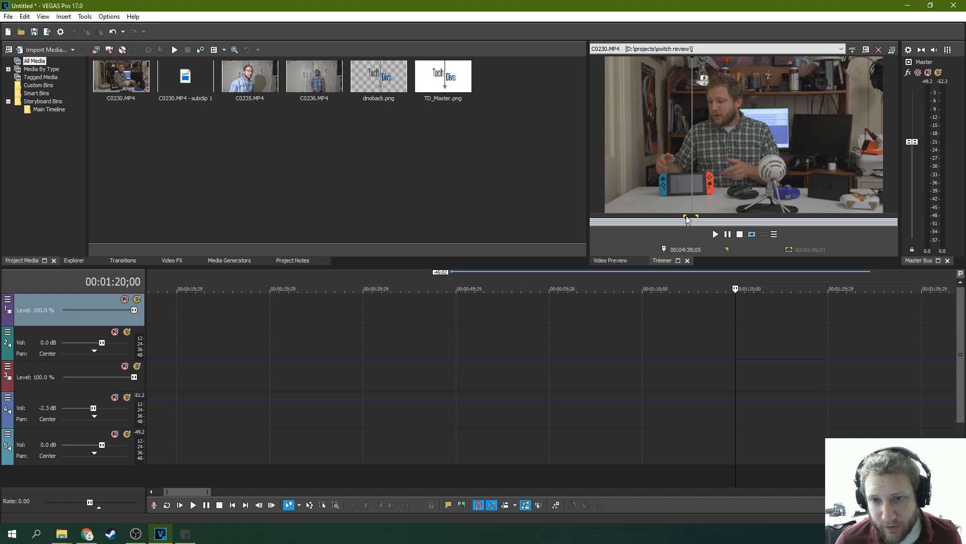
Select the C0230.MP4 loop region from 00:04:23;06 to 00:05:14;03 in the Trimmer and create a second subclip from it.
{"action": "right_click", "coordinate": [689, 220]}
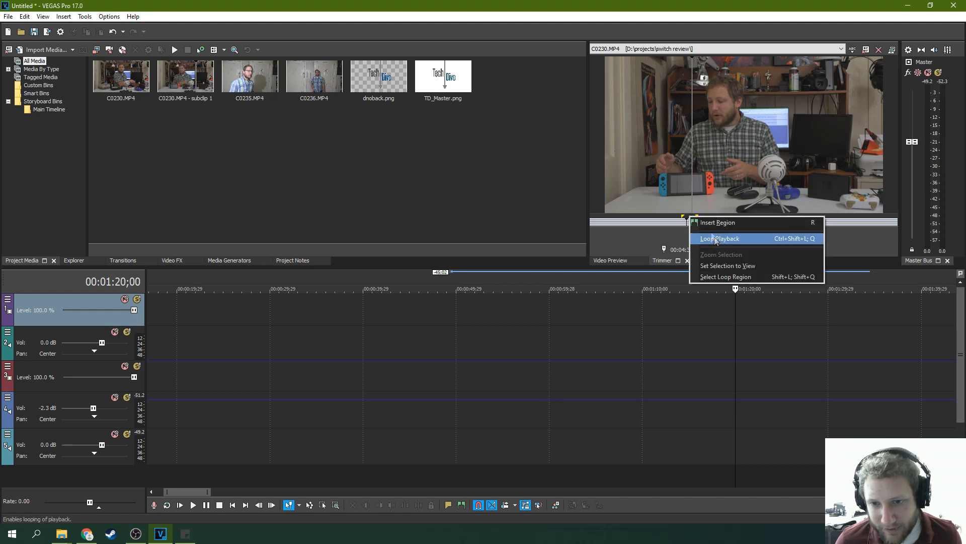
{"action": "left_click", "coordinate": [729, 275]}
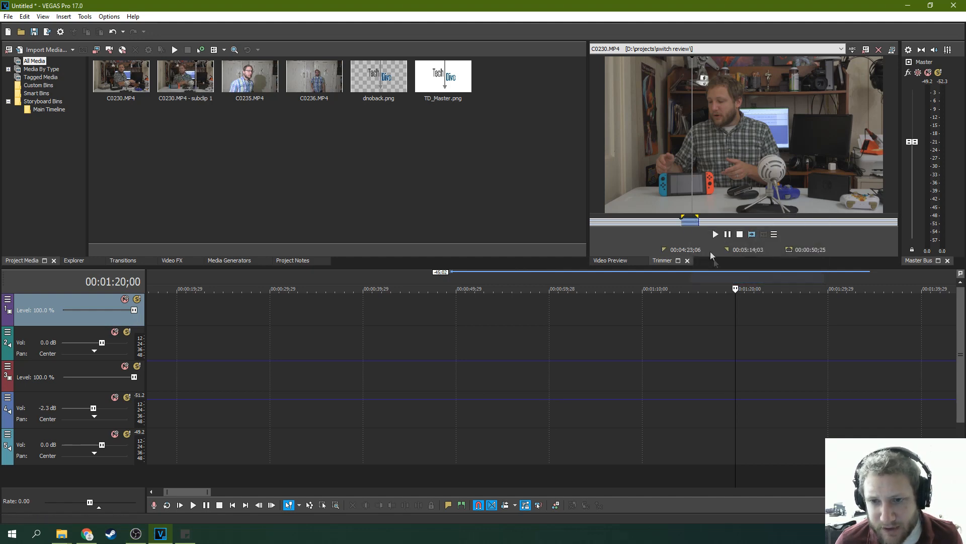
{"action": "left_click", "coordinate": [775, 234]}
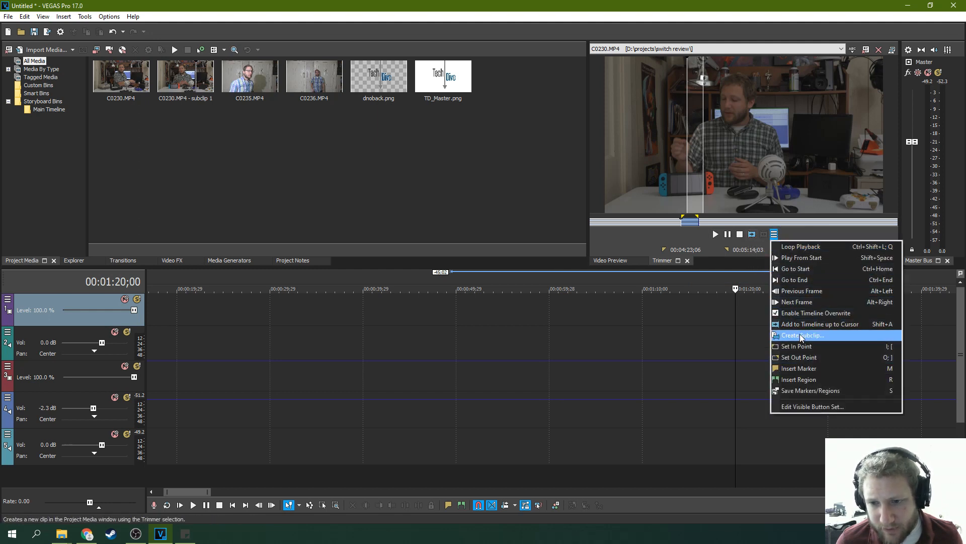
{"action": "left_click", "coordinate": [799, 334]}
{"action": "left_click", "coordinate": [493, 206]}
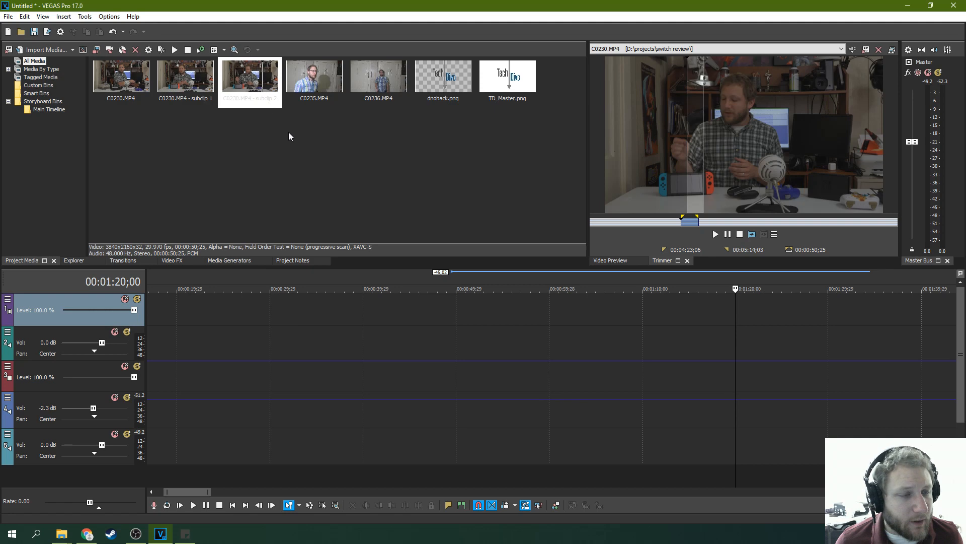
Place the second C0230.MP4 subclip on the timeline.
{"action": "left_click_drag", "start_coordinate": [250, 75], "coordinate": [261, 331]}
{"action": "scroll", "coordinate": [282, 324], "scroll_direction": "down", "scroll_amount": 2}
{"action": "left_click", "coordinate": [259, 312]}
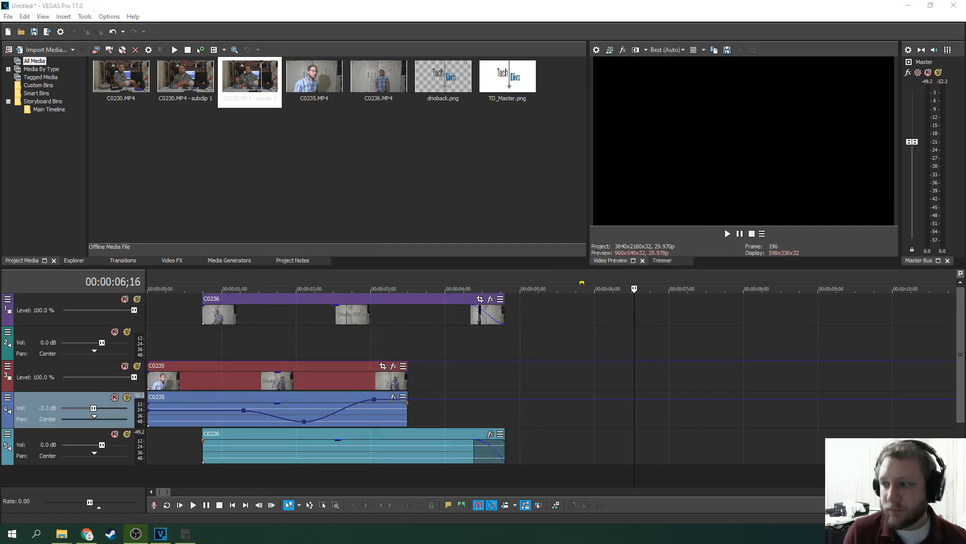
Enlarge the Video Preview window in width and height and place the timeline cursor at 00:00:01;08.
{"action": "left_click", "coordinate": [539, 171]}
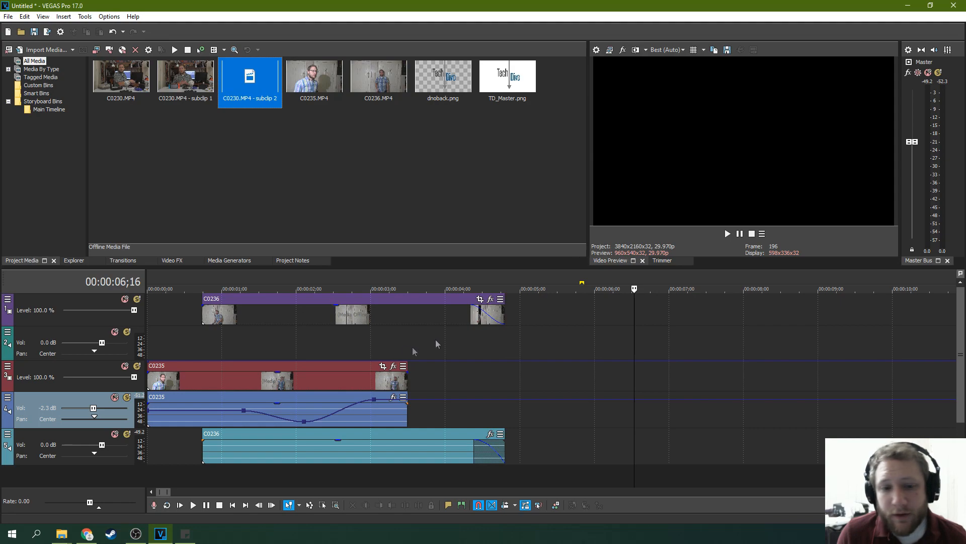
{"action": "left_click", "coordinate": [380, 339]}
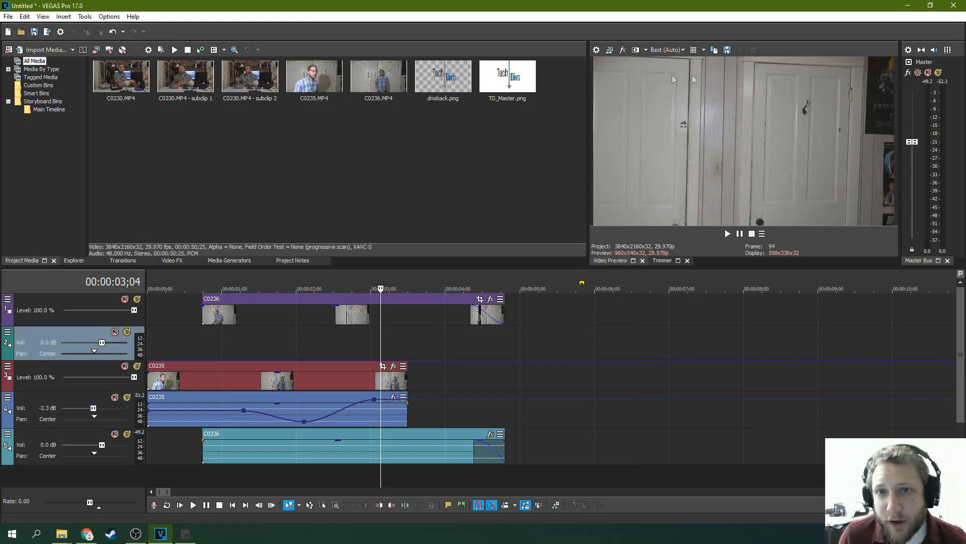
{"action": "mouse_move", "coordinate": [702, 267]}
{"action": "left_mouse_down"}
{"action": "mouse_move", "coordinate": [706, 322]}
{"action": "mouse_move", "coordinate": [704, 266]}
{"action": "left_mouse_up"}
{"action": "left_click_drag", "start_coordinate": [587, 163], "coordinate": [549, 174]}
{"action": "left_click_drag", "start_coordinate": [515, 268], "coordinate": [513, 297]}
{"action": "left_click", "coordinate": [242, 367]}
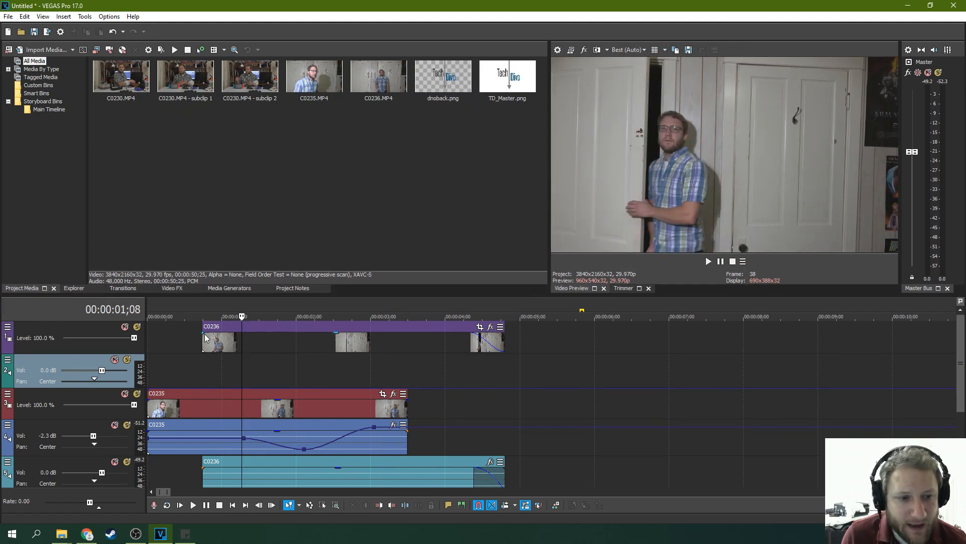
Move the timeline cursor to 00:00:01;16 and set the video preview quality to Good (Auto).
{"action": "left_click", "coordinate": [644, 52]}
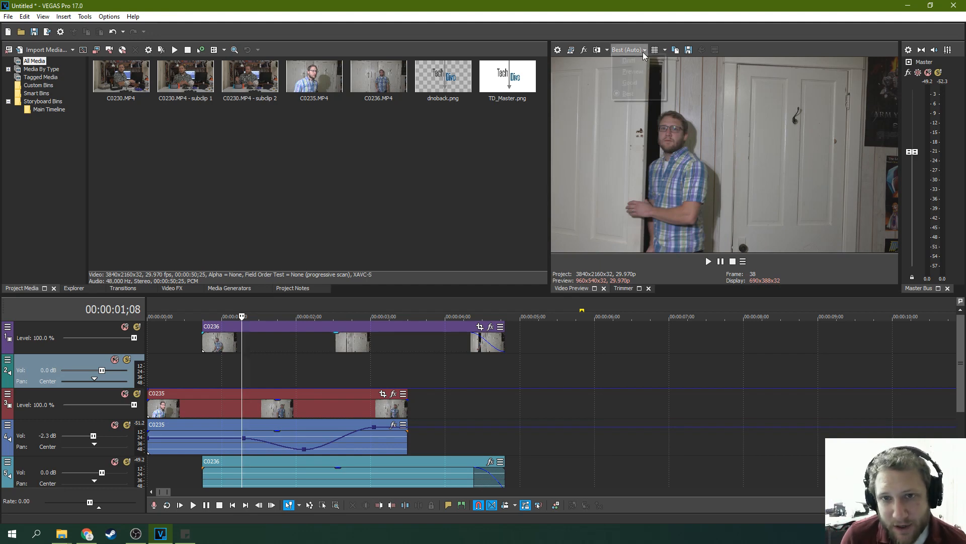
{"action": "left_click", "coordinate": [706, 153]}
{"action": "left_click_drag", "start_coordinate": [307, 314], "coordinate": [262, 309]}
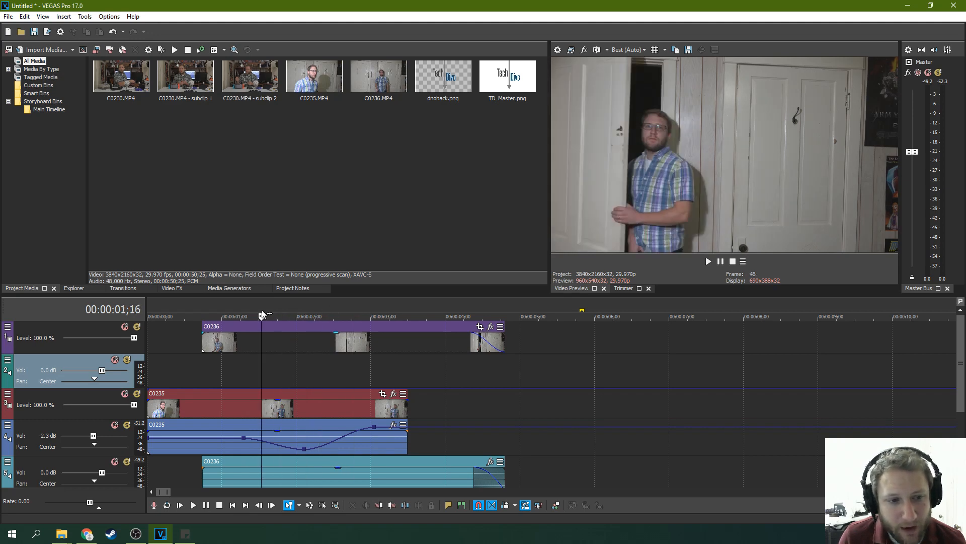
{"action": "left_click", "coordinate": [643, 51]}
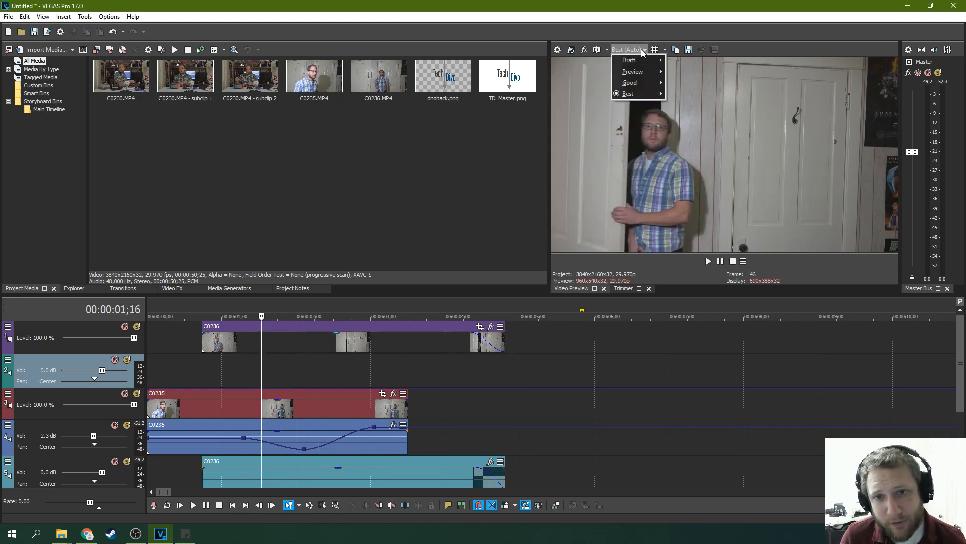
{"action": "mouse_move", "coordinate": [634, 82]}
{"action": "left_click", "coordinate": [687, 84]}
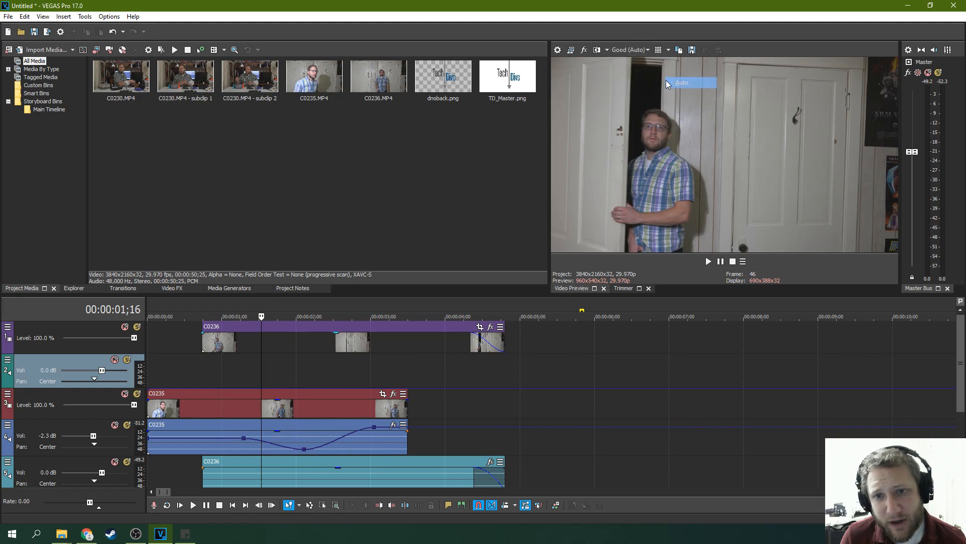
Lower the video preview quality to Preview (Auto) and on to Draft (Auto), checking the frame at 00:00:02;23.
{"action": "left_click", "coordinate": [644, 55]}
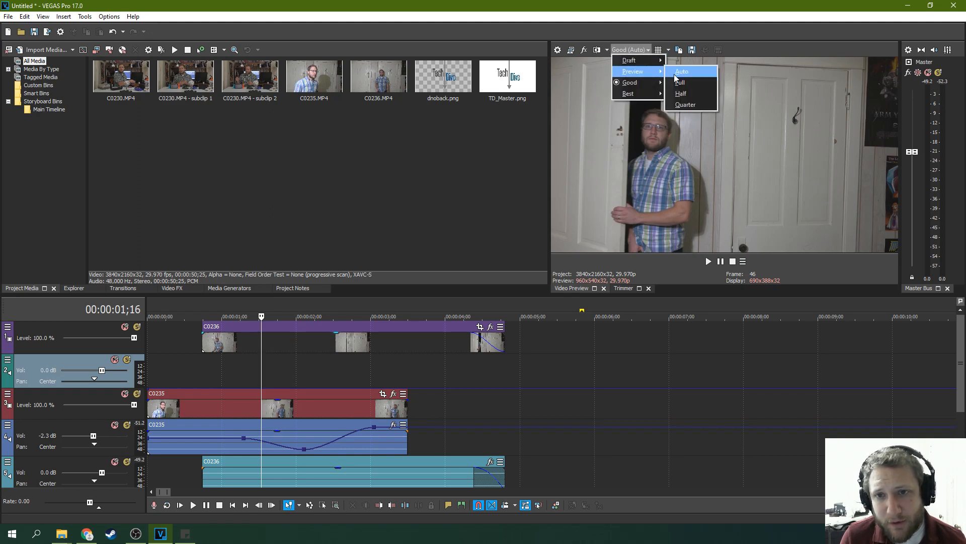
{"action": "left_click", "coordinate": [677, 74]}
{"action": "left_click", "coordinate": [652, 53]}
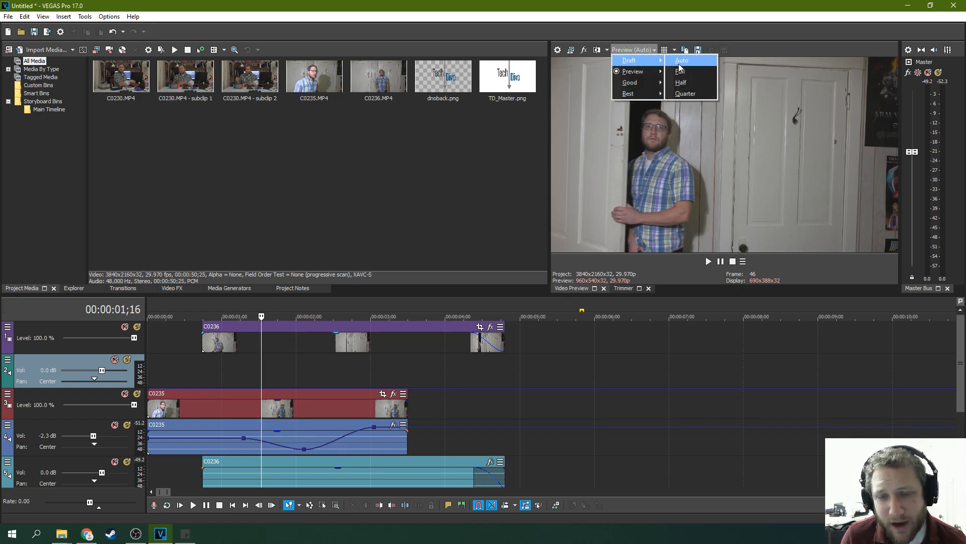
{"action": "left_click", "coordinate": [684, 65]}
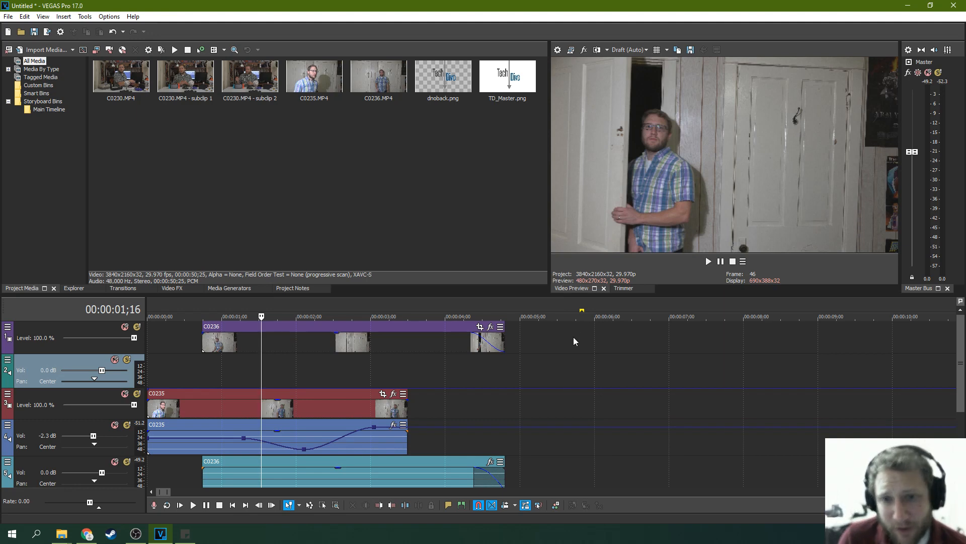
{"action": "left_click", "coordinate": [415, 372]}
{"action": "left_click", "coordinate": [353, 372]}
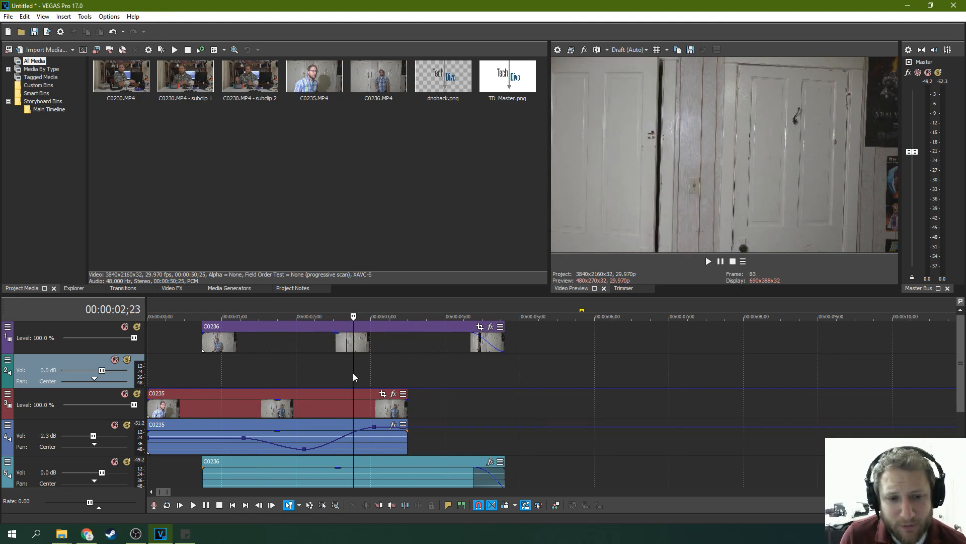
Review the preview quality levels and set the video preview to Best (Auto).
{"action": "left_click", "coordinate": [641, 49]}
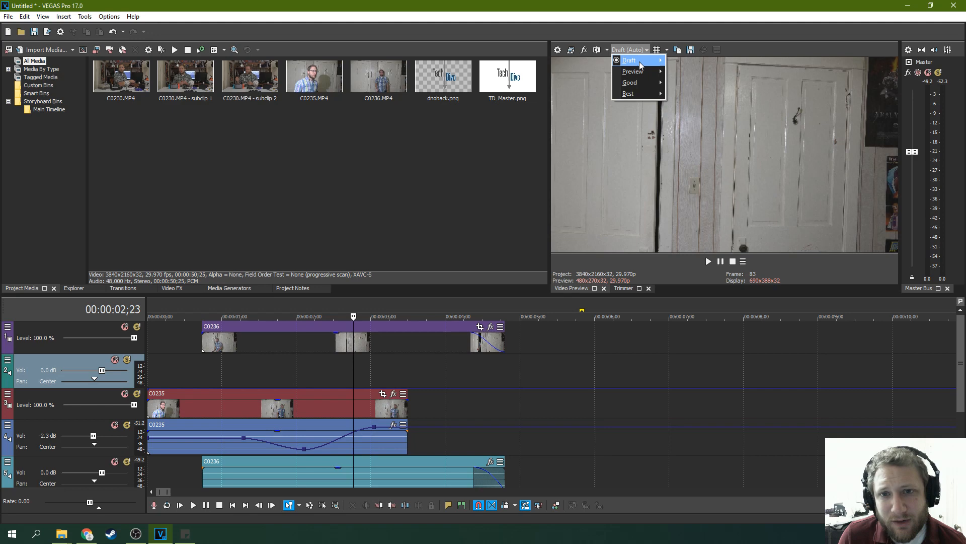
{"action": "left_click", "coordinate": [641, 50]}
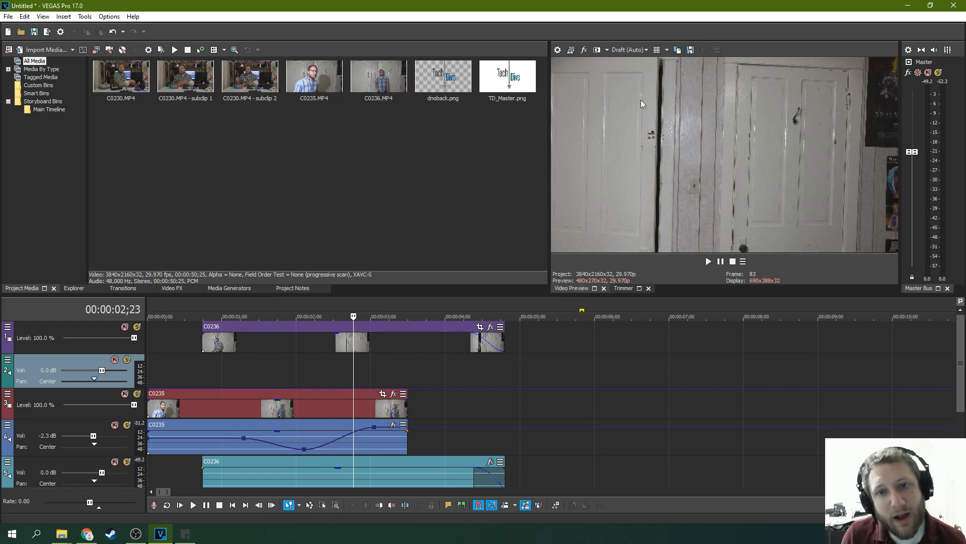
{"action": "left_click", "coordinate": [638, 50]}
{"action": "mouse_move", "coordinate": [636, 63]}
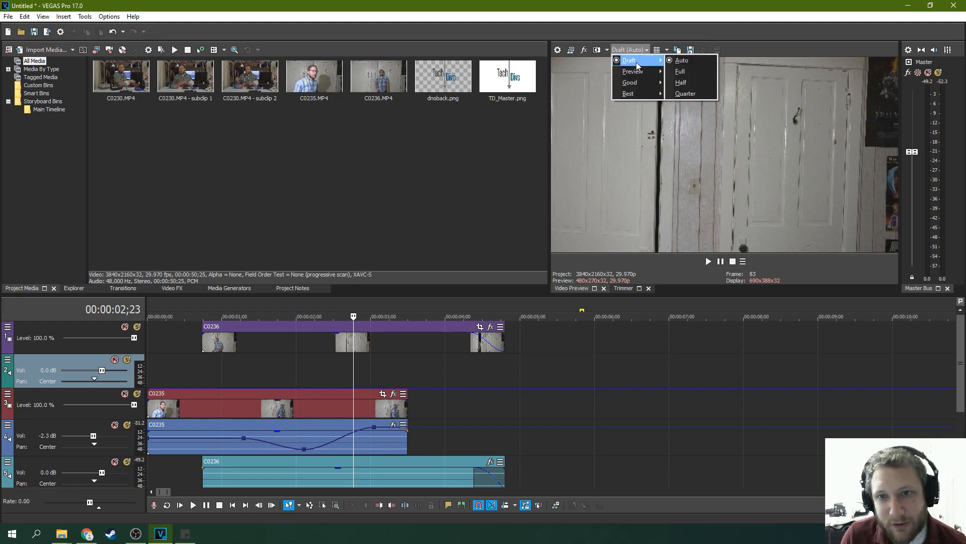
{"action": "left_click", "coordinate": [637, 49]}
{"action": "left_click", "coordinate": [637, 49]}
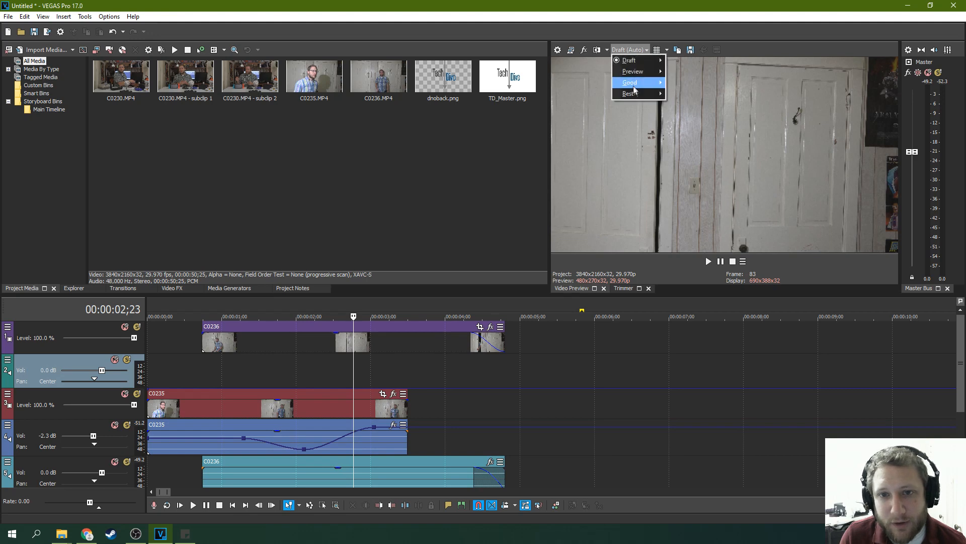
{"action": "mouse_move", "coordinate": [630, 94]}
{"action": "left_click", "coordinate": [680, 96]}
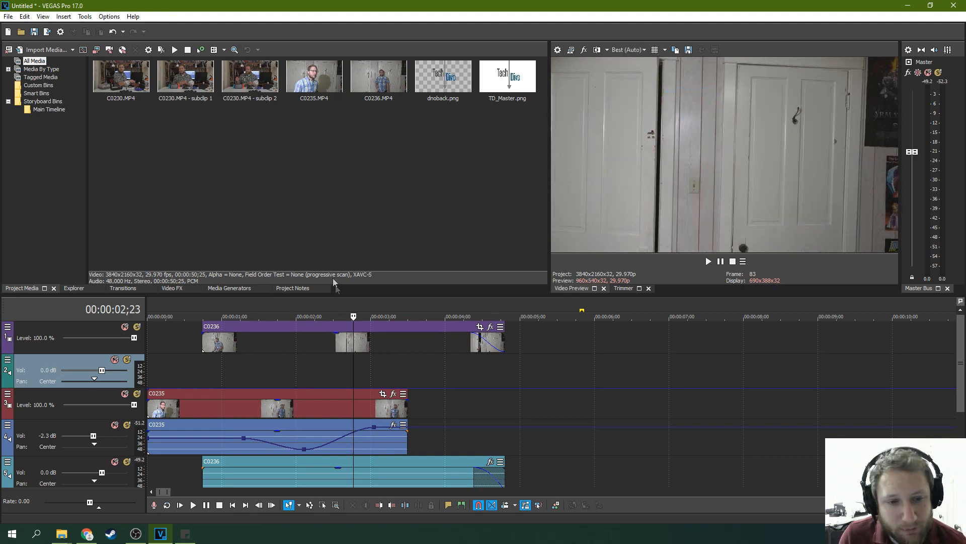
Find the frame at 00:00:01;11 and save a snapshot of it as Image2.jpg in JPEG format.
{"action": "left_click_drag", "start_coordinate": [402, 318], "coordinate": [408, 316]}
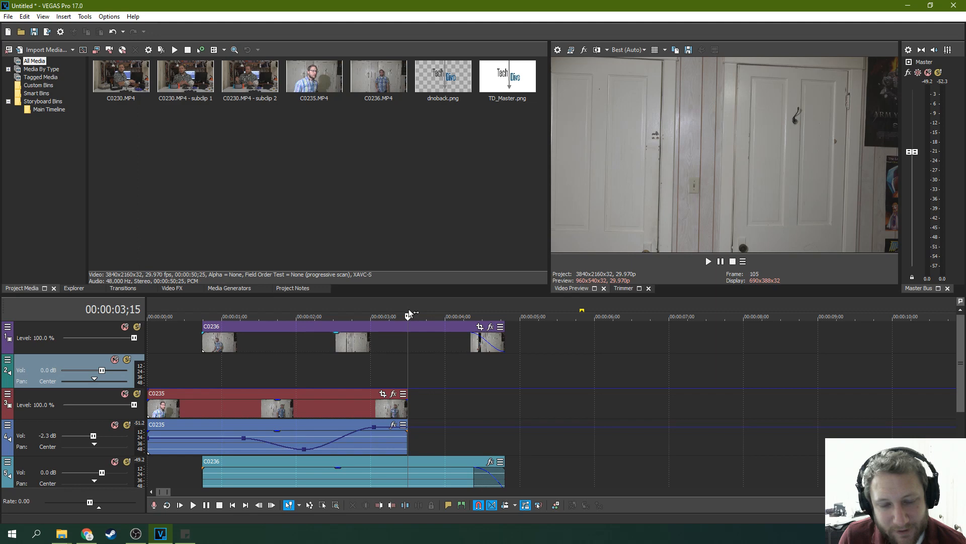
{"action": "left_click", "coordinate": [324, 325]}
{"action": "left_click", "coordinate": [271, 318]}
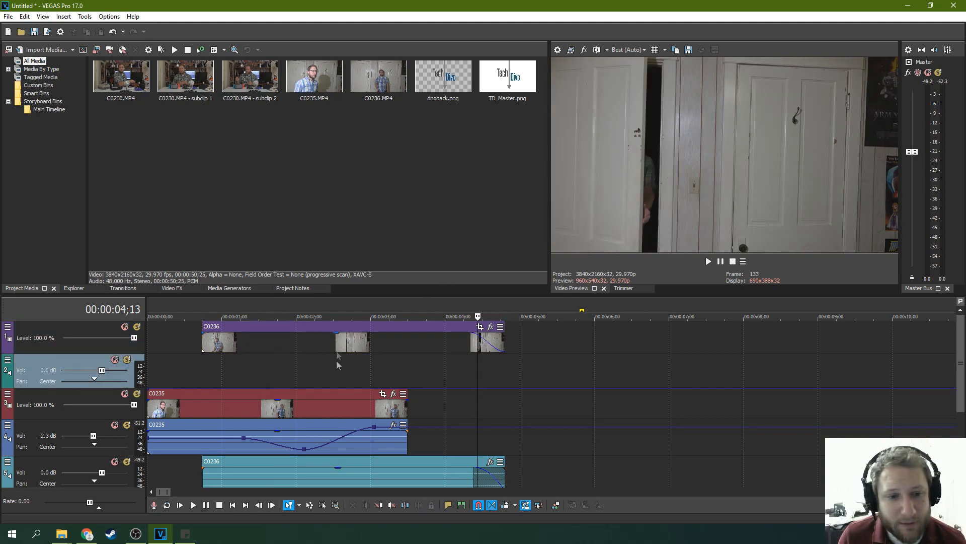
{"action": "left_click", "coordinate": [341, 378]}
{"action": "left_click", "coordinate": [281, 377]}
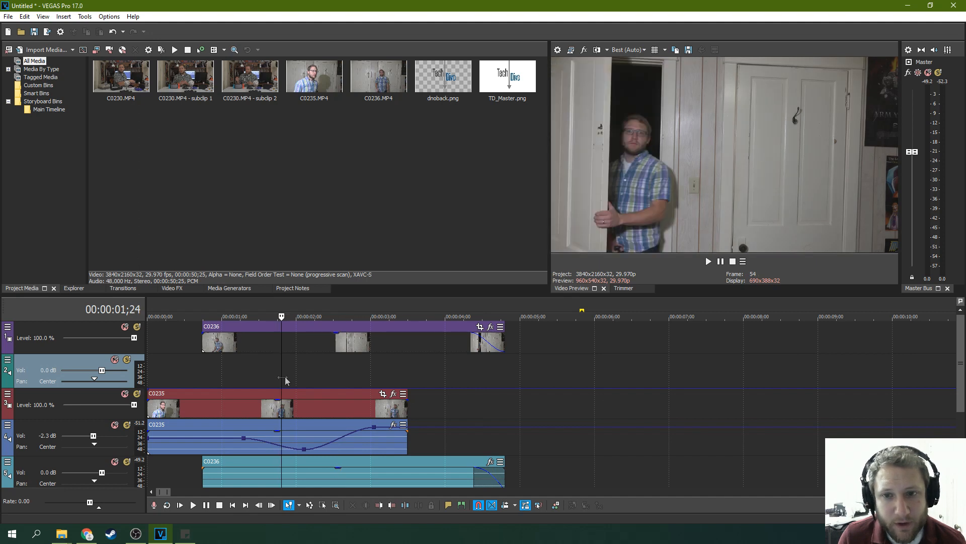
{"action": "left_click", "coordinate": [249, 370]}
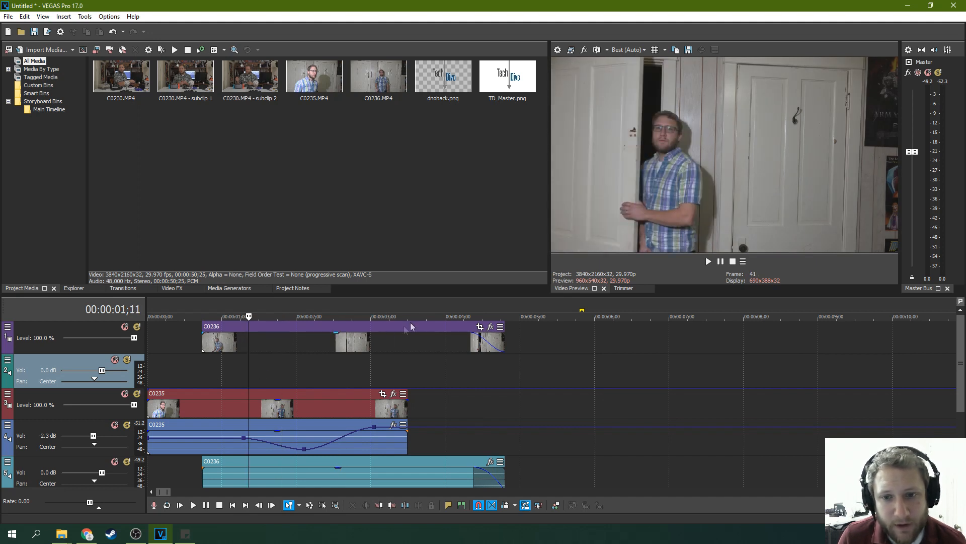
{"action": "left_click", "coordinate": [689, 50]}
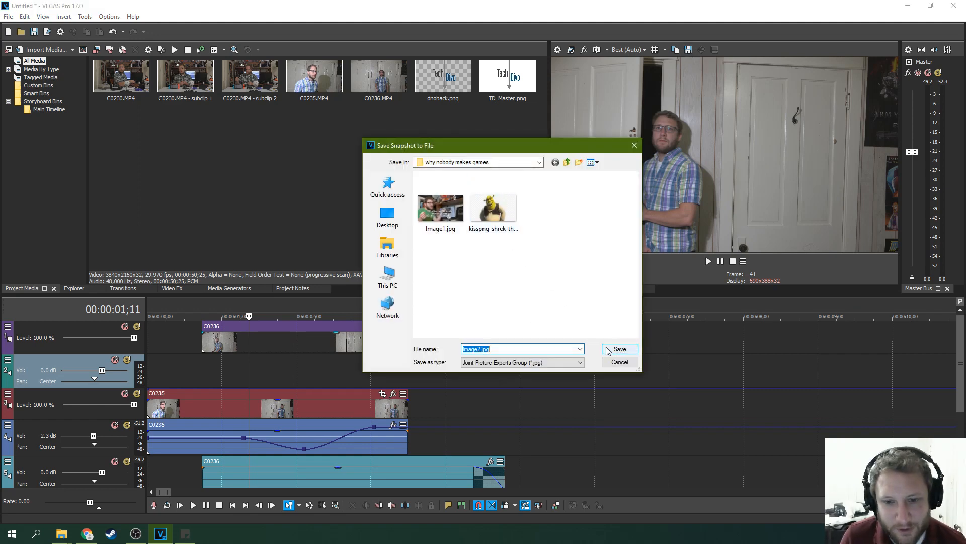
{"action": "left_click", "coordinate": [608, 350]}
Place Image2.jpg on the uppermost video track after C0236, trim its start slightly and check its frames.
{"action": "left_click_drag", "start_coordinate": [517, 90], "coordinate": [553, 347]}
{"action": "left_click", "coordinate": [599, 338]}
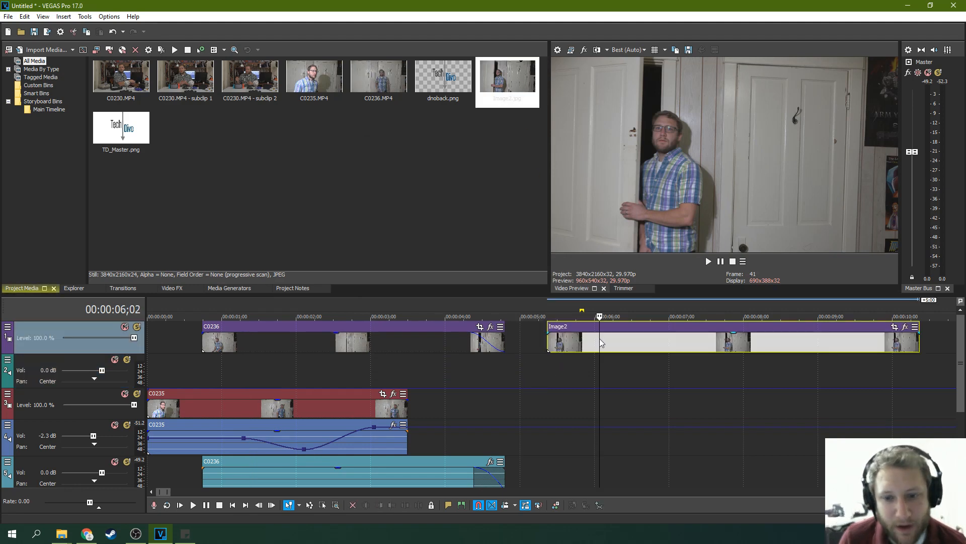
{"action": "mouse_move", "coordinate": [549, 342]}
{"action": "left_mouse_down"}
{"action": "mouse_move", "coordinate": [622, 343]}
{"action": "mouse_move", "coordinate": [560, 342]}
{"action": "left_mouse_up"}
{"action": "left_click", "coordinate": [619, 343]}
{"action": "left_click", "coordinate": [605, 352]}
{"action": "left_click", "coordinate": [662, 343]}
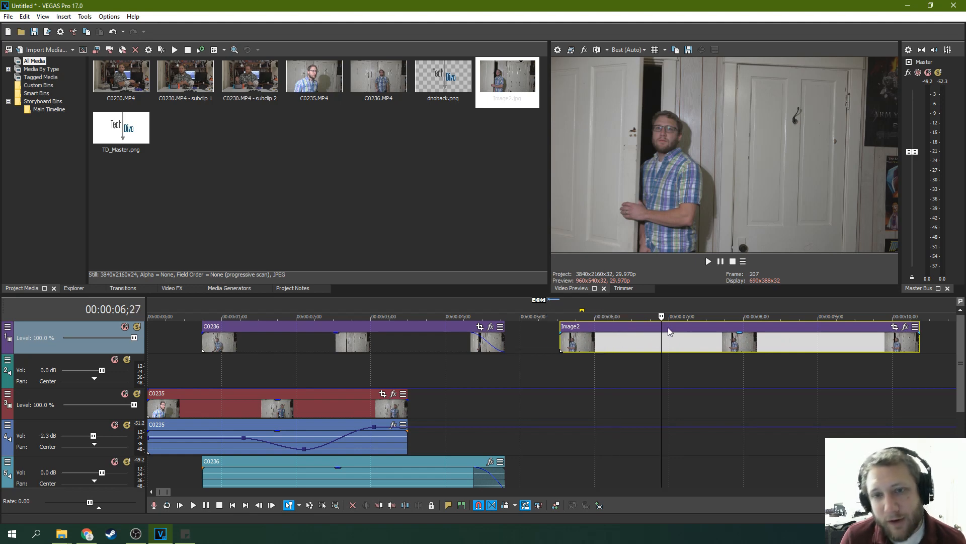
Delete the Image2 event from the timeline and select the C0236 video event at 00:00:03;10.
{"action": "key", "text": "Delete"}
{"action": "left_click", "coordinate": [395, 340]}
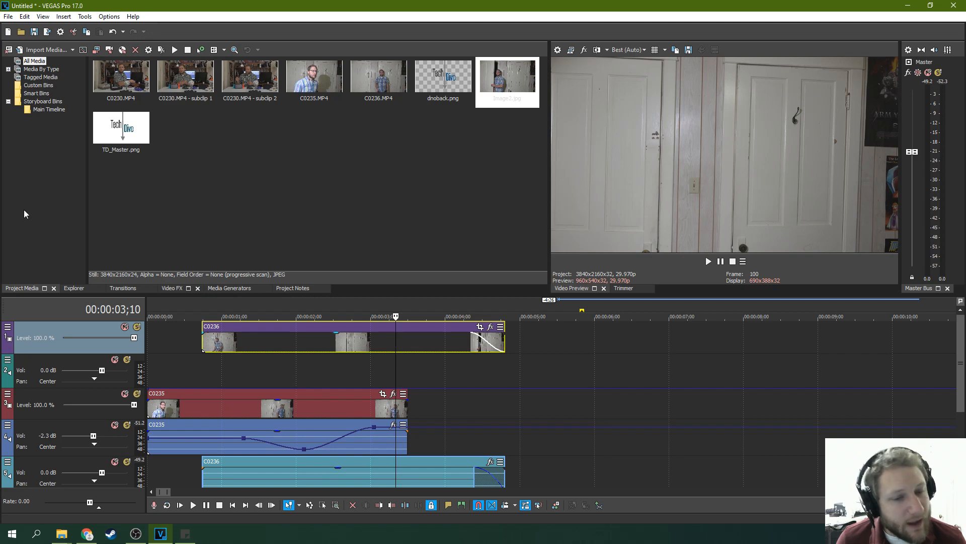
{"action": "left_click", "coordinate": [8, 16]}
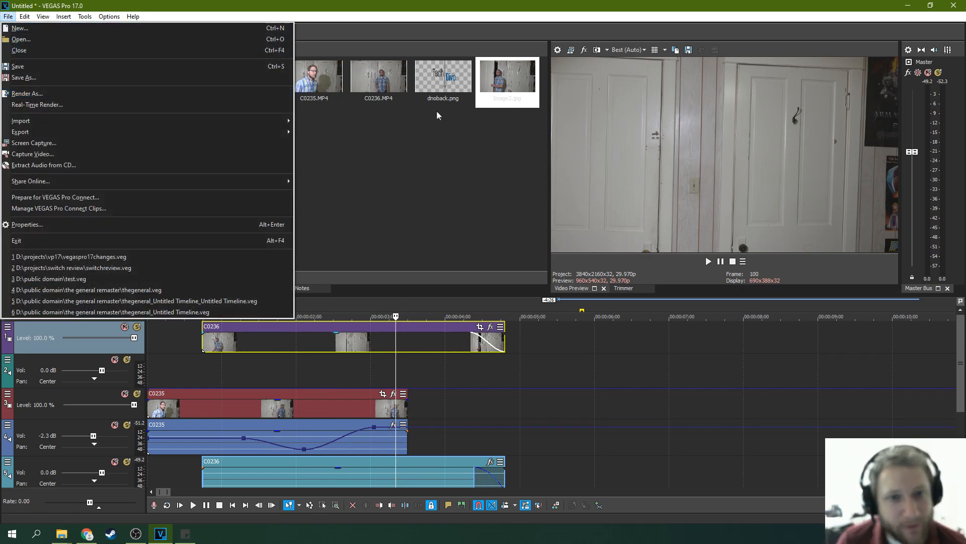
{"action": "left_click", "coordinate": [535, 208]}
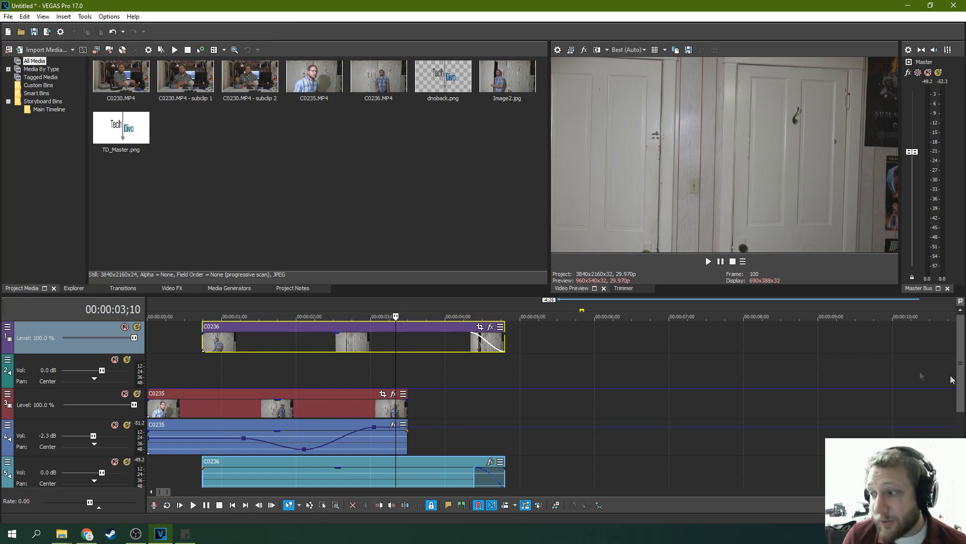
Record a short audio take to a new track starting at 00:00:05;20, storing the recording in the Documents folder.
{"action": "left_click", "coordinate": [569, 404]}
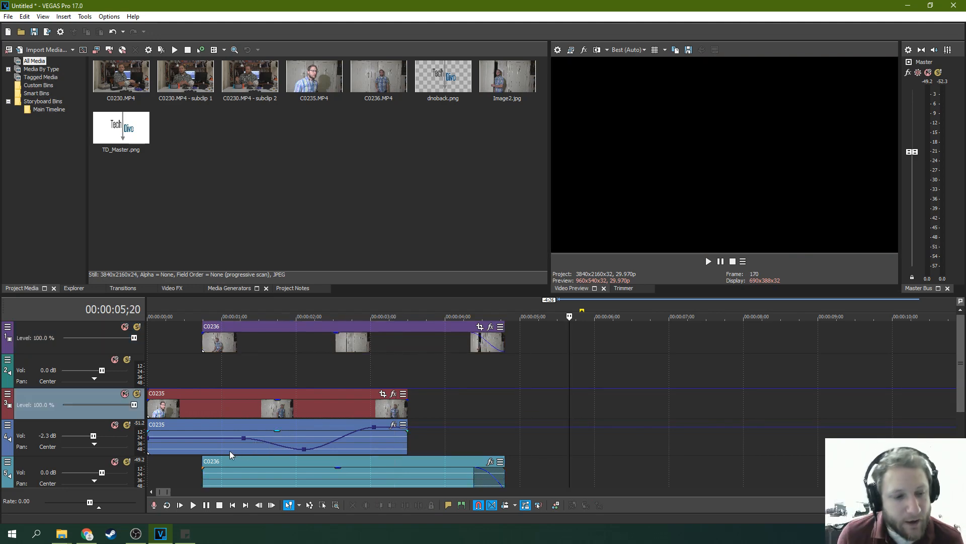
{"action": "left_click", "coordinate": [154, 505]}
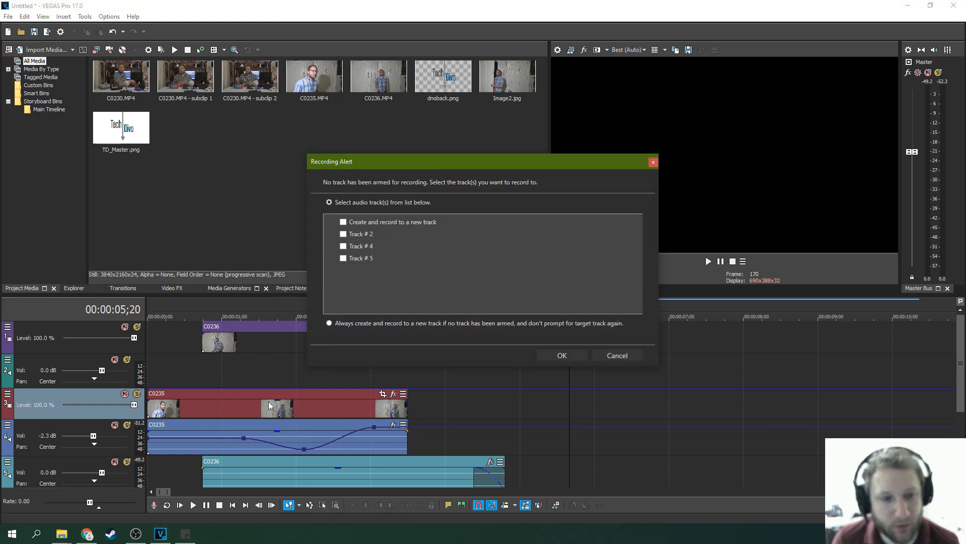
{"action": "left_click", "coordinate": [343, 221]}
{"action": "left_click", "coordinate": [566, 354]}
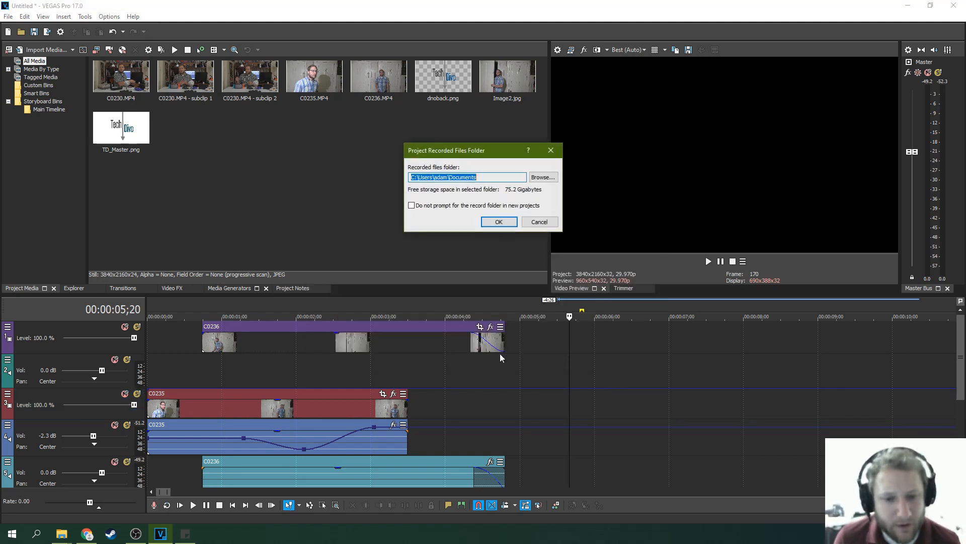
{"action": "left_click", "coordinate": [497, 221]}
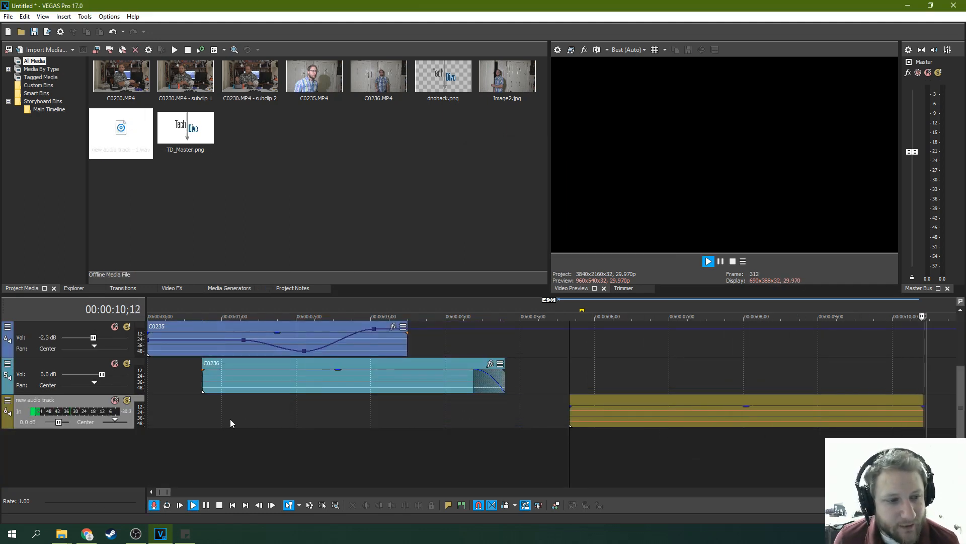
{"action": "left_click", "coordinate": [721, 262]}
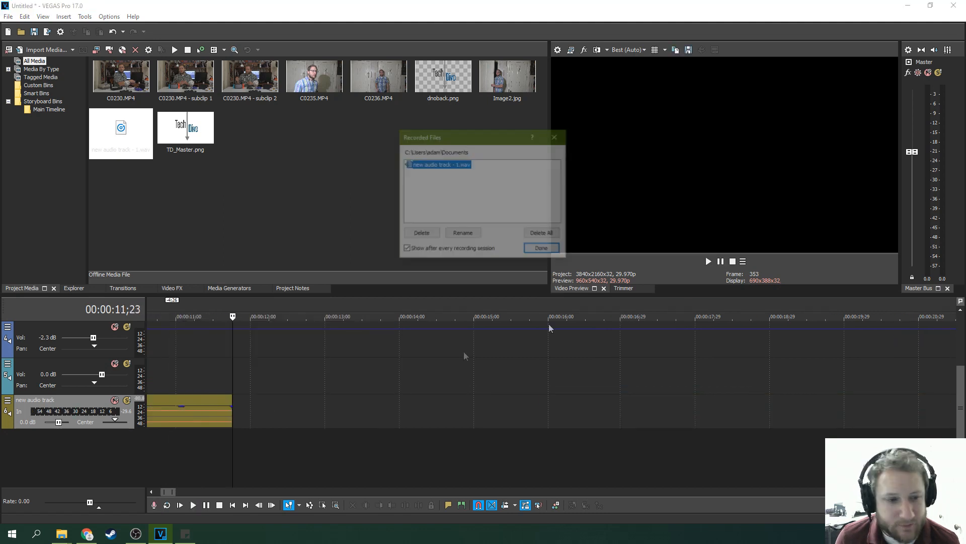
{"action": "left_click", "coordinate": [537, 249]}
Play back the recorded audio take from 00:00:05;26 and place the cursor at 00:00:09;10.
{"action": "scroll", "coordinate": [222, 411], "scroll_direction": "down", "scroll_amount": 3}
{"action": "left_click", "coordinate": [311, 418]}
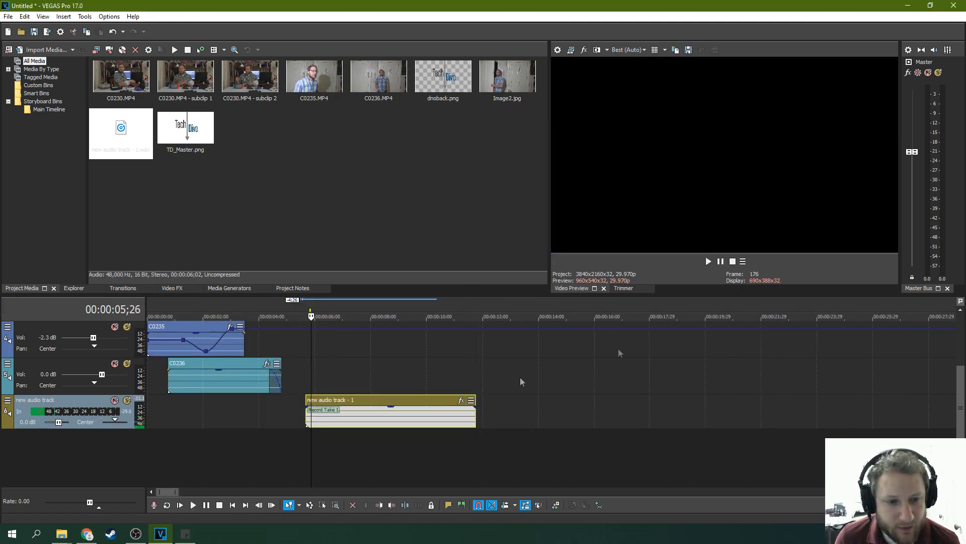
{"action": "left_click", "coordinate": [709, 261]}
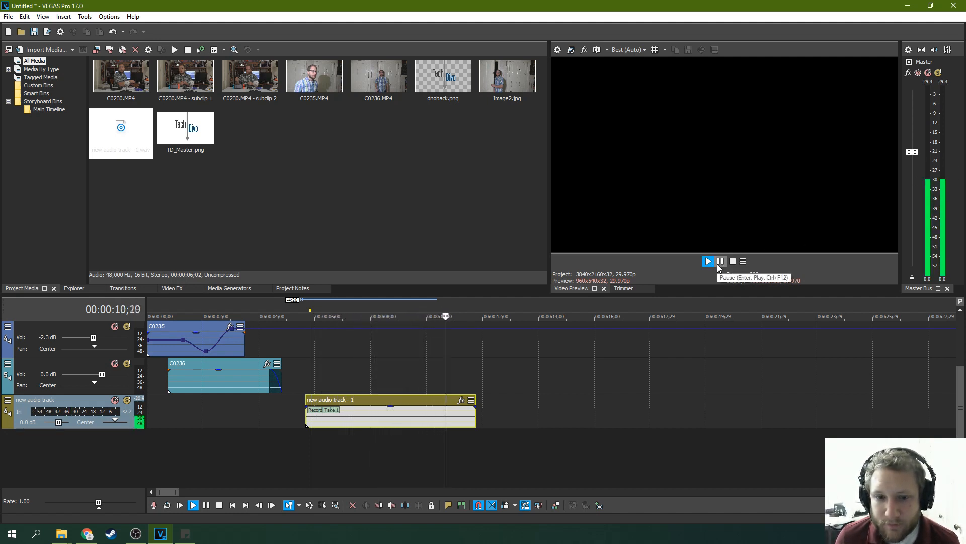
{"action": "left_click", "coordinate": [720, 261]}
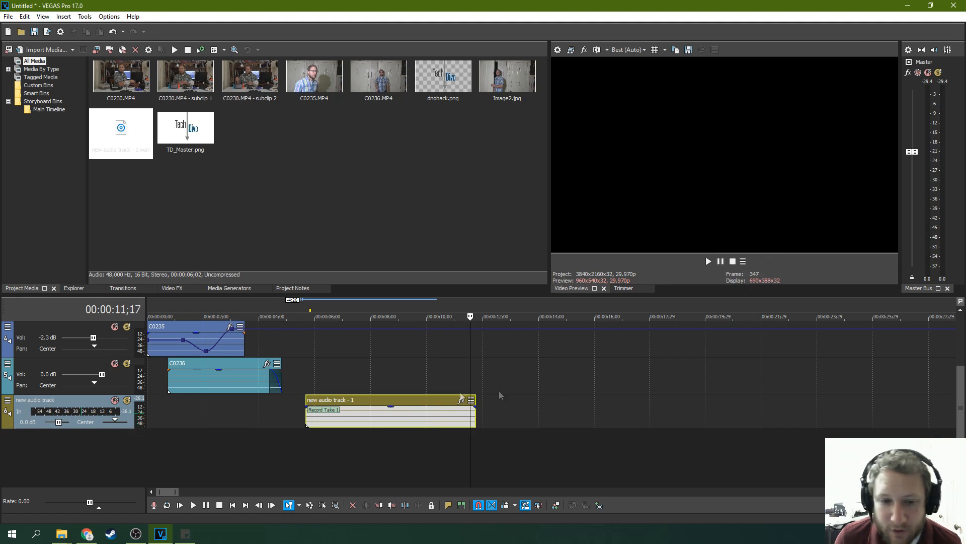
{"action": "left_click", "coordinate": [391, 385]}
{"action": "left_click", "coordinate": [407, 372]}
{"action": "left_click", "coordinate": [408, 371]}
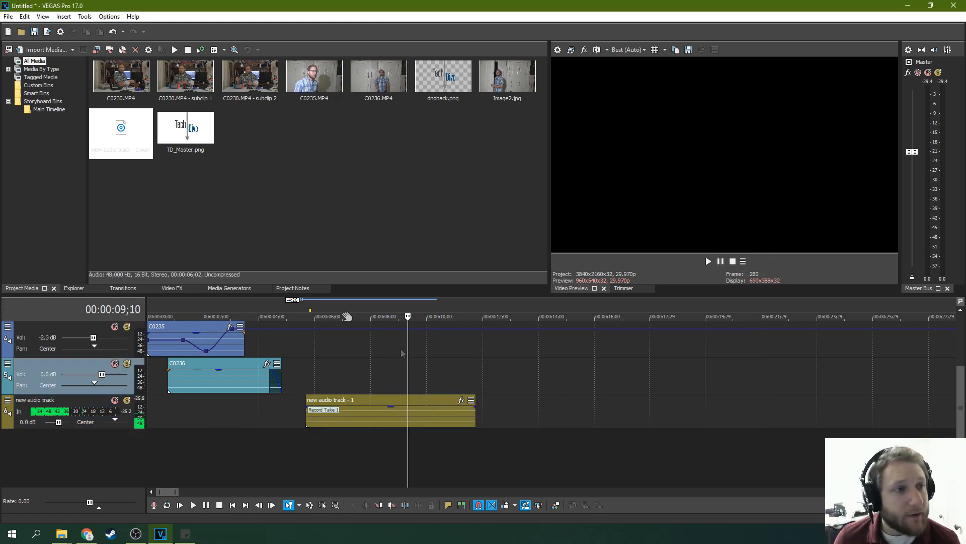
Open the video capture window and examine its clip edit, clip log and capture folder settings.
{"action": "left_click", "coordinate": [8, 16]}
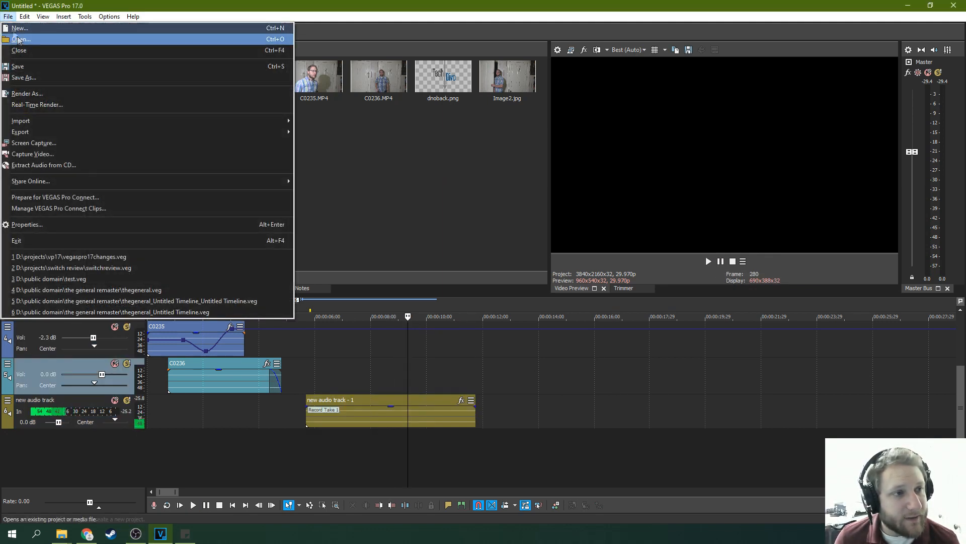
{"action": "left_click", "coordinate": [62, 154]}
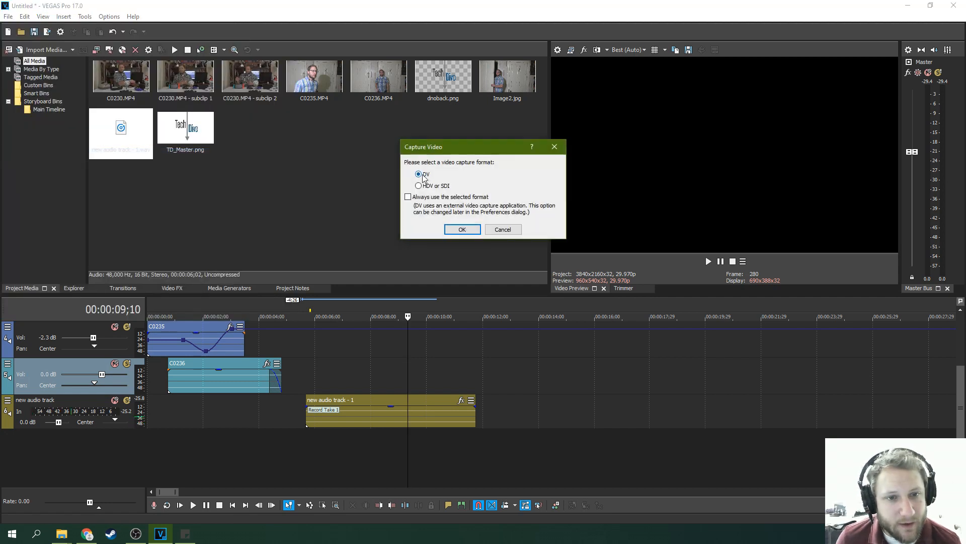
{"action": "left_click", "coordinate": [462, 229]}
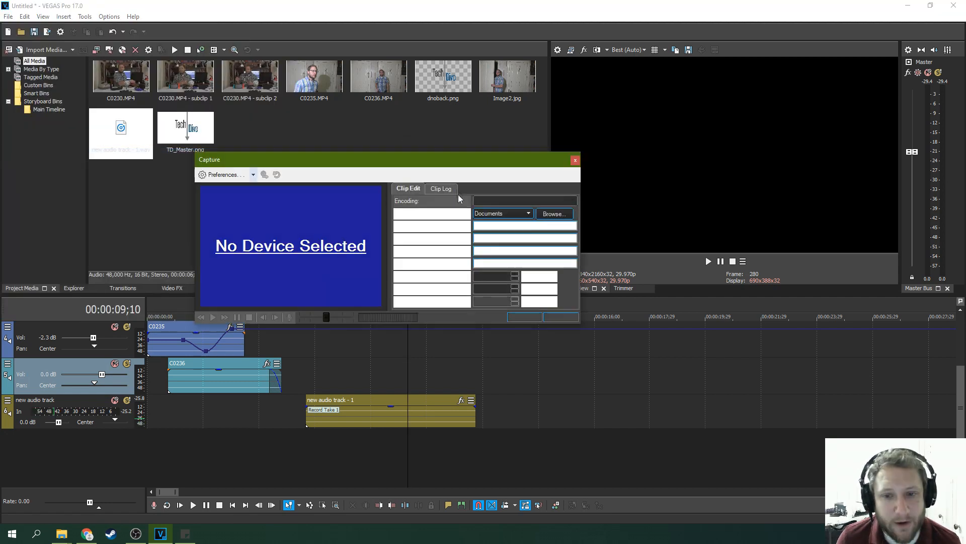
{"action": "left_click_drag", "start_coordinate": [334, 170], "coordinate": [415, 171]}
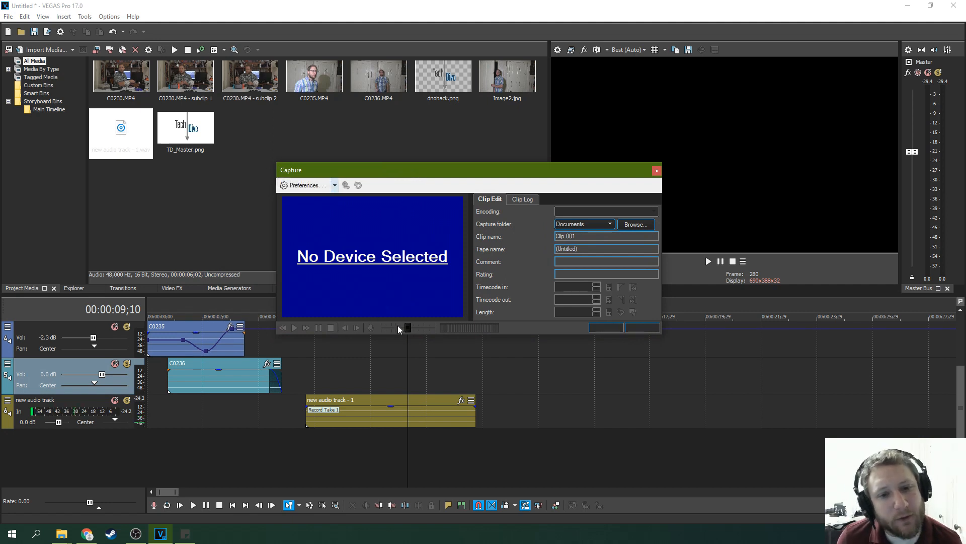
{"action": "left_click", "coordinate": [522, 199]}
{"action": "left_click", "coordinate": [492, 200]}
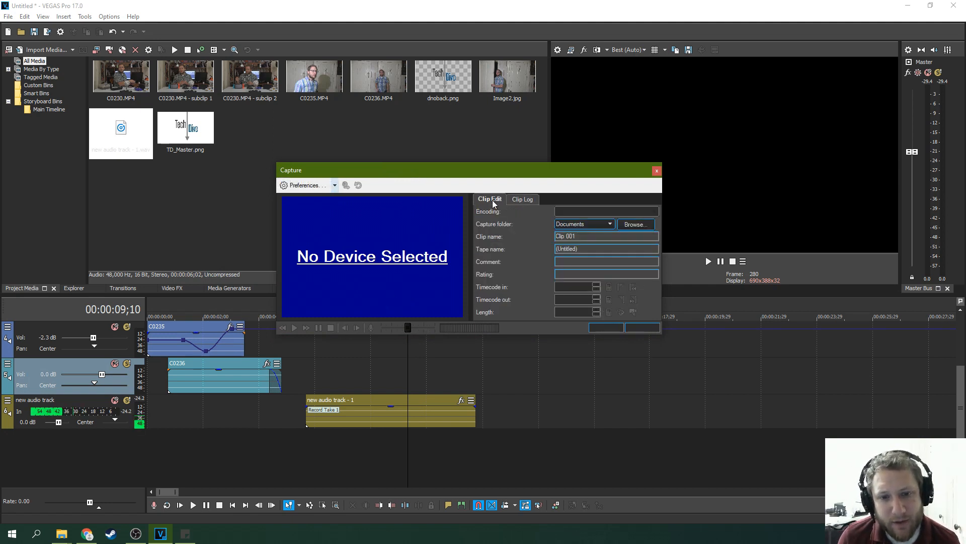
{"action": "left_click", "coordinate": [587, 225]}
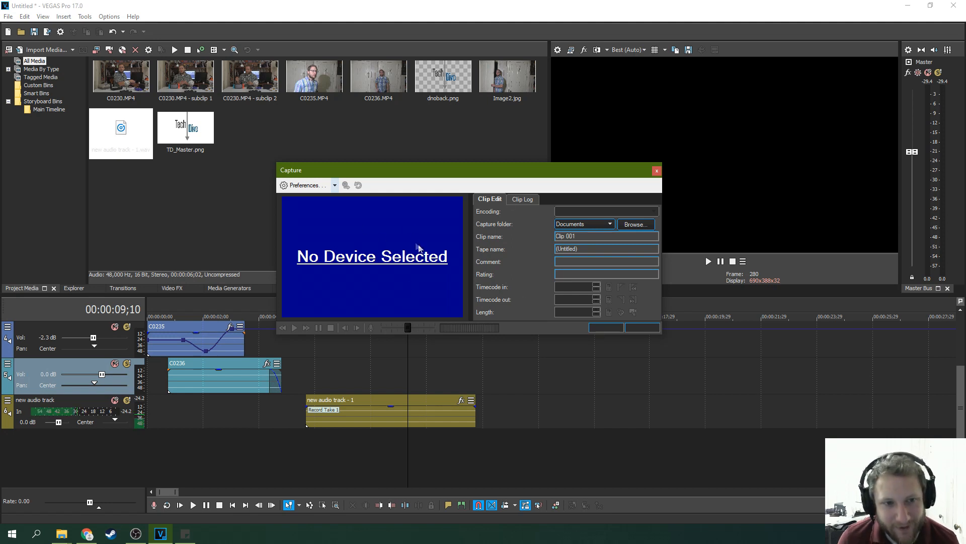
Check which devices can be chosen for video capture and close the capture window.
{"action": "left_click", "coordinate": [335, 185]}
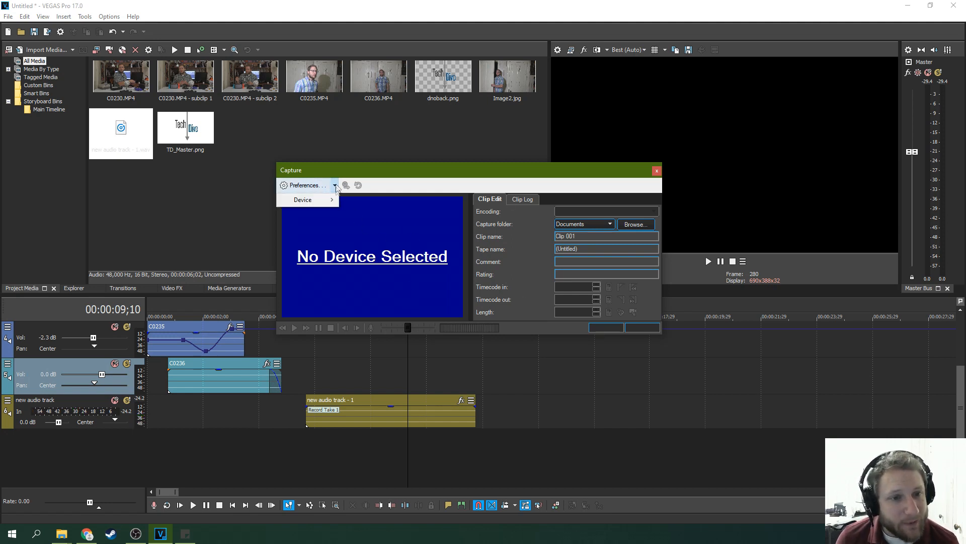
{"action": "mouse_move", "coordinate": [334, 197]}
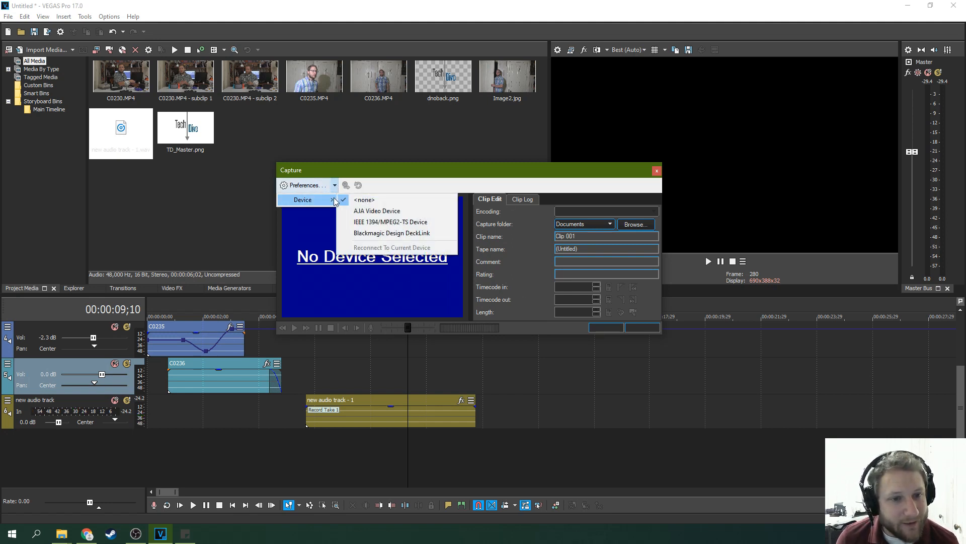
{"action": "left_click", "coordinate": [435, 184]}
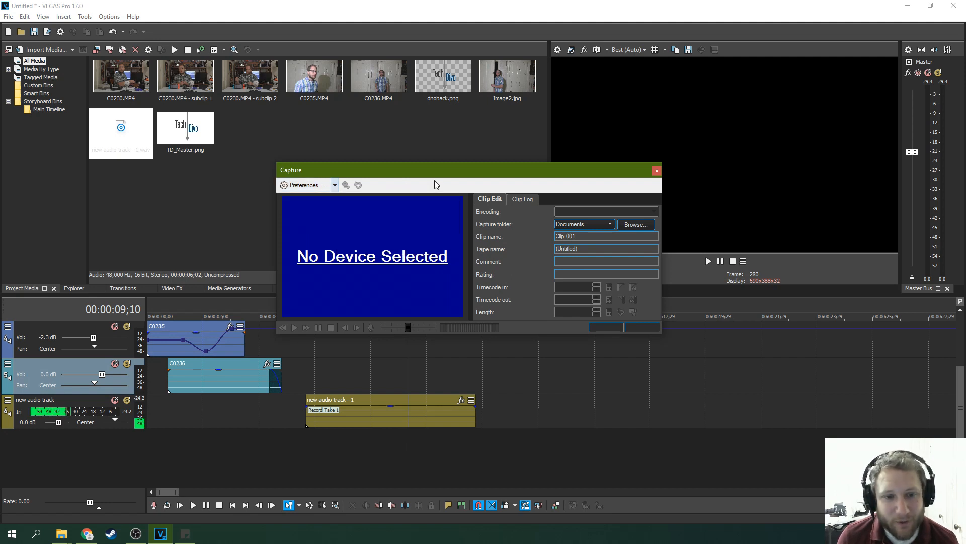
{"action": "left_click", "coordinate": [656, 173]}
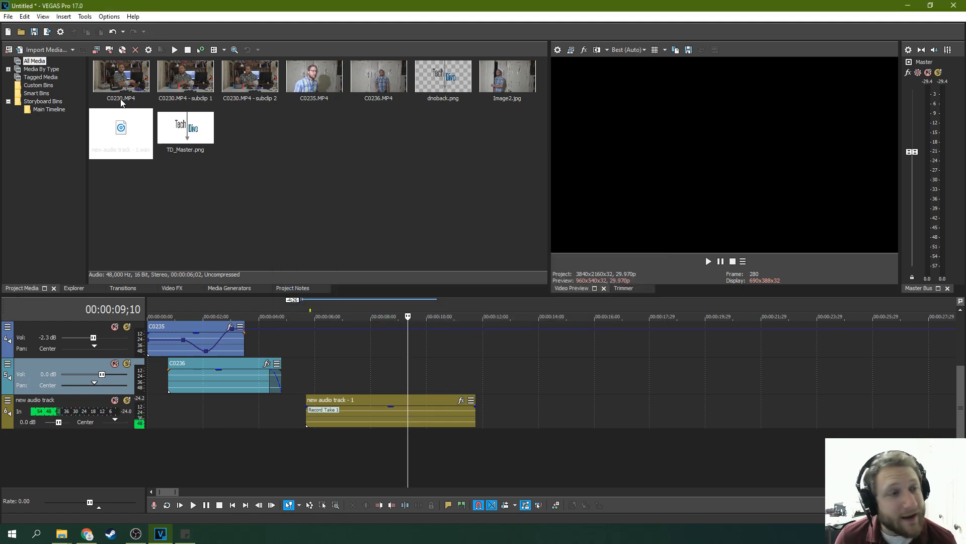
Open the VEGAS Capture screen recorder, try switching its monitor video sources on and off, and close it.
{"action": "left_click", "coordinate": [8, 17]}
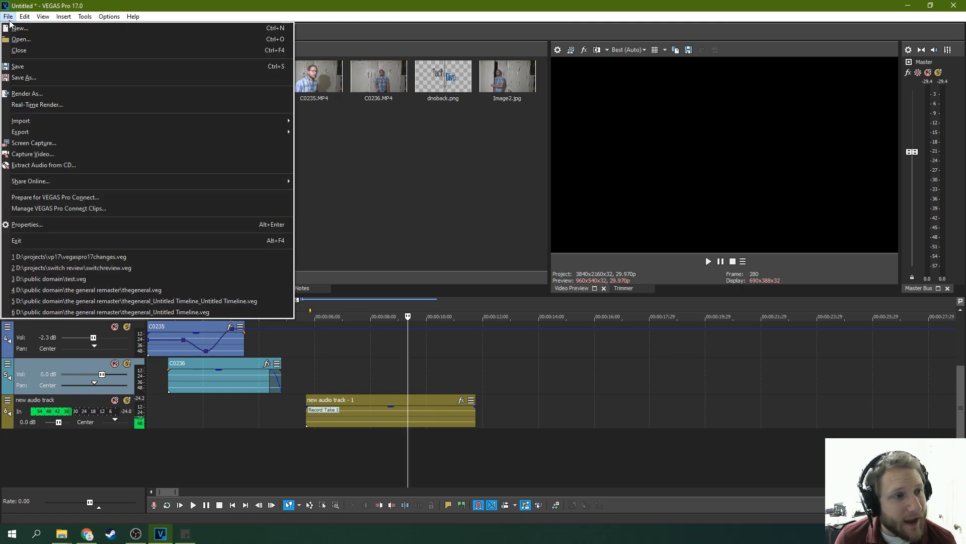
{"action": "left_click", "coordinate": [50, 145]}
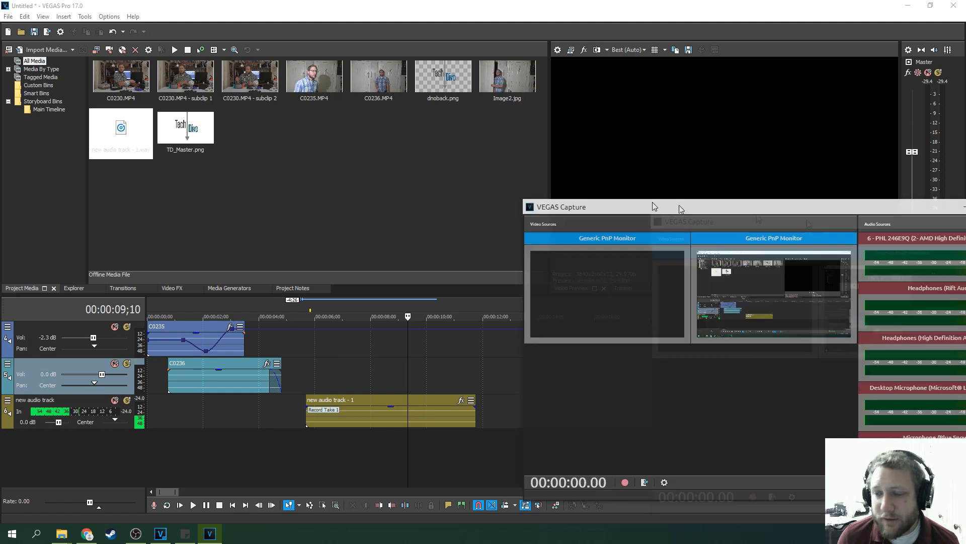
{"action": "left_click_drag", "start_coordinate": [652, 201], "coordinate": [292, 122]}
{"action": "left_click", "coordinate": [375, 229]}
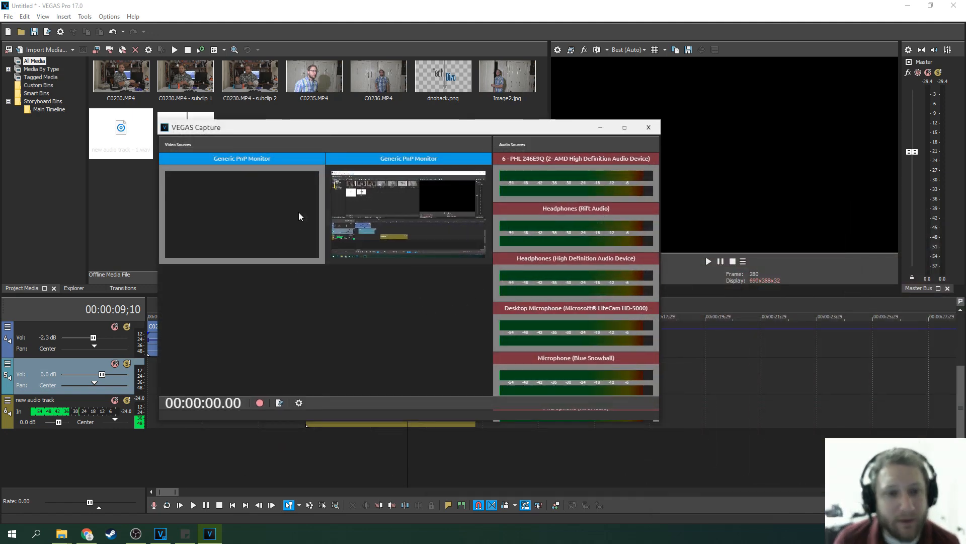
{"action": "left_click", "coordinate": [298, 213]}
{"action": "left_click", "coordinate": [377, 210]}
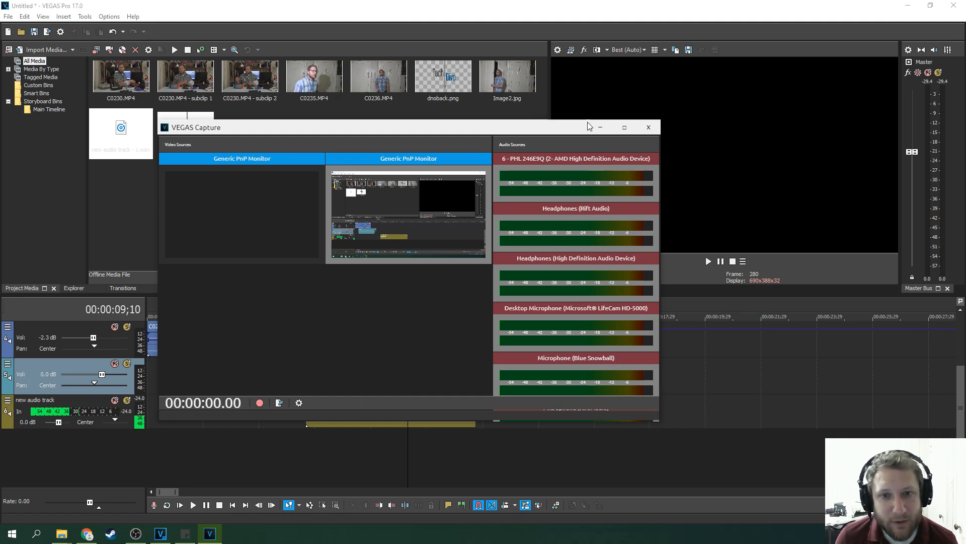
{"action": "left_click_drag", "start_coordinate": [587, 119], "coordinate": [597, 162]}
{"action": "left_click", "coordinate": [650, 172]}
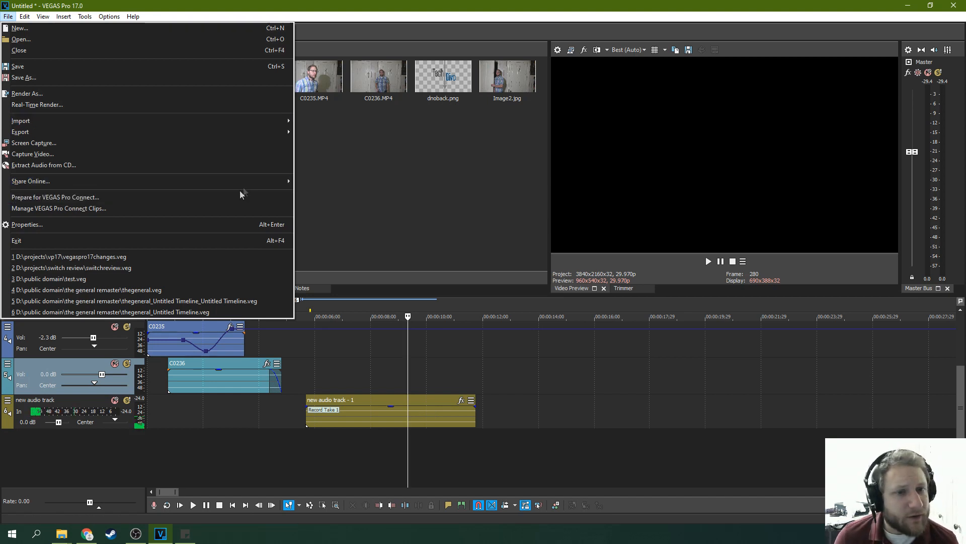
Review the project's video, ruler, summary and audio CD properties.
{"action": "mouse_move", "coordinate": [250, 186]}
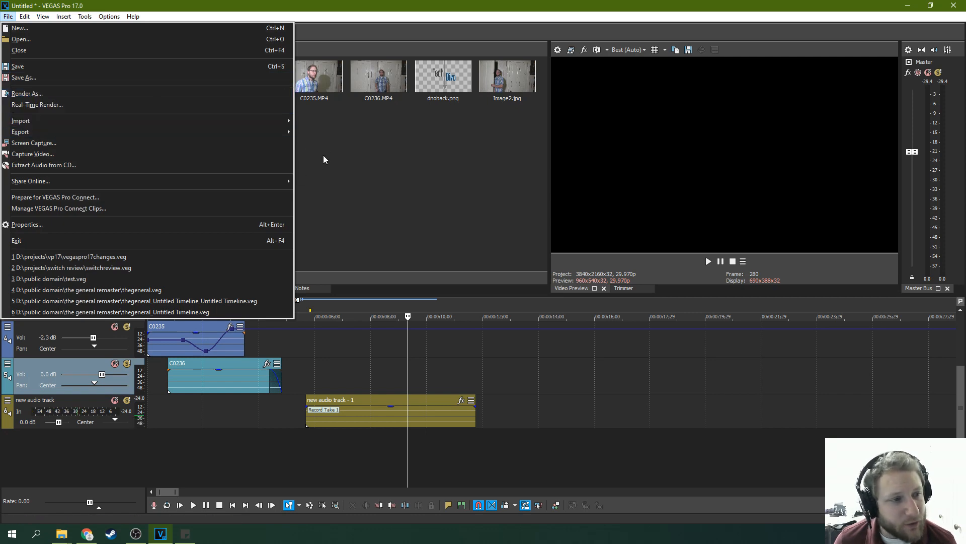
{"action": "left_click", "coordinate": [182, 226]}
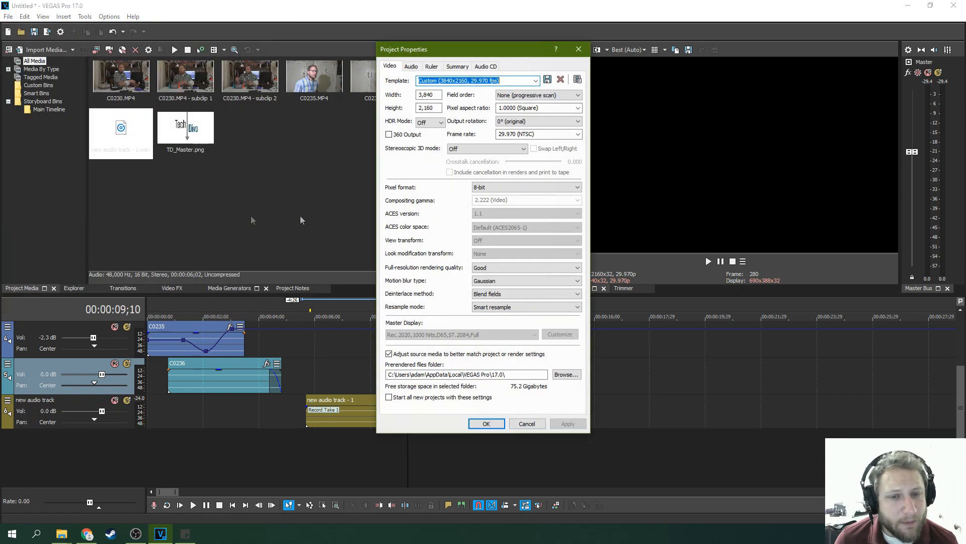
{"action": "left_click", "coordinate": [458, 66]}
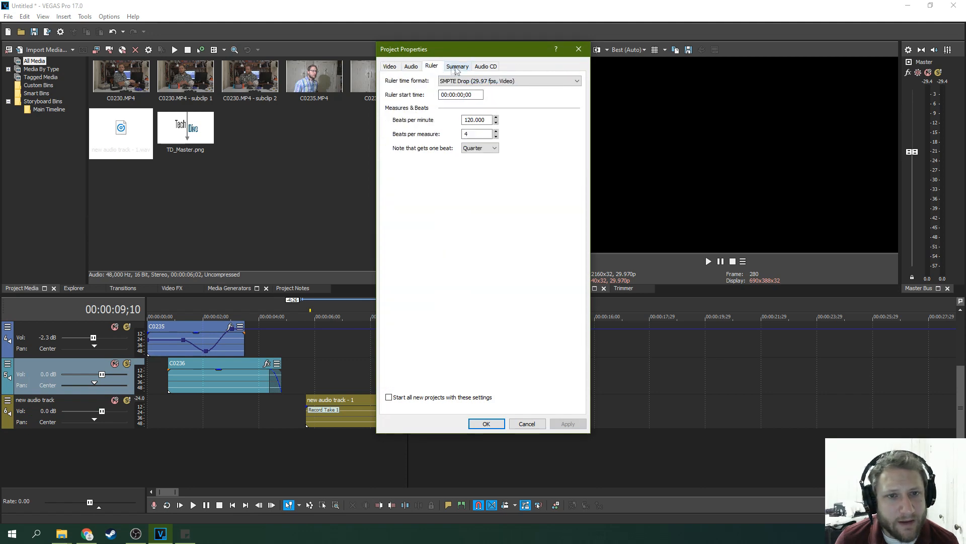
{"action": "left_click", "coordinate": [486, 66]}
{"action": "left_click", "coordinate": [389, 66]}
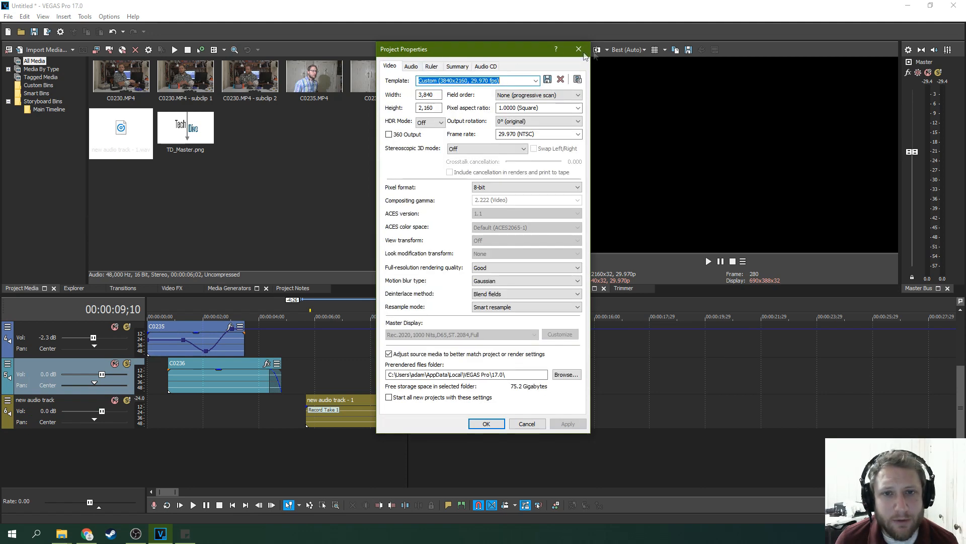
{"action": "left_click", "coordinate": [579, 49]}
Examine the post-edit ripple options, the commands available for the recorded audio event, and the view and insert options.
{"action": "left_click", "coordinate": [8, 16]}
{"action": "mouse_move", "coordinate": [24, 17]}
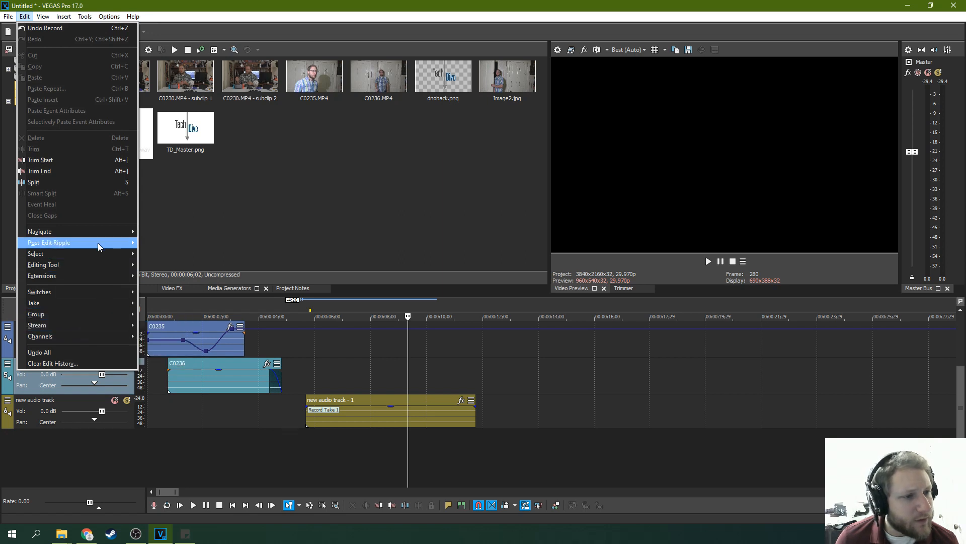
{"action": "mouse_move", "coordinate": [98, 243]}
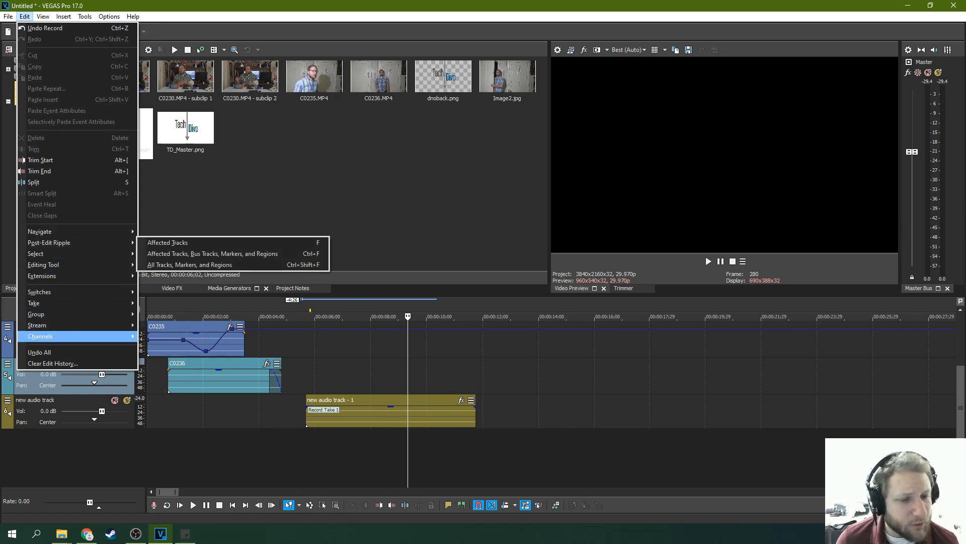
{"action": "right_click", "coordinate": [344, 399]}
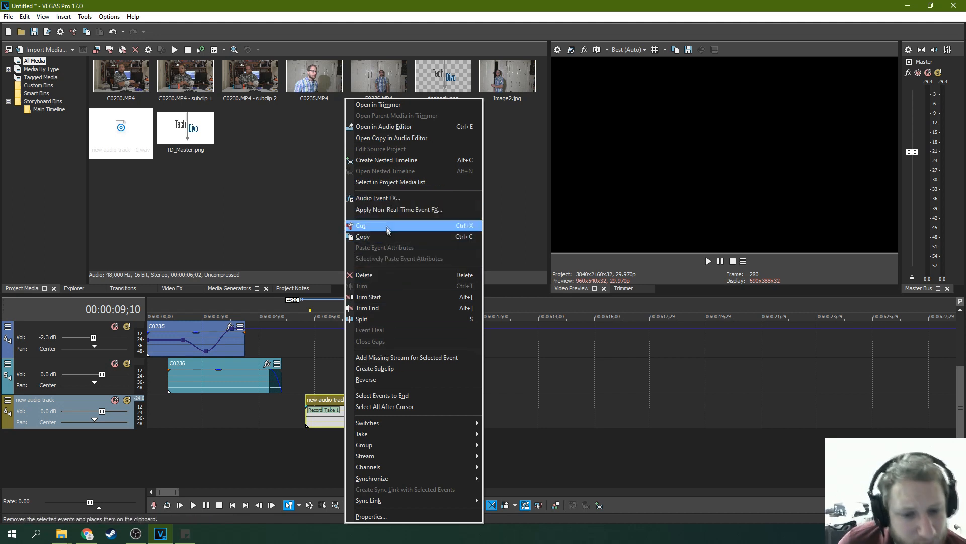
{"action": "mouse_move", "coordinate": [462, 424]}
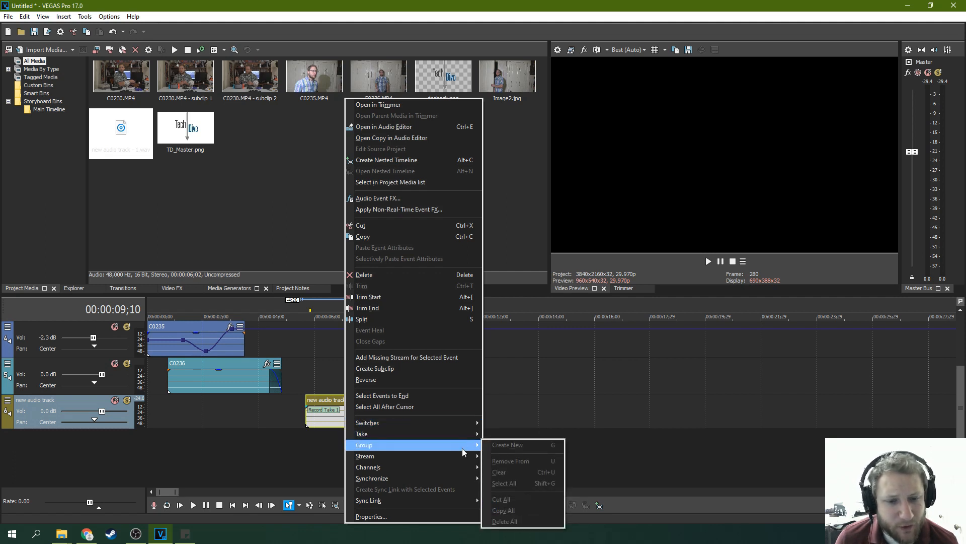
{"action": "mouse_move", "coordinate": [463, 459]}
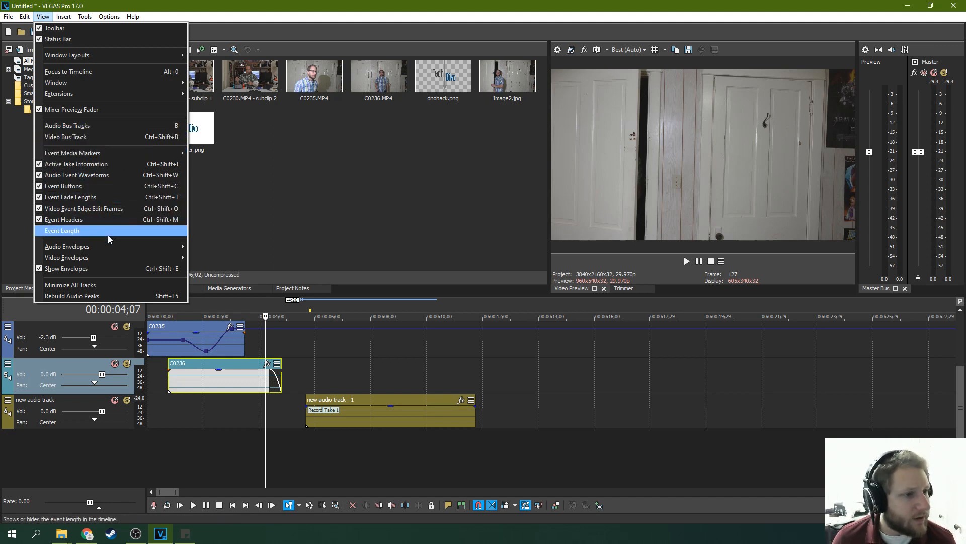
{"action": "mouse_move", "coordinate": [112, 245]}
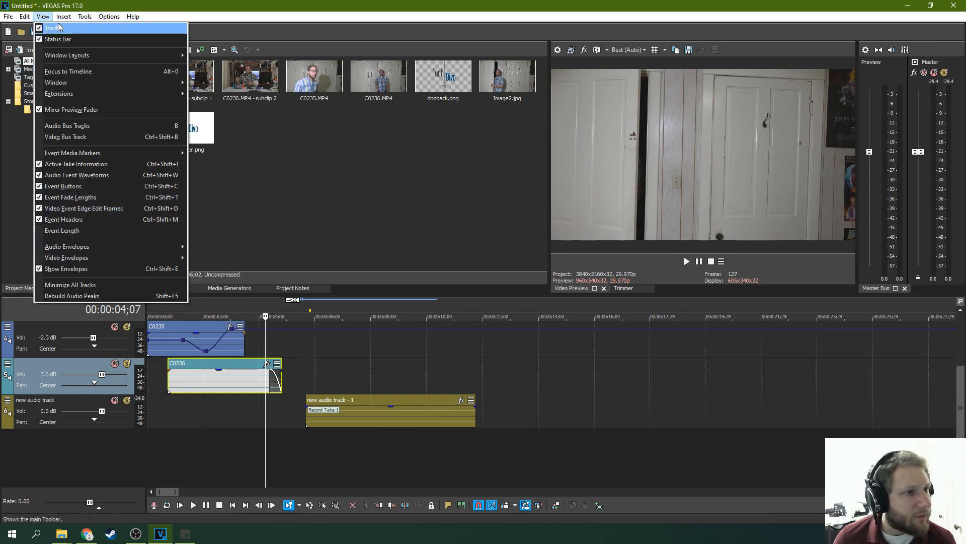
{"action": "mouse_move", "coordinate": [63, 20]}
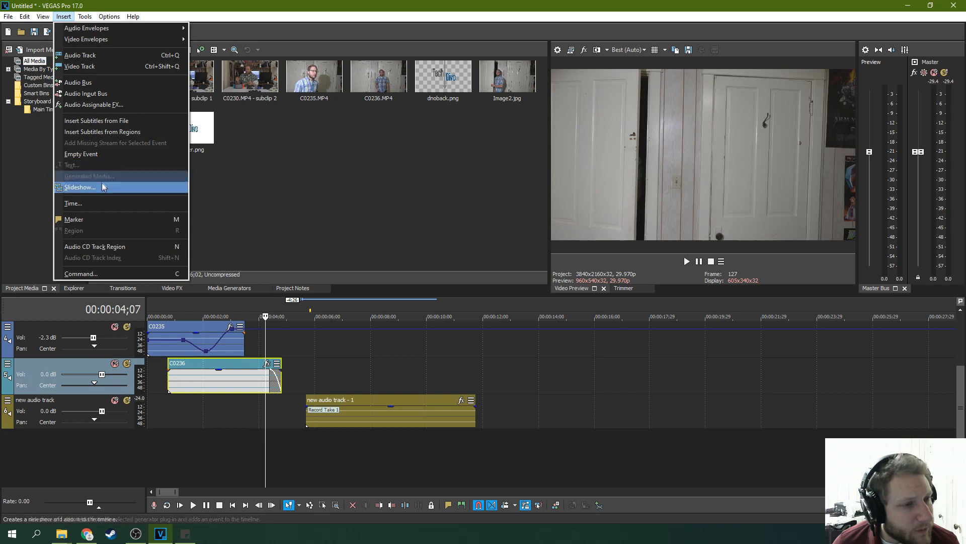
Open the Slideshow Creator, review its picture, placement, duration and effect settings, and close it.
{"action": "left_click", "coordinate": [93, 192]}
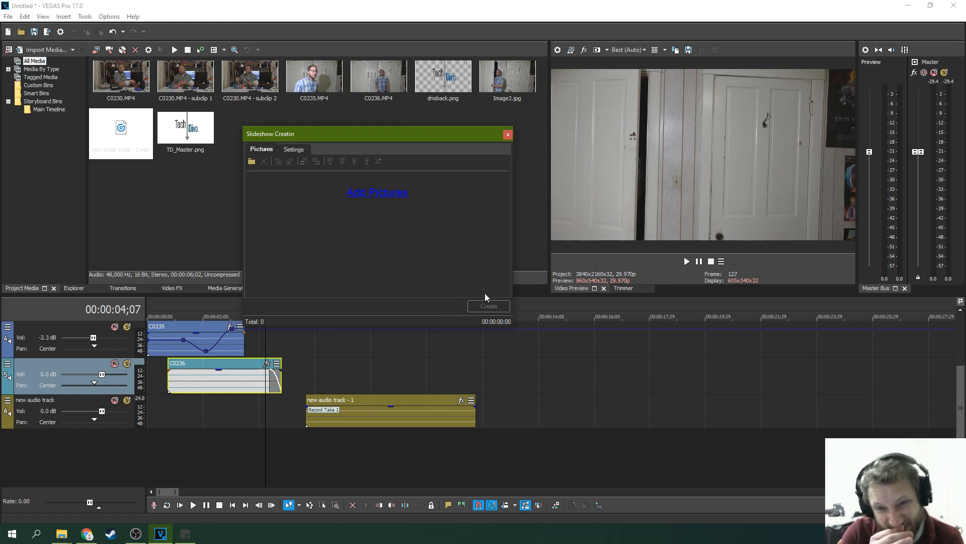
{"action": "left_click", "coordinate": [292, 150]}
{"action": "left_click", "coordinate": [274, 150]}
{"action": "left_click", "coordinate": [278, 152]}
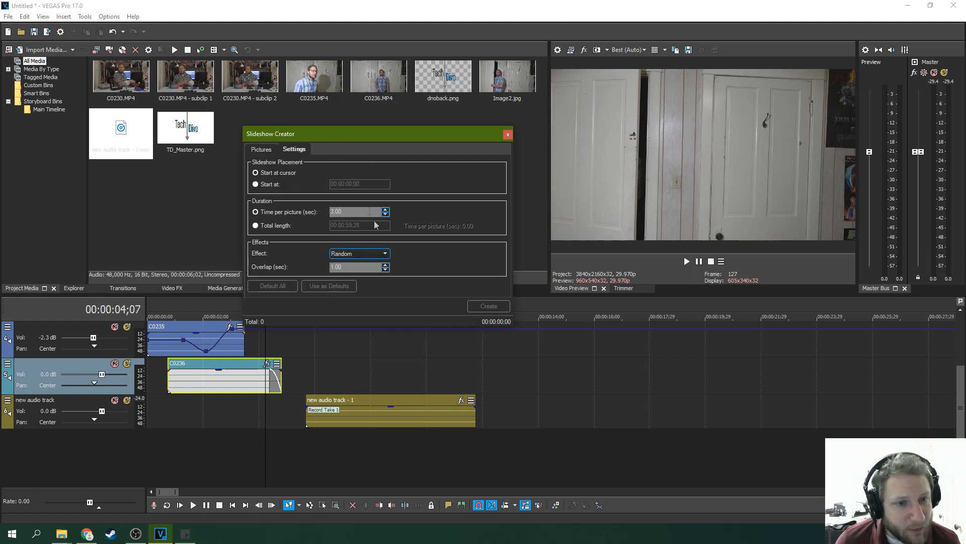
{"action": "left_click", "coordinate": [370, 254]}
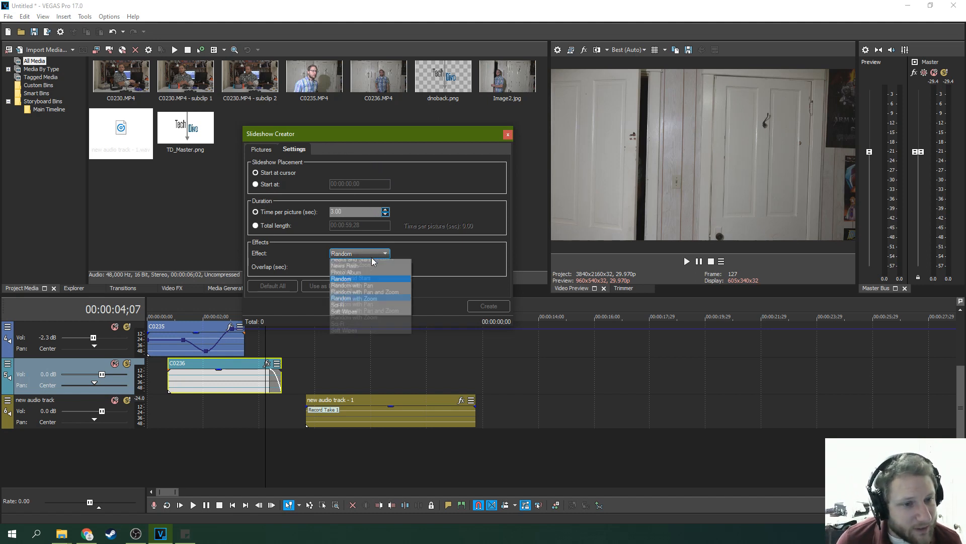
{"action": "left_click", "coordinate": [371, 256]}
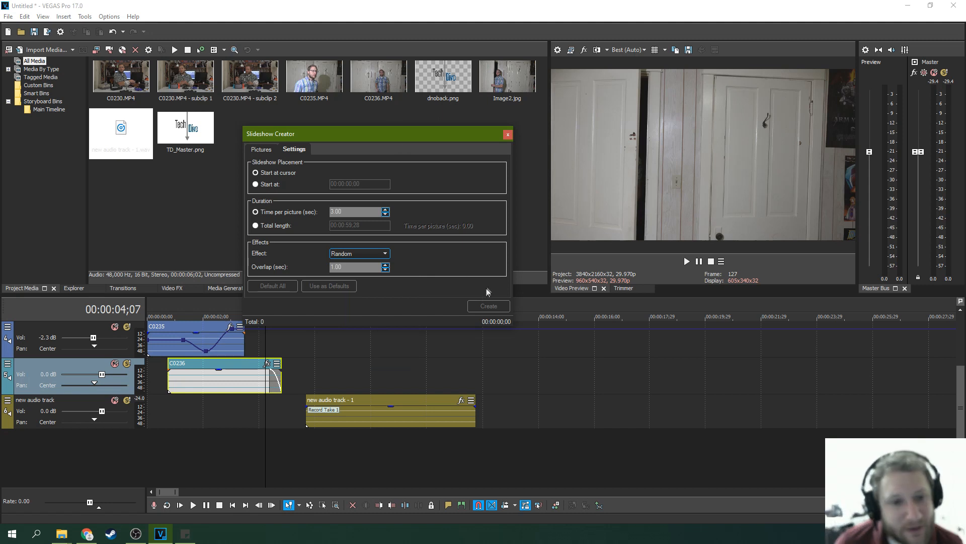
{"action": "left_click", "coordinate": [508, 135]}
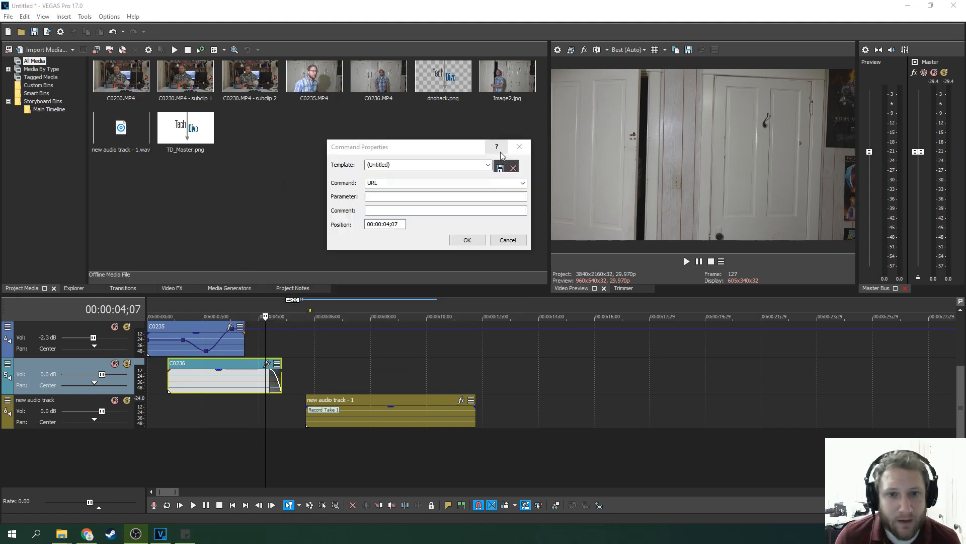
Examine the Command Properties fields, including the available templates and command types, and close the dialog without inserting a command.
{"action": "left_click", "coordinate": [520, 147]}
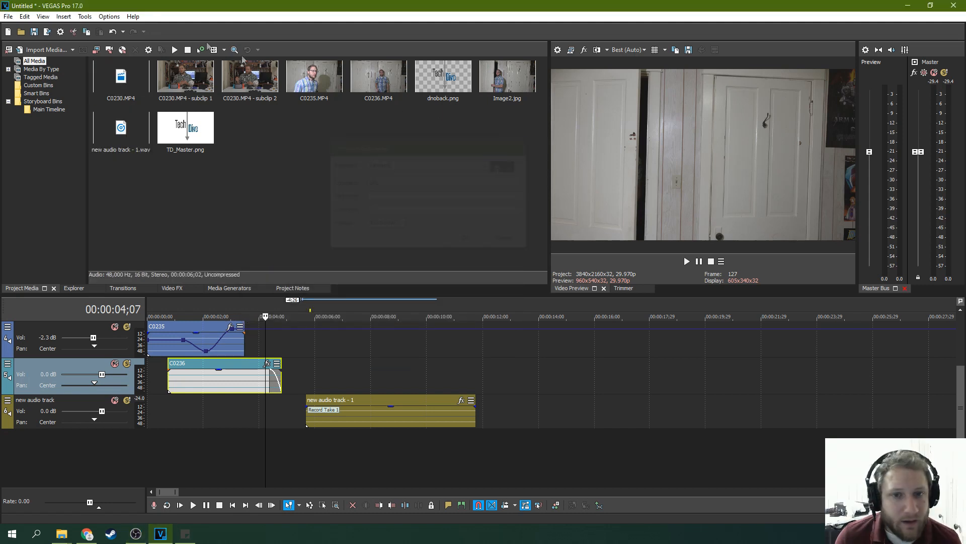
{"action": "left_click", "coordinate": [47, 16]}
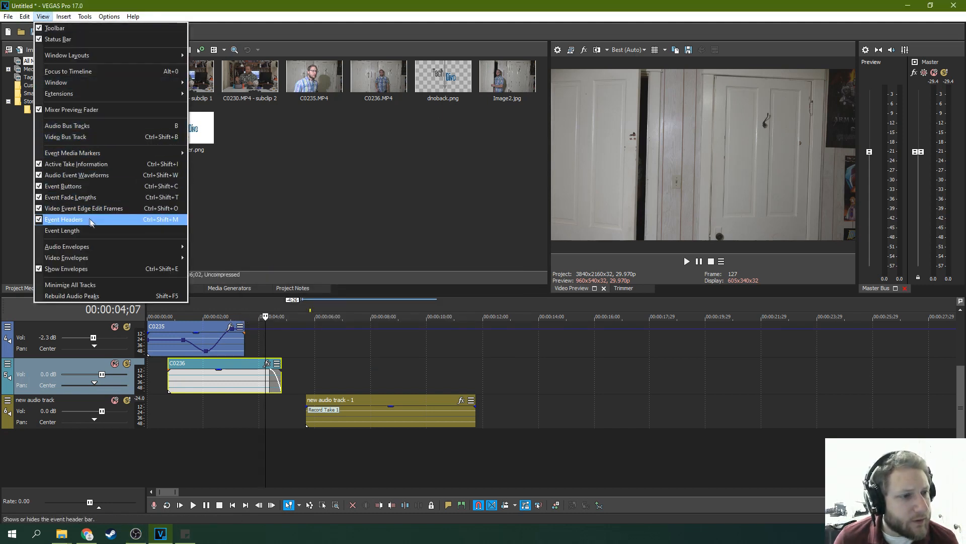
{"action": "mouse_move", "coordinate": [63, 17]}
{"action": "left_click", "coordinate": [81, 273]}
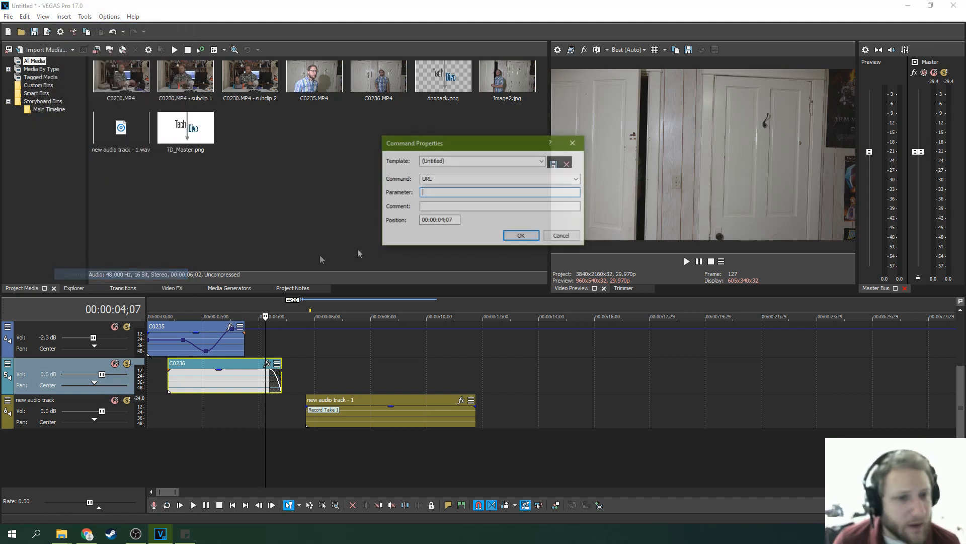
{"action": "left_click", "coordinate": [542, 161]}
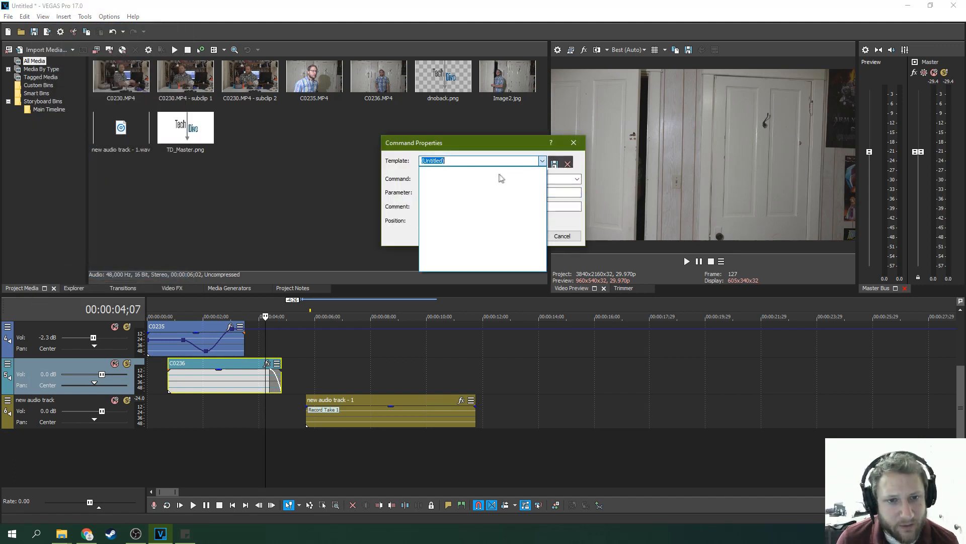
{"action": "left_click", "coordinate": [393, 173]}
{"action": "left_click", "coordinate": [450, 204]}
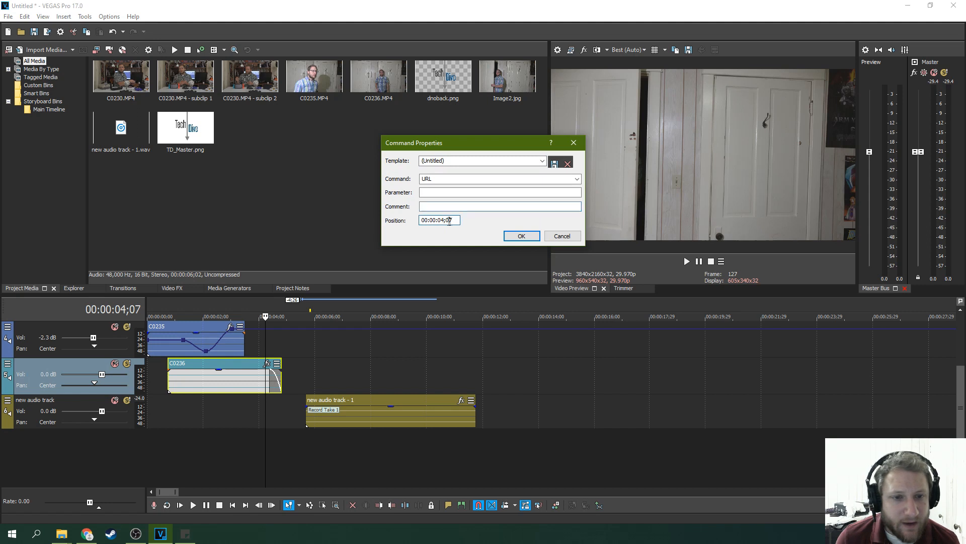
{"action": "left_click", "coordinate": [496, 182]}
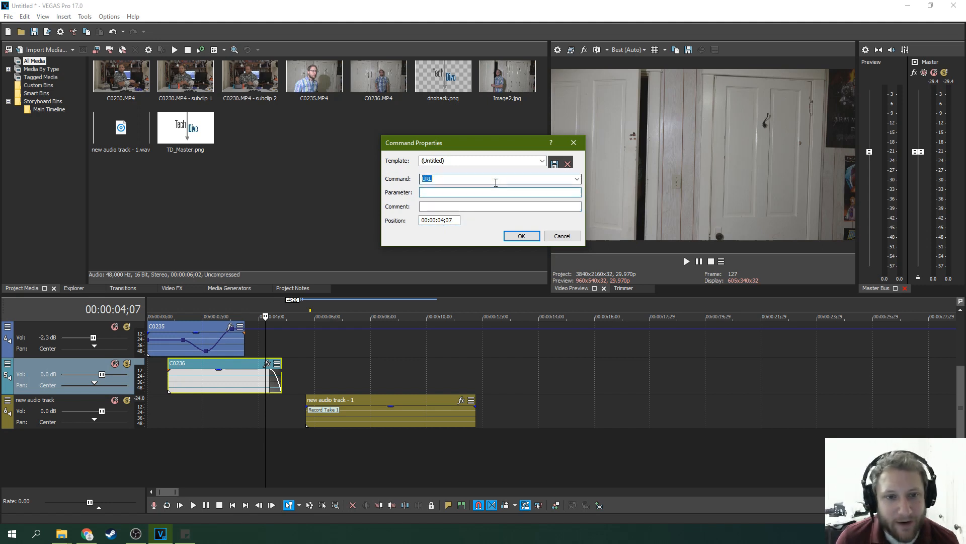
{"action": "left_click", "coordinate": [576, 180]}
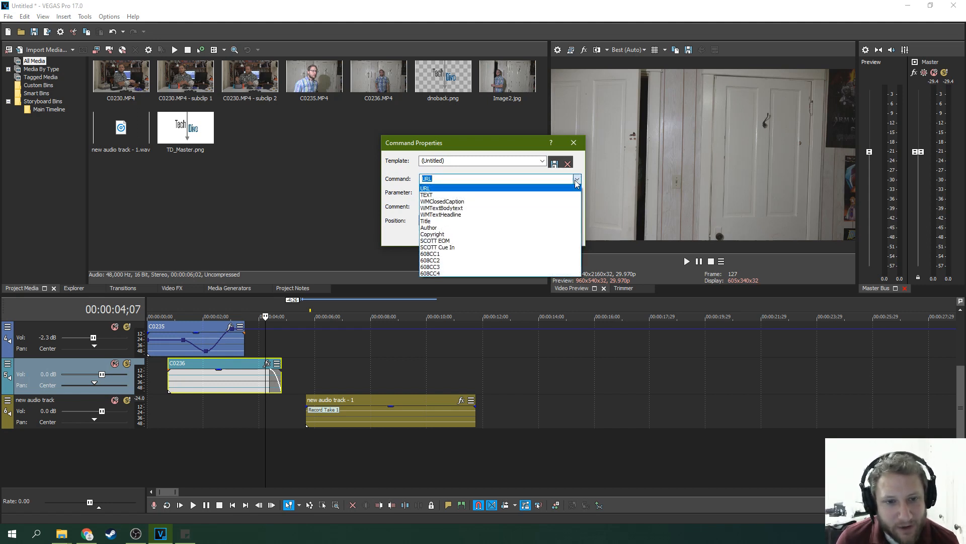
{"action": "left_click", "coordinate": [576, 180]}
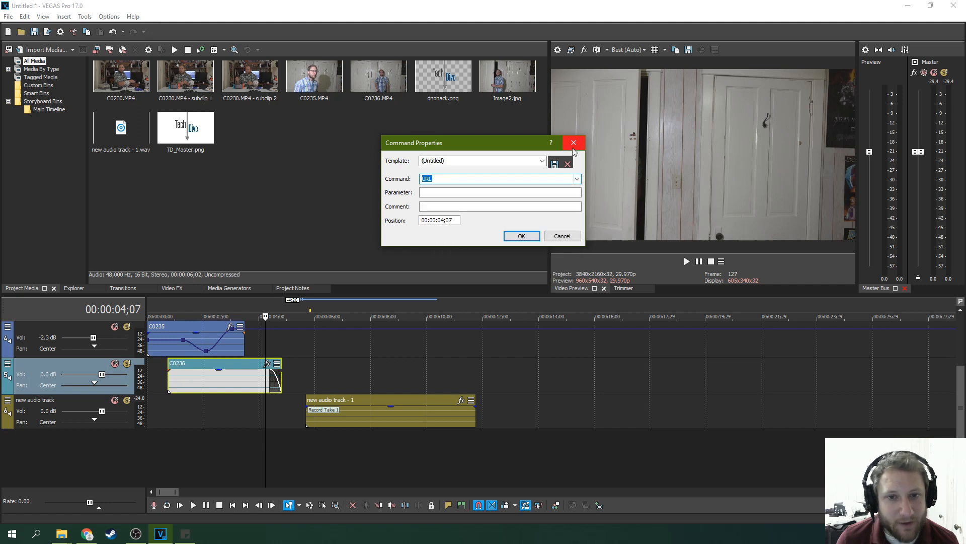
{"action": "left_click", "coordinate": [574, 146]}
Examine the audio, video and prerendering tool commands.
{"action": "left_click", "coordinate": [84, 16]}
{"action": "mouse_move", "coordinate": [96, 28]}
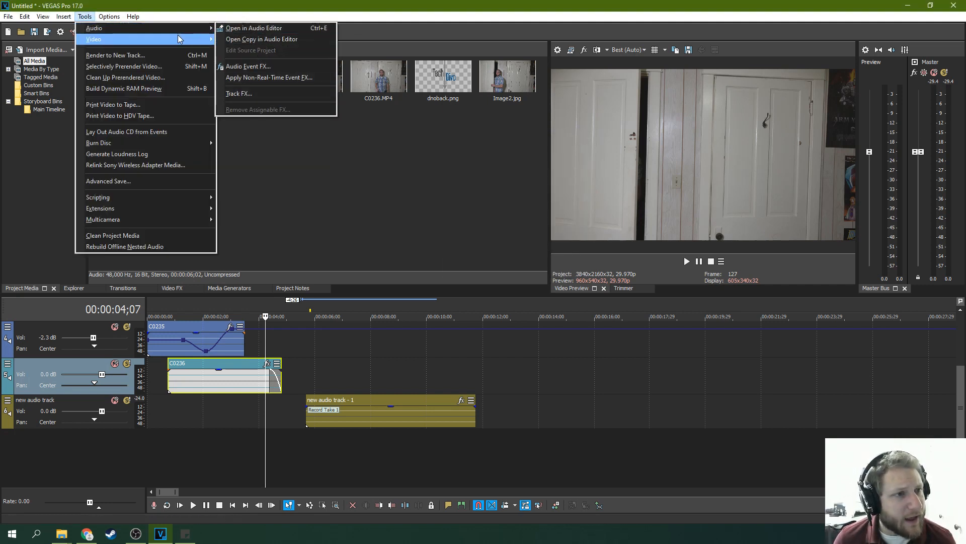
{"action": "mouse_move", "coordinate": [179, 38]}
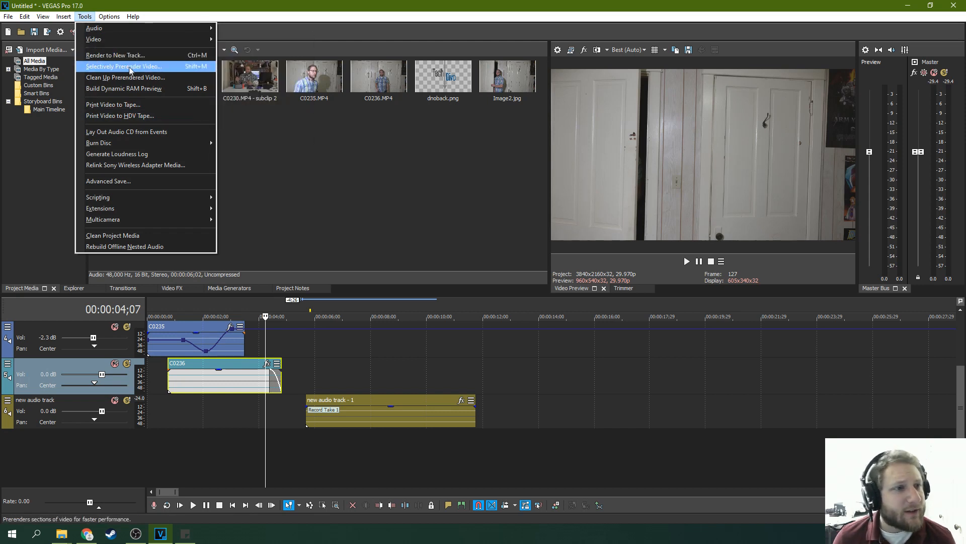
Make a time selection spanning the recorded audio event on the new audio track, ending at about 00:00:12;01.
{"action": "left_click_drag", "start_coordinate": [327, 310], "coordinate": [388, 311]}
{"action": "right_click", "coordinate": [374, 310]}
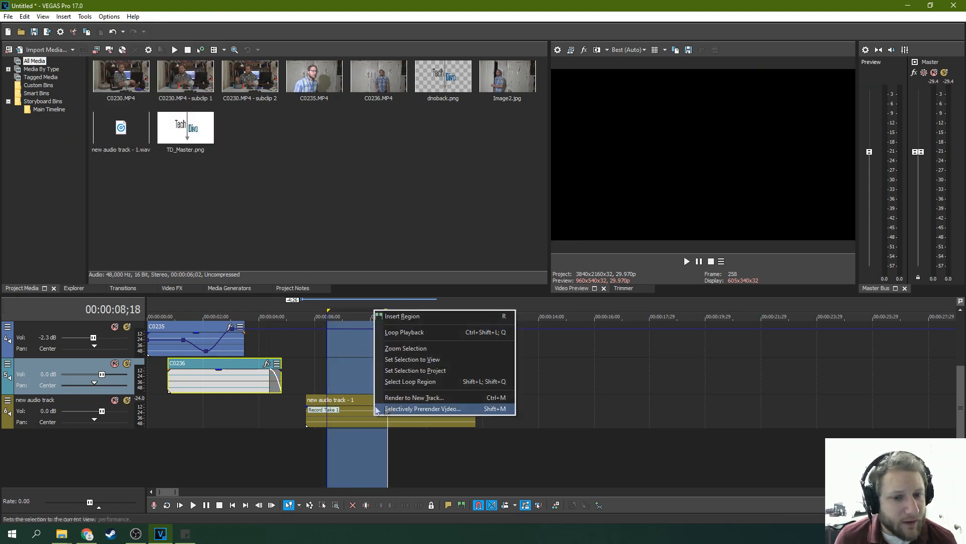
{"action": "left_click_drag", "start_coordinate": [329, 311], "coordinate": [307, 312]}
{"action": "left_click_drag", "start_coordinate": [386, 312], "coordinate": [483, 316]}
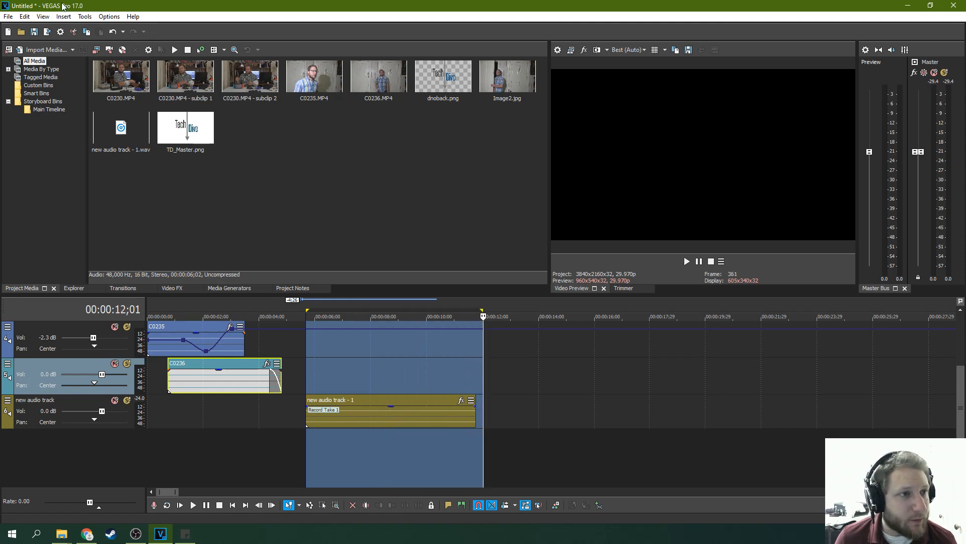
Examine the snapping, ripple, loudness, timecode and customization options, and briefly open and close the preferences window.
{"action": "left_click", "coordinate": [81, 17]}
{"action": "mouse_move", "coordinate": [61, 16]}
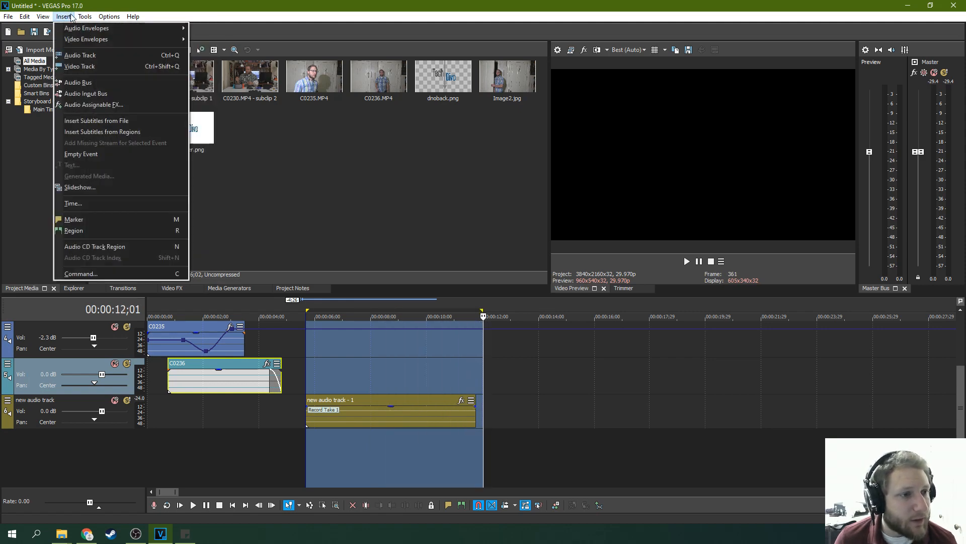
{"action": "mouse_move", "coordinate": [109, 17]}
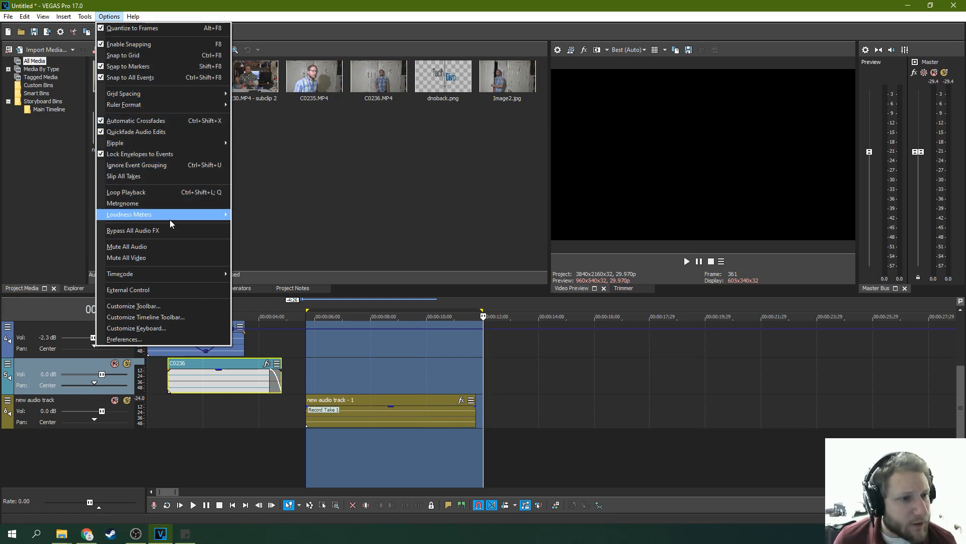
{"action": "mouse_move", "coordinate": [171, 220]}
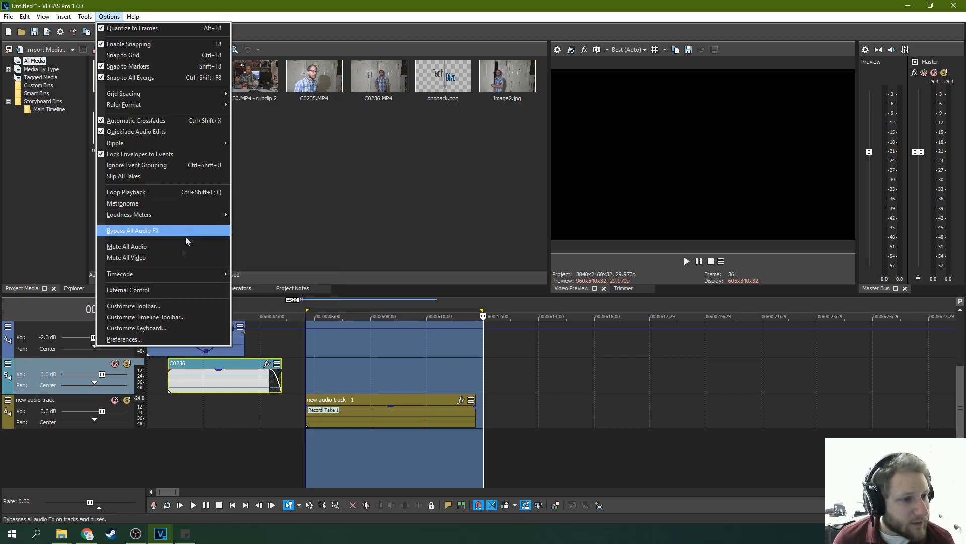
{"action": "mouse_move", "coordinate": [191, 273]}
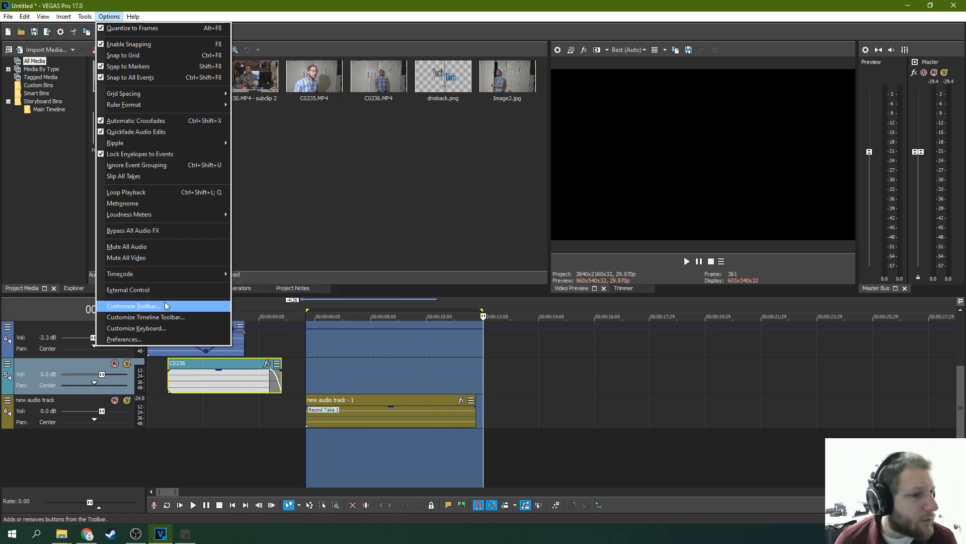
{"action": "left_click", "coordinate": [161, 338]}
{"action": "left_click_drag", "start_coordinate": [455, 70], "coordinate": [389, 104]}
{"action": "left_click", "coordinate": [515, 99]}
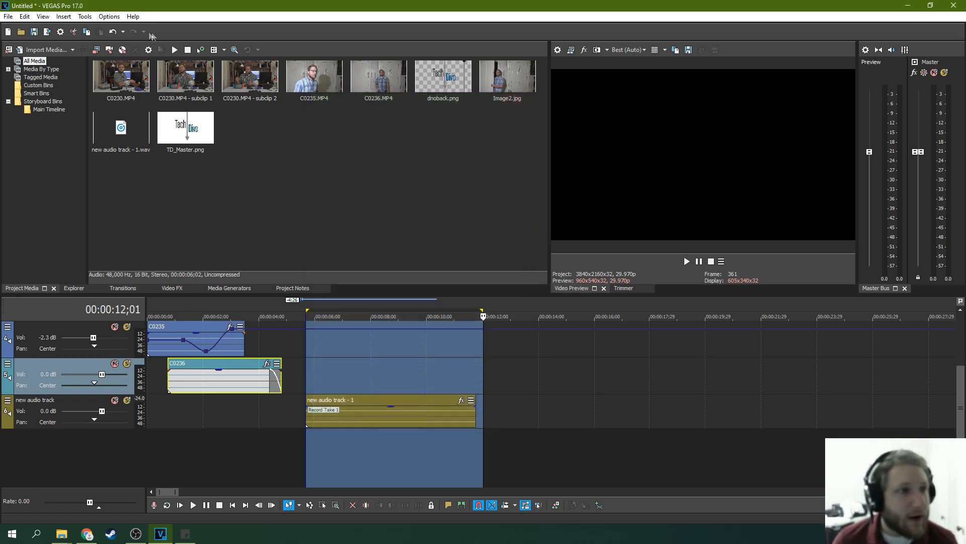
Look through the preference pages, including VST Effects, External Control & Automation, Editing, Display and CD Settings, and close the preferences.
{"action": "left_click", "coordinate": [64, 16]}
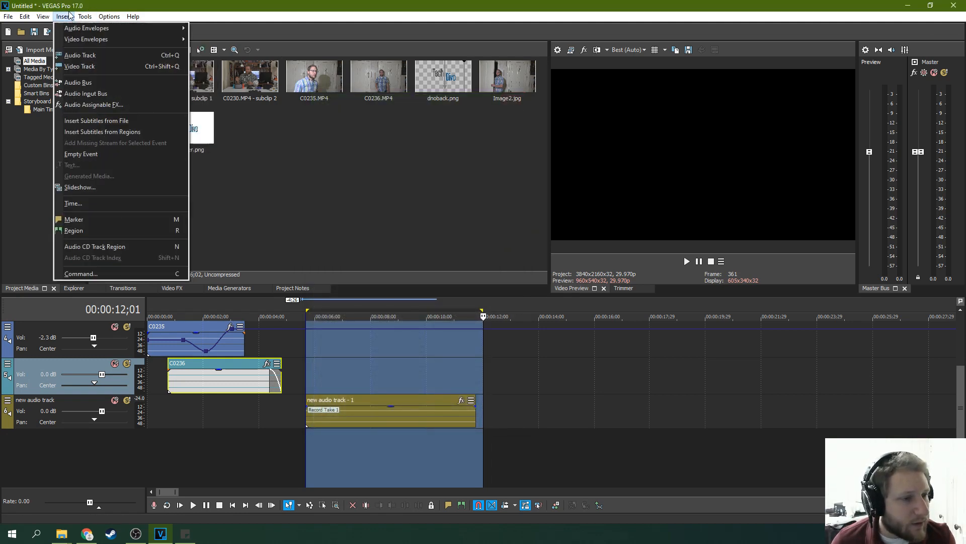
{"action": "left_click", "coordinate": [109, 16]}
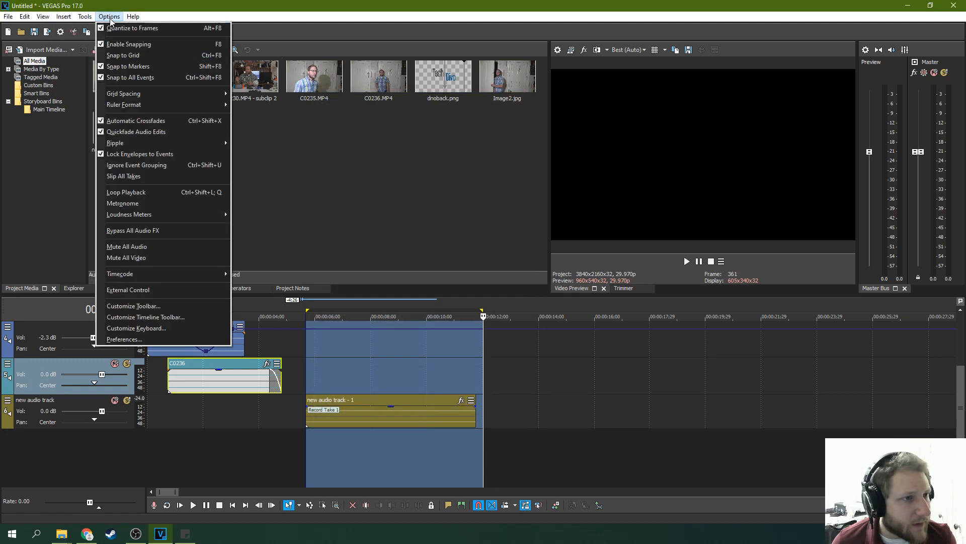
{"action": "left_click", "coordinate": [127, 341]}
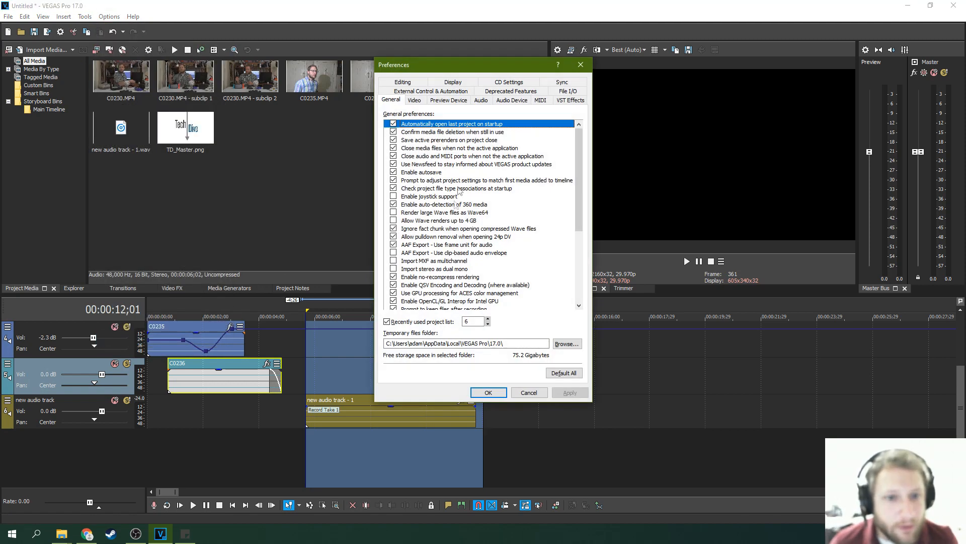
{"action": "left_click", "coordinate": [563, 101]}
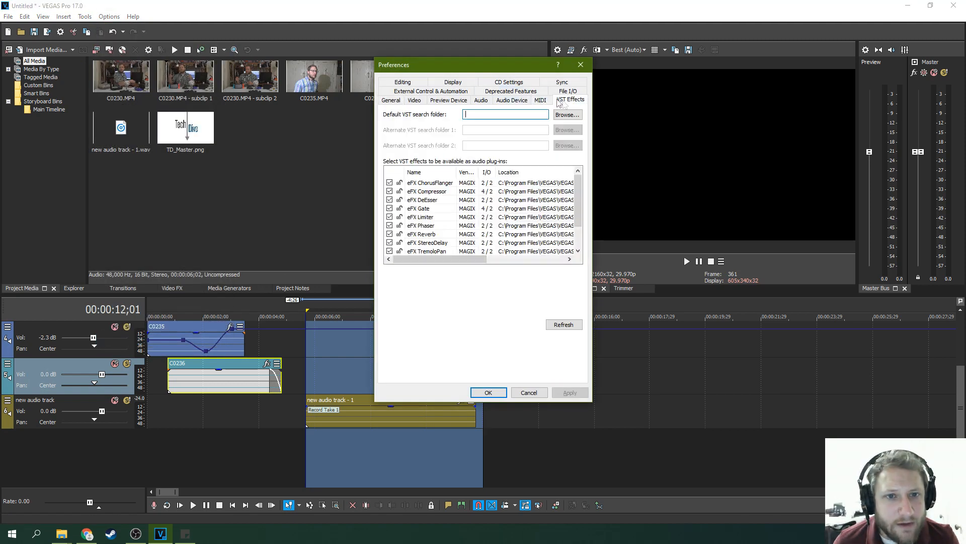
{"action": "left_click", "coordinate": [409, 84]}
{"action": "left_click", "coordinate": [432, 83]}
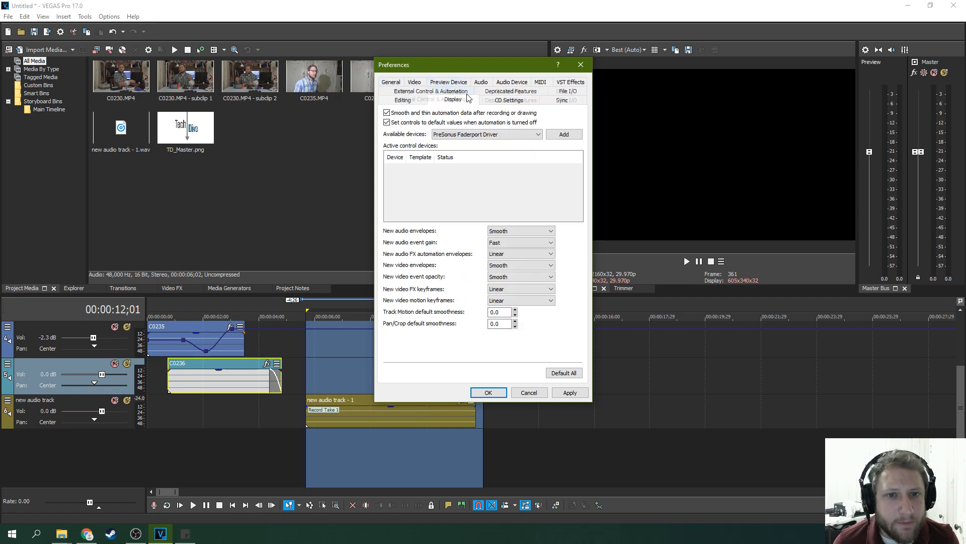
{"action": "left_click", "coordinate": [467, 94]}
{"action": "left_click", "coordinate": [511, 90]}
{"action": "left_click", "coordinate": [540, 81]}
{"action": "left_click", "coordinate": [571, 100]}
{"action": "left_click", "coordinate": [525, 84]}
{"action": "left_click", "coordinate": [559, 83]}
{"action": "left_click", "coordinate": [454, 101]}
{"action": "left_click", "coordinate": [409, 91]}
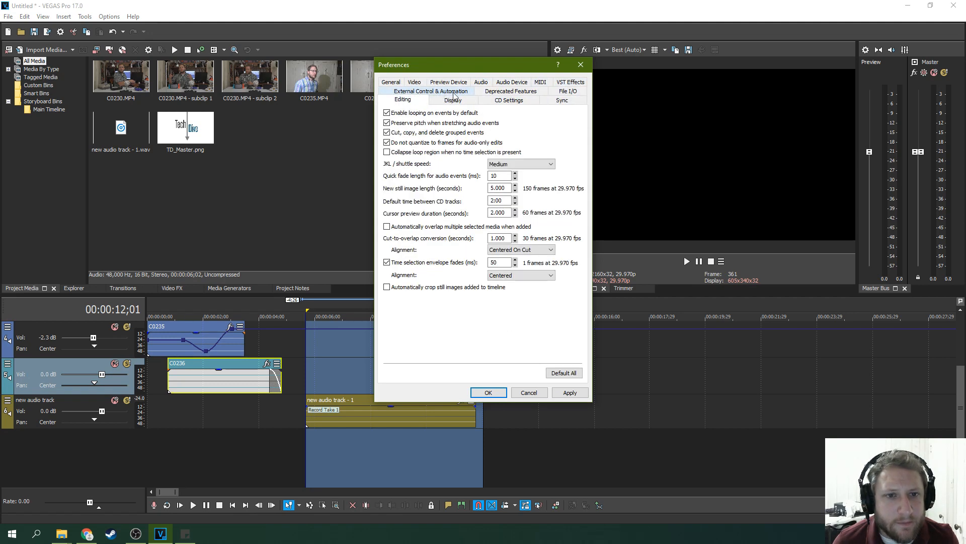
{"action": "left_click", "coordinate": [453, 100]}
{"action": "left_click", "coordinate": [563, 99]}
{"action": "left_click", "coordinate": [568, 91]}
{"action": "left_click", "coordinate": [509, 91]}
{"action": "left_click", "coordinate": [436, 93]}
{"action": "left_click", "coordinate": [443, 83]}
{"action": "left_click", "coordinate": [493, 89]}
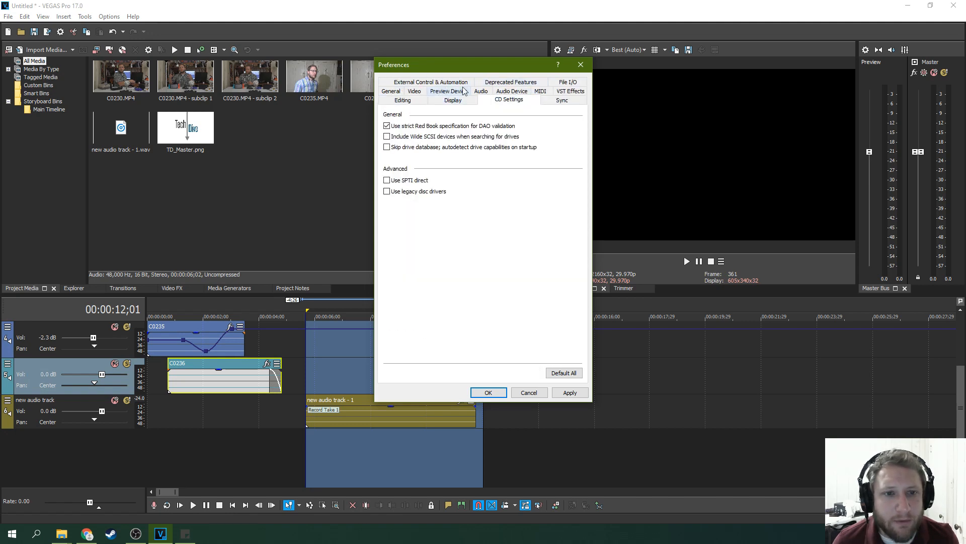
{"action": "key", "text": "Escape"}
{"action": "left_click", "coordinate": [63, 17]}
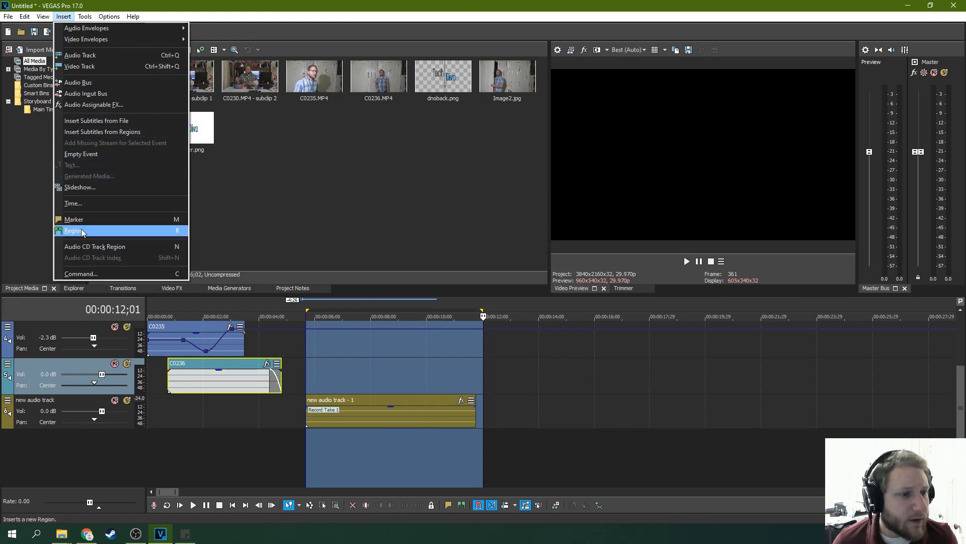
{"action": "key", "text": "Escape"}
{"action": "left_click", "coordinate": [70, 17]}
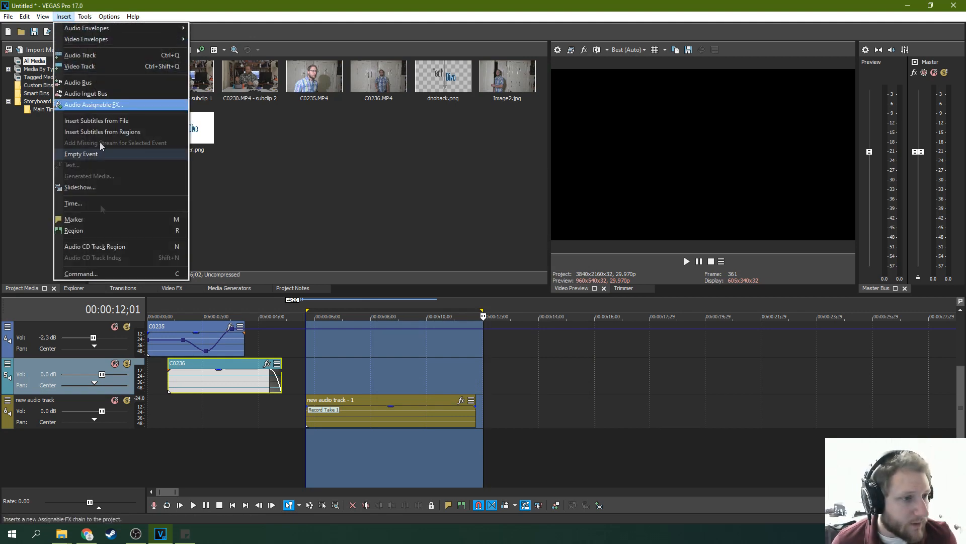
{"action": "mouse_move", "coordinate": [85, 17]}
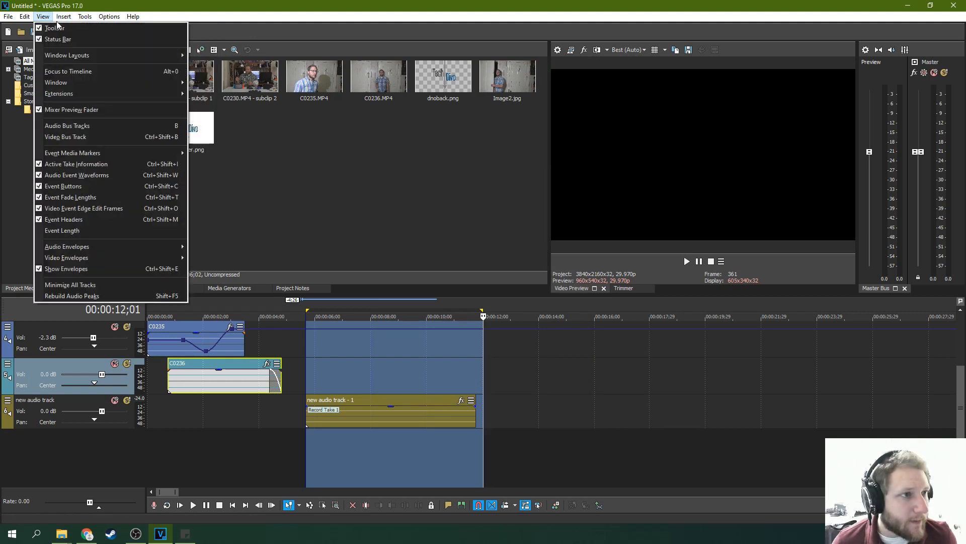
Open the preferences and look through the File I/O, Editing, VST Effects, Video, General and Preview Device pages.
{"action": "left_click", "coordinate": [110, 16]}
{"action": "left_click", "coordinate": [111, 17]}
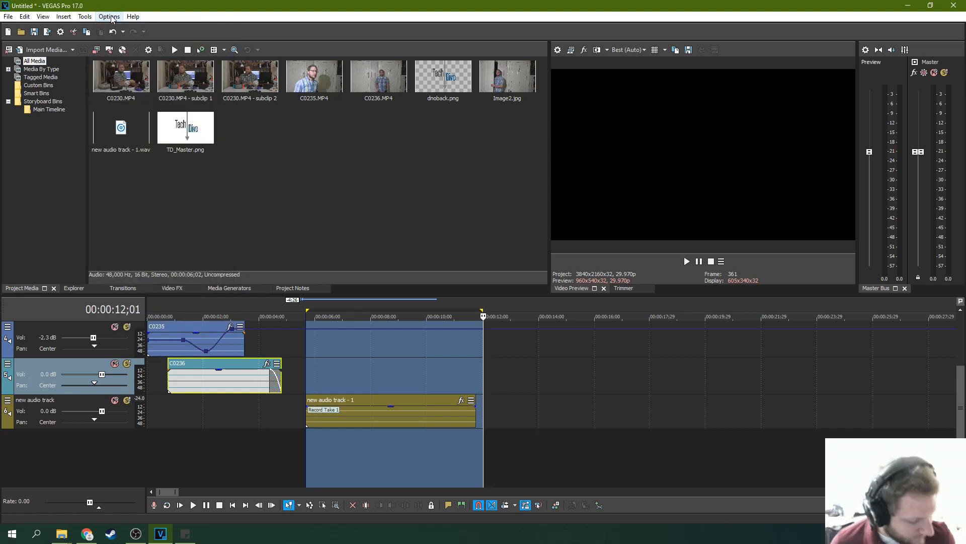
{"action": "left_click", "coordinate": [110, 19]}
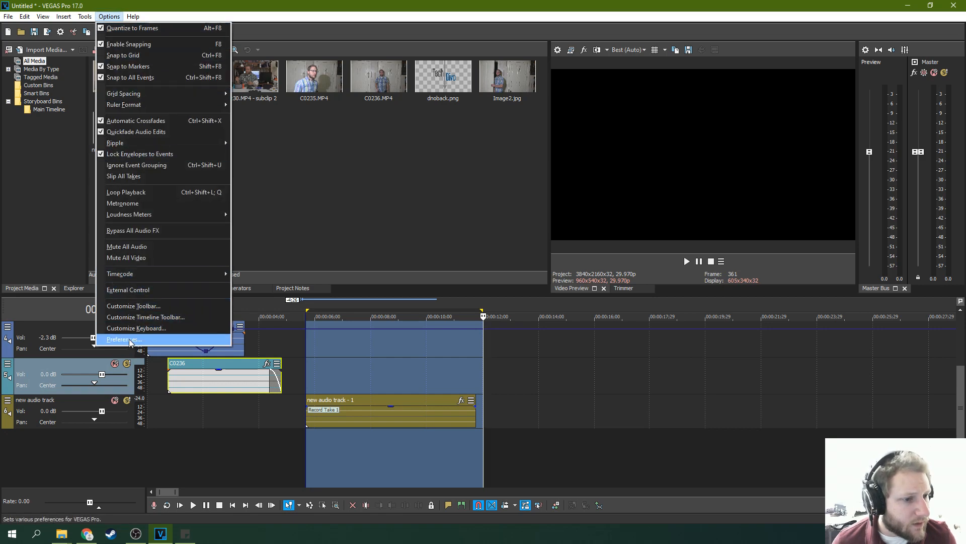
{"action": "left_click", "coordinate": [128, 340]}
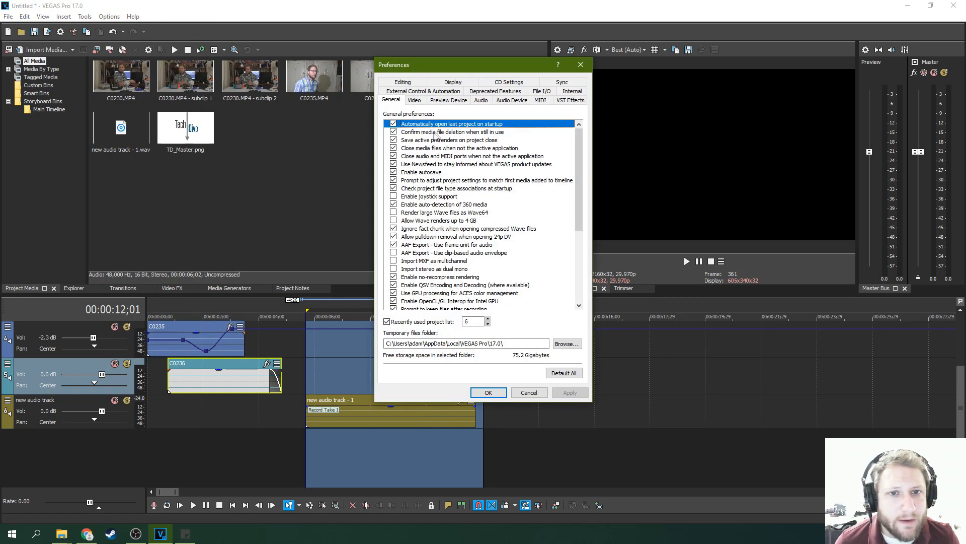
{"action": "left_click", "coordinate": [542, 92]}
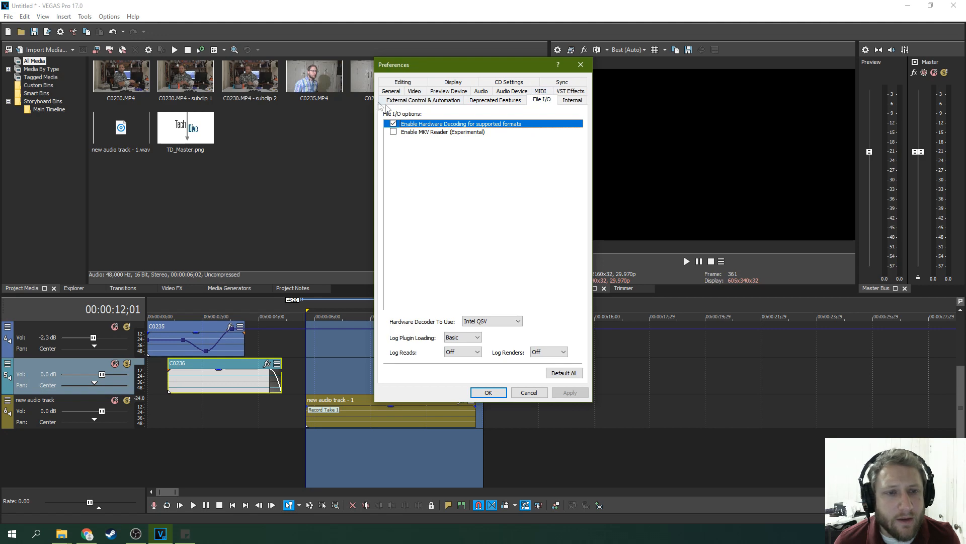
{"action": "left_click", "coordinate": [395, 101]}
{"action": "left_click", "coordinate": [406, 83]}
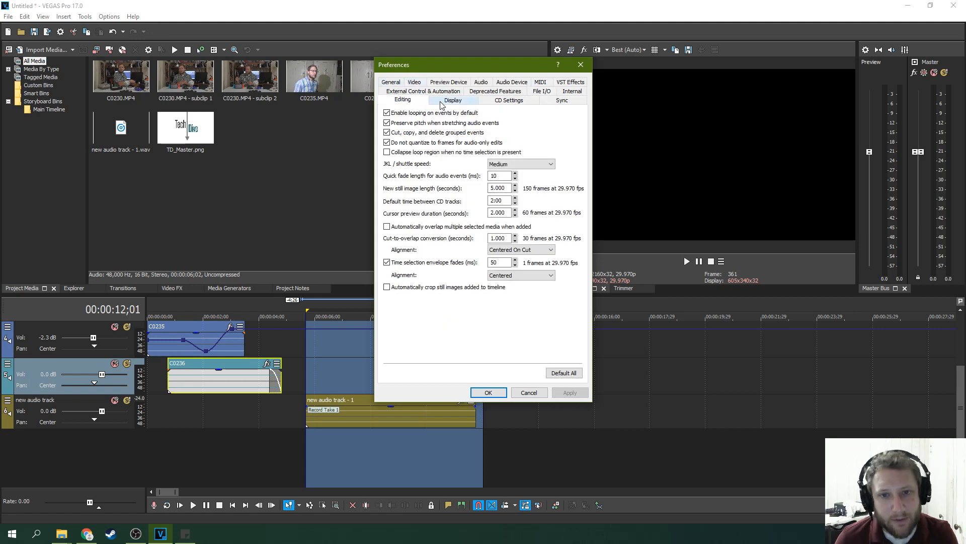
{"action": "left_click", "coordinate": [558, 82]}
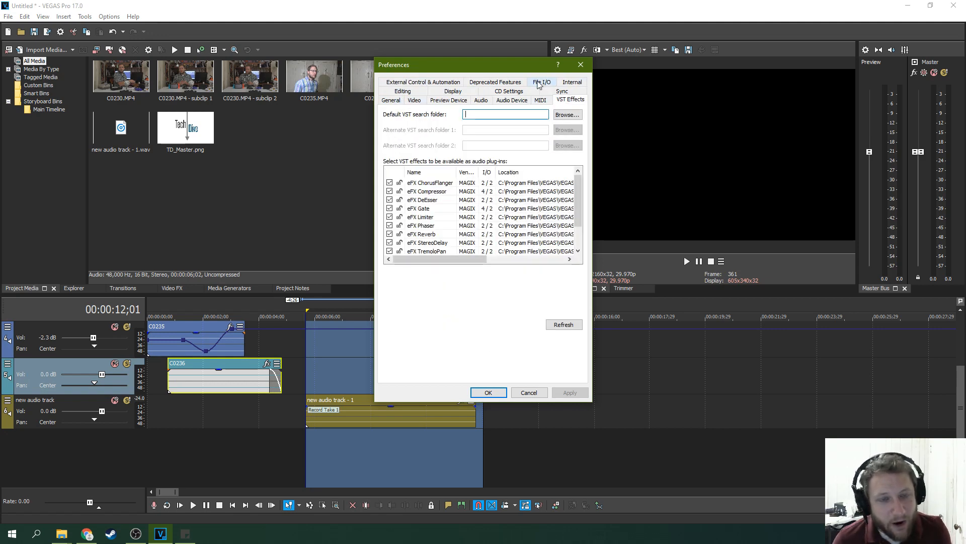
{"action": "left_click", "coordinate": [426, 100]}
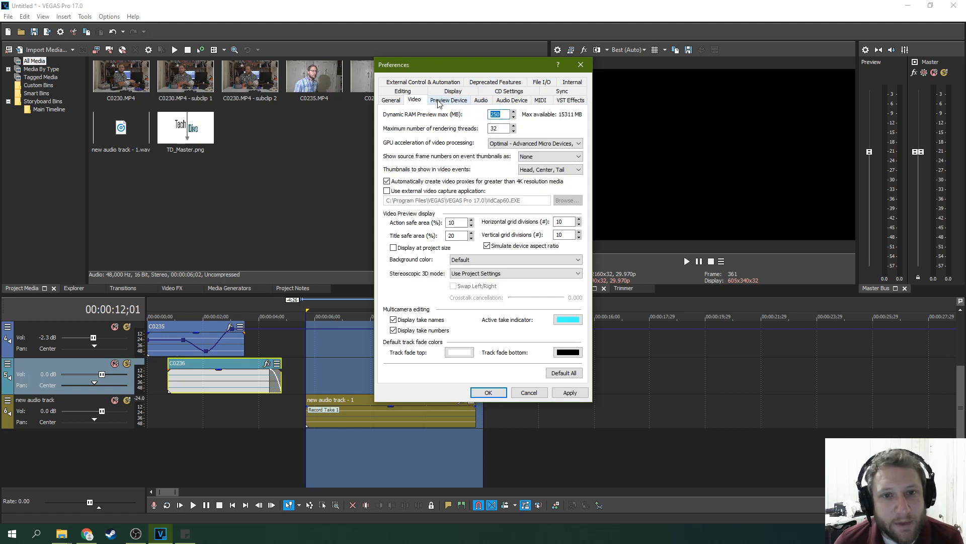
{"action": "left_click", "coordinate": [402, 100]}
{"action": "left_click", "coordinate": [417, 101]}
{"action": "left_click", "coordinate": [439, 101]}
{"action": "left_click", "coordinate": [421, 103]}
{"action": "left_click", "coordinate": [399, 102]}
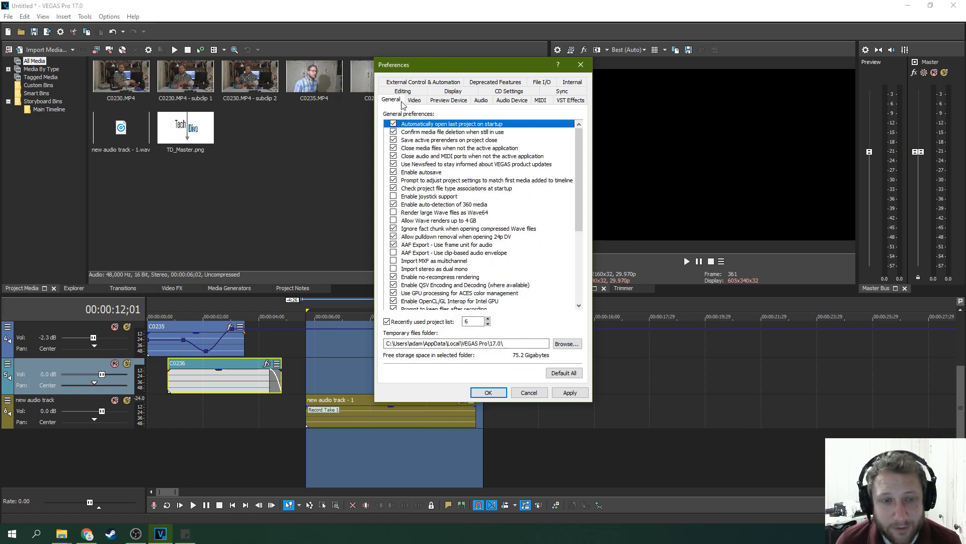
{"action": "left_click", "coordinate": [434, 102]}
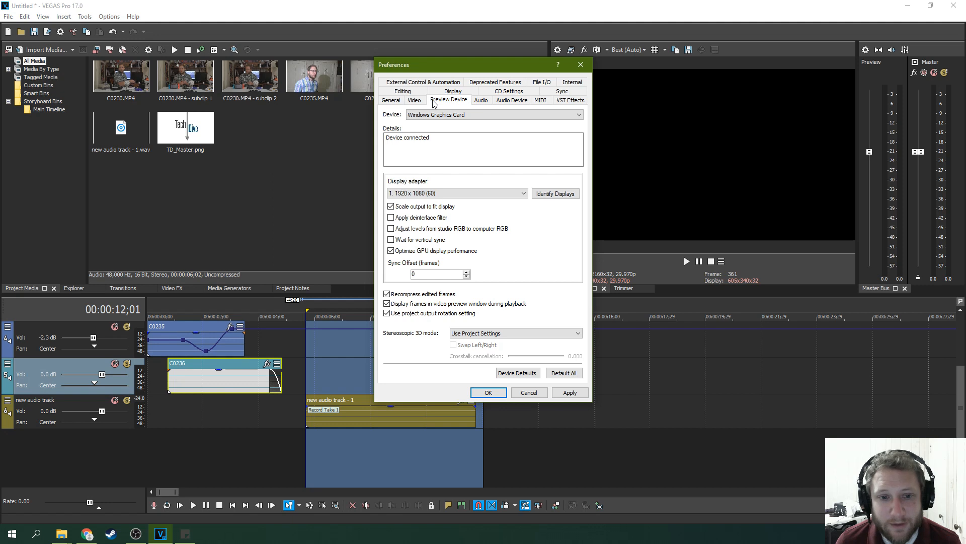
Read through the list of general preferences.
{"action": "left_click", "coordinate": [401, 103]}
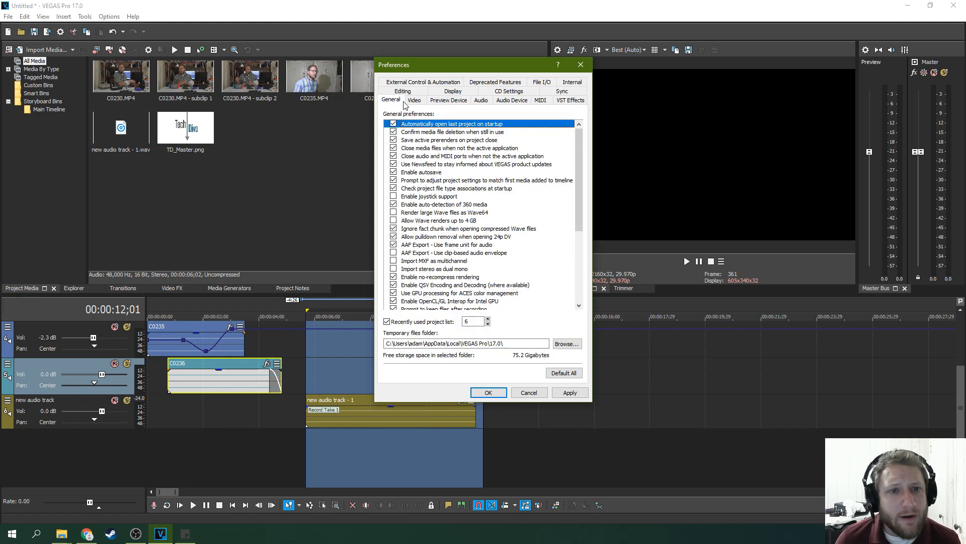
{"action": "scroll", "coordinate": [448, 177], "scroll_direction": "down", "scroll_amount": 5}
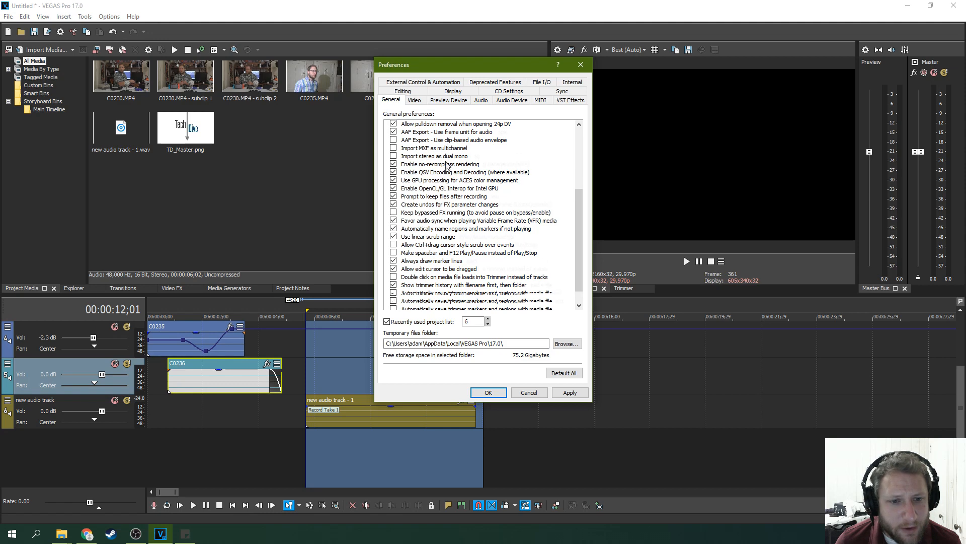
{"action": "scroll", "coordinate": [448, 178], "scroll_direction": "up", "scroll_amount": 4}
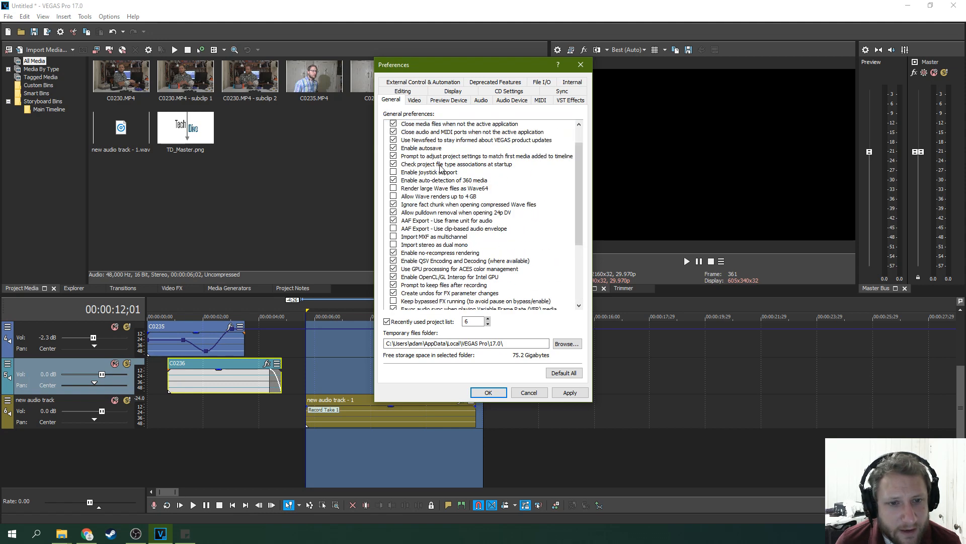
{"action": "scroll", "coordinate": [440, 169], "scroll_direction": "down", "scroll_amount": 1}
{"action": "scroll", "coordinate": [442, 174], "scroll_direction": "down", "scroll_amount": 2}
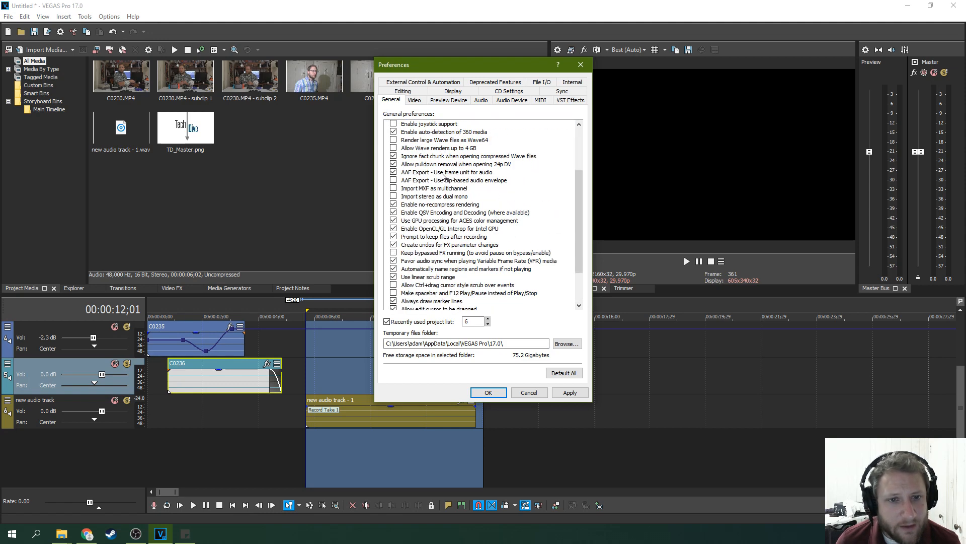
{"action": "scroll", "coordinate": [439, 177], "scroll_direction": "up", "scroll_amount": 4}
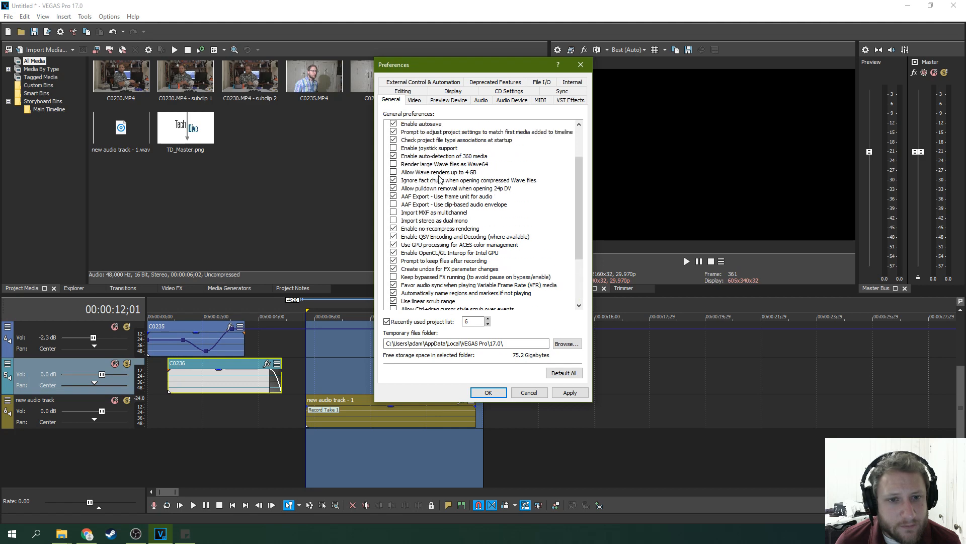
Examine the video preferences, including the choices for GPU acceleration of video processing, and close the preferences.
{"action": "left_click", "coordinate": [415, 100]}
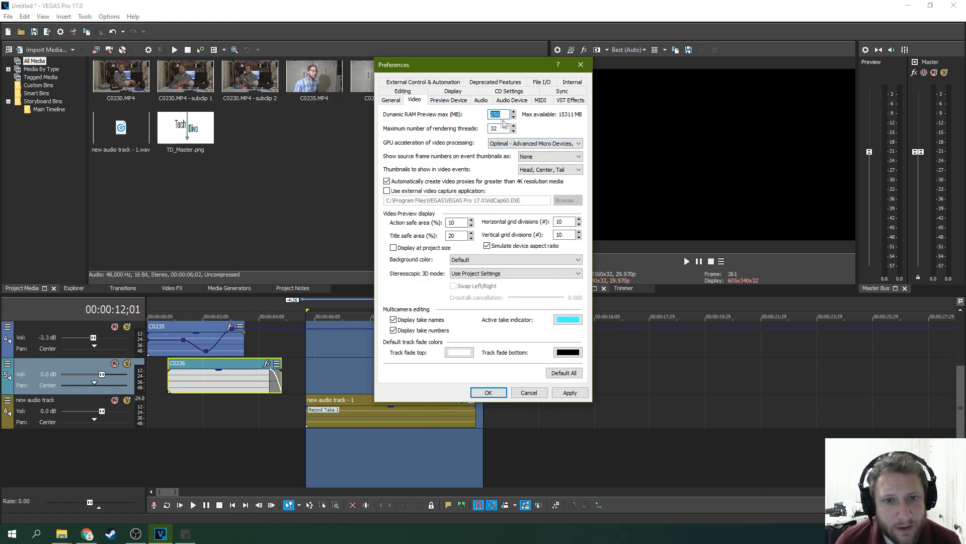
{"action": "left_click", "coordinate": [533, 144]}
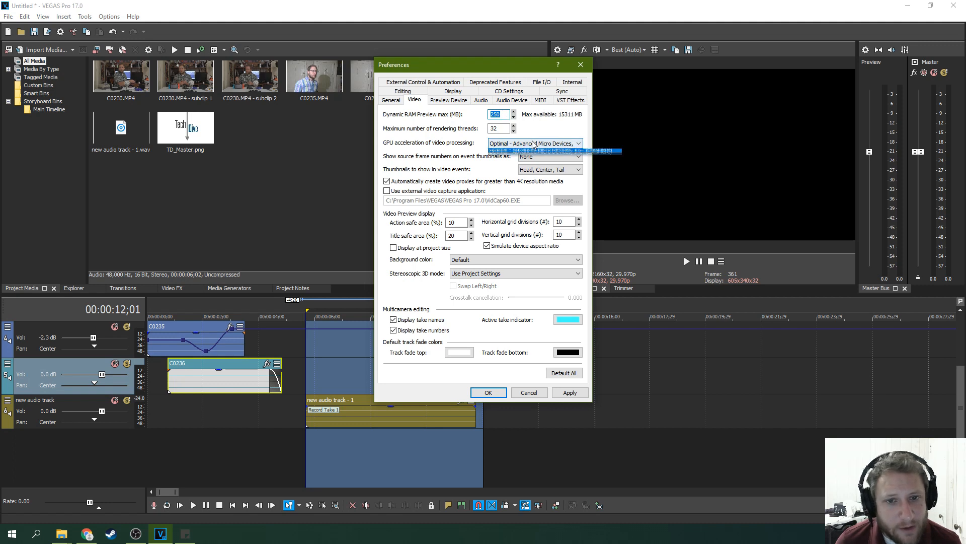
{"action": "left_click", "coordinate": [535, 145]}
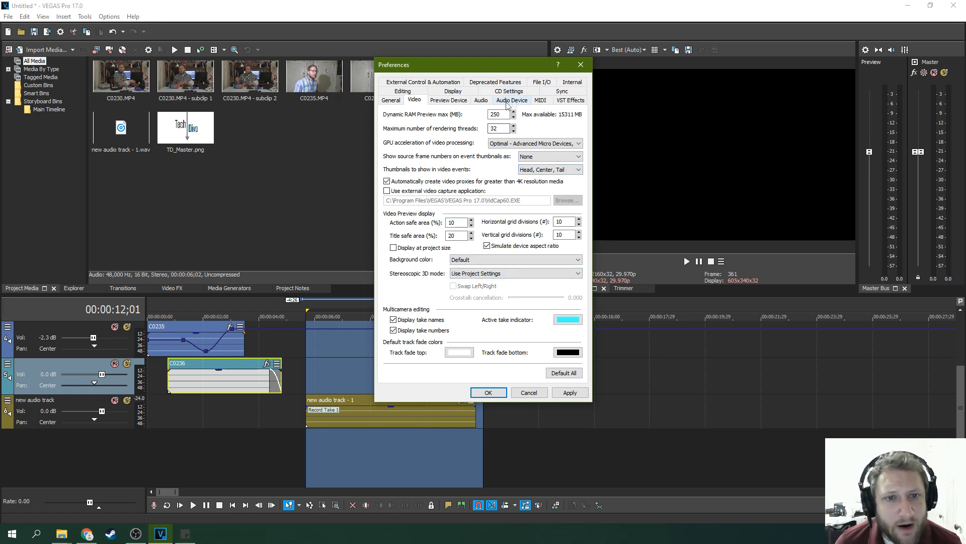
{"action": "left_click", "coordinate": [581, 64]}
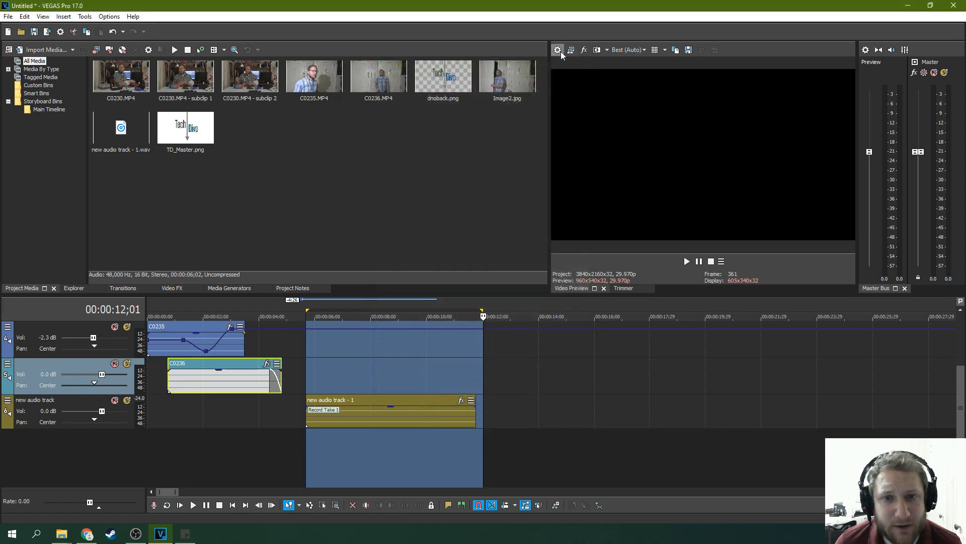
Examine the video project properties, including the available HDR modes, and close them with HDR mode left off.
{"action": "left_click", "coordinate": [561, 51]}
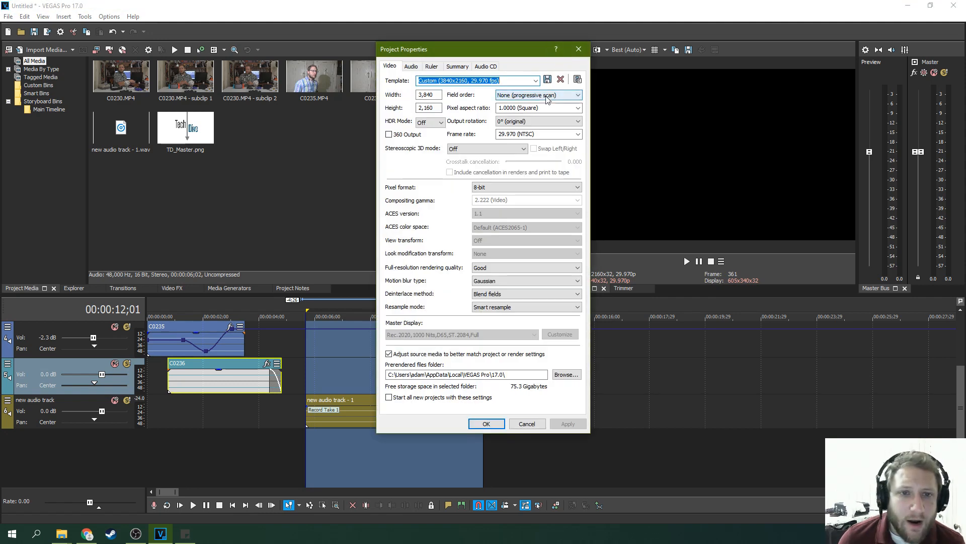
{"action": "left_click", "coordinate": [425, 123]}
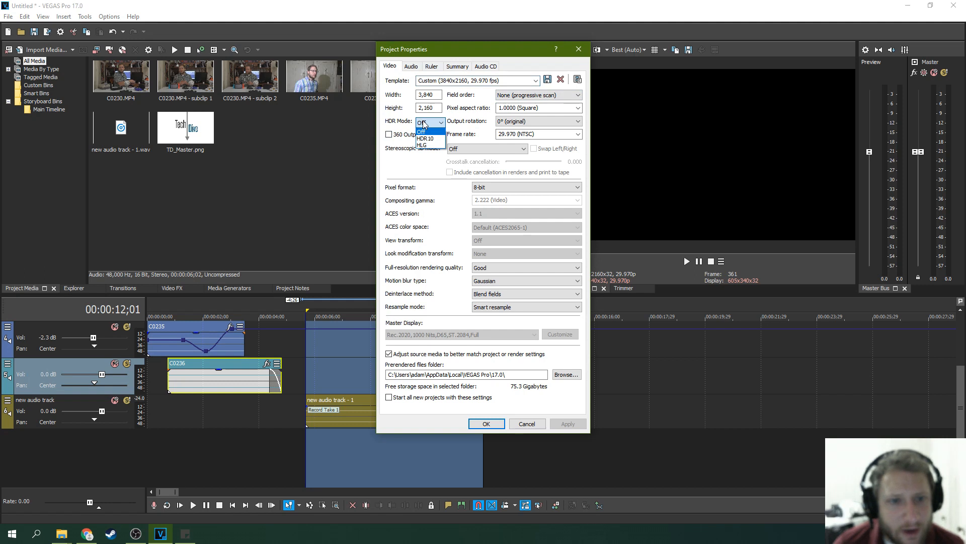
{"action": "left_click", "coordinate": [422, 131]}
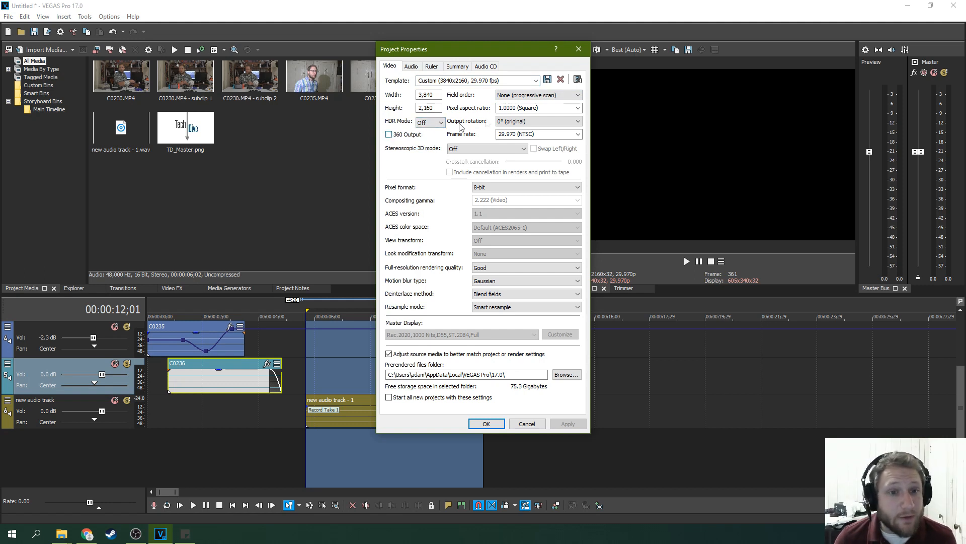
{"action": "left_click", "coordinate": [580, 49]}
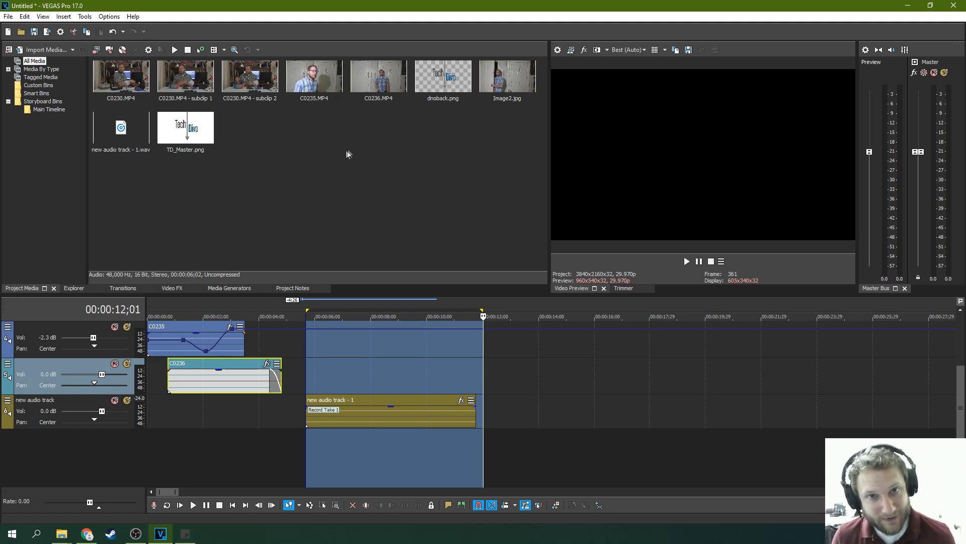
Examine the available scripting, extension and multicamera tool commands.
{"action": "left_click", "coordinate": [84, 16]}
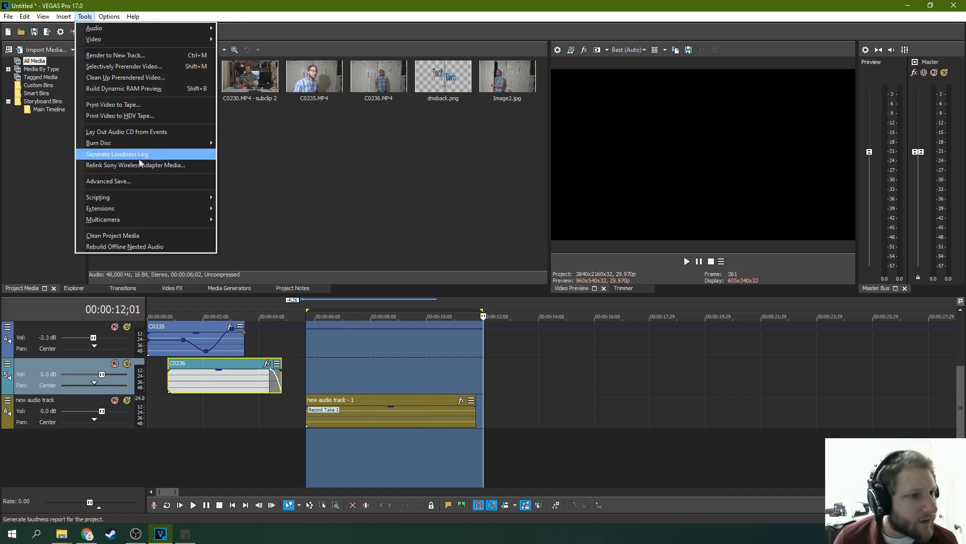
{"action": "mouse_move", "coordinate": [140, 209]}
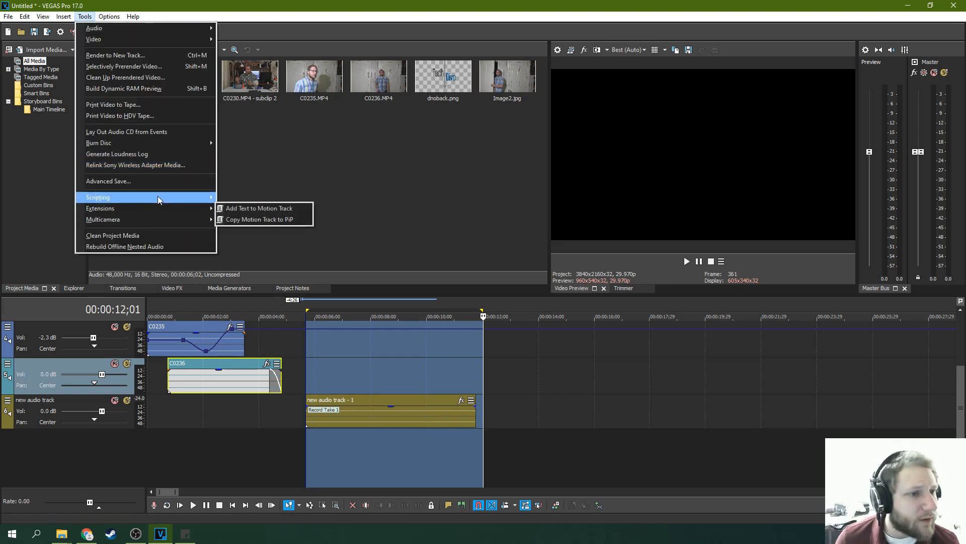
{"action": "mouse_move", "coordinate": [162, 197]}
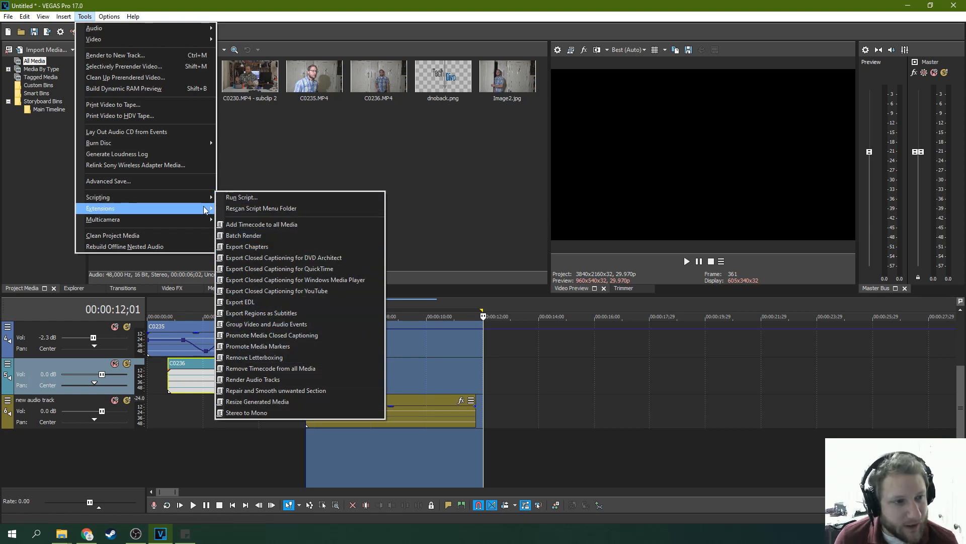
{"action": "mouse_move", "coordinate": [205, 210]}
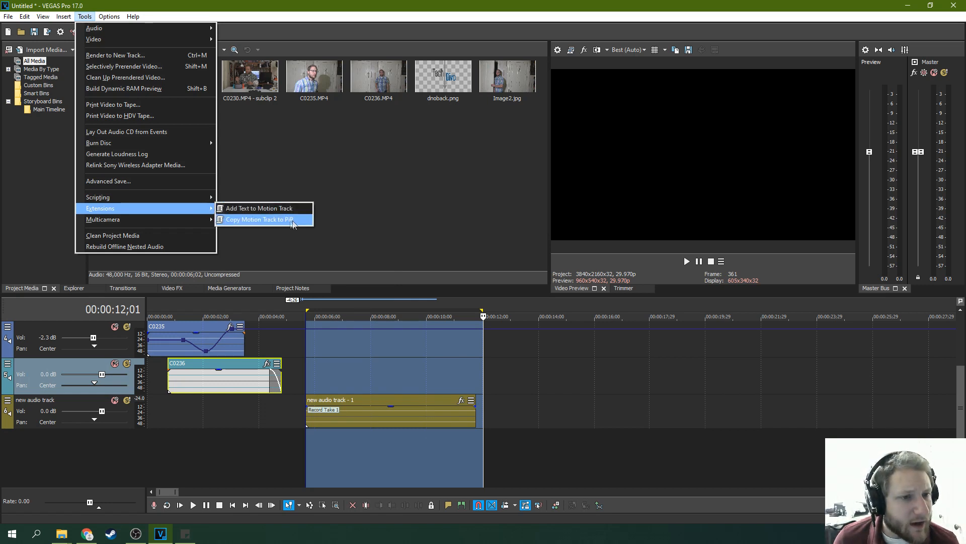
{"action": "mouse_move", "coordinate": [177, 220]}
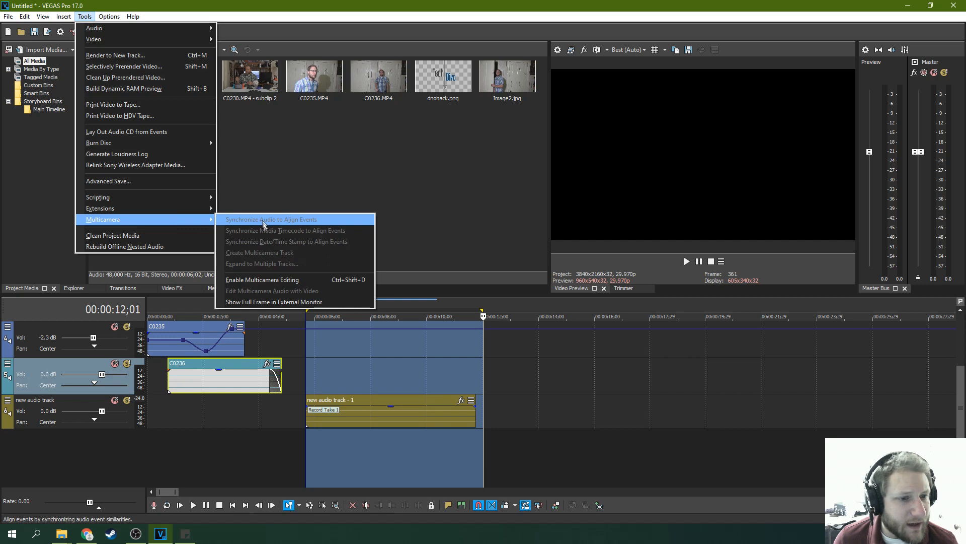
Enable multicamera editing, clear the timeline selection with the cursor at 00:00:15;00, and disable multicamera editing again.
{"action": "left_click", "coordinate": [294, 280]}
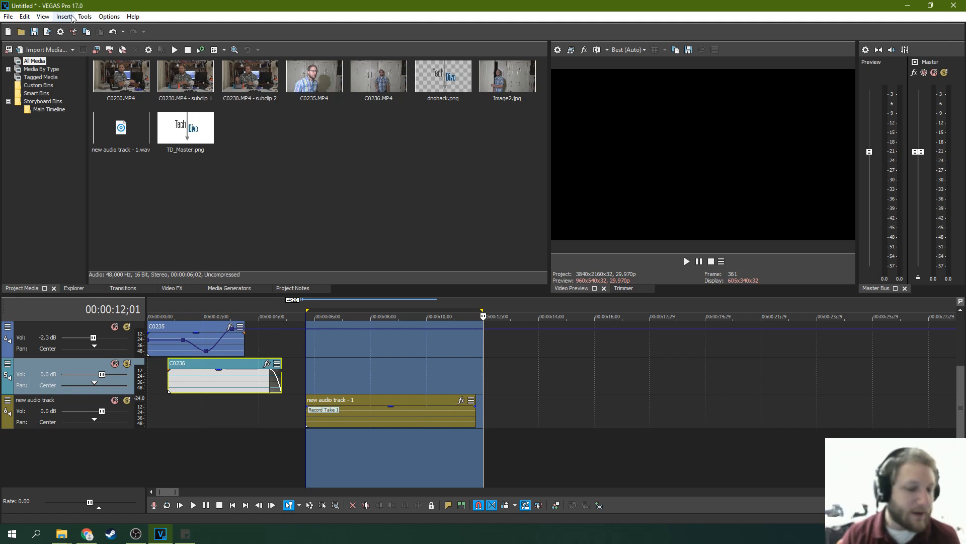
{"action": "left_click", "coordinate": [564, 349]}
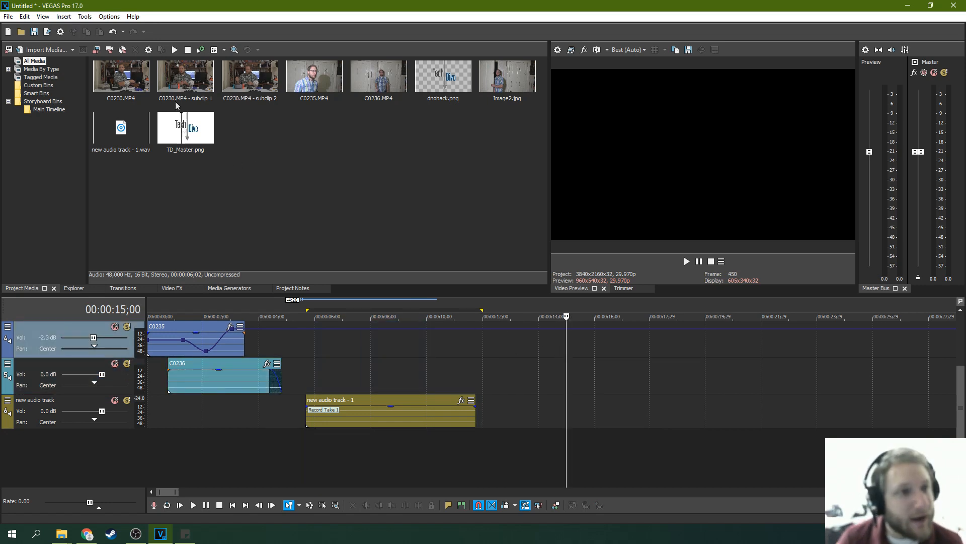
{"action": "left_click", "coordinate": [43, 16]}
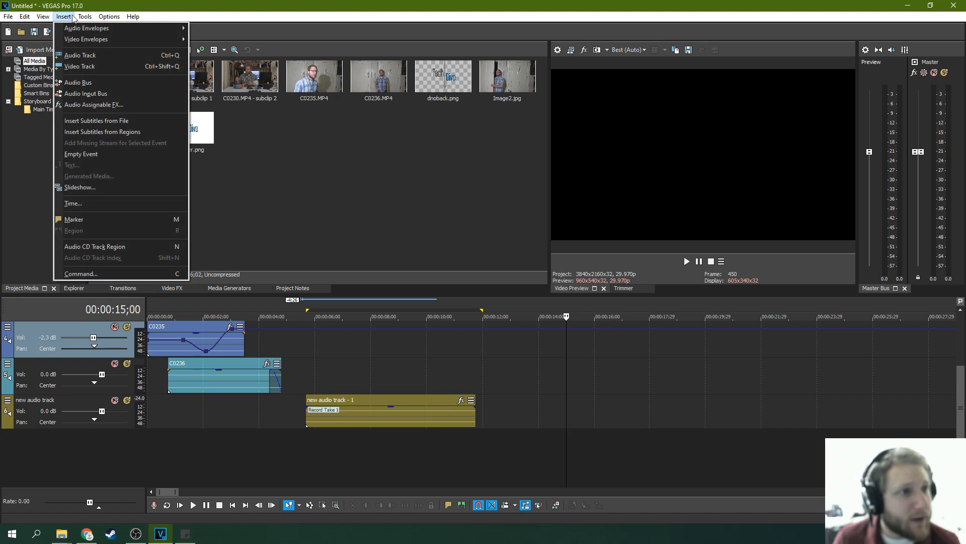
{"action": "mouse_move", "coordinate": [159, 221]}
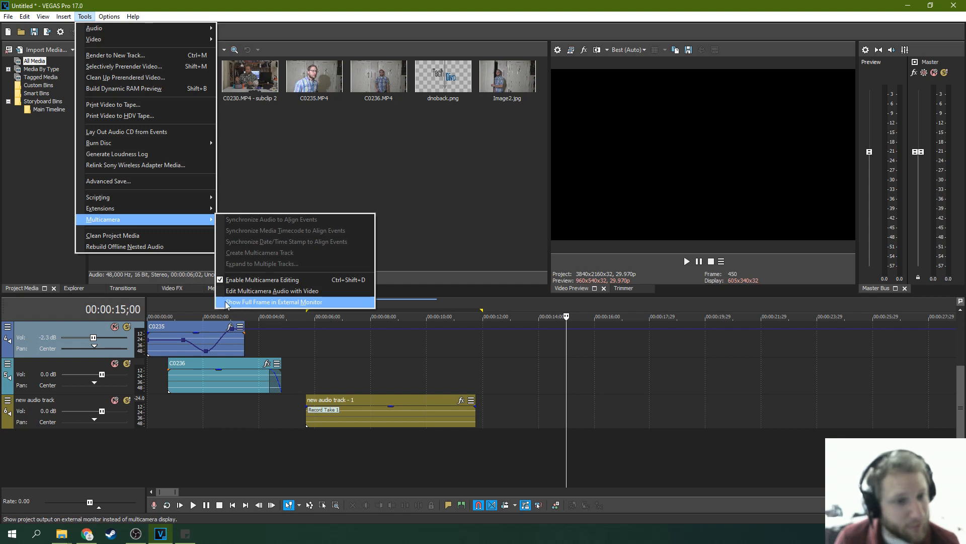
{"action": "left_click", "coordinate": [227, 280]}
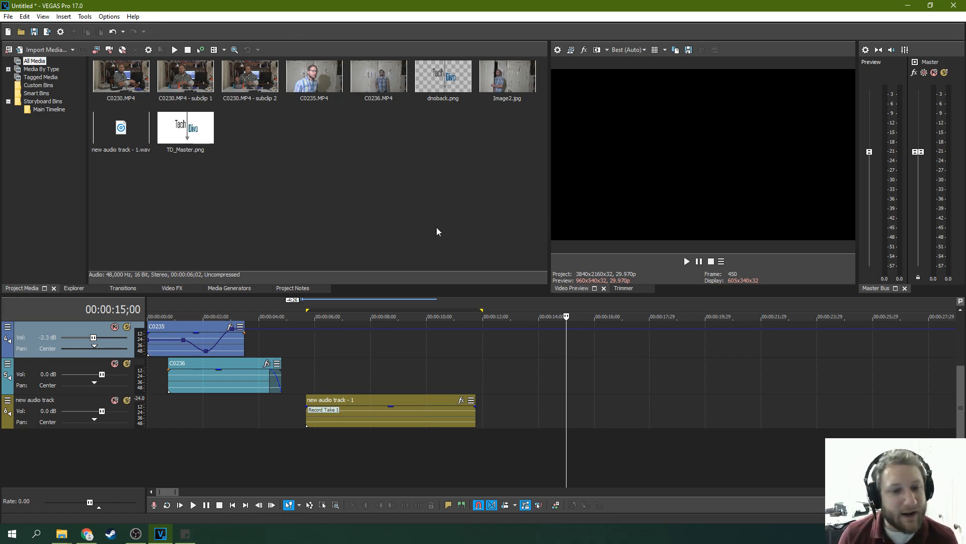
{"action": "left_click", "coordinate": [64, 16]}
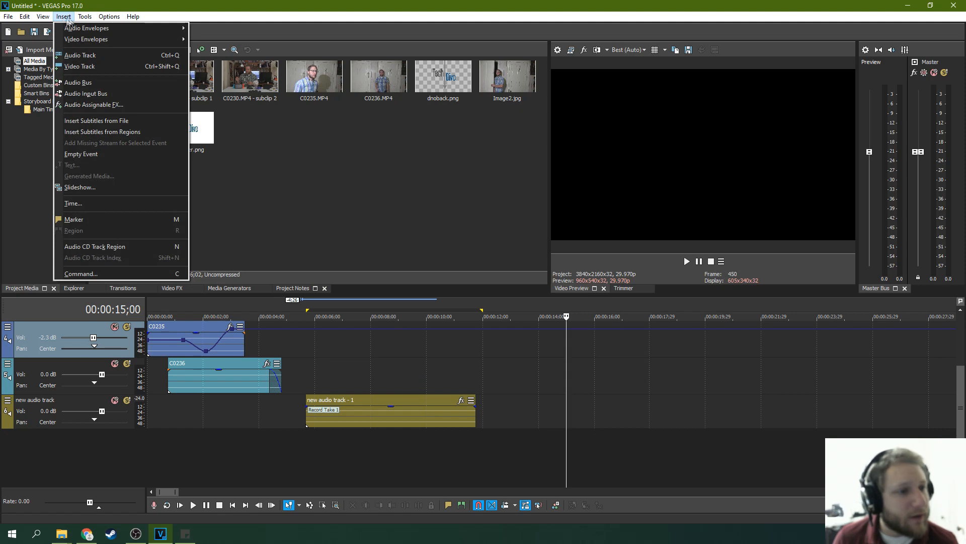
{"action": "mouse_move", "coordinate": [100, 20]}
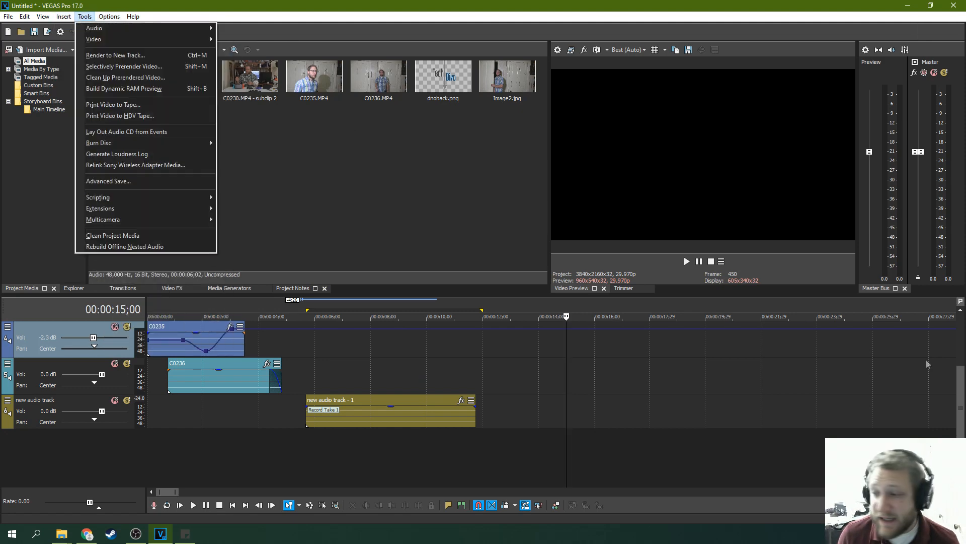
{"action": "mouse_move", "coordinate": [180, 98]}
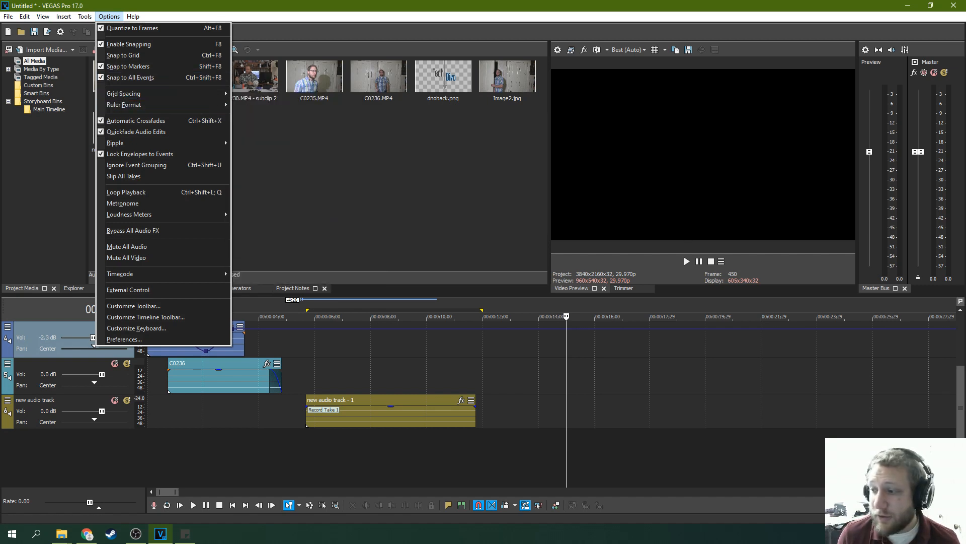
Examine the available help, software-update and news commands, and place the timeline cursor at 00:00:12;08.
{"action": "key", "text": "Right"}
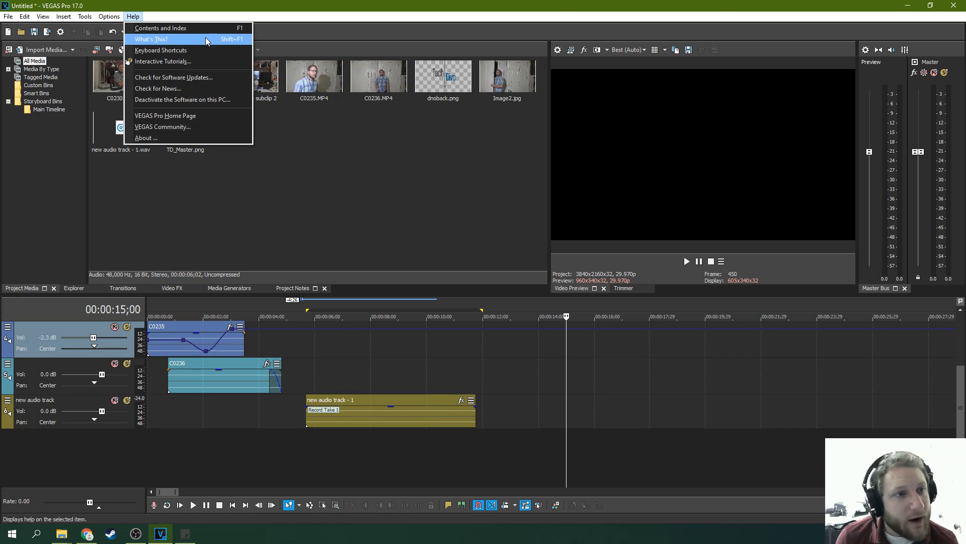
{"action": "key", "text": "Up"}
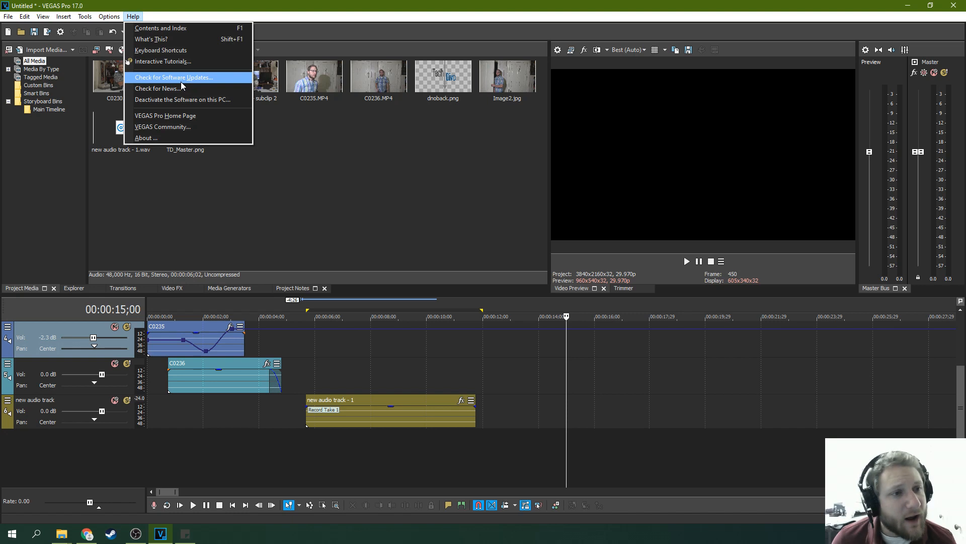
{"action": "left_click", "coordinate": [155, 20]}
{"action": "left_click", "coordinate": [133, 17]}
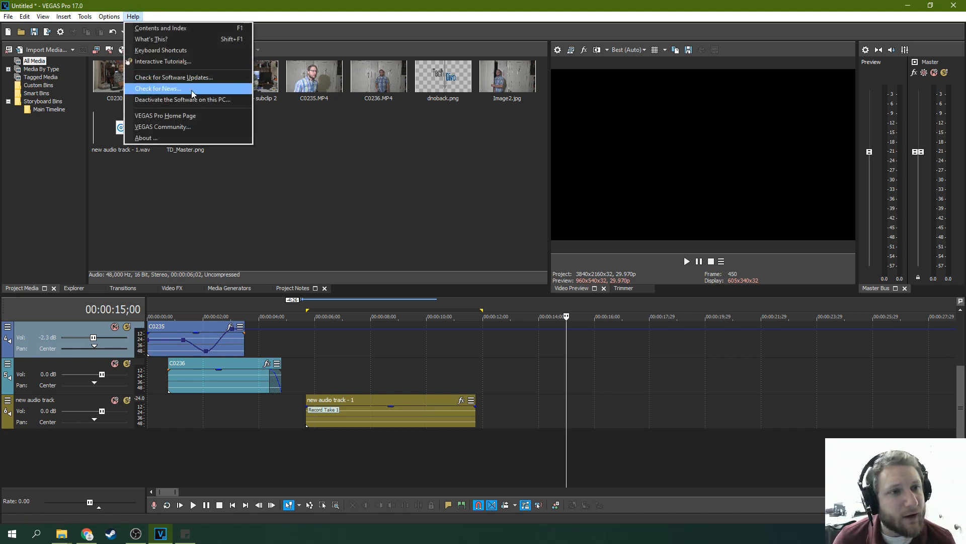
{"action": "left_click", "coordinate": [308, 150]}
{"action": "left_click", "coordinate": [350, 342]}
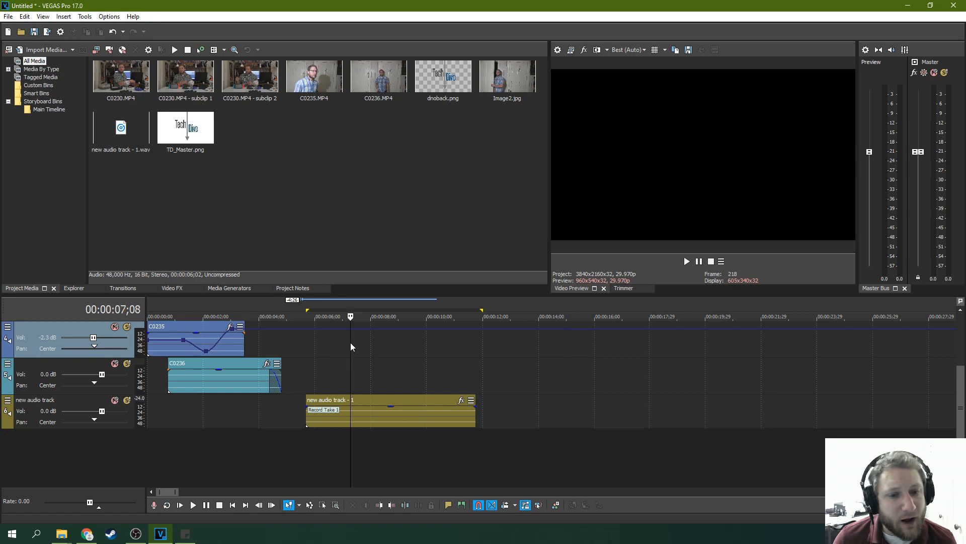
{"action": "left_click", "coordinate": [410, 343]}
{"action": "left_click", "coordinate": [490, 337]}
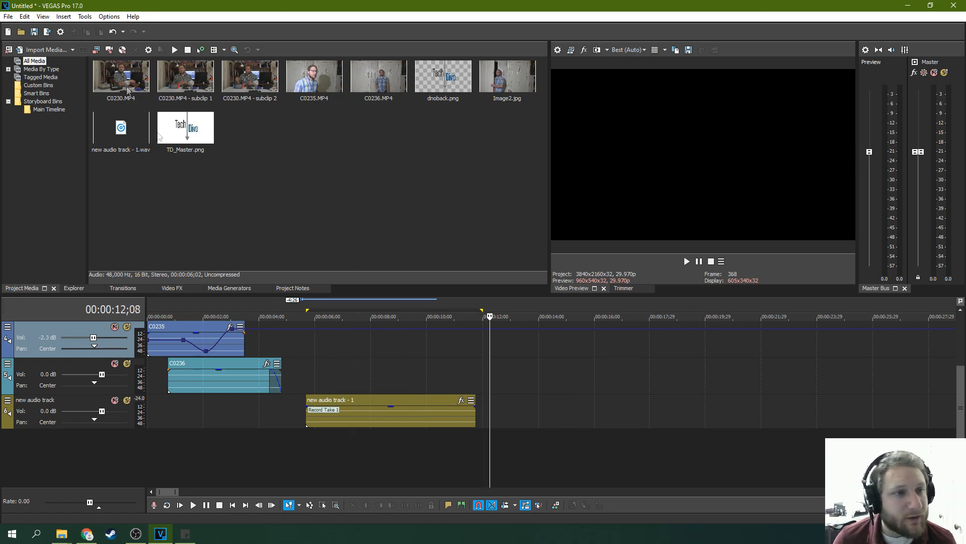
Open the program's About information, request the multimedia devices page, and dismiss the administrator-privileges notice.
{"action": "left_click", "coordinate": [112, 17]}
{"action": "left_click", "coordinate": [112, 17]}
{"action": "left_click", "coordinate": [112, 16]}
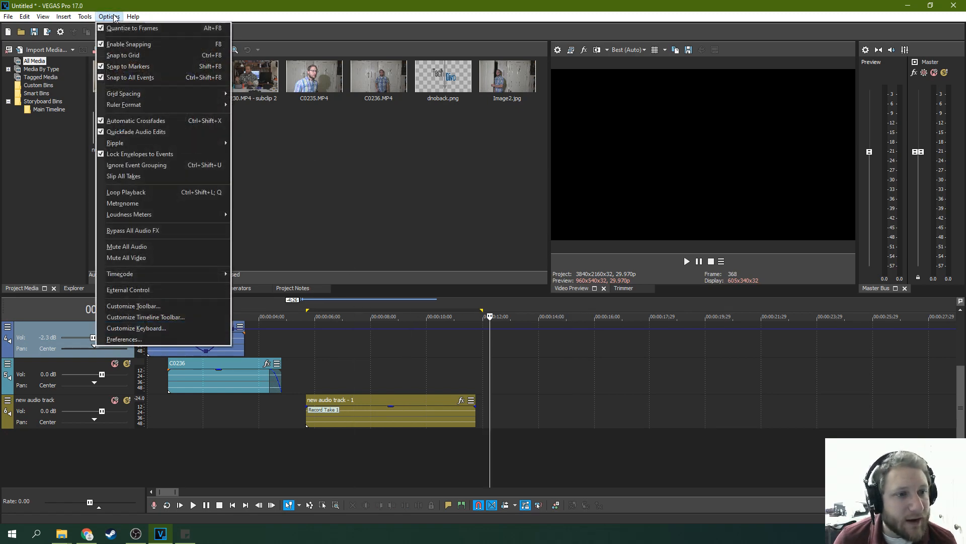
{"action": "mouse_move", "coordinate": [134, 16]}
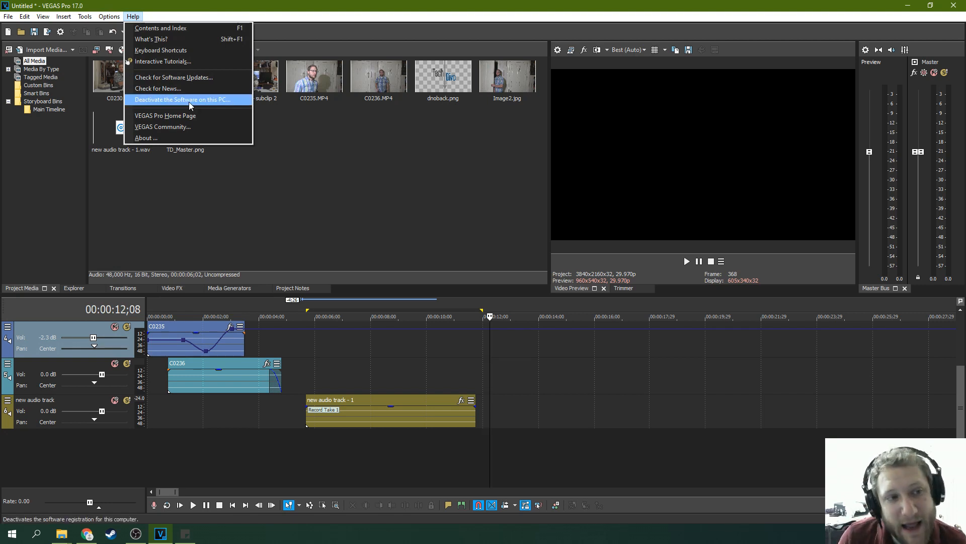
{"action": "left_click", "coordinate": [153, 142]}
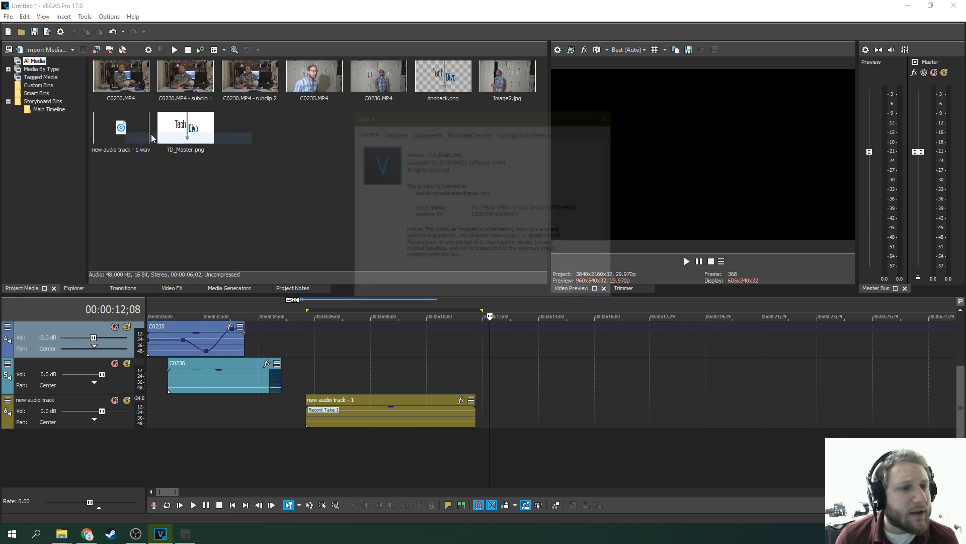
{"action": "left_click", "coordinate": [468, 133]}
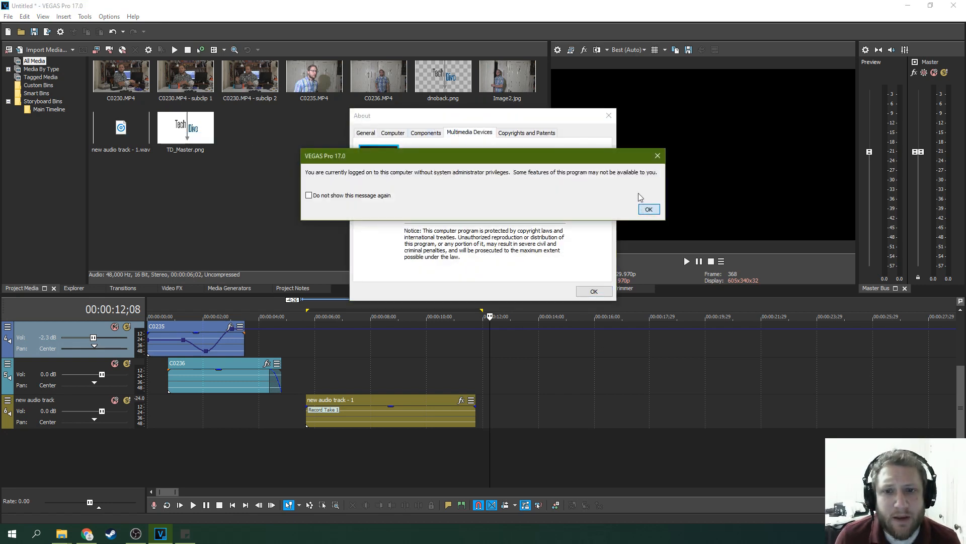
{"action": "left_click", "coordinate": [649, 209]}
Examine the computer properties and the copyright details in the About information, and return to the general details.
{"action": "left_click", "coordinate": [365, 135]}
{"action": "left_click", "coordinate": [390, 133]}
{"action": "left_click", "coordinate": [377, 134]}
{"action": "left_click", "coordinate": [407, 135]}
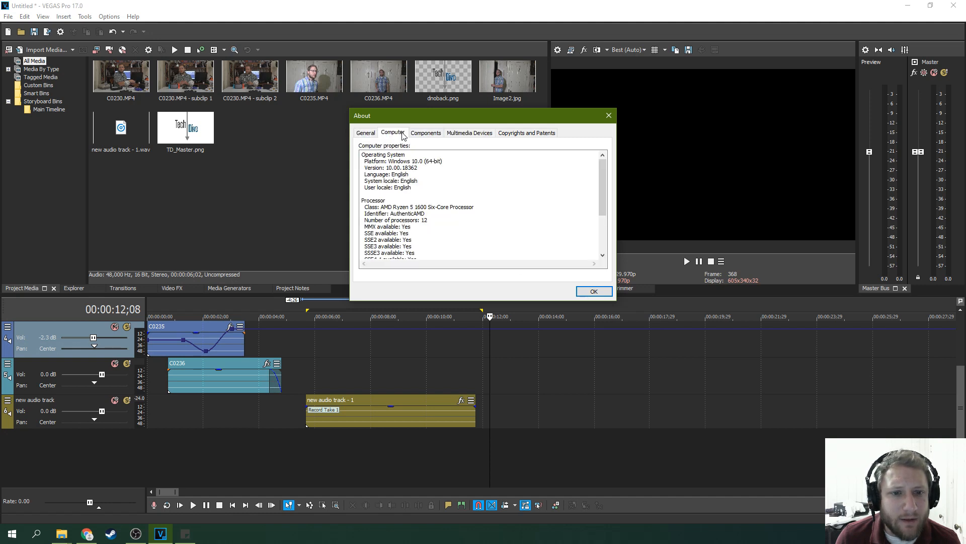
{"action": "scroll", "coordinate": [509, 181], "scroll_direction": "down", "scroll_amount": 3}
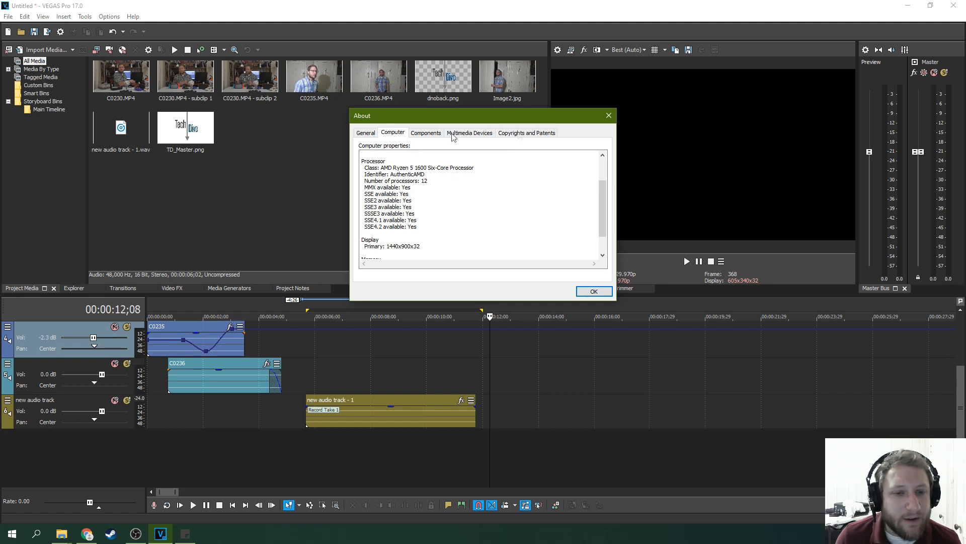
{"action": "left_click", "coordinate": [552, 133]}
{"action": "left_click", "coordinate": [360, 133]}
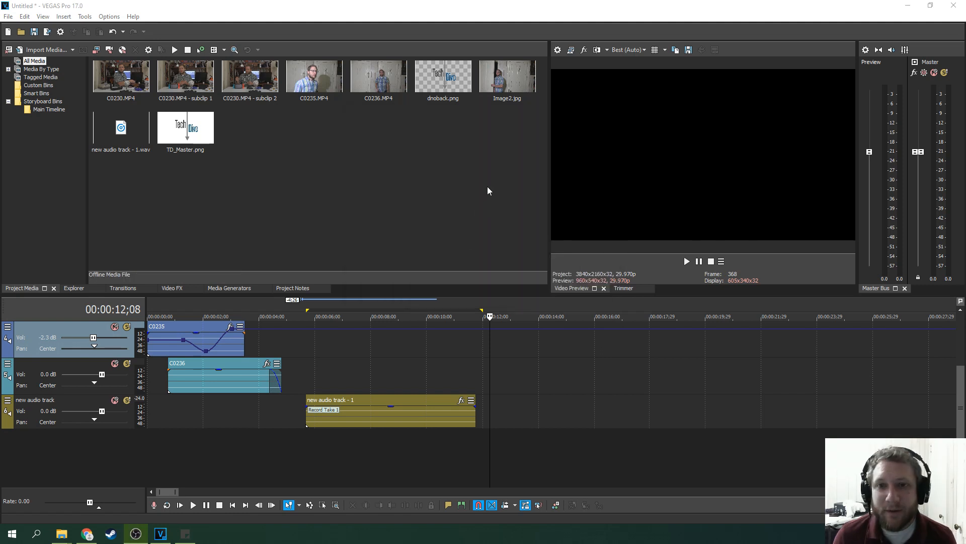
Copy a snapshot of the preview frame to the clipboard, and select the C0236 audio event with the cursor at 00:00:03;11.
{"action": "left_click", "coordinate": [487, 187]}
{"action": "left_click", "coordinate": [676, 53]}
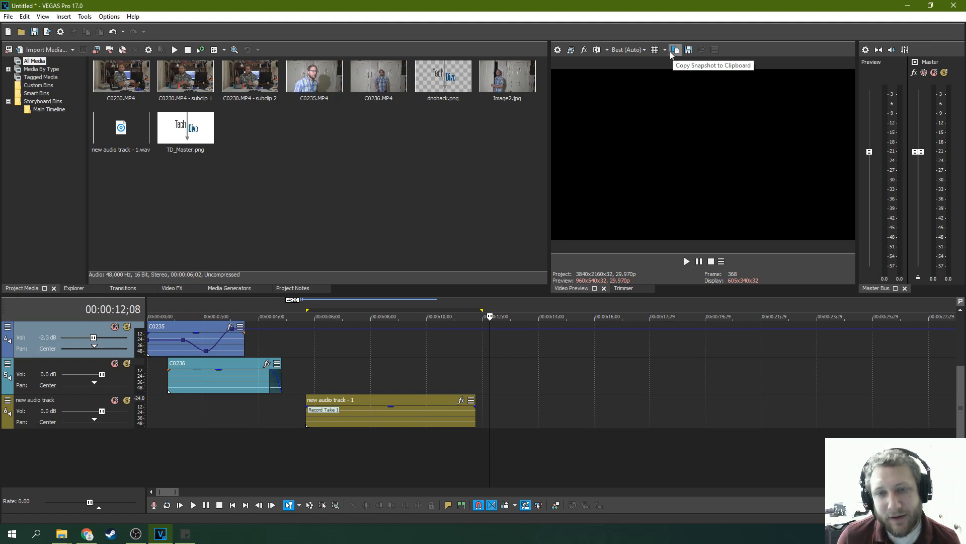
{"action": "left_click", "coordinate": [241, 382]}
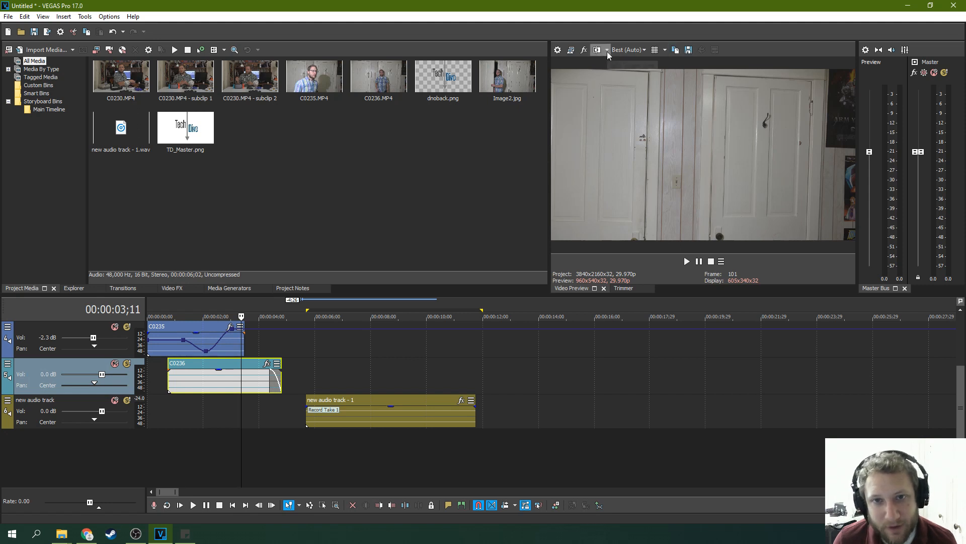
Set the split-screen preview to compare the current frame with the Clipboard.
{"action": "left_click", "coordinate": [607, 52]}
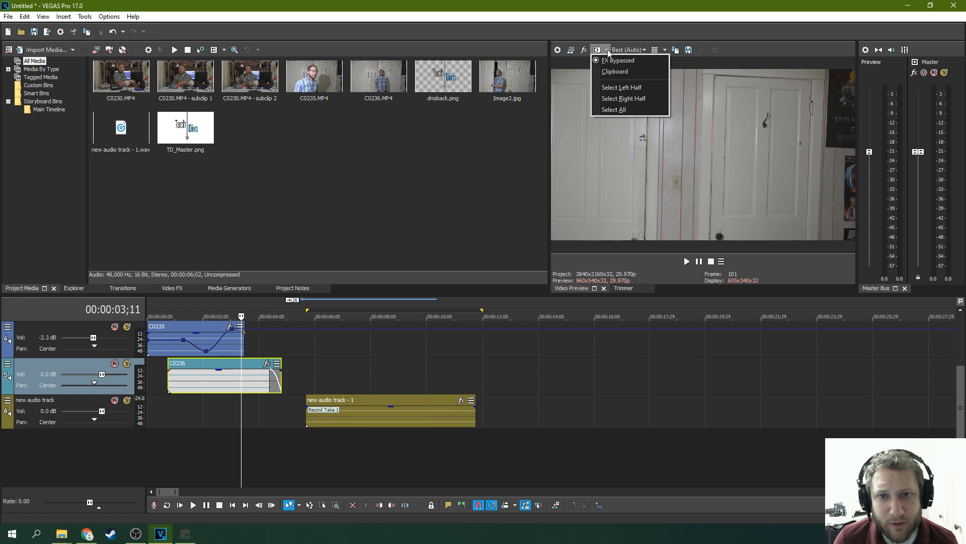
{"action": "left_click", "coordinate": [609, 51]}
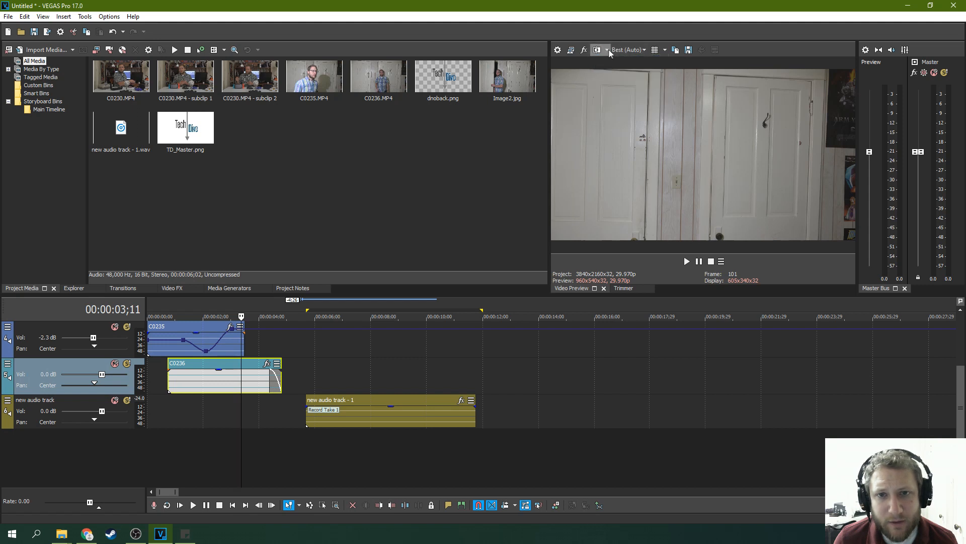
{"action": "left_click", "coordinate": [608, 50]}
{"action": "left_click", "coordinate": [594, 71]}
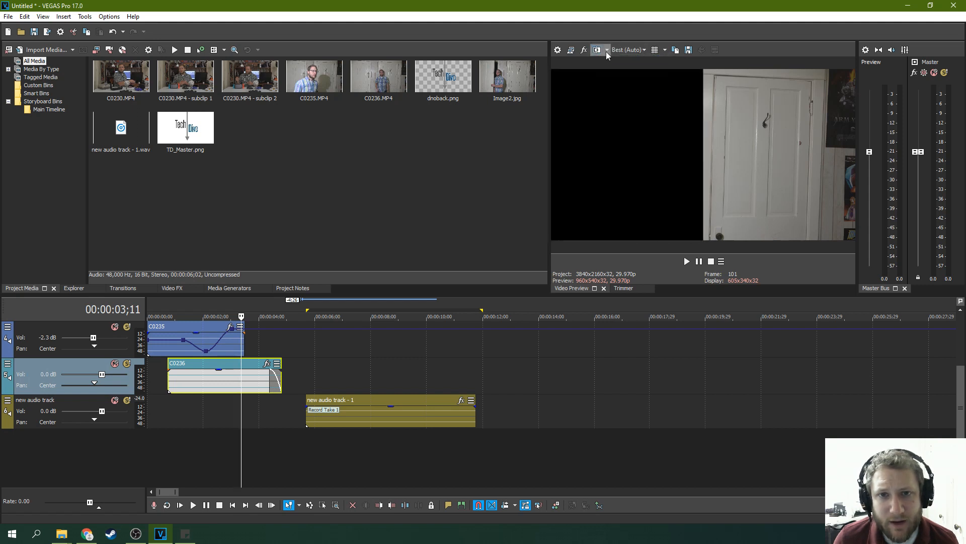
Apply the split-screen comparison to the left half of the preview, and switch it to the right half.
{"action": "left_click", "coordinate": [607, 50]}
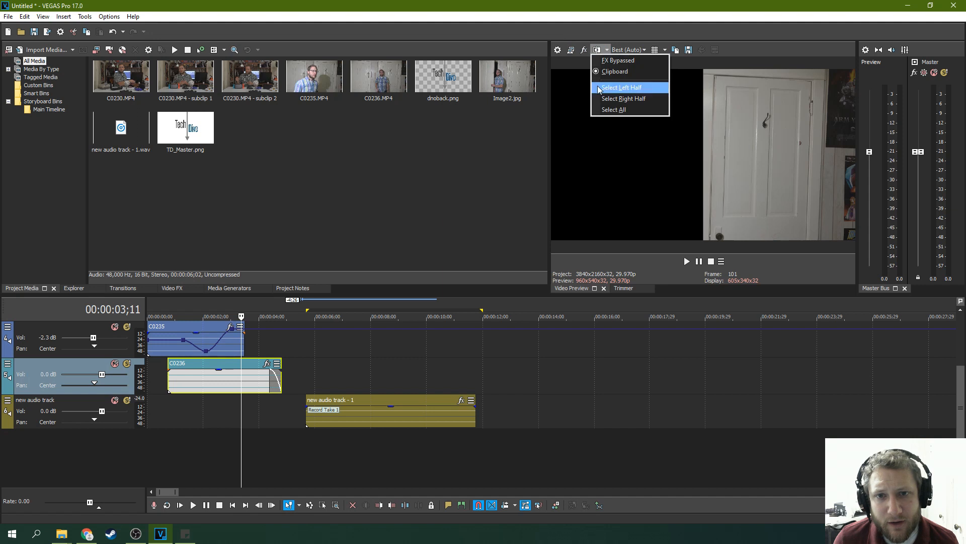
{"action": "left_click", "coordinate": [601, 89]}
{"action": "left_click", "coordinate": [607, 50]}
{"action": "left_click", "coordinate": [605, 98]}
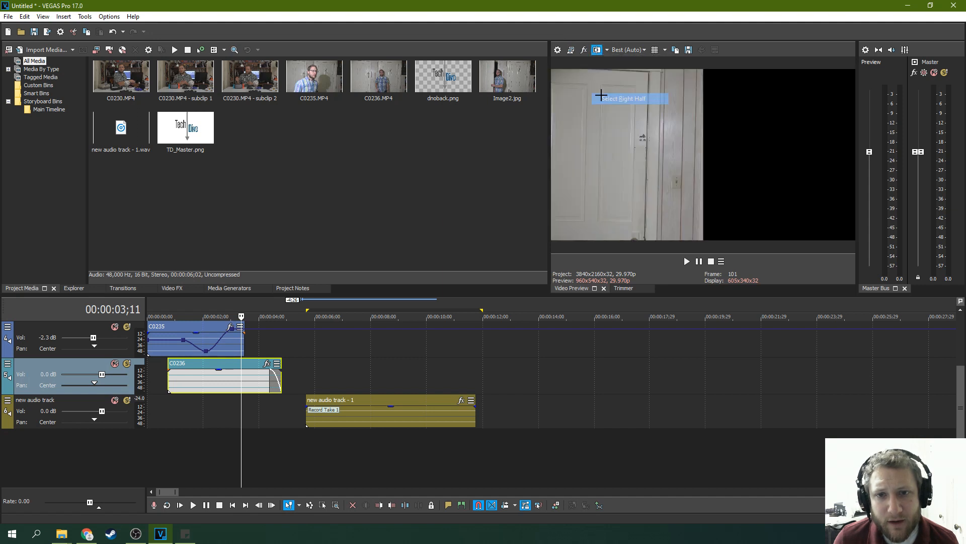
Set the split-screen preview to FX Bypassed, review its other options, and toggle the split-screen view.
{"action": "left_click", "coordinate": [607, 50]}
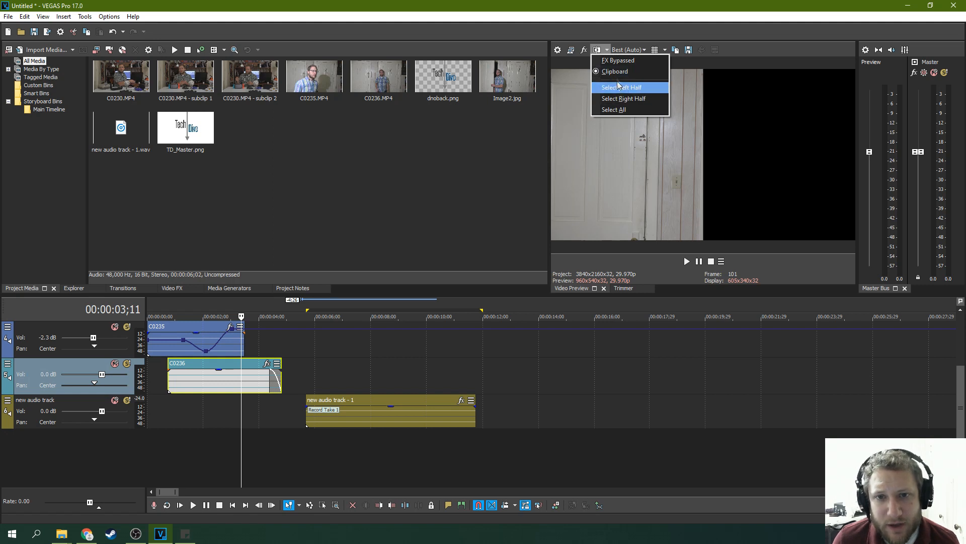
{"action": "left_click", "coordinate": [597, 61]}
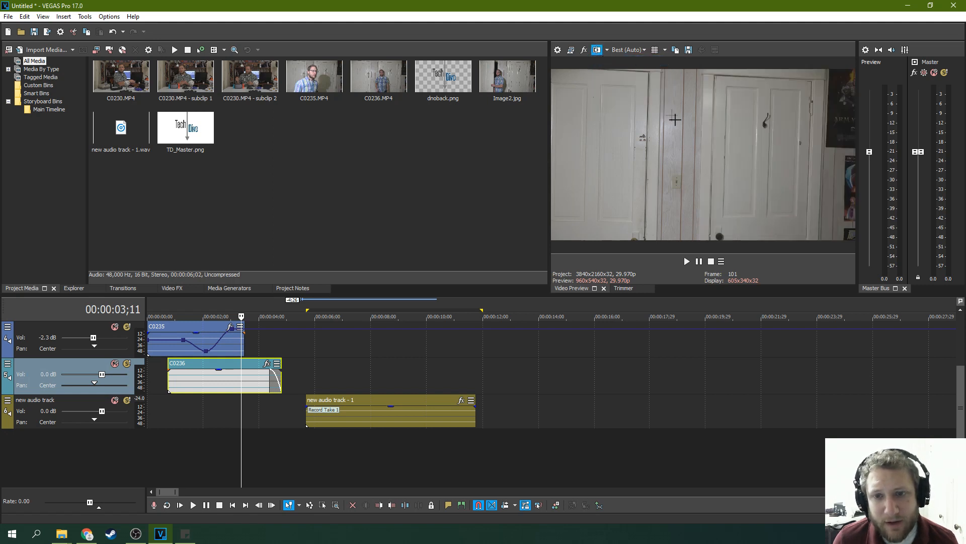
{"action": "left_click", "coordinate": [607, 50]}
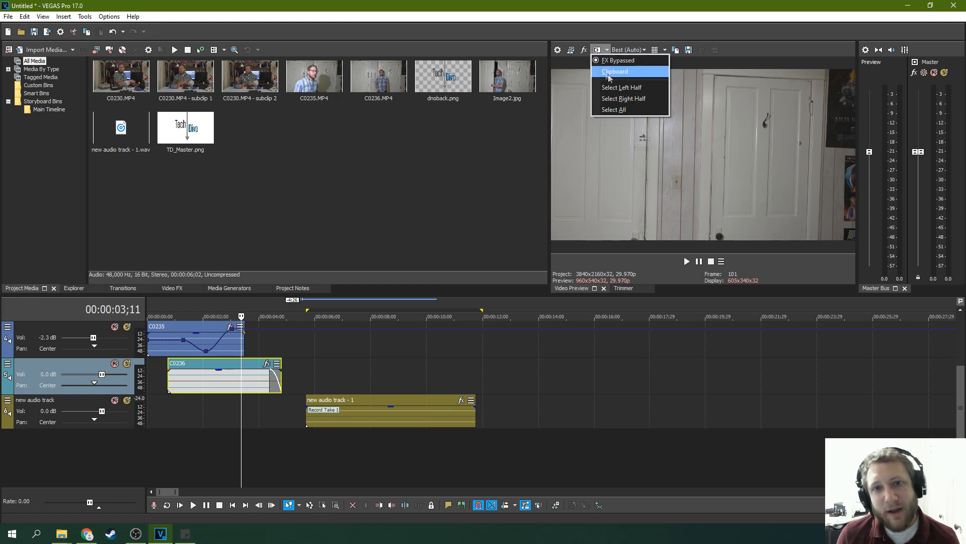
{"action": "left_click", "coordinate": [611, 76]}
{"action": "left_click", "coordinate": [607, 50]}
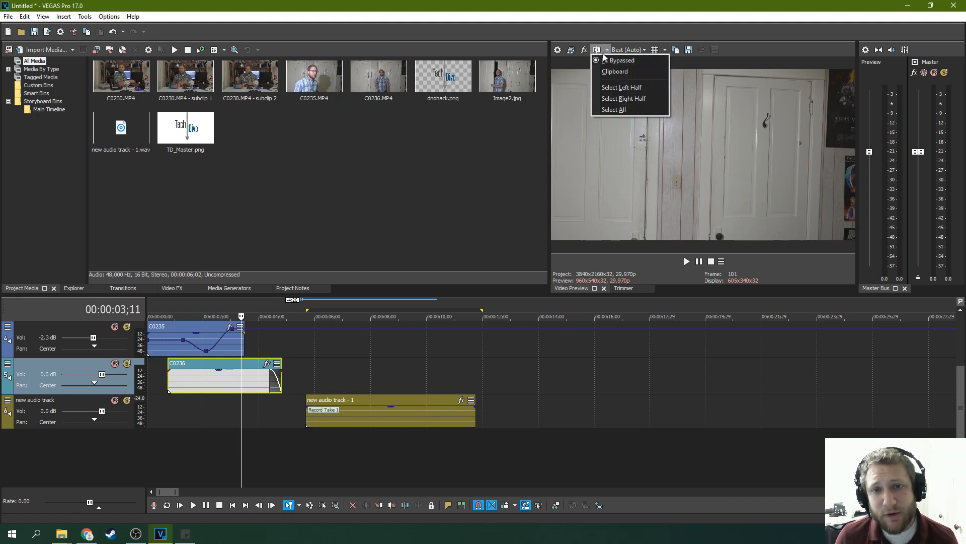
{"action": "left_click", "coordinate": [597, 50]}
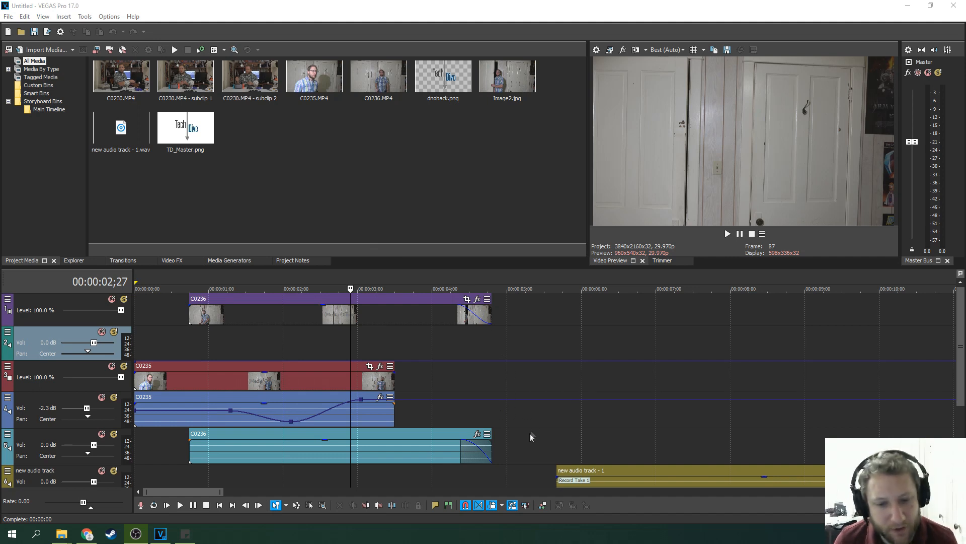
Examine the event commands available for the C0235 video event, including Reverse, and dismiss them without choosing any.
{"action": "left_click_drag", "start_coordinate": [349, 341], "coordinate": [338, 341]}
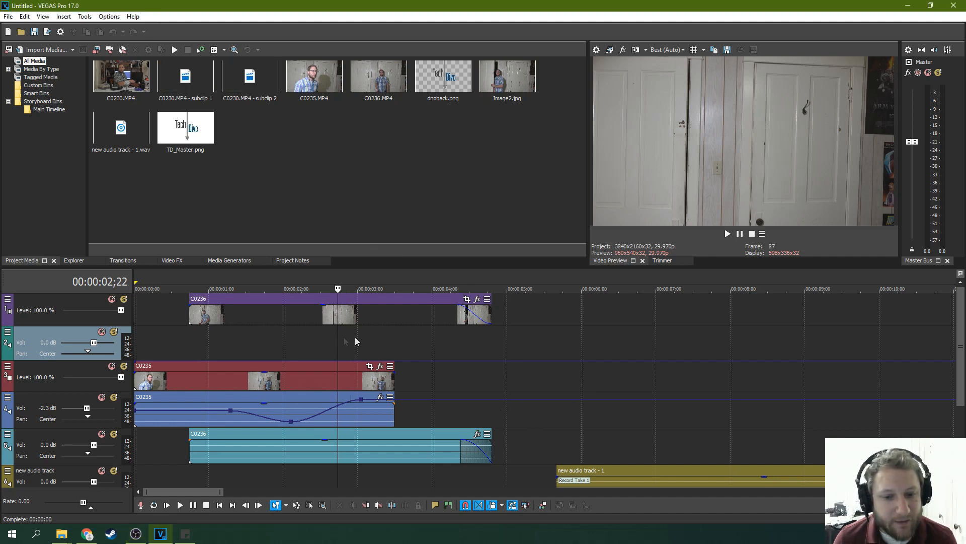
{"action": "left_click", "coordinate": [325, 338]}
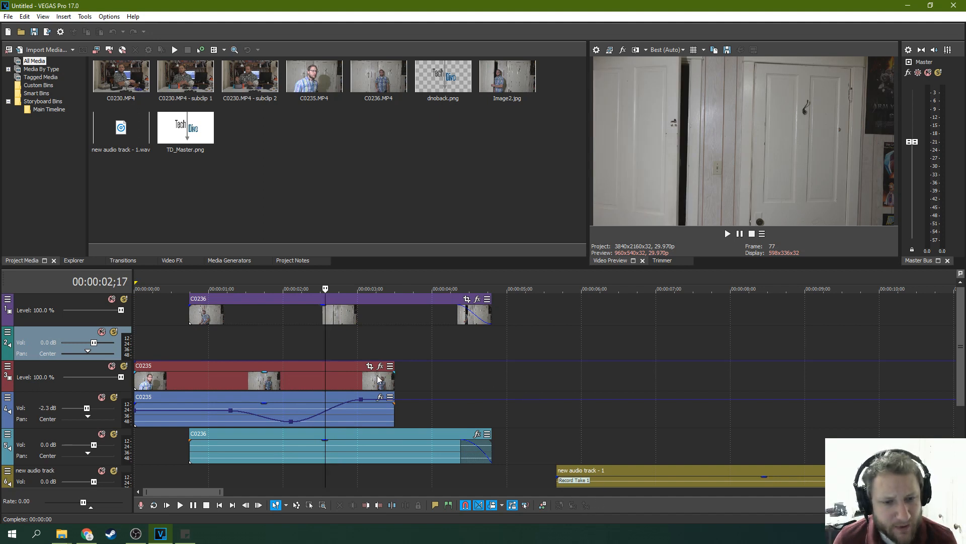
{"action": "left_click", "coordinate": [360, 377]}
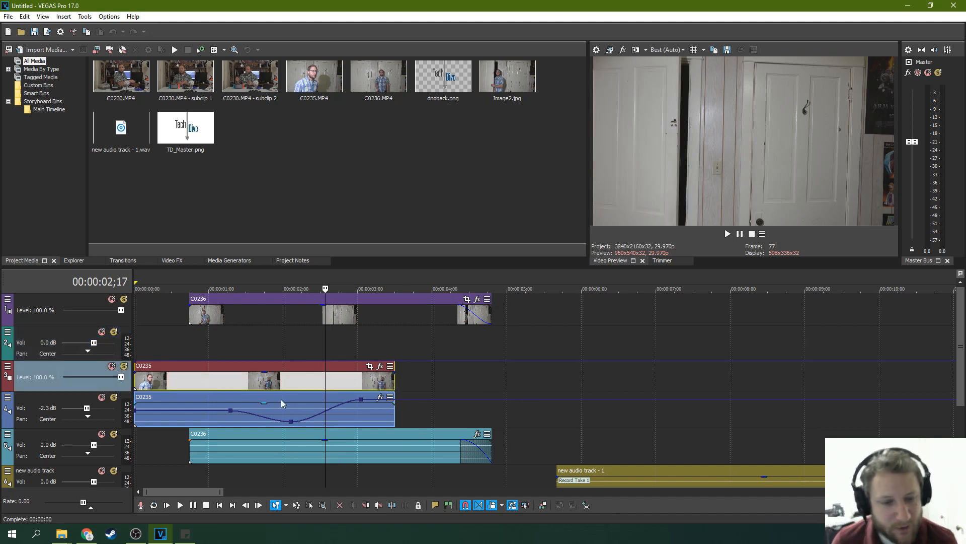
{"action": "left_click", "coordinate": [347, 386]}
{"action": "right_click", "coordinate": [340, 371]}
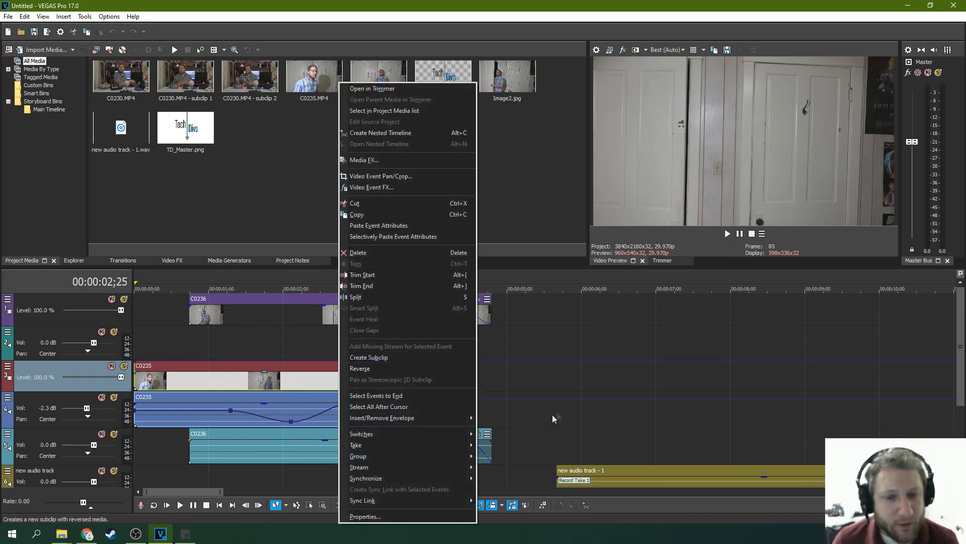
{"action": "left_click", "coordinate": [544, 382]}
Place the timeline cursor at 00:00:03;03 and select the C0236 video event on the first track.
{"action": "left_click", "coordinate": [347, 351]}
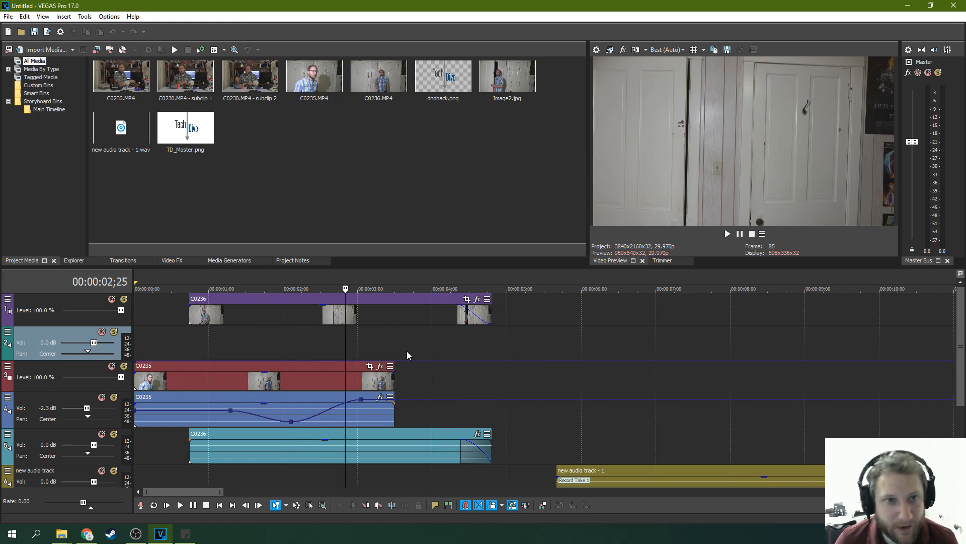
{"action": "left_click", "coordinate": [365, 349]}
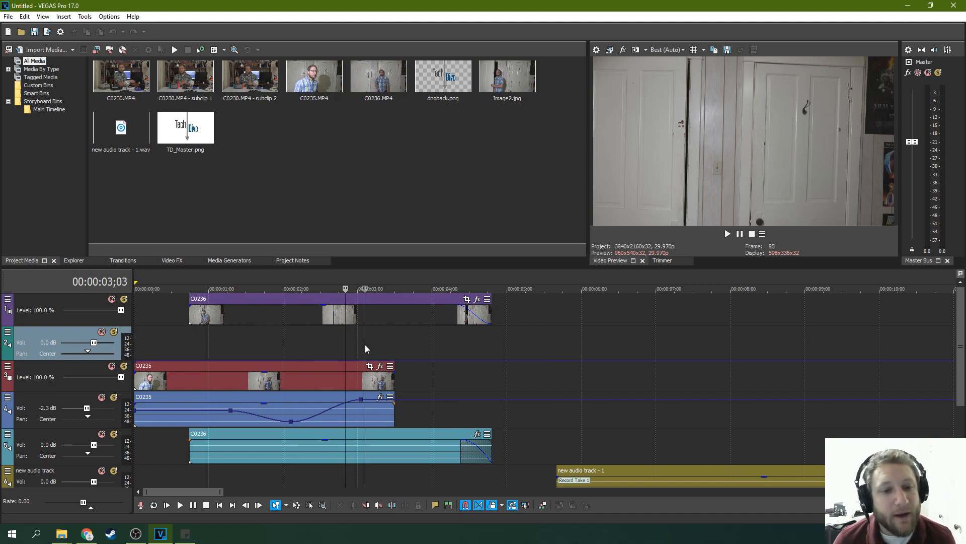
{"action": "left_click", "coordinate": [332, 308]}
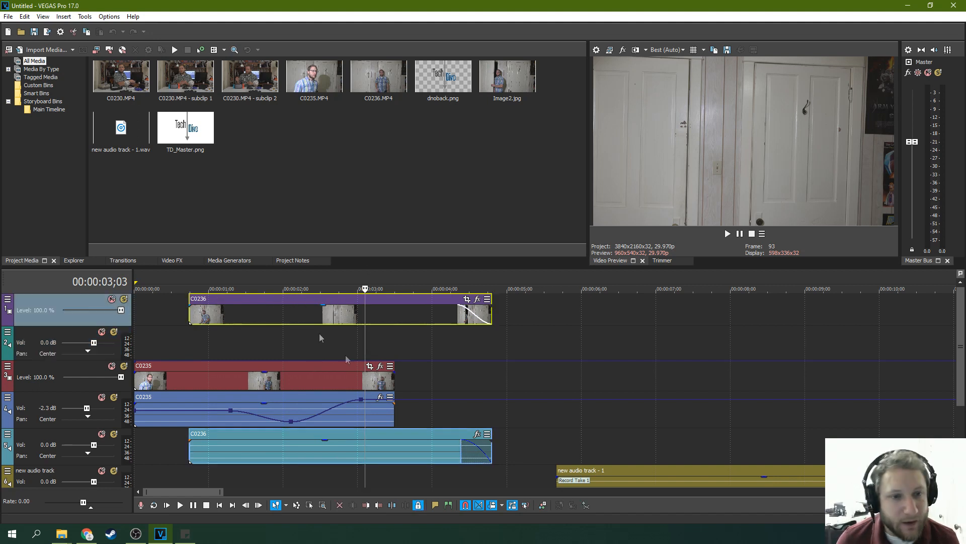
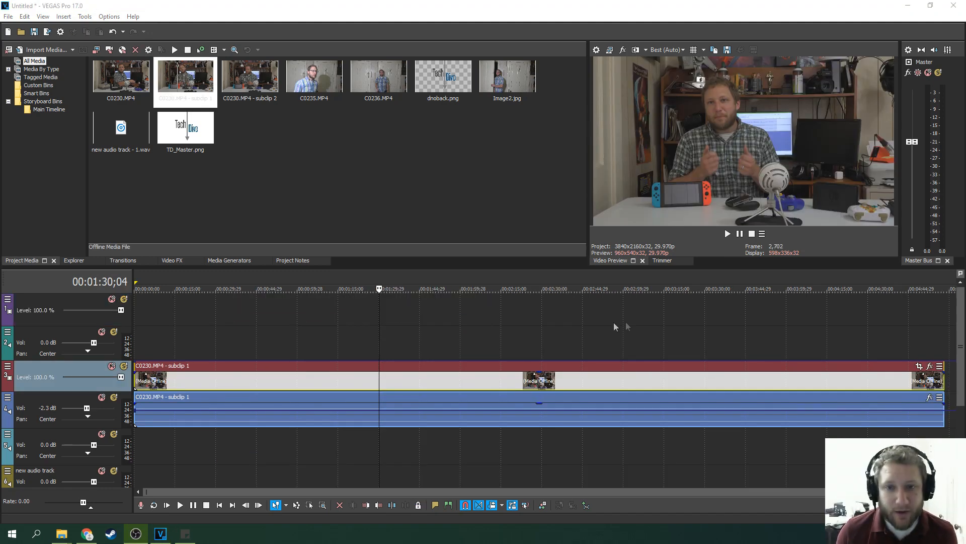
Split the C0230.MP4 - subclip 1 video and audio events at 00:01:58;24.
{"action": "left_click", "coordinate": [458, 321]}
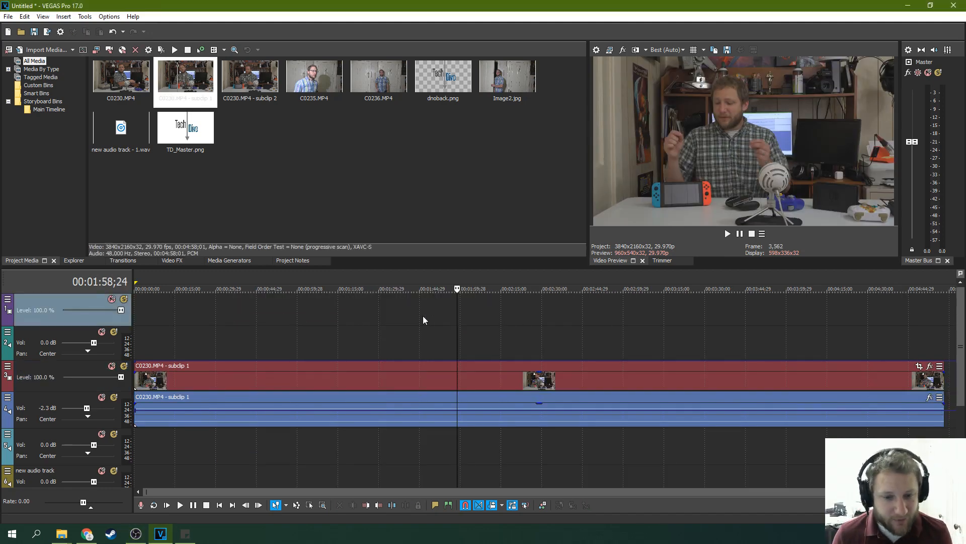
{"action": "left_click", "coordinate": [424, 320]}
{"action": "key", "text": "s"}
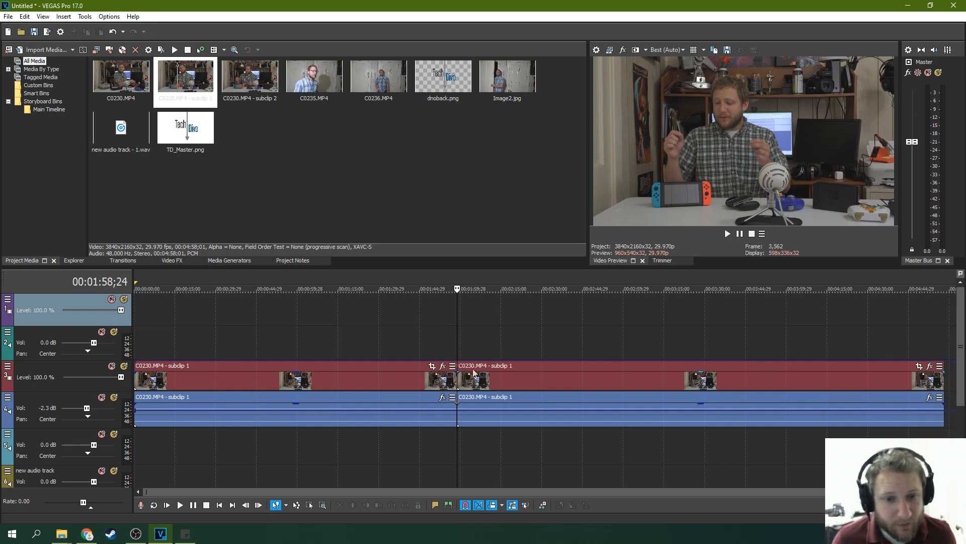
Apply the Simple preset of the 3D Blinds transition to the overlap between the two C0230.MP4 - subclip 1 video events.
{"action": "left_click", "coordinate": [124, 261]}
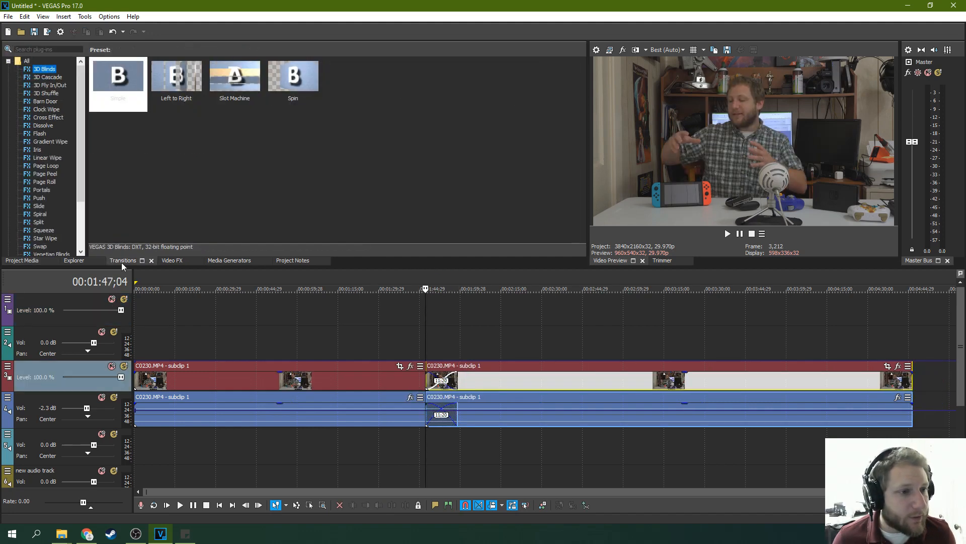
{"action": "mouse_move", "coordinate": [81, 90]}
{"action": "left_mouse_down"}
{"action": "mouse_move", "coordinate": [81, 150]}
{"action": "mouse_move", "coordinate": [79, 101]}
{"action": "left_mouse_up"}
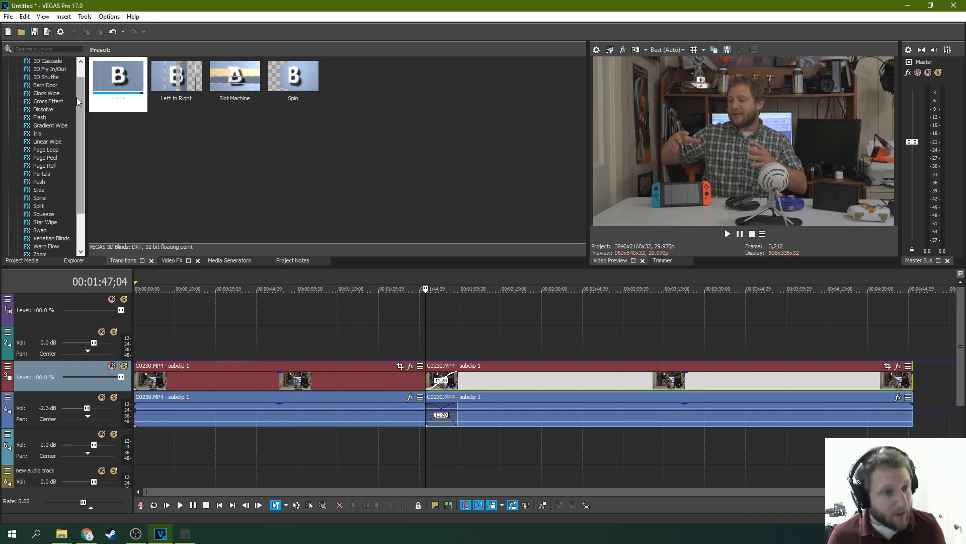
{"action": "scroll", "coordinate": [72, 107], "scroll_direction": "up", "scroll_amount": 1}
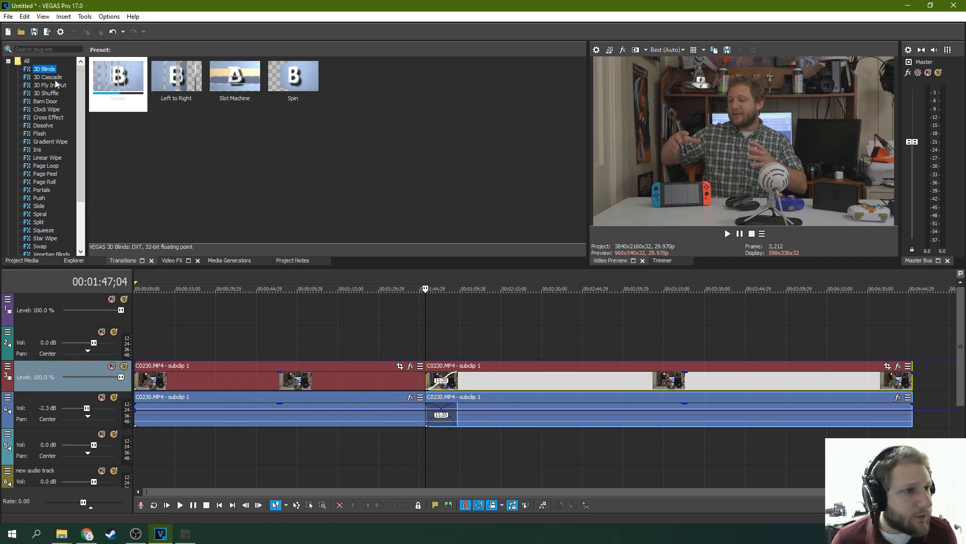
{"action": "left_click_drag", "start_coordinate": [115, 82], "coordinate": [441, 382]}
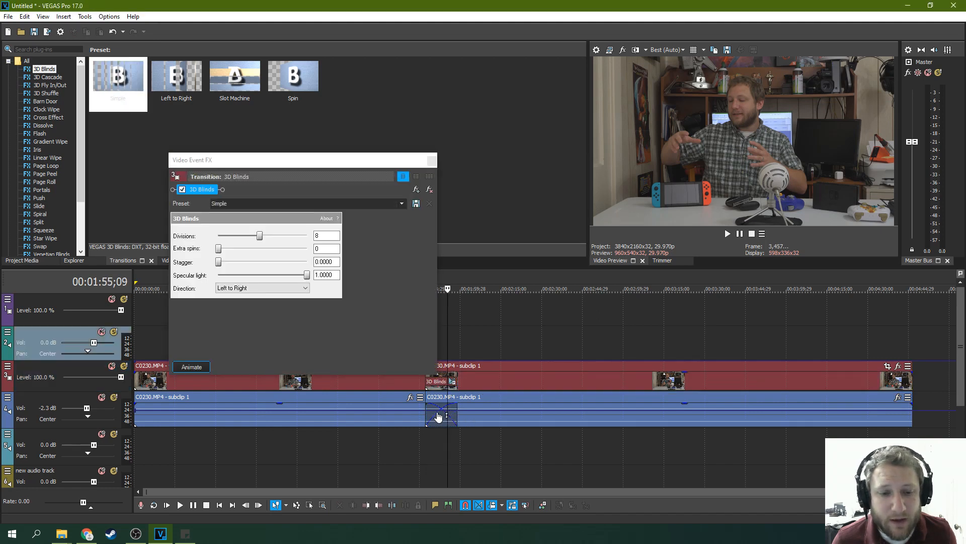
Play the timeline through the 3D Blinds transition to preview it, stopping before the overlap ends.
{"action": "left_click", "coordinate": [430, 417]}
{"action": "left_click", "coordinate": [725, 234]}
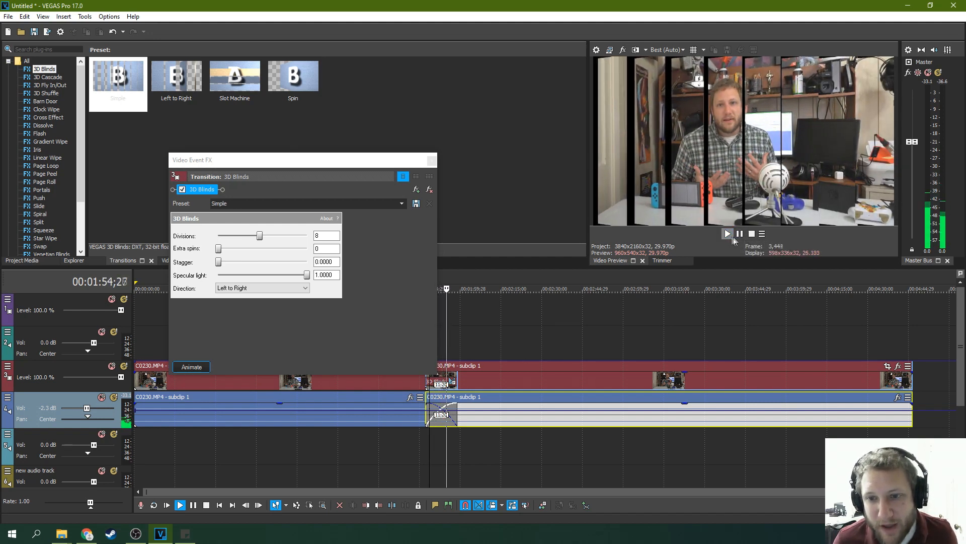
{"action": "key", "text": "Return"}
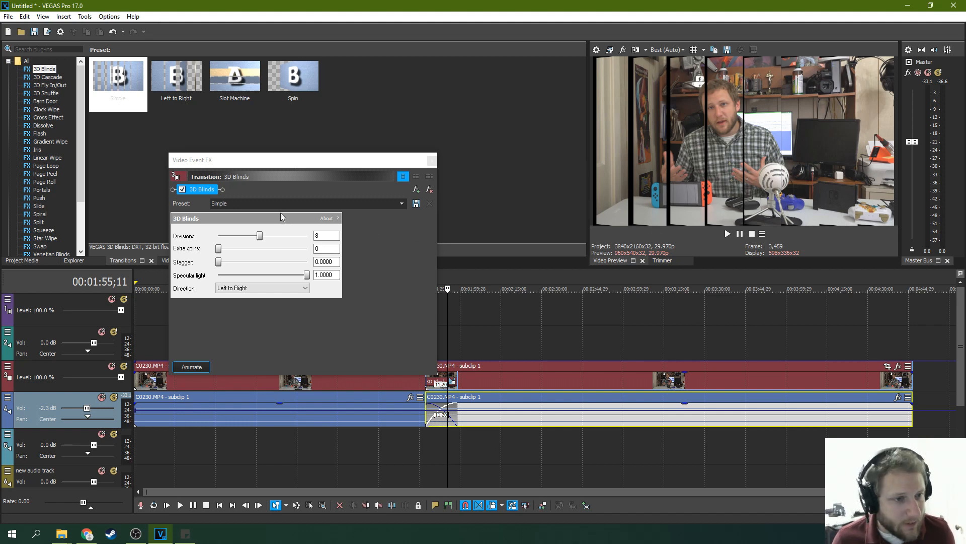
Examine the 3D Blinds settings and available presets at 00:01:51;01, and close the transition settings without changing the preset.
{"action": "left_click", "coordinate": [265, 200]}
{"action": "left_click", "coordinate": [401, 204]}
{"action": "left_click", "coordinate": [401, 206]}
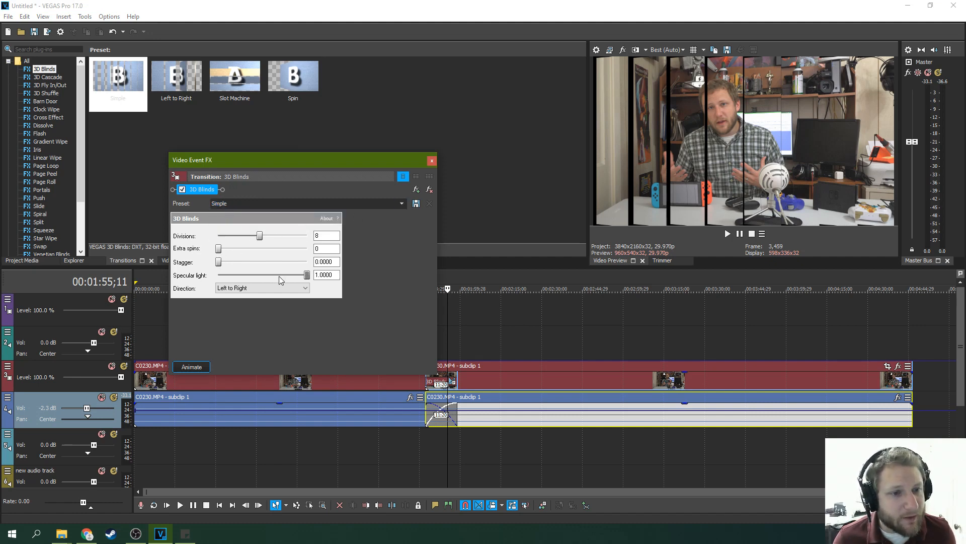
{"action": "left_click", "coordinate": [436, 433]}
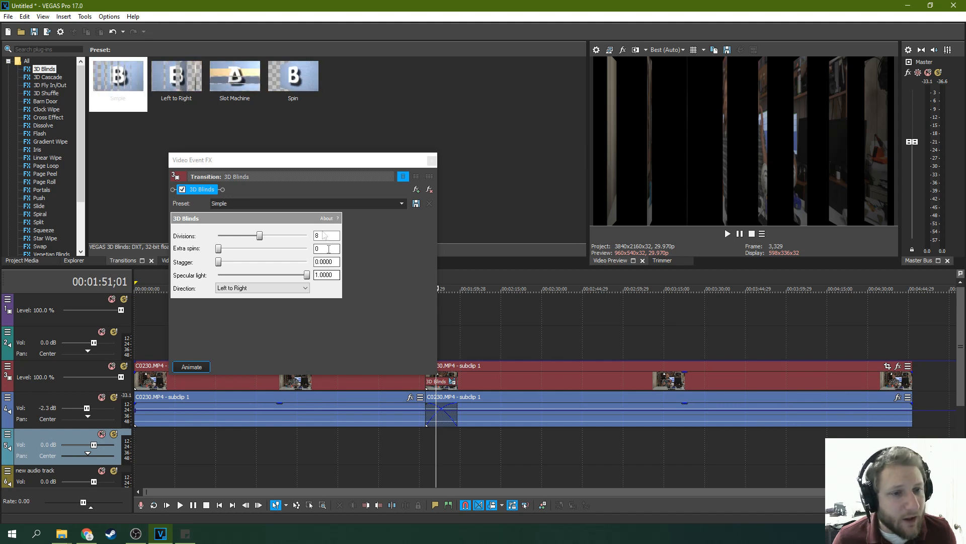
{"action": "left_click", "coordinate": [403, 205]}
{"action": "left_click", "coordinate": [401, 204]}
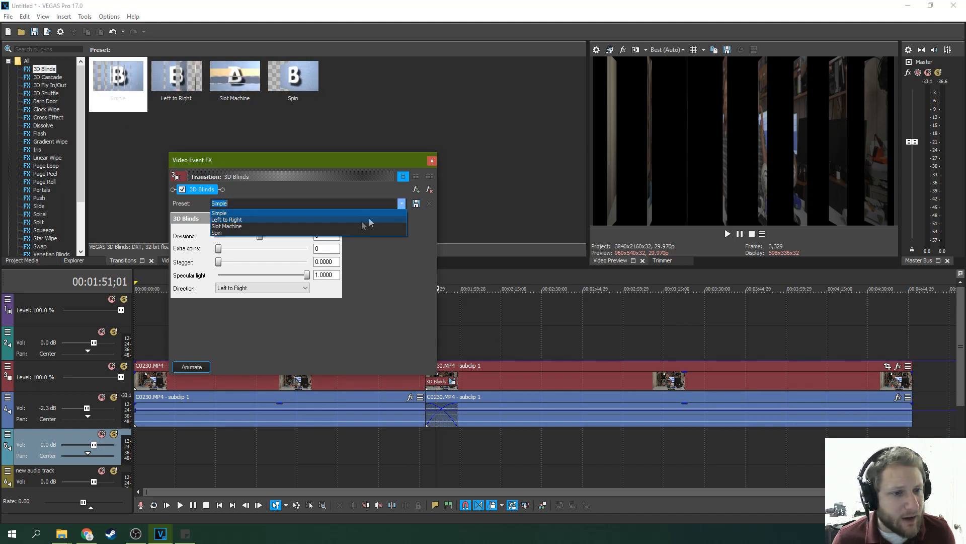
{"action": "left_click", "coordinate": [391, 184]}
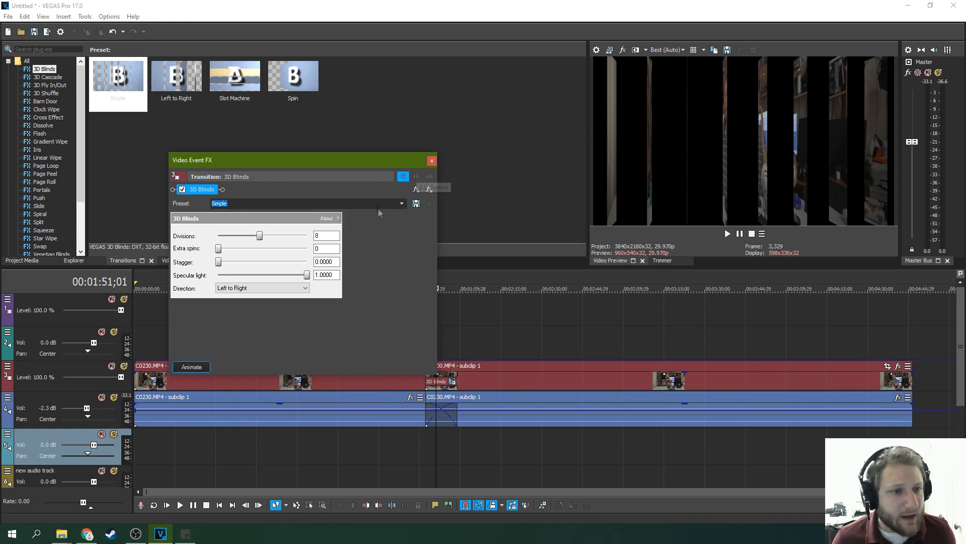
{"action": "left_click", "coordinate": [402, 204]}
{"action": "left_click", "coordinate": [402, 205]}
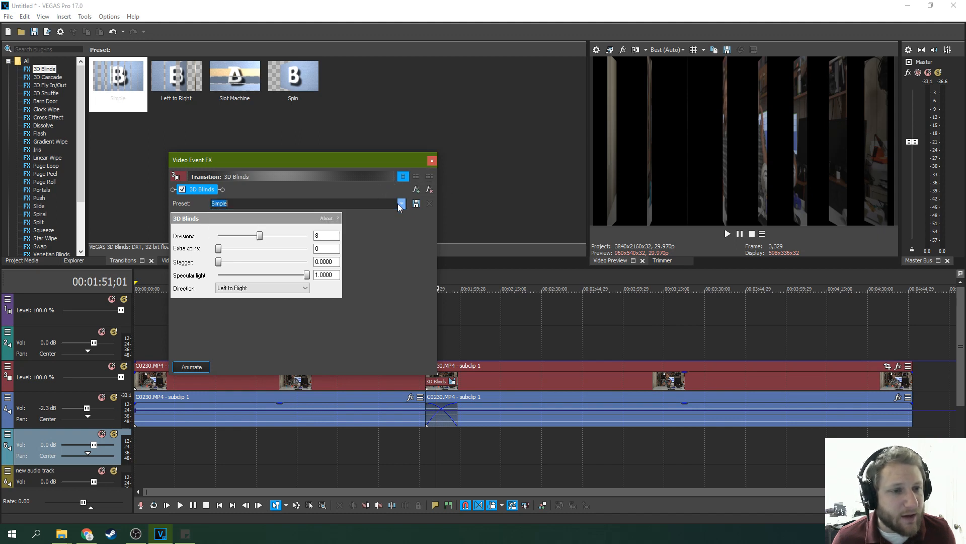
{"action": "left_click", "coordinate": [431, 161]}
Browse the 3D transition presets, replace 3D Blinds with the default Barn Door transition, and preview the result.
{"action": "left_click", "coordinate": [48, 77]}
{"action": "left_click", "coordinate": [50, 85]}
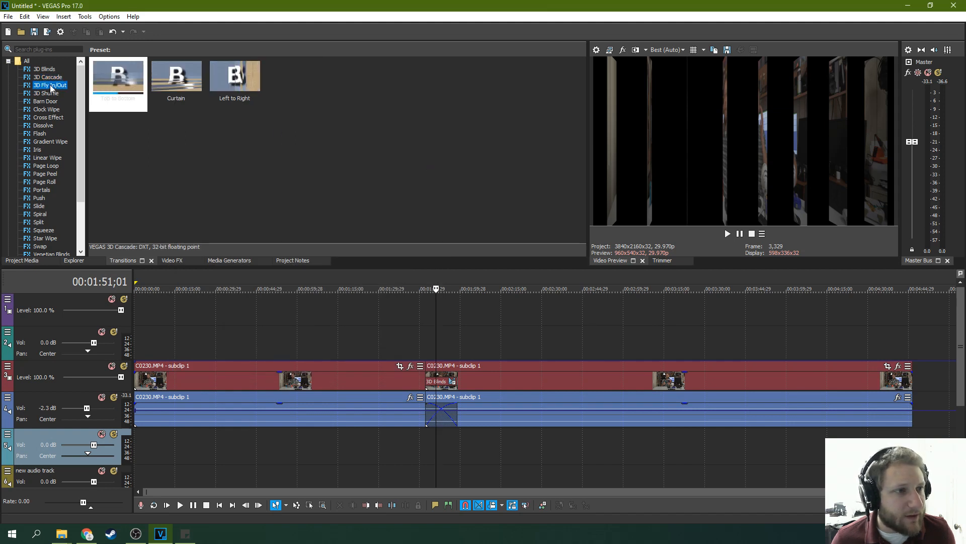
{"action": "left_click", "coordinate": [47, 93]}
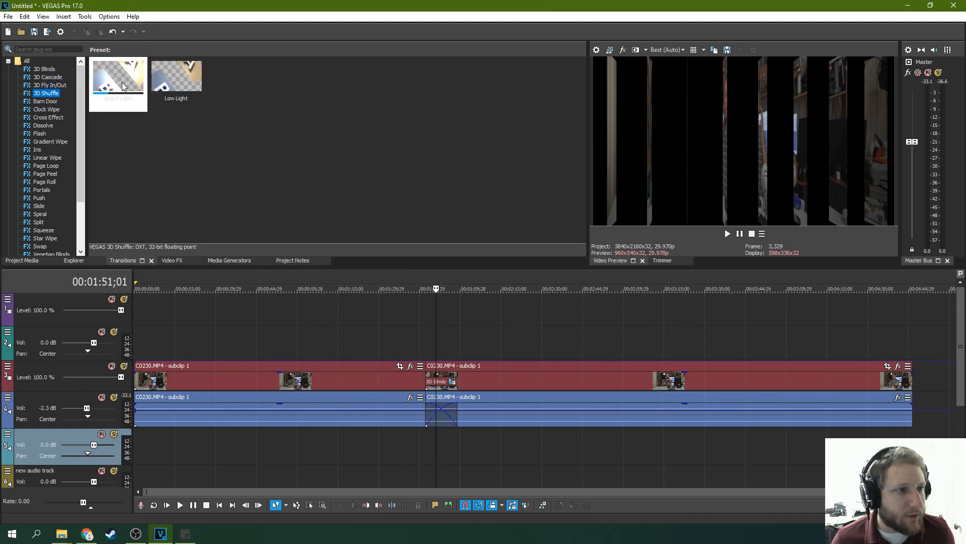
{"action": "left_click", "coordinate": [53, 100]}
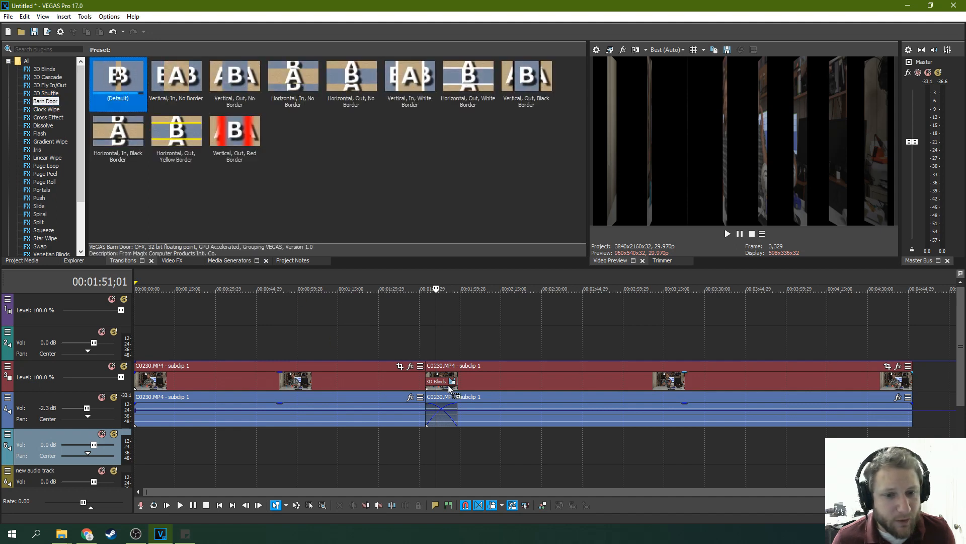
{"action": "left_click_drag", "start_coordinate": [450, 387], "coordinate": [450, 387]}
{"action": "key", "text": "space"}
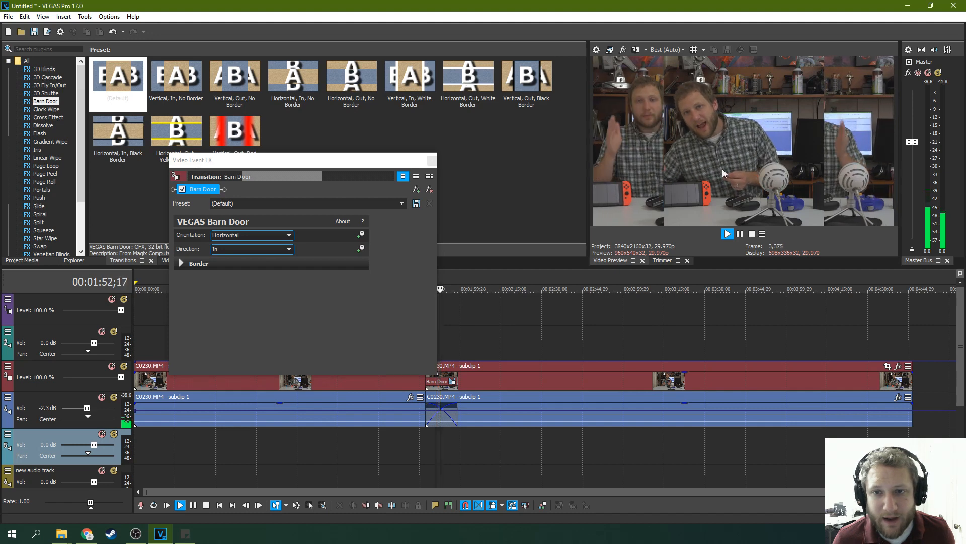
{"action": "left_click", "coordinate": [740, 234]}
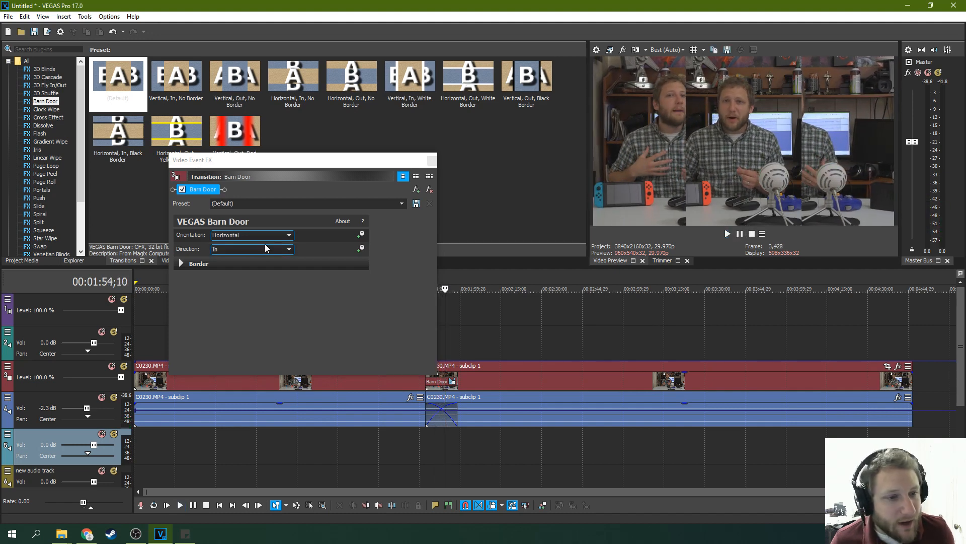
Examine the Barn Door transition's orientation, direction and border options.
{"action": "left_click", "coordinate": [278, 238]}
{"action": "left_click", "coordinate": [278, 240]}
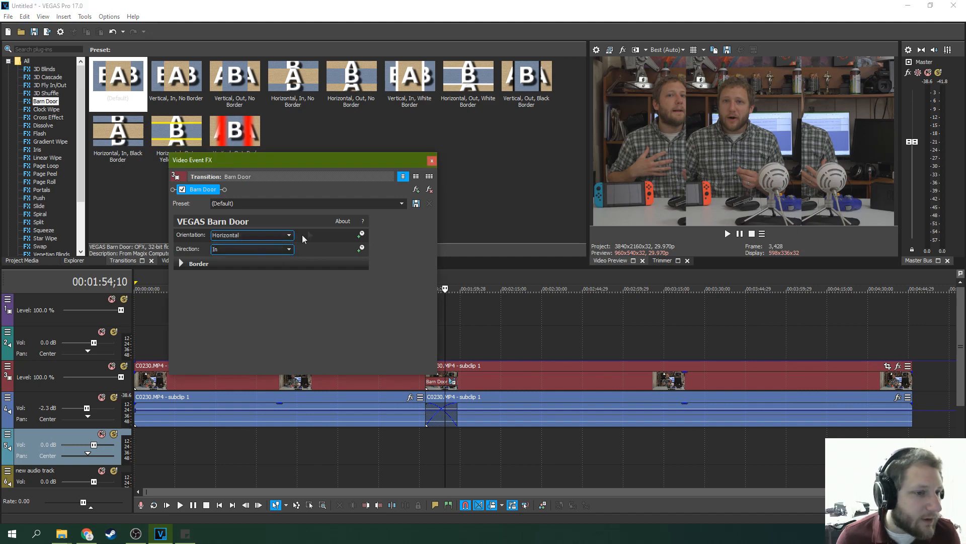
{"action": "left_click", "coordinate": [186, 263]}
{"action": "left_click", "coordinate": [385, 235]}
{"action": "left_click", "coordinate": [325, 344]}
{"action": "left_click", "coordinate": [300, 344]}
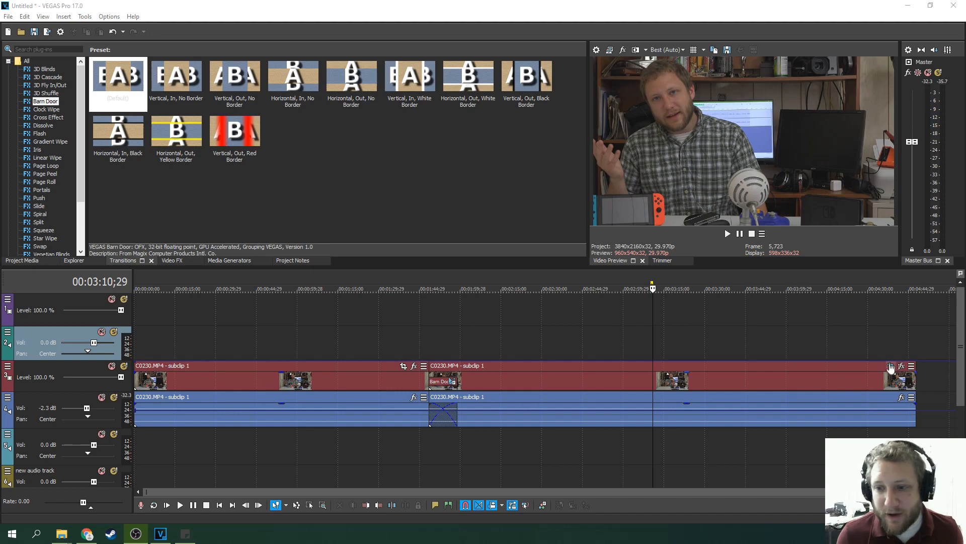
Open Event Pan/Crop for the second subclip event and resize the crop frame at keyframe 00:01:37;22 to about 2,468 by 1,388.
{"action": "left_click", "coordinate": [890, 367]}
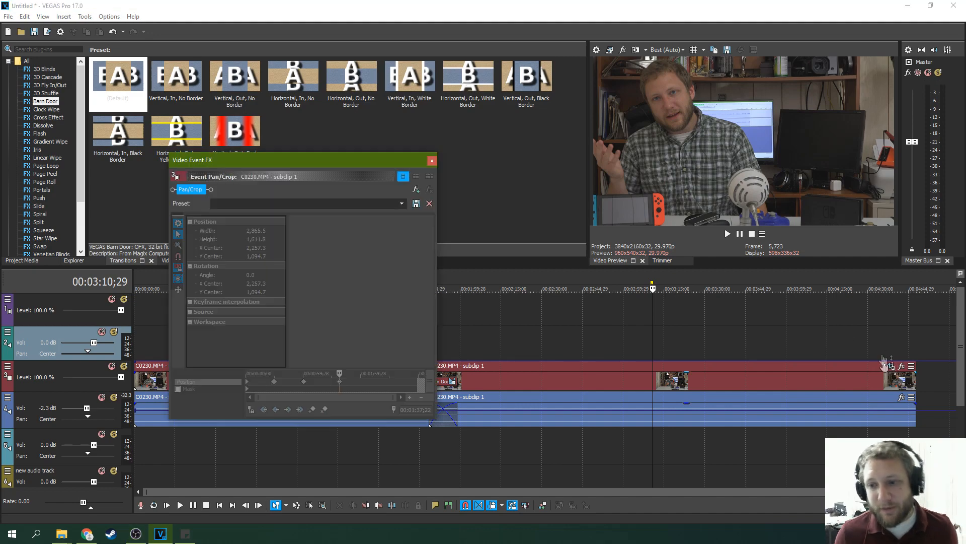
{"action": "left_click_drag", "start_coordinate": [440, 240], "coordinate": [580, 240]}
{"action": "left_click_drag", "start_coordinate": [499, 262], "coordinate": [568, 223]}
{"action": "left_click_drag", "start_coordinate": [513, 293], "coordinate": [522, 262]}
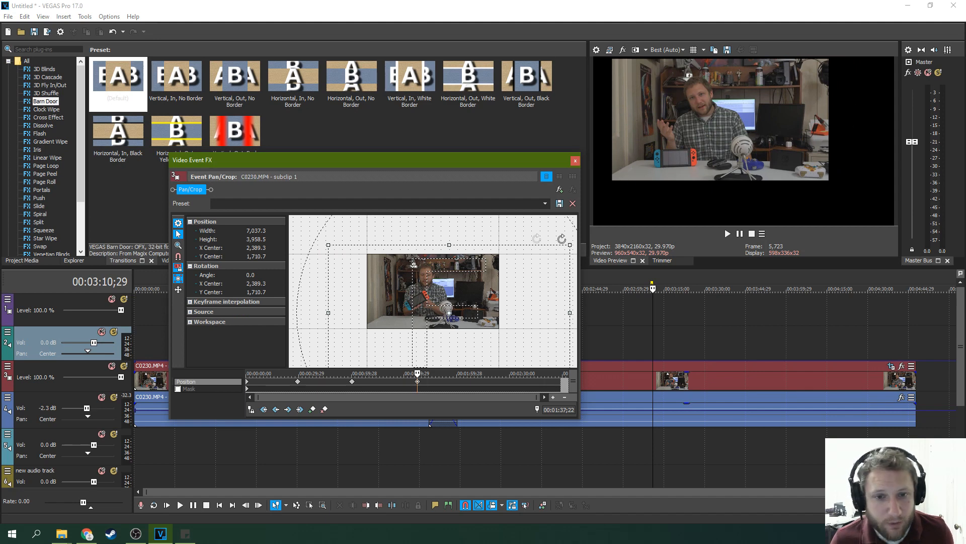
{"action": "left_click_drag", "start_coordinate": [570, 246], "coordinate": [458, 286]}
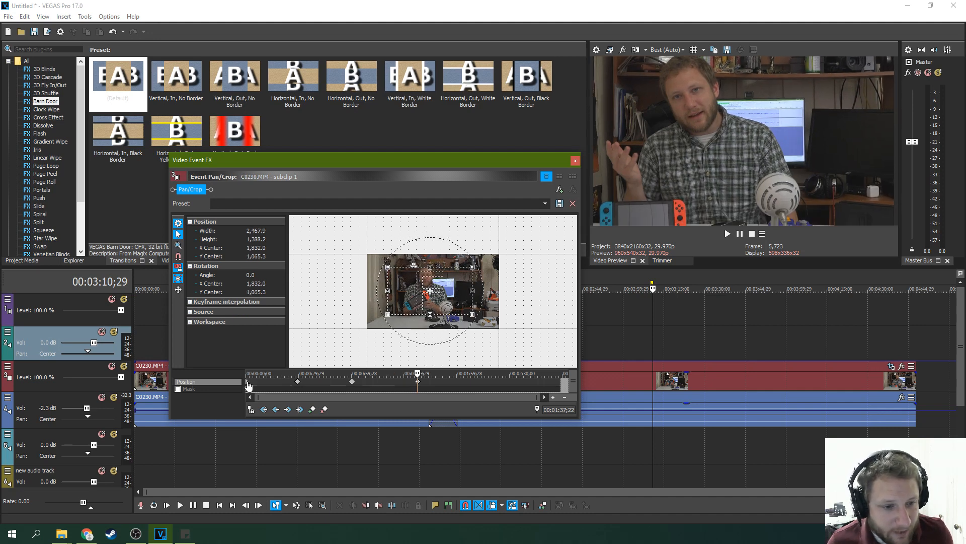
Adjust the crop at keyframe 00:01:00;13, centring it at about 2,389, 1,813, and at 00:00:29;12, framing about 1,519 by 855.
{"action": "left_click", "coordinate": [298, 382]}
{"action": "left_click_drag", "start_coordinate": [425, 297], "coordinate": [486, 275]}
{"action": "left_click", "coordinate": [418, 382]}
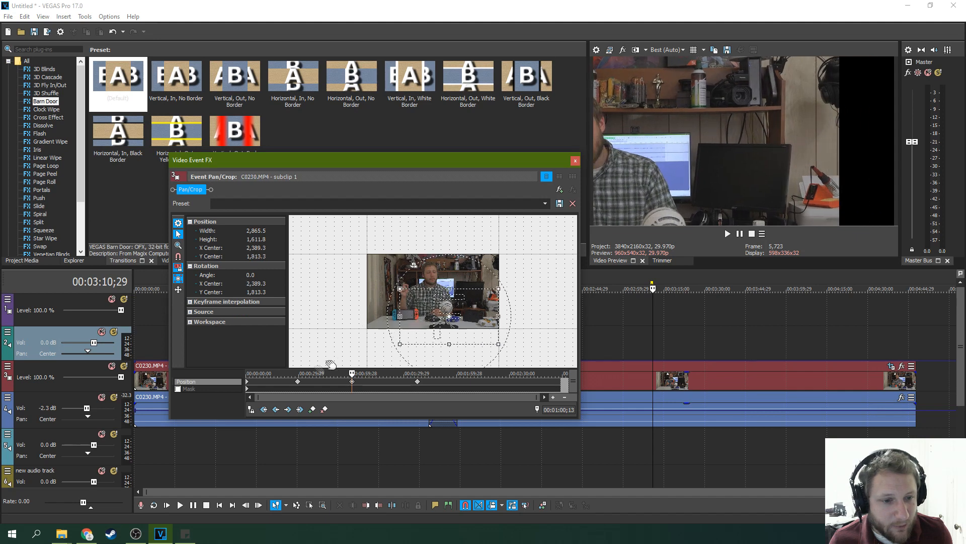
{"action": "left_click", "coordinate": [298, 381]}
{"action": "left_click_drag", "start_coordinate": [362, 275], "coordinate": [434, 273]}
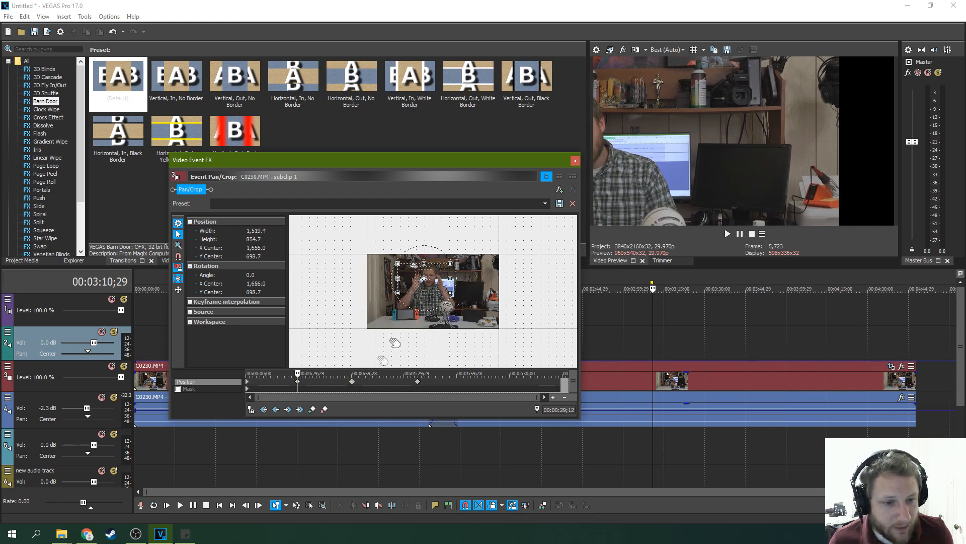
Copy the pan/crop keyframe at 00:00:29;12 and close the pan/crop settings.
{"action": "right_click", "coordinate": [298, 382]}
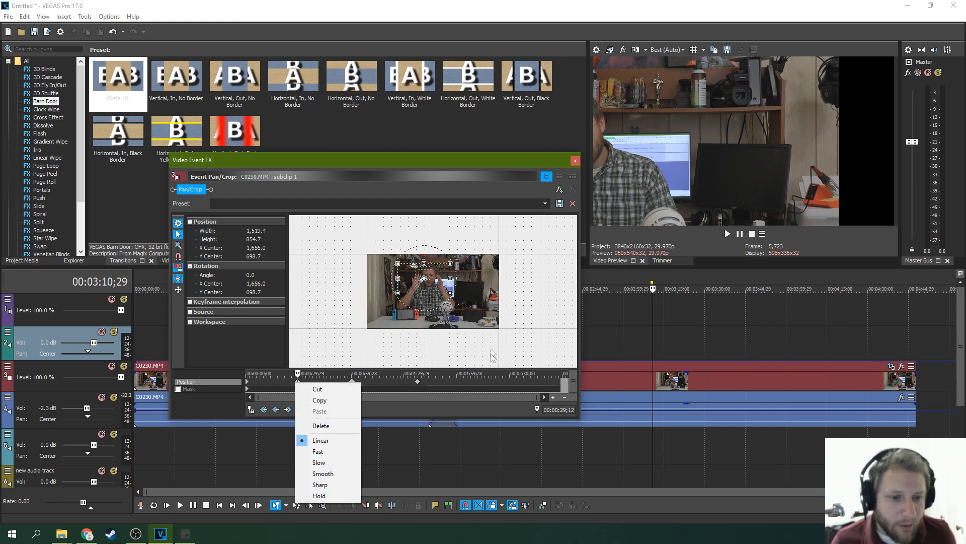
{"action": "left_click", "coordinate": [318, 400]}
{"action": "left_click", "coordinate": [296, 384]}
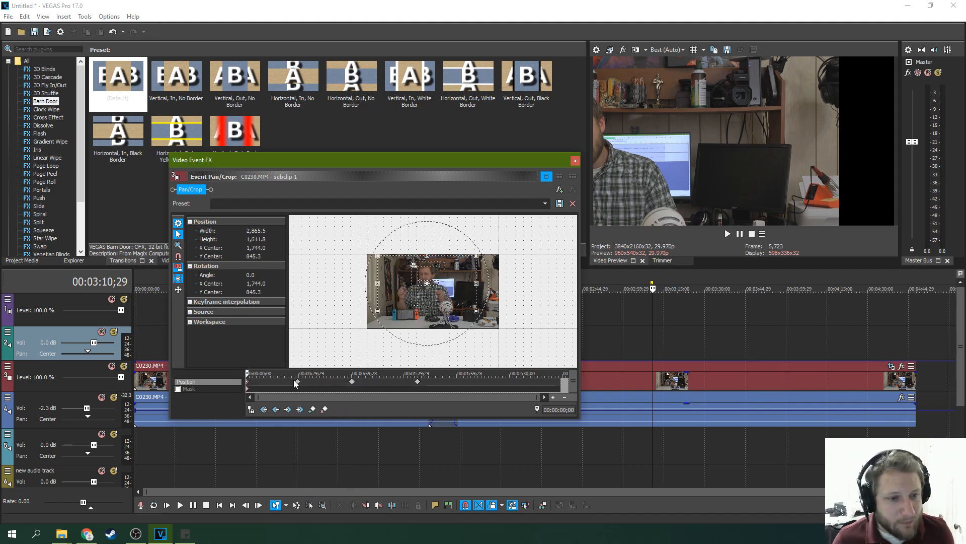
{"action": "left_click", "coordinate": [575, 160]}
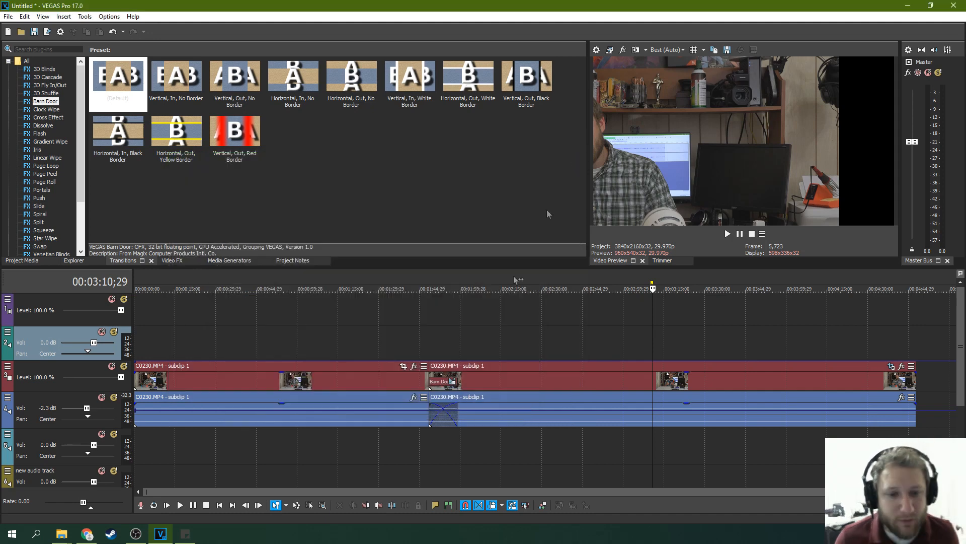
Play a few seconds of the second subclip event to preview its animated pan/crop movement.
{"action": "left_click", "coordinate": [514, 342]}
{"action": "left_click", "coordinate": [728, 233]}
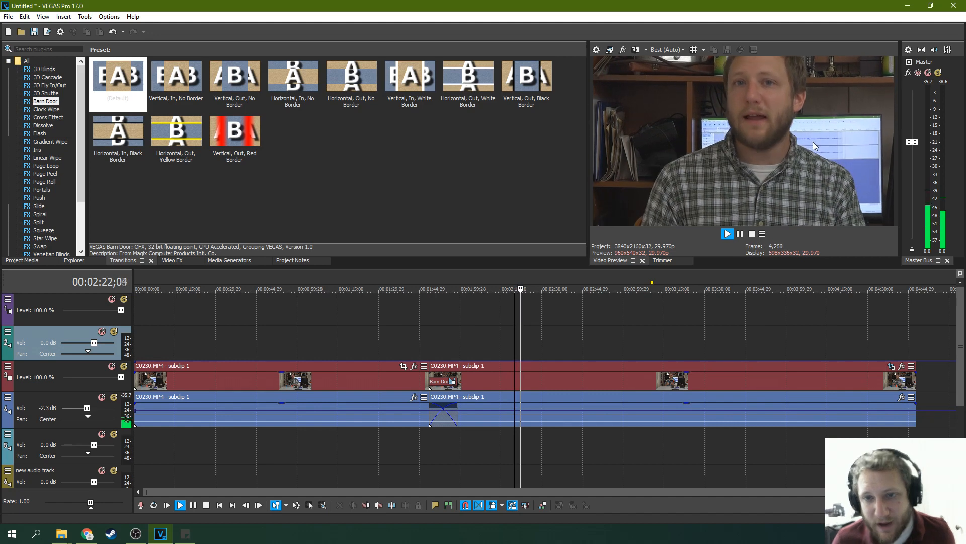
{"action": "left_click", "coordinate": [739, 234]}
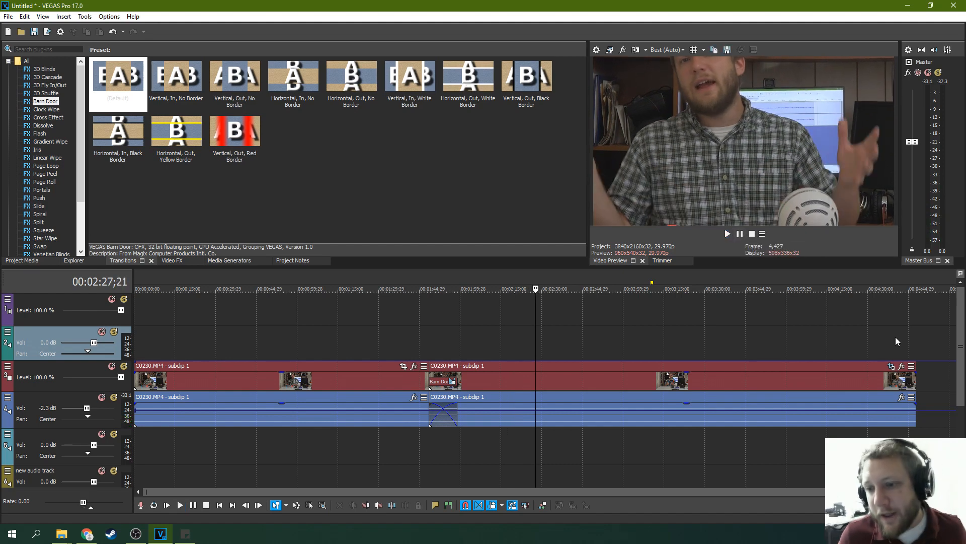
Enable the Mask in the second event's pan/crop settings and draw a closed mask path around the game console on the desk.
{"action": "left_click", "coordinate": [887, 366]}
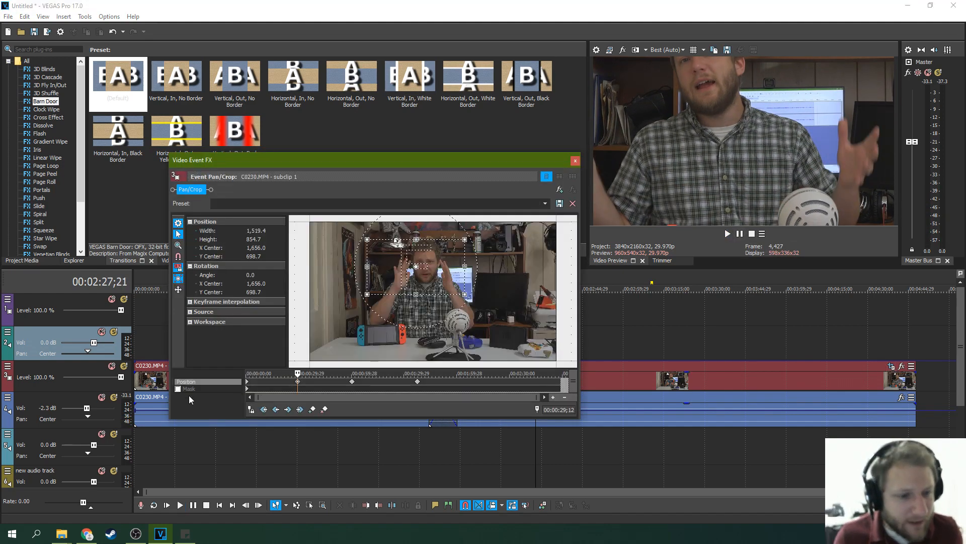
{"action": "left_click", "coordinate": [178, 390]}
{"action": "left_click", "coordinate": [250, 392]}
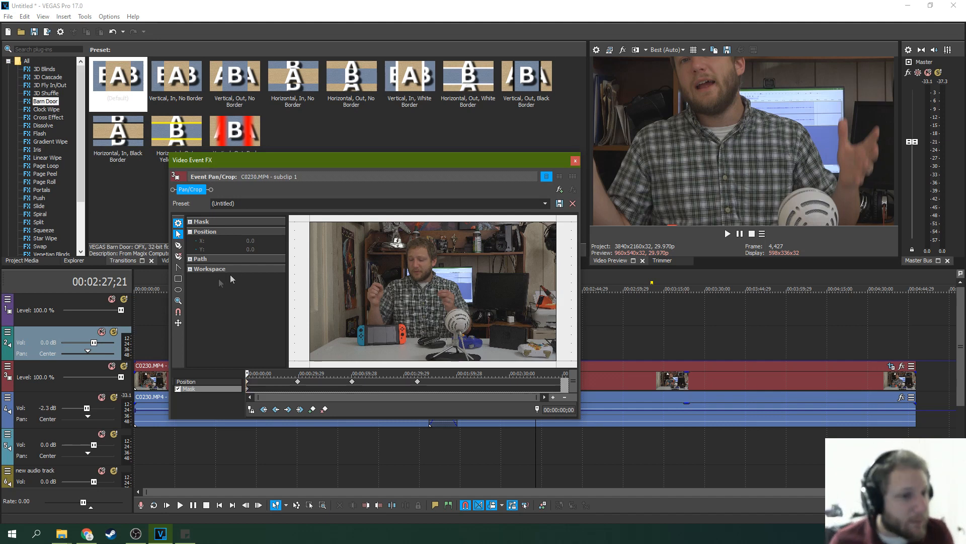
{"action": "left_click", "coordinate": [358, 331]}
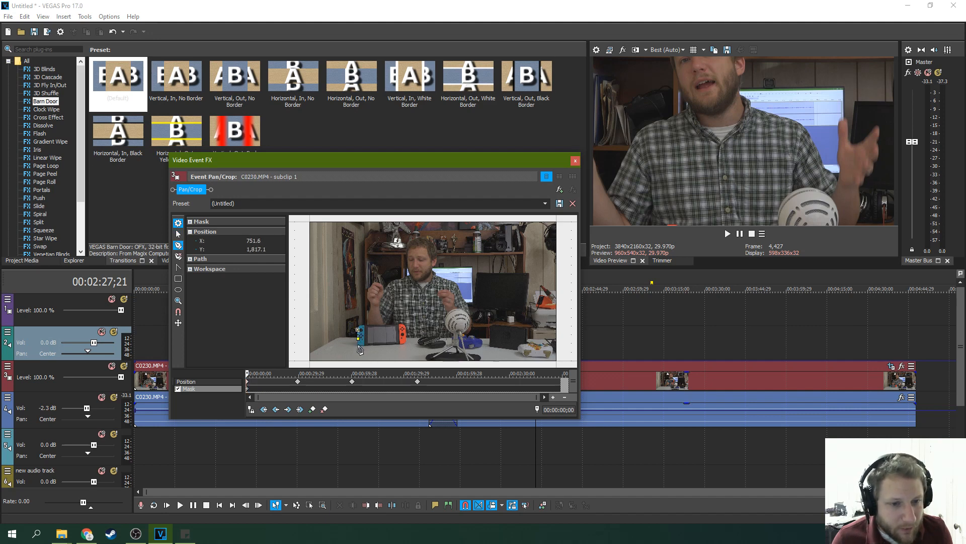
{"action": "left_click", "coordinate": [376, 345]}
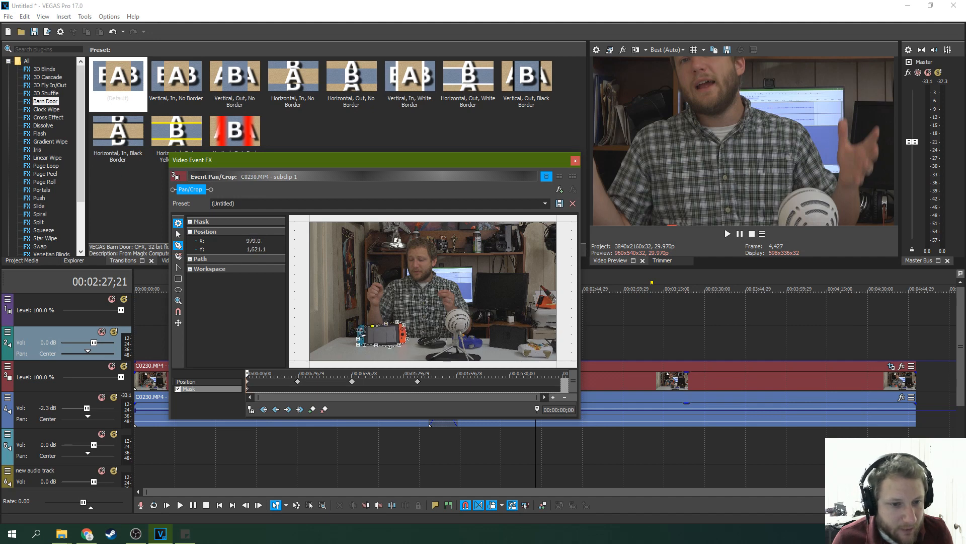
{"action": "left_click", "coordinate": [359, 330]}
View the masked result at several points along the second event and nudge the shifted event back to its former position.
{"action": "left_click_drag", "start_coordinate": [595, 424], "coordinate": [599, 424]}
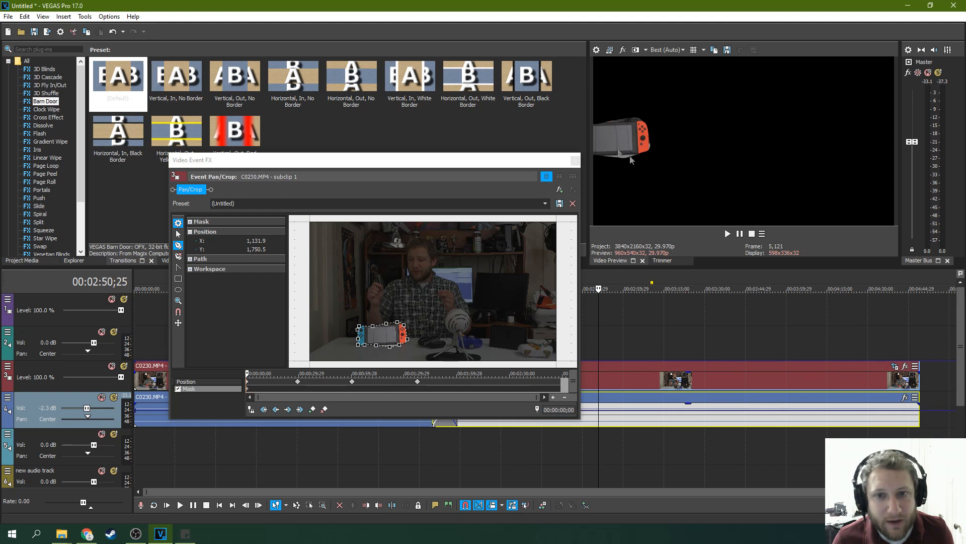
{"action": "key", "text": "KP_4"}
{"action": "key", "text": "KP_4"}
{"action": "key", "text": "KP_4"}
{"action": "left_click", "coordinate": [784, 389]}
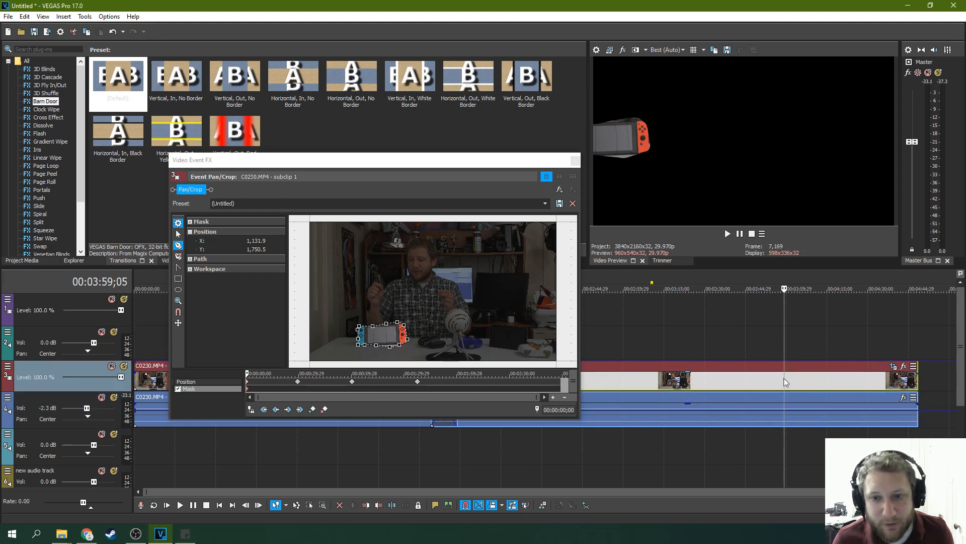
{"action": "left_click", "coordinate": [708, 386]}
{"action": "left_click", "coordinate": [789, 381]}
{"action": "key", "text": "KP_4"}
{"action": "key", "text": "KP_4"}
{"action": "key", "text": "KP_4"}
{"action": "key", "text": "KP_4"}
{"action": "key", "text": "KP_4"}
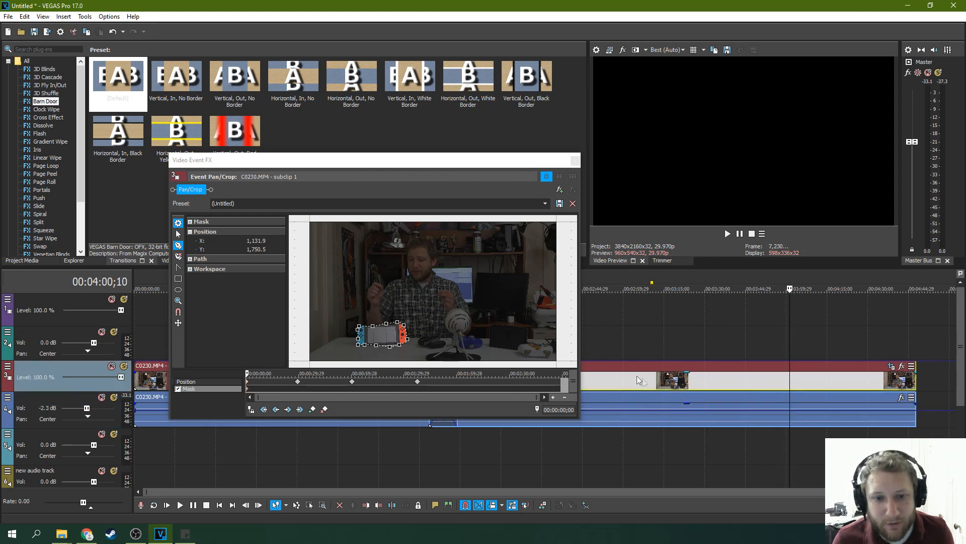
Reposition the crop frame on the position keyframe at 00:01:37;22 and view the masked console at 00:04:26;07.
{"action": "left_click", "coordinate": [534, 431]}
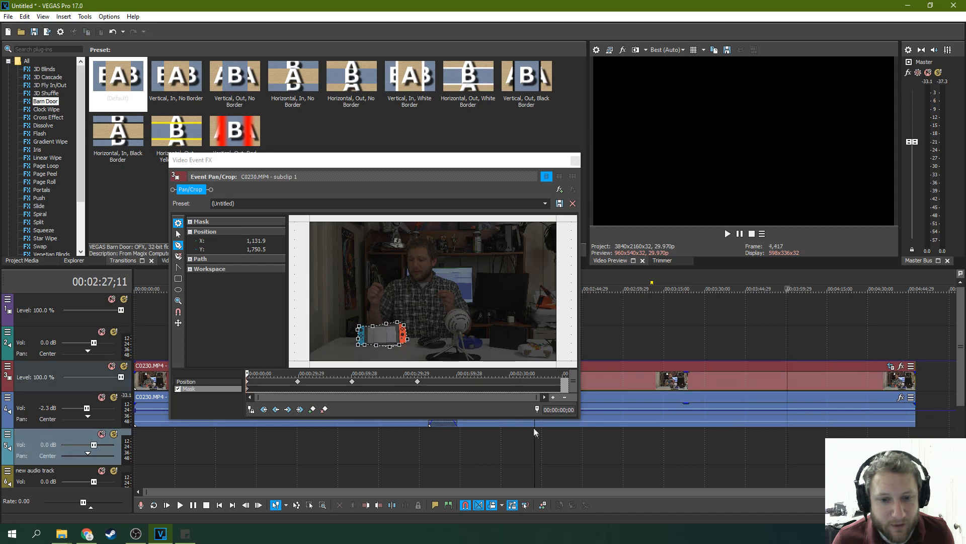
{"action": "left_click", "coordinate": [417, 381]}
{"action": "left_click_drag", "start_coordinate": [536, 233], "coordinate": [427, 305]}
{"action": "left_click", "coordinate": [879, 380]}
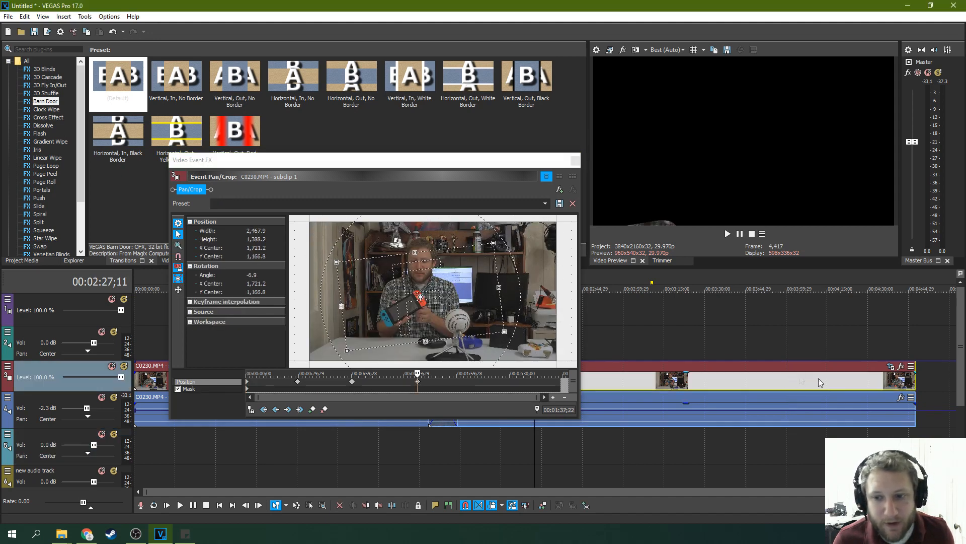
{"action": "left_click", "coordinate": [878, 331]}
{"action": "left_click", "coordinate": [858, 337]}
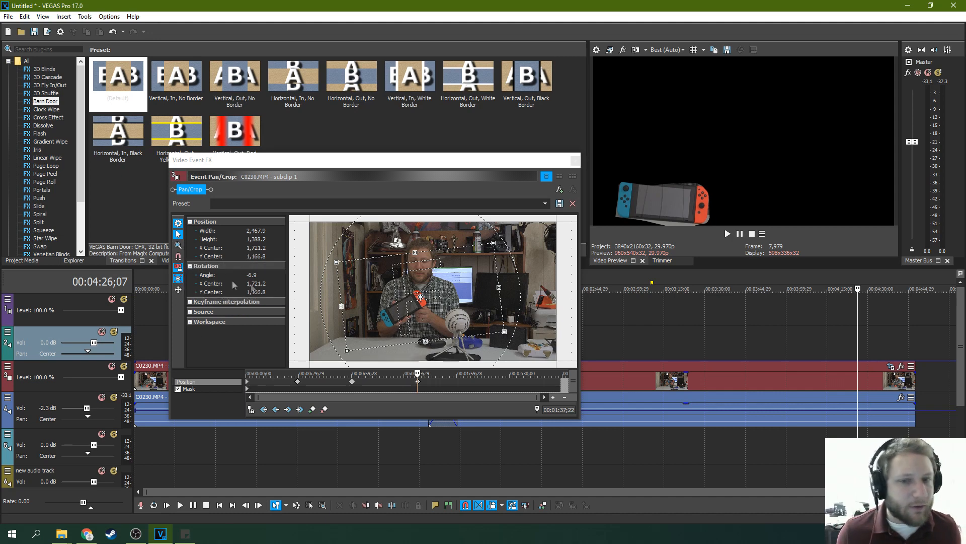
Try the 4:3, 1.85:1 and 1:1 pan/crop presets on the keyframe, apply 16:9 Widescreen TV aspect ratio and close the settings.
{"action": "left_click", "coordinate": [545, 204]}
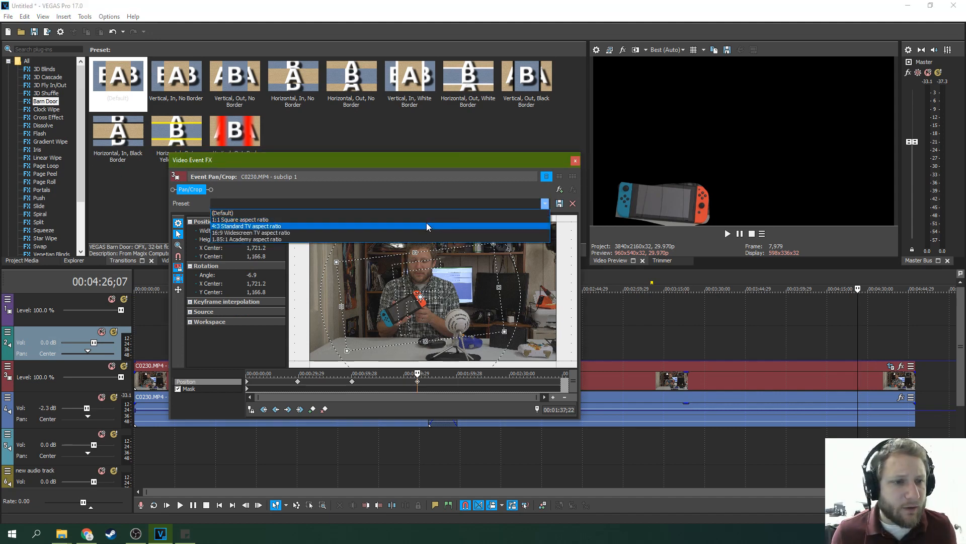
{"action": "left_click", "coordinate": [427, 225]}
{"action": "left_click", "coordinate": [544, 204]}
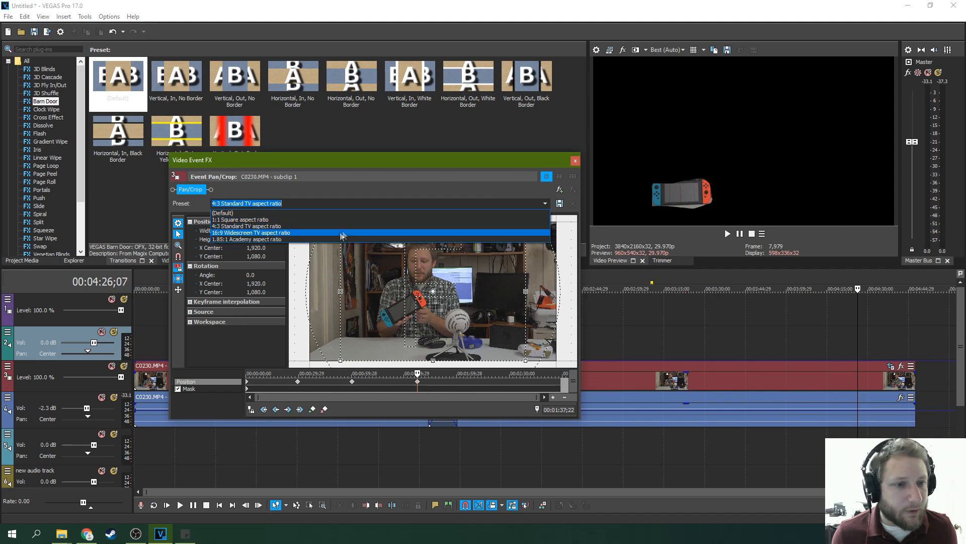
{"action": "left_click", "coordinate": [334, 239]}
{"action": "left_click", "coordinate": [717, 407]}
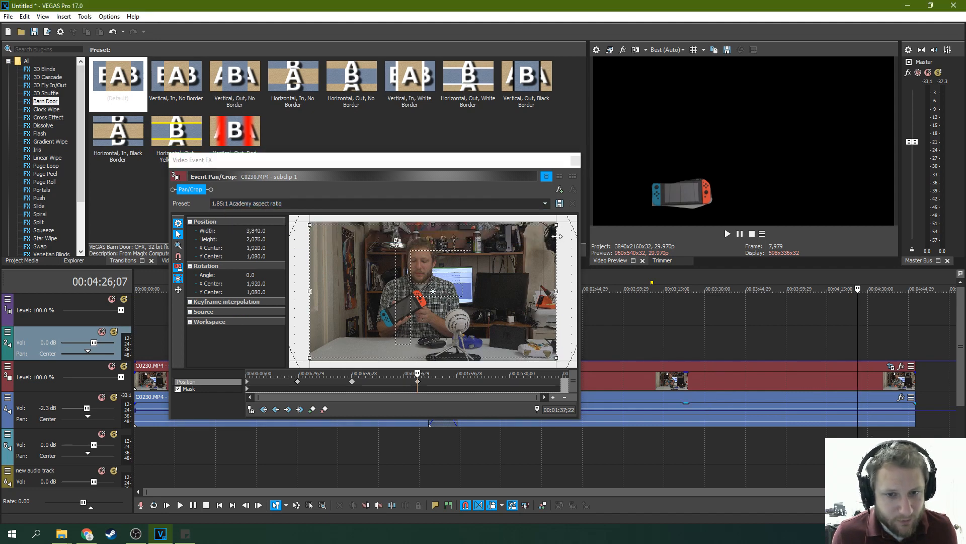
{"action": "left_click", "coordinate": [544, 204]}
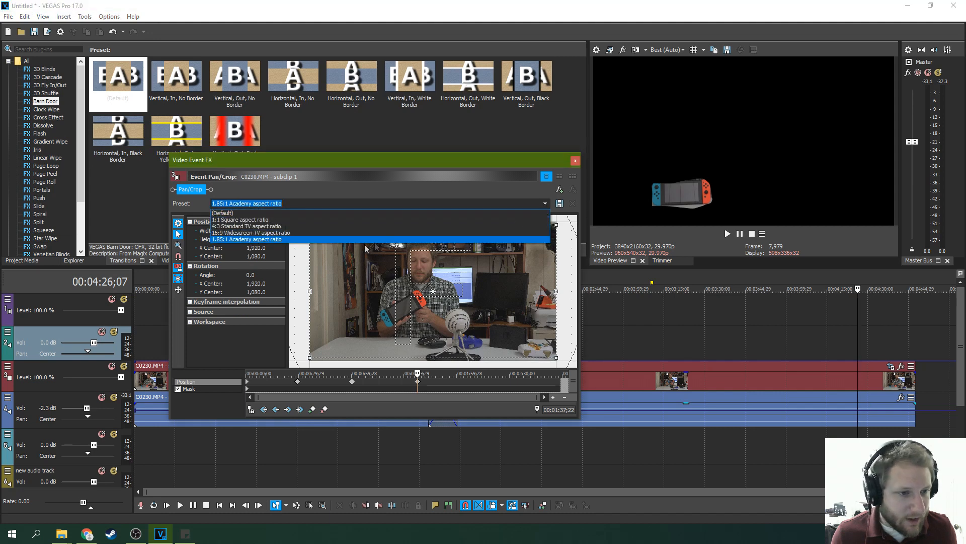
{"action": "left_click", "coordinate": [270, 221]}
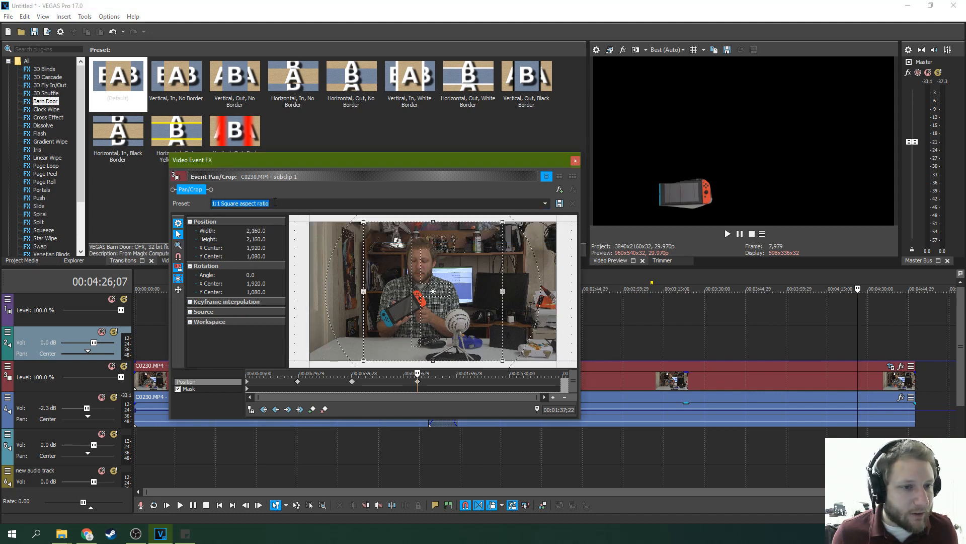
{"action": "left_click", "coordinate": [544, 204]}
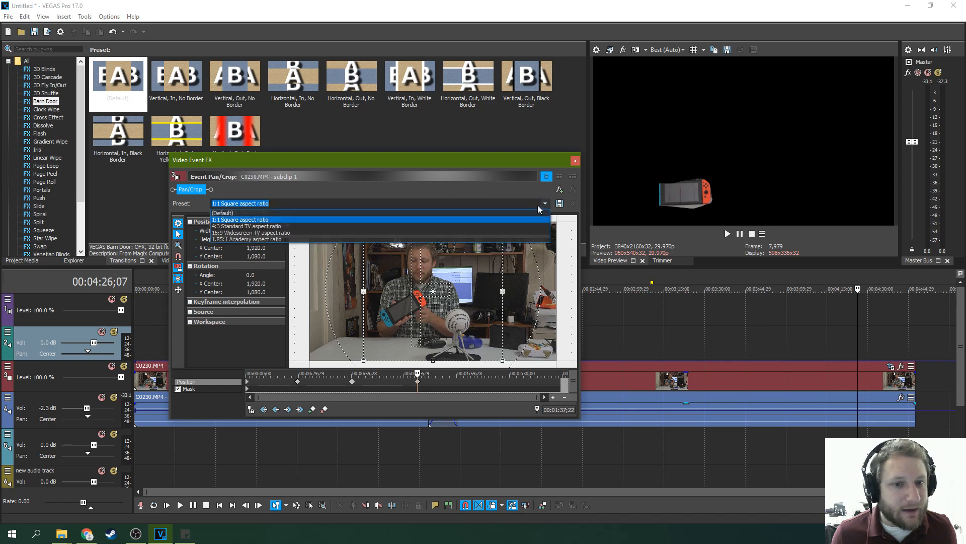
{"action": "left_click", "coordinate": [358, 237]}
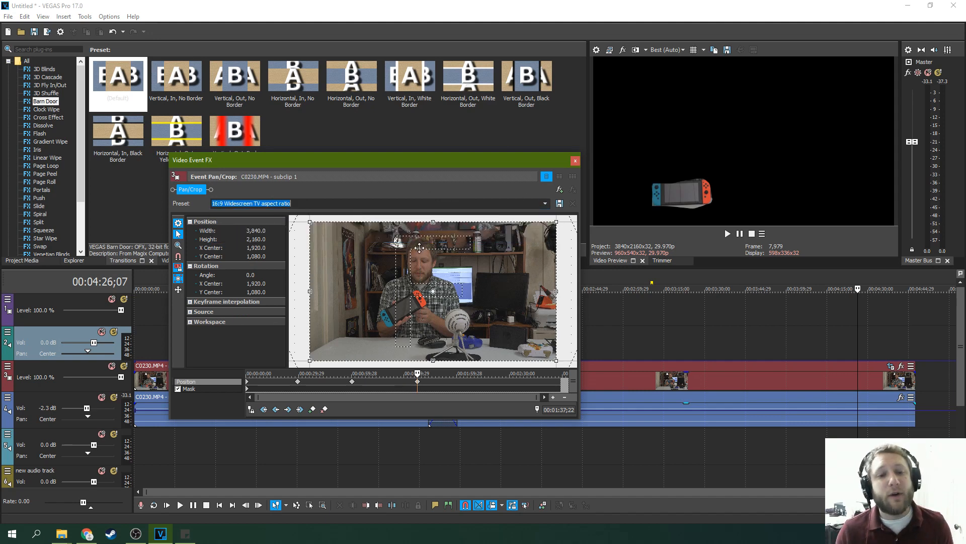
{"action": "left_click", "coordinate": [576, 161]}
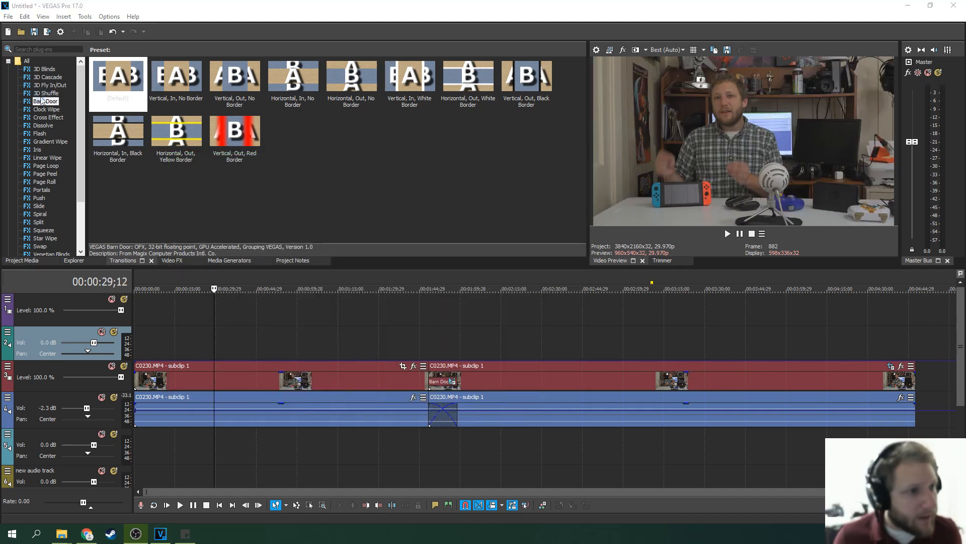
Browse the presets of the transition plug-ins from 3D Blinds through Clock Wipe, Flash and Iris to Page Loop.
{"action": "left_click", "coordinate": [37, 68]}
{"action": "left_click", "coordinate": [49, 86]}
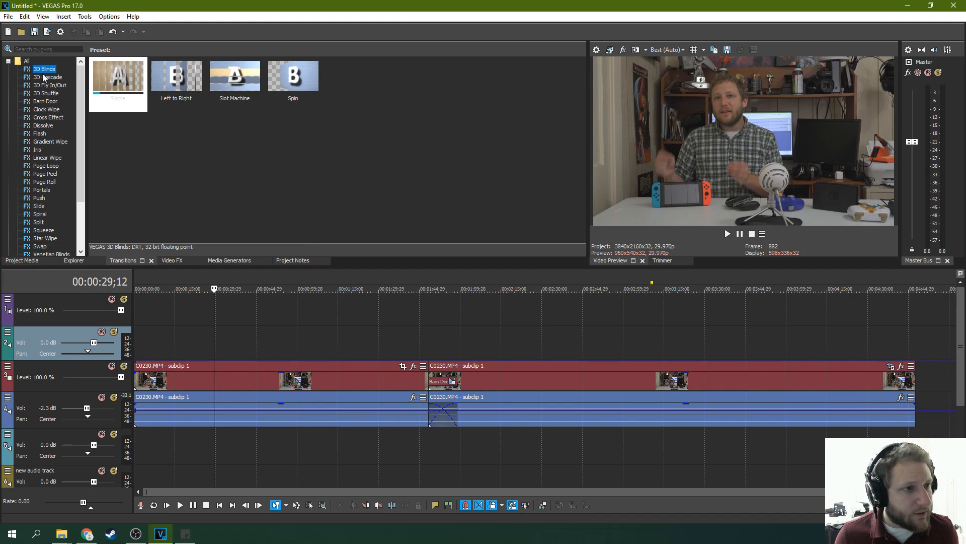
{"action": "left_click", "coordinate": [46, 109]}
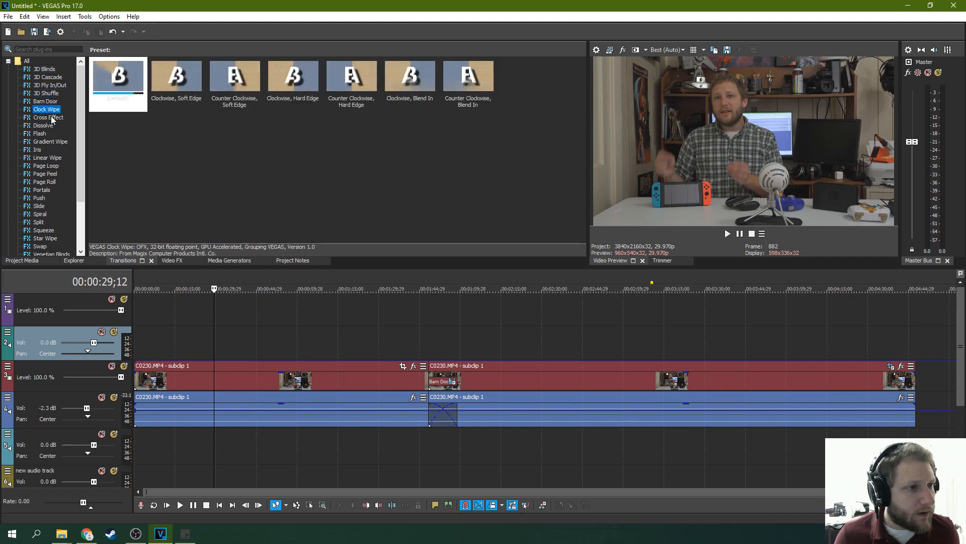
{"action": "left_click", "coordinate": [50, 117]}
{"action": "left_click", "coordinate": [44, 125]}
{"action": "left_click", "coordinate": [43, 133]}
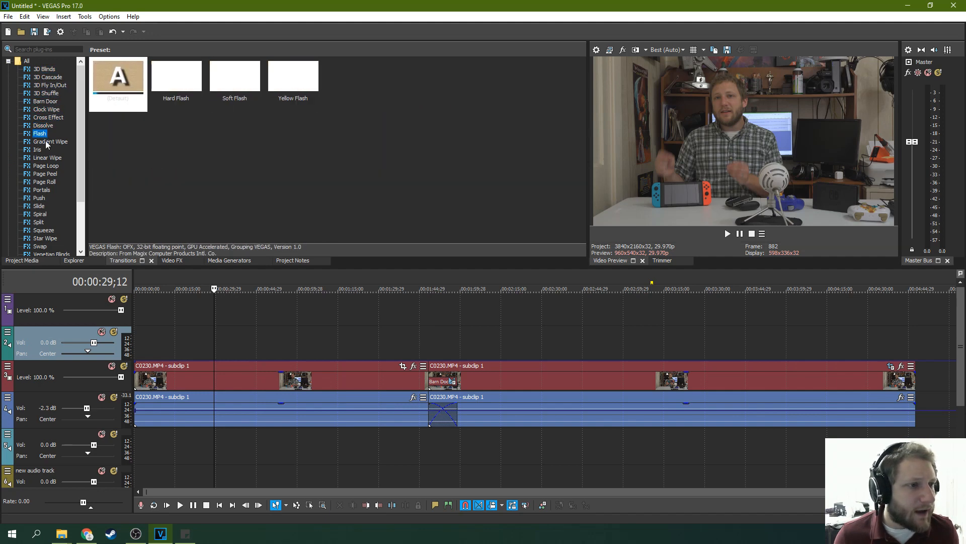
{"action": "left_click", "coordinate": [46, 141]}
{"action": "left_click", "coordinate": [37, 149]}
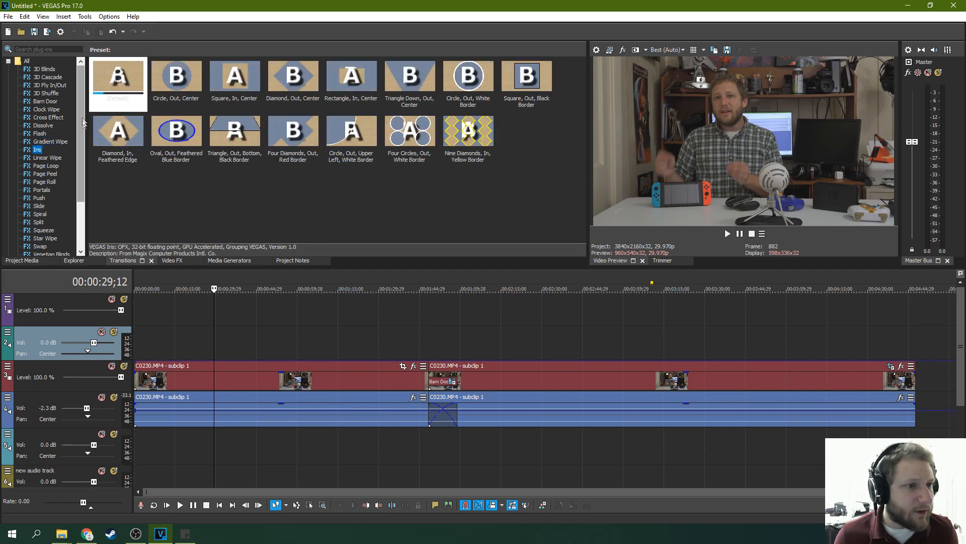
{"action": "scroll", "coordinate": [83, 121], "scroll_direction": "down", "scroll_amount": 2}
{"action": "left_click", "coordinate": [48, 118]}
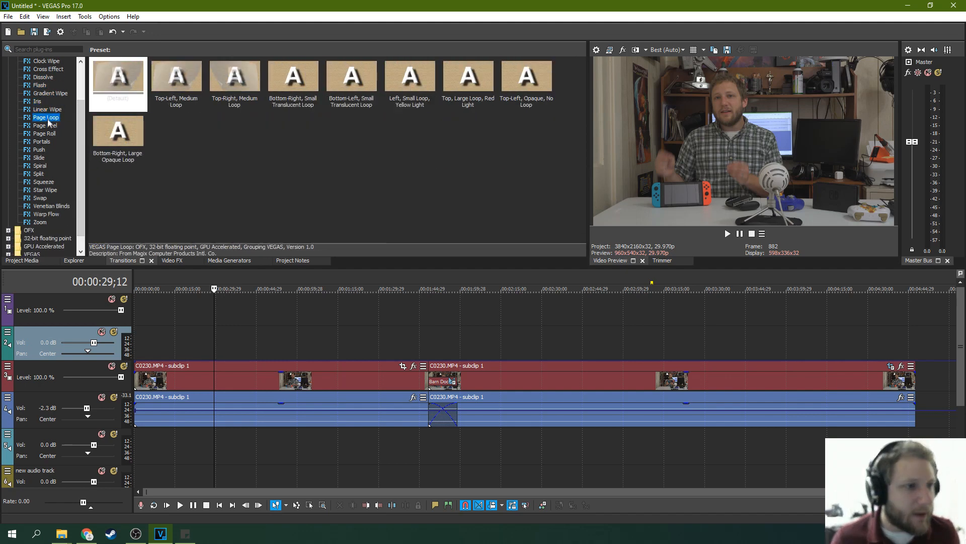
Apply the default Page Peel transition to the overlap between the two subclip events and enable keyframe animation for its Peel angle.
{"action": "left_click", "coordinate": [47, 128]}
{"action": "left_click_drag", "start_coordinate": [128, 86], "coordinate": [445, 392]}
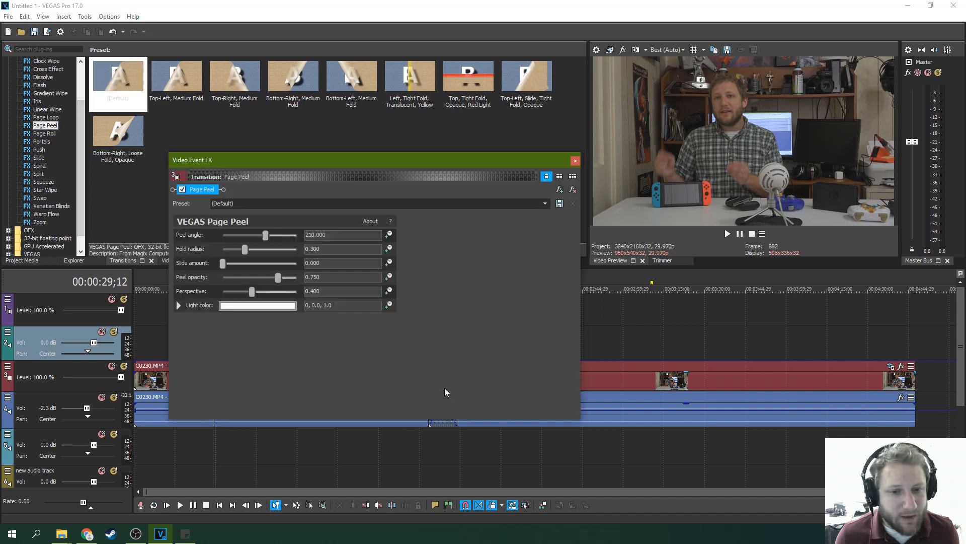
{"action": "left_click", "coordinate": [389, 236]}
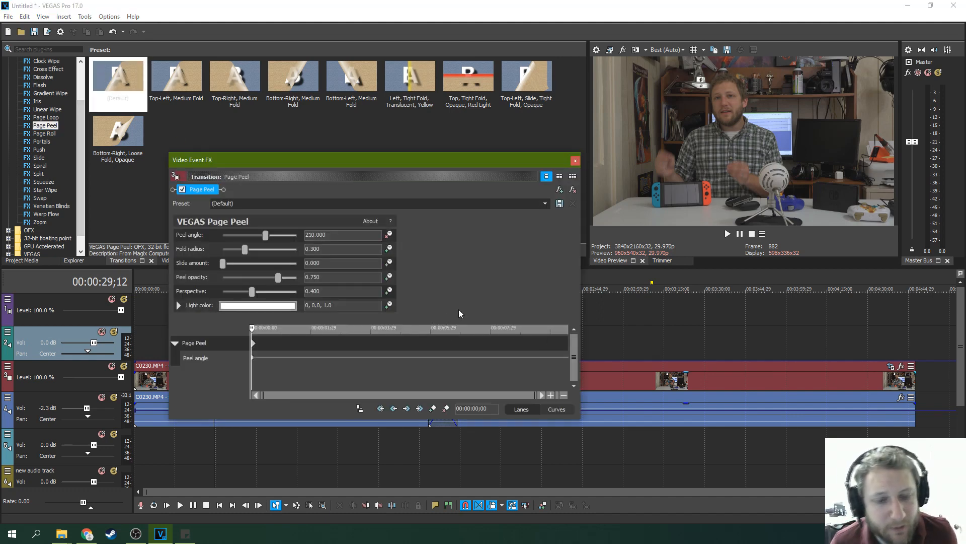
Examine the Page Peel keyframe timeline and its Peel angle lane at several times, and close the transition settings.
{"action": "left_click", "coordinate": [326, 348]}
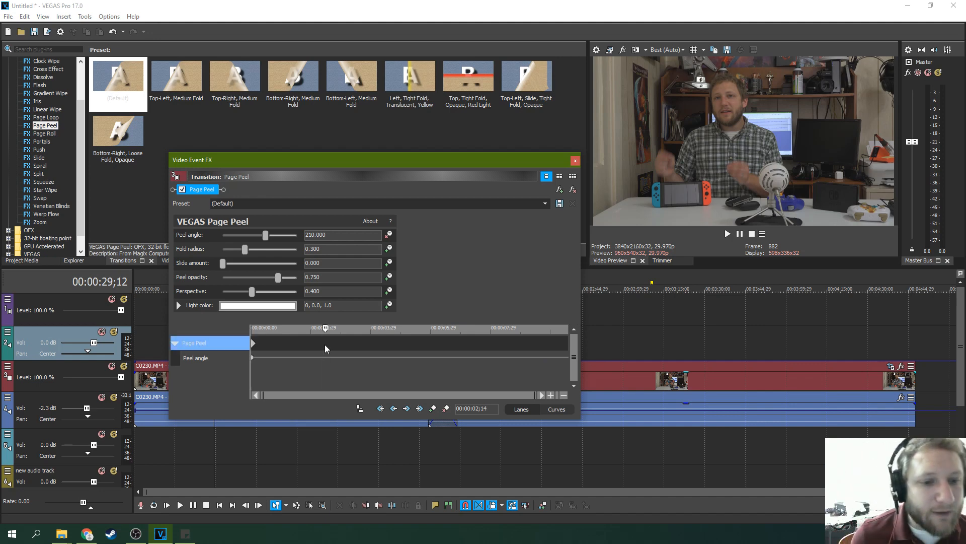
{"action": "left_click", "coordinate": [487, 345]}
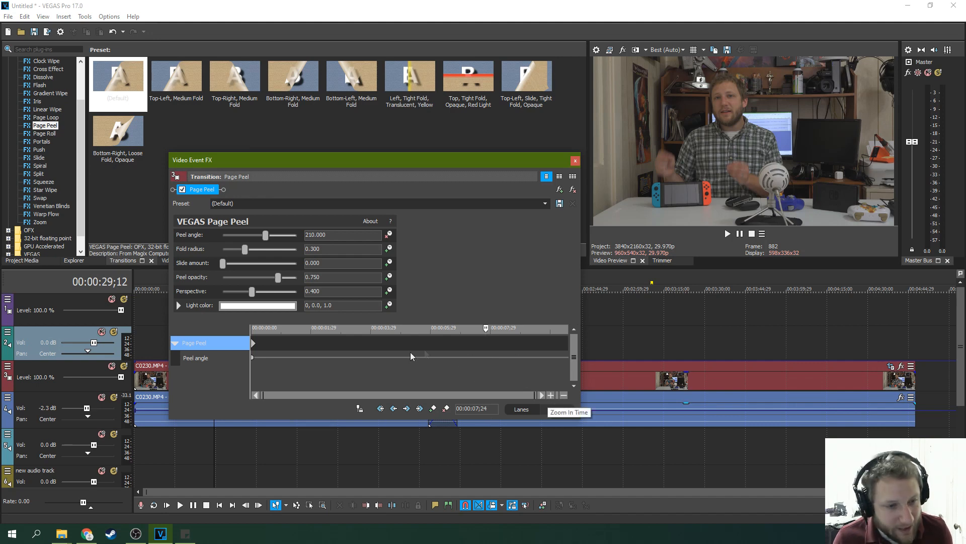
{"action": "left_click", "coordinate": [316, 355]}
{"action": "left_click", "coordinate": [415, 352]}
{"action": "left_click", "coordinate": [199, 358]}
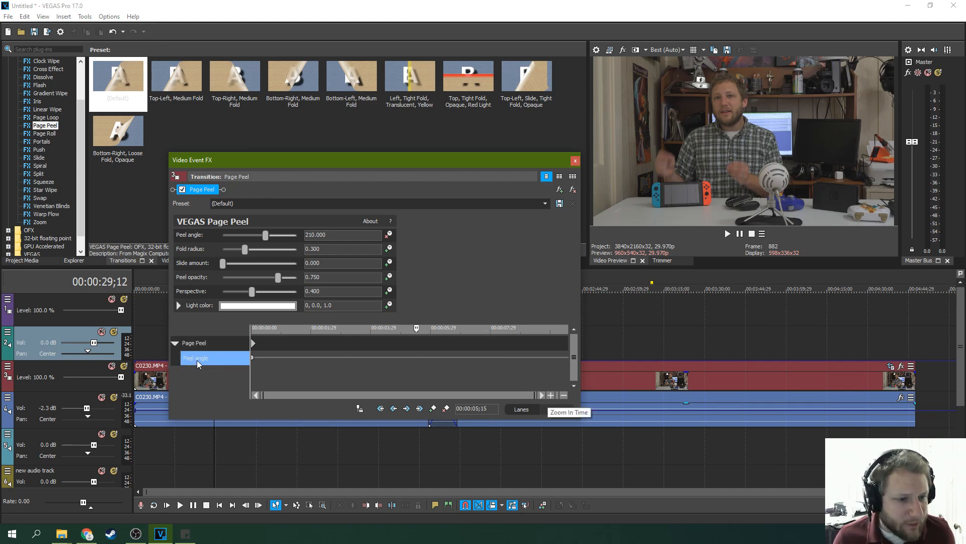
{"action": "left_click", "coordinate": [192, 347]}
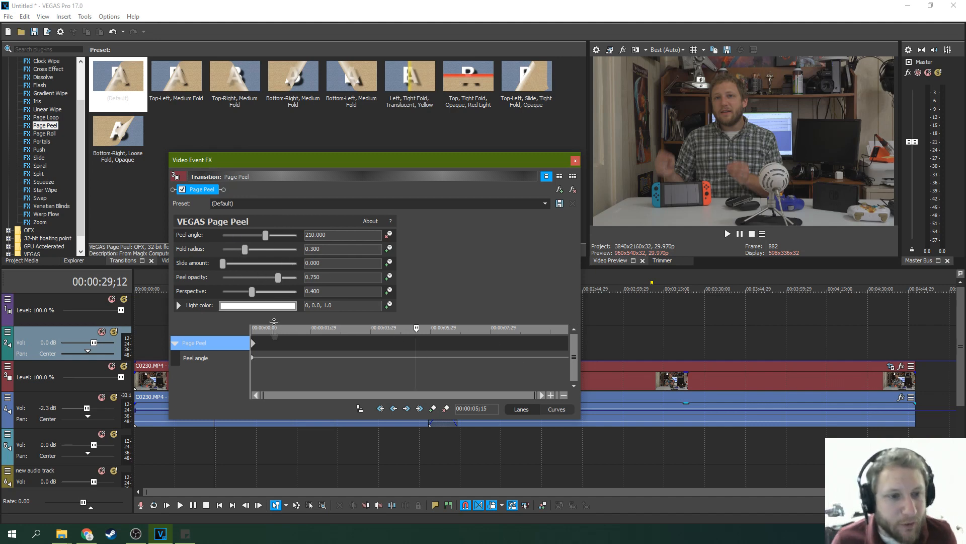
{"action": "left_click_drag", "start_coordinate": [418, 347], "coordinate": [473, 350]}
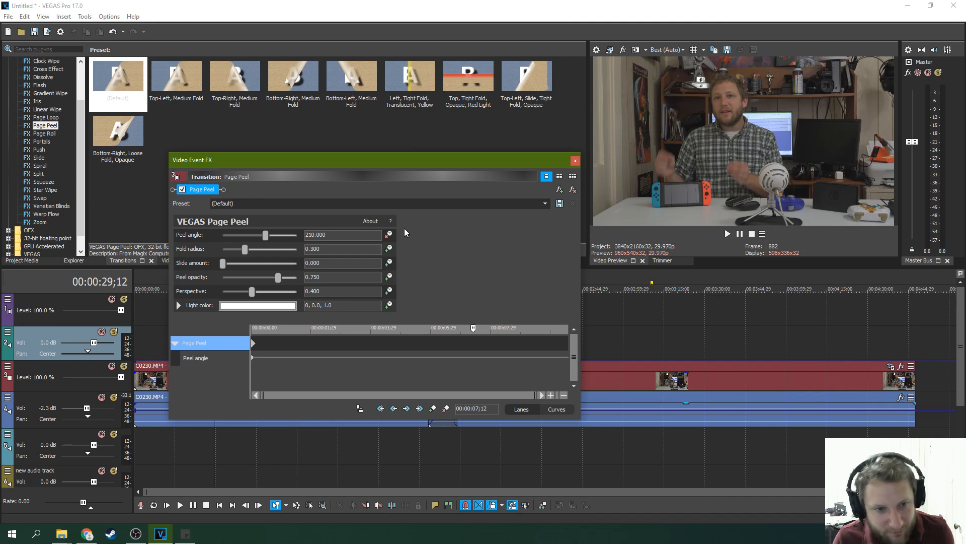
{"action": "left_click", "coordinate": [575, 163]}
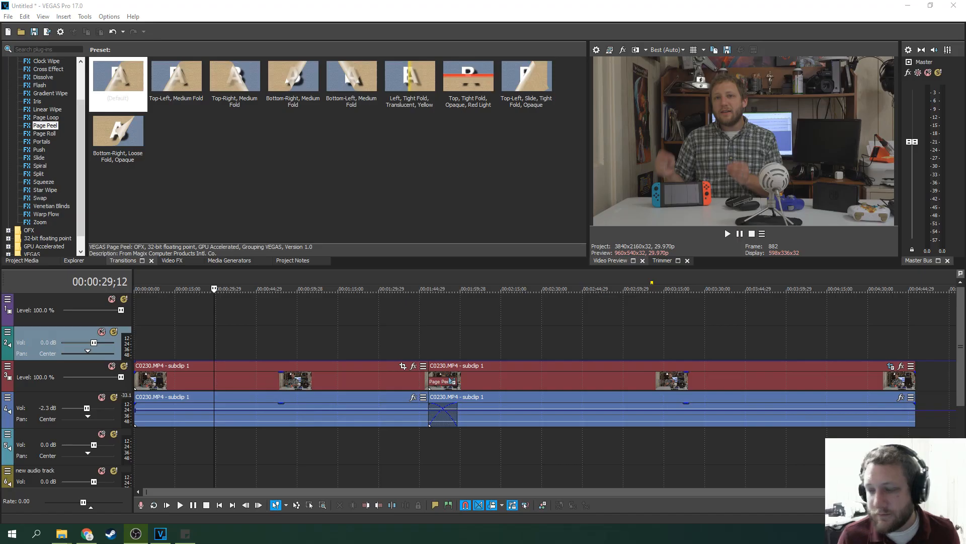
Browse the presets of the remaining transition plug-ins from Page Roll through Spiral, Split and Star Wipe to Zoom.
{"action": "left_click", "coordinate": [45, 142]}
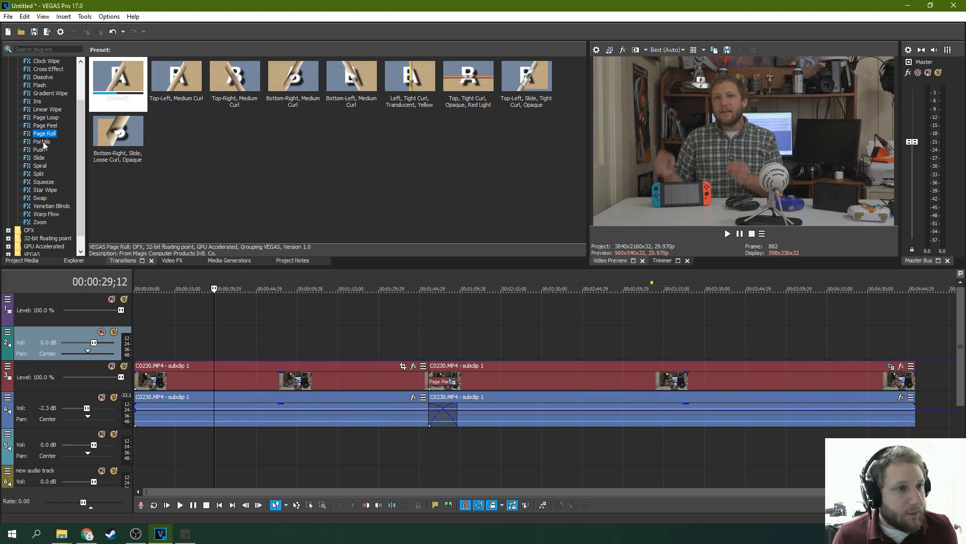
{"action": "left_click", "coordinate": [40, 157]}
{"action": "left_click", "coordinate": [41, 166]}
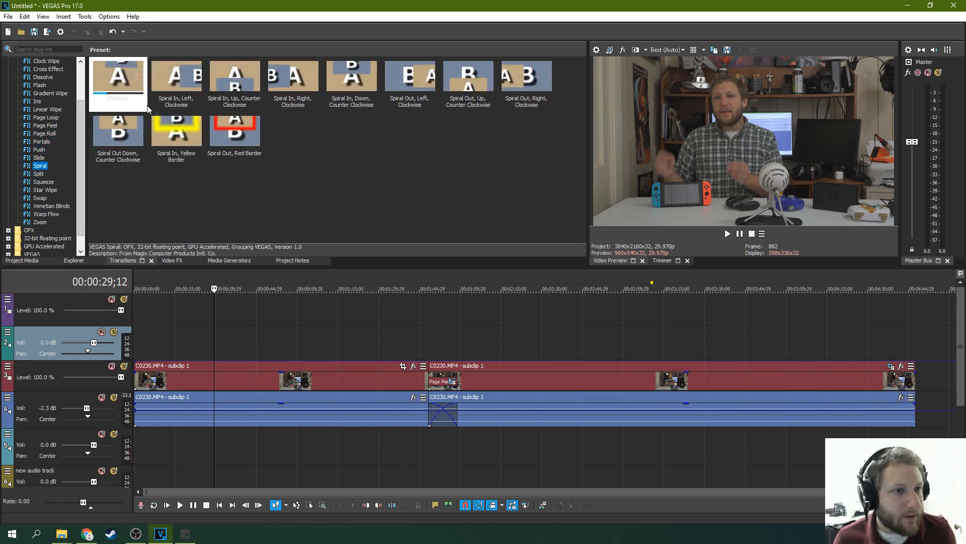
{"action": "key", "text": "Down"}
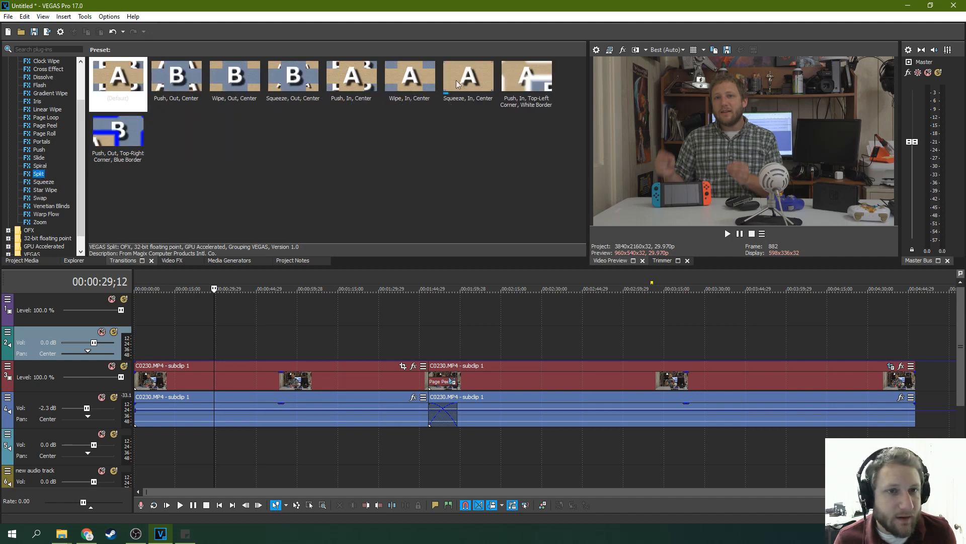
{"action": "key", "text": "Down"}
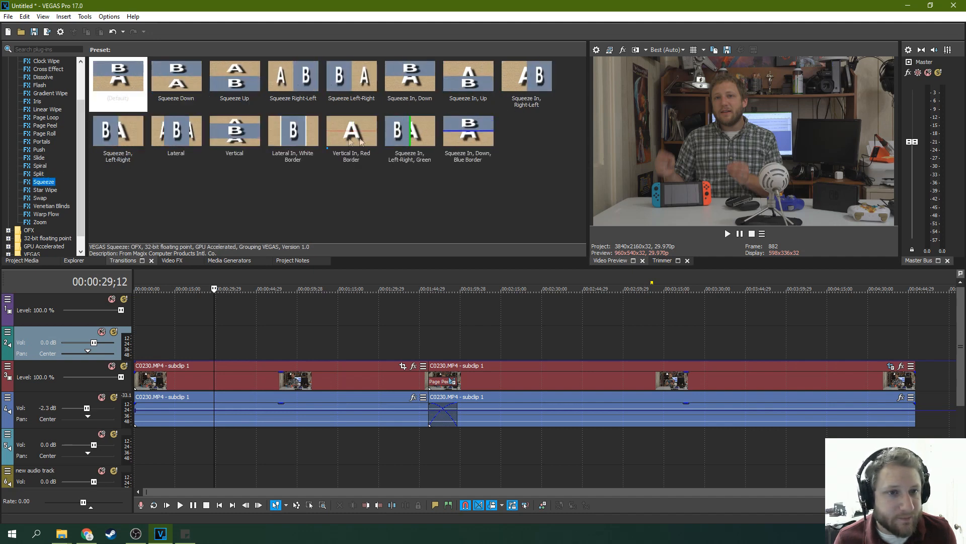
{"action": "key", "text": "Down"}
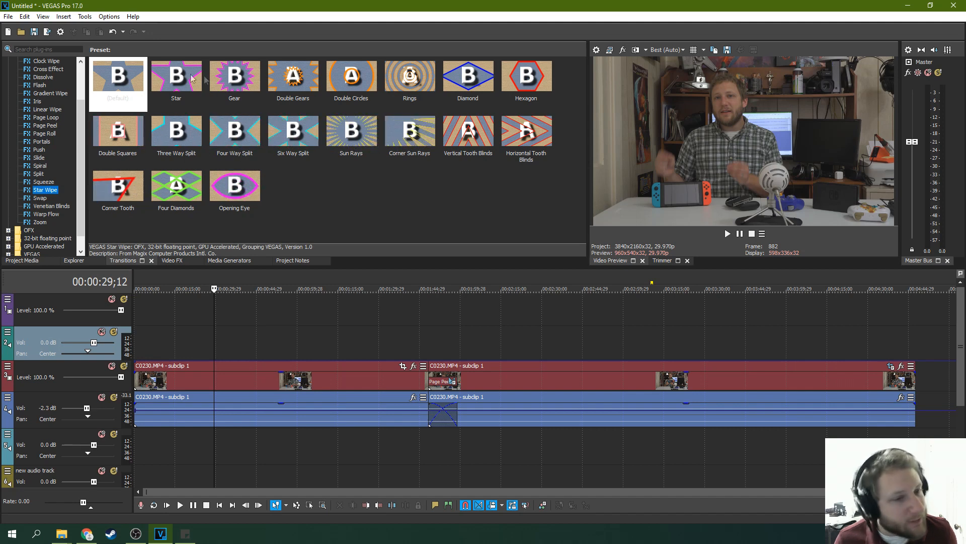
{"action": "left_click", "coordinate": [52, 197]}
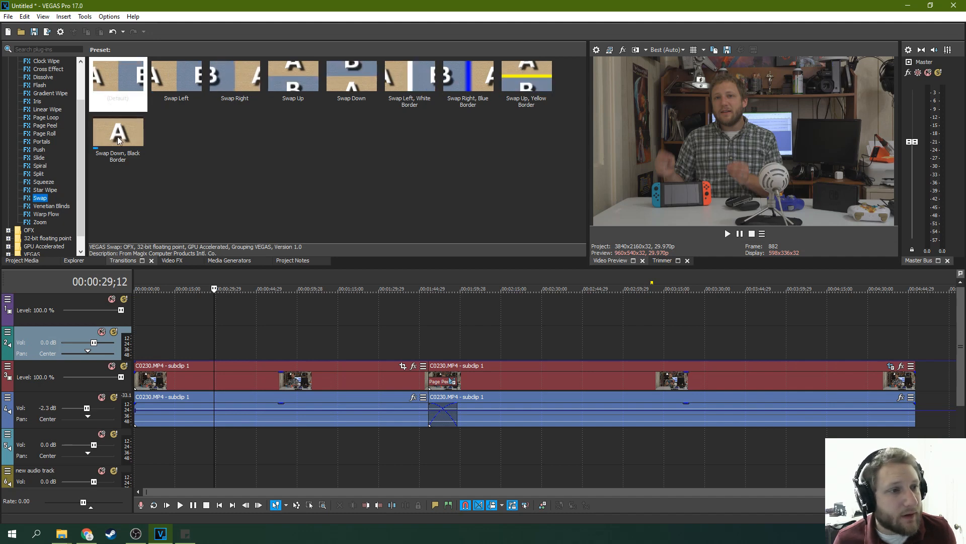
{"action": "left_click", "coordinate": [51, 206]}
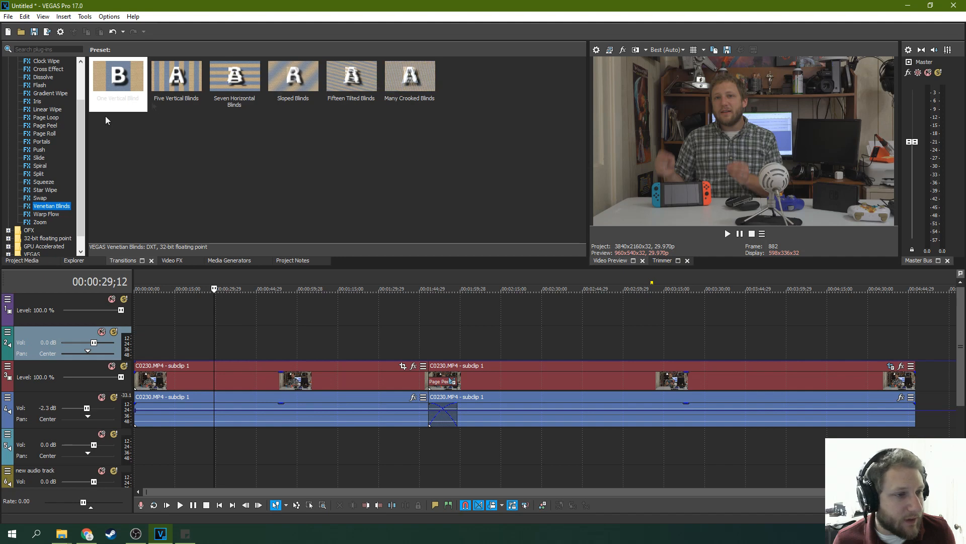
{"action": "left_click", "coordinate": [46, 214]}
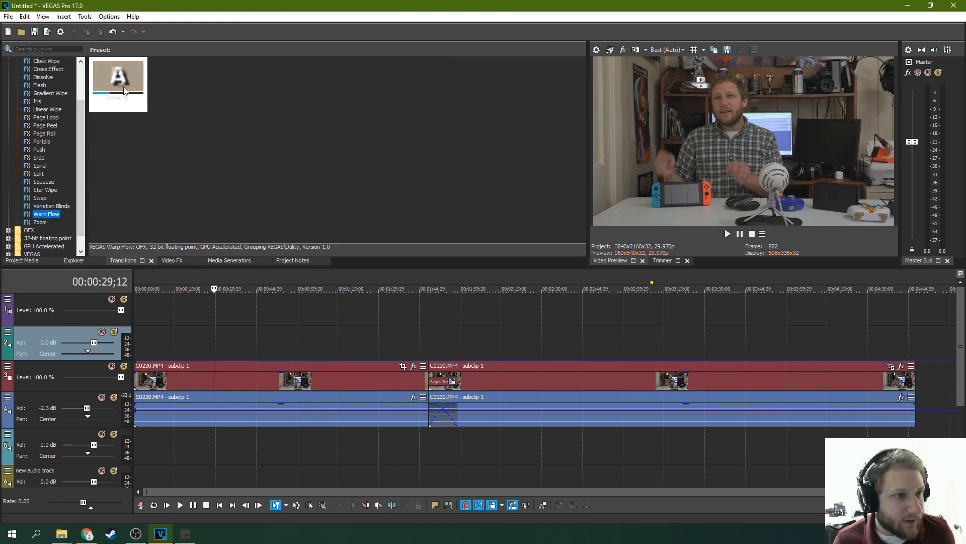
{"action": "key", "text": "Down"}
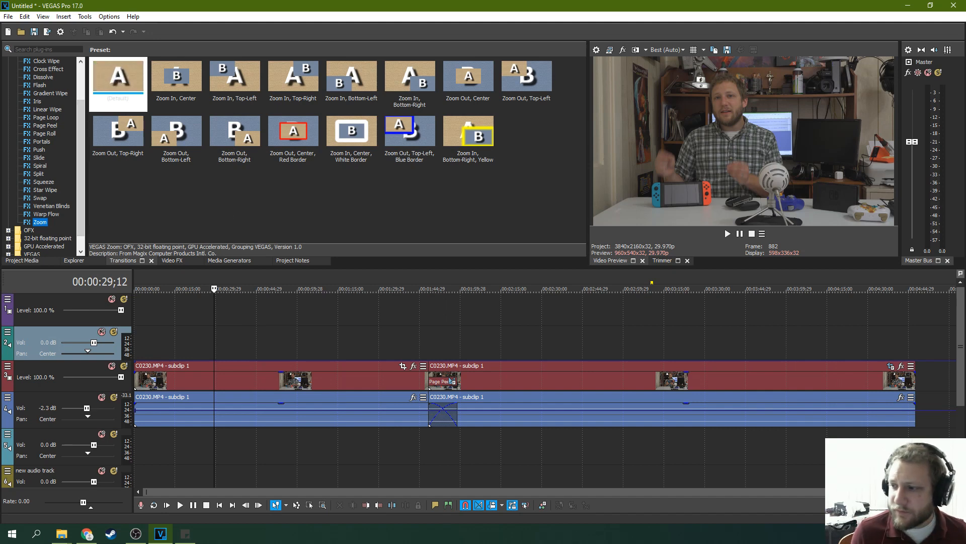
Open the Video FX plug-in list and view the 360° Stabilization effect.
{"action": "key", "text": "alt+8"}
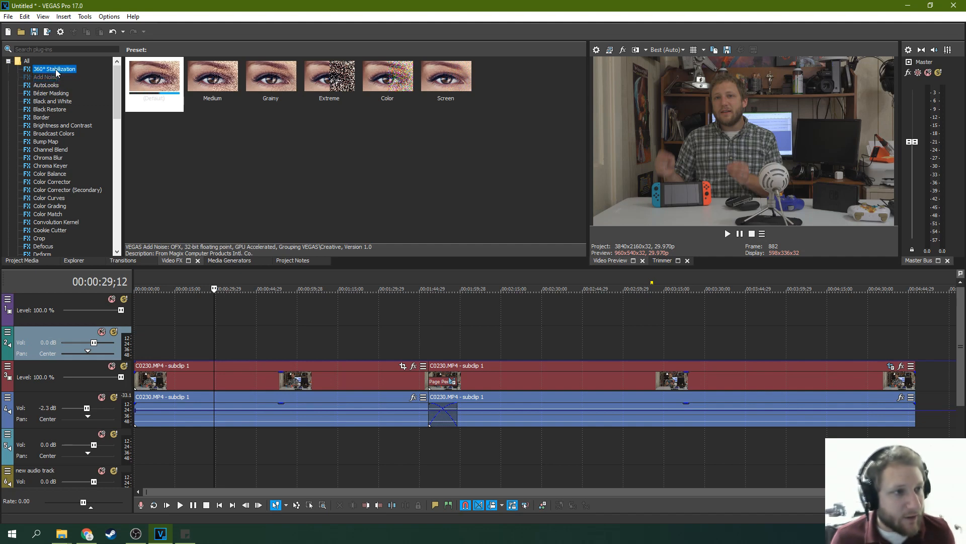
{"action": "left_click_drag", "start_coordinate": [116, 85], "coordinate": [99, 75]}
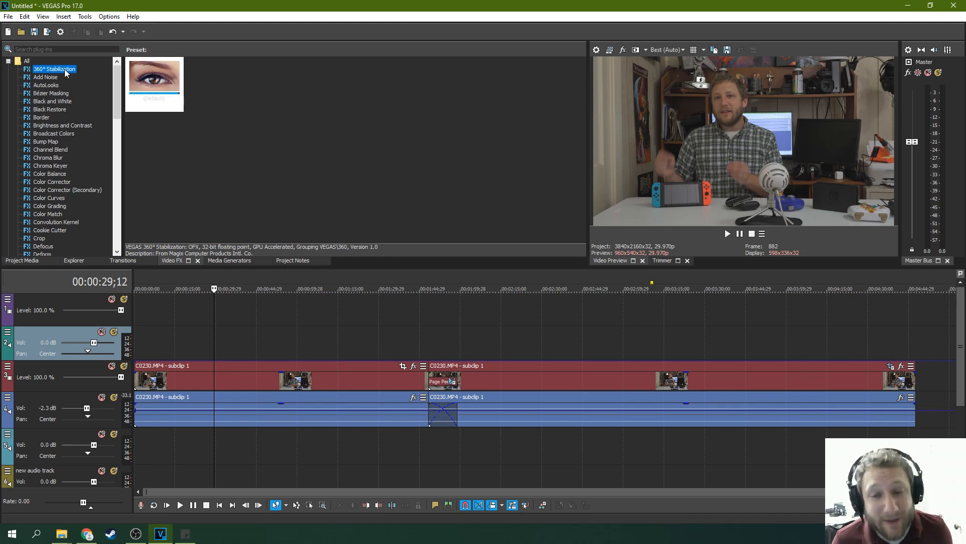
Look through the whole Video FX plug-in list and view the Add Noise presets.
{"action": "left_click_drag", "start_coordinate": [116, 83], "coordinate": [116, 213]}
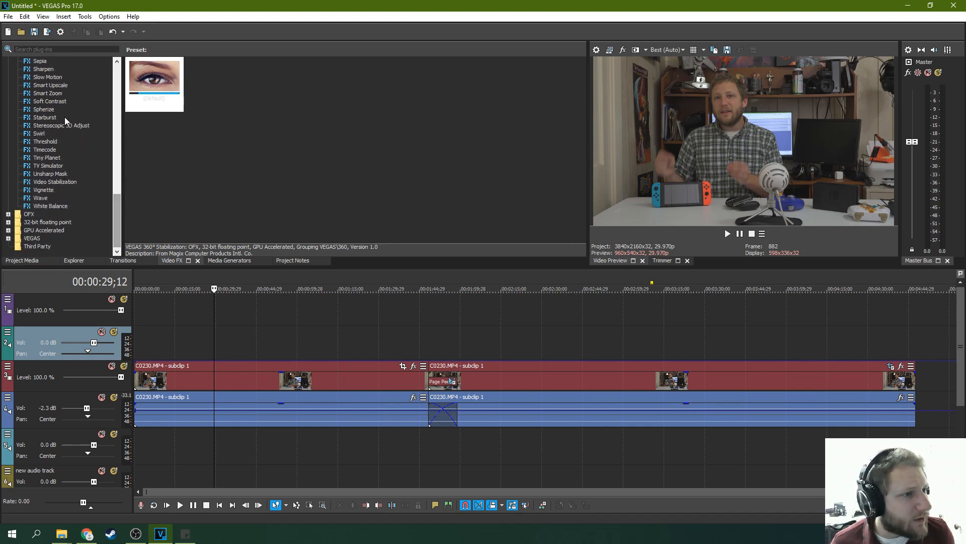
{"action": "left_click_drag", "start_coordinate": [118, 225], "coordinate": [114, 88]}
{"action": "left_click", "coordinate": [56, 77]}
{"action": "left_click", "coordinate": [152, 87]}
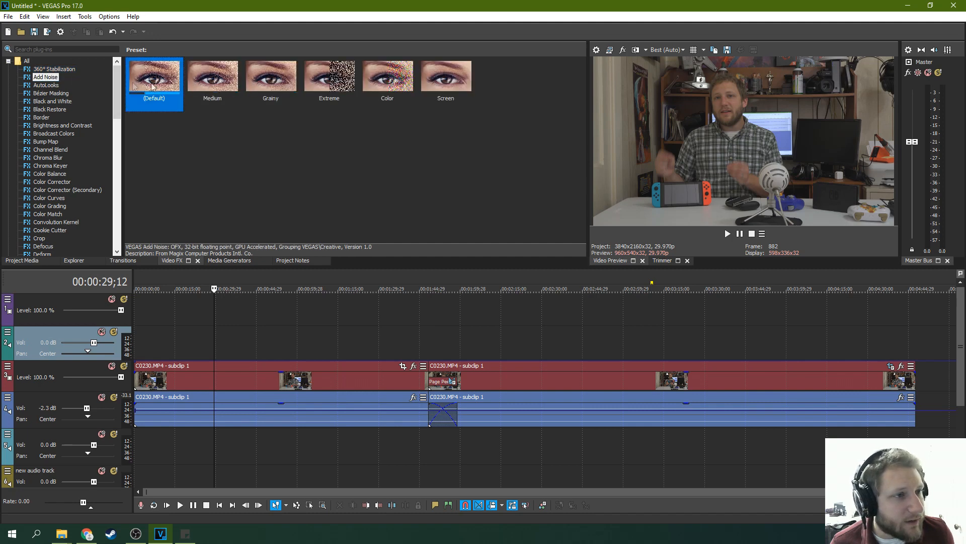
Apply the Extreme preset of Add Noise to the second subclip event and close the effect settings.
{"action": "left_click_drag", "start_coordinate": [329, 78], "coordinate": [531, 382]}
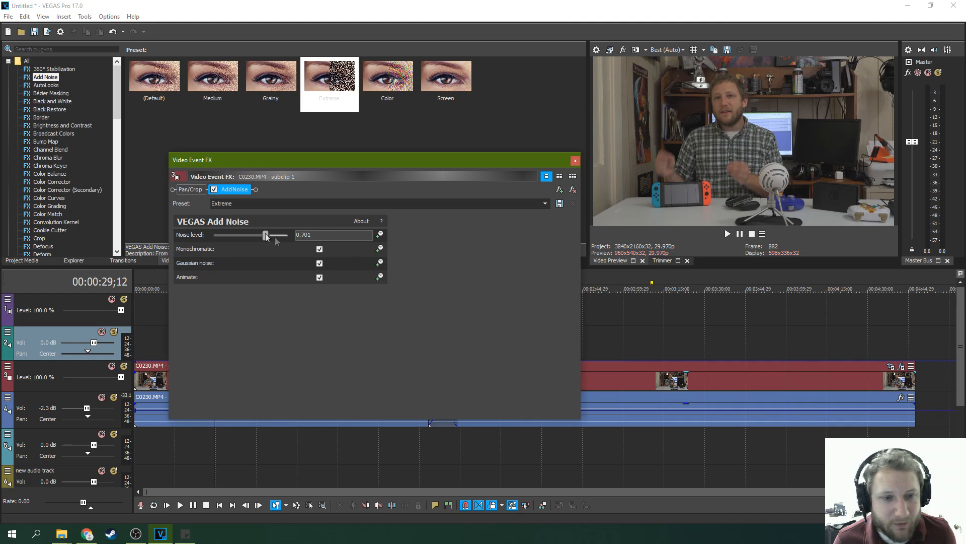
{"action": "left_click_drag", "start_coordinate": [482, 167], "coordinate": [701, 195]}
{"action": "left_click", "coordinate": [276, 384]}
{"action": "left_click", "coordinate": [795, 189]}
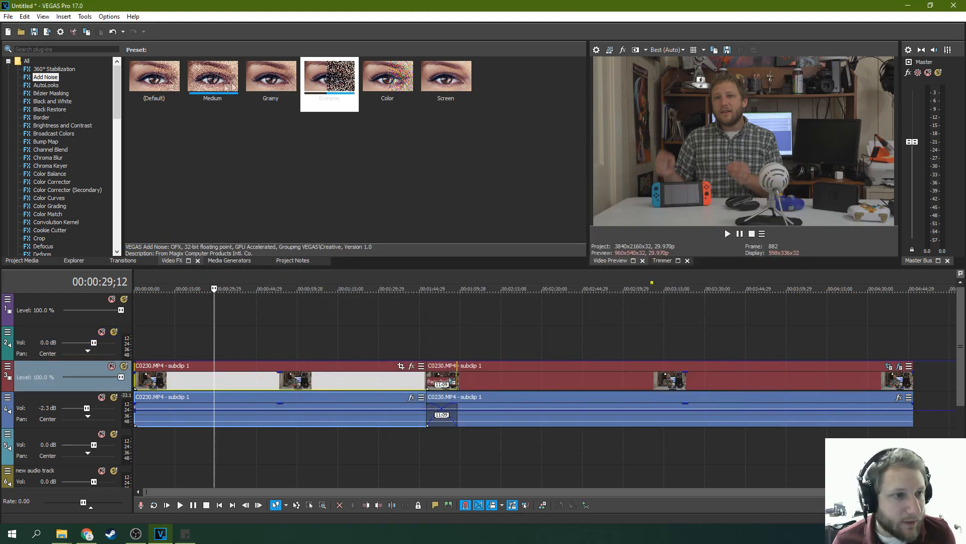
Apply the Color preset of Add Noise to the first subclip event and look through the effect's preset choices.
{"action": "left_click_drag", "start_coordinate": [387, 75], "coordinate": [276, 380]}
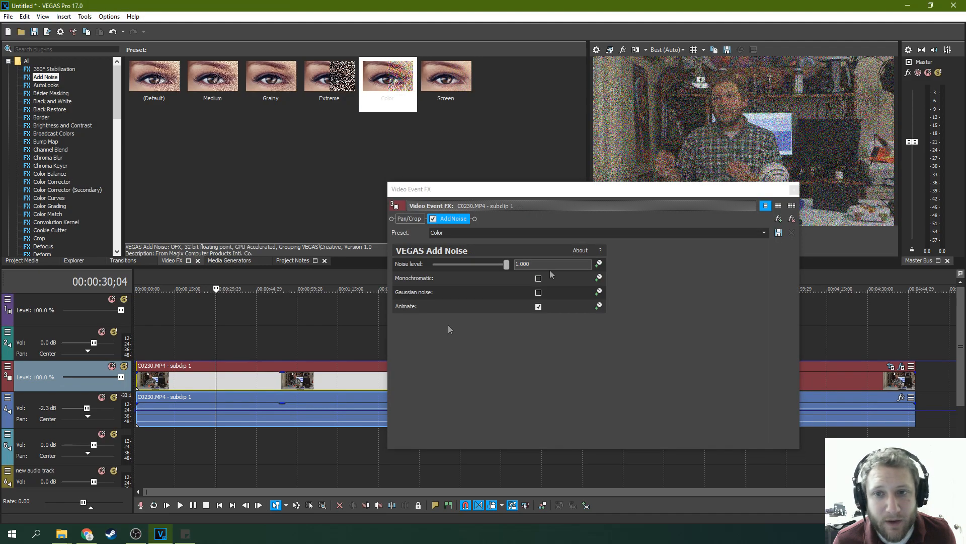
{"action": "left_click_drag", "start_coordinate": [503, 189], "coordinate": [235, 133]}
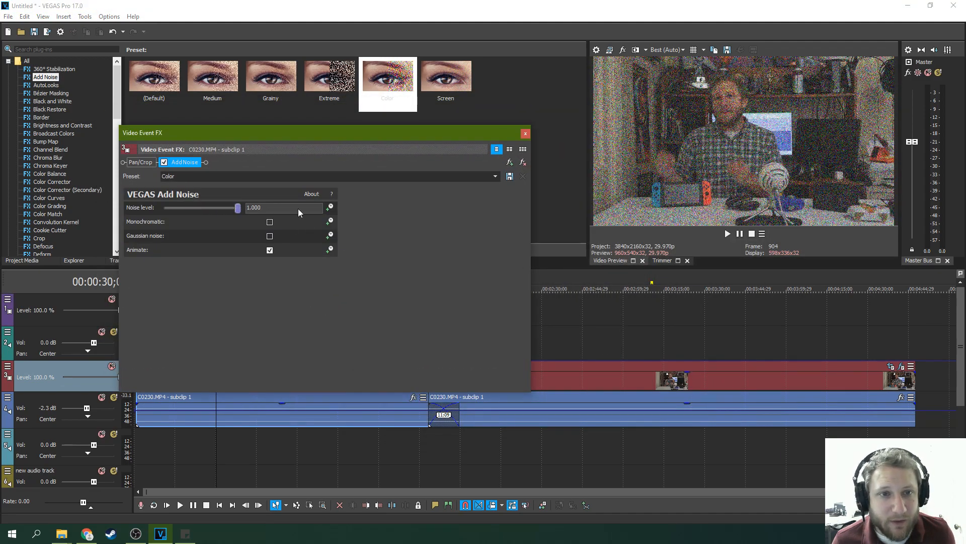
{"action": "left_click", "coordinate": [495, 176]}
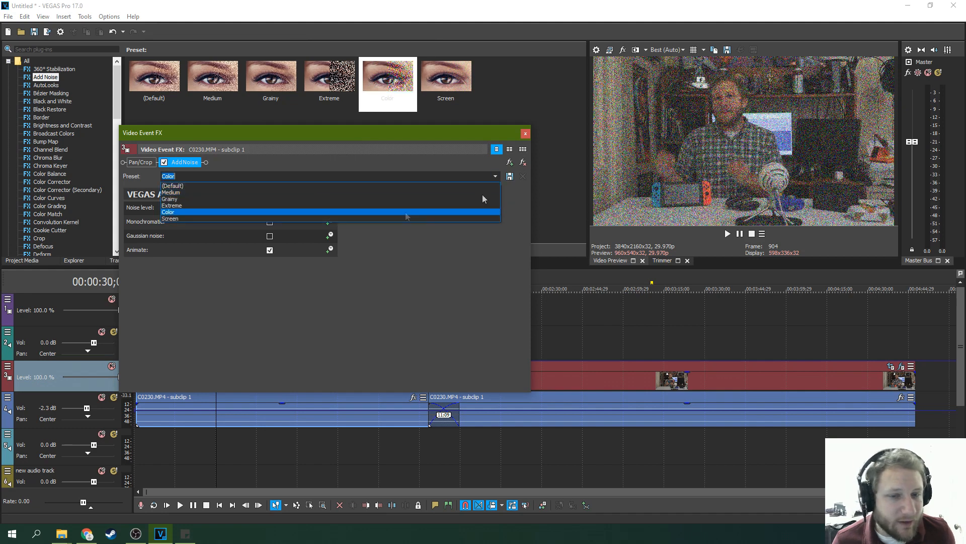
{"action": "left_click", "coordinate": [410, 215]}
{"action": "left_click", "coordinate": [495, 176]}
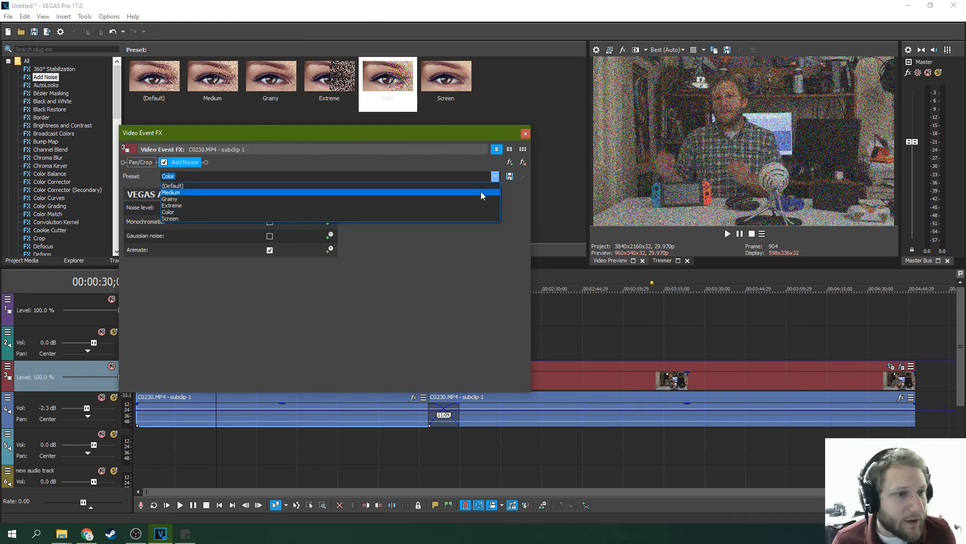
{"action": "left_click", "coordinate": [505, 192]}
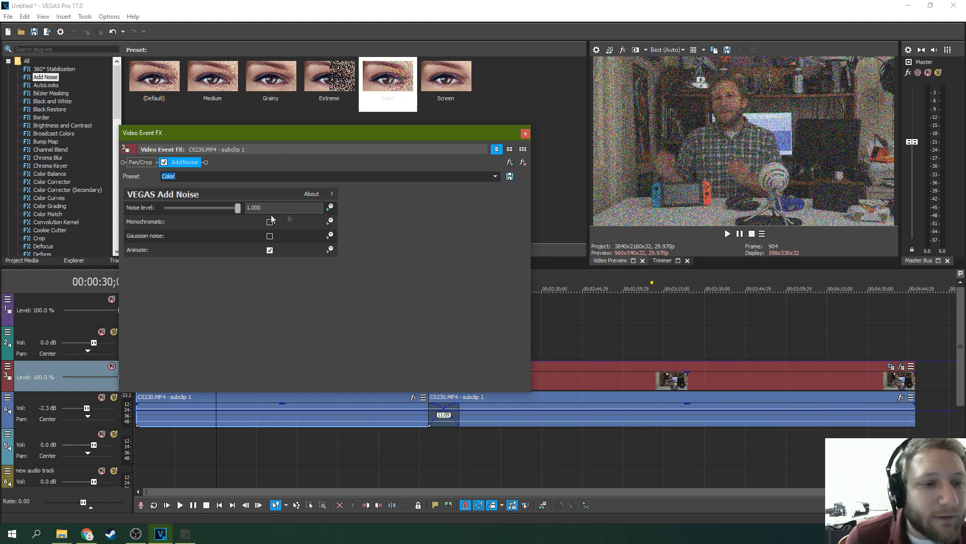
Set the first event's noise level to 0.544 and try to save the settings under the preset name Color.
{"action": "left_click_drag", "start_coordinate": [239, 210], "coordinate": [206, 211]}
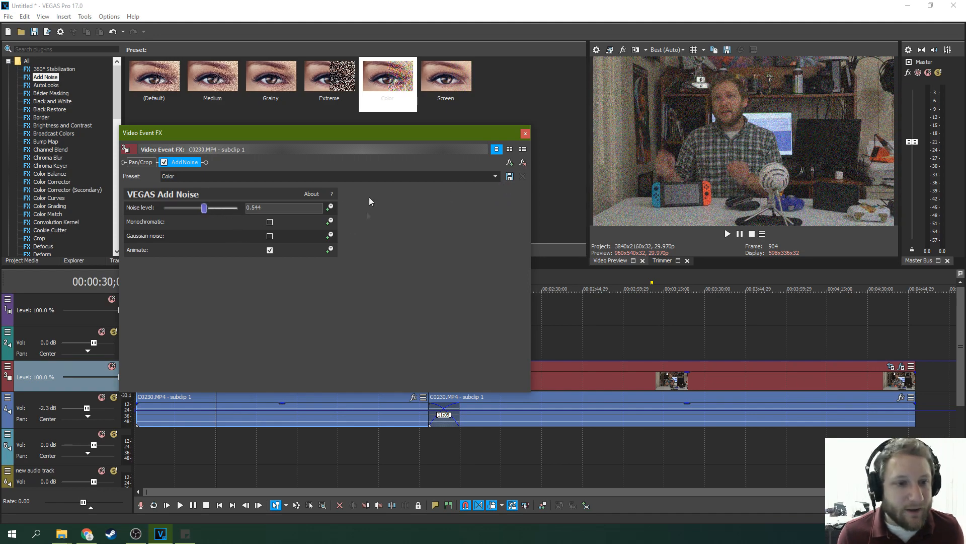
{"action": "left_click", "coordinate": [510, 176]}
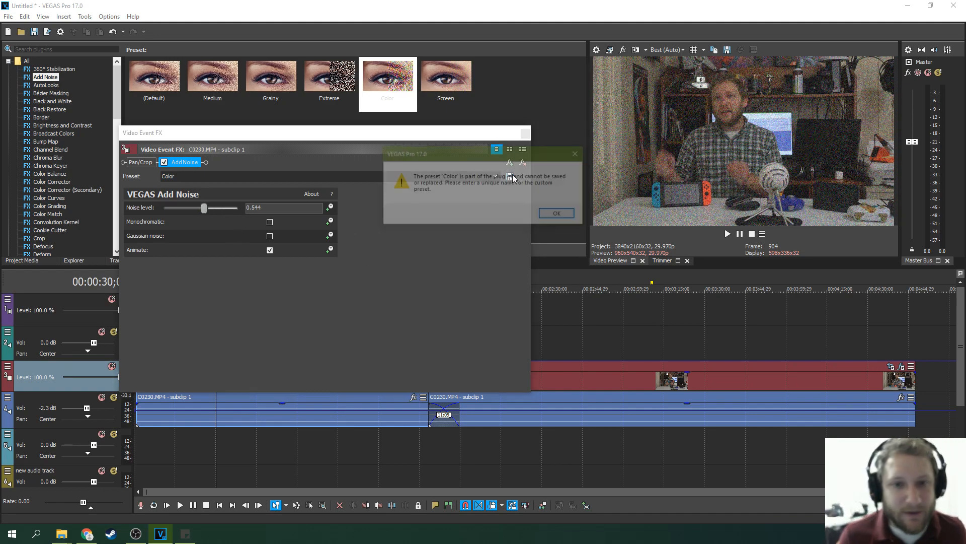
{"action": "left_click", "coordinate": [579, 154]}
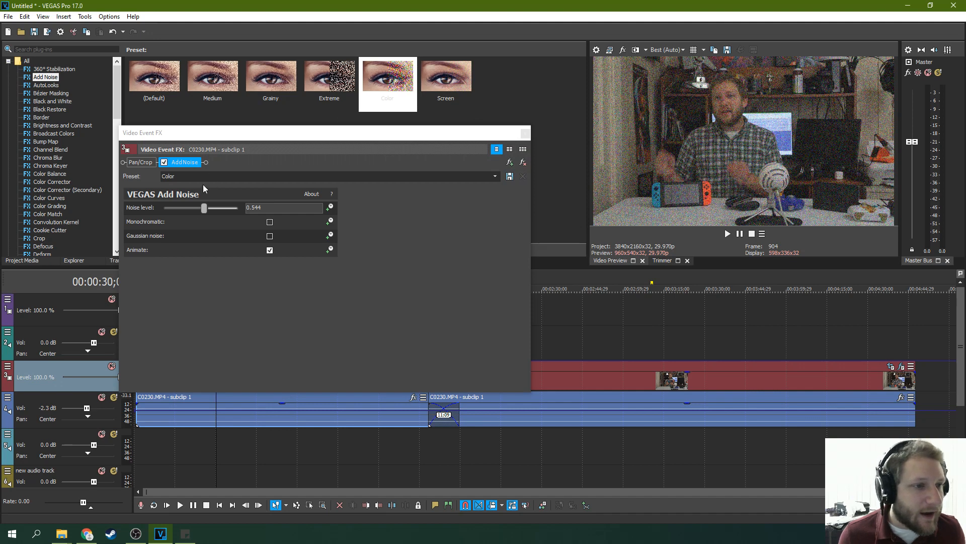
{"action": "left_click", "coordinate": [169, 177]}
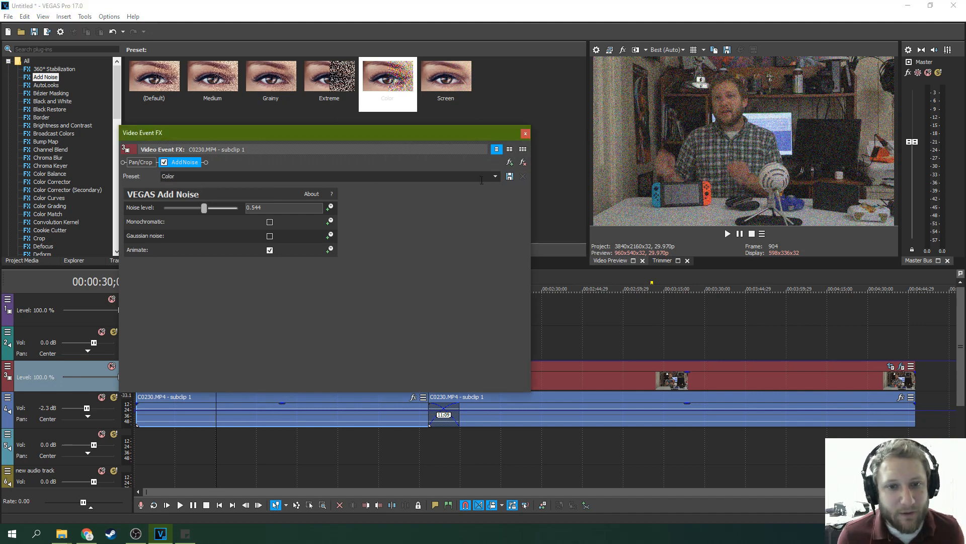
{"action": "left_click_drag", "start_coordinate": [467, 137], "coordinate": [515, 272]}
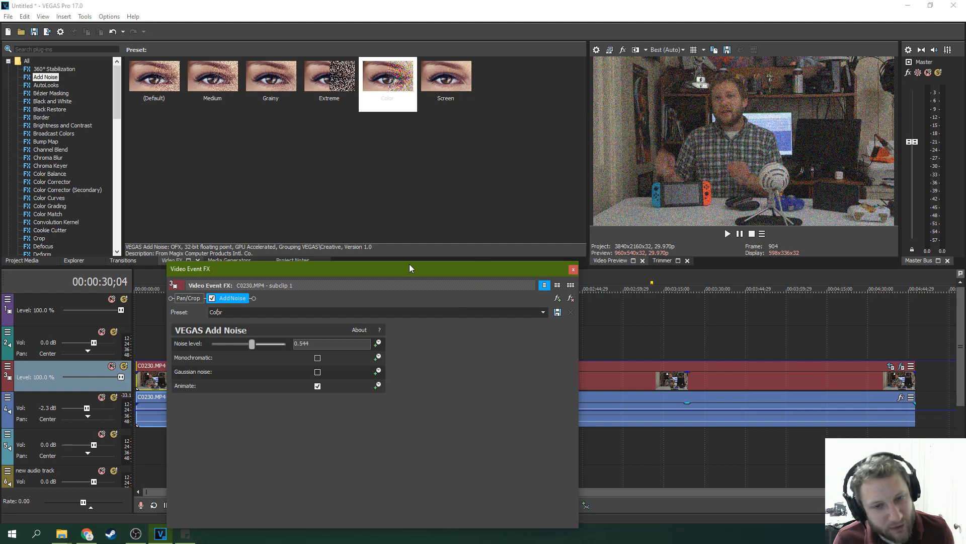
{"action": "left_click_drag", "start_coordinate": [409, 267], "coordinate": [411, 179]}
{"action": "left_click", "coordinate": [576, 182]}
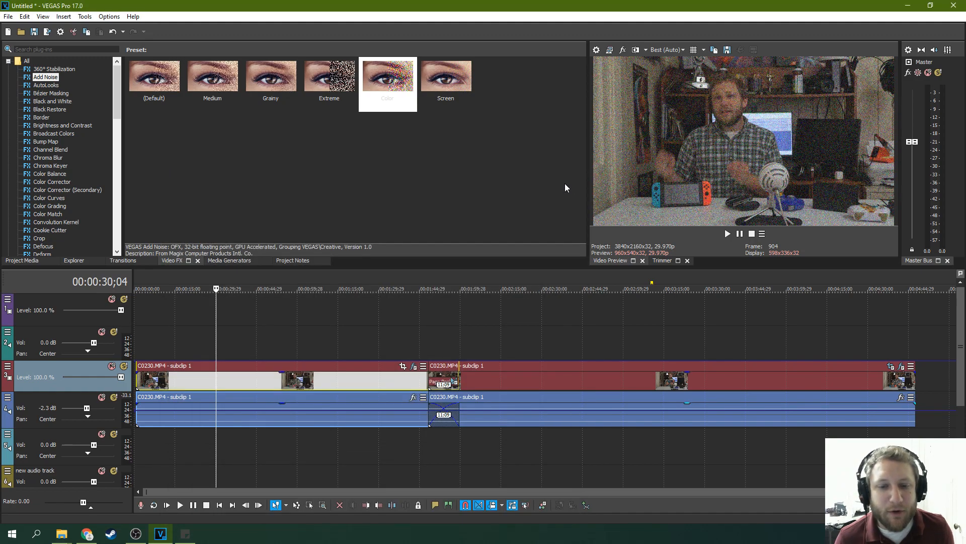
Browse all the AutoLooks presets, from Conception to The Book of Lie.
{"action": "left_click", "coordinate": [52, 85]}
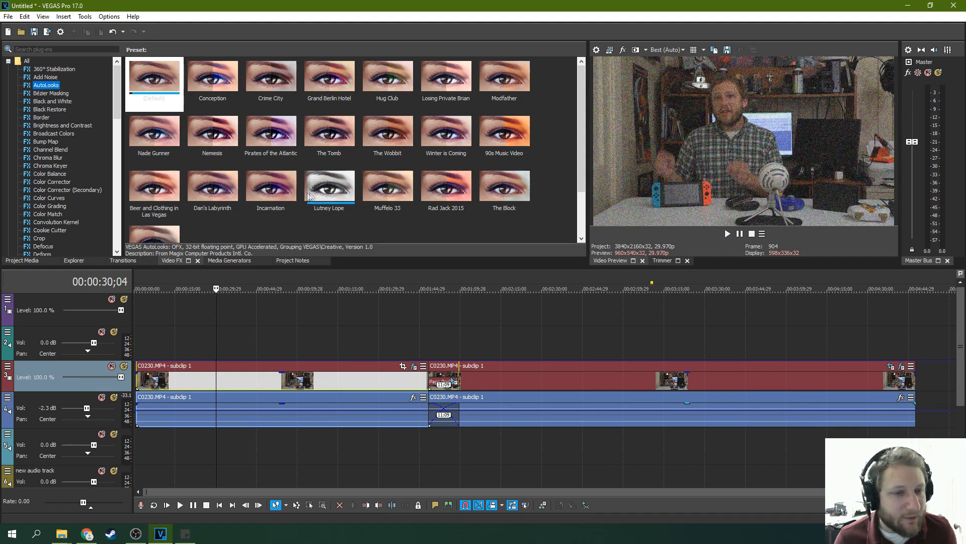
{"action": "scroll", "coordinate": [199, 191], "scroll_direction": "down", "scroll_amount": 1}
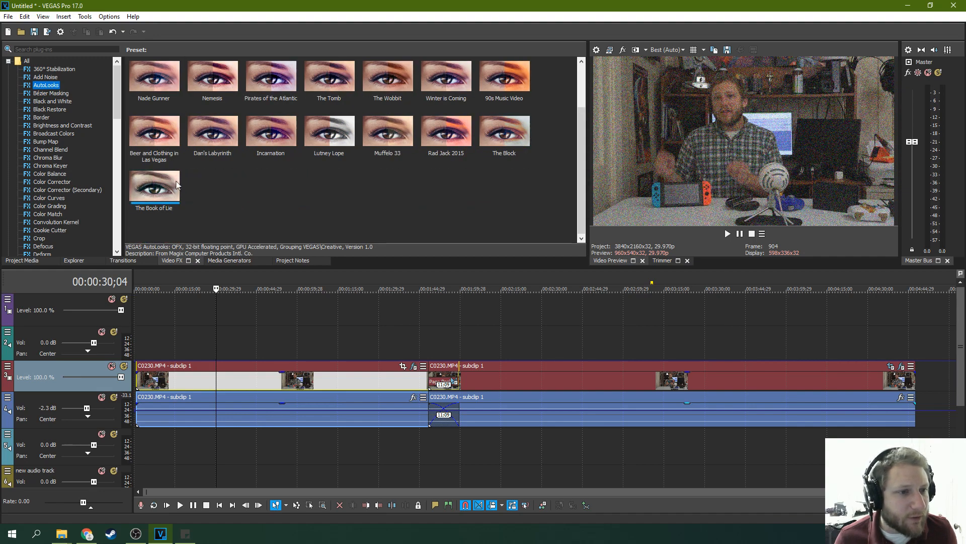
{"action": "scroll", "coordinate": [282, 158], "scroll_direction": "up", "scroll_amount": 1}
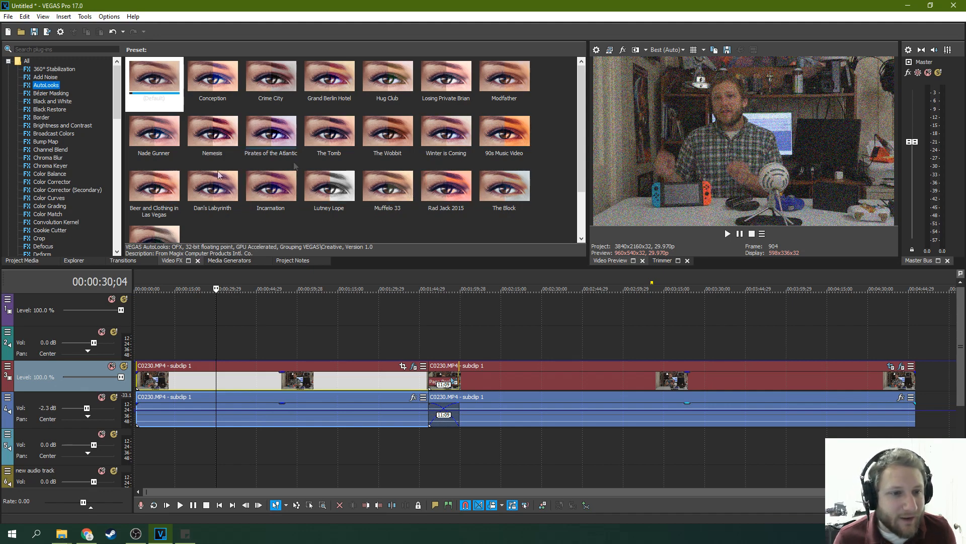
Apply the default Bézier Masking effect to the second subclip event, expand its General Options and preview the mask at 00:02:53;07.
{"action": "left_click", "coordinate": [49, 93]}
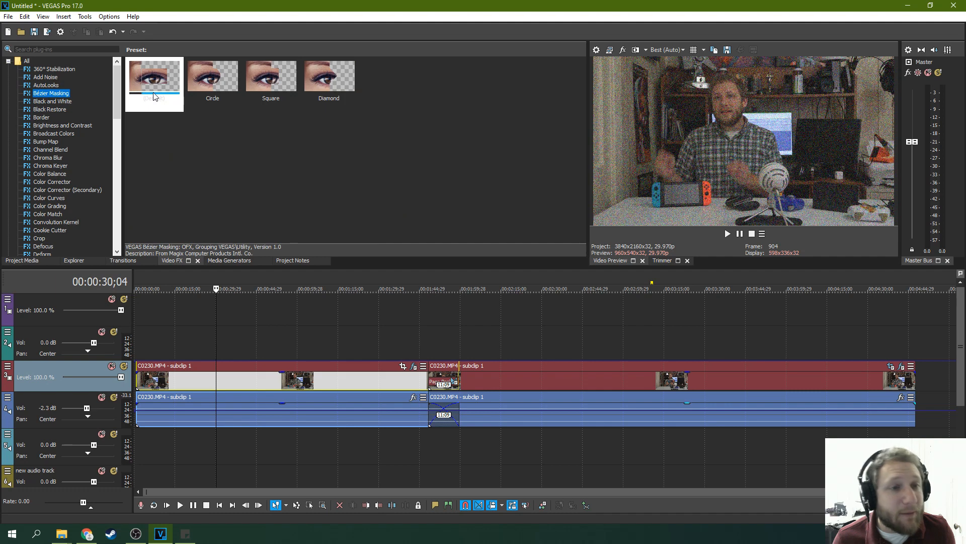
{"action": "left_click_drag", "start_coordinate": [139, 81], "coordinate": [533, 379]}
{"action": "left_click_drag", "start_coordinate": [420, 183], "coordinate": [402, 137]}
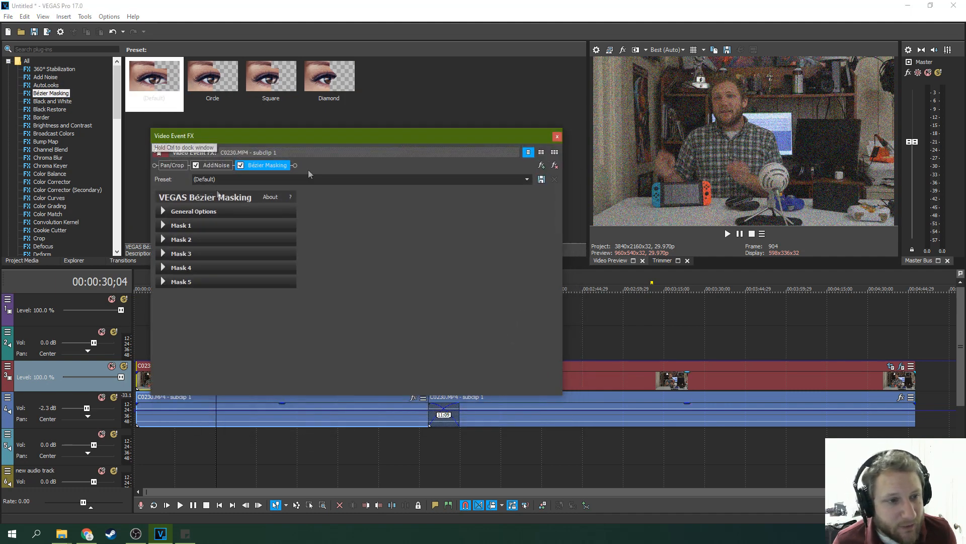
{"action": "left_click", "coordinate": [162, 211]}
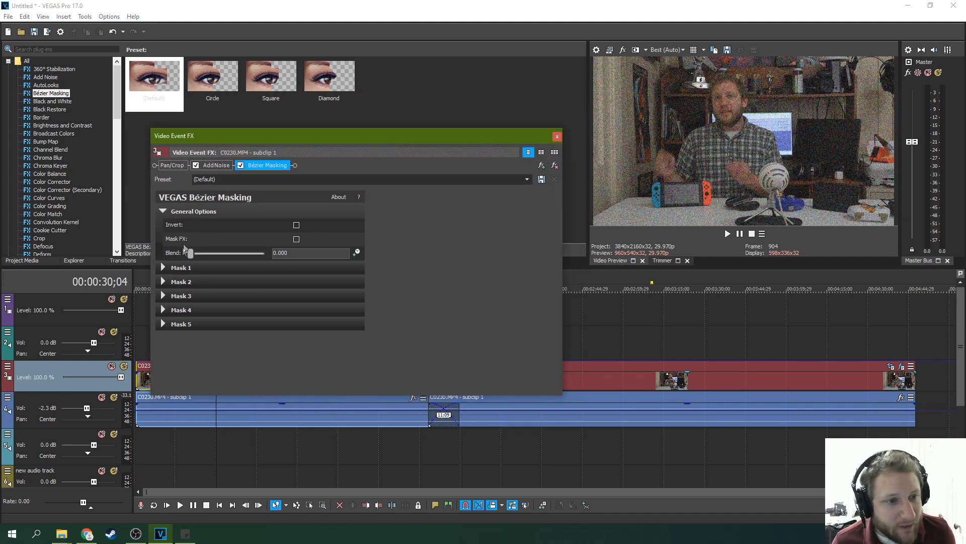
{"action": "left_click", "coordinate": [653, 388]}
{"action": "left_click", "coordinate": [603, 364]}
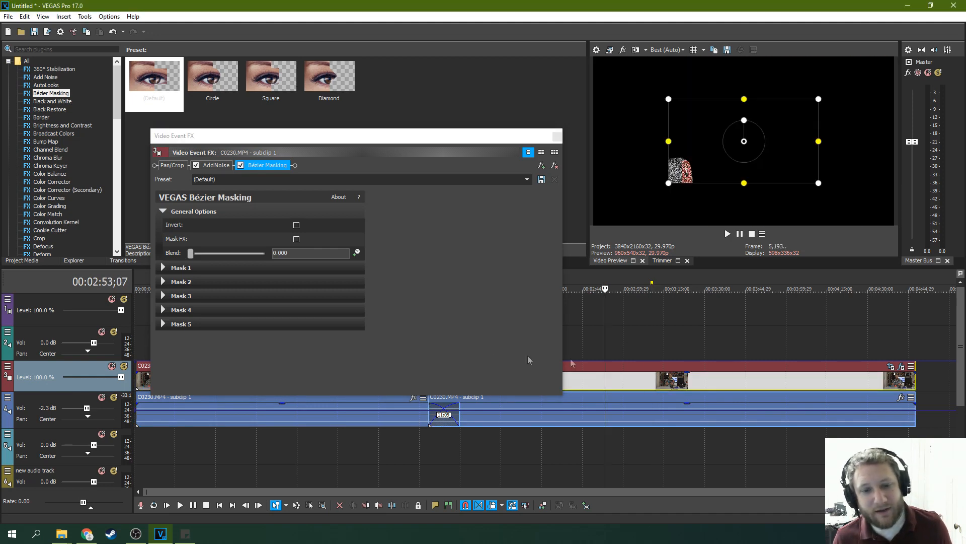
Apply the default Bézier Masking preset to the first C0230.MP4 clip and place the playhead at 00:01:06;03.
{"action": "left_click", "coordinate": [557, 136]}
{"action": "left_click_drag", "start_coordinate": [164, 93], "coordinate": [327, 385]}
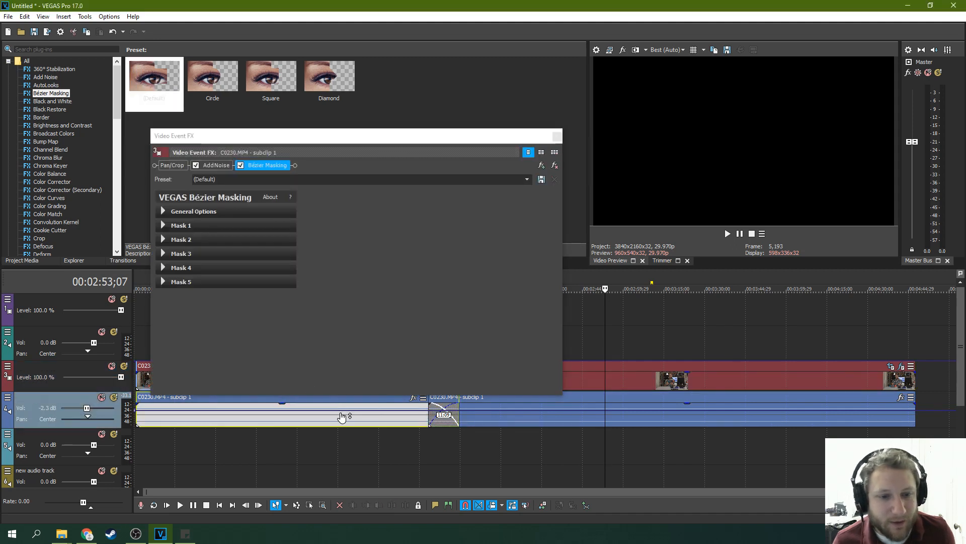
{"action": "left_click", "coordinate": [344, 436]}
{"action": "left_click", "coordinate": [313, 415]}
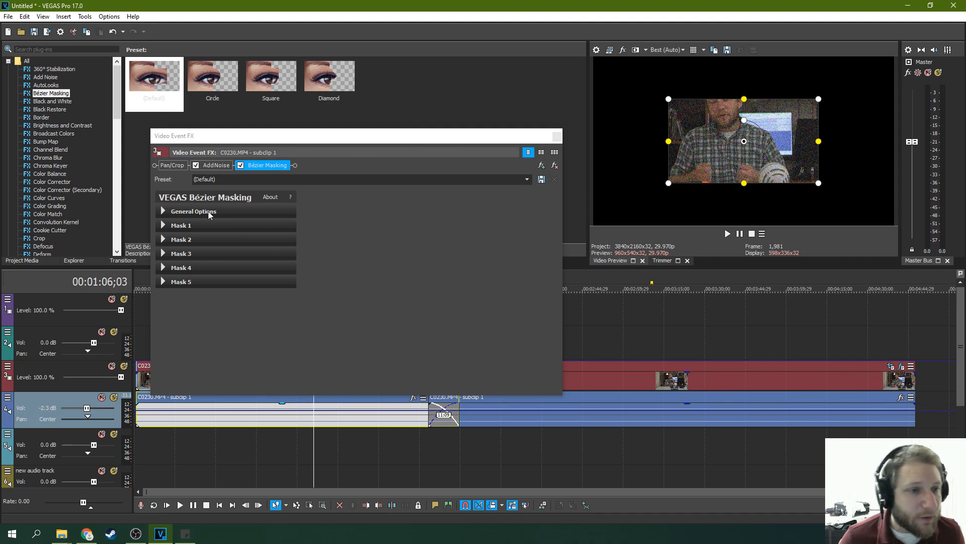
Expand the Bézier Masking general options and Mask 1, and examine its shape, size, and feather style settings.
{"action": "left_click", "coordinate": [163, 212]}
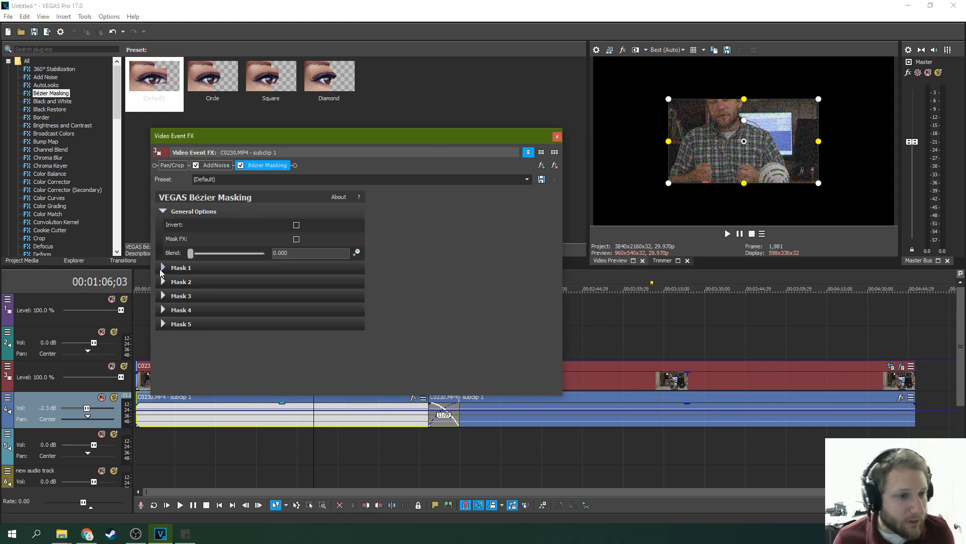
{"action": "left_click", "coordinate": [162, 268]}
{"action": "scroll", "coordinate": [557, 227], "scroll_direction": "down", "scroll_amount": 1}
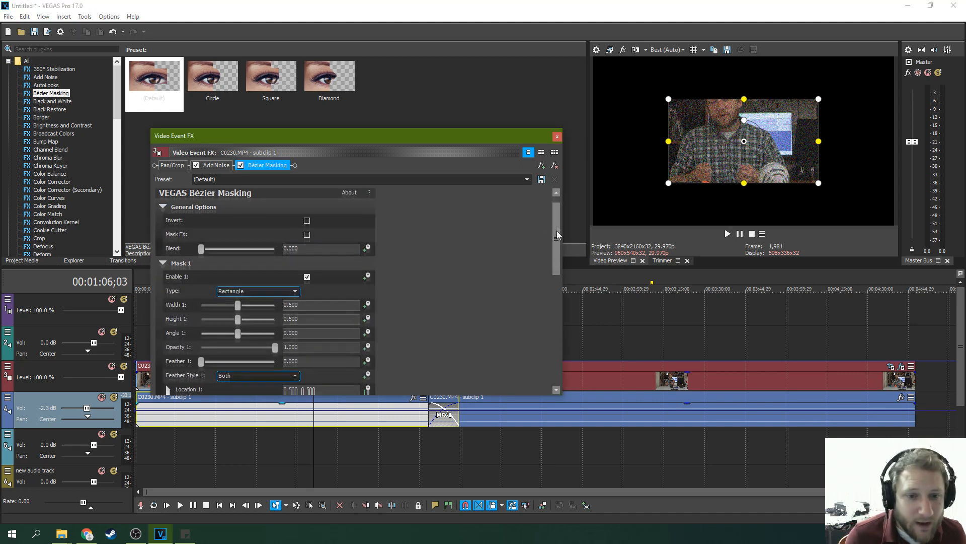
{"action": "scroll", "coordinate": [557, 234], "scroll_direction": "down", "scroll_amount": 2}
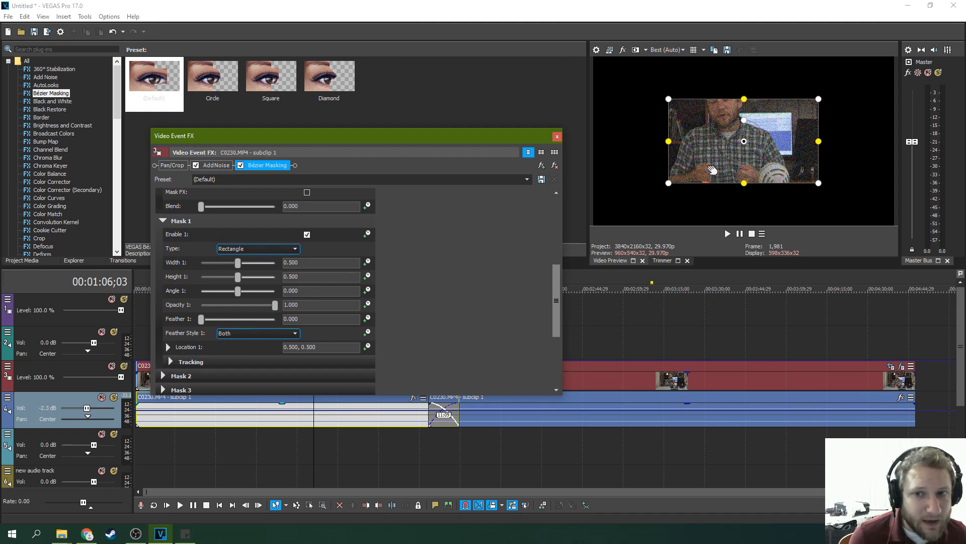
{"action": "left_click", "coordinate": [269, 333]}
{"action": "left_click", "coordinate": [268, 336]}
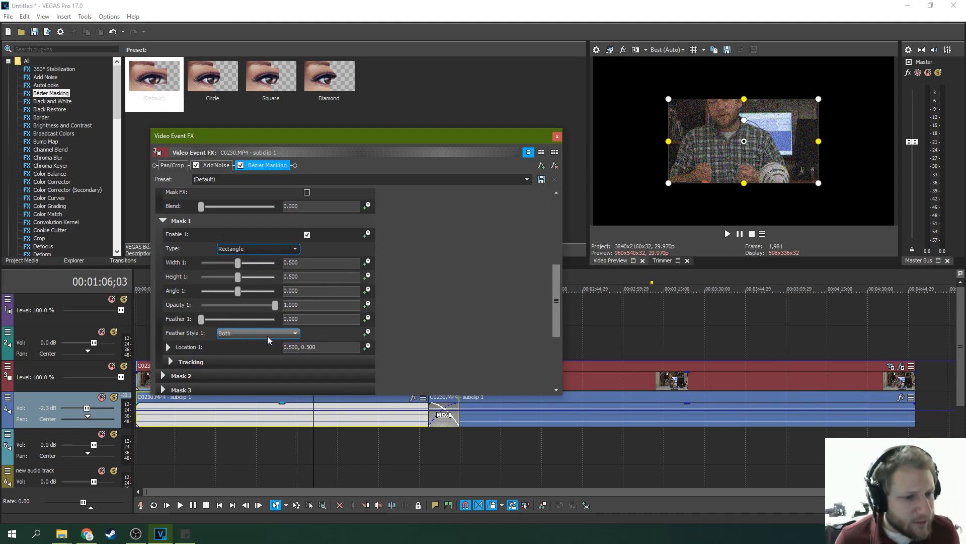
Expand Mask 1's tracking options and look through the available tracking modes.
{"action": "left_click", "coordinate": [174, 364]}
{"action": "scroll", "coordinate": [551, 302], "scroll_direction": "down", "scroll_amount": 2}
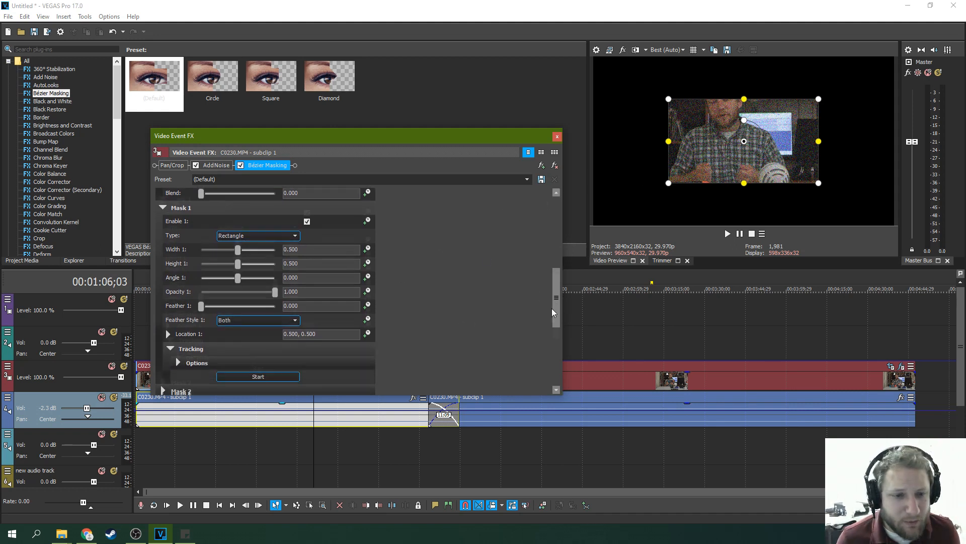
{"action": "left_click", "coordinate": [179, 341]}
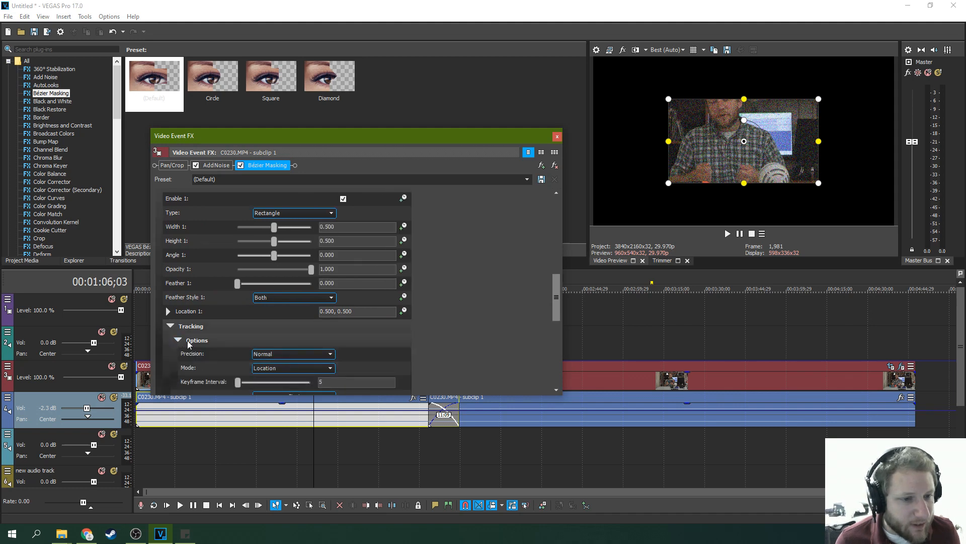
{"action": "scroll", "coordinate": [548, 297], "scroll_direction": "down", "scroll_amount": 2}
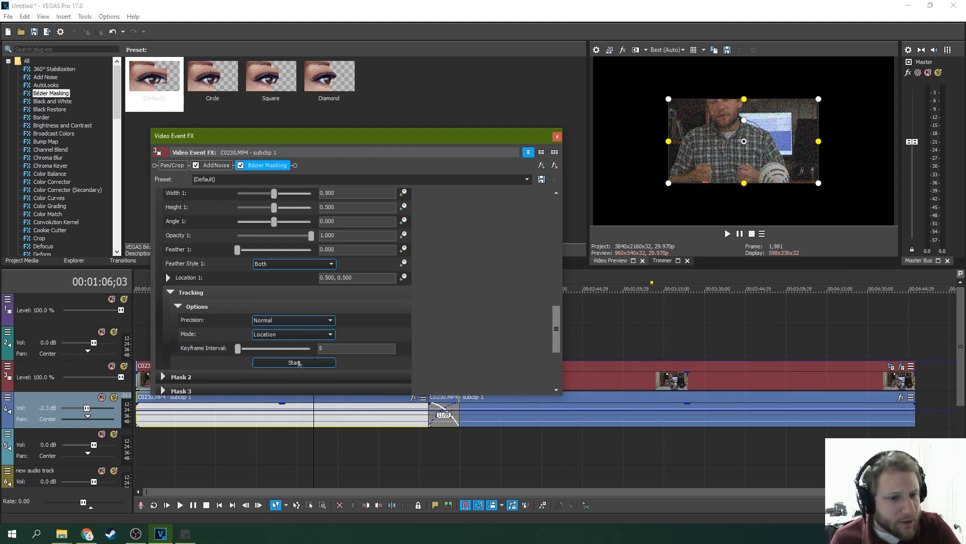
{"action": "left_click", "coordinate": [323, 335]}
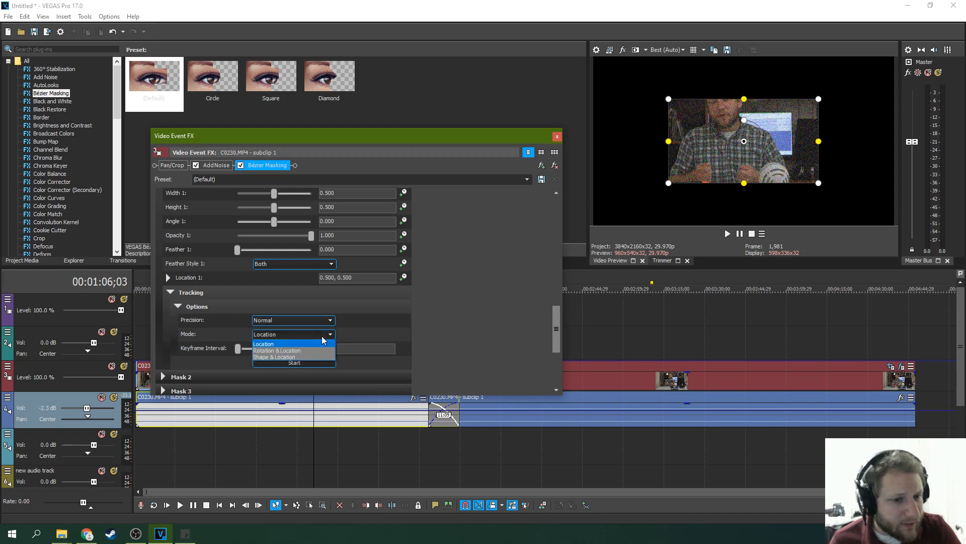
{"action": "left_click", "coordinate": [422, 340]}
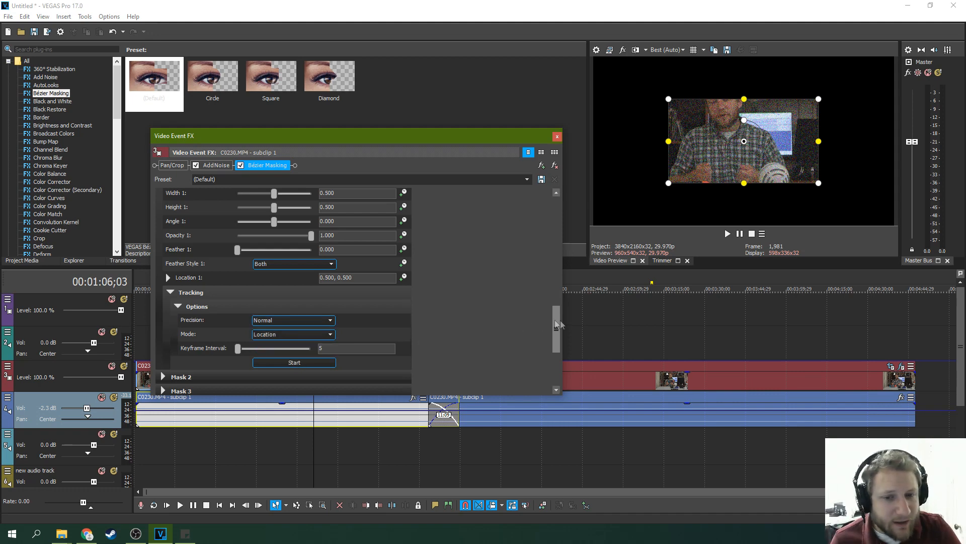
Review the general and Mask 1 parameters with their animation controls again, and close the effect settings.
{"action": "scroll", "coordinate": [548, 317], "scroll_direction": "up", "scroll_amount": 5}
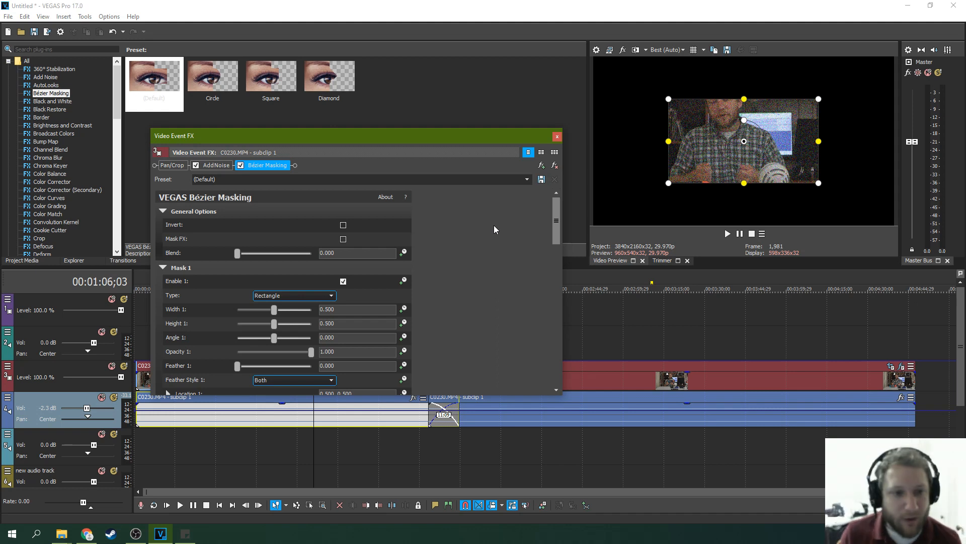
{"action": "left_click_drag", "start_coordinate": [552, 220], "coordinate": [552, 244]}
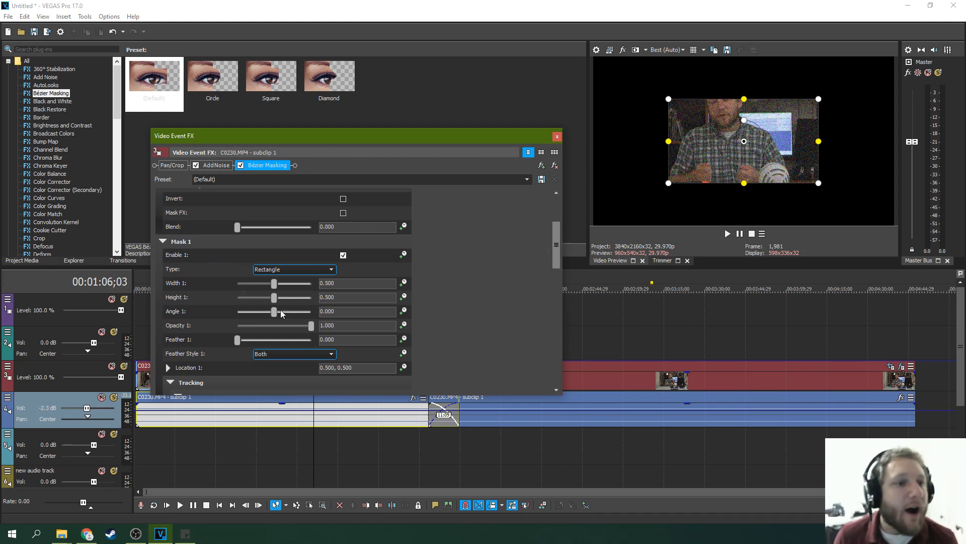
{"action": "left_click_drag", "start_coordinate": [560, 236], "coordinate": [551, 197]}
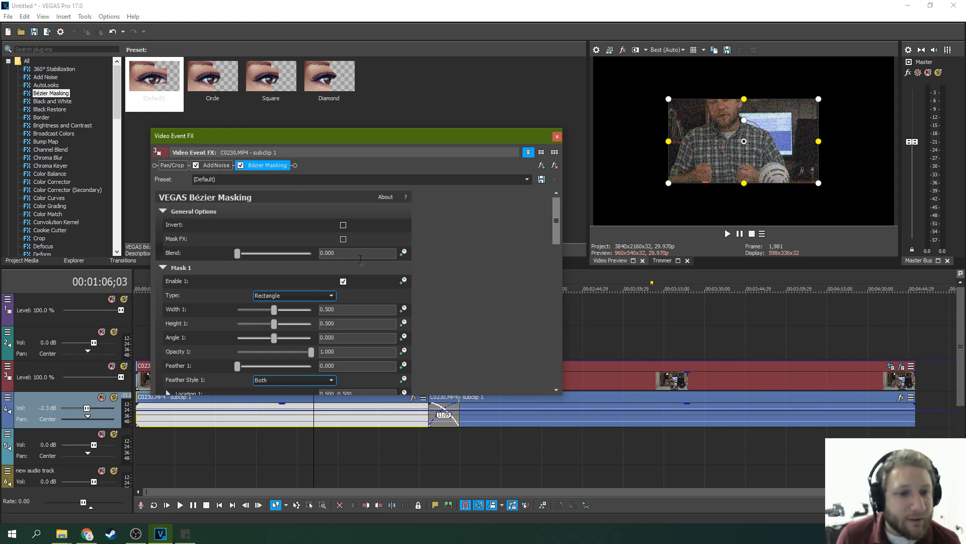
{"action": "scroll", "coordinate": [386, 258], "scroll_direction": "down", "scroll_amount": 4}
{"action": "scroll", "coordinate": [407, 264], "scroll_direction": "up", "scroll_amount": 1}
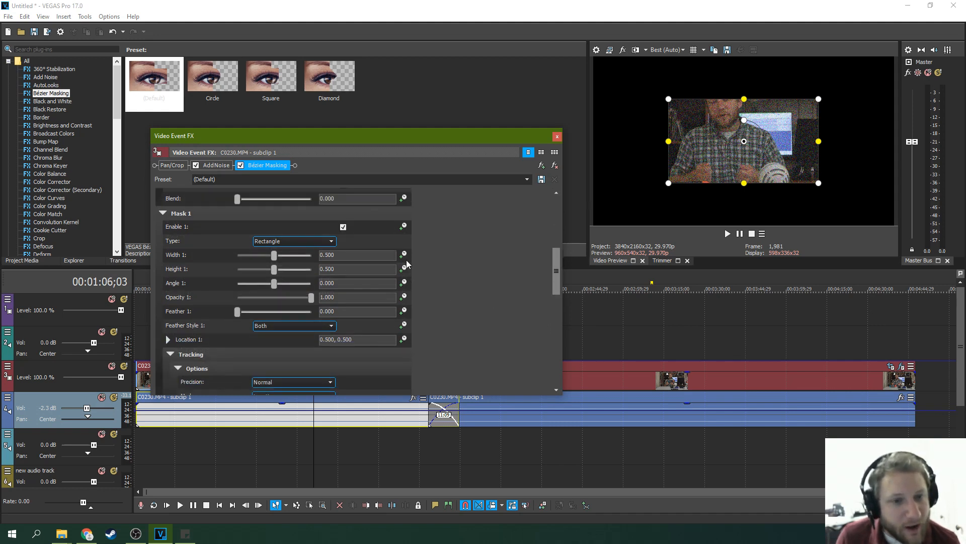
{"action": "scroll", "coordinate": [407, 264], "scroll_direction": "up", "scroll_amount": 1}
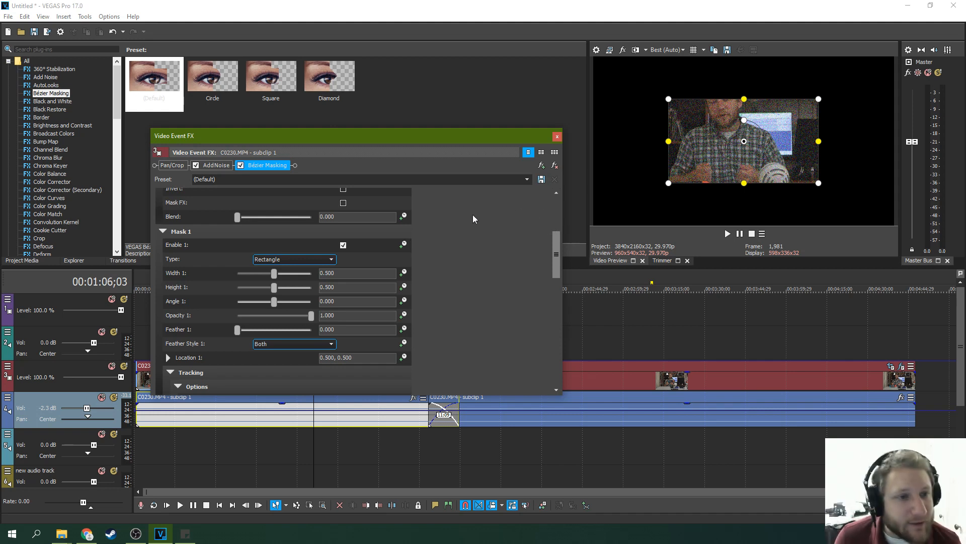
{"action": "left_click", "coordinate": [557, 136]}
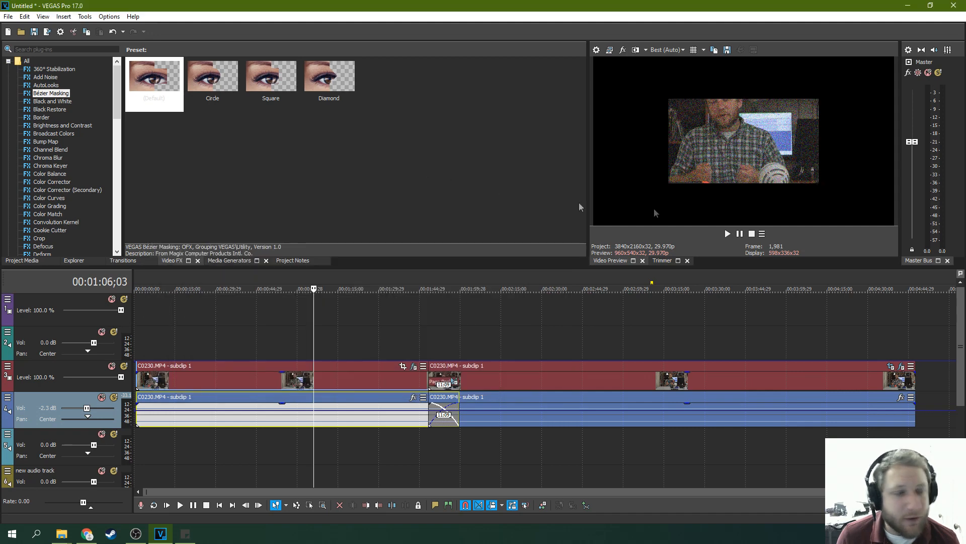
Apply the 100% Black and White preset to the first C0230.MP4 clip, keeping the blend amount at 1.000.
{"action": "key", "text": "Down"}
{"action": "left_click", "coordinate": [383, 82]}
{"action": "left_click_drag", "start_coordinate": [382, 82], "coordinate": [353, 386]}
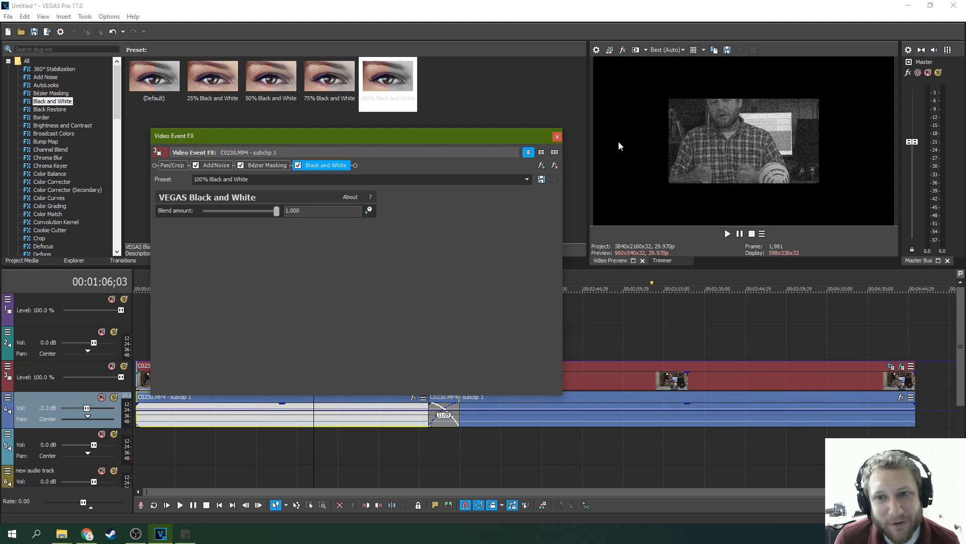
{"action": "mouse_move", "coordinate": [276, 212]}
{"action": "left_mouse_down"}
{"action": "mouse_move", "coordinate": [219, 212]}
{"action": "mouse_move", "coordinate": [285, 217]}
{"action": "left_mouse_up"}
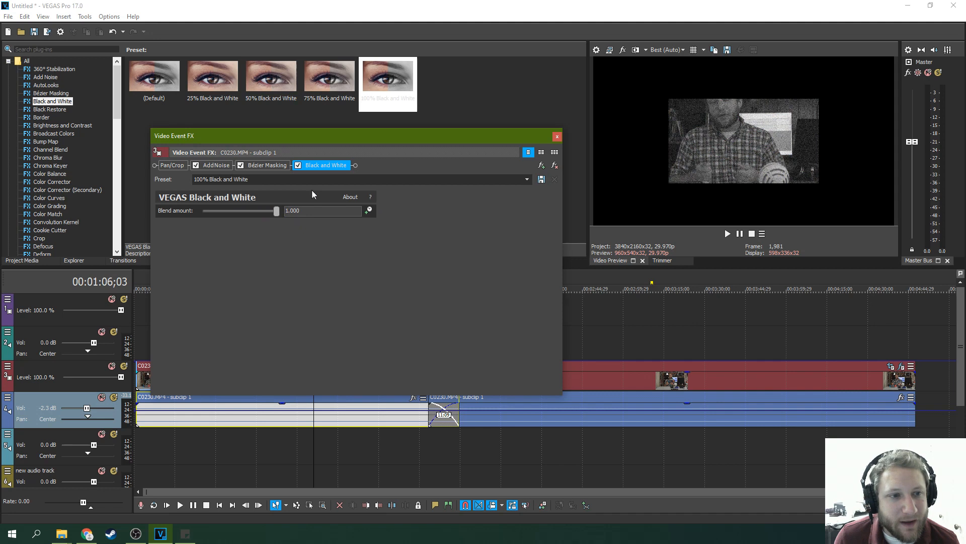
{"action": "left_click", "coordinate": [557, 136]}
Browse the presets of the Black Restore, Border, Brightness and Contrast, and Broadcast Colors effects.
{"action": "left_click", "coordinate": [64, 110]}
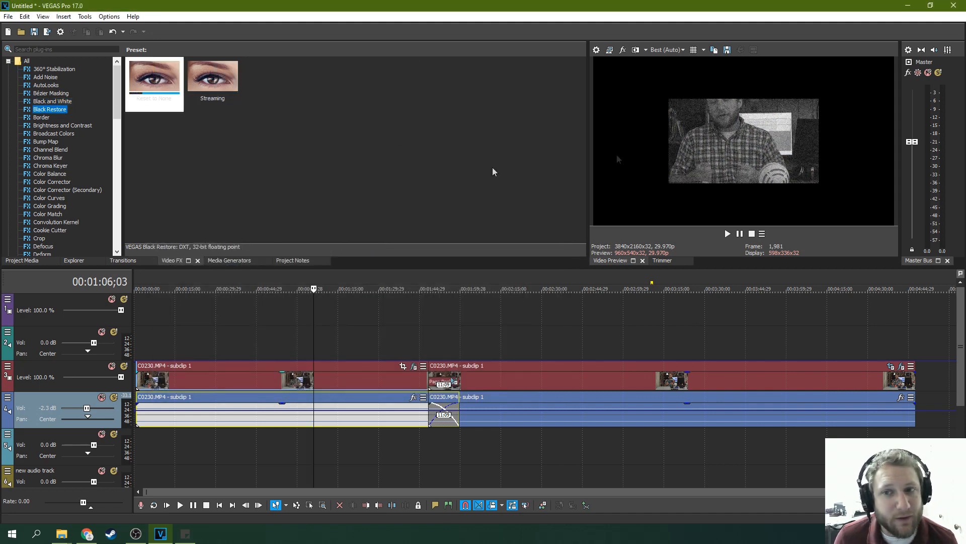
{"action": "left_click", "coordinate": [47, 117]}
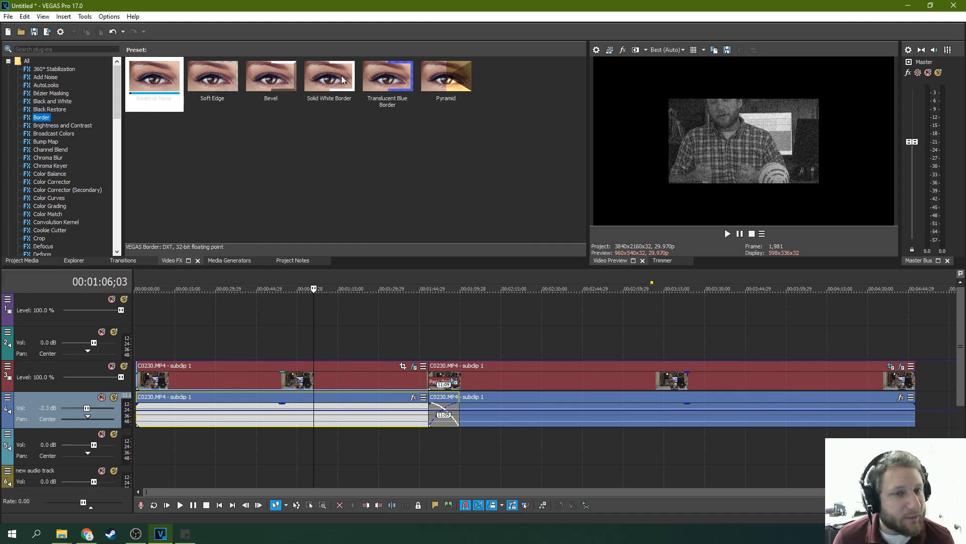
{"action": "left_click", "coordinate": [53, 125]}
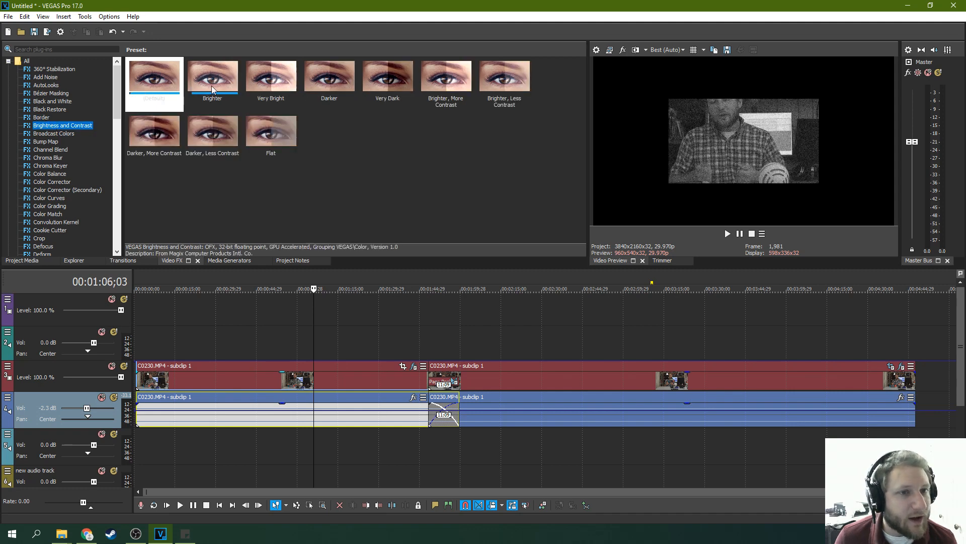
{"action": "left_click", "coordinate": [48, 134]}
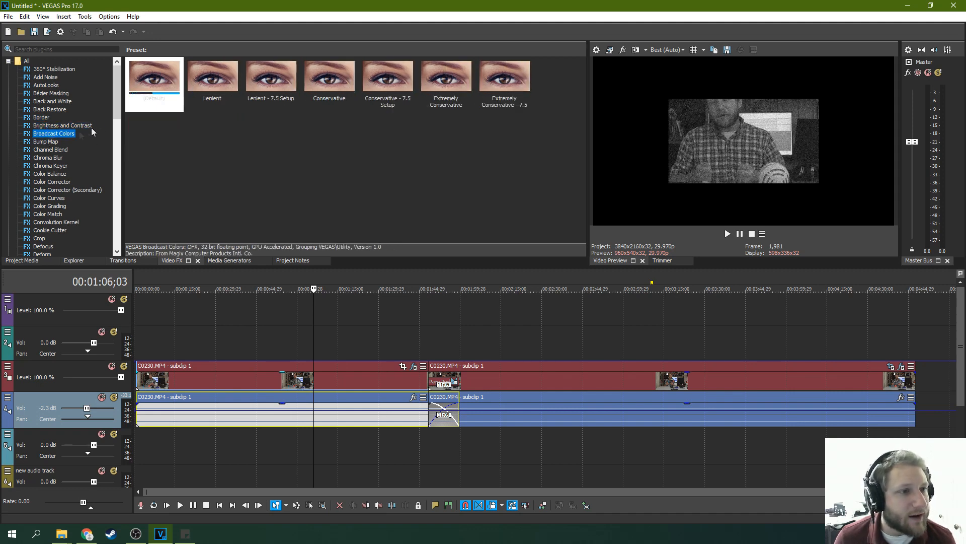
Apply the Bump Map preset Spotlight Up (flat) to the first clip and move its light to the picture's upper-left edge.
{"action": "left_click", "coordinate": [45, 143]}
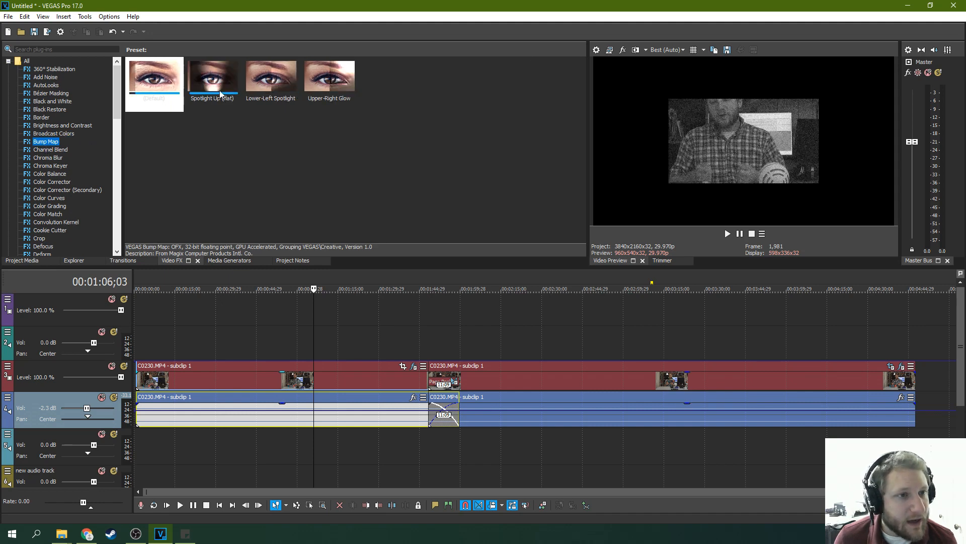
{"action": "left_click_drag", "start_coordinate": [220, 94], "coordinate": [318, 377]}
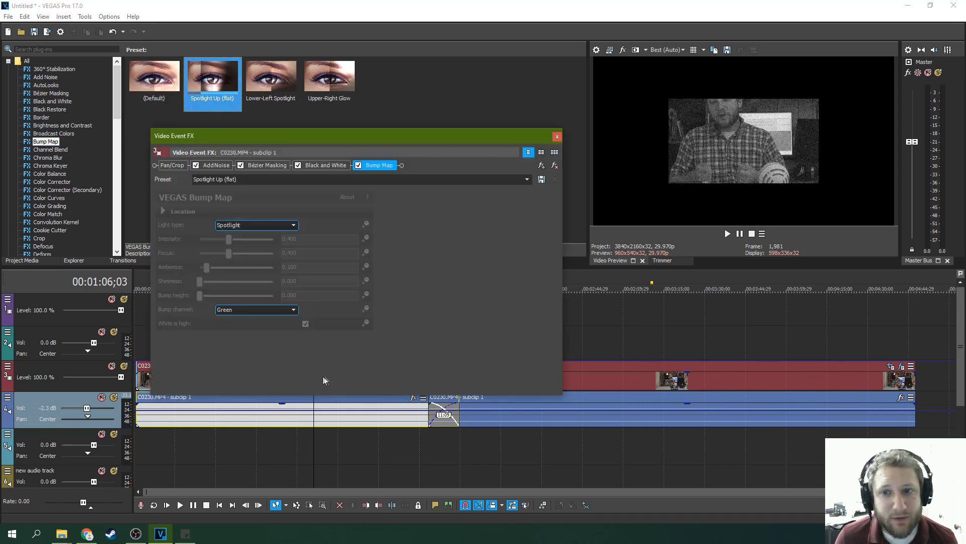
{"action": "left_click", "coordinate": [745, 191]}
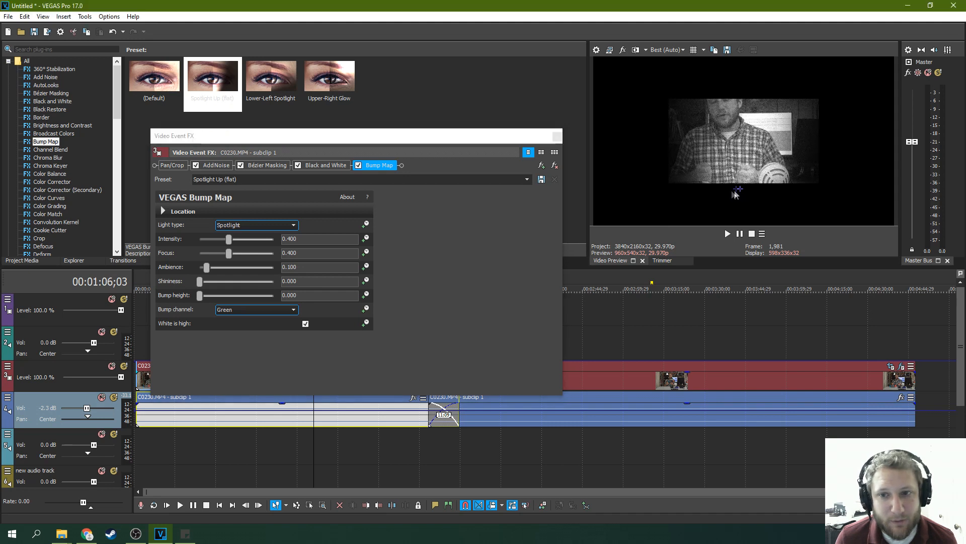
{"action": "mouse_move", "coordinate": [673, 130]}
{"action": "left_mouse_down"}
{"action": "mouse_move", "coordinate": [662, 109]}
{"action": "mouse_move", "coordinate": [671, 117]}
{"action": "left_mouse_up"}
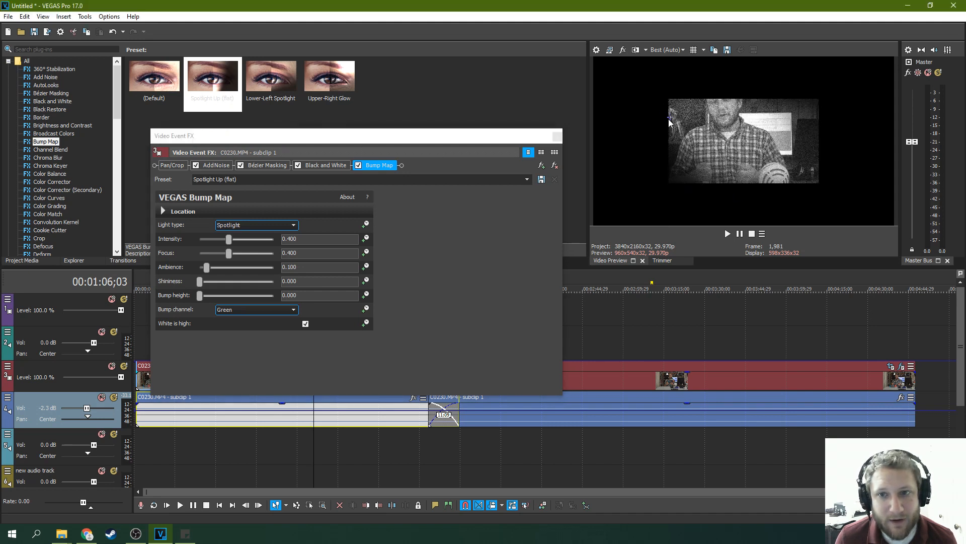
{"action": "left_click", "coordinate": [560, 138]}
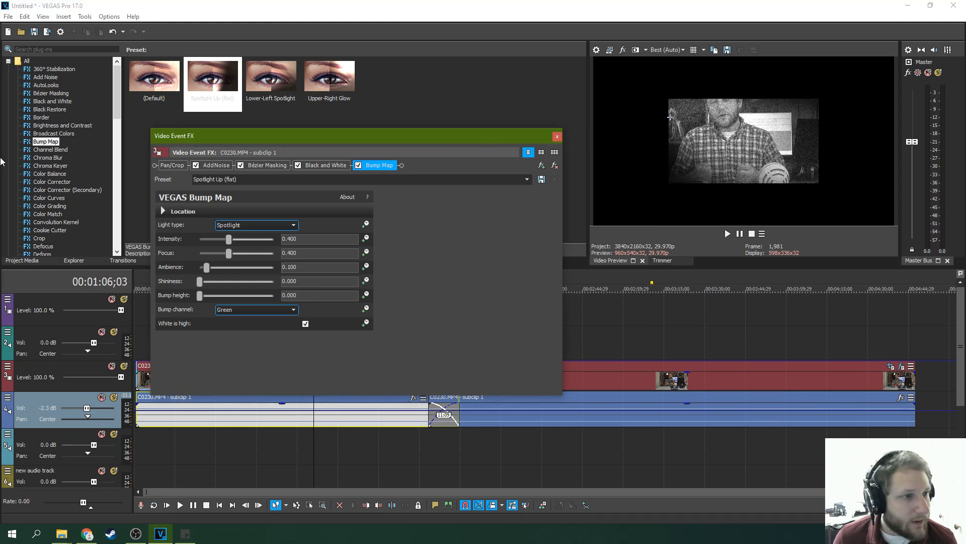
{"action": "left_click", "coordinate": [557, 137]}
Look at the Chroma Blur and Chroma Keyer presets, and place korok.mp4 on the empty tracks above the footage at 00:01:11;14.
{"action": "left_click", "coordinate": [48, 158]}
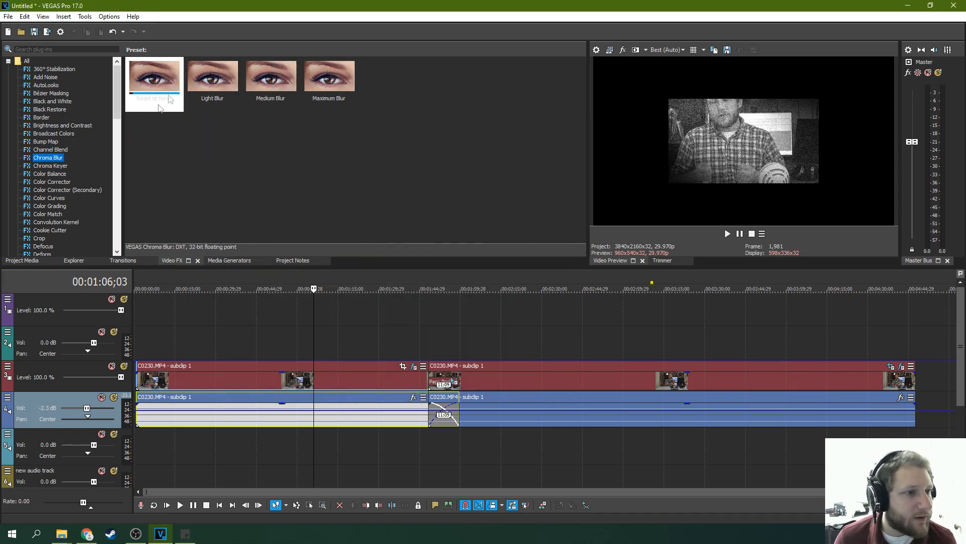
{"action": "left_click", "coordinate": [54, 167]}
{"action": "left_click_drag", "start_coordinate": [118, 101], "coordinate": [116, 126]}
{"action": "left_click", "coordinate": [328, 315]}
{"action": "left_click", "coordinate": [22, 261]}
{"action": "left_click_drag", "start_coordinate": [120, 128], "coordinate": [328, 337]}
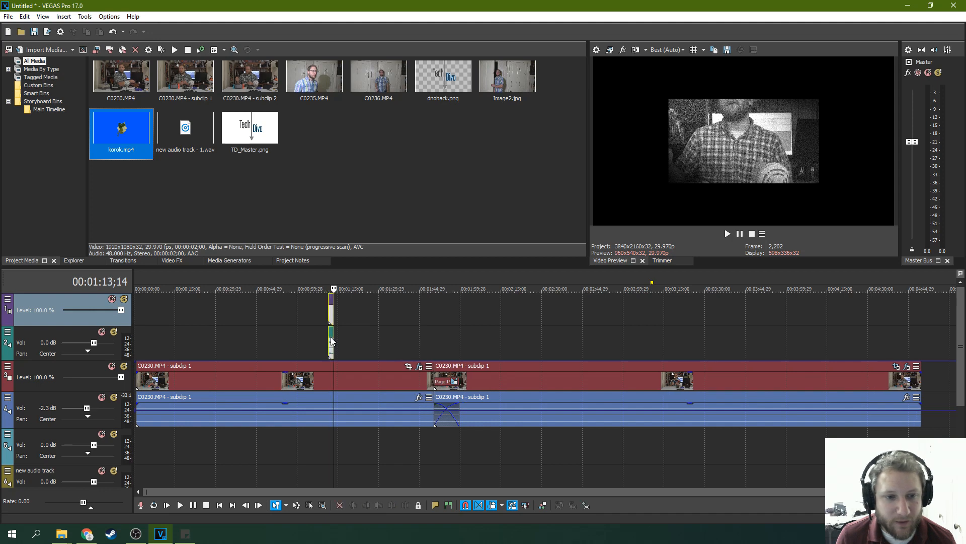
{"action": "left_click", "coordinate": [328, 339]}
{"action": "scroll", "coordinate": [352, 342], "scroll_direction": "up", "scroll_amount": 10}
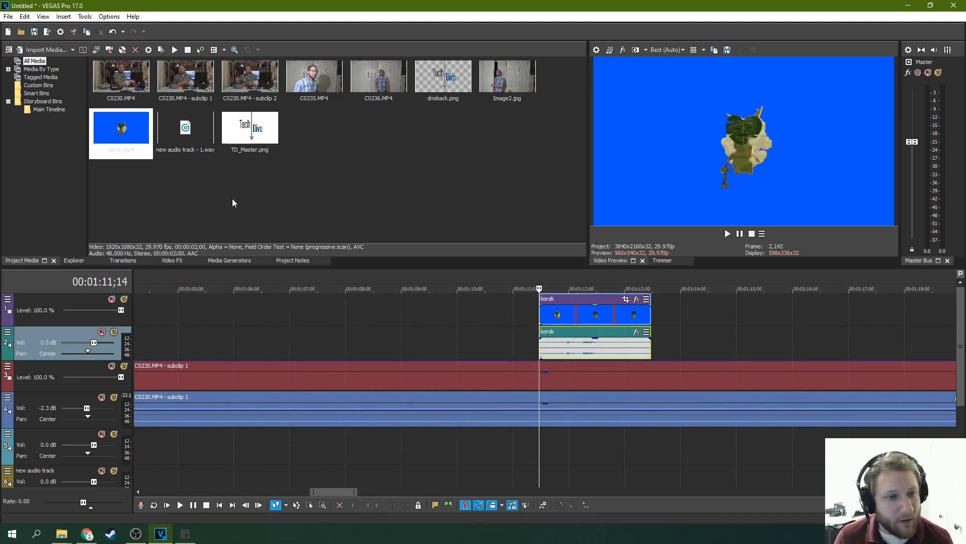
Apply the default Chroma Keyer preset to the korok clip and open its key colour picker.
{"action": "left_click", "coordinate": [175, 260]}
{"action": "left_click_drag", "start_coordinate": [154, 75], "coordinate": [593, 323]}
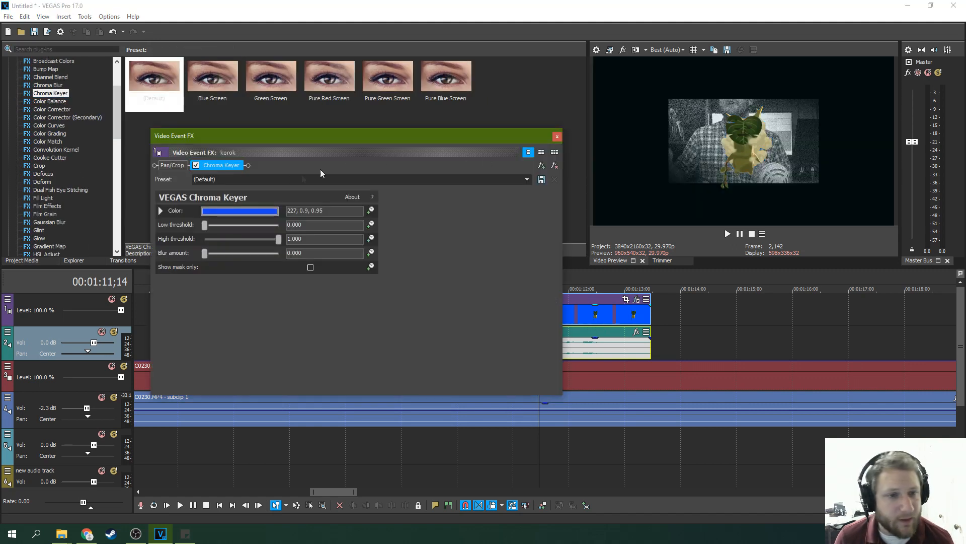
{"action": "left_click", "coordinate": [211, 212]}
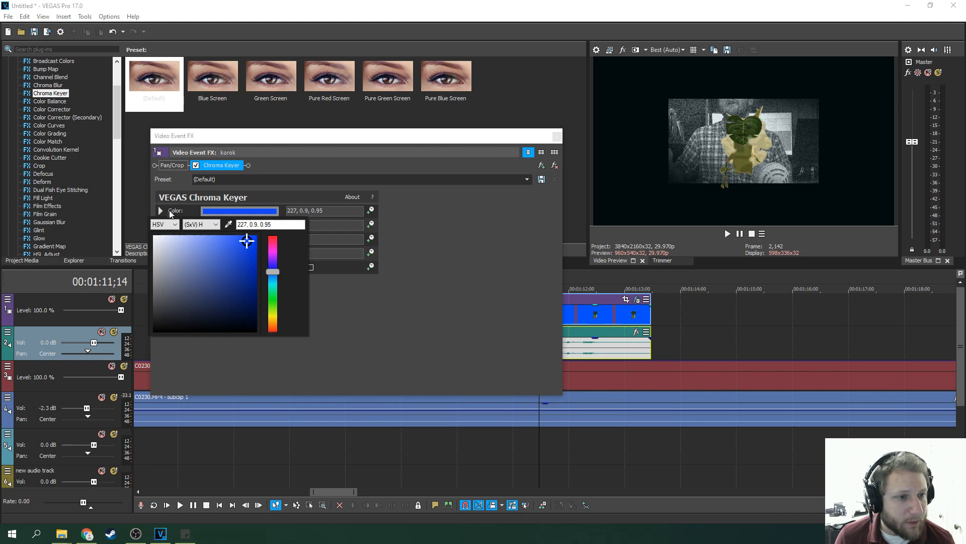
{"action": "left_click", "coordinate": [272, 197]}
Bypass the Chroma Keyer, sample the korok clip's blue background in the preview as the key colour, and re-enable the keyer.
{"action": "left_click", "coordinate": [196, 165]}
{"action": "left_click", "coordinate": [196, 166]}
{"action": "left_click", "coordinate": [195, 166]}
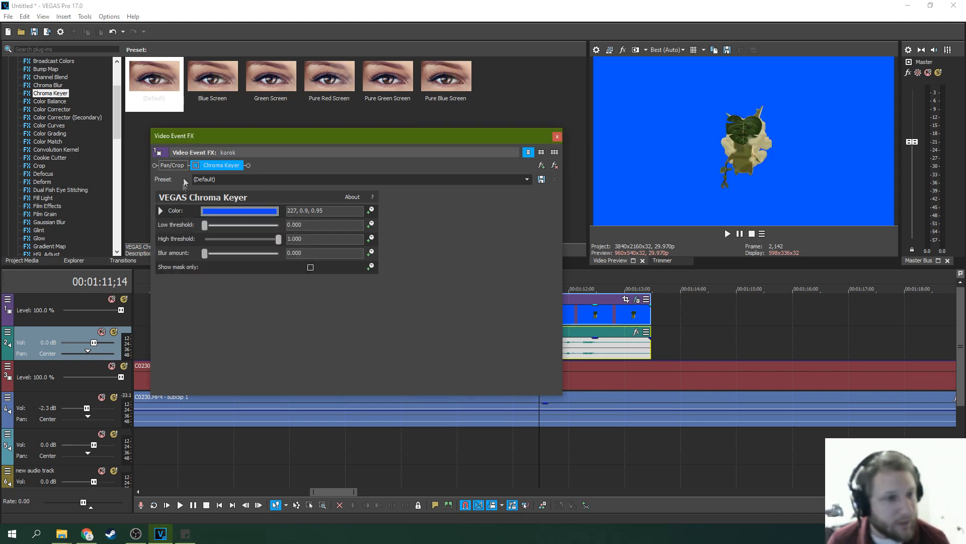
{"action": "left_click", "coordinate": [166, 211]}
{"action": "left_click", "coordinate": [331, 226]}
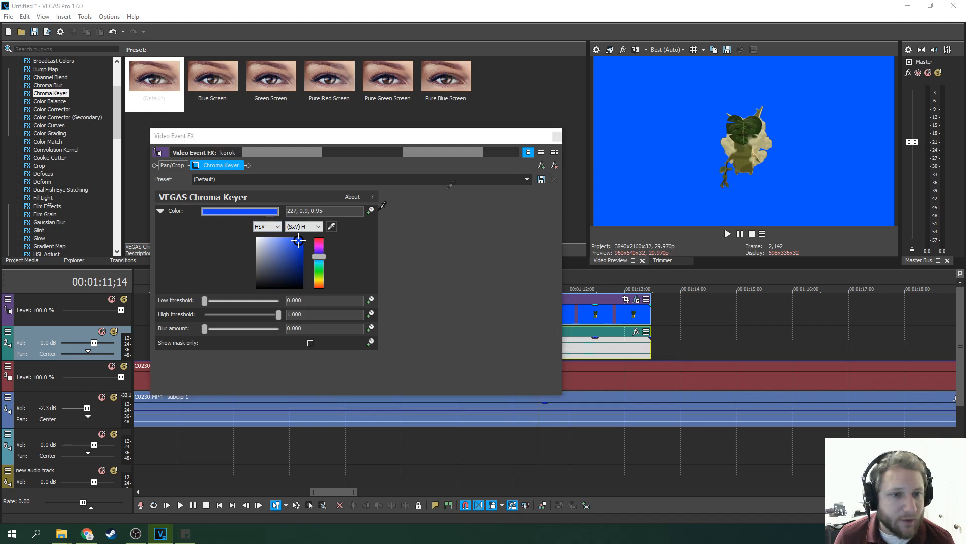
{"action": "left_click", "coordinate": [636, 154]}
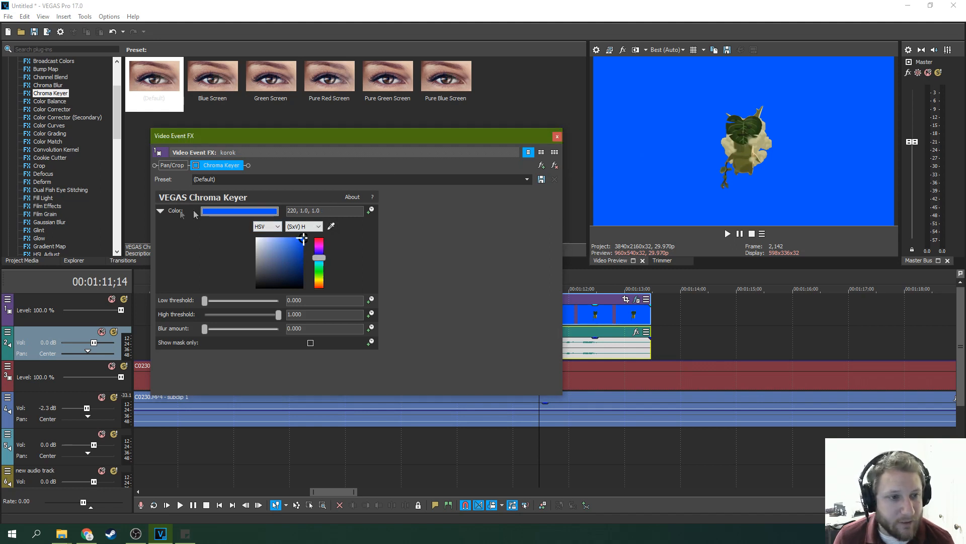
{"action": "left_click", "coordinate": [170, 211]}
{"action": "left_click", "coordinate": [196, 165]}
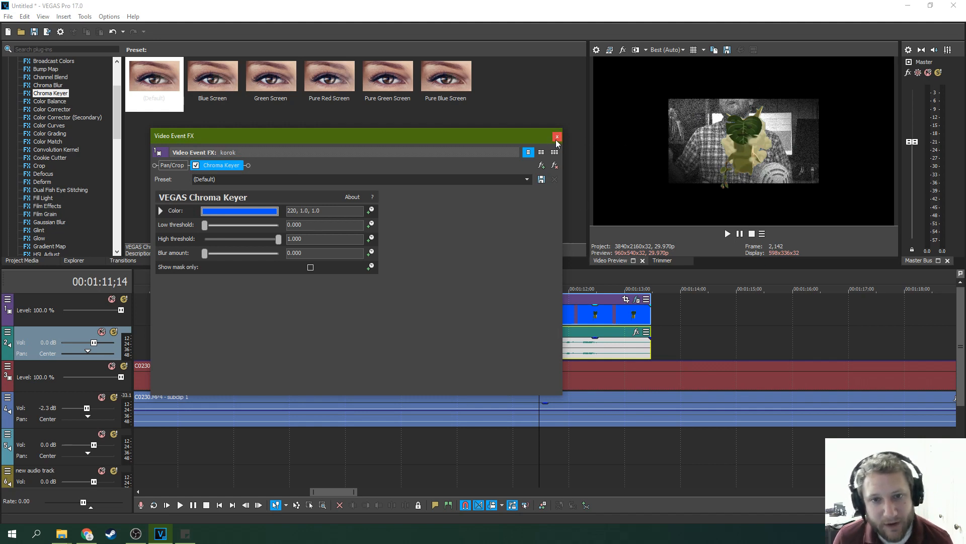
{"action": "left_click", "coordinate": [557, 136]}
Play the keyed korok clip several times from its start at 00:01:11;14 to check it over the footage.
{"action": "left_click", "coordinate": [727, 234]}
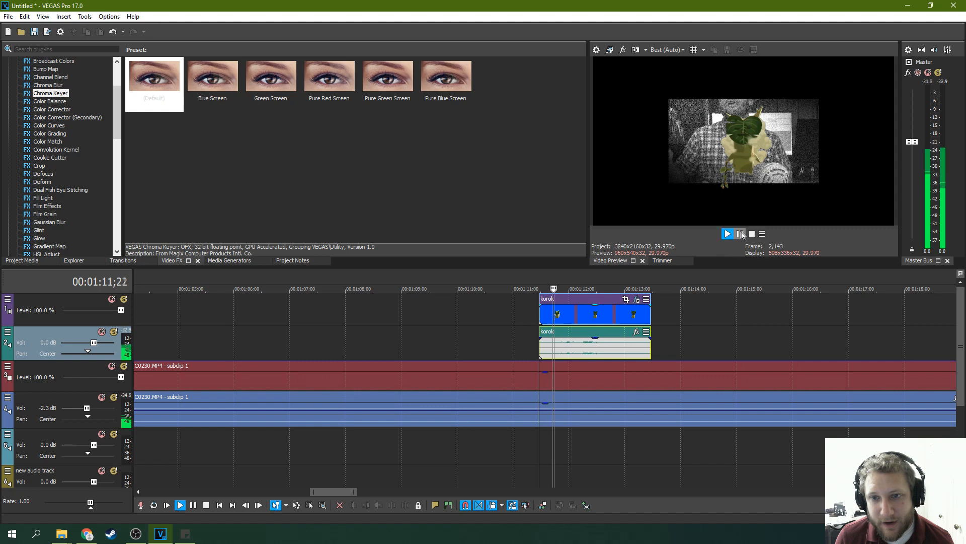
{"action": "left_click", "coordinate": [740, 234]}
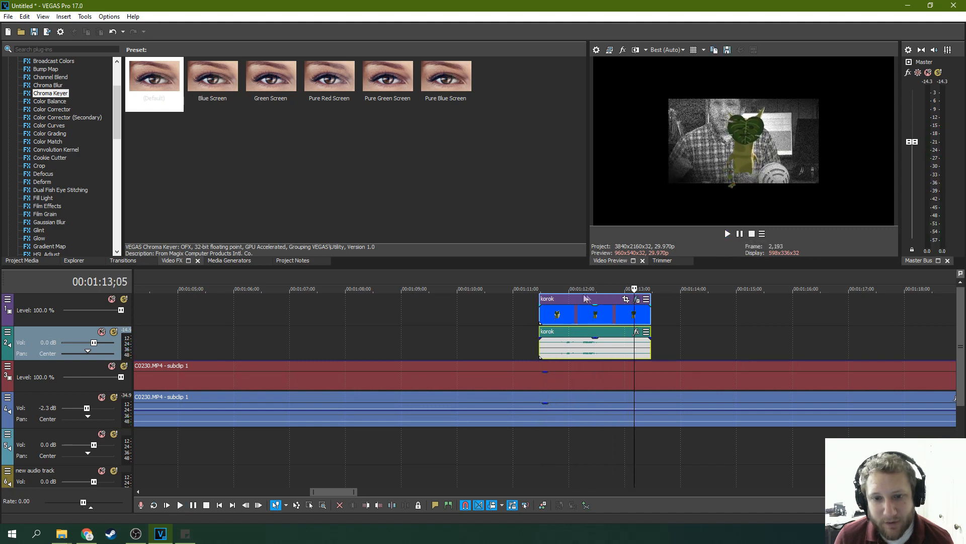
{"action": "left_click", "coordinate": [540, 308]}
{"action": "left_click", "coordinate": [728, 234]}
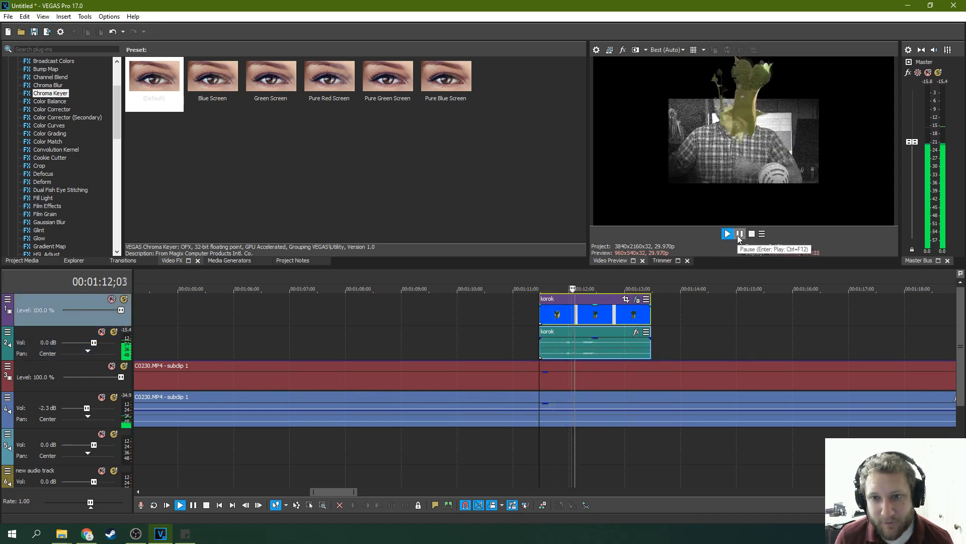
{"action": "left_click", "coordinate": [739, 234]}
{"action": "left_click", "coordinate": [562, 318]}
{"action": "left_click", "coordinate": [540, 320]}
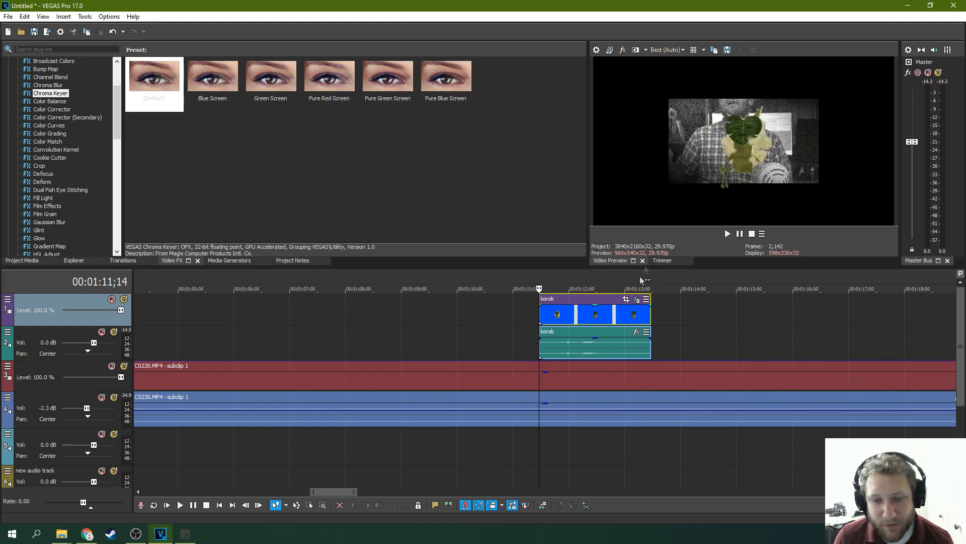
{"action": "left_click", "coordinate": [727, 234]}
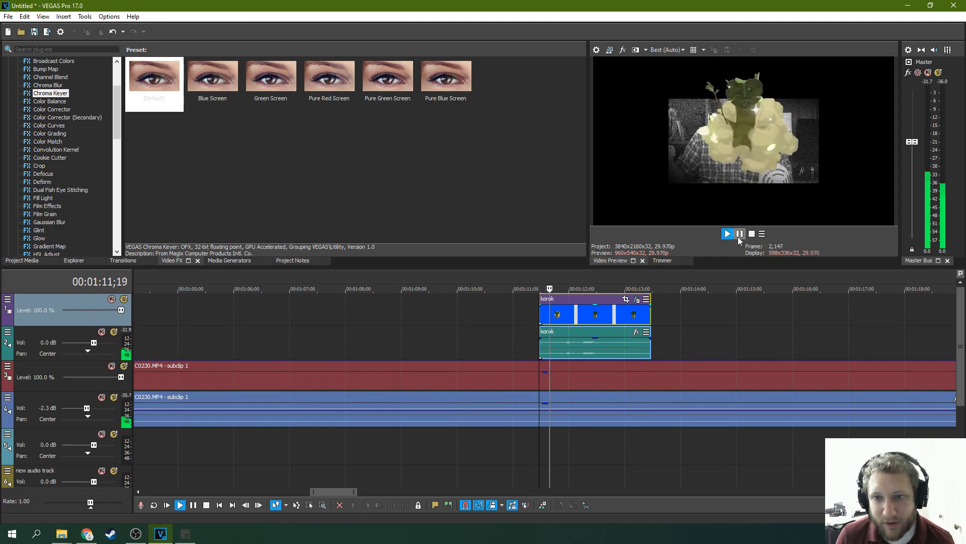
{"action": "left_click", "coordinate": [740, 234]}
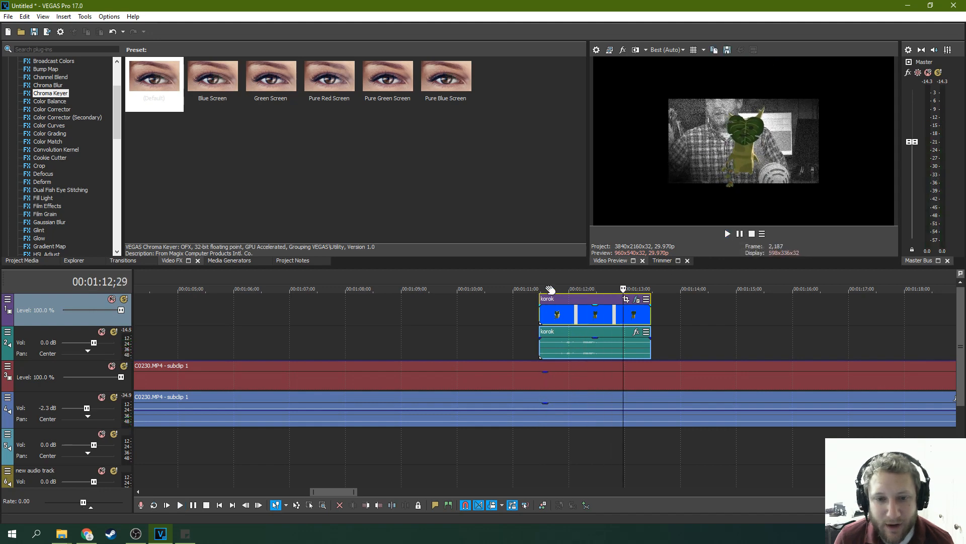
{"action": "left_click", "coordinate": [548, 288]}
{"action": "left_click", "coordinate": [540, 288]}
{"action": "left_click", "coordinate": [727, 233]}
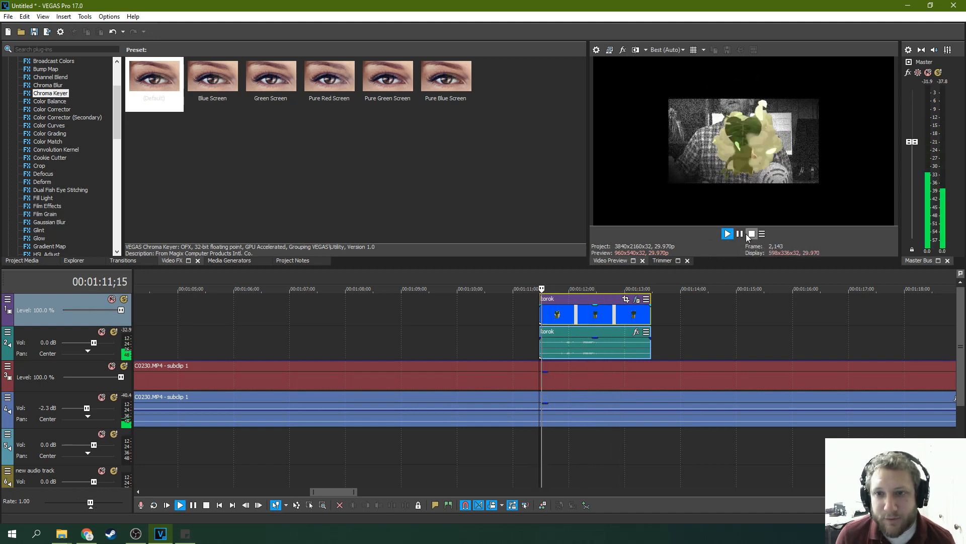
{"action": "left_click", "coordinate": [739, 233]}
Browse the presets of the Color Balance, Color Corrector, Color Corrector (Secondary), and Color Grading effects.
{"action": "scroll", "coordinate": [418, 294], "scroll_direction": "down", "scroll_amount": 4}
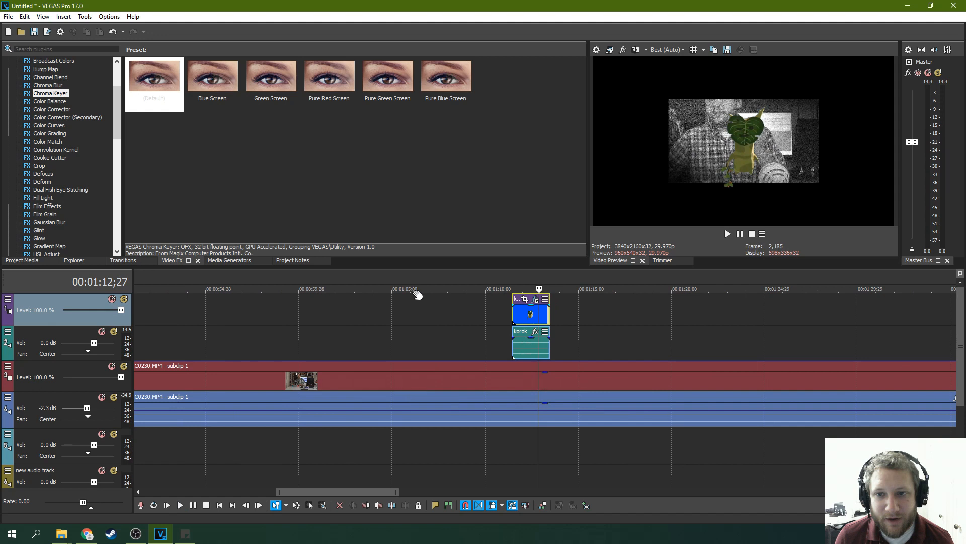
{"action": "left_click", "coordinate": [50, 102]}
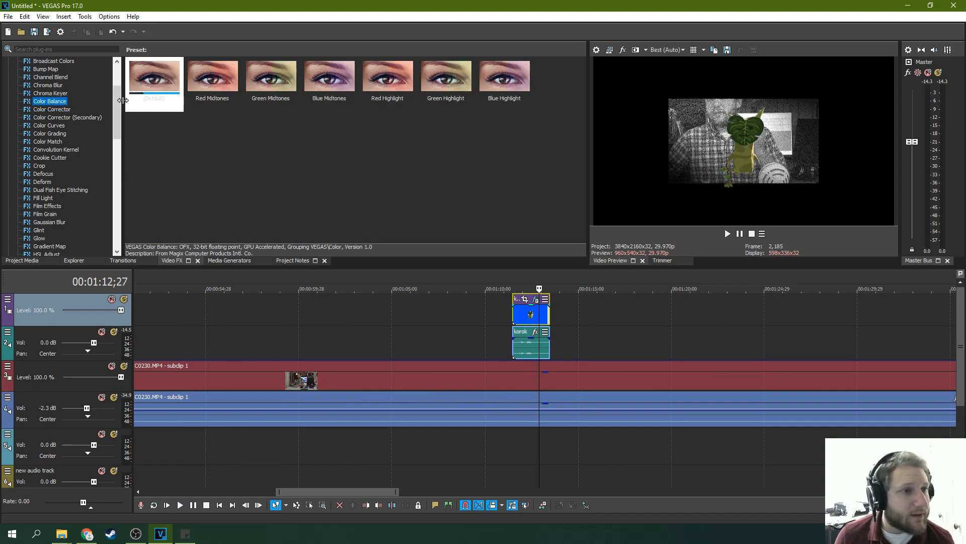
{"action": "left_click", "coordinate": [78, 109]}
{"action": "left_click", "coordinate": [90, 118]}
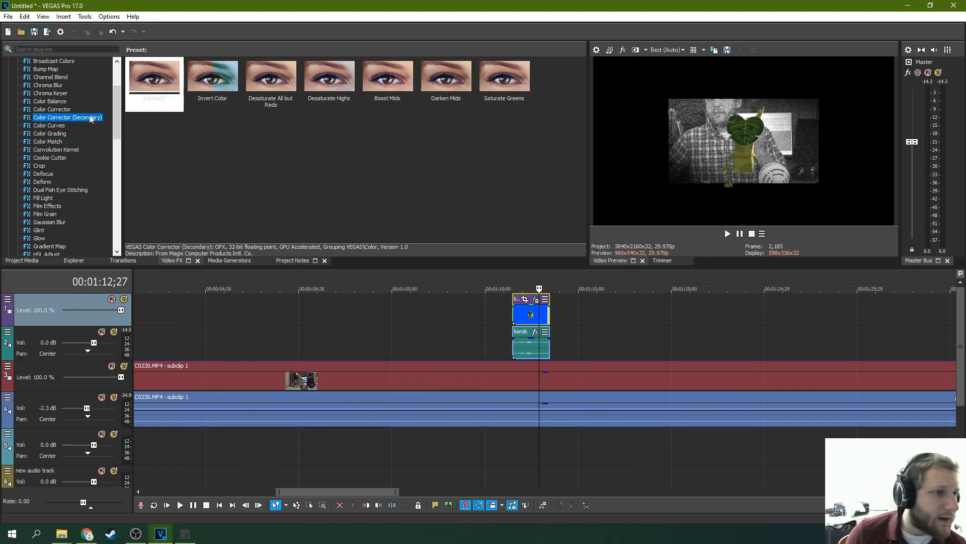
{"action": "left_click", "coordinate": [73, 110]}
{"action": "left_click", "coordinate": [67, 117]}
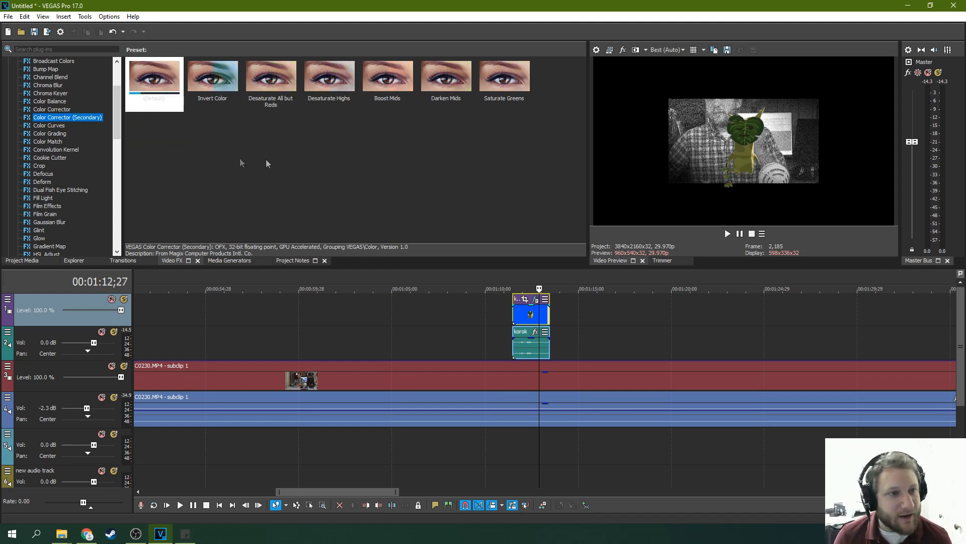
{"action": "left_click", "coordinate": [60, 111]}
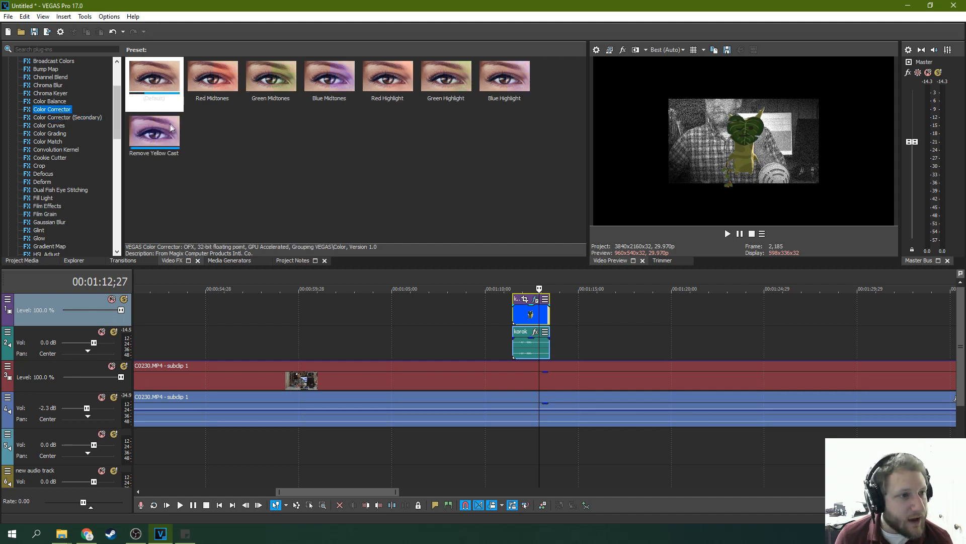
{"action": "left_click", "coordinate": [49, 134]}
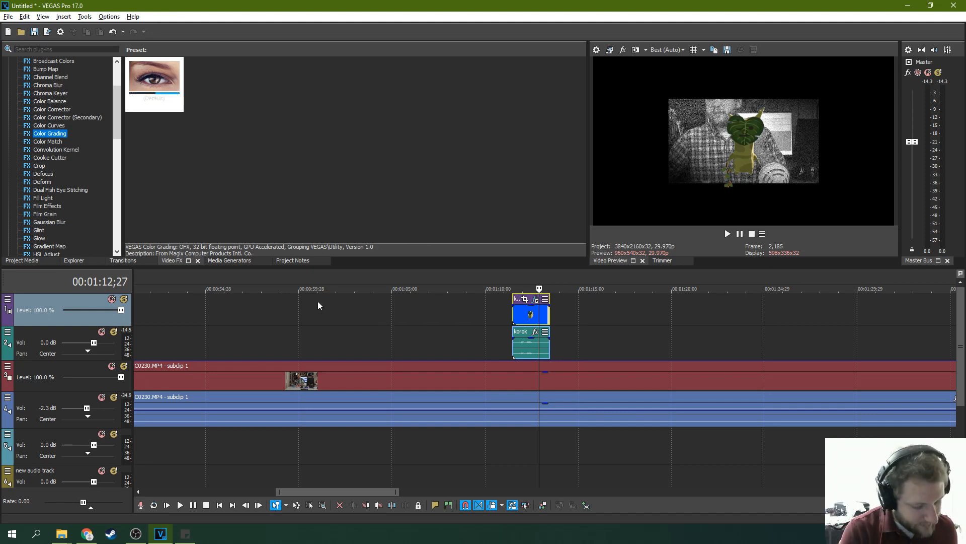
Look at the colour grading workspace, restore the default window layout, and place the playhead at 00:01:07;04.
{"action": "key", "text": "alt+c"}
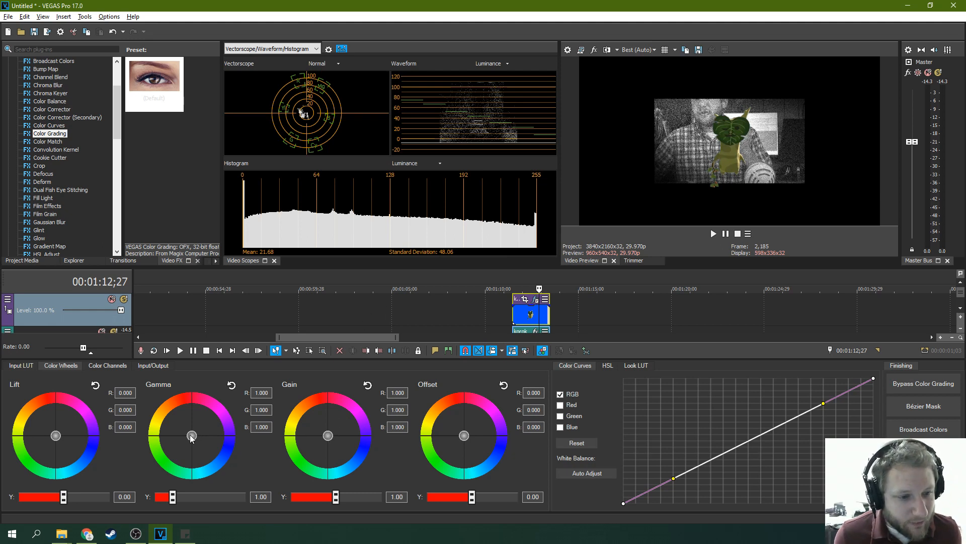
{"action": "left_click", "coordinate": [397, 316]}
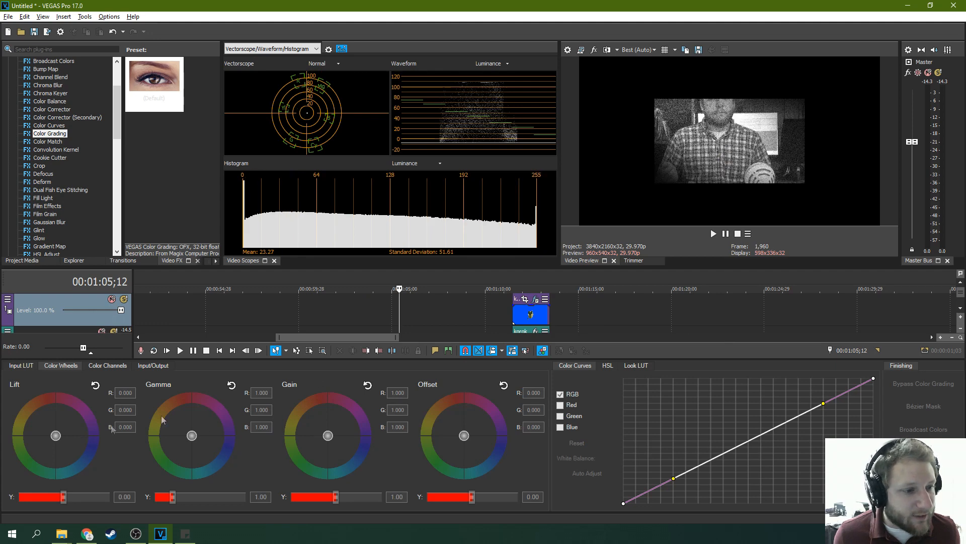
{"action": "left_click", "coordinate": [240, 300]}
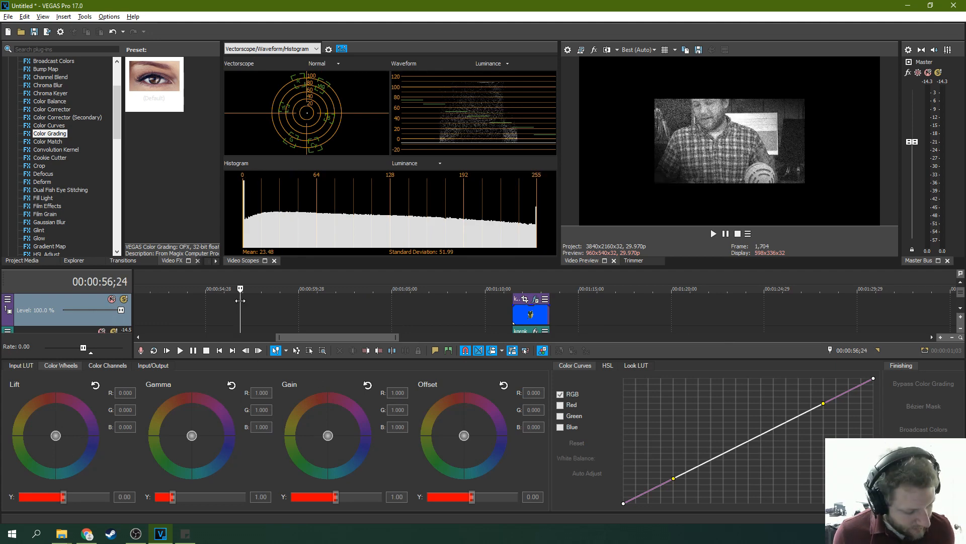
{"action": "key", "text": "alt+d"}
{"action": "key", "text": "d"}
{"action": "left_click", "coordinate": [431, 318]}
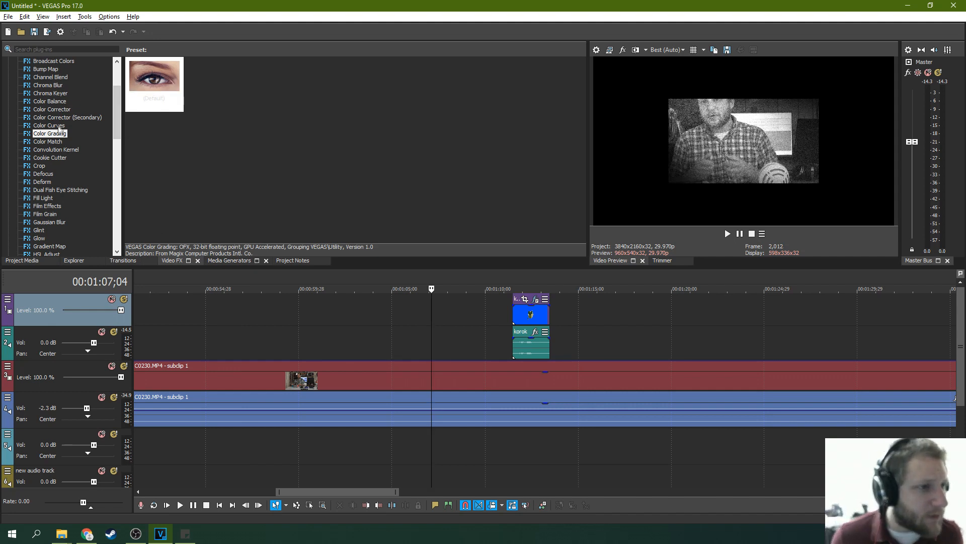
Apply the default Color Corrector preset to the C0230.MP4 clip and look through its Low, Mid and High colour wheels.
{"action": "left_click", "coordinate": [88, 109]}
{"action": "left_click_drag", "start_coordinate": [153, 78], "coordinate": [317, 381]}
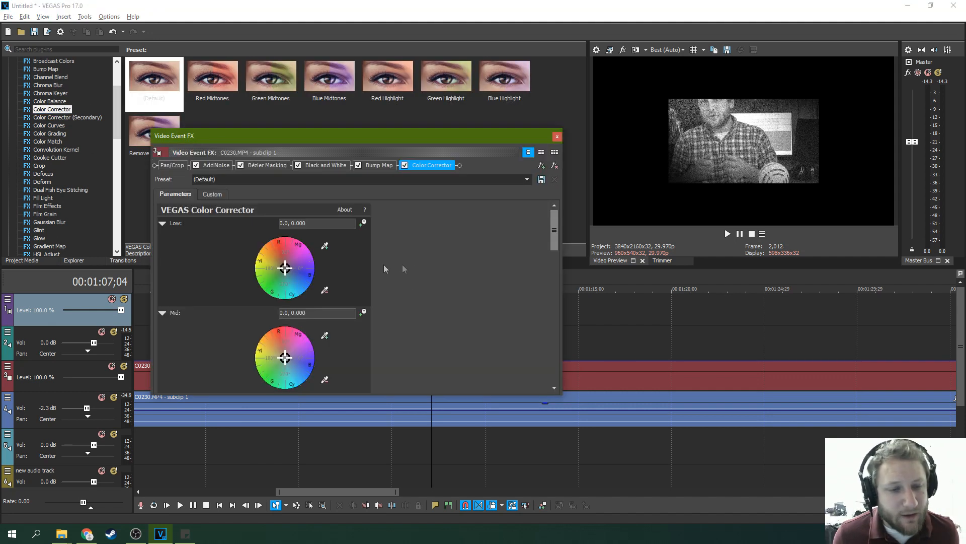
{"action": "scroll", "coordinate": [332, 285], "scroll_direction": "down", "scroll_amount": 3}
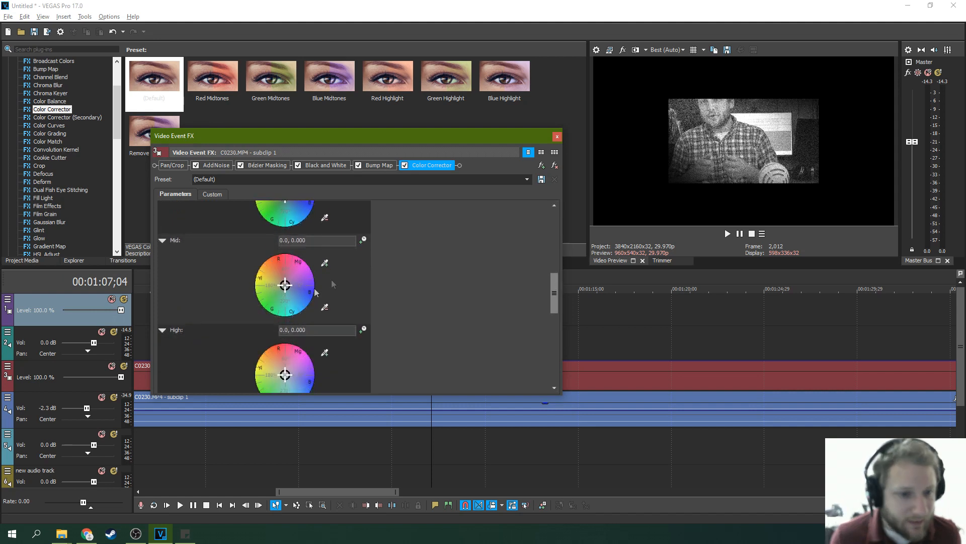
{"action": "scroll", "coordinate": [504, 309], "scroll_direction": "down", "scroll_amount": 1}
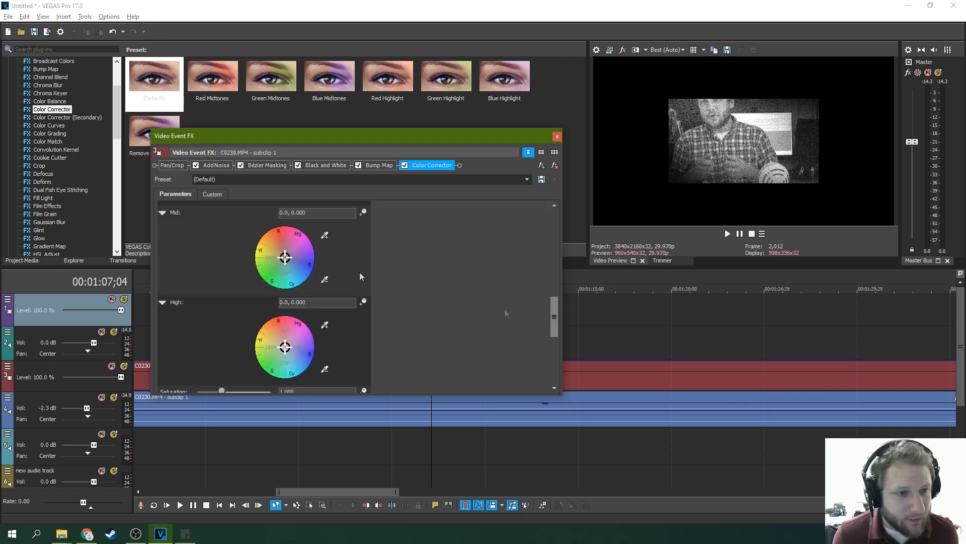
{"action": "left_click", "coordinate": [163, 212]}
{"action": "left_click", "coordinate": [163, 212]}
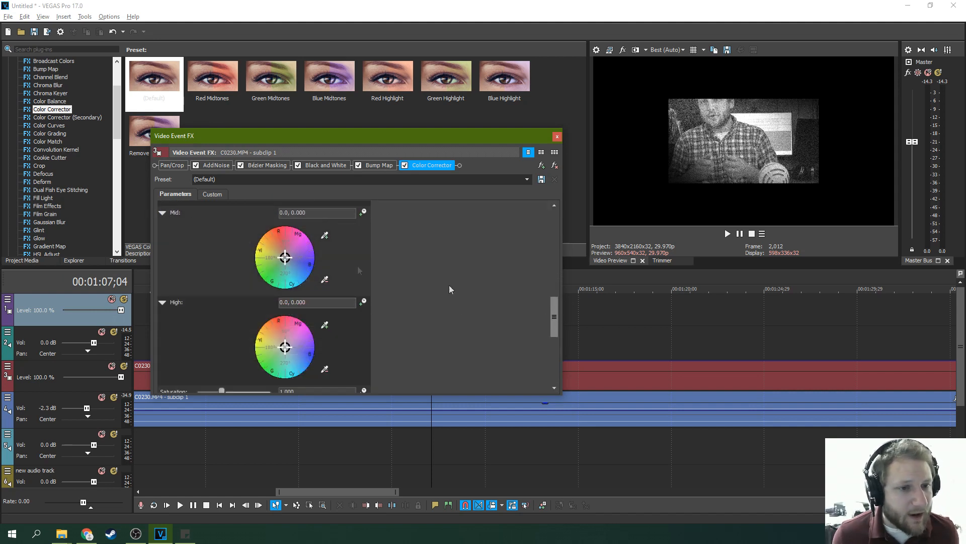
{"action": "left_click_drag", "start_coordinate": [552, 303], "coordinate": [543, 272]}
Examine the Color Corrector's custom wheel view and its list of presets, and close the effect window.
{"action": "left_click", "coordinate": [212, 194]}
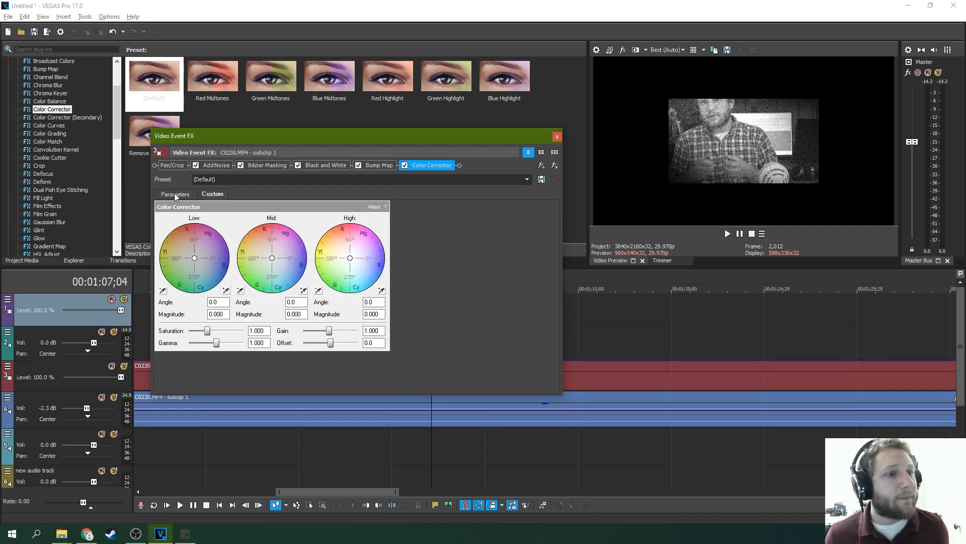
{"action": "left_click", "coordinate": [176, 196]}
{"action": "left_click", "coordinate": [216, 196]}
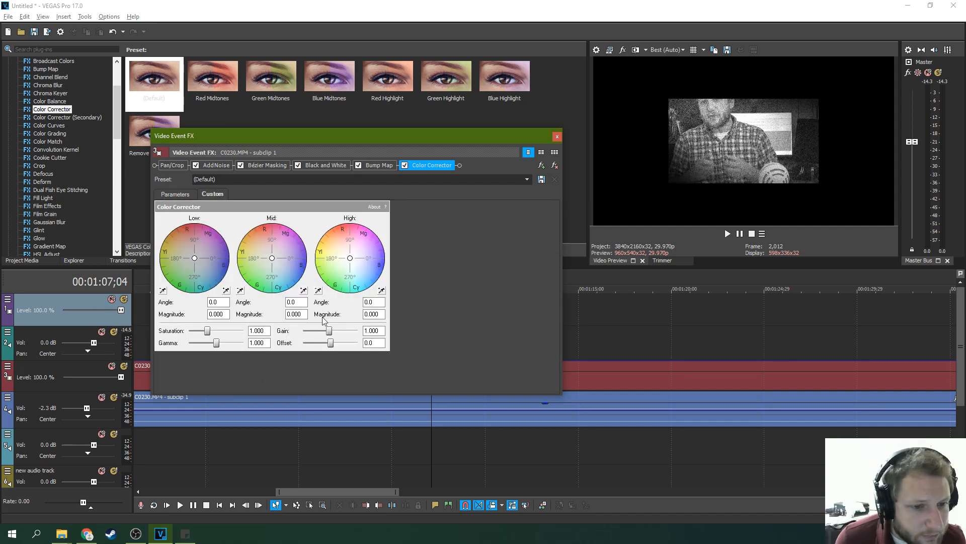
{"action": "left_click", "coordinate": [527, 179]}
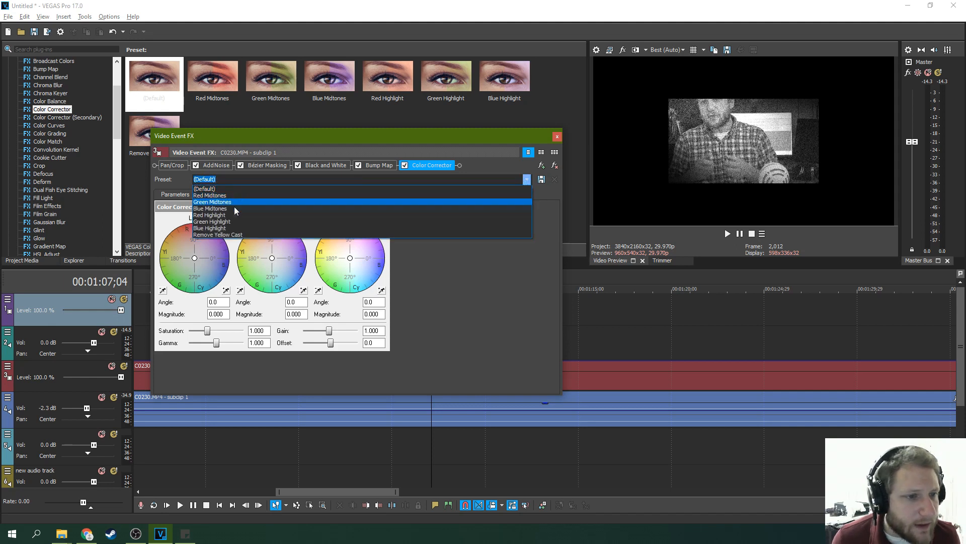
{"action": "left_click", "coordinate": [566, 187]}
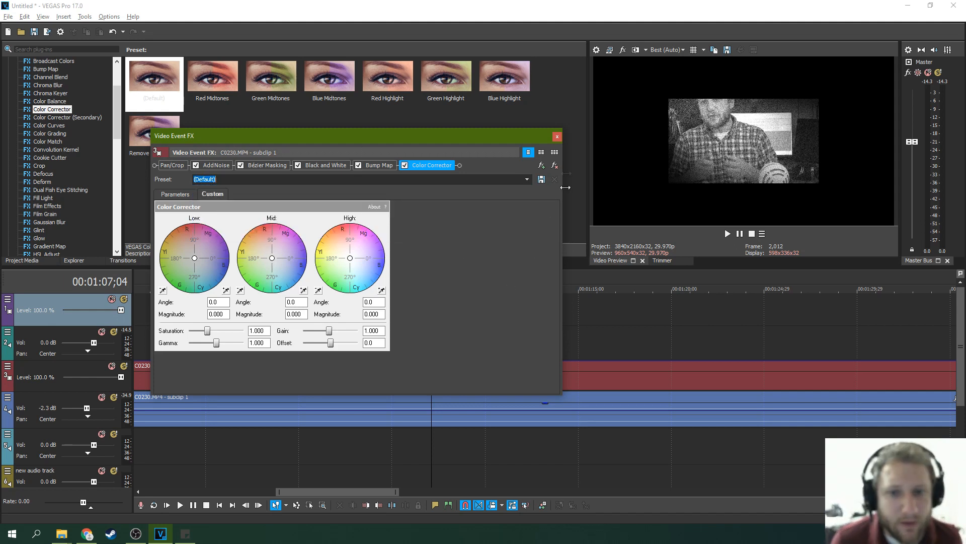
{"action": "left_click", "coordinate": [557, 136]}
Browse the presets of the Color Curves, Color Match, and Convolution Kernel effects.
{"action": "left_click", "coordinate": [51, 125]}
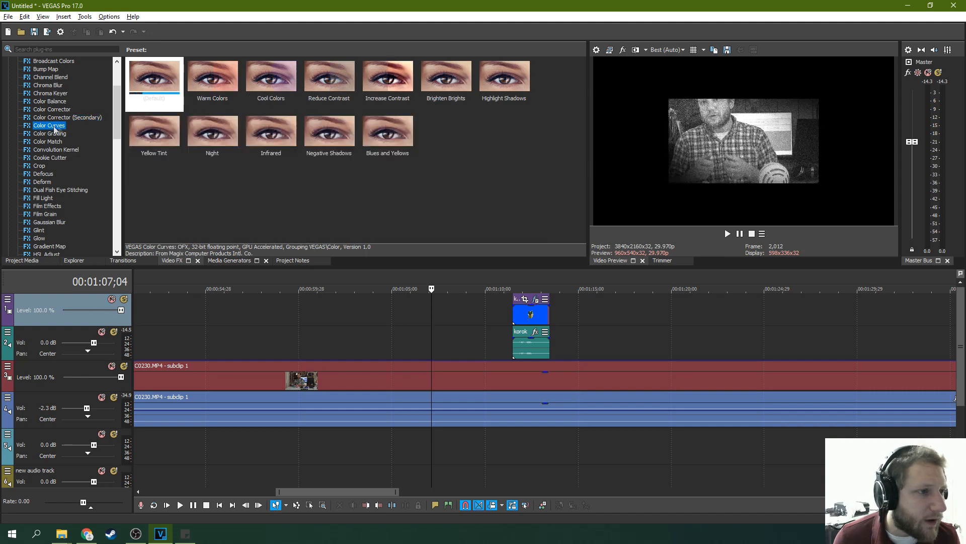
{"action": "left_click", "coordinate": [50, 158]}
{"action": "scroll", "coordinate": [114, 111], "scroll_direction": "down", "scroll_amount": 2}
{"action": "left_click", "coordinate": [60, 102]}
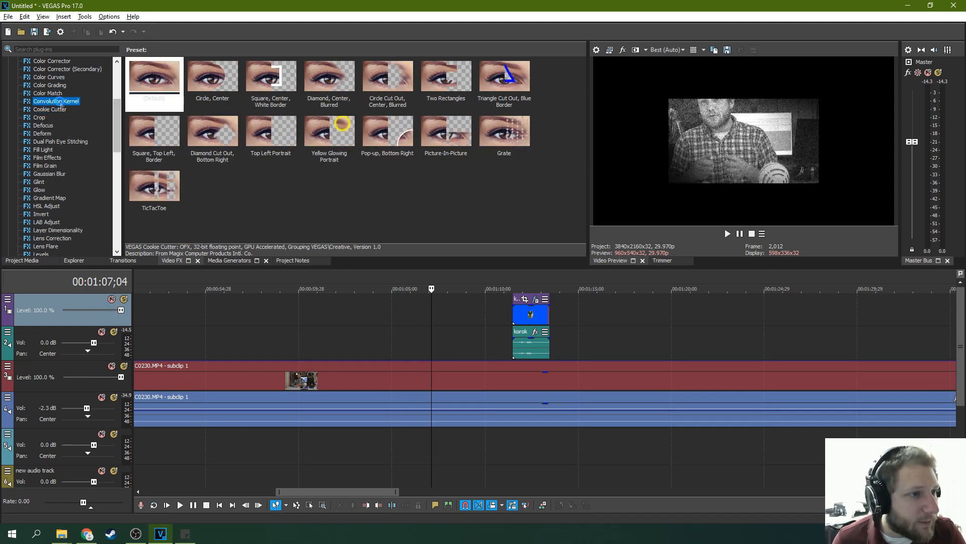
{"action": "key", "text": "Up"}
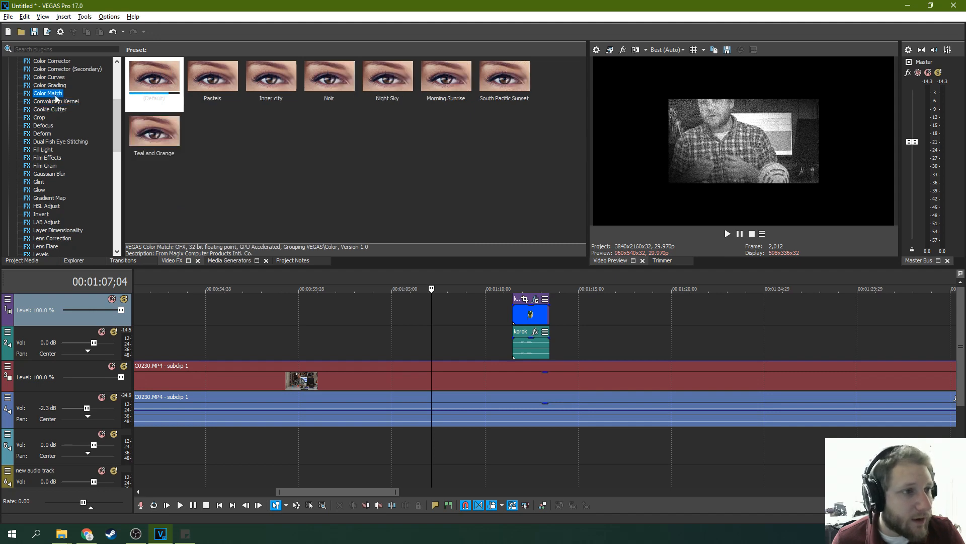
{"action": "left_click", "coordinate": [60, 103]}
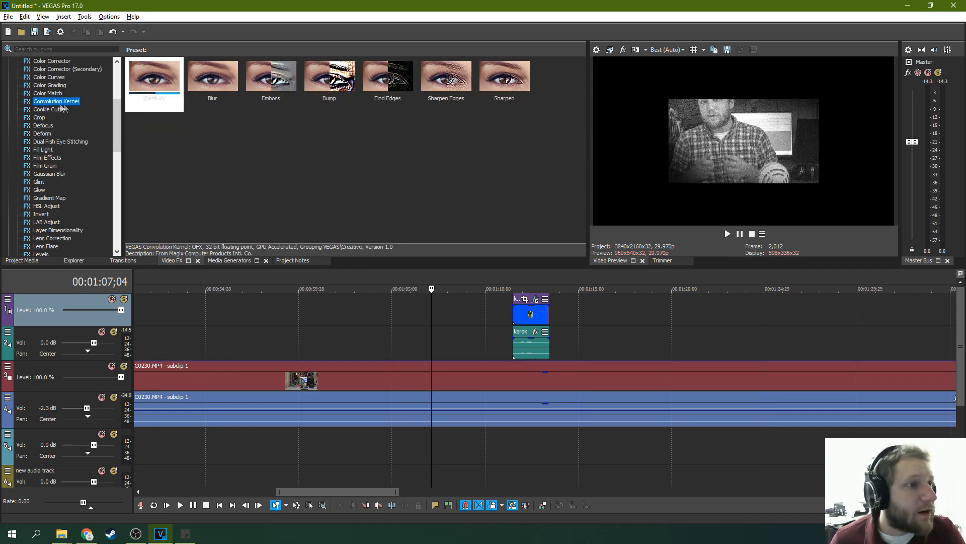
Apply the Cookie Cutter preset Circle, Center to the C0230.MP4 clip.
{"action": "left_click", "coordinate": [51, 109]}
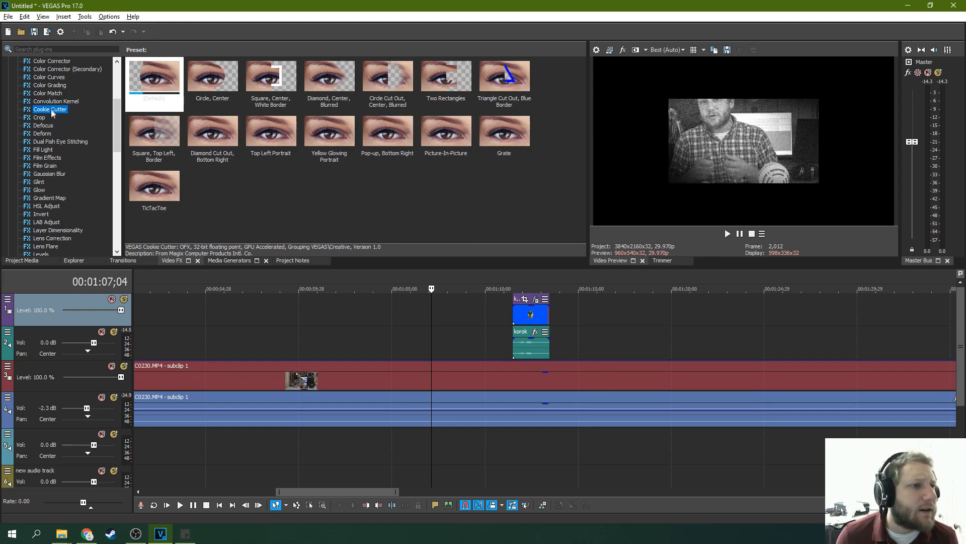
{"action": "left_click_drag", "start_coordinate": [225, 86], "coordinate": [318, 386]}
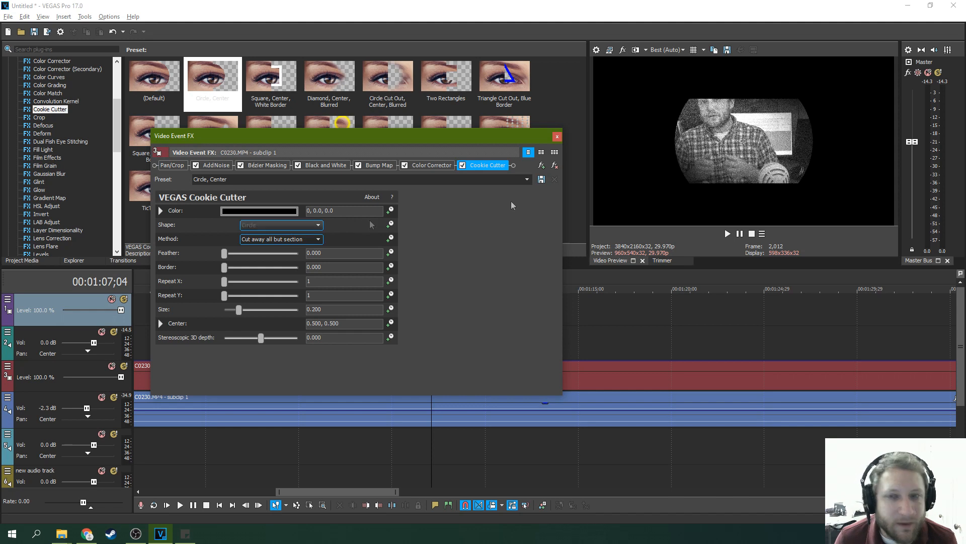
Move the Cookie Cutter circle's centre to about 0.398, 0.557 and close the effect window.
{"action": "left_click_drag", "start_coordinate": [745, 141], "coordinate": [715, 131]}
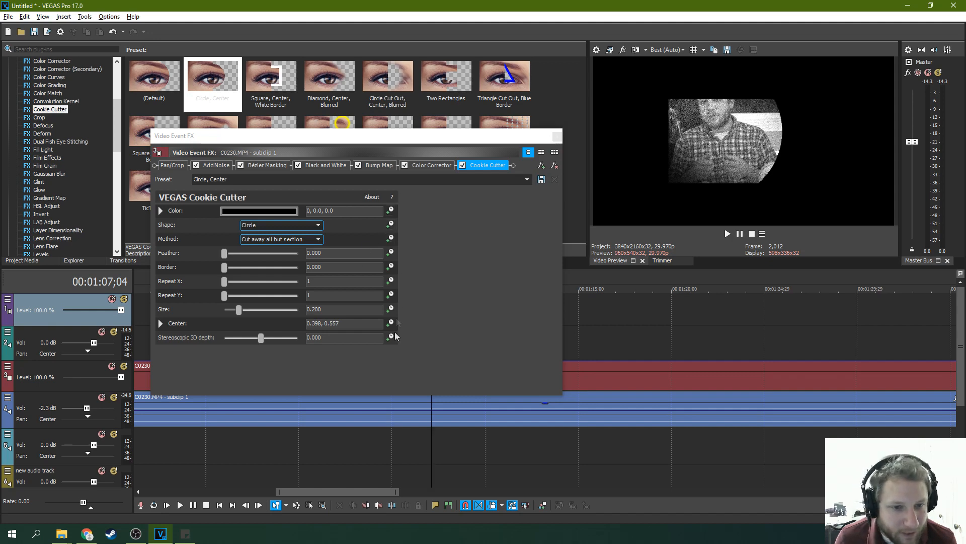
{"action": "left_click", "coordinate": [556, 137]}
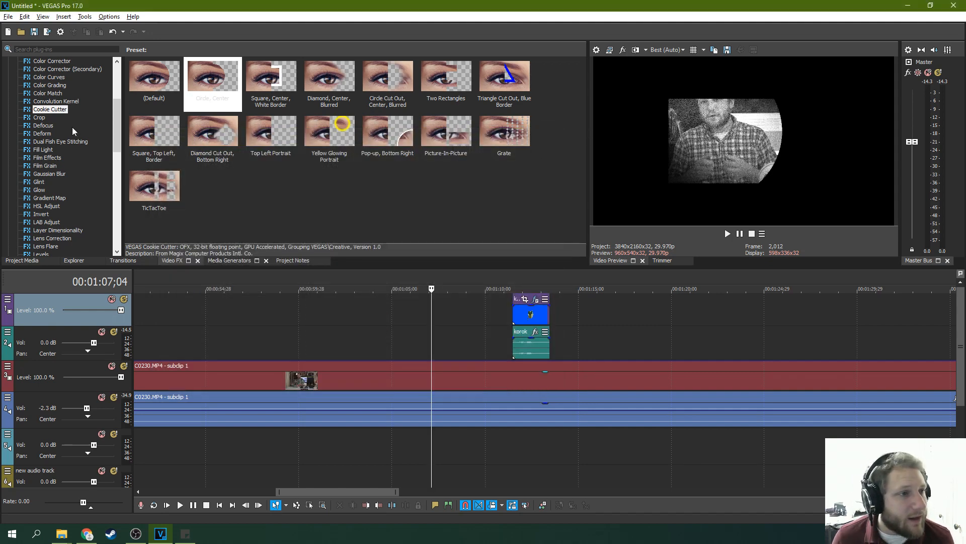
Enlarge the second C0230.MP4 clip's Pan/Crop frame around its centre to about 4,953.5 wide by 2,786.3 high.
{"action": "left_click", "coordinate": [44, 118]}
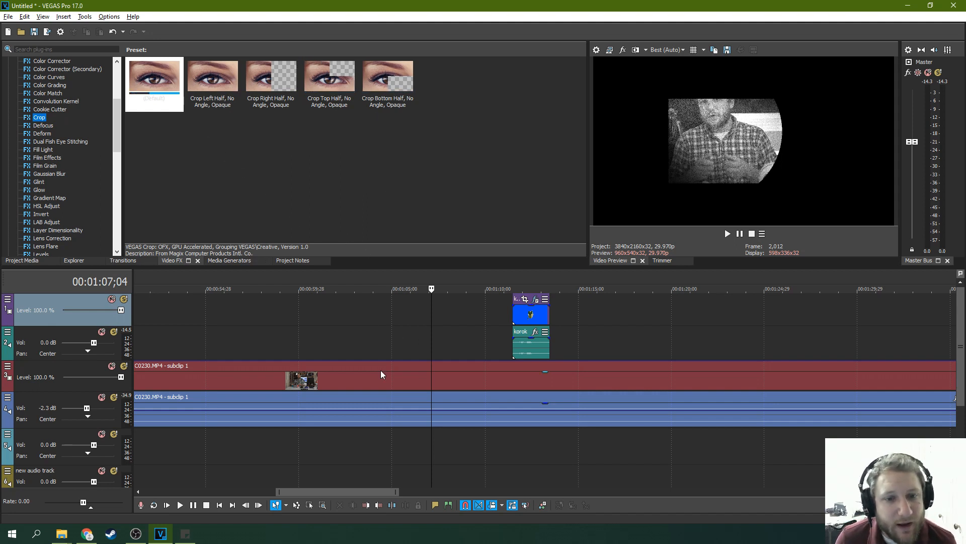
{"action": "scroll", "coordinate": [437, 364], "scroll_direction": "down", "scroll_amount": 10}
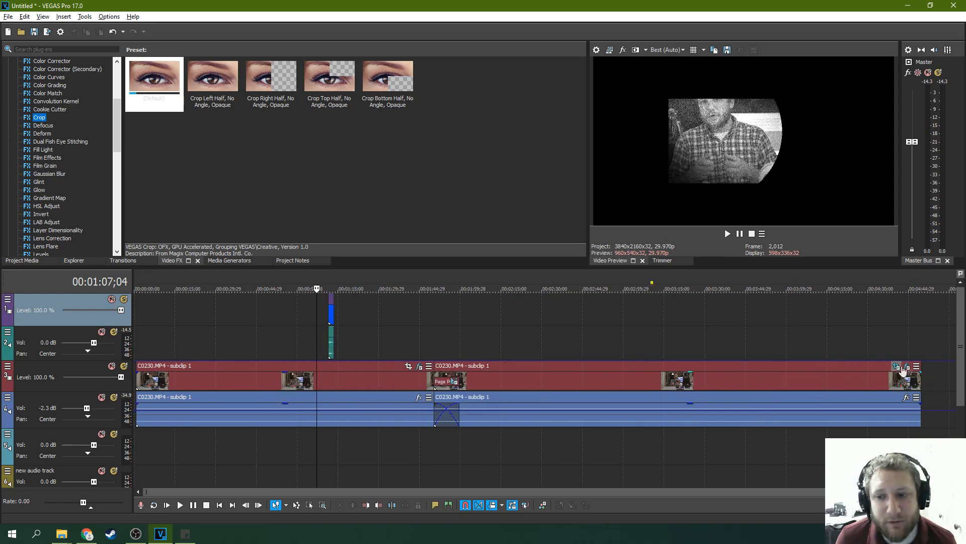
{"action": "left_click", "coordinate": [896, 367]}
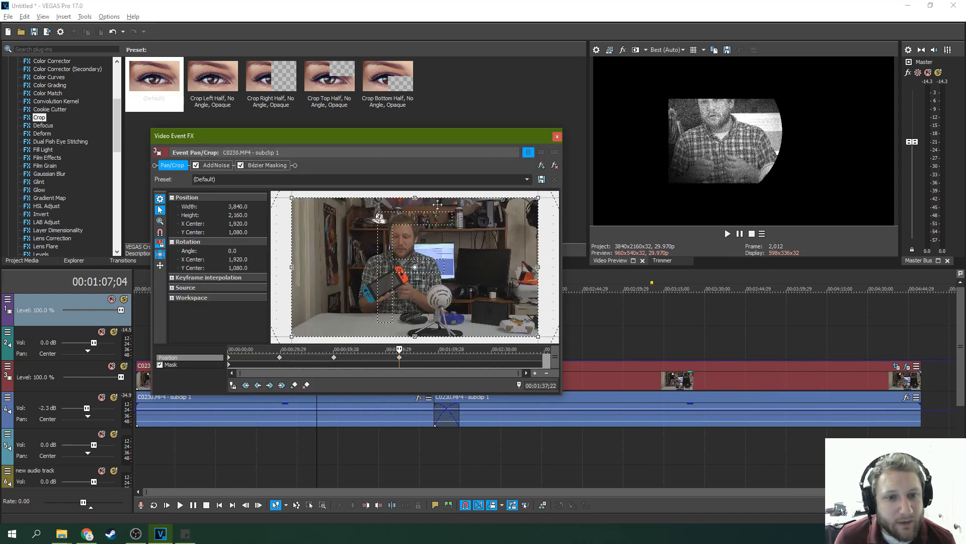
{"action": "left_click_drag", "start_coordinate": [534, 200], "coordinate": [568, 172]}
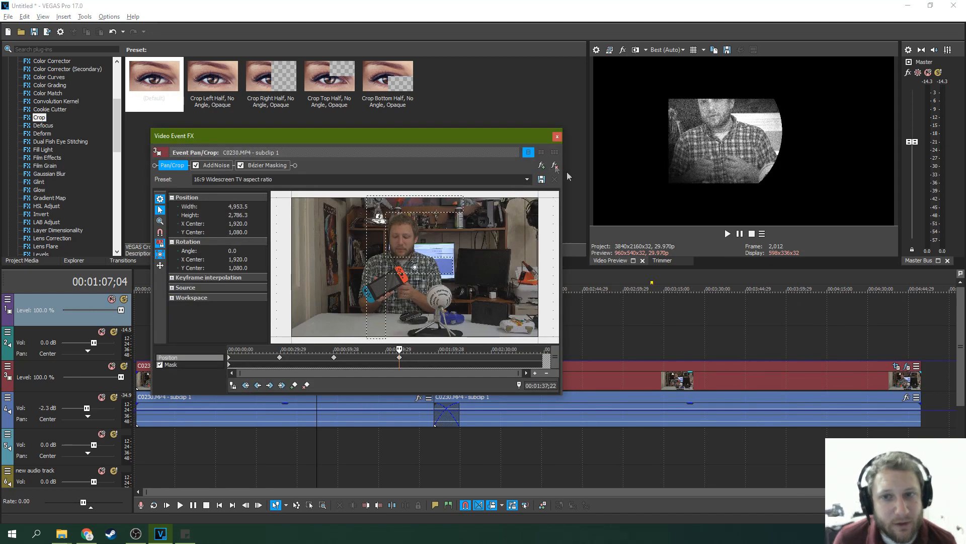
{"action": "left_click", "coordinate": [558, 137]}
Enlarge the first C0230.MP4 clip's Pan/Crop frame to about 5,959 by 3,352 and shift its centre sideways to about X 2,226.
{"action": "left_click", "coordinate": [285, 386]}
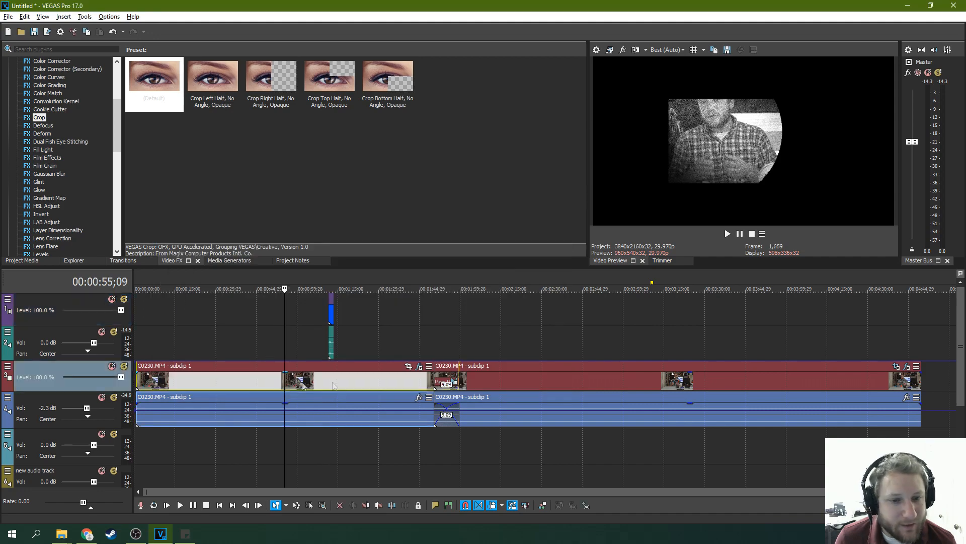
{"action": "left_click", "coordinate": [414, 366]}
{"action": "left_click_drag", "start_coordinate": [524, 204], "coordinate": [549, 230]}
{"action": "left_click_drag", "start_coordinate": [482, 246], "coordinate": [507, 249]}
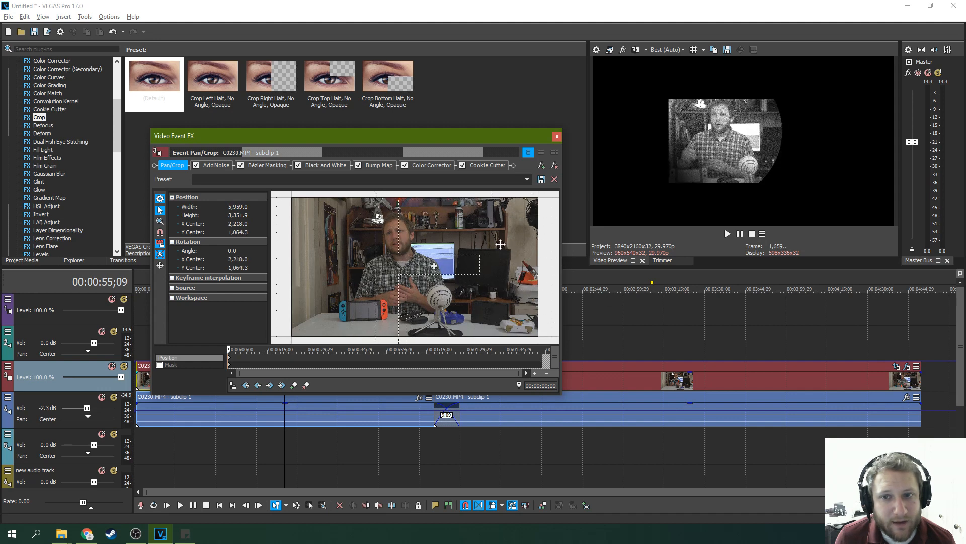
{"action": "left_click", "coordinate": [558, 137]}
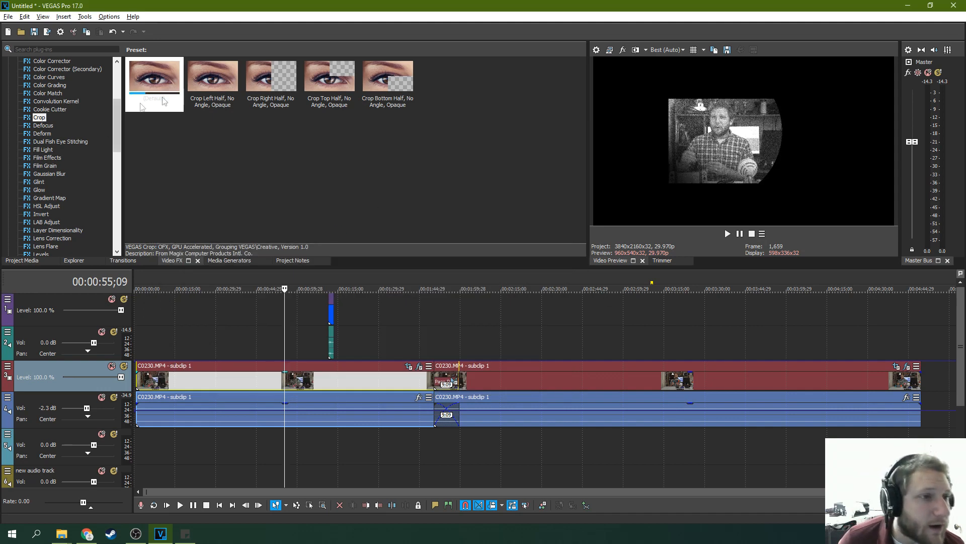
Apply the default Crop preset to the first C0230.MP4 clip and crop it to a strip of about 0.762 X by 0.166 Y.
{"action": "left_click_drag", "start_coordinate": [157, 95], "coordinate": [191, 147]}
{"action": "left_click_drag", "start_coordinate": [318, 375], "coordinate": [318, 377]}
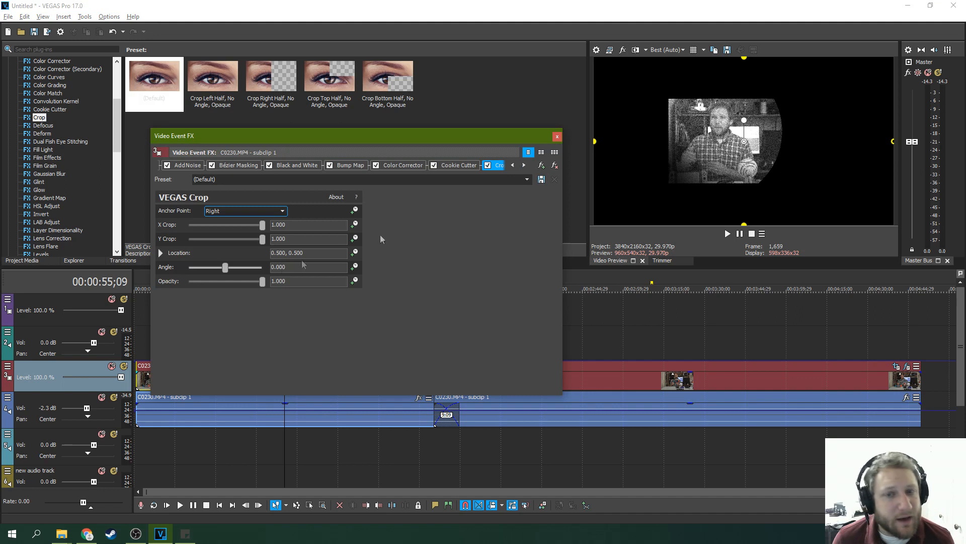
{"action": "left_click_drag", "start_coordinate": [592, 147], "coordinate": [708, 141]}
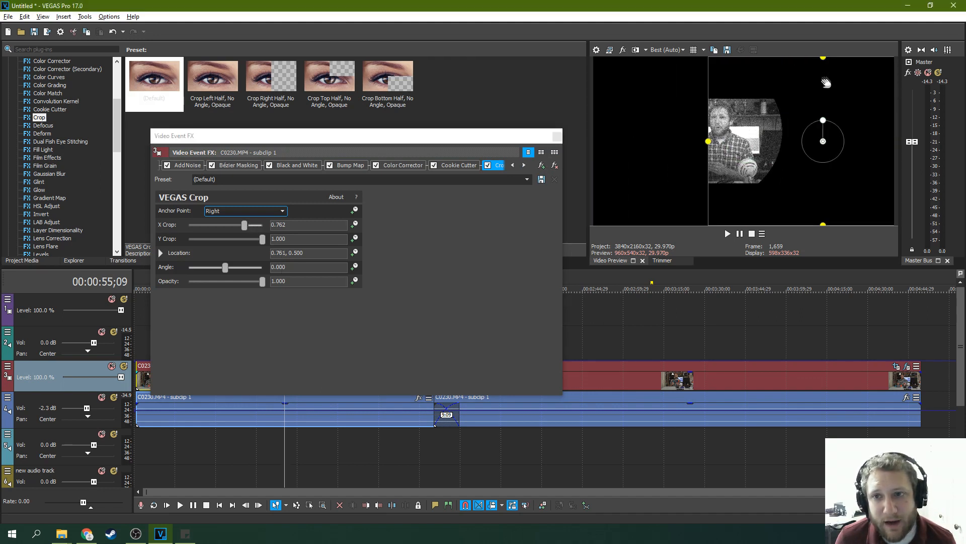
{"action": "left_click_drag", "start_coordinate": [822, 57], "coordinate": [766, 142]}
{"action": "left_click_drag", "start_coordinate": [796, 177], "coordinate": [777, 121]}
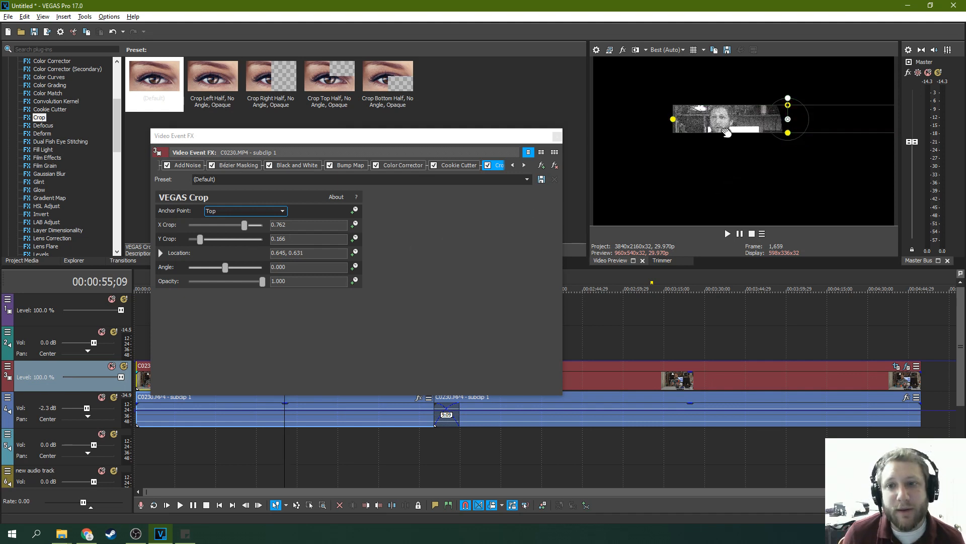
Remove every video effect from the first C0230.MP4 clip, from Crop back to Add Noise, and close the effect window.
{"action": "left_click", "coordinate": [554, 166]}
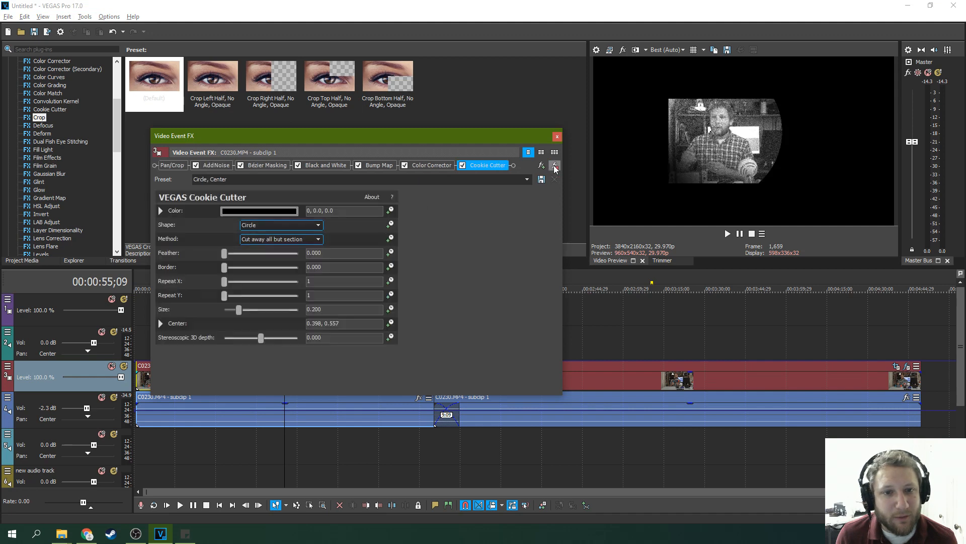
{"action": "left_click", "coordinate": [554, 166]}
{"action": "left_click", "coordinate": [554, 166]}
{"action": "left_click", "coordinate": [554, 166]}
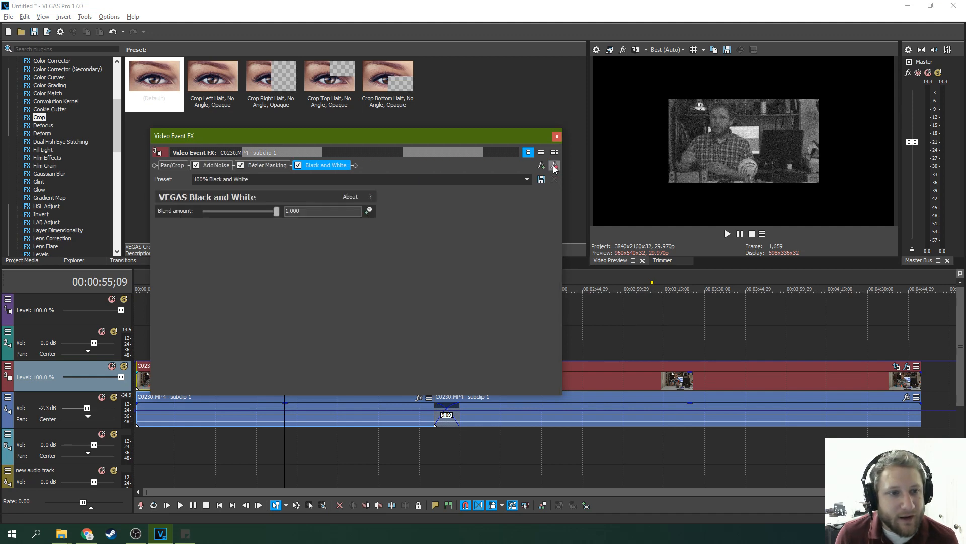
{"action": "left_click", "coordinate": [554, 166]}
{"action": "left_click", "coordinate": [554, 166]}
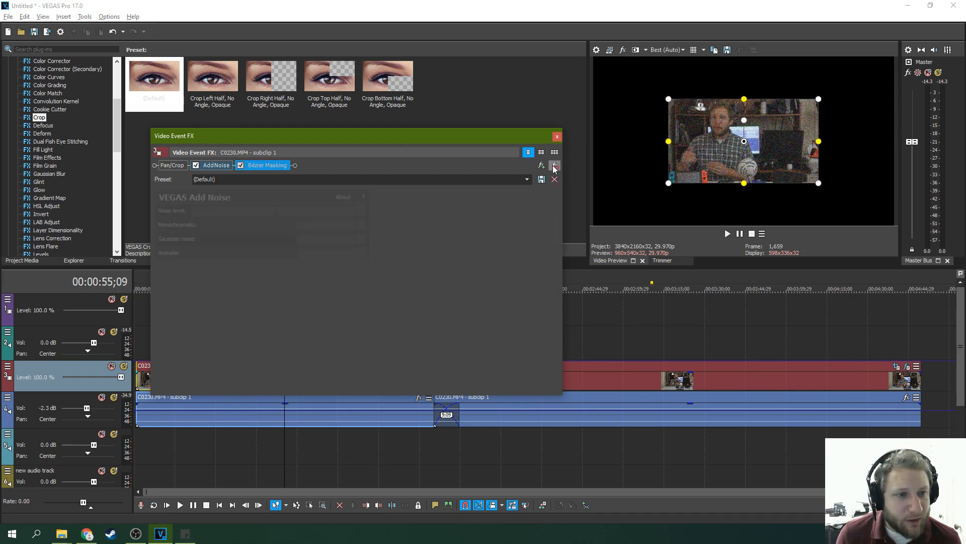
{"action": "left_click", "coordinate": [554, 165]}
{"action": "left_click", "coordinate": [554, 166]}
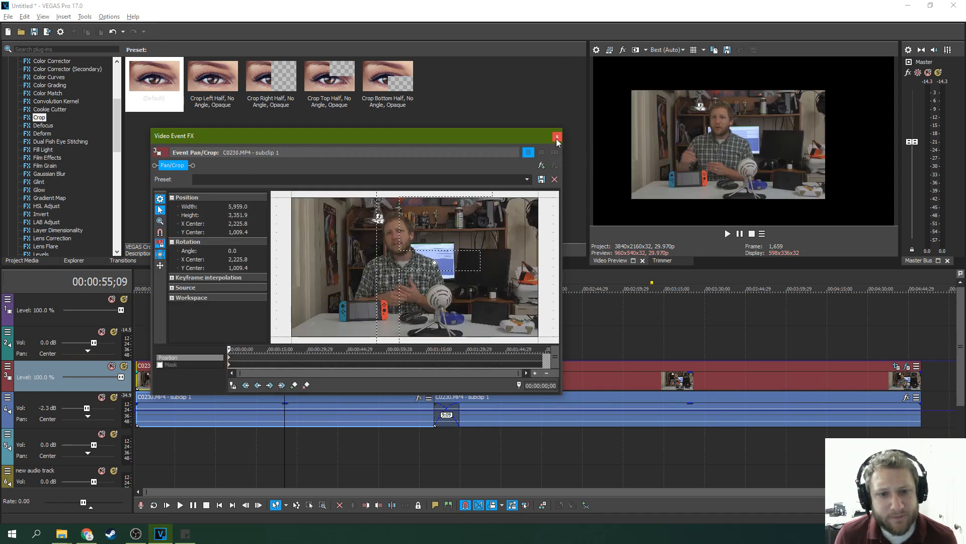
{"action": "left_click", "coordinate": [557, 137]}
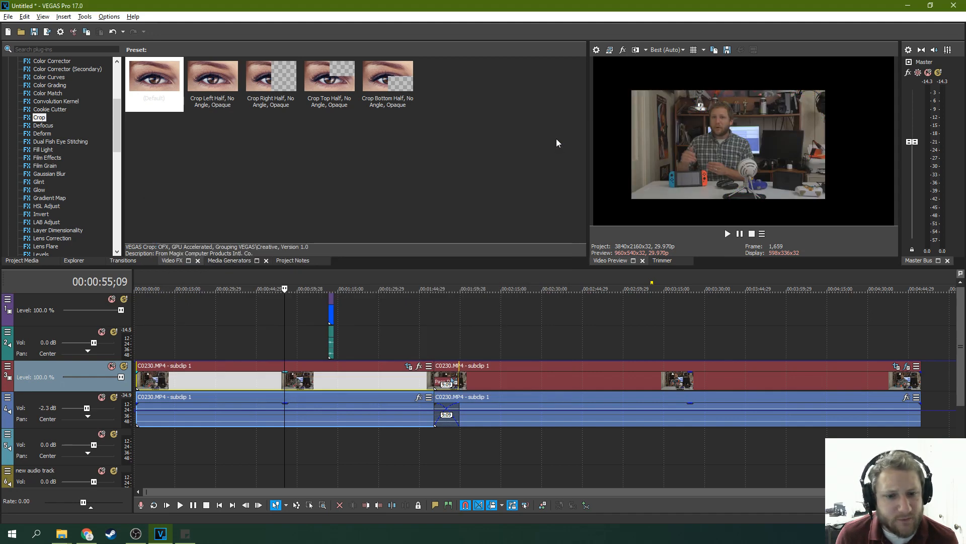
Shrink the first C0230.MP4 clip's Pan/Crop frame to about 3,483 by 1,959, and place the playhead at about 00:01:04;26.
{"action": "left_click", "coordinate": [214, 349]}
{"action": "scroll", "coordinate": [307, 359], "scroll_direction": "up", "scroll_amount": 3}
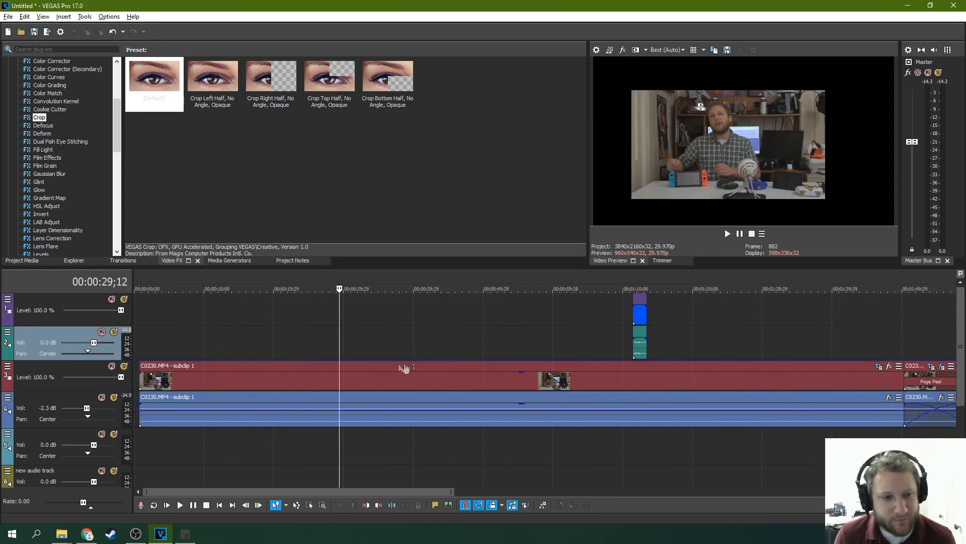
{"action": "scroll", "coordinate": [418, 369], "scroll_direction": "down", "scroll_amount": 1}
{"action": "scroll", "coordinate": [626, 375], "scroll_direction": "down", "scroll_amount": 1}
{"action": "left_click", "coordinate": [494, 367]}
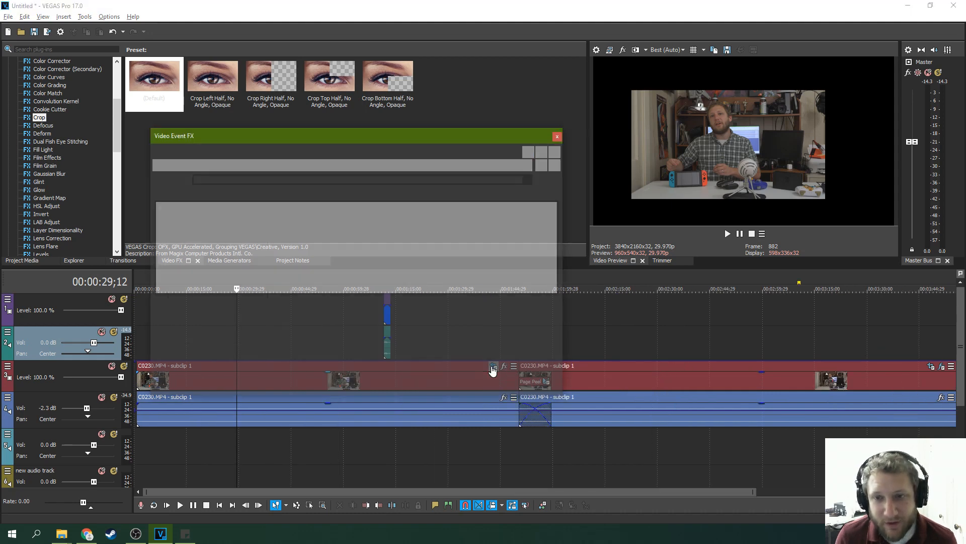
{"action": "scroll", "coordinate": [447, 255], "scroll_direction": "down", "scroll_amount": 5}
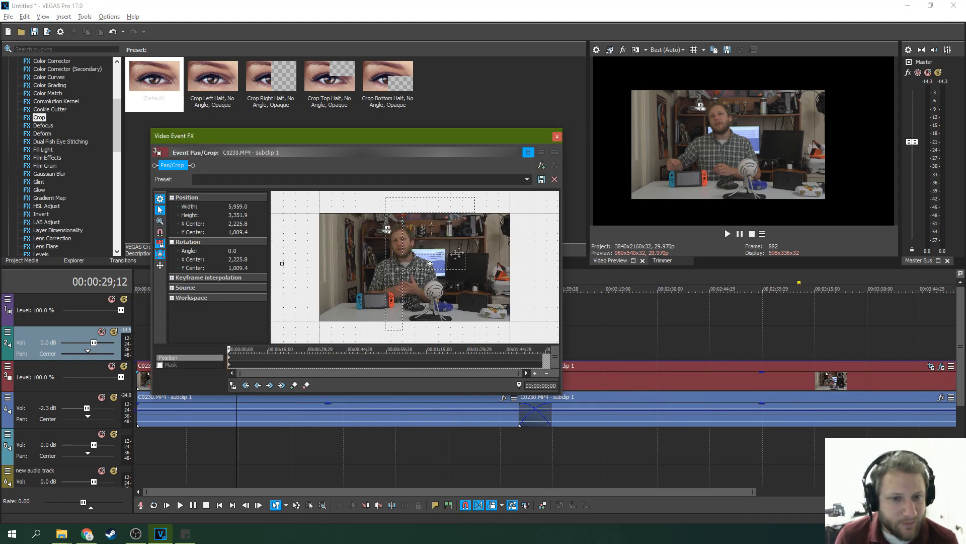
{"action": "left_click_drag", "start_coordinate": [518, 207], "coordinate": [467, 243]}
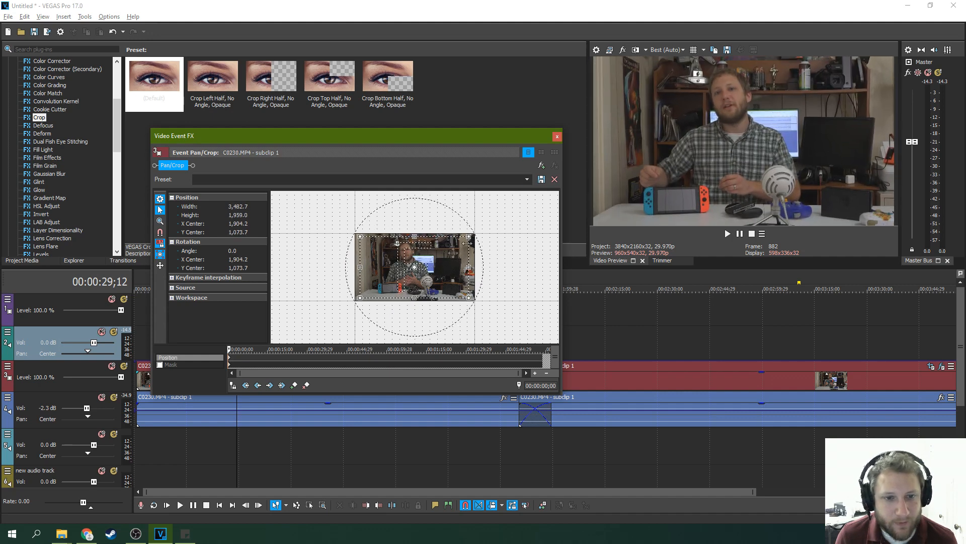
{"action": "left_click", "coordinate": [557, 136]}
{"action": "left_click", "coordinate": [360, 334]}
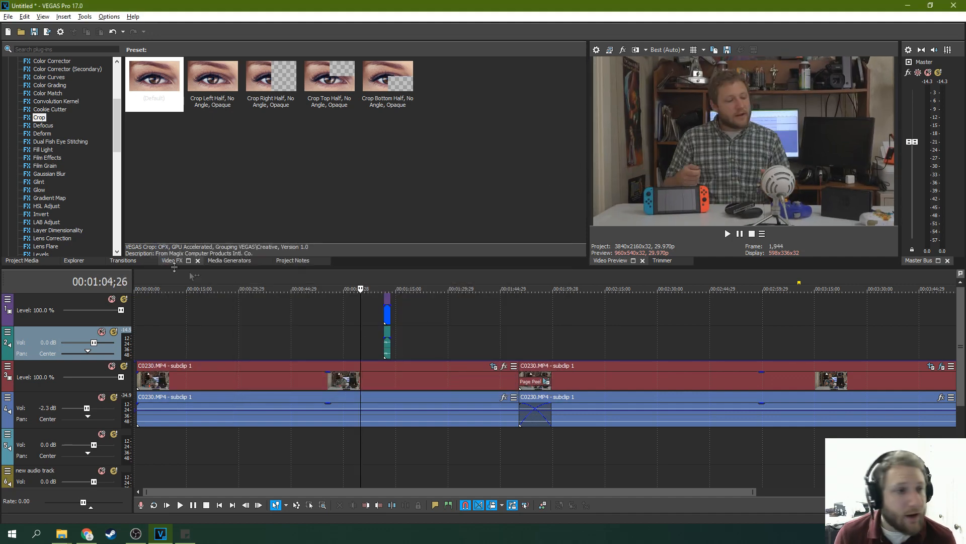
Browse the presets of the Defocus, Deform, Dual Fish Eye Stitching, Film Effects, Gaussian Blur and Gradient Map effects.
{"action": "left_click", "coordinate": [45, 127]}
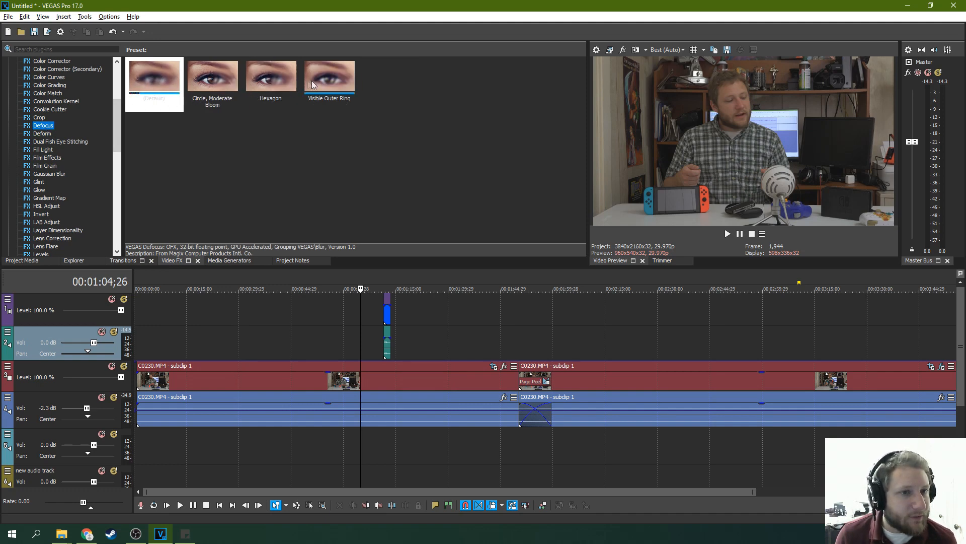
{"action": "left_click", "coordinate": [42, 133]}
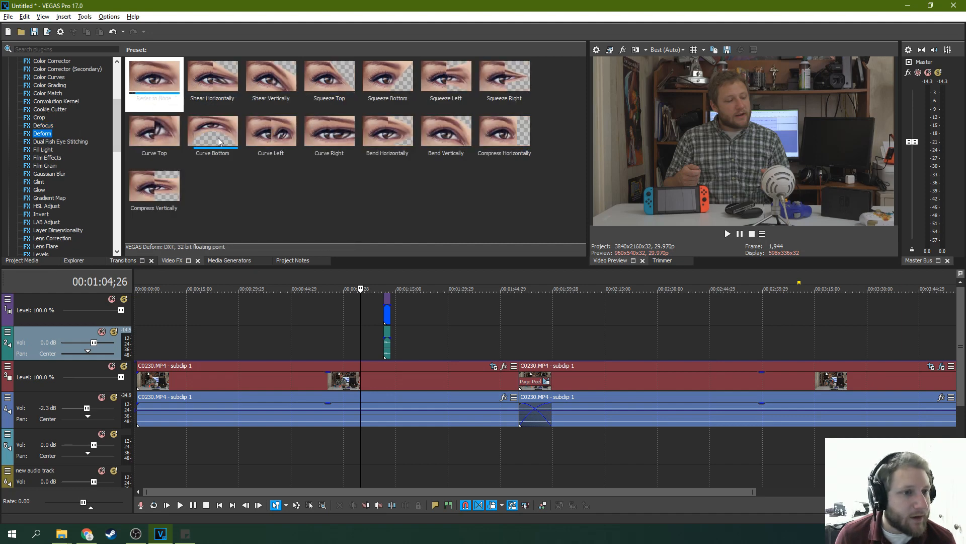
{"action": "left_click", "coordinate": [60, 142]}
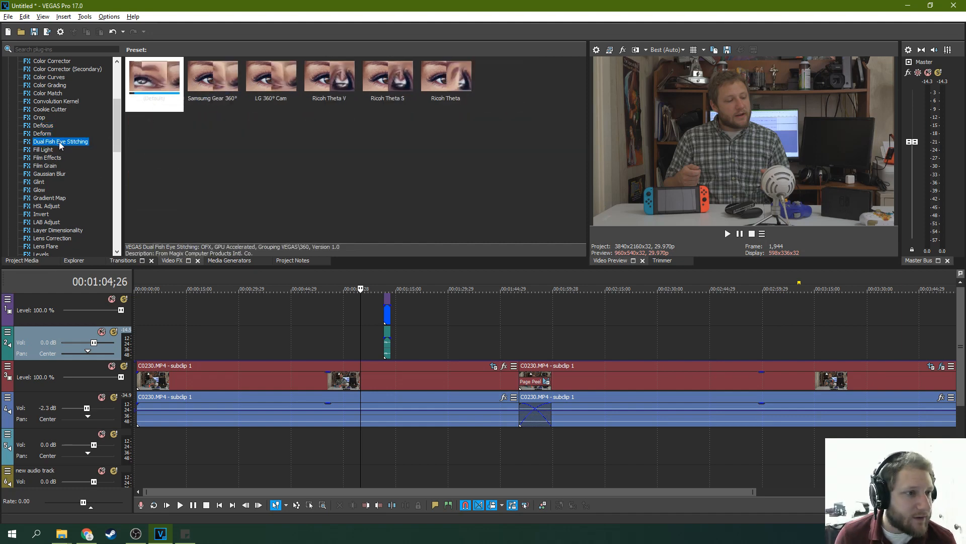
{"action": "left_click", "coordinate": [47, 157]}
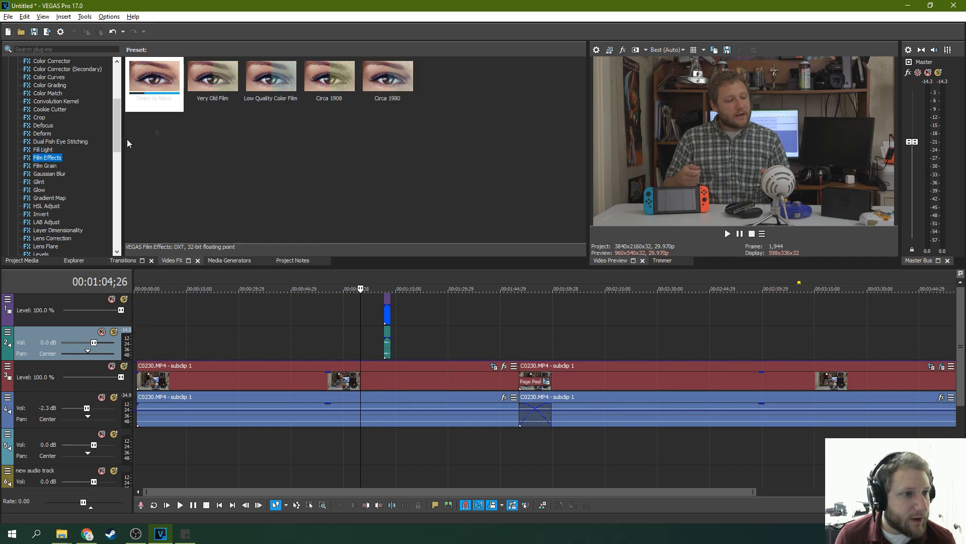
{"action": "left_click", "coordinate": [44, 166]}
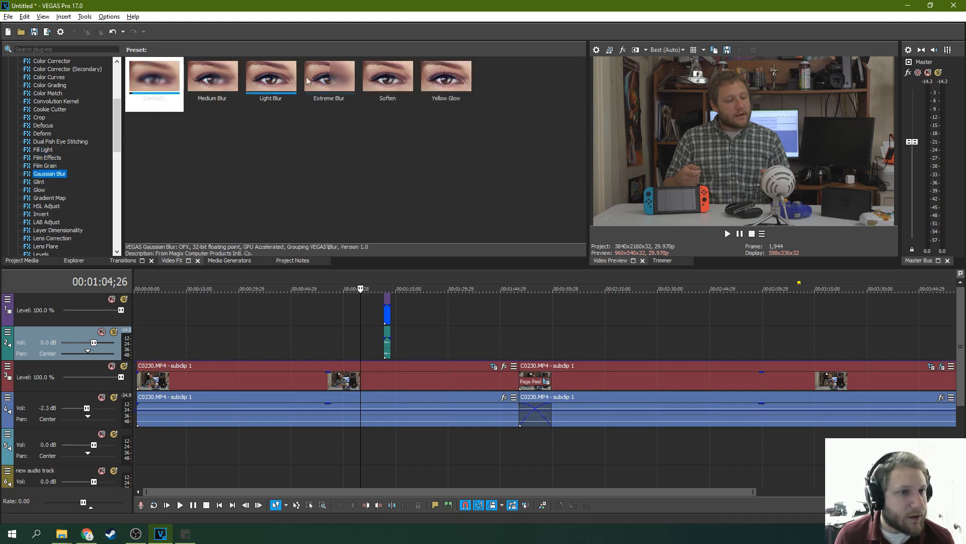
{"action": "left_click", "coordinate": [48, 198]}
Browse the presets of the HSL Adjust, Invert, LAB Adjust, Layer Dimensionality, Lens Correction and Lens Flare effects.
{"action": "scroll", "coordinate": [85, 186], "scroll_direction": "down", "scroll_amount": 1}
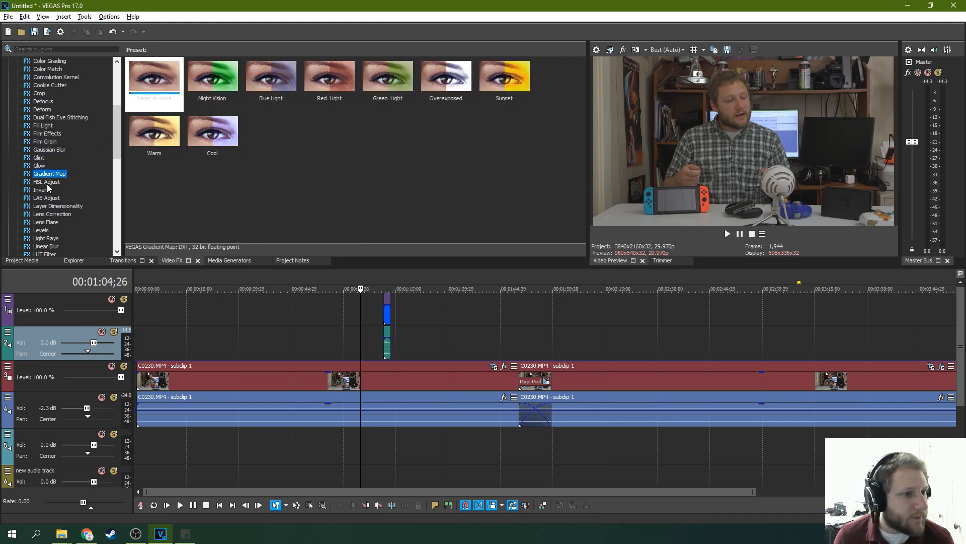
{"action": "left_click", "coordinate": [46, 182]}
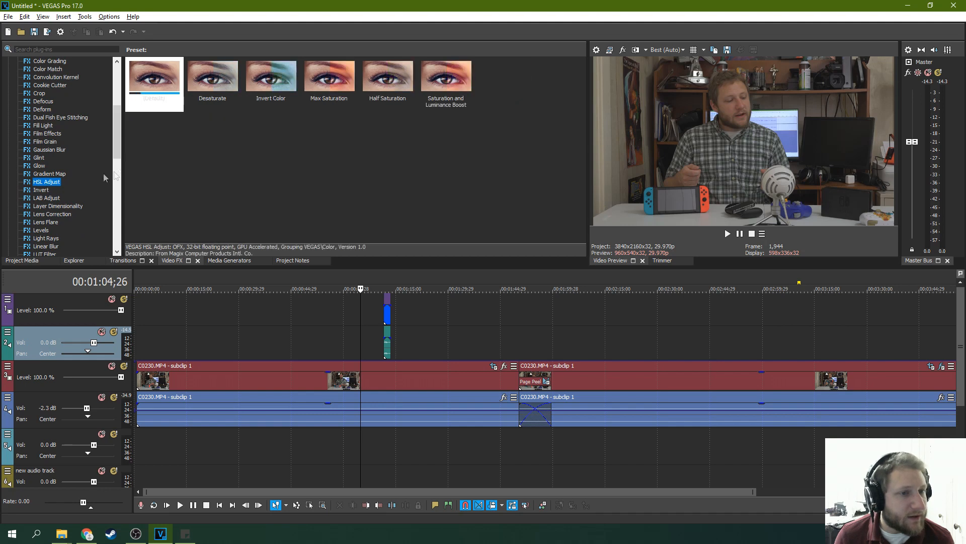
{"action": "left_click", "coordinate": [41, 190]}
{"action": "left_click", "coordinate": [46, 199]}
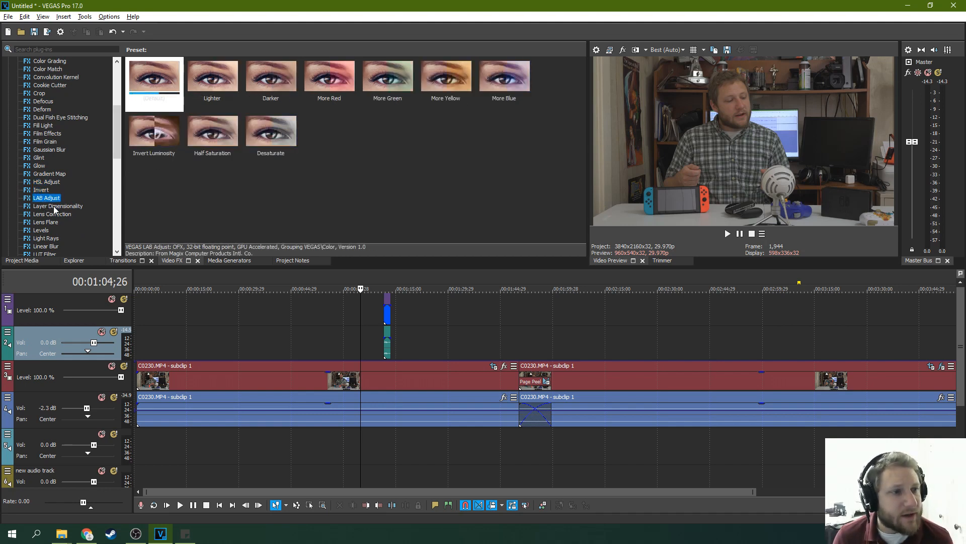
{"action": "left_click", "coordinate": [54, 206]}
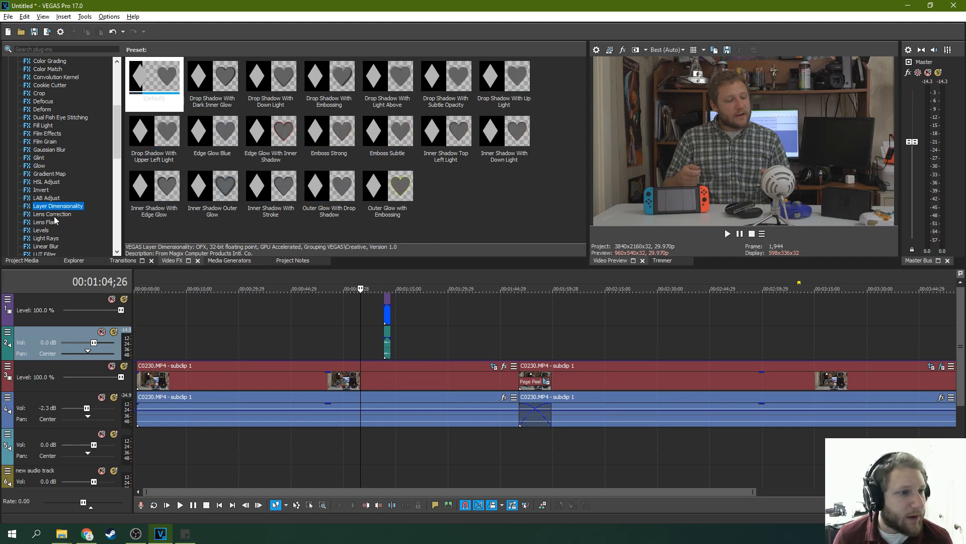
{"action": "left_click", "coordinate": [70, 213]}
{"action": "left_click_drag", "start_coordinate": [118, 130], "coordinate": [117, 153]}
{"action": "left_click", "coordinate": [54, 157]}
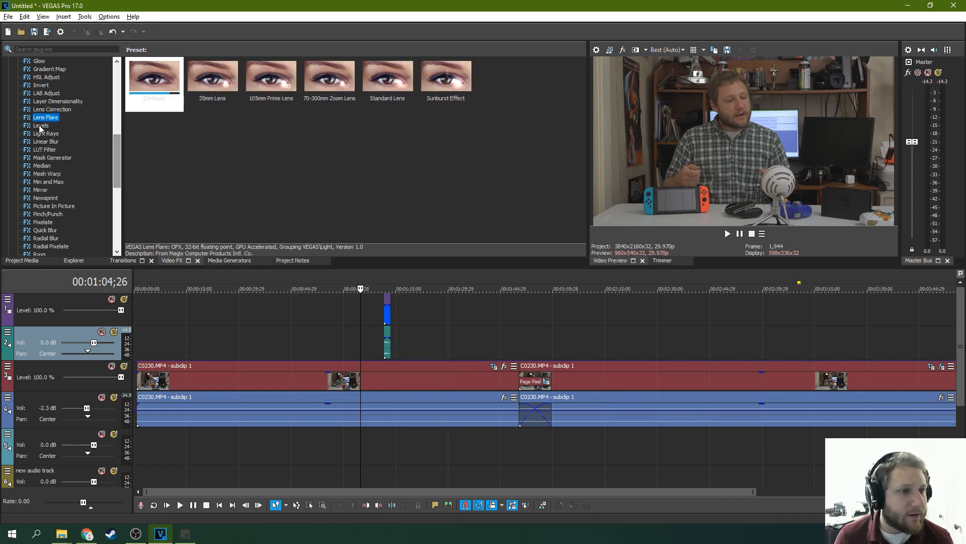
Apply the default Levels preset to the first C0230.MP4 clip, with input start about 0.061 and input end about 0.769.
{"action": "left_click", "coordinate": [50, 126]}
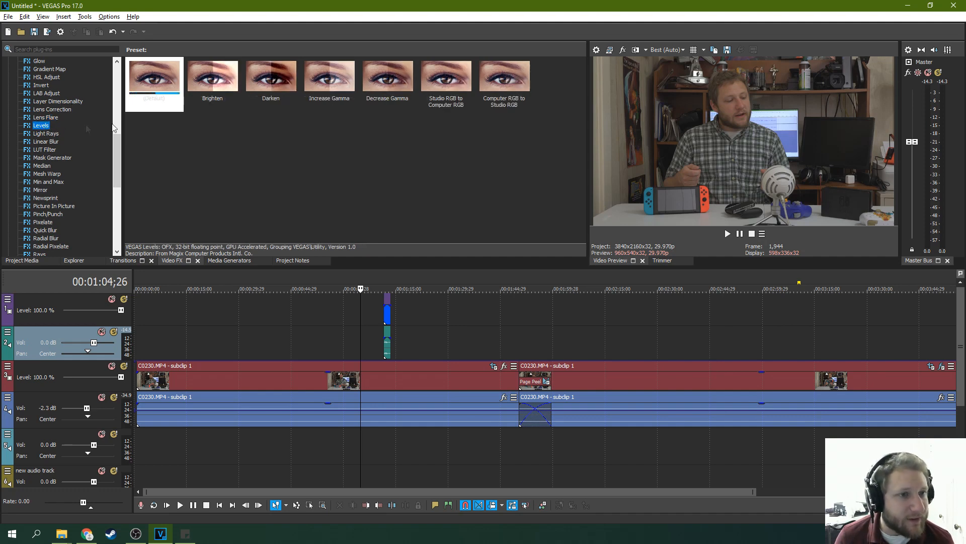
{"action": "left_click_drag", "start_coordinate": [164, 79], "coordinate": [232, 232]}
{"action": "left_click_drag", "start_coordinate": [332, 375], "coordinate": [332, 375]}
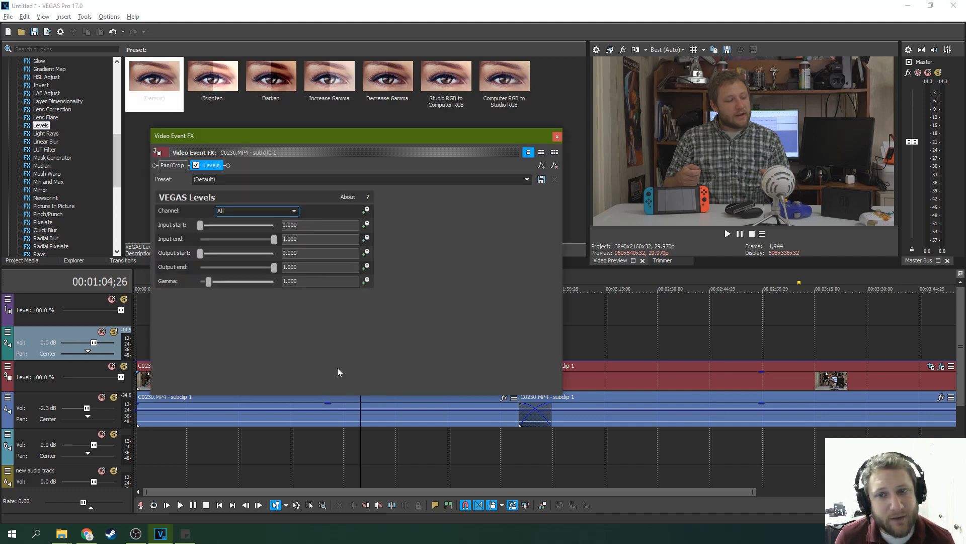
{"action": "left_click_drag", "start_coordinate": [199, 226], "coordinate": [257, 241]}
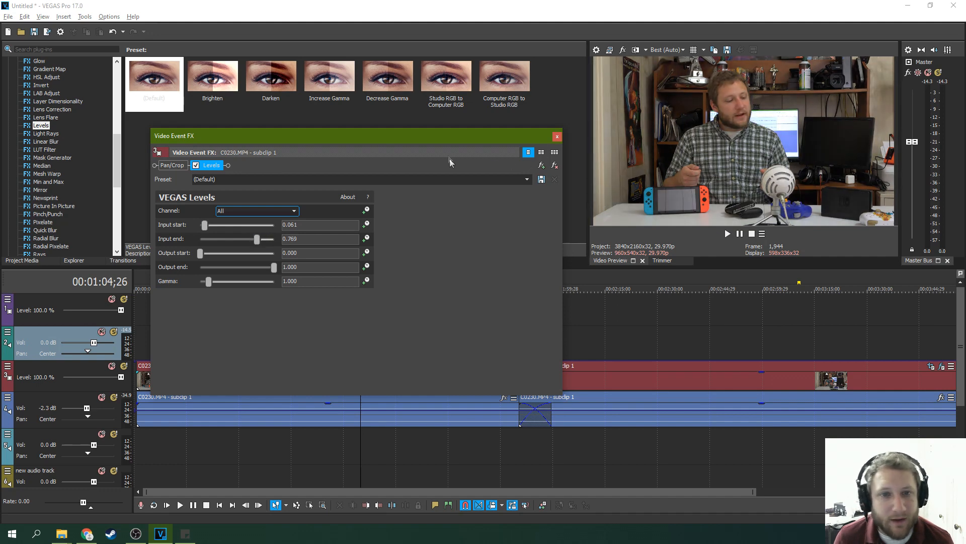
Toggle the Levels effect off and on twice to compare the clip before and after, and close its effect settings.
{"action": "left_click", "coordinate": [194, 167]}
{"action": "left_click", "coordinate": [194, 167]}
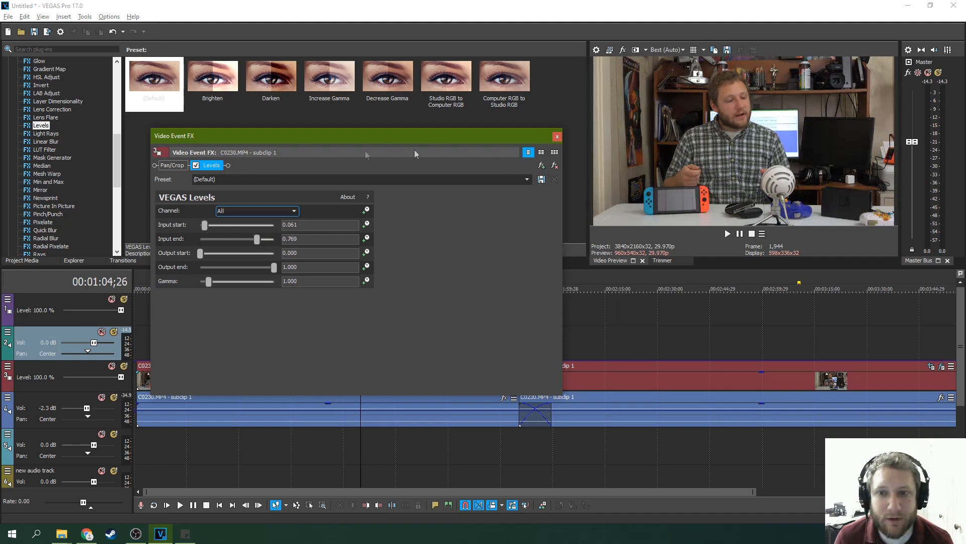
{"action": "left_click", "coordinate": [196, 166]}
{"action": "left_click", "coordinate": [196, 166]}
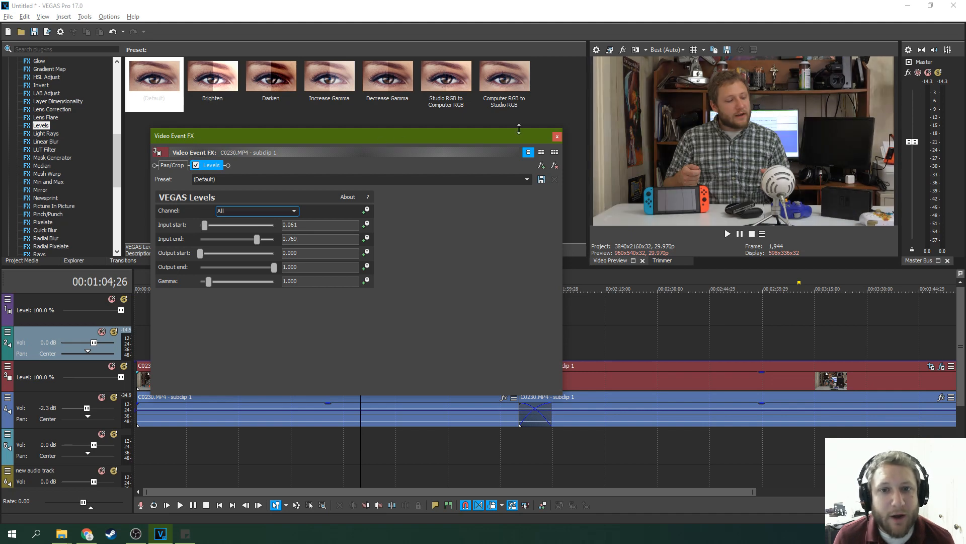
{"action": "left_click", "coordinate": [558, 136]}
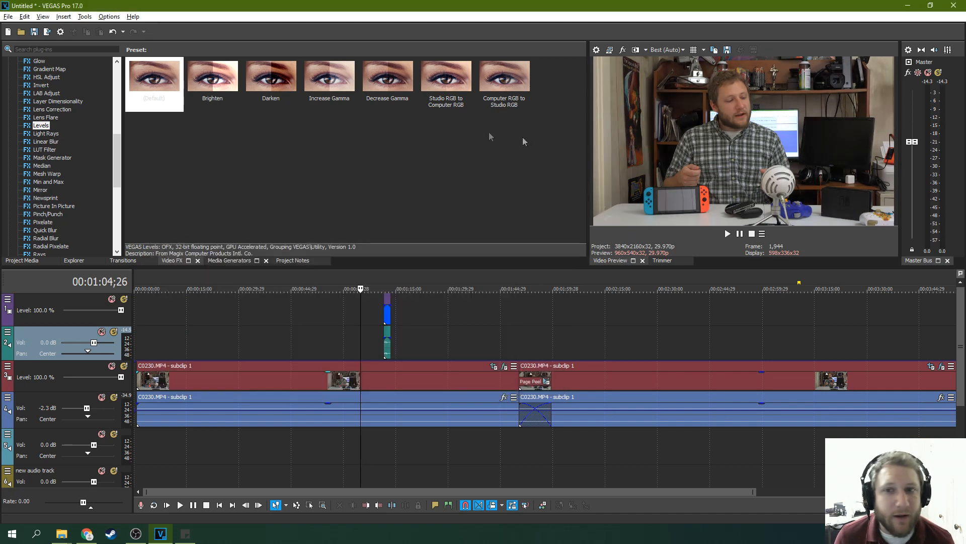
Browse the presets of the Light Rays, Linear Blur, LUT Filter, Mask Generator, Median, Mesh Warp, and Min and Max effects.
{"action": "left_click", "coordinate": [41, 134]}
{"action": "left_click", "coordinate": [45, 142]}
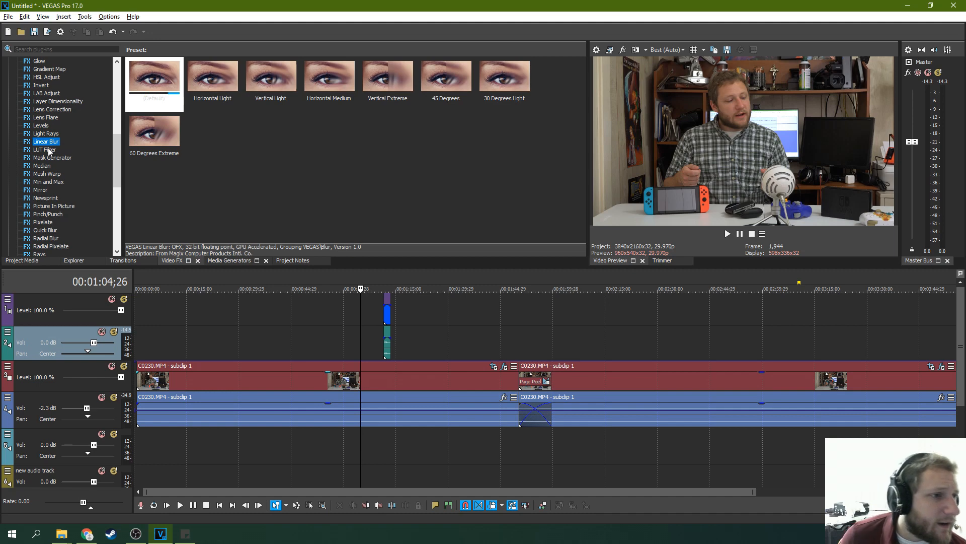
{"action": "left_click", "coordinate": [45, 150]}
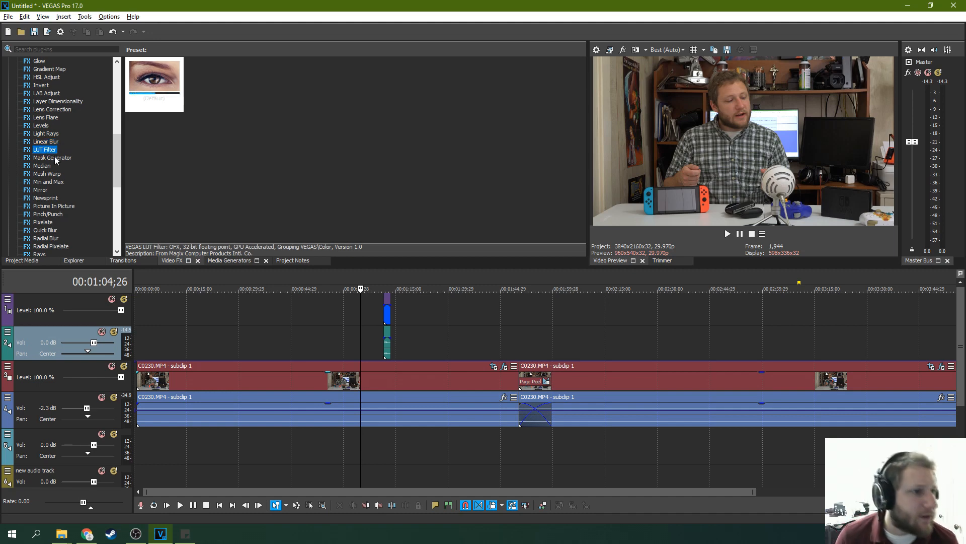
{"action": "left_click", "coordinate": [53, 158]}
{"action": "left_click", "coordinate": [42, 166]}
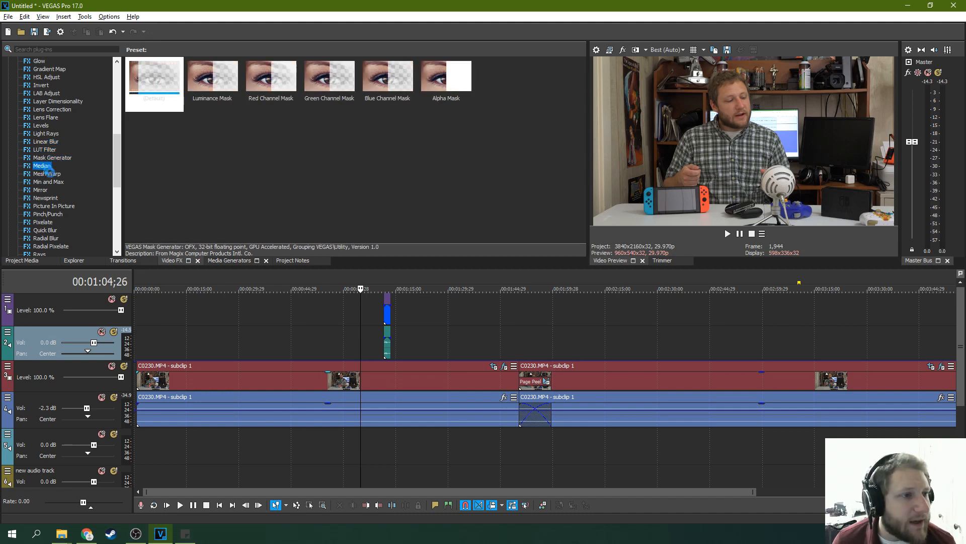
{"action": "left_click", "coordinate": [55, 175]}
{"action": "left_click_drag", "start_coordinate": [117, 148], "coordinate": [115, 158]}
{"action": "left_click", "coordinate": [51, 134]}
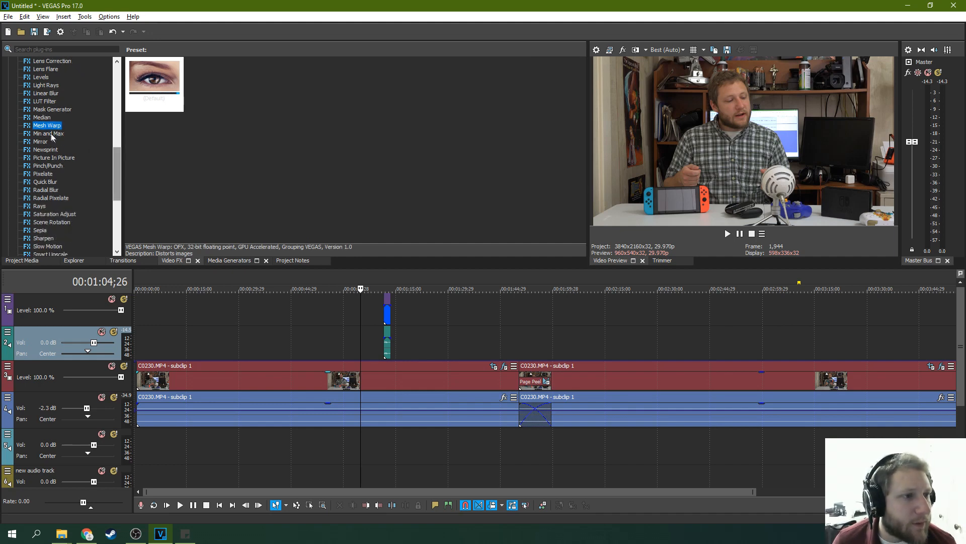
Browse the presets of the Mirror, Newsprint, Picture In Picture and Pinch/Punch effects.
{"action": "left_click_drag", "start_coordinate": [115, 164], "coordinate": [116, 168]}
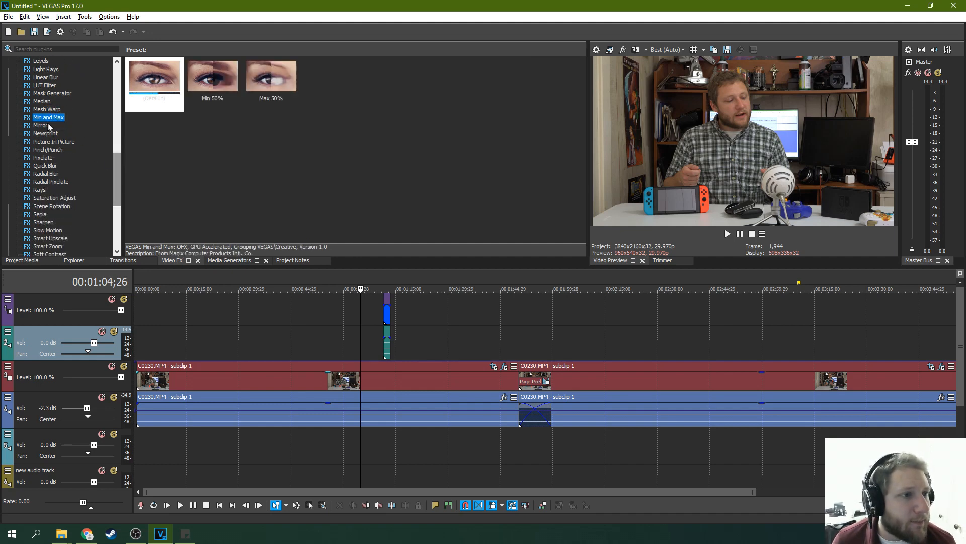
{"action": "left_click", "coordinate": [54, 126]}
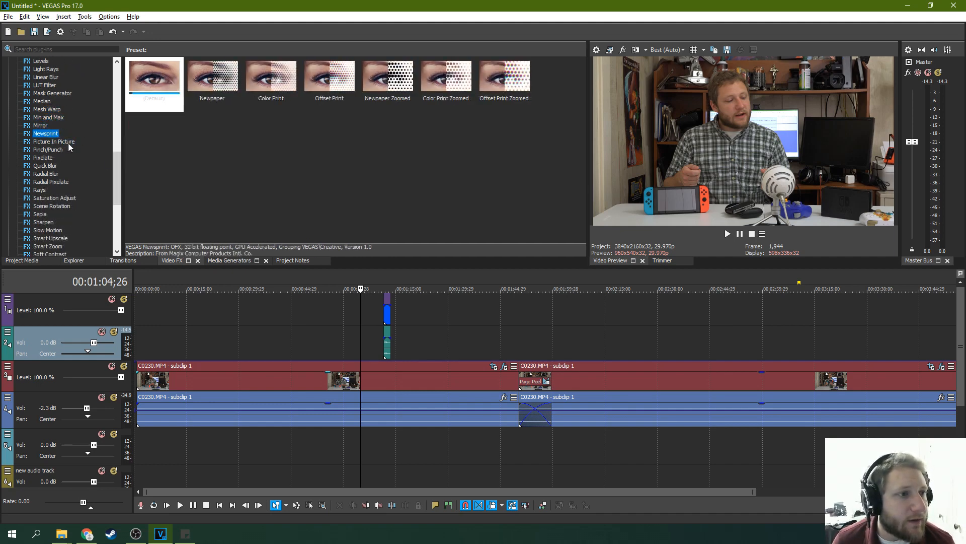
{"action": "left_click", "coordinate": [65, 142]}
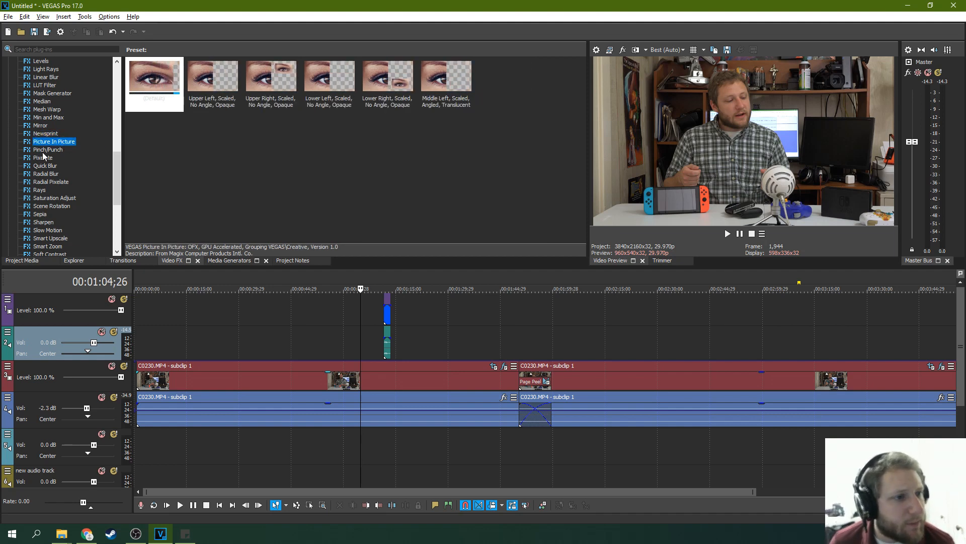
{"action": "left_click", "coordinate": [44, 152]}
Browse the presets of the Pixelate, Quick Blur, Radial Blur, Radial Pixelate, Saturation Adjust and Scene Rotation effects.
{"action": "left_click_drag", "start_coordinate": [114, 163], "coordinate": [117, 168]}
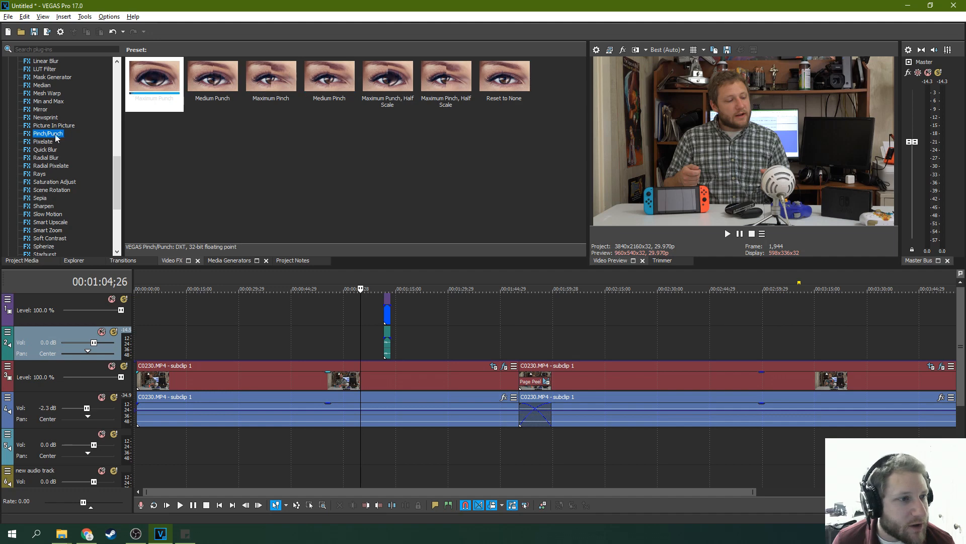
{"action": "left_click", "coordinate": [43, 144]}
{"action": "left_click", "coordinate": [45, 150]}
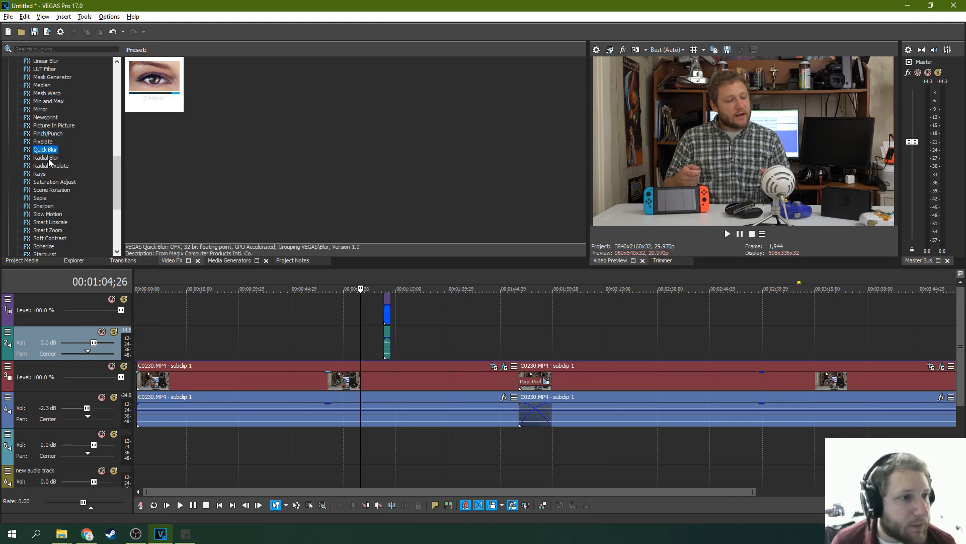
{"action": "left_click", "coordinate": [48, 158]}
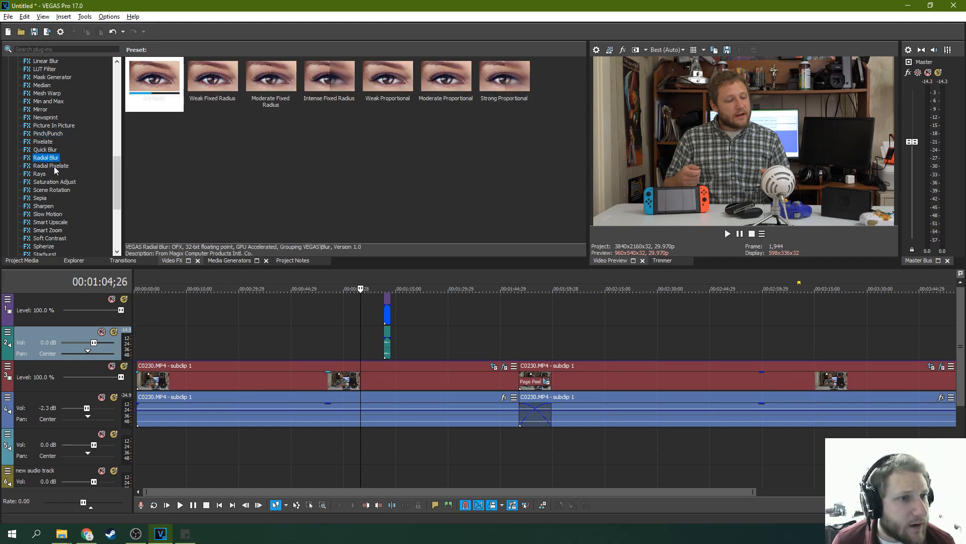
{"action": "left_click", "coordinate": [54, 167]}
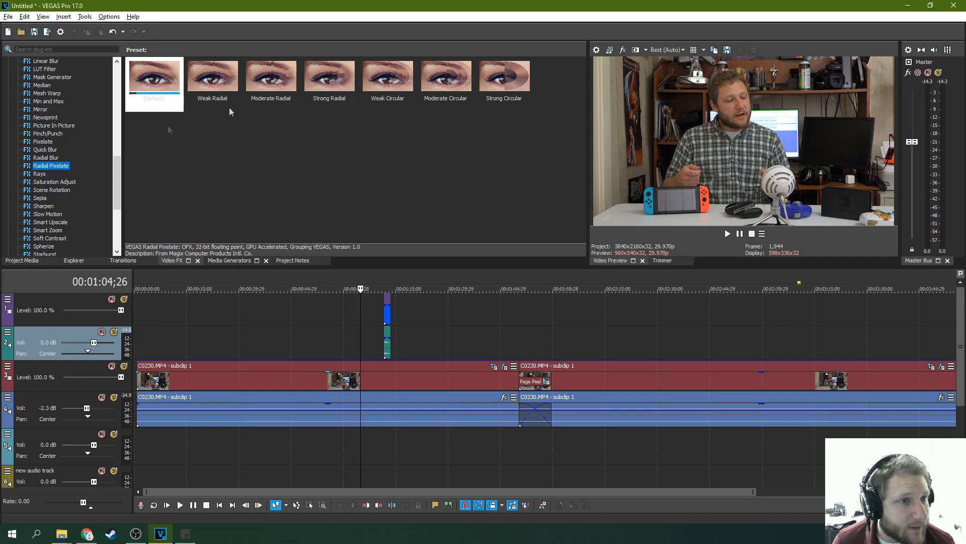
{"action": "left_click", "coordinate": [45, 142]}
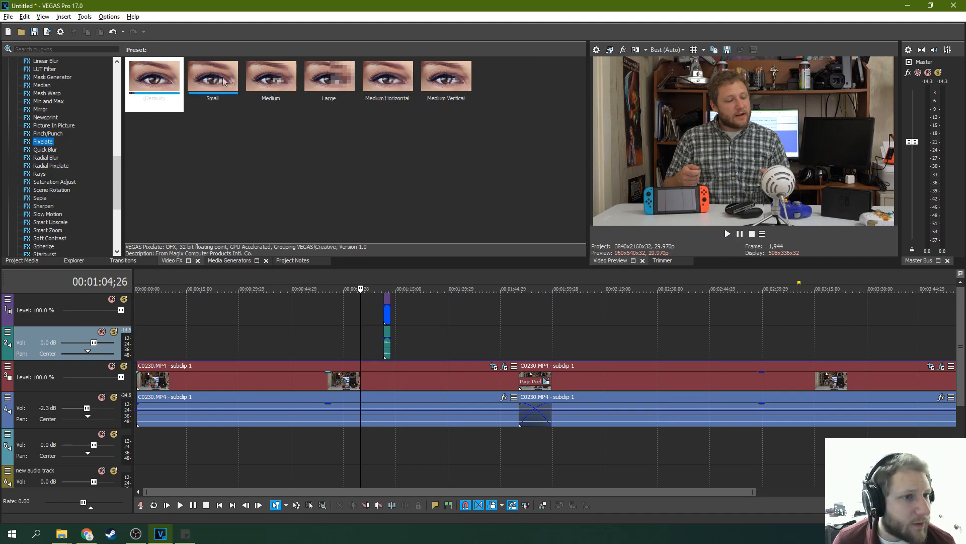
{"action": "left_click", "coordinate": [49, 183]}
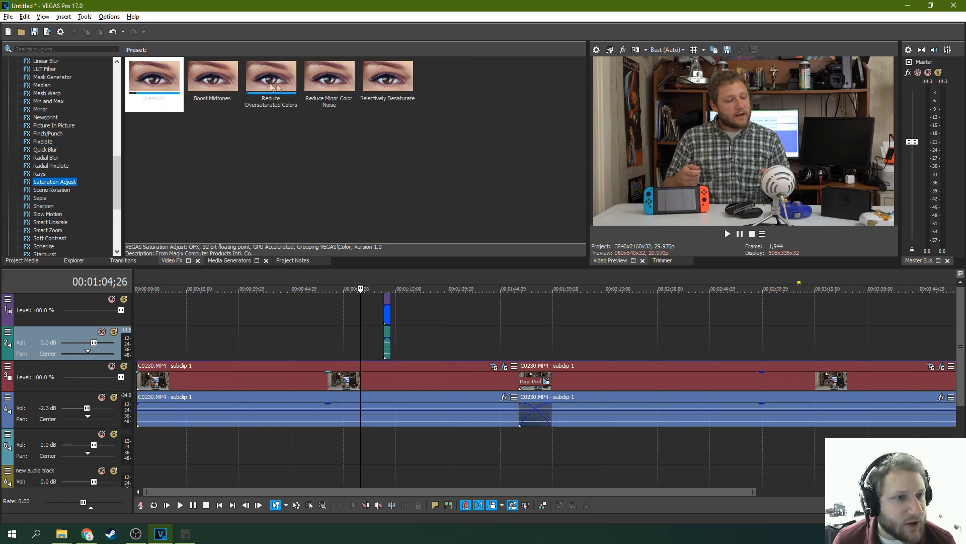
{"action": "left_click", "coordinate": [51, 191]}
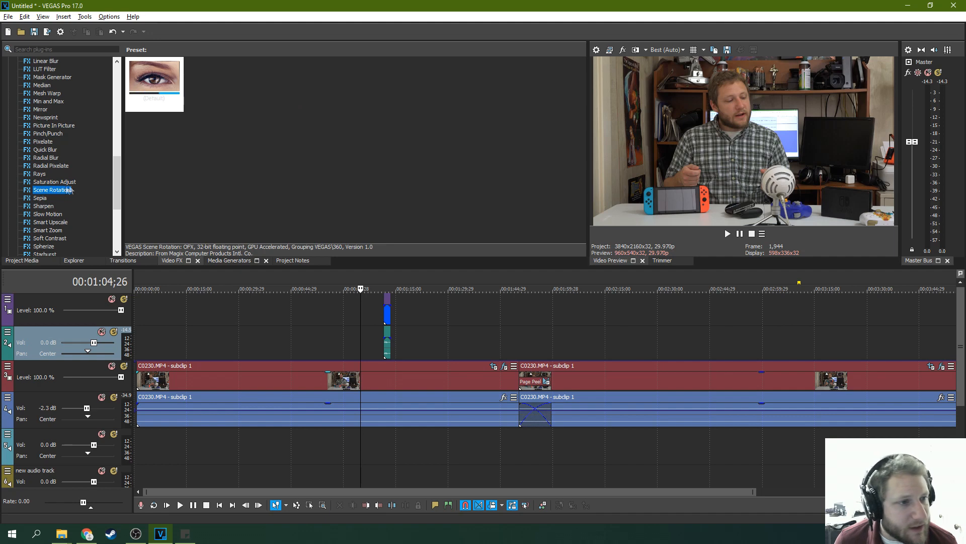
Apply the Sepia effect's Old Photographs preset to the first C0230.MP4 clip and close its effect settings.
{"action": "left_click", "coordinate": [49, 198]}
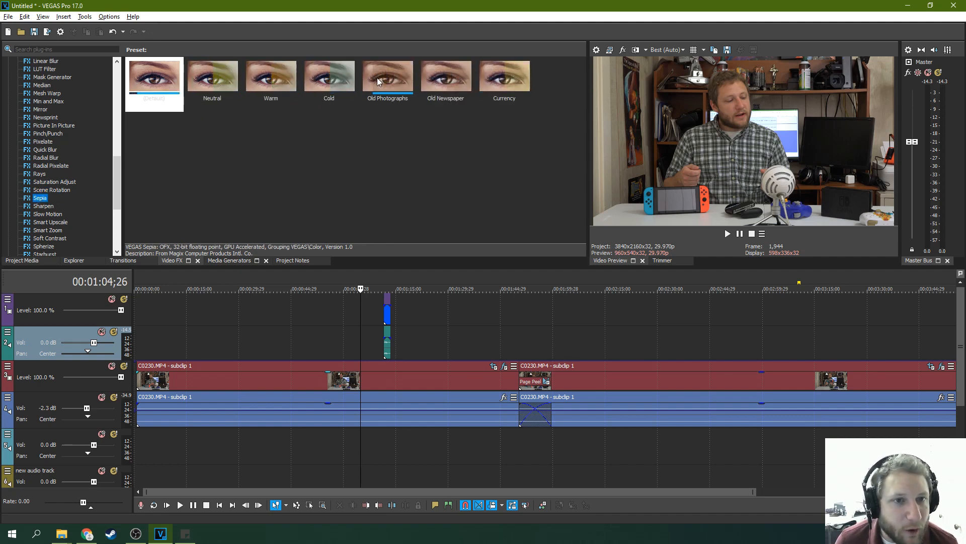
{"action": "left_click_drag", "start_coordinate": [378, 82], "coordinate": [393, 384]}
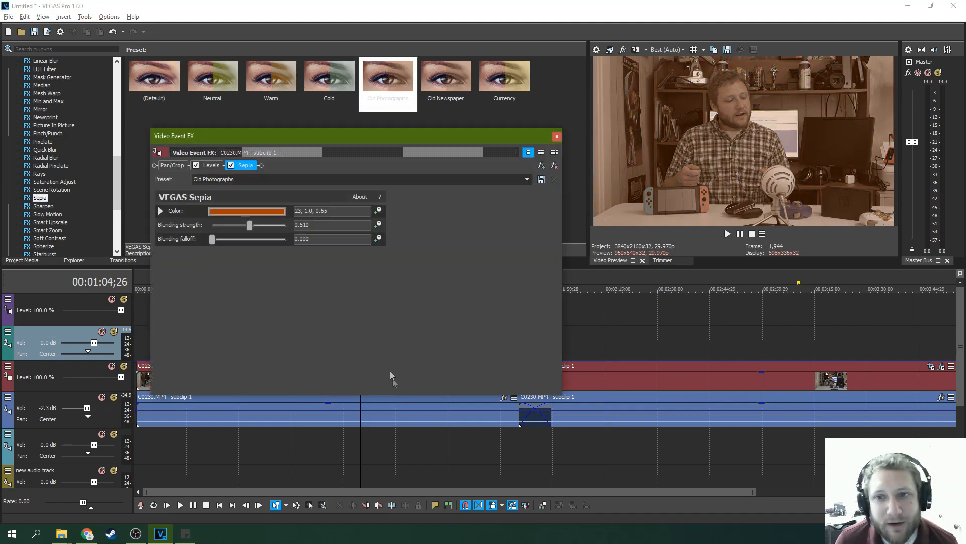
{"action": "left_click", "coordinate": [557, 136]}
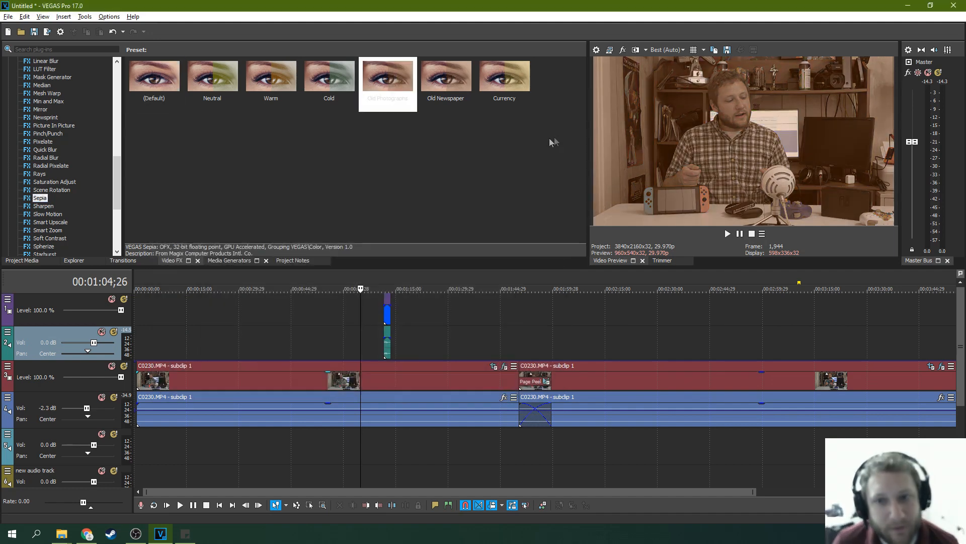
View the Sharpen presets and apply the default Slow Motion preset to the first C0230.MP4 clip.
{"action": "left_click", "coordinate": [44, 207]}
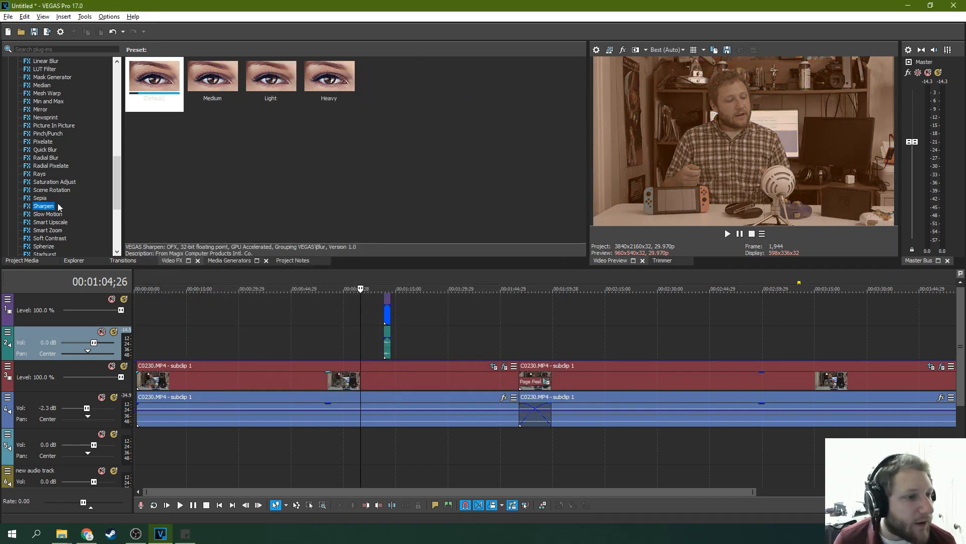
{"action": "left_click", "coordinate": [48, 215]}
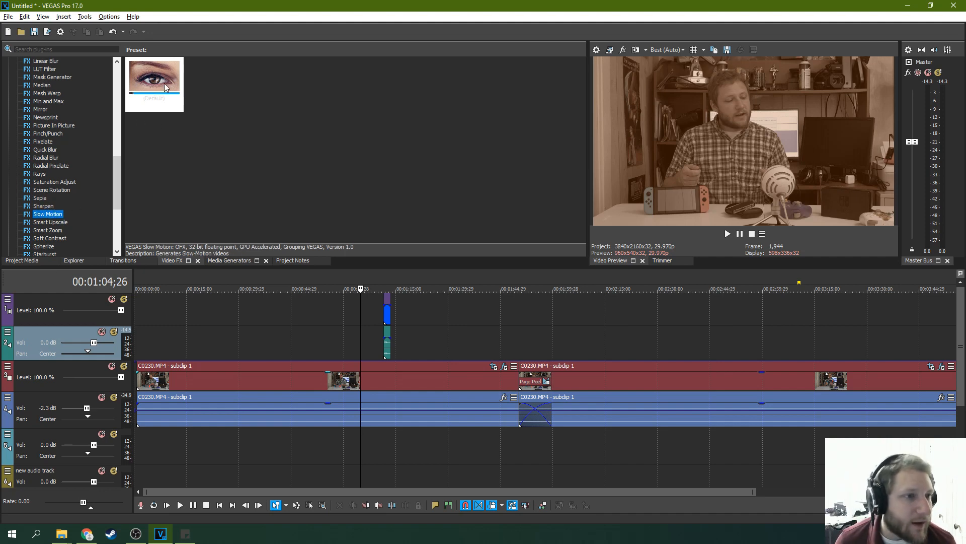
{"action": "left_click_drag", "start_coordinate": [136, 109], "coordinate": [235, 193]}
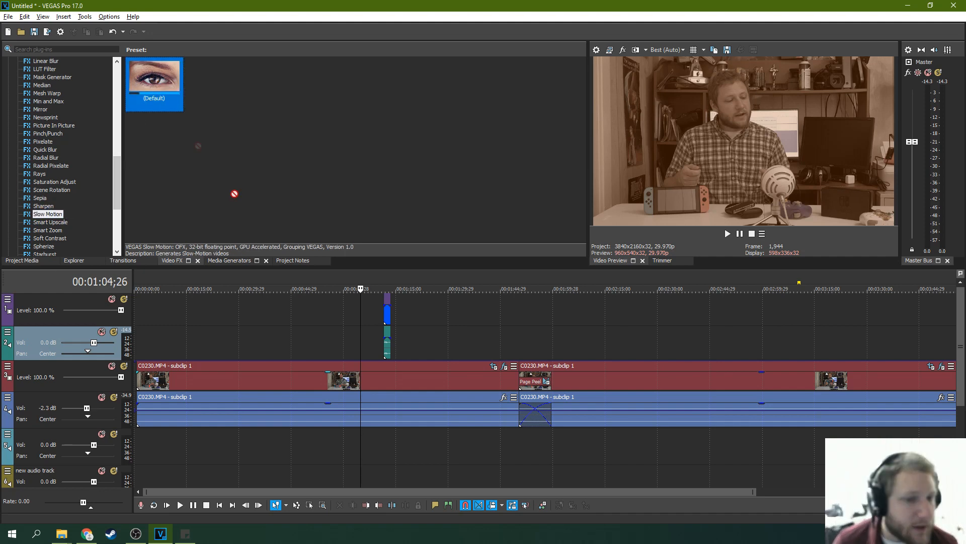
{"action": "left_click_drag", "start_coordinate": [375, 373], "coordinate": [376, 373]}
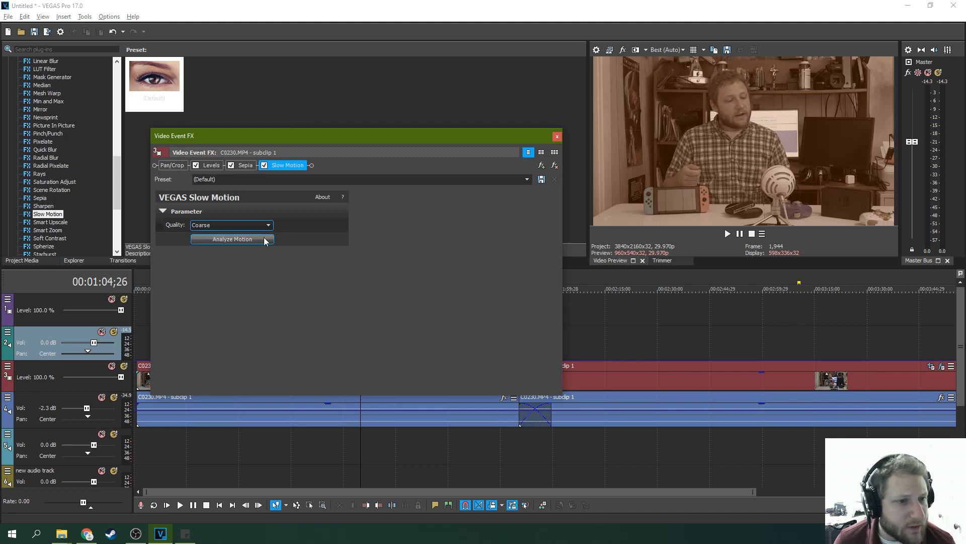
Try the Slow Motion effect's motion analysis at Coarse quality, review the quality options and close the effect settings.
{"action": "left_click", "coordinate": [251, 225]}
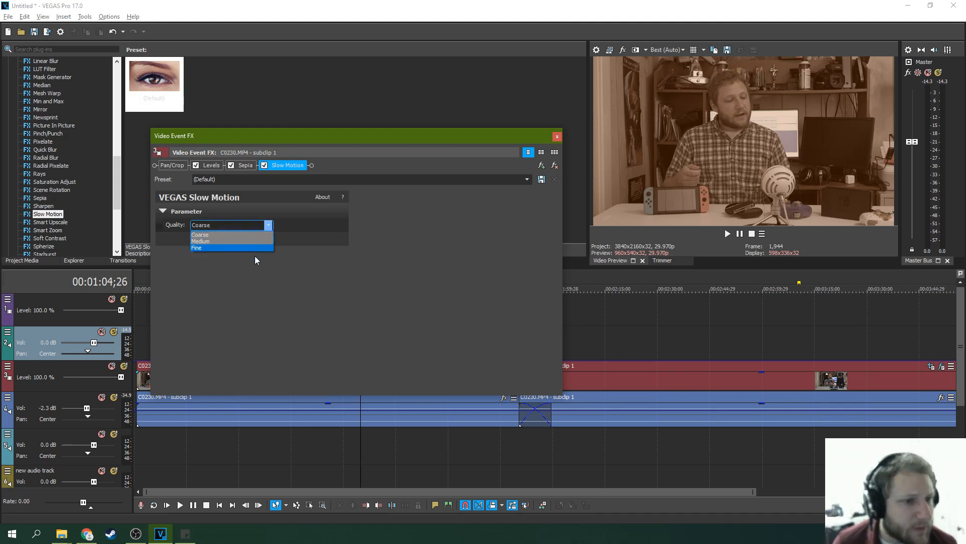
{"action": "left_click", "coordinate": [255, 255]}
{"action": "left_click", "coordinate": [264, 240]}
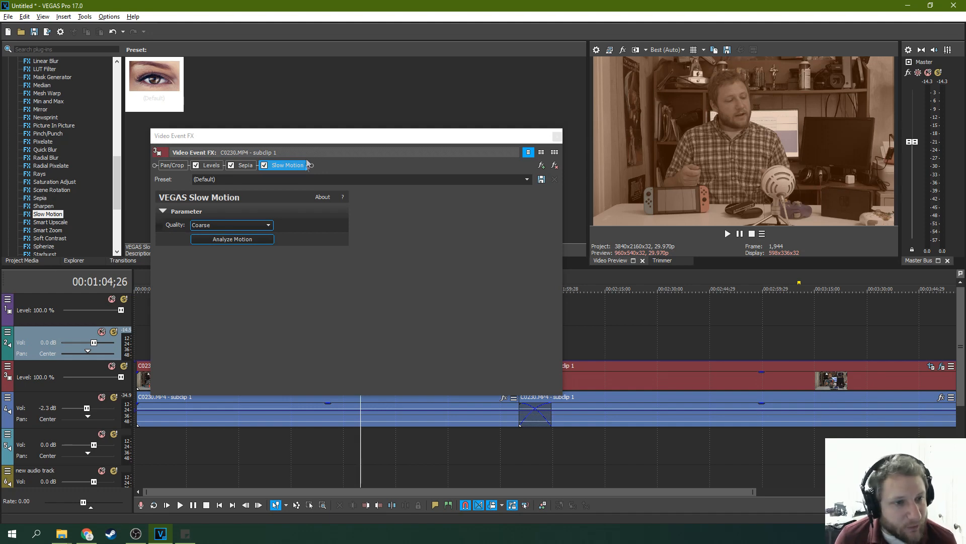
{"action": "left_click", "coordinate": [252, 227]}
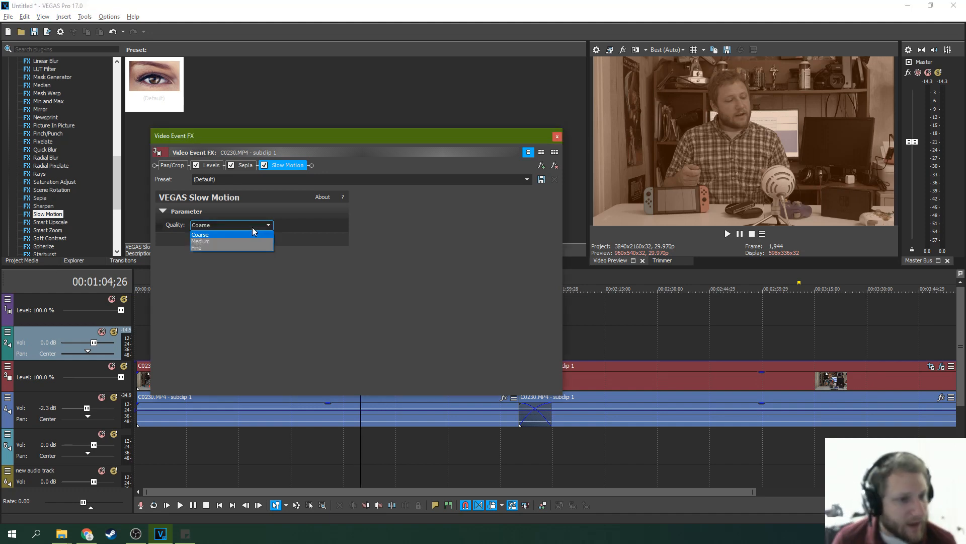
{"action": "left_click", "coordinate": [252, 227]}
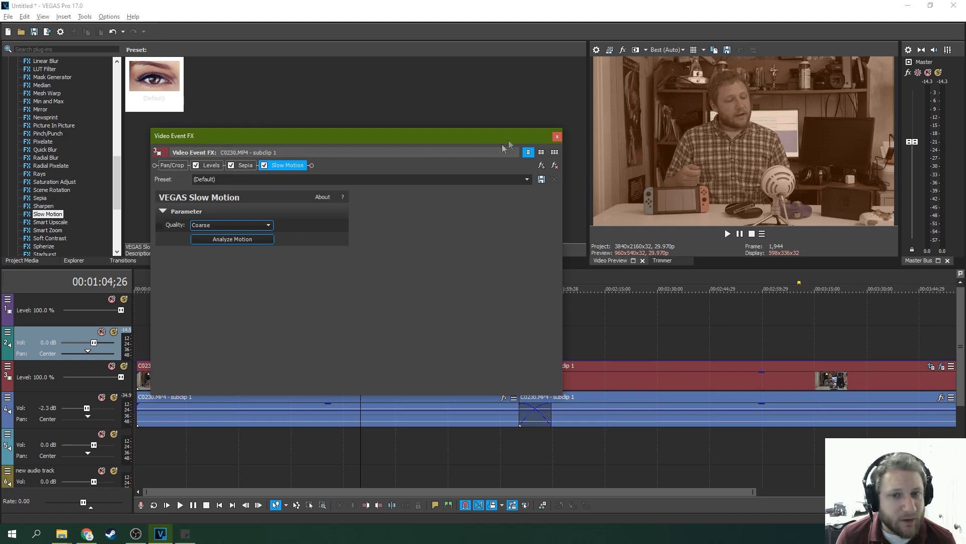
{"action": "left_click", "coordinate": [559, 137]}
Browse the presets of the Smart Upscale, Soft Contrast, Spherize, Starburst, Stereoscopic 3D Adjust, Swirl and Threshold effects.
{"action": "left_click_drag", "start_coordinate": [115, 184], "coordinate": [113, 195]}
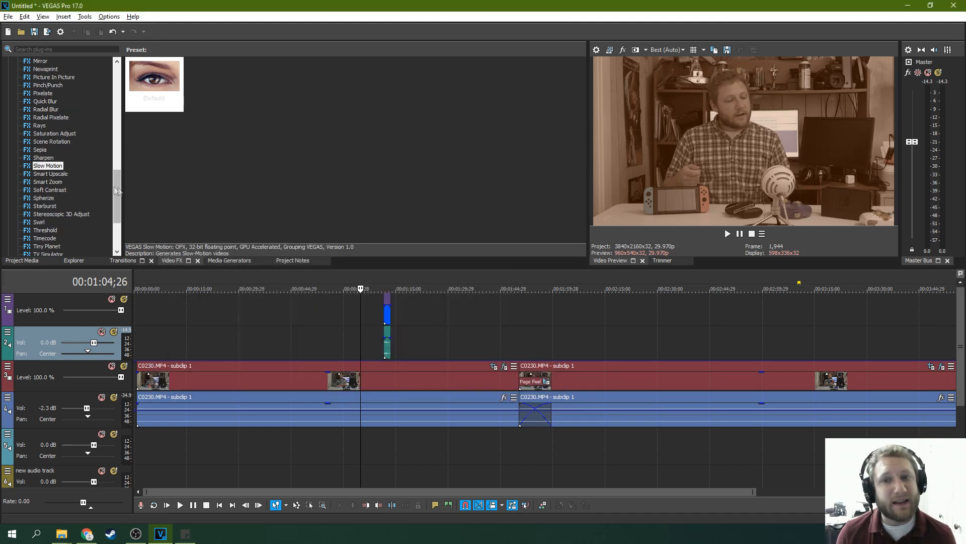
{"action": "left_click", "coordinate": [35, 181]}
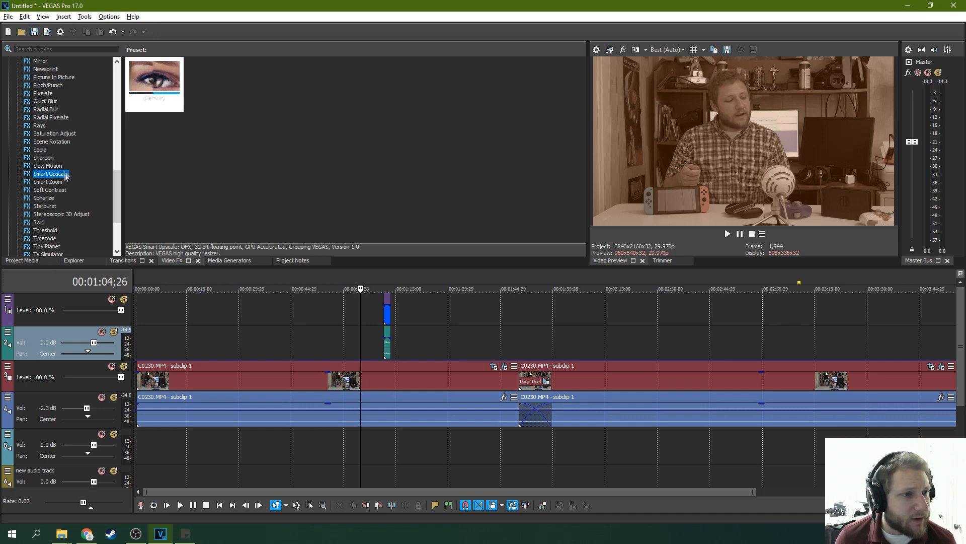
{"action": "left_click", "coordinate": [64, 192]}
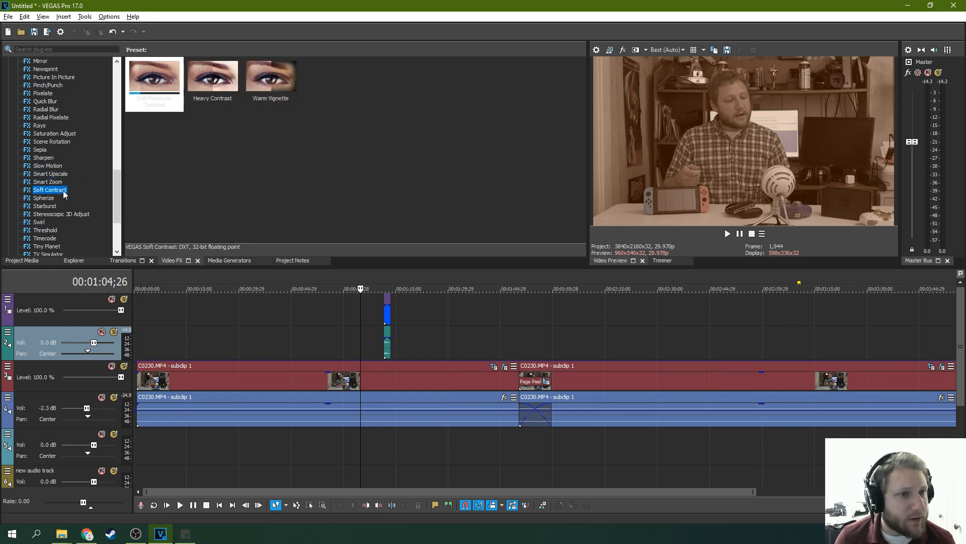
{"action": "left_click", "coordinate": [43, 199]}
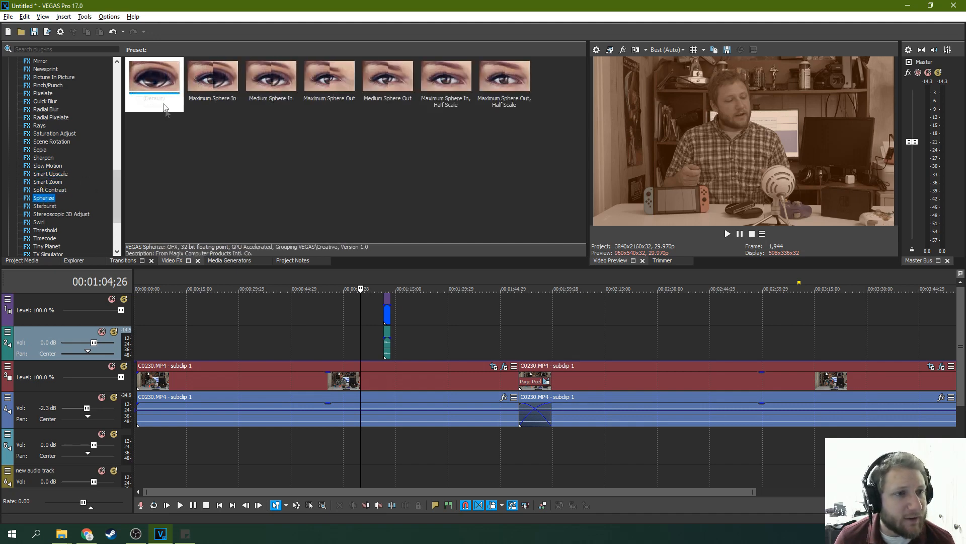
{"action": "left_click", "coordinate": [38, 205]}
{"action": "left_click", "coordinate": [66, 214]}
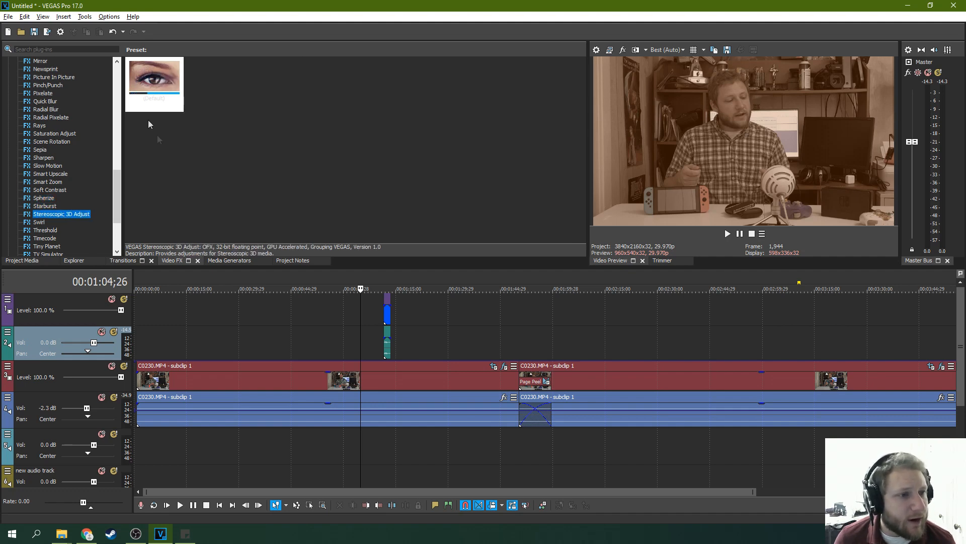
{"action": "left_click", "coordinate": [39, 222]}
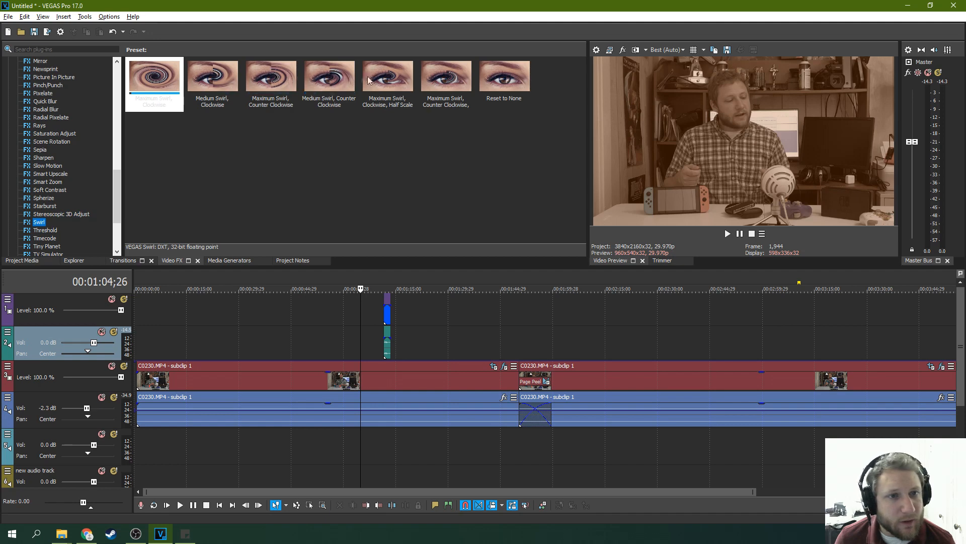
{"action": "key", "text": "Down"}
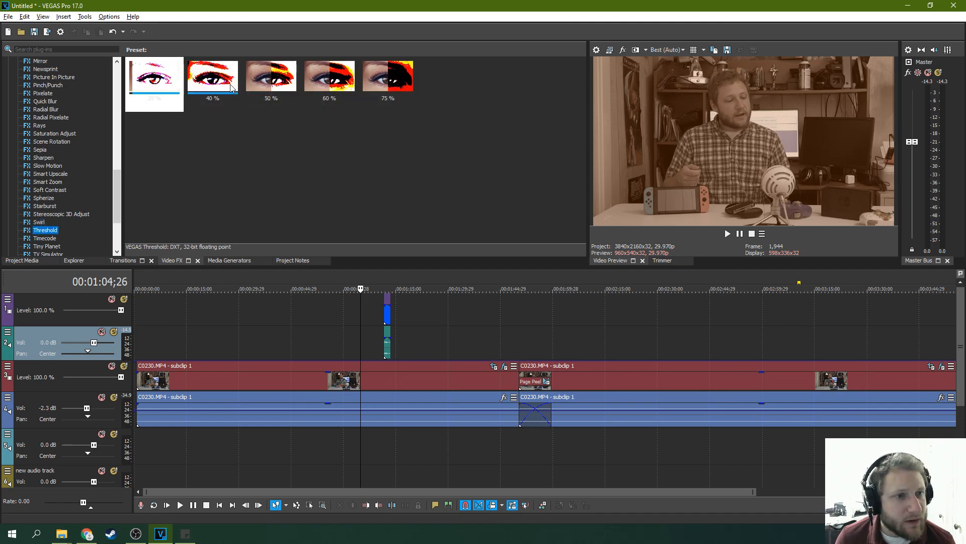
View the presets of the Timecode and Tiny Planet effects.
{"action": "scroll", "coordinate": [114, 211], "scroll_direction": "down", "scroll_amount": 1}
{"action": "left_click", "coordinate": [45, 215]}
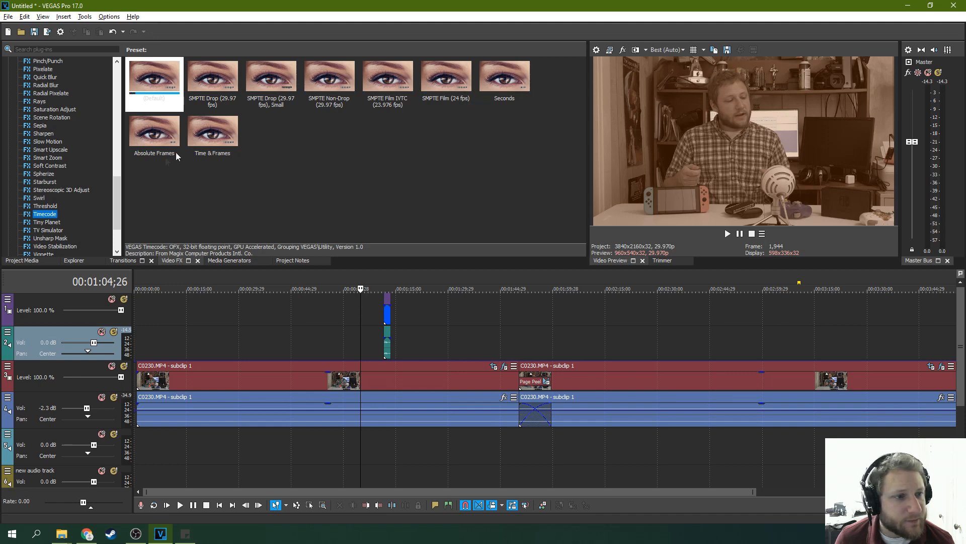
{"action": "key", "text": "Down"}
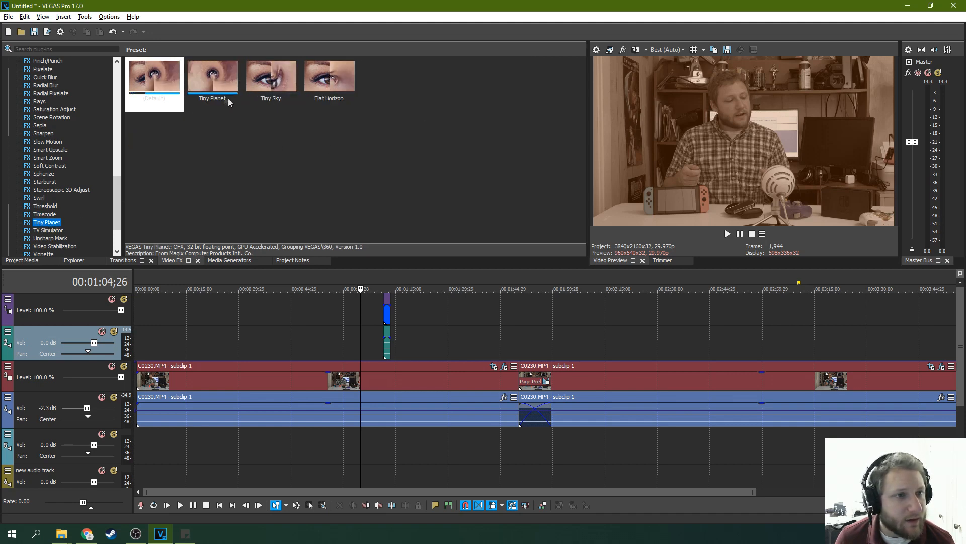
Try the Tiny Planet preset on the first C0230.MP4 clip with longitude 360 and Z 4.76, and remove the effect.
{"action": "left_click_drag", "start_coordinate": [209, 79], "coordinate": [195, 94]}
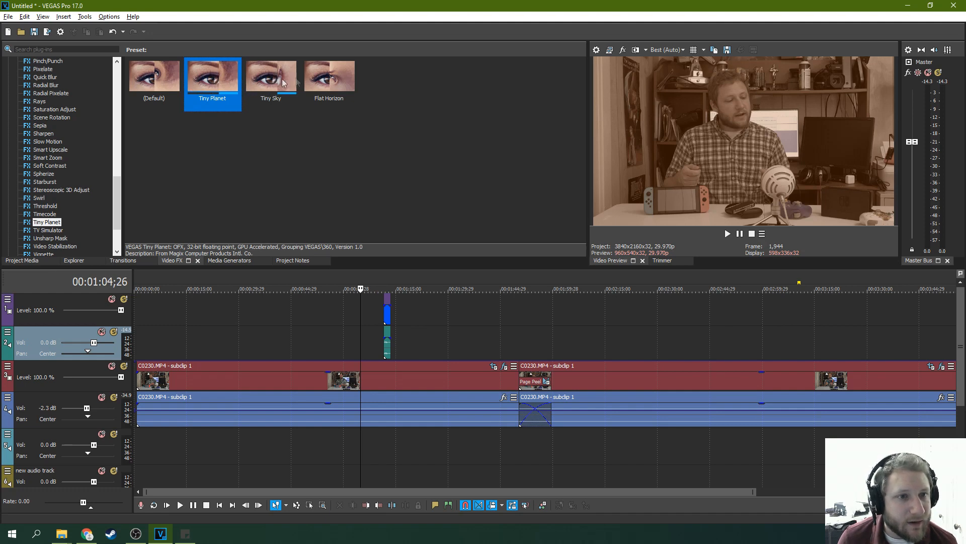
{"action": "left_click_drag", "start_coordinate": [218, 77], "coordinate": [407, 375]}
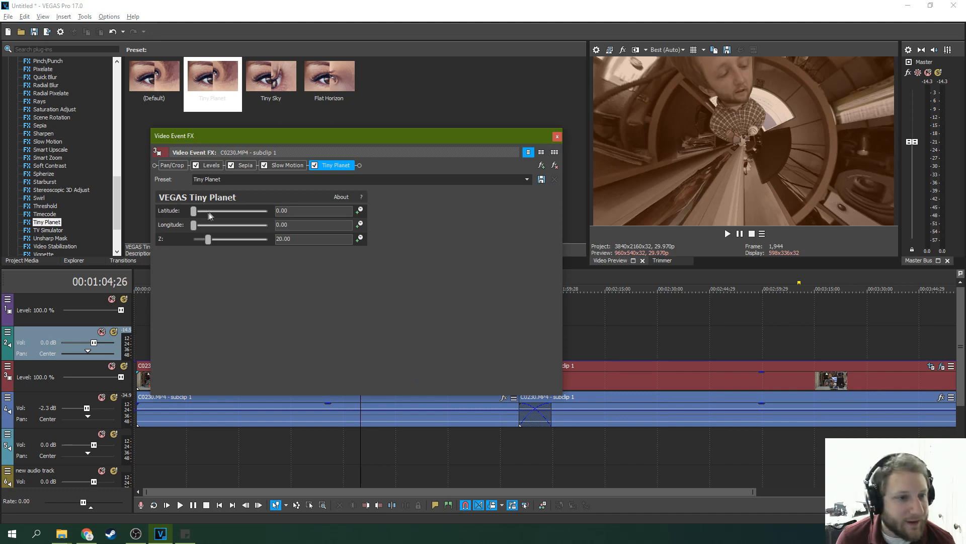
{"action": "left_click_drag", "start_coordinate": [194, 211], "coordinate": [272, 225]}
{"action": "mouse_move", "coordinate": [208, 239]}
{"action": "left_mouse_down"}
{"action": "mouse_move", "coordinate": [283, 240]}
{"action": "mouse_move", "coordinate": [189, 244]}
{"action": "mouse_move", "coordinate": [207, 244]}
{"action": "mouse_move", "coordinate": [198, 243]}
{"action": "left_mouse_up"}
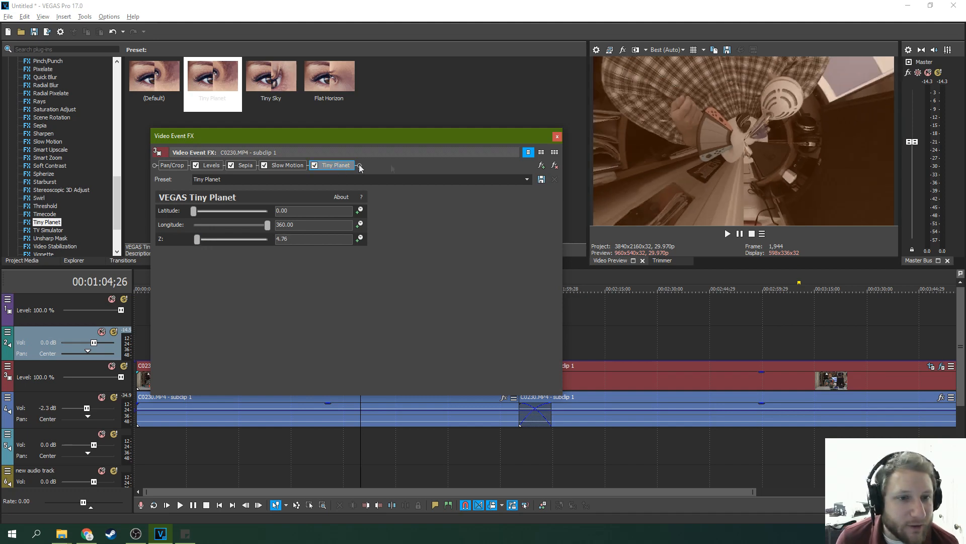
{"action": "left_click", "coordinate": [555, 166]}
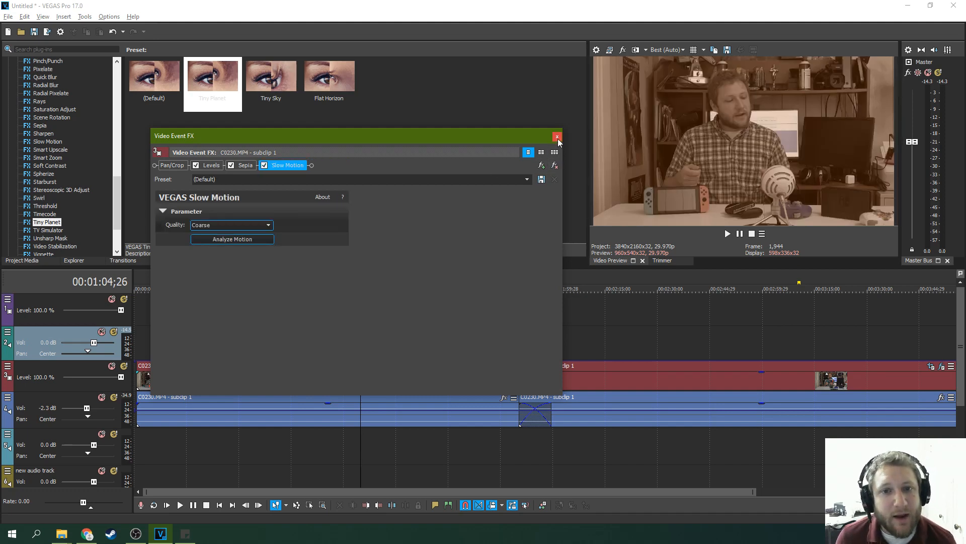
{"action": "left_click", "coordinate": [558, 137]}
Browse the presets of the TV Simulator, Unsharp Mask and Video Stabilization effects.
{"action": "left_click", "coordinate": [50, 230]}
{"action": "scroll", "coordinate": [116, 149], "scroll_direction": "down", "scroll_amount": 2}
{"action": "left_click", "coordinate": [52, 190]}
{"action": "left_click", "coordinate": [51, 182]}
{"action": "left_click", "coordinate": [53, 190]}
{"action": "left_click", "coordinate": [54, 198]}
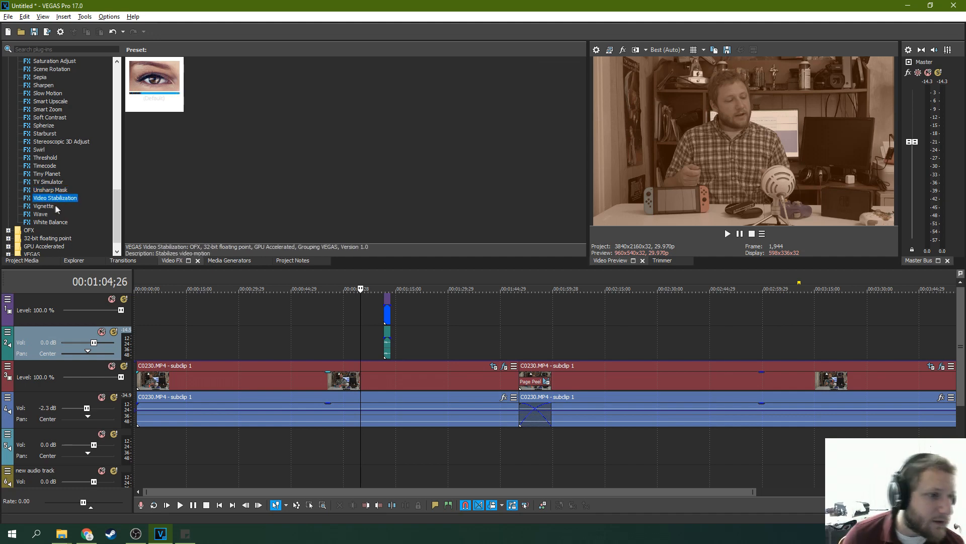
{"action": "left_click", "coordinate": [56, 207]}
{"action": "left_click", "coordinate": [54, 198]}
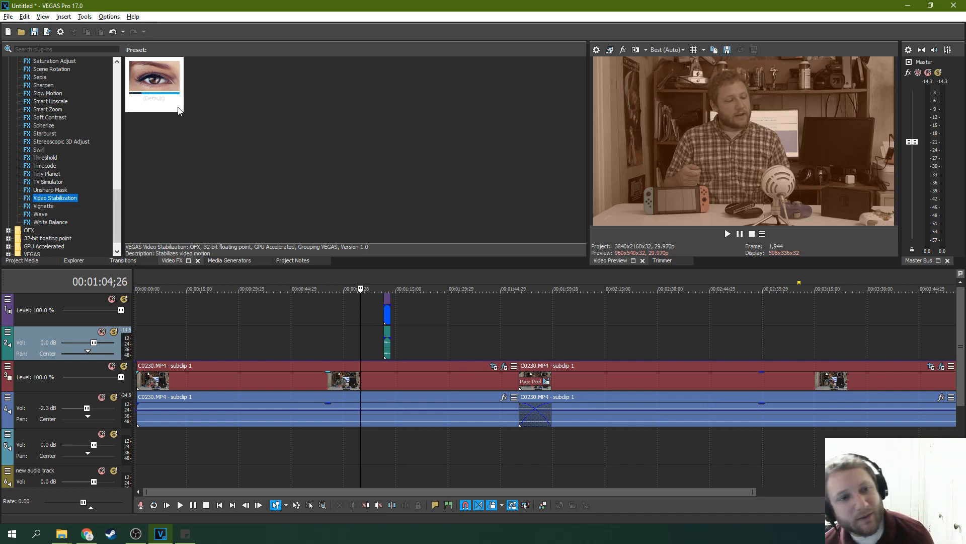
Try the Vignette effect's Spotlight preset on the first C0230.MP4 clip and remove the effect.
{"action": "left_click", "coordinate": [52, 206]}
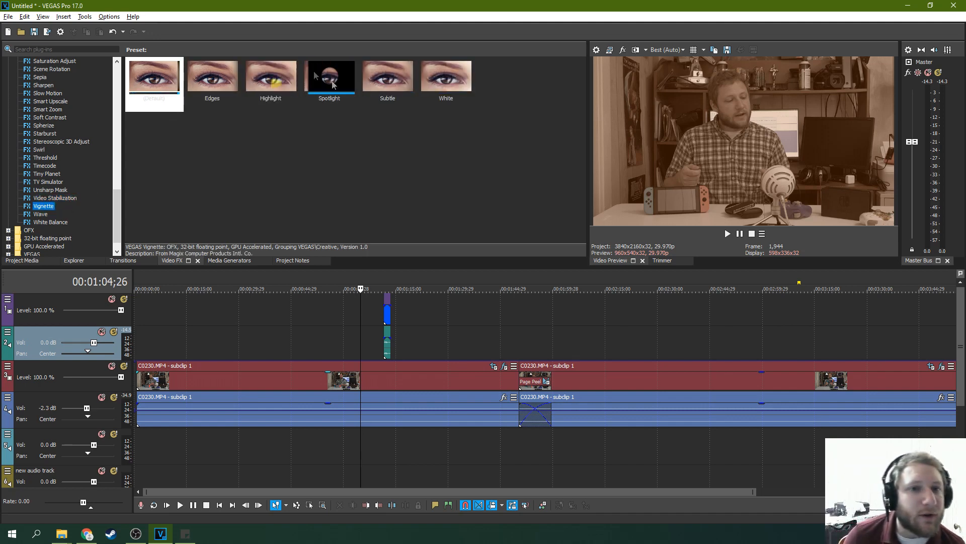
{"action": "left_click_drag", "start_coordinate": [328, 79], "coordinate": [336, 384]}
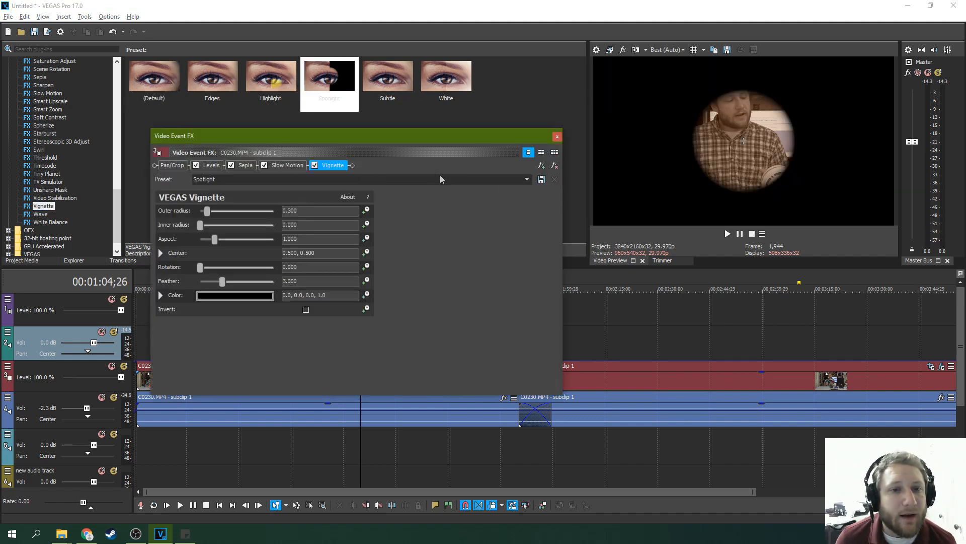
{"action": "left_click", "coordinate": [555, 165]}
{"action": "left_click", "coordinate": [557, 136]}
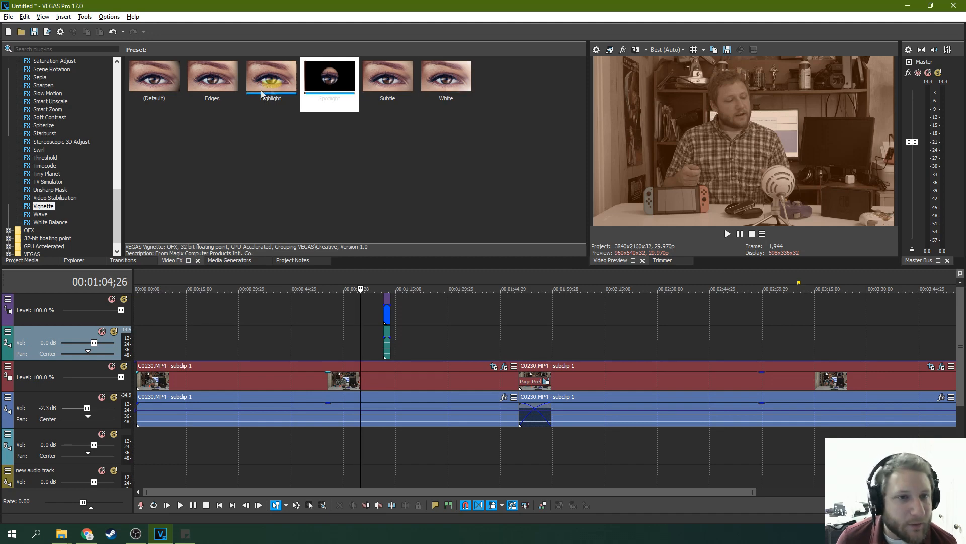
Apply the Wave effect's Large preset to the first C0230.MP4 clip with vertical waves set to 6.470.
{"action": "left_click", "coordinate": [47, 215]}
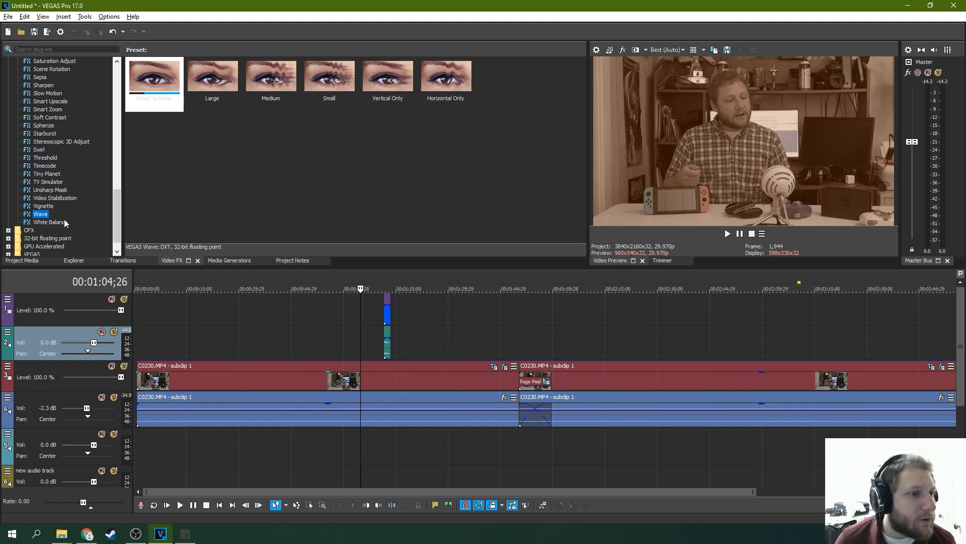
{"action": "left_click_drag", "start_coordinate": [212, 78], "coordinate": [229, 159]}
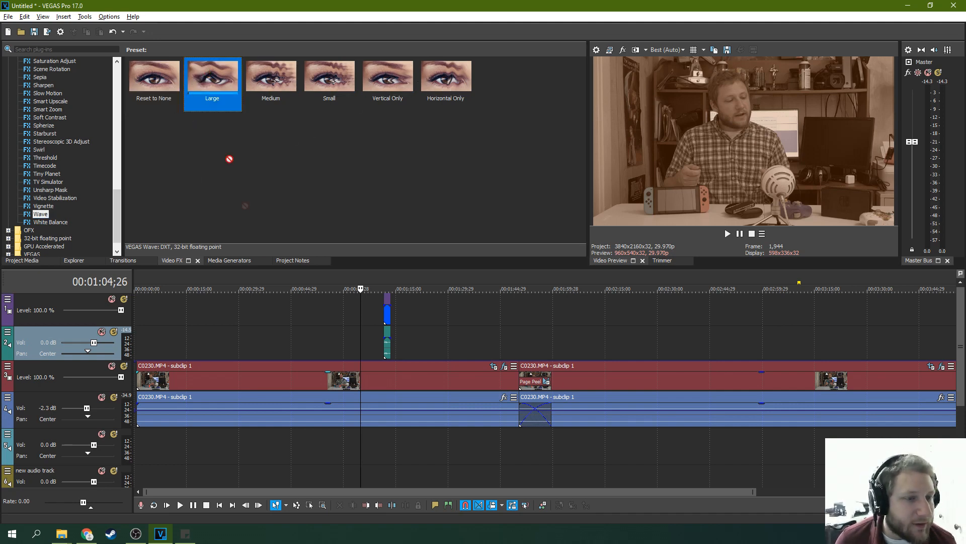
{"action": "left_click_drag", "start_coordinate": [325, 382], "coordinate": [325, 380]}
{"action": "mouse_move", "coordinate": [226, 209]}
{"action": "left_mouse_down"}
{"action": "mouse_move", "coordinate": [250, 211]}
{"action": "mouse_move", "coordinate": [229, 210]}
{"action": "left_mouse_up"}
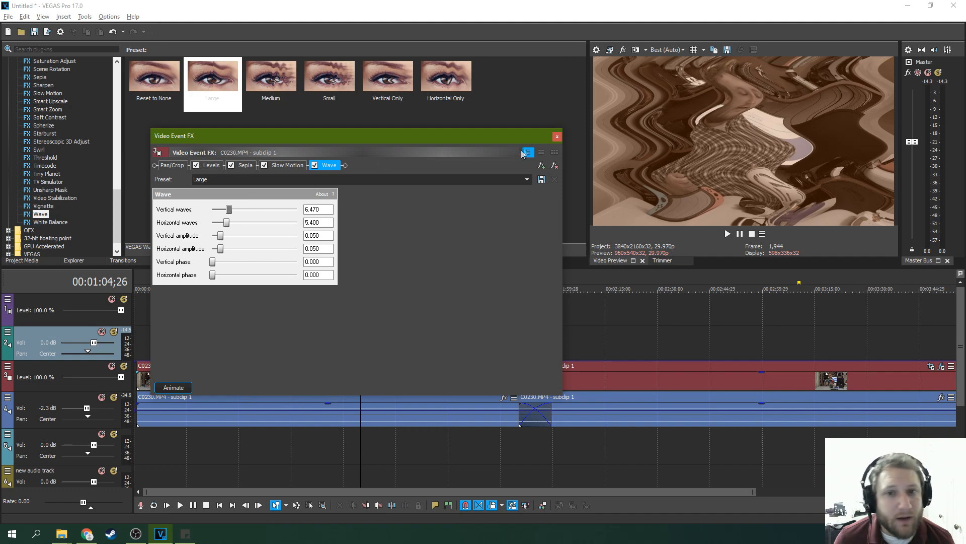
{"action": "left_click", "coordinate": [558, 137]}
View the White Balance preset and add default Checkerboard generated media directly after the last clip on video track 3.
{"action": "left_click", "coordinate": [61, 222]}
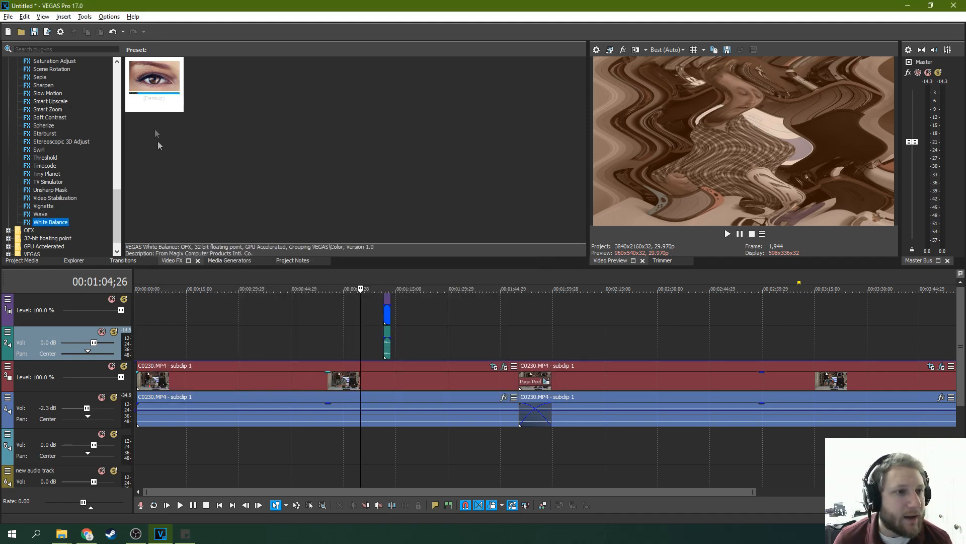
{"action": "left_click", "coordinate": [230, 261]}
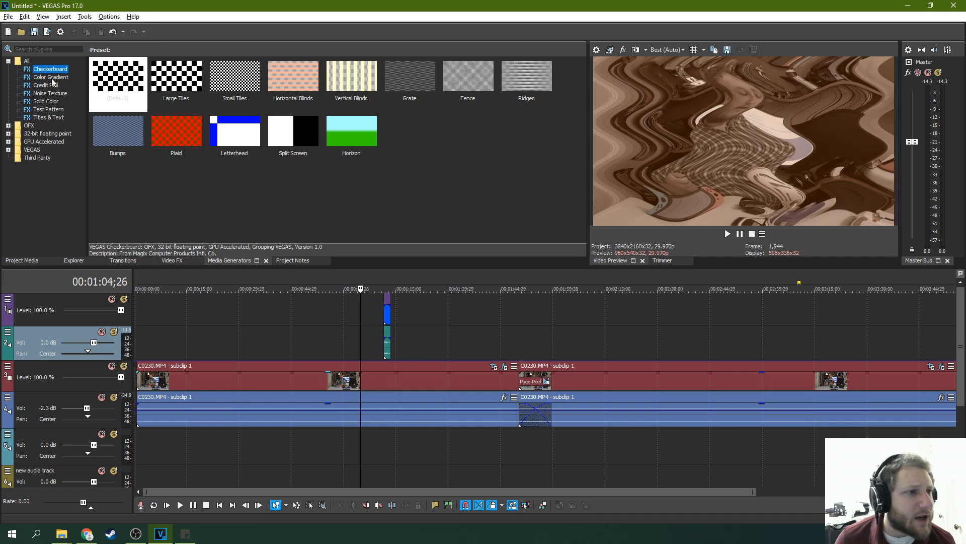
{"action": "scroll", "coordinate": [536, 358], "scroll_direction": "down", "scroll_amount": 2}
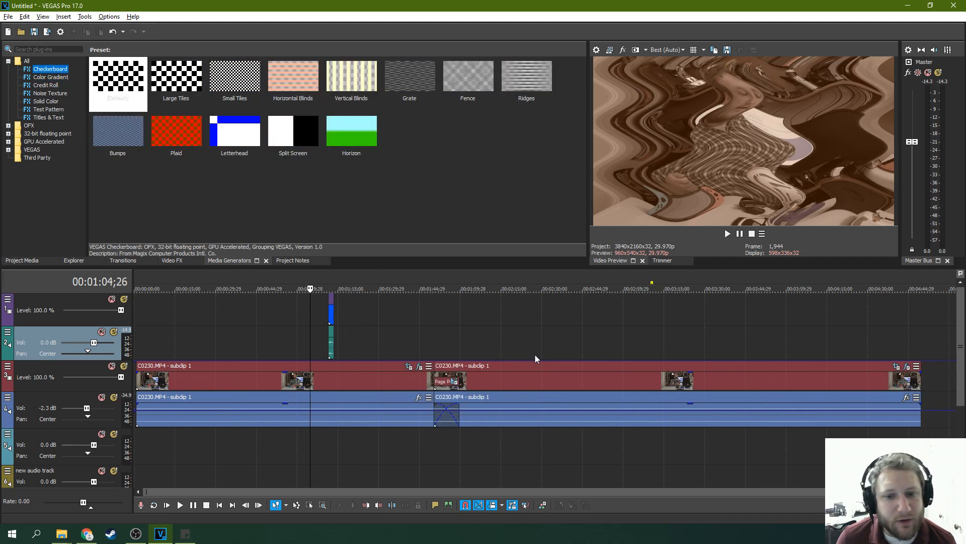
{"action": "left_click_drag", "start_coordinate": [132, 81], "coordinate": [931, 378]}
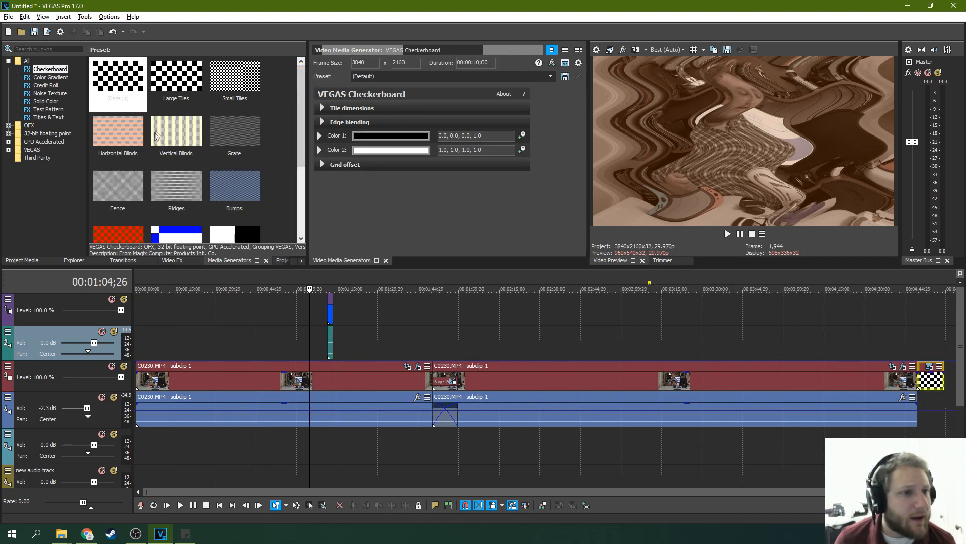
Look through the Checkerboard generator's presets, including Fence, Letterhead, Plaid and Horizontal Blinds.
{"action": "left_click", "coordinate": [145, 185]}
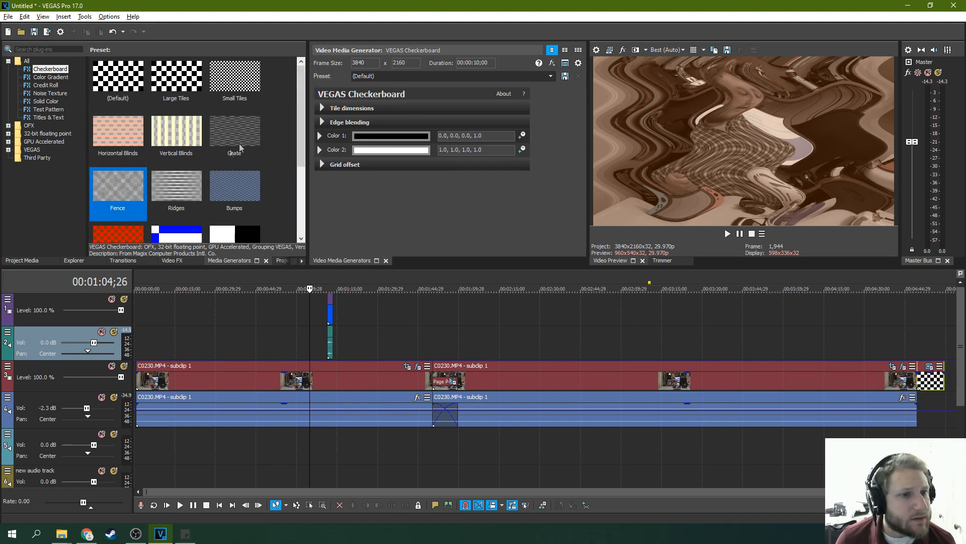
{"action": "scroll", "coordinate": [177, 151], "scroll_direction": "down", "scroll_amount": 2}
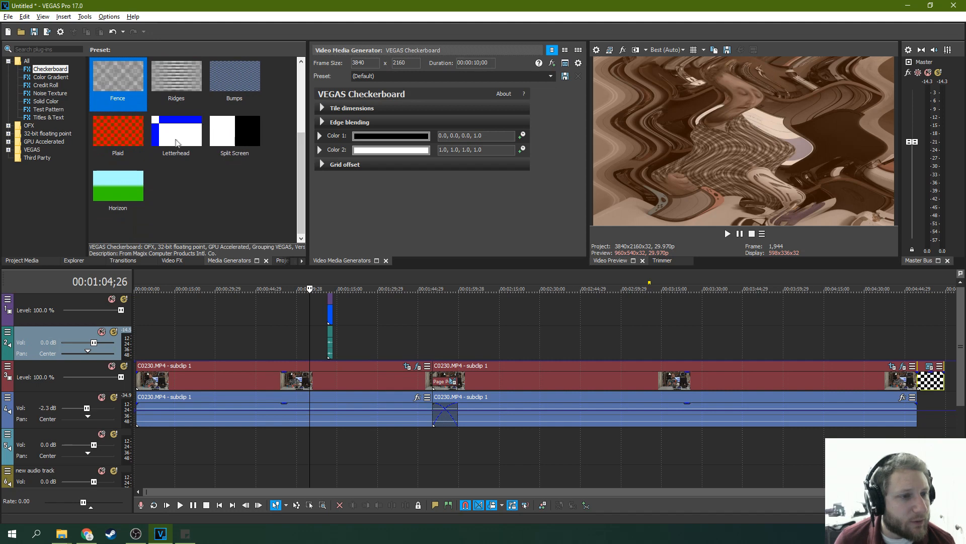
{"action": "left_click", "coordinate": [158, 139]}
{"action": "left_click", "coordinate": [121, 137]}
{"action": "left_click_drag", "start_coordinate": [307, 174], "coordinate": [280, 107]}
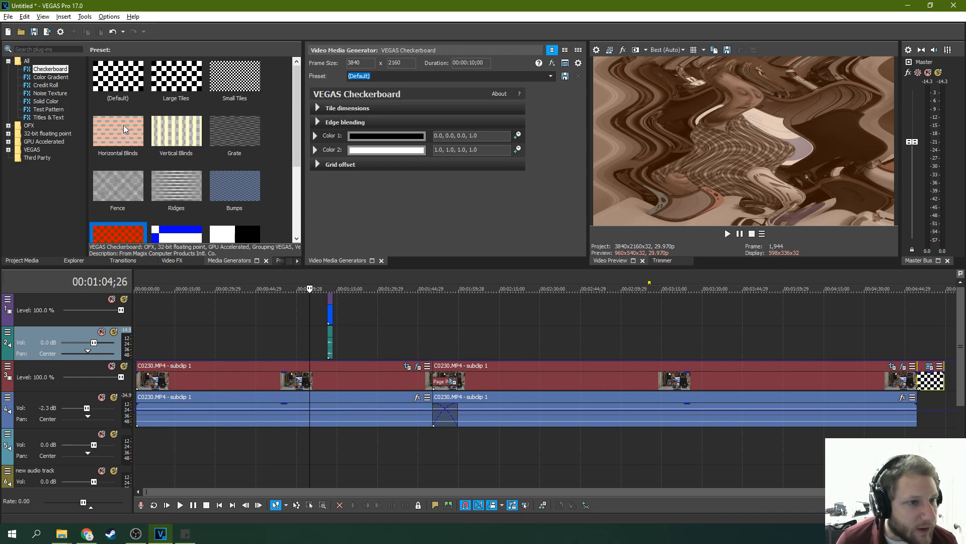
{"action": "left_click", "coordinate": [121, 131]}
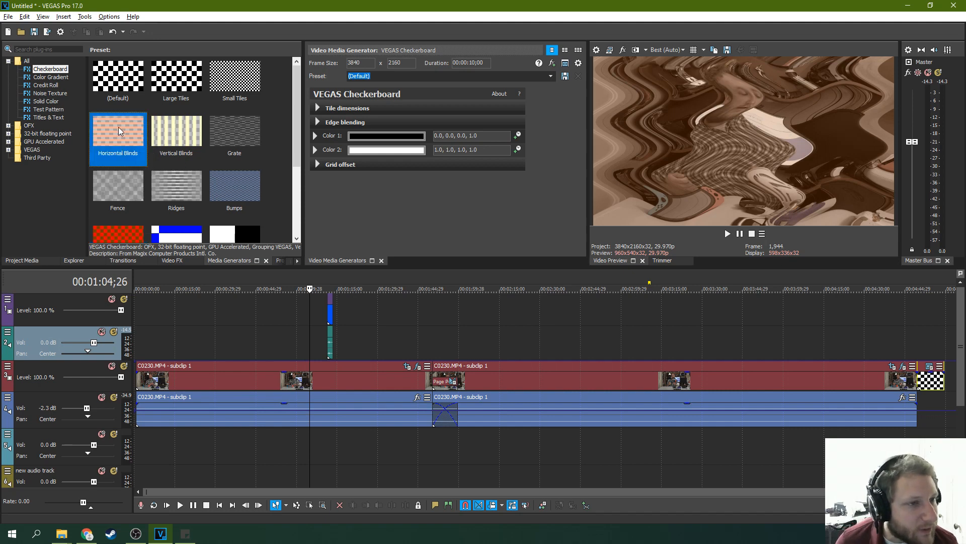
Preview the generated Checkerboard clip and set its tile width to 0.062 with square tiles.
{"action": "left_click", "coordinate": [317, 109]}
{"action": "left_click_drag", "start_coordinate": [357, 123], "coordinate": [396, 122]}
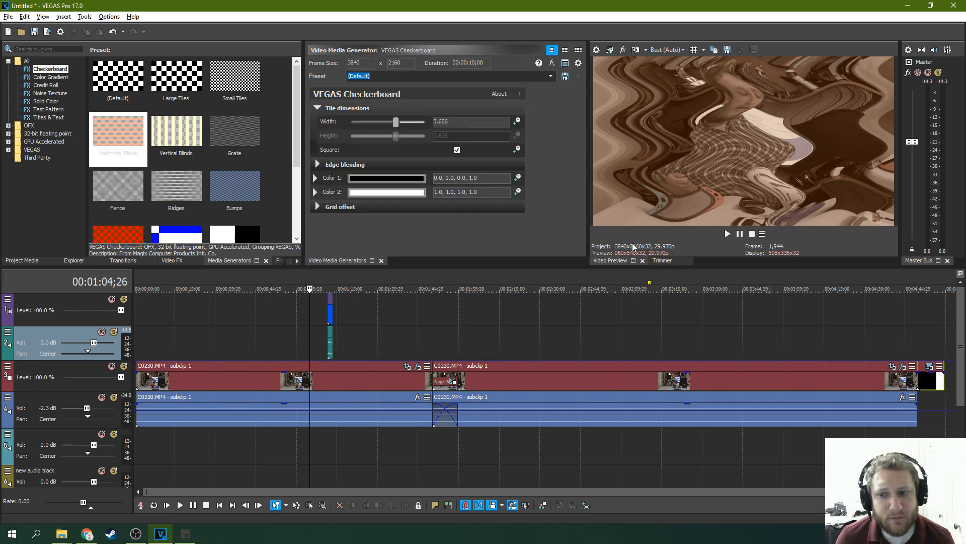
{"action": "left_click", "coordinate": [925, 382]}
{"action": "left_click_drag", "start_coordinate": [396, 123], "coordinate": [355, 133]}
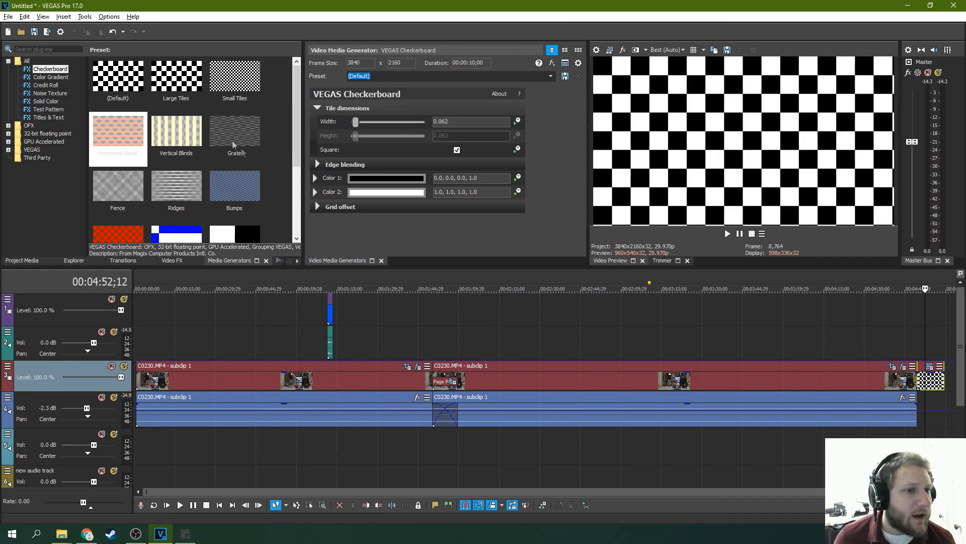
Add the Checkerboard generator's Bumps preset directly after the first checkerboard clip and preview it.
{"action": "scroll", "coordinate": [221, 141], "scroll_direction": "down", "scroll_amount": 3}
{"action": "left_click_drag", "start_coordinate": [246, 108], "coordinate": [948, 387]}
{"action": "left_click", "coordinate": [933, 382]}
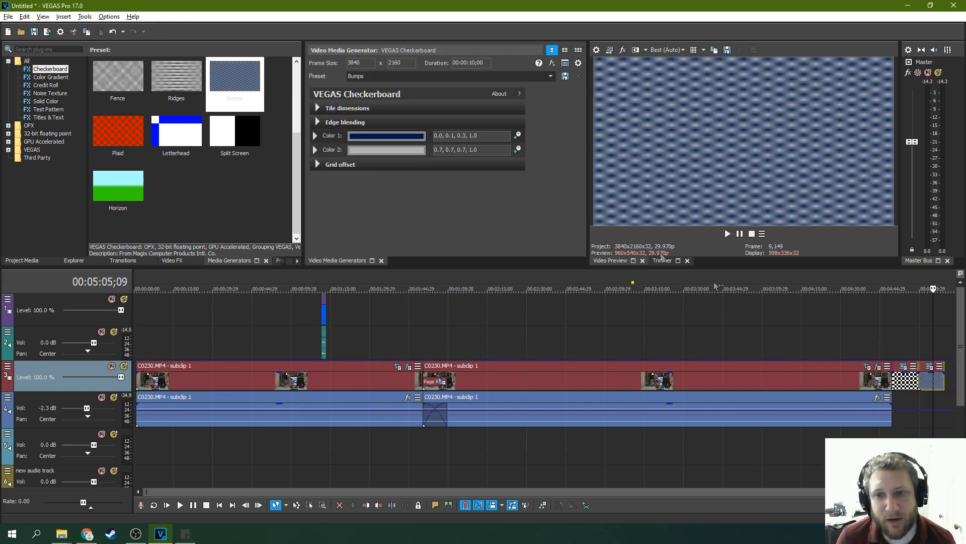
Set the Bumps clip's tile width to 0.008, height to 0.157 and both edge blending values to 0, and preview it.
{"action": "left_click", "coordinate": [325, 124]}
{"action": "left_click", "coordinate": [318, 107]}
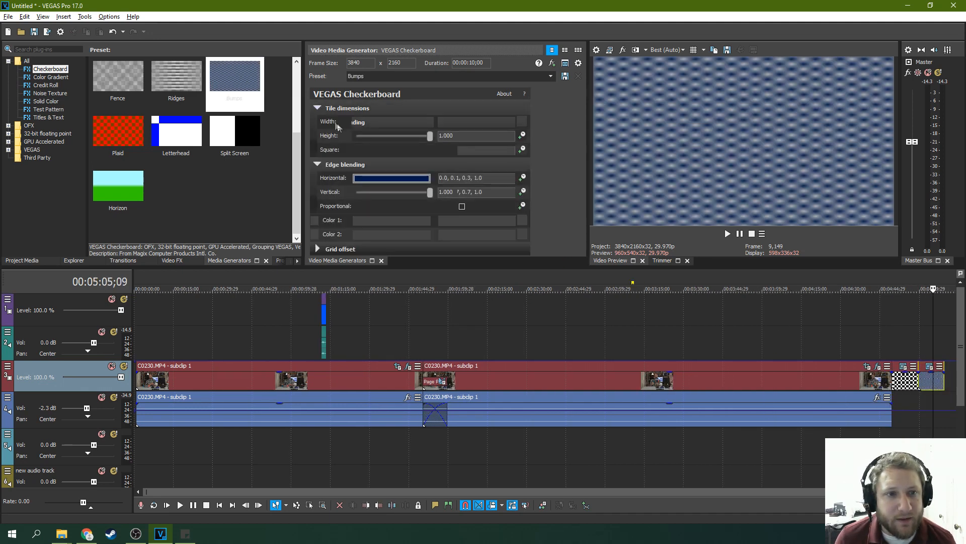
{"action": "left_click_drag", "start_coordinate": [377, 136], "coordinate": [423, 136]}
{"action": "left_click_drag", "start_coordinate": [358, 121], "coordinate": [355, 121]}
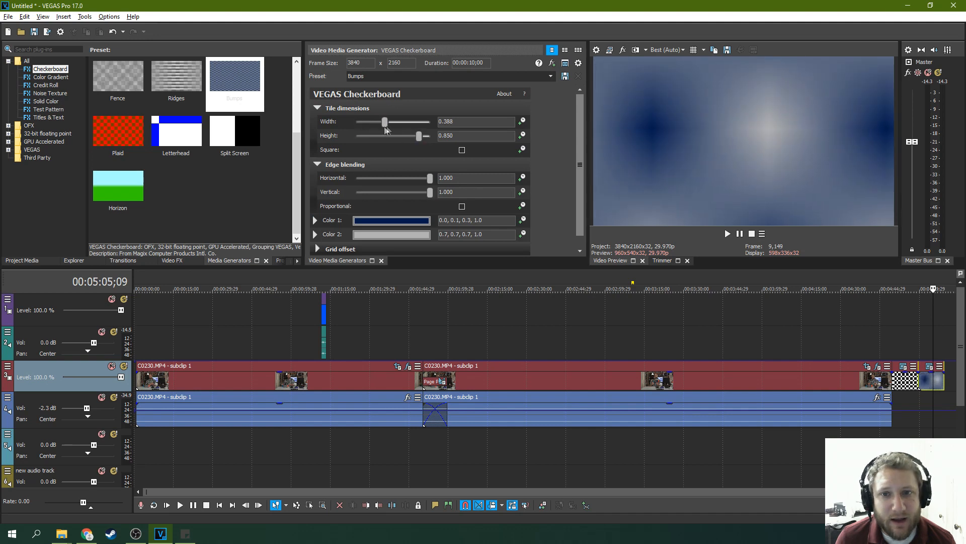
{"action": "left_click_drag", "start_coordinate": [417, 139], "coordinate": [358, 137]}
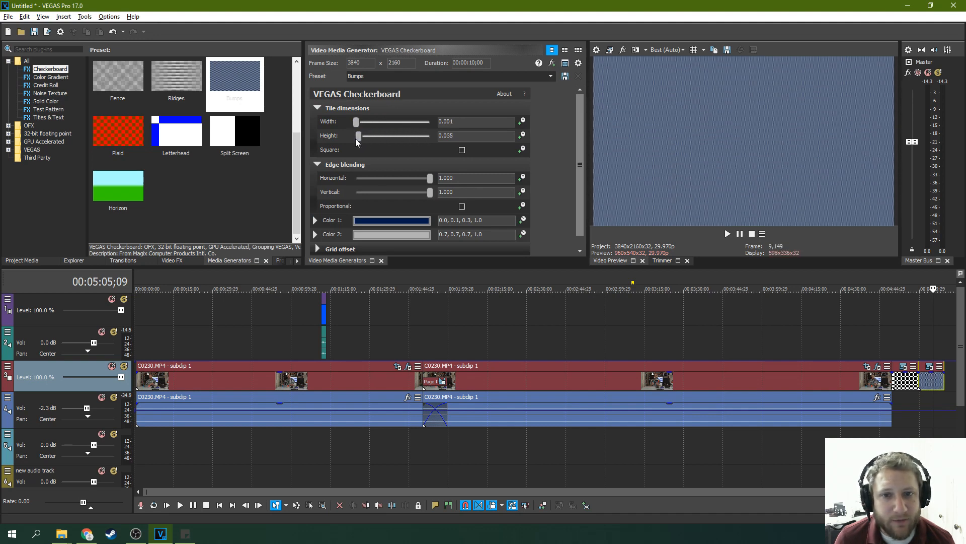
{"action": "left_click_drag", "start_coordinate": [425, 179], "coordinate": [343, 196]}
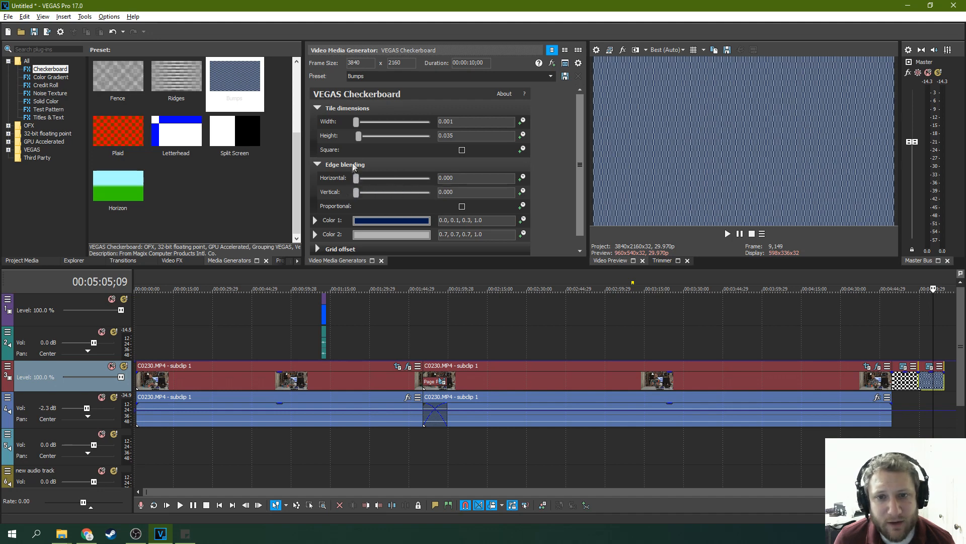
{"action": "mouse_move", "coordinate": [358, 136]}
{"action": "left_mouse_down"}
{"action": "mouse_move", "coordinate": [370, 147]}
{"action": "mouse_move", "coordinate": [364, 125]}
{"action": "mouse_move", "coordinate": [354, 128]}
{"action": "left_mouse_up"}
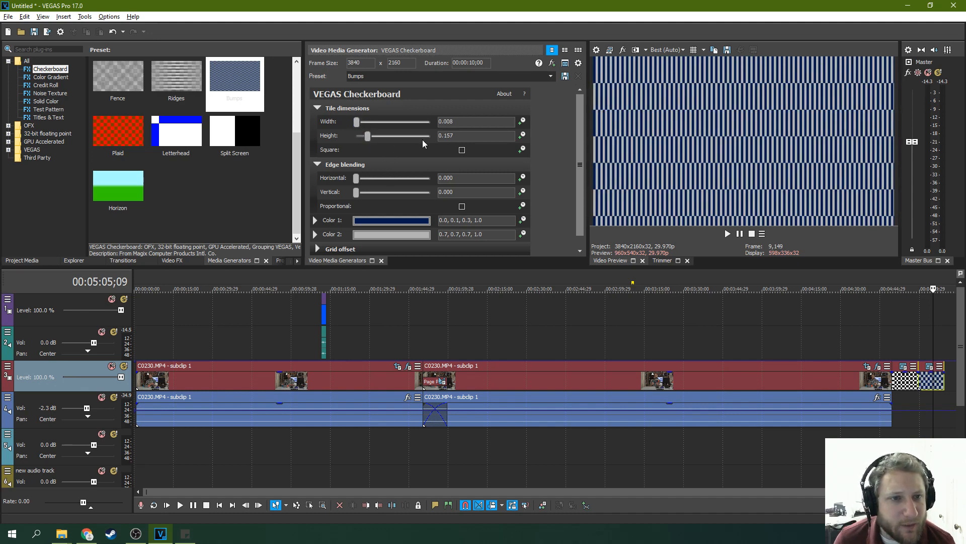
{"action": "left_click", "coordinate": [910, 389]}
{"action": "left_click", "coordinate": [929, 388]}
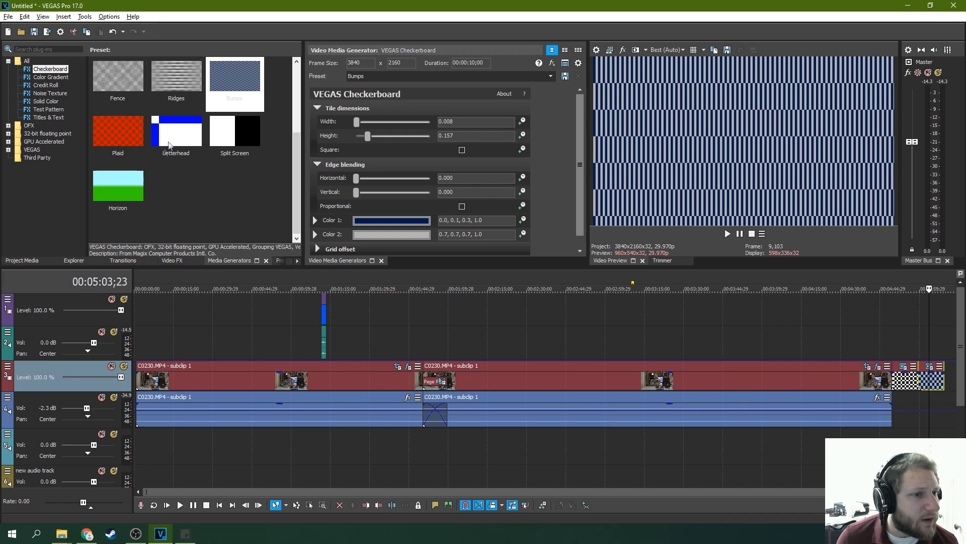
Browse the Color Gradient generator's presets through to the end of the list.
{"action": "left_click", "coordinate": [62, 77]}
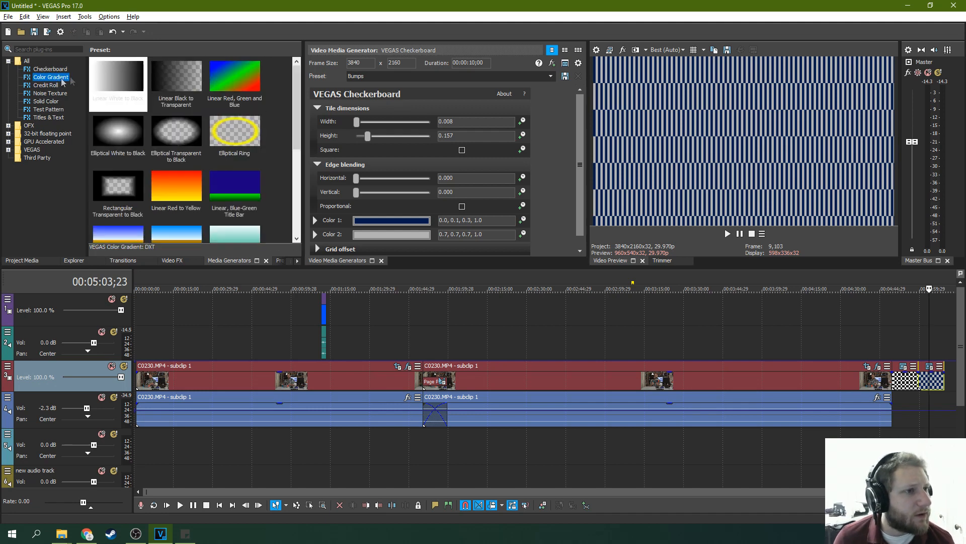
{"action": "left_click", "coordinate": [68, 69]}
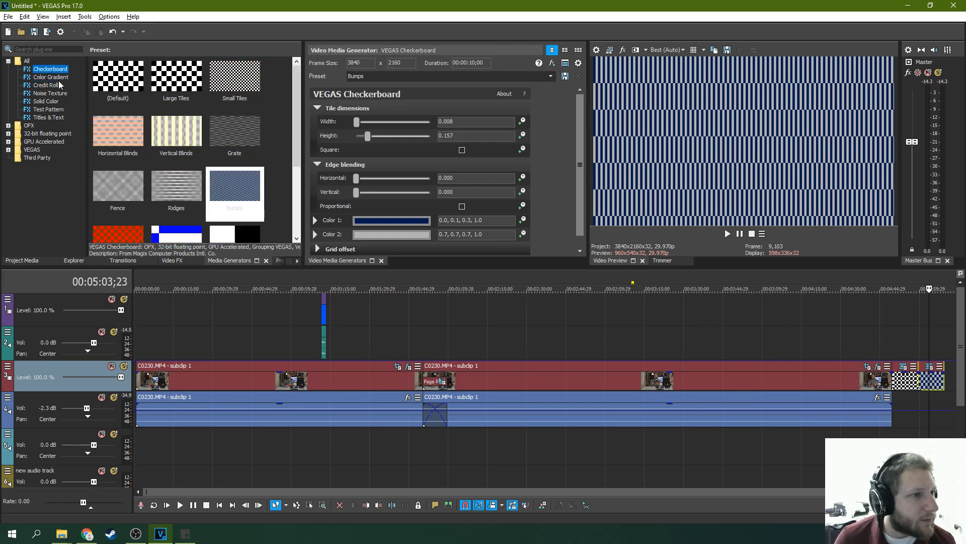
{"action": "left_click", "coordinate": [70, 78]}
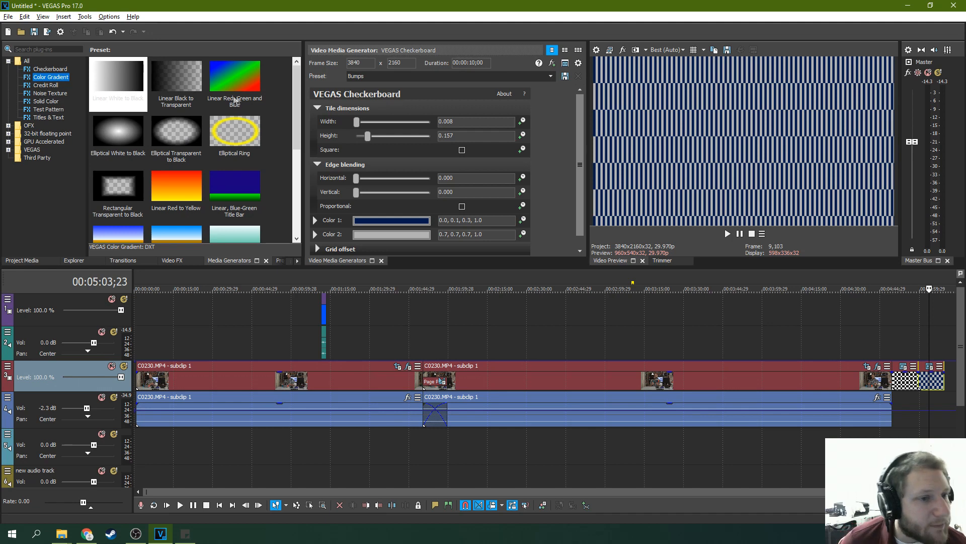
{"action": "scroll", "coordinate": [250, 174], "scroll_direction": "down", "scroll_amount": 3}
{"action": "scroll", "coordinate": [250, 173], "scroll_direction": "down", "scroll_amount": 1}
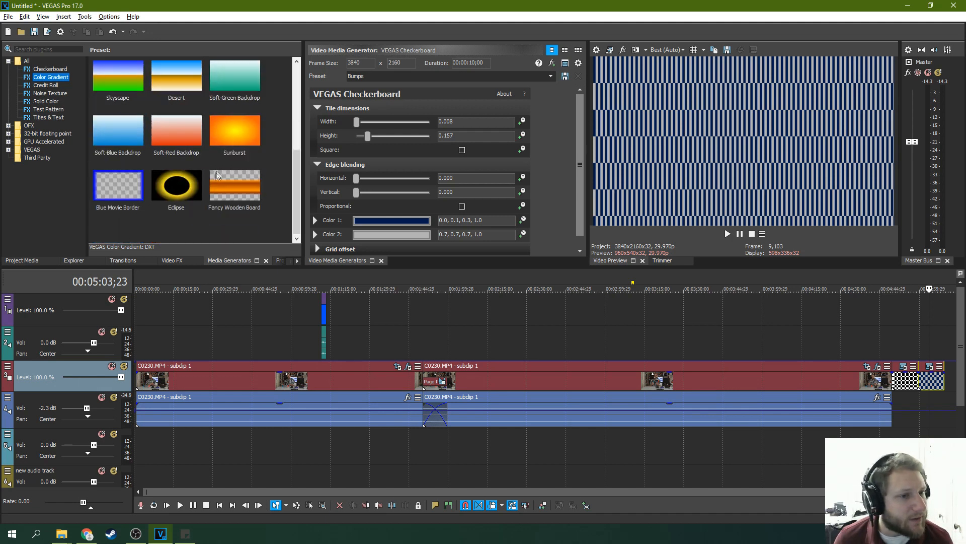
Add the Color Gradient generator's Fancy Wooden Board preset after the two checkerboard clips and preview it.
{"action": "left_click", "coordinate": [234, 190]}
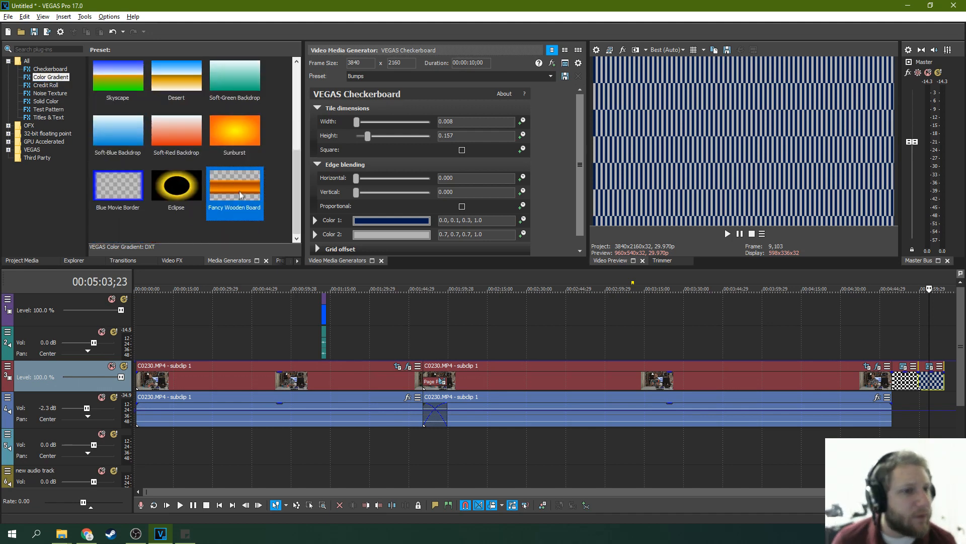
{"action": "left_click_drag", "start_coordinate": [241, 194], "coordinate": [933, 385]}
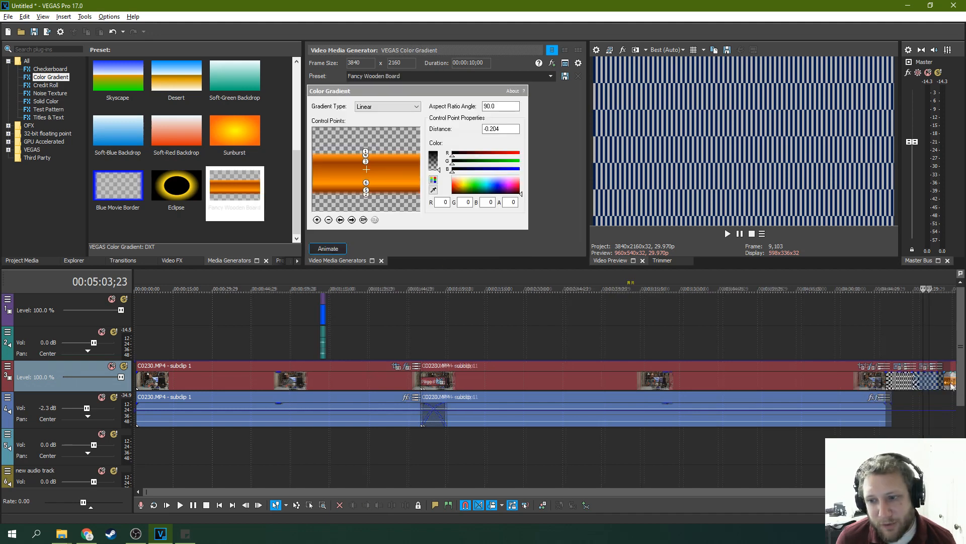
{"action": "left_click", "coordinate": [930, 385]}
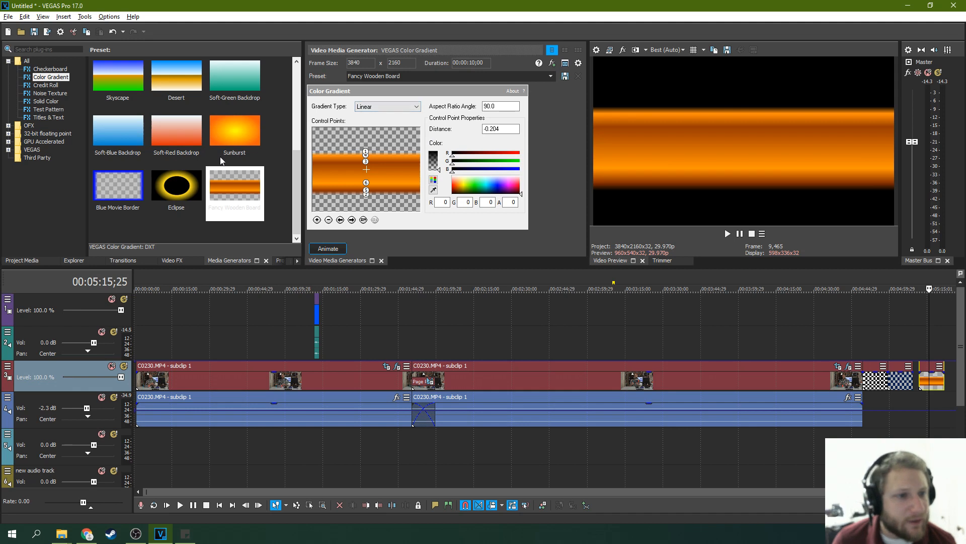
Try the other gradient types on the Fancy Wooden Board clip, return to Linear, and move the gradient centre to X 0.500, Y 0.246.
{"action": "left_click", "coordinate": [400, 107]}
{"action": "left_click", "coordinate": [394, 120]}
{"action": "left_click", "coordinate": [397, 107]}
{"action": "left_click", "coordinate": [397, 126]}
{"action": "left_click", "coordinate": [398, 107]}
{"action": "left_click", "coordinate": [397, 113]}
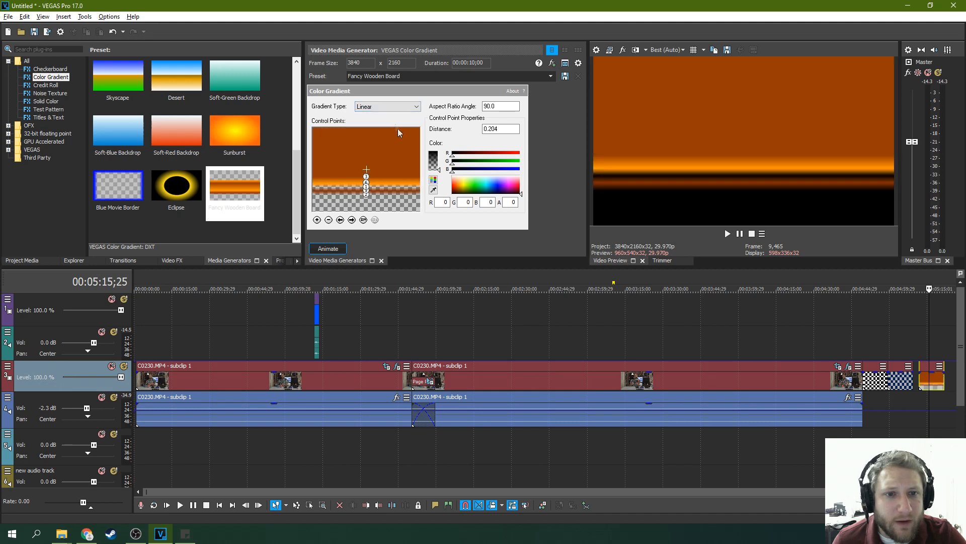
{"action": "left_click_drag", "start_coordinate": [368, 171], "coordinate": [367, 148]}
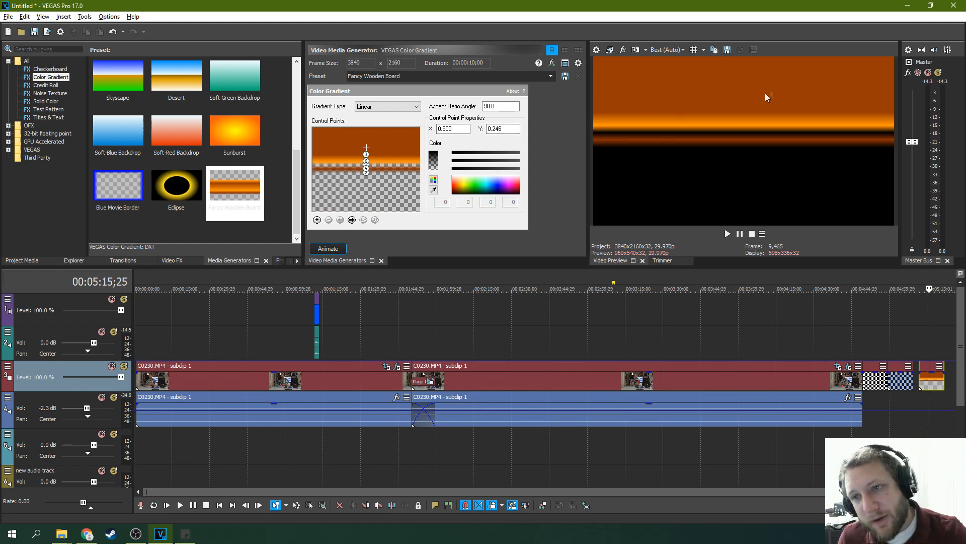
Move the gradient clip to the uppermost video track at about 50 seconds, above the main footage, and preview it there.
{"action": "left_click", "coordinate": [931, 369]}
{"action": "left_click_drag", "start_coordinate": [925, 372], "coordinate": [261, 305]}
{"action": "left_click", "coordinate": [493, 305]}
{"action": "left_click", "coordinate": [261, 339]}
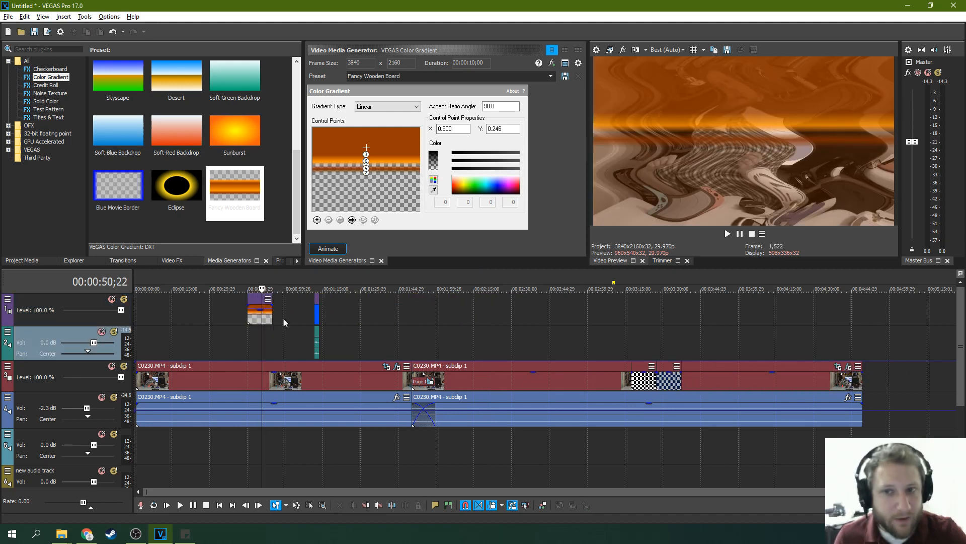
Lower the moved gradient clip's opacity and shift its gradient centre to X 0.468, Y 0.620.
{"action": "left_click", "coordinate": [262, 314]}
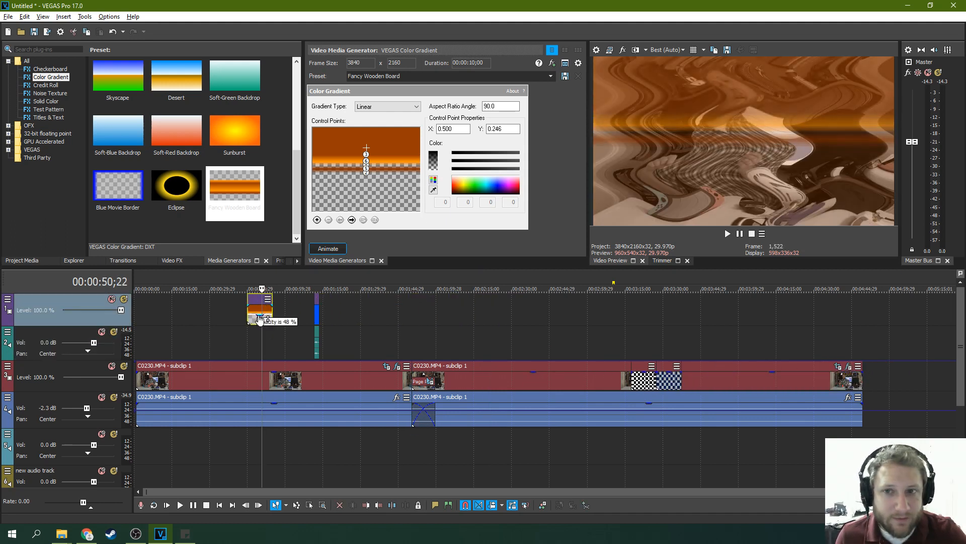
{"action": "left_click_drag", "start_coordinate": [258, 308], "coordinate": [258, 312]}
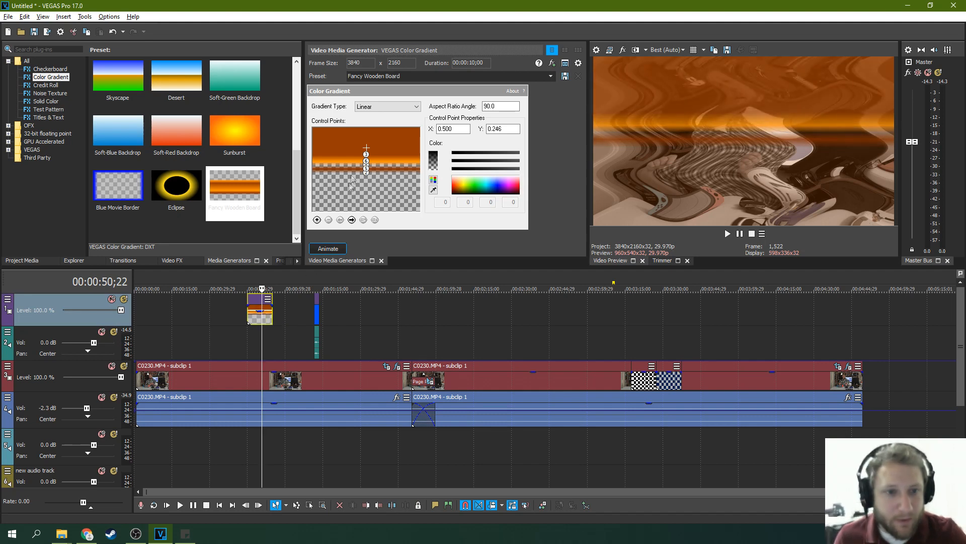
{"action": "left_click", "coordinate": [388, 143]}
{"action": "left_click_drag", "start_coordinate": [373, 156], "coordinate": [363, 179]}
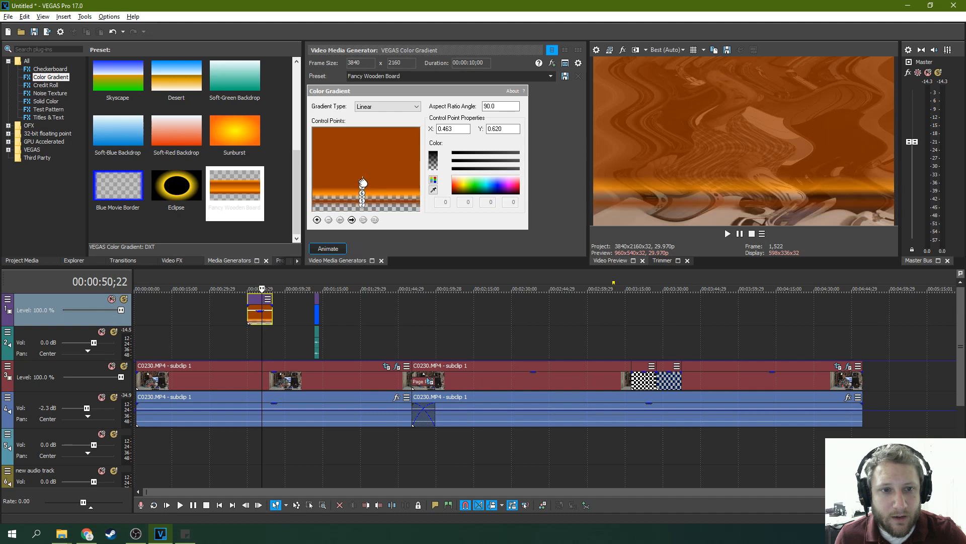
{"action": "left_click", "coordinate": [400, 108]}
{"action": "left_click", "coordinate": [447, 76]}
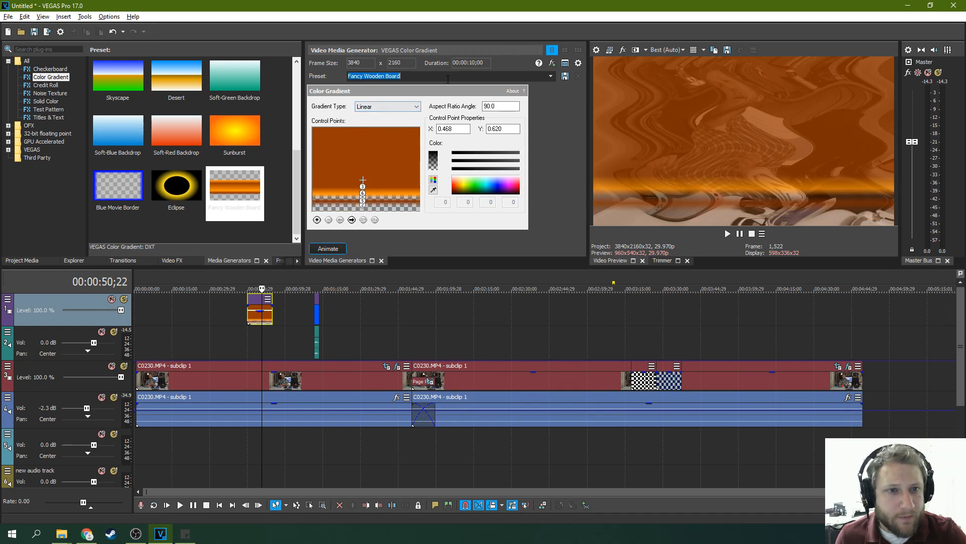
{"action": "left_click", "coordinate": [513, 76]}
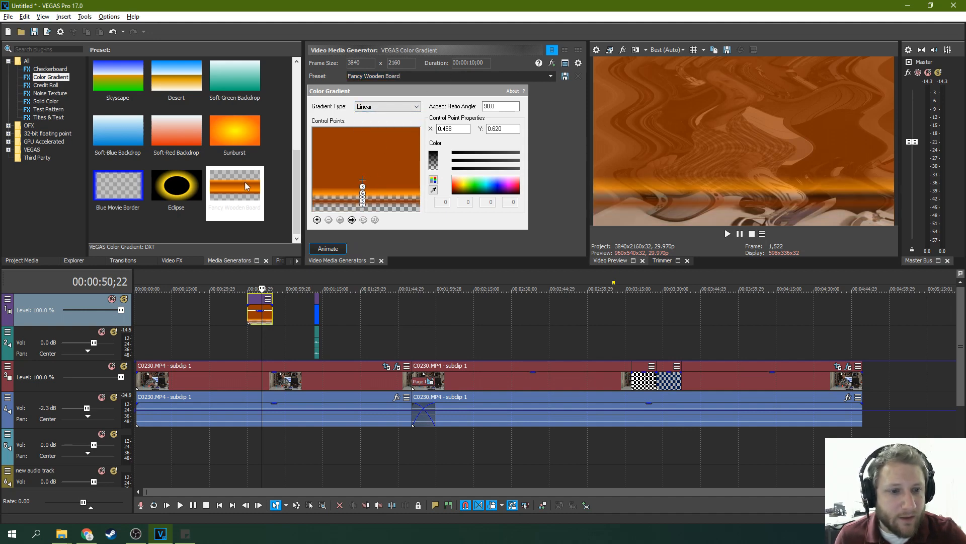
Add a second Fancy Wooden Board clip to the uppermost track at about one minute and move its gradient centre to X 0.491, Y 0.760.
{"action": "left_click_drag", "start_coordinate": [247, 187], "coordinate": [251, 284]}
{"action": "left_click_drag", "start_coordinate": [297, 322], "coordinate": [289, 336]}
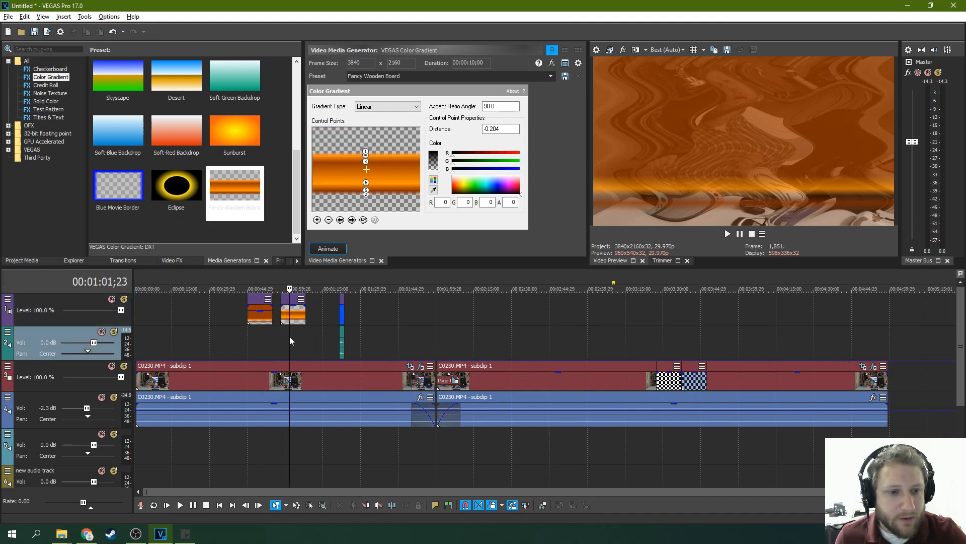
{"action": "left_click_drag", "start_coordinate": [370, 165], "coordinate": [368, 190]}
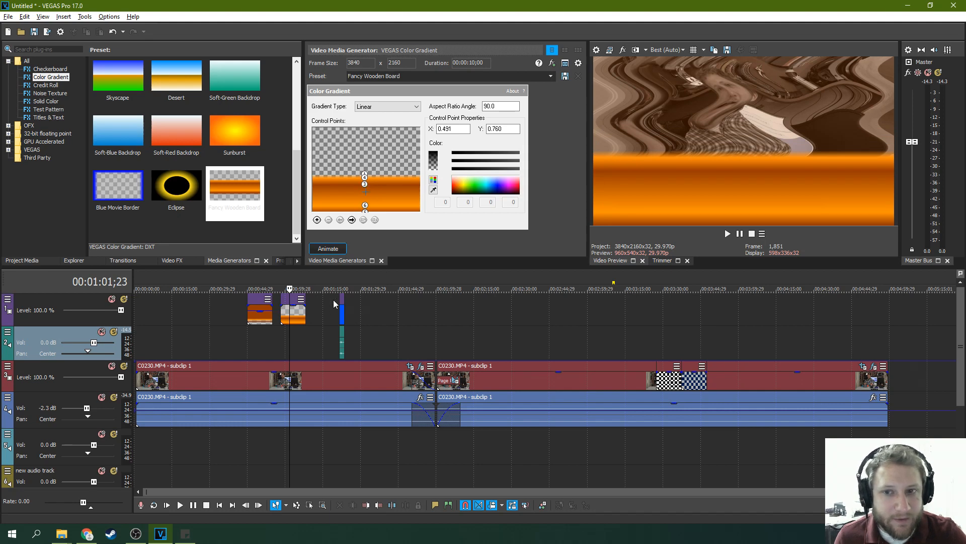
Reduce the second Fancy Wooden Board clip's opacity to 61 % and open the gradient's keyframe animation timeline.
{"action": "scroll", "coordinate": [333, 300], "scroll_direction": "up", "scroll_amount": 2}
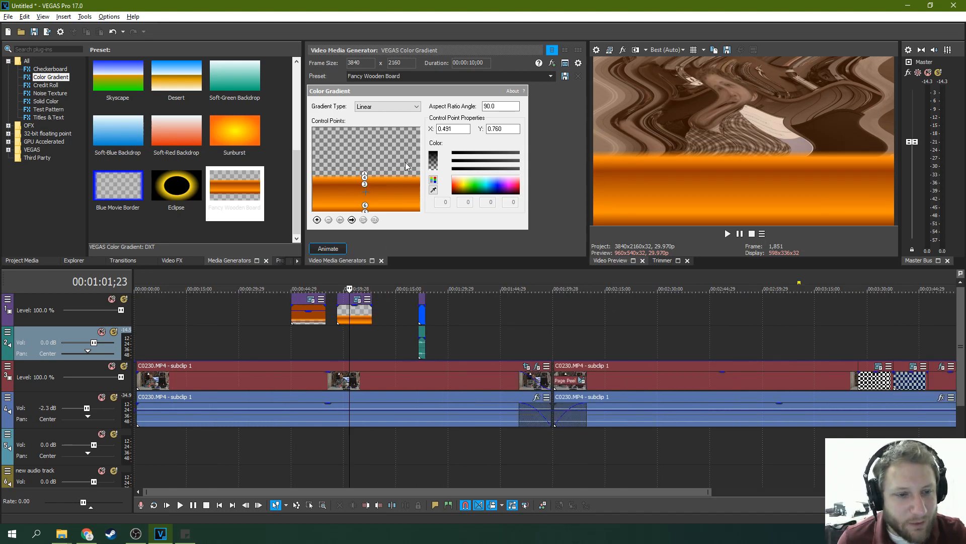
{"action": "left_click", "coordinate": [354, 311]}
{"action": "left_click_drag", "start_coordinate": [355, 311], "coordinate": [355, 317]}
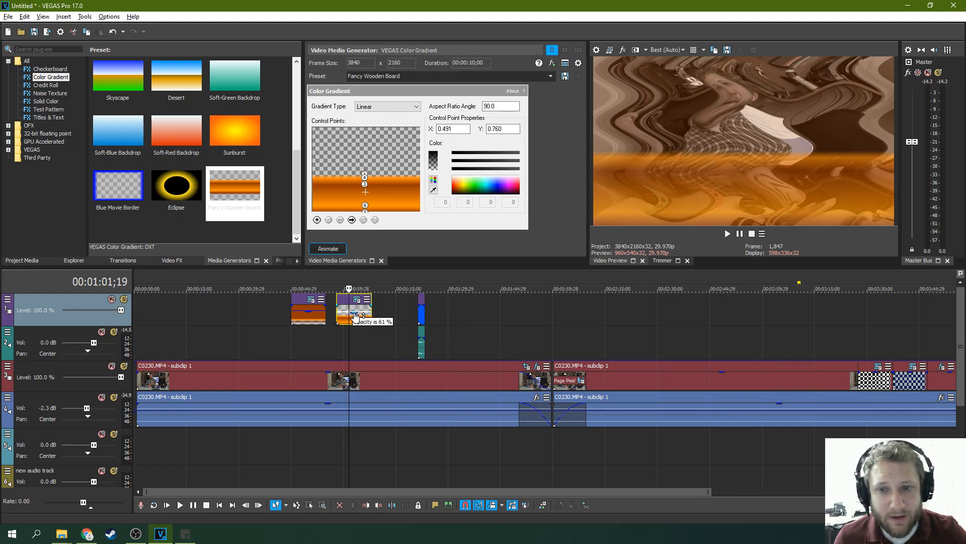
{"action": "left_click", "coordinate": [459, 191]}
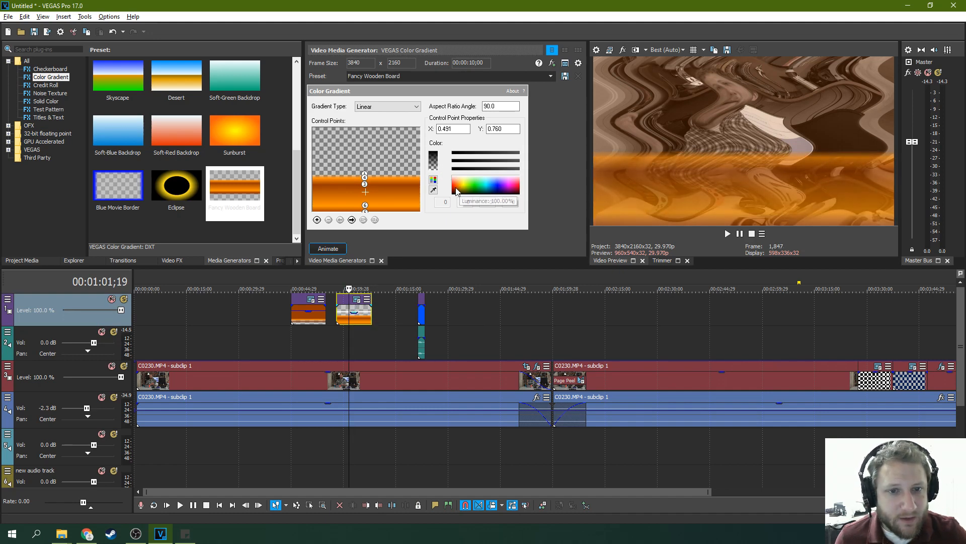
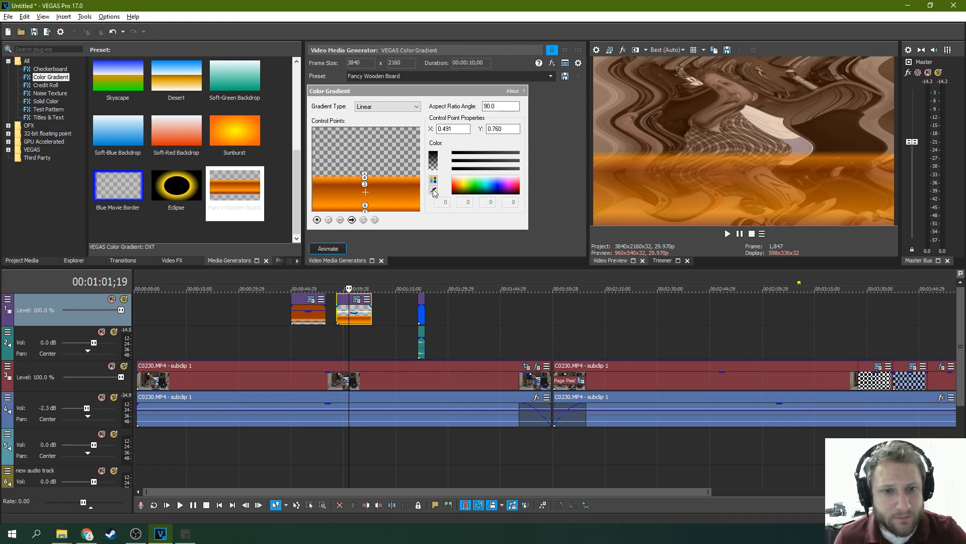
{"action": "left_click", "coordinate": [328, 248]}
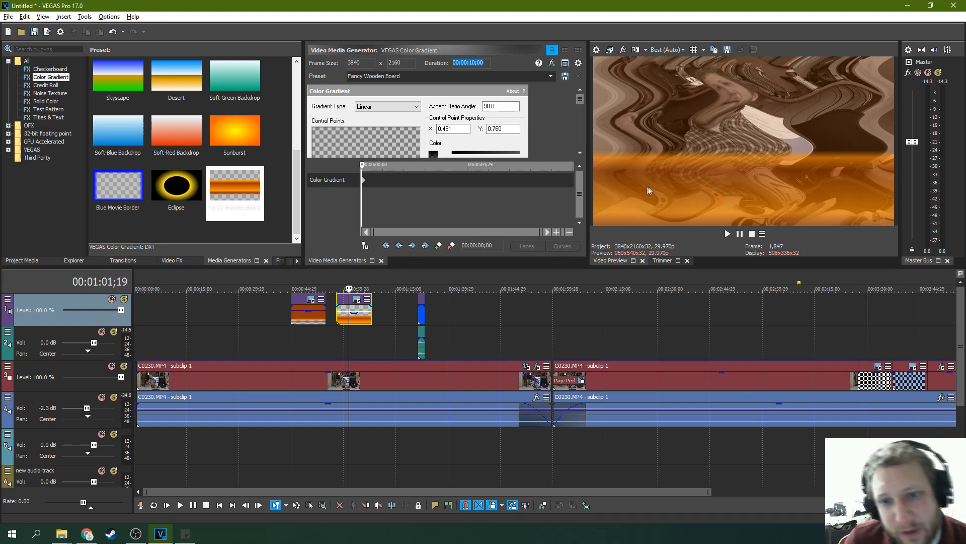
Add the Color Gradient generator's Eclipse preset directly after the second Fancy Wooden Board clip and preview it.
{"action": "left_click_drag", "start_coordinate": [176, 187], "coordinate": [381, 331]}
{"action": "left_click", "coordinate": [381, 331]}
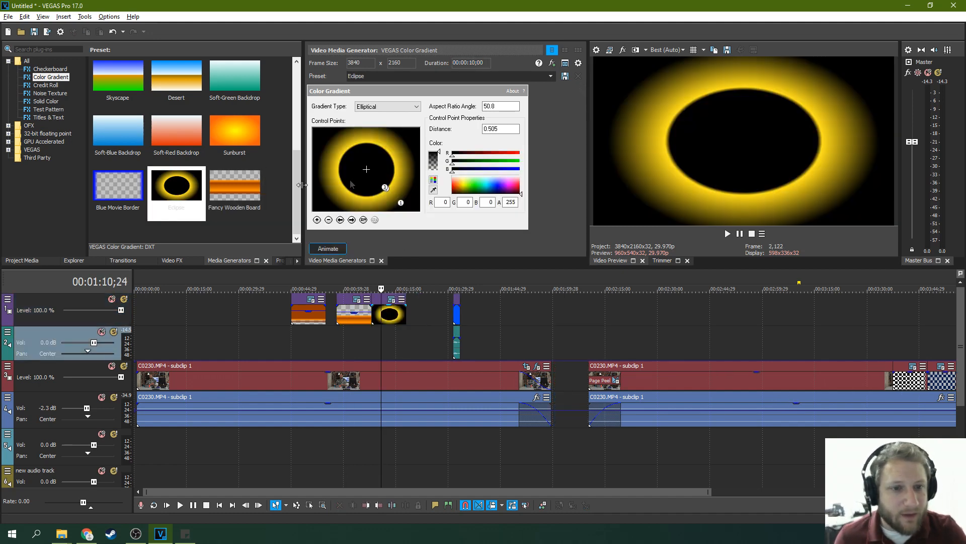
Browse the Credit Roll and Noise Texture presets, add the Lightning preset directly after the Eclipse clip and preview it.
{"action": "left_click", "coordinate": [56, 85]}
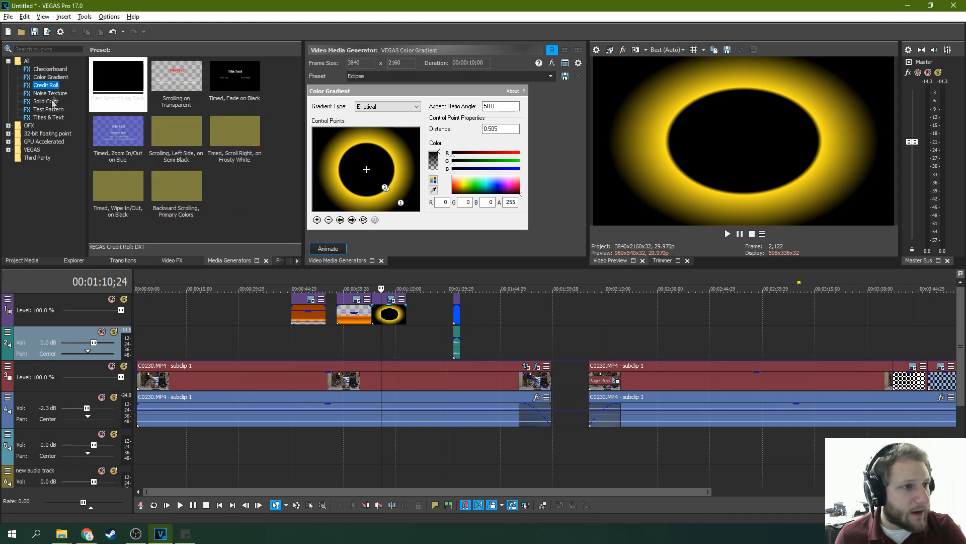
{"action": "left_click", "coordinate": [51, 93]}
{"action": "left_click_drag", "start_coordinate": [296, 113], "coordinate": [300, 183]}
{"action": "left_click", "coordinate": [185, 190]}
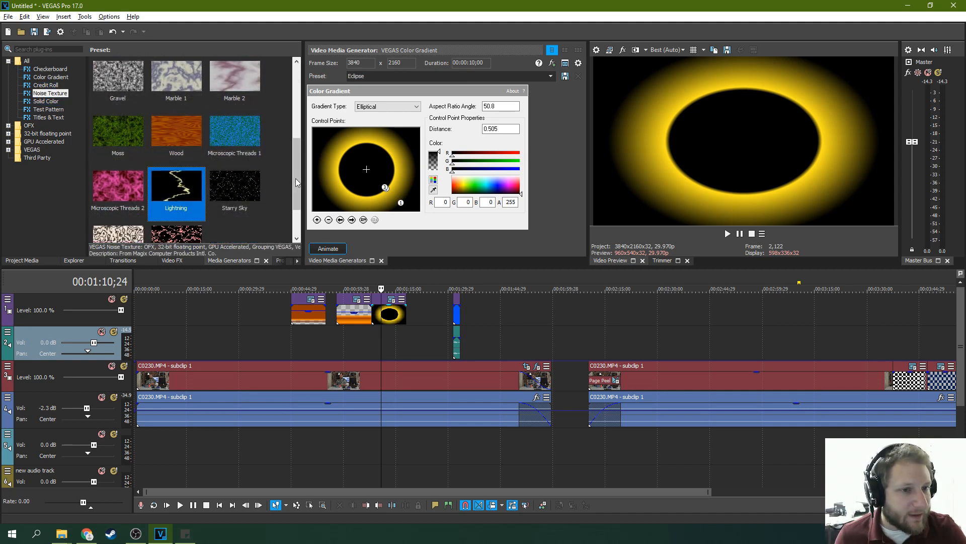
{"action": "scroll", "coordinate": [297, 184], "scroll_direction": "down", "scroll_amount": 1}
{"action": "left_click_drag", "start_coordinate": [176, 132], "coordinate": [421, 325]}
{"action": "left_click", "coordinate": [425, 325]}
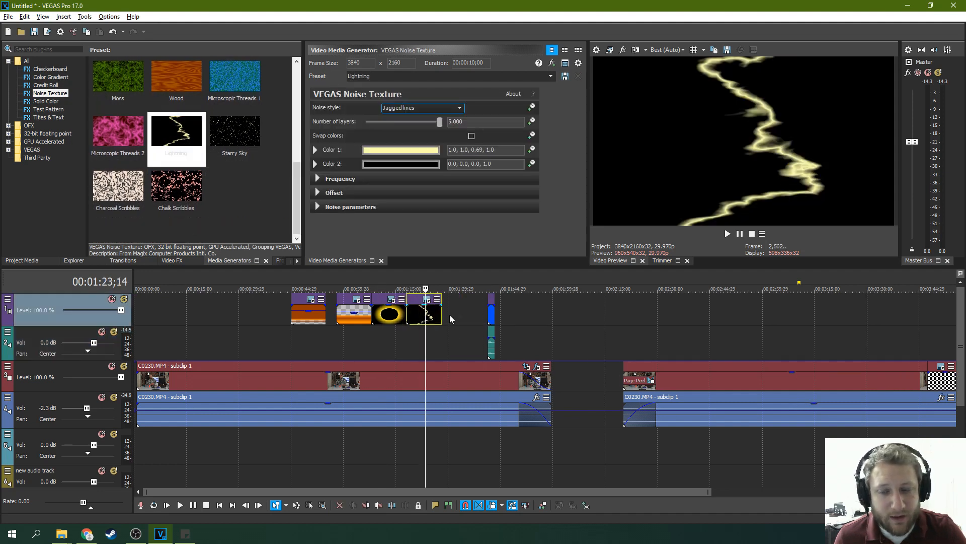
{"action": "left_click", "coordinate": [413, 333]}
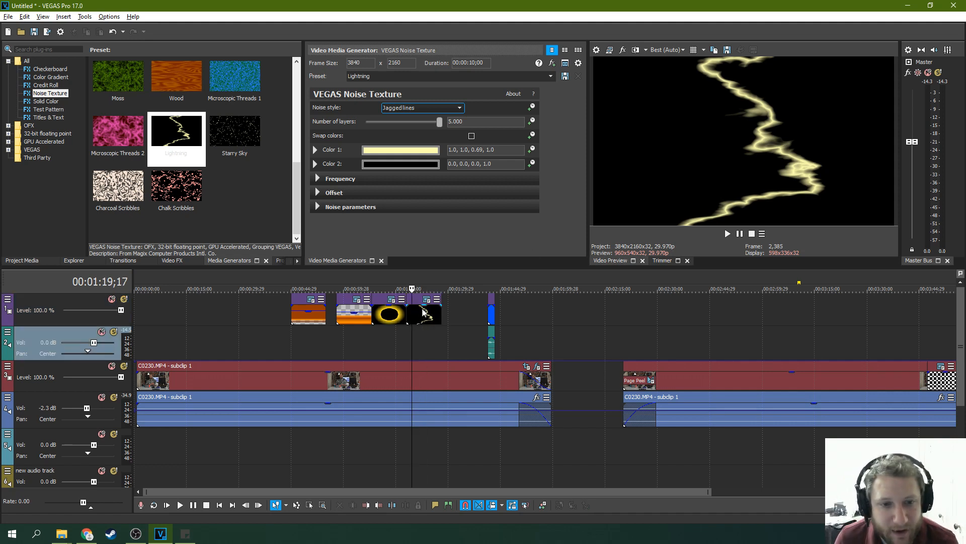
Set the Lightning clip's number of layers to 3.395 and its frequency to X 7.552, Y 10.613.
{"action": "left_click_drag", "start_coordinate": [439, 122], "coordinate": [409, 124]}
{"action": "left_click", "coordinate": [316, 150]}
{"action": "left_click", "coordinate": [315, 150]}
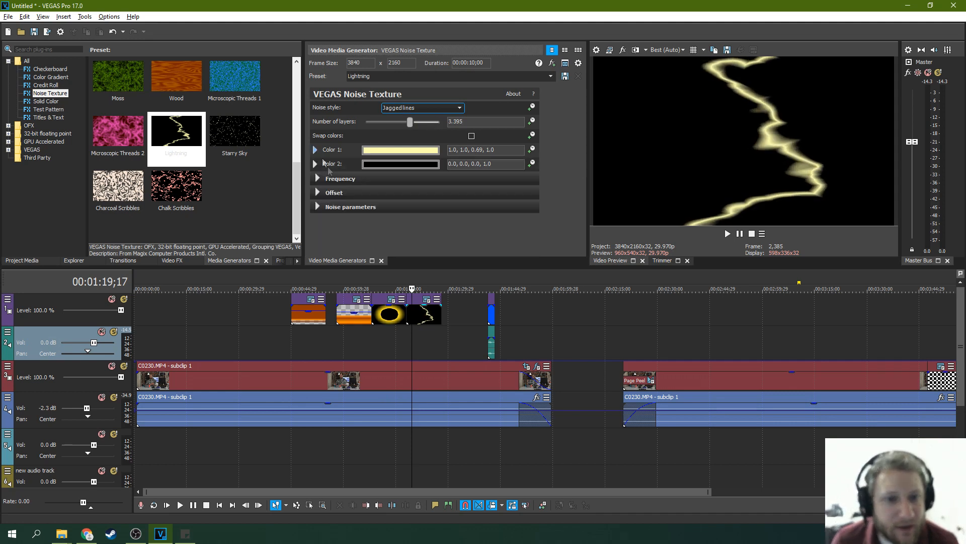
{"action": "left_click", "coordinate": [317, 180]}
{"action": "left_click_drag", "start_coordinate": [371, 194], "coordinate": [392, 209]}
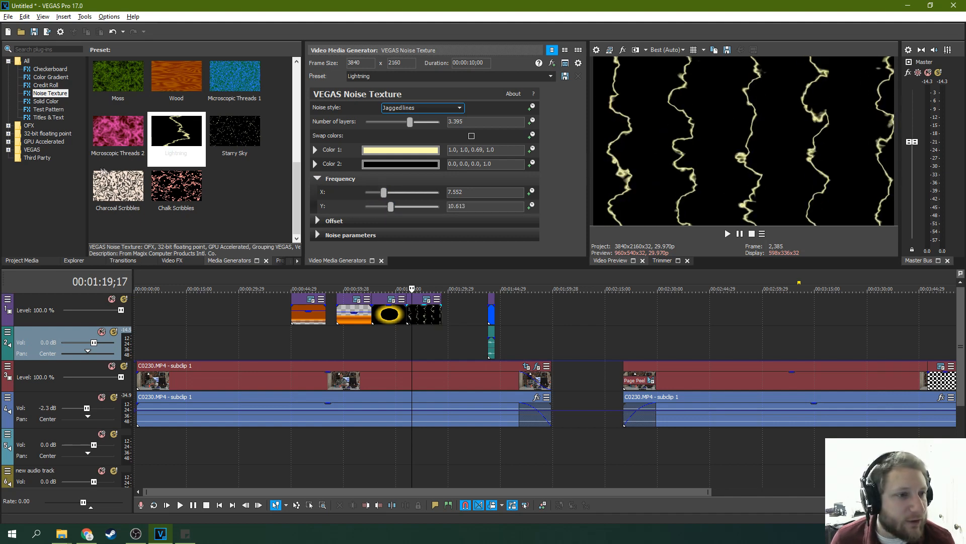
Browse the remaining generators, add the Titles & Text Bounce preset on the uppermost track after the Lightning clip, and play it back.
{"action": "left_click", "coordinate": [49, 110]}
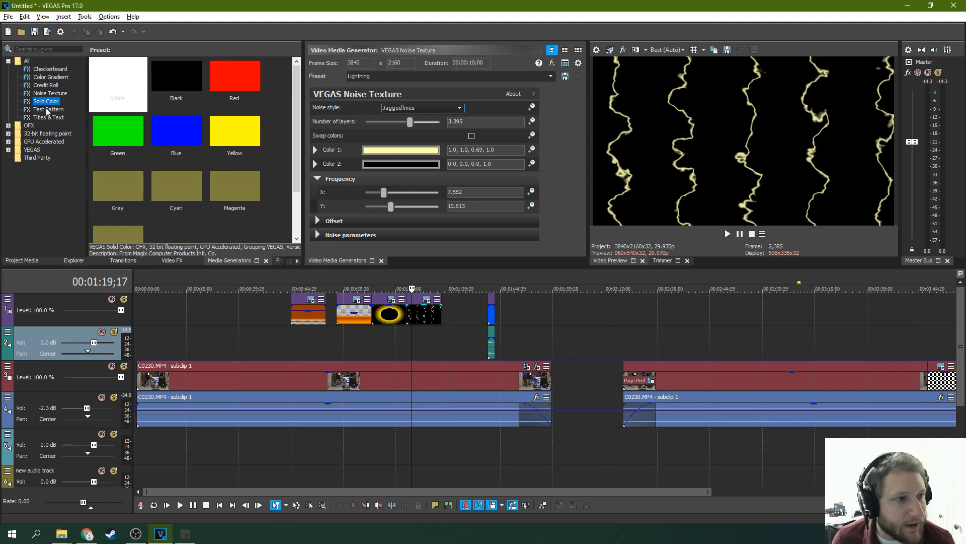
{"action": "left_click", "coordinate": [50, 117]}
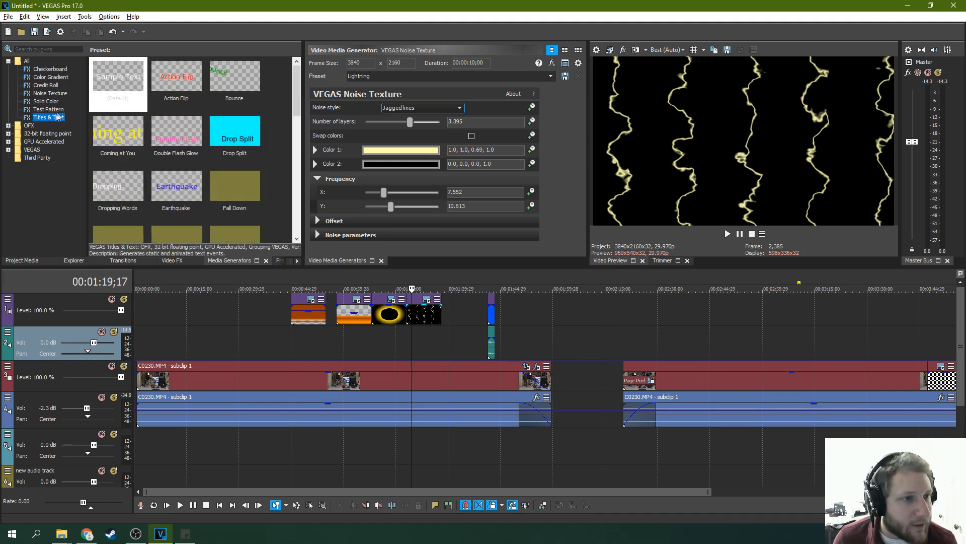
{"action": "left_click", "coordinate": [49, 109]}
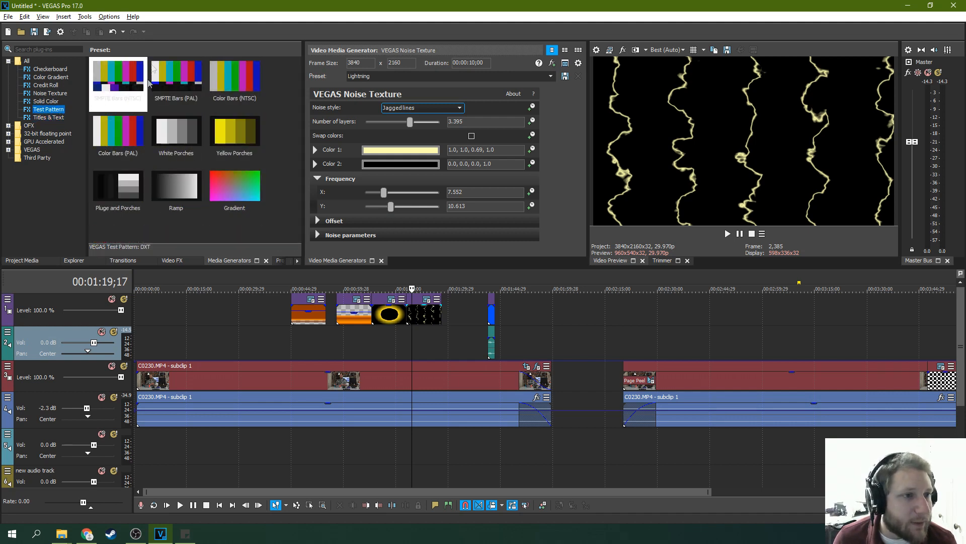
{"action": "left_click", "coordinate": [43, 118]}
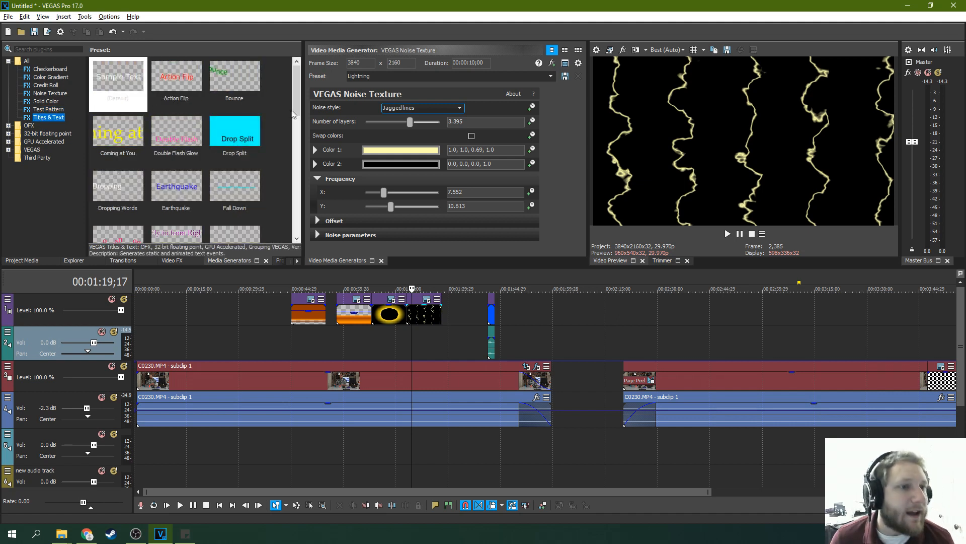
{"action": "left_click_drag", "start_coordinate": [235, 77], "coordinate": [460, 312]}
{"action": "left_click", "coordinate": [465, 335]}
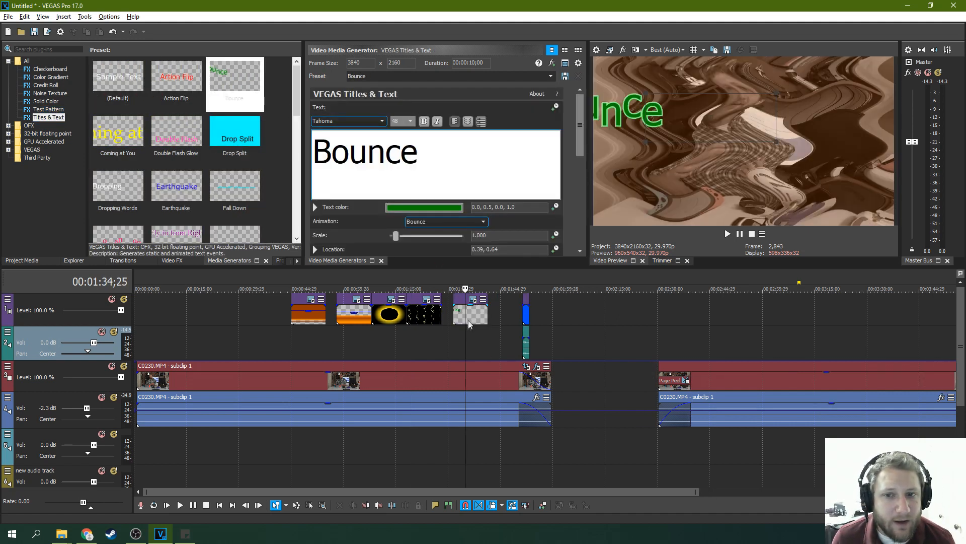
{"action": "left_click", "coordinate": [727, 233]}
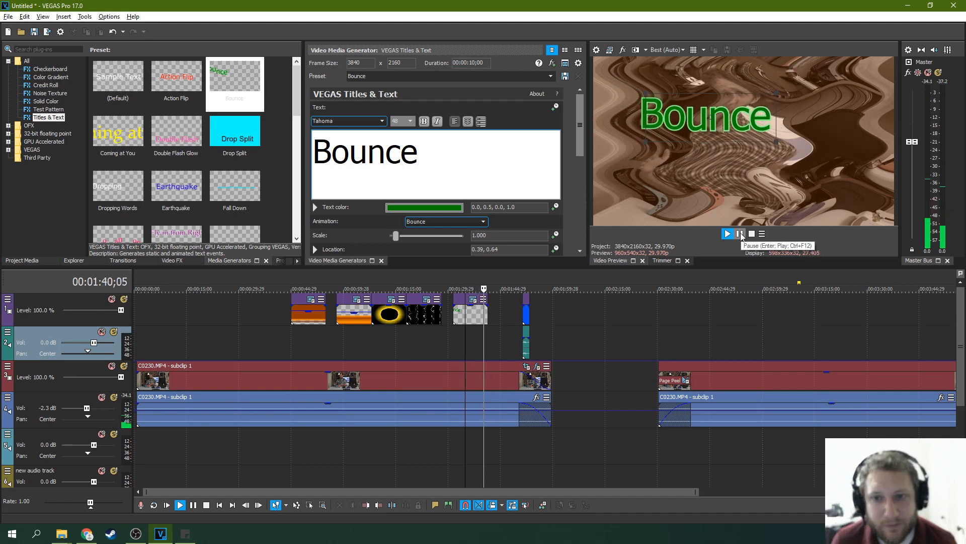
{"action": "left_click", "coordinate": [464, 324]}
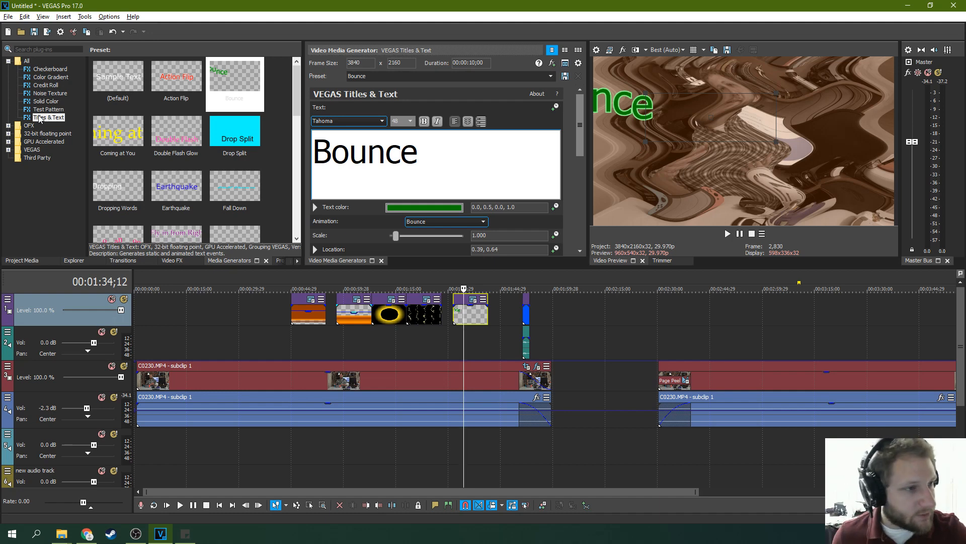
Add the Titles & Text generator's Subtitles preset directly after the Bounce clip and preview it.
{"action": "left_click_drag", "start_coordinate": [299, 107], "coordinate": [298, 202]}
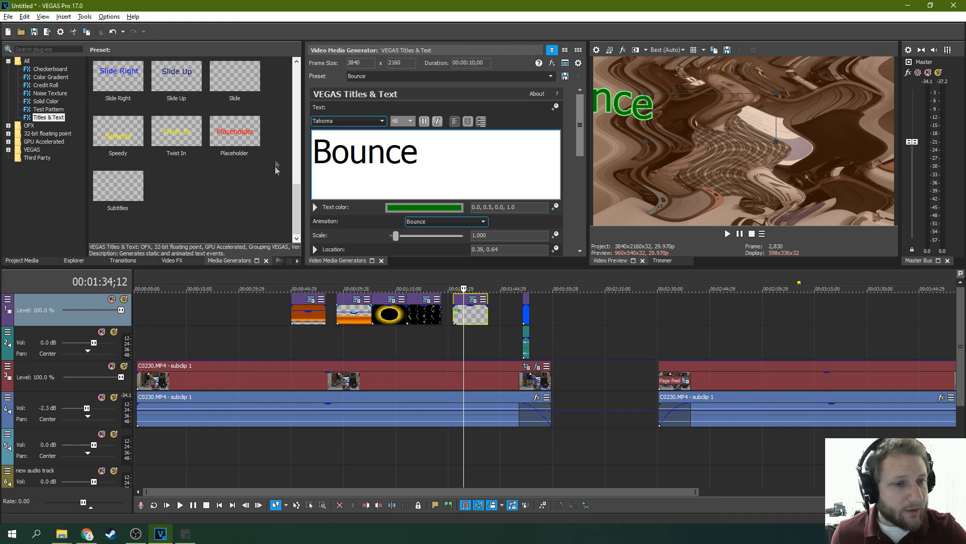
{"action": "scroll", "coordinate": [296, 207], "scroll_direction": "up", "scroll_amount": 1}
{"action": "left_click_drag", "start_coordinate": [125, 231], "coordinate": [488, 306]}
{"action": "left_click", "coordinate": [504, 310]}
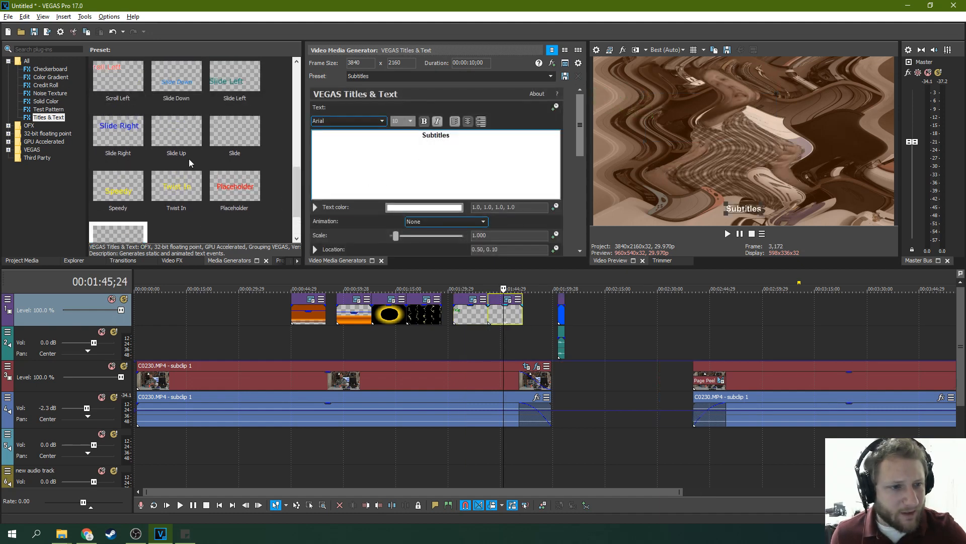
Add the Titles & Text generator's default Sample Text preset to the uppermost track, ahead of all the gradient clips.
{"action": "left_click_drag", "start_coordinate": [297, 179], "coordinate": [274, 74]}
{"action": "left_click_drag", "start_coordinate": [116, 81], "coordinate": [216, 310]}
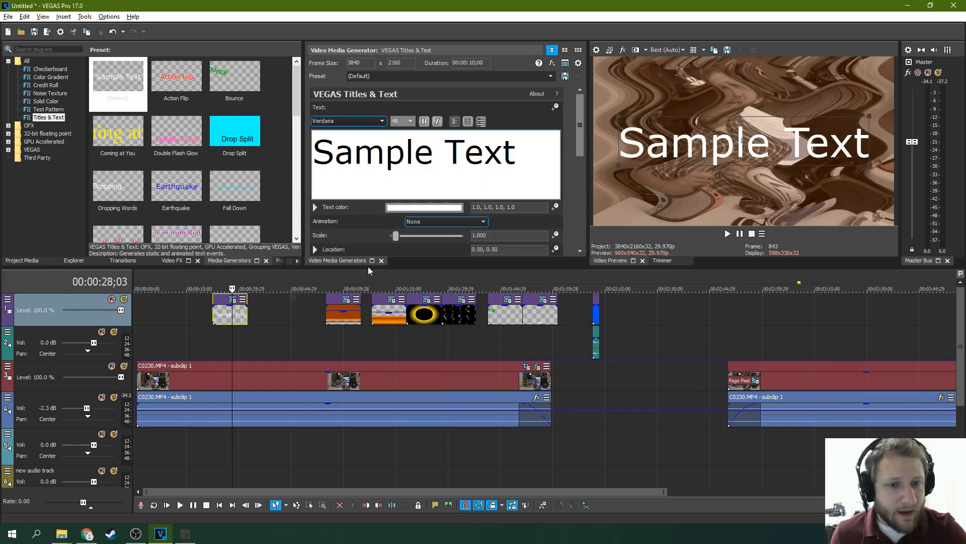
Expand the Sample Text clip's Advanced and Outline settings and move the text to location 0.47, 0.42.
{"action": "scroll", "coordinate": [410, 241], "scroll_direction": "down", "scroll_amount": 3}
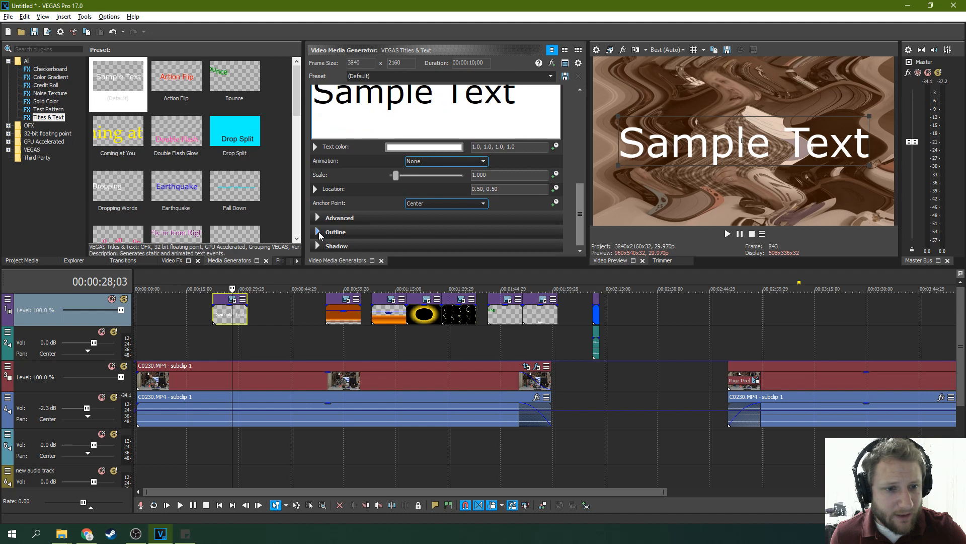
{"action": "left_click", "coordinate": [318, 232]}
{"action": "left_click", "coordinate": [318, 217]}
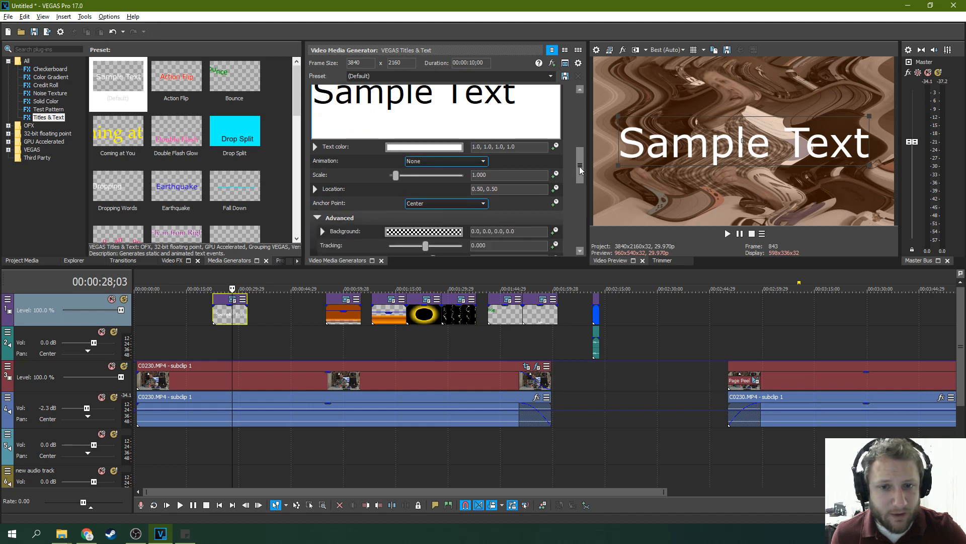
{"action": "scroll", "coordinate": [410, 201], "scroll_direction": "down", "scroll_amount": 2}
{"action": "left_click_drag", "start_coordinate": [643, 133], "coordinate": [632, 146]}
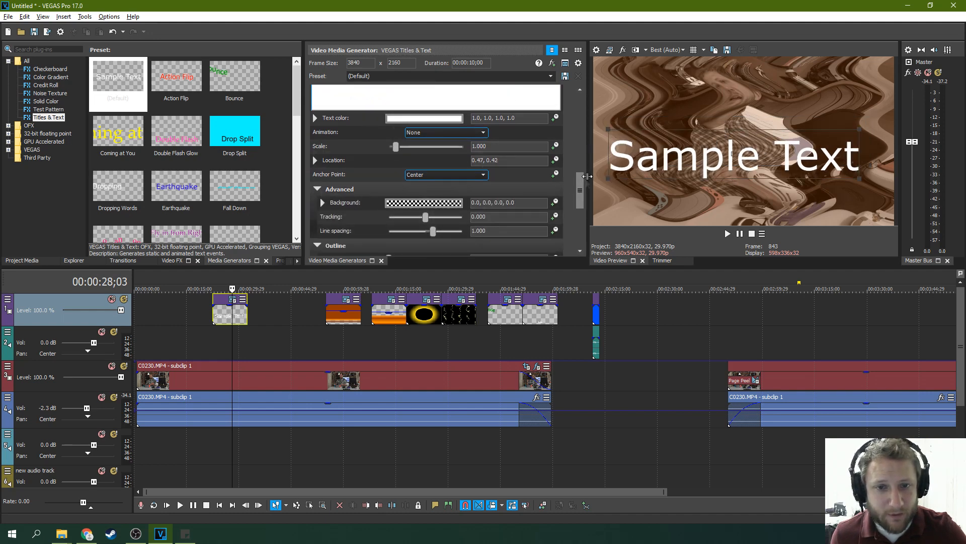
Look through the available fonts for the Sample Text clip, keeping Verdana.
{"action": "scroll", "coordinate": [573, 125], "scroll_direction": "up", "scroll_amount": 4}
{"action": "left_click", "coordinate": [352, 121]}
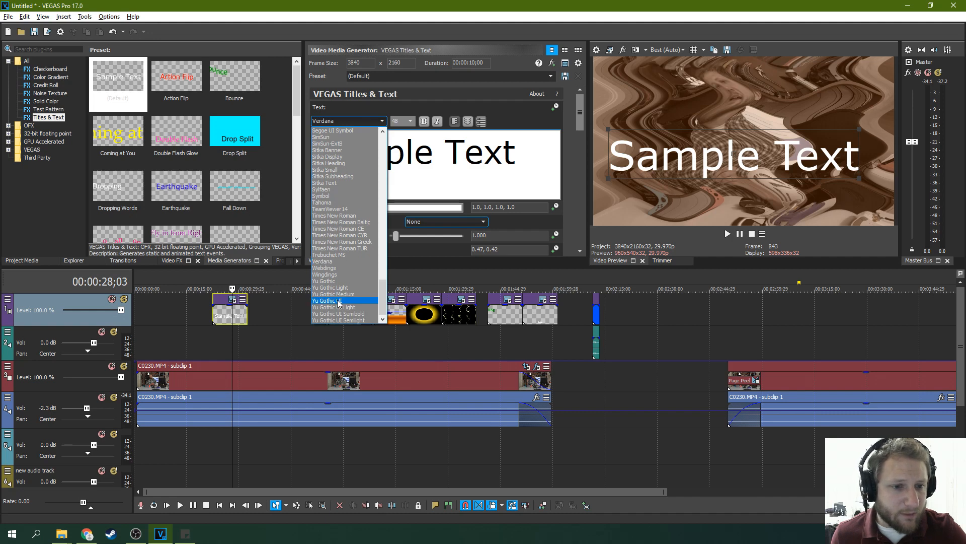
{"action": "left_click", "coordinate": [453, 152]}
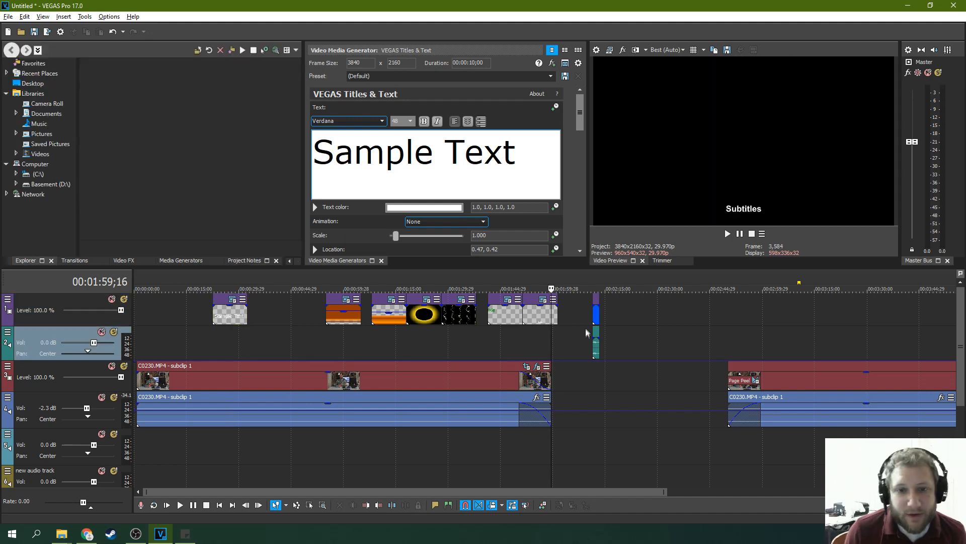
Mark a loop region across the middle of the Bounce clip and play it back in a loop.
{"action": "left_click_drag", "start_coordinate": [616, 282], "coordinate": [691, 282]}
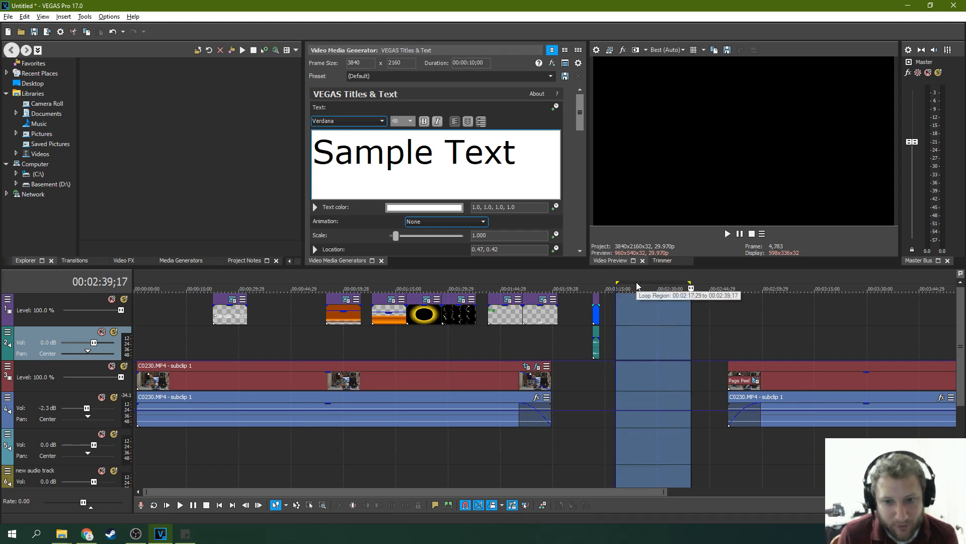
{"action": "left_click", "coordinate": [624, 288]}
{"action": "left_click_drag", "start_coordinate": [501, 282], "coordinate": [518, 281]}
{"action": "key", "text": "space"}
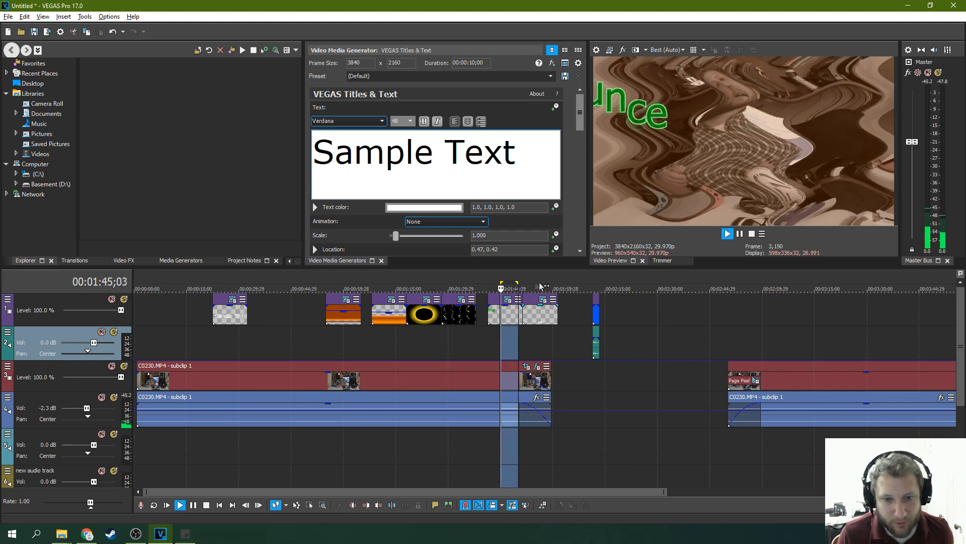
Shorten the loop region to a brief part of the Bounce clip during playback and stop playing.
{"action": "left_click_drag", "start_coordinate": [516, 281], "coordinate": [505, 283]}
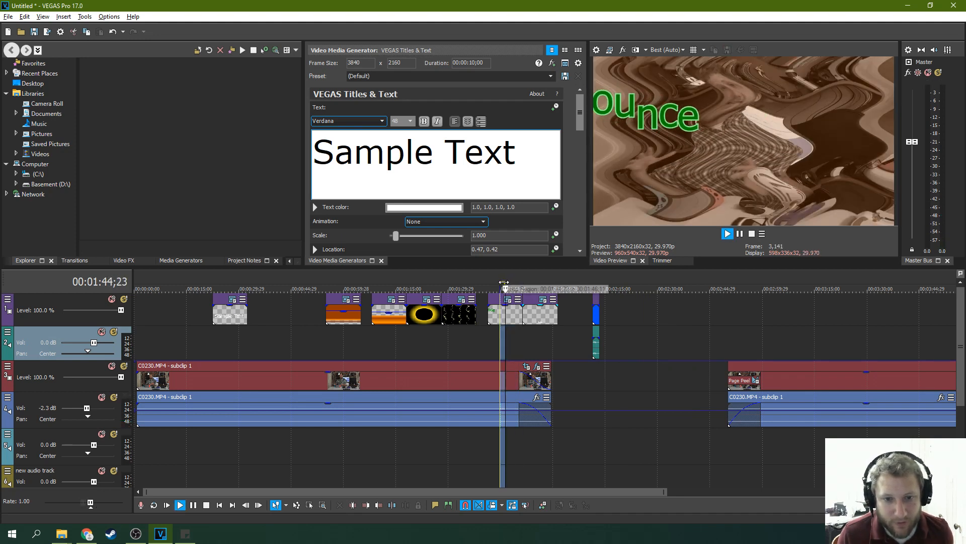
{"action": "left_click", "coordinate": [740, 235]}
{"action": "left_click", "coordinate": [740, 234]}
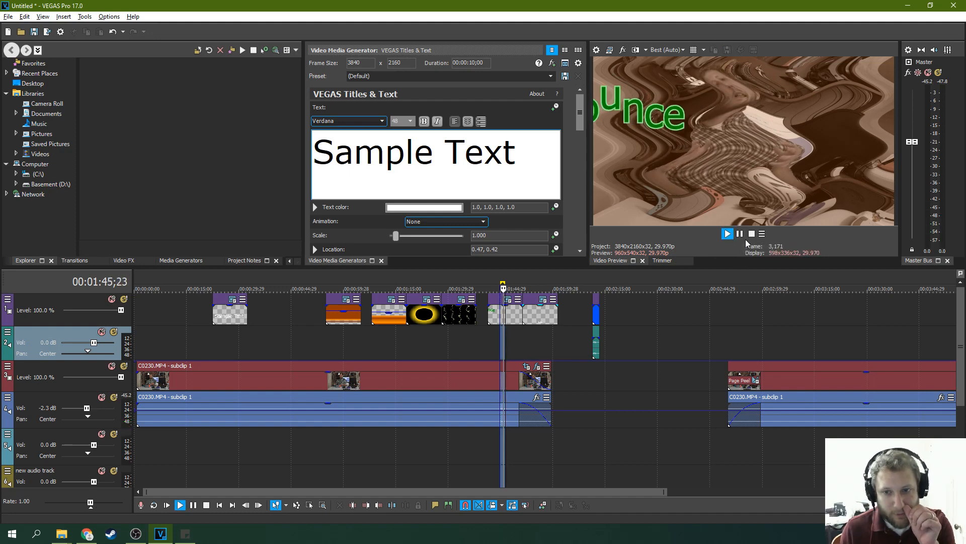
{"action": "key", "text": "space"}
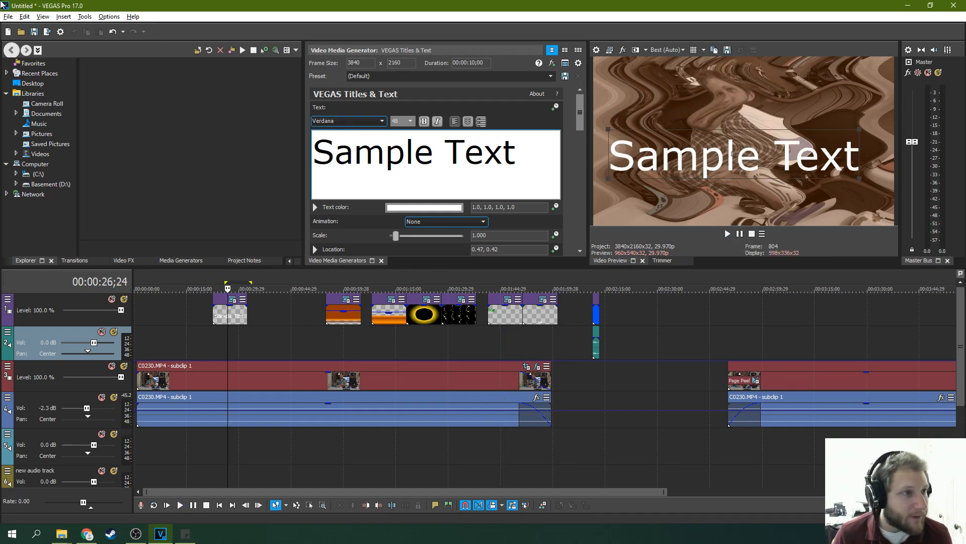
Open the Render As dialog and view the FLAC Audio format's templates and plug-in information.
{"action": "left_click", "coordinate": [8, 16]}
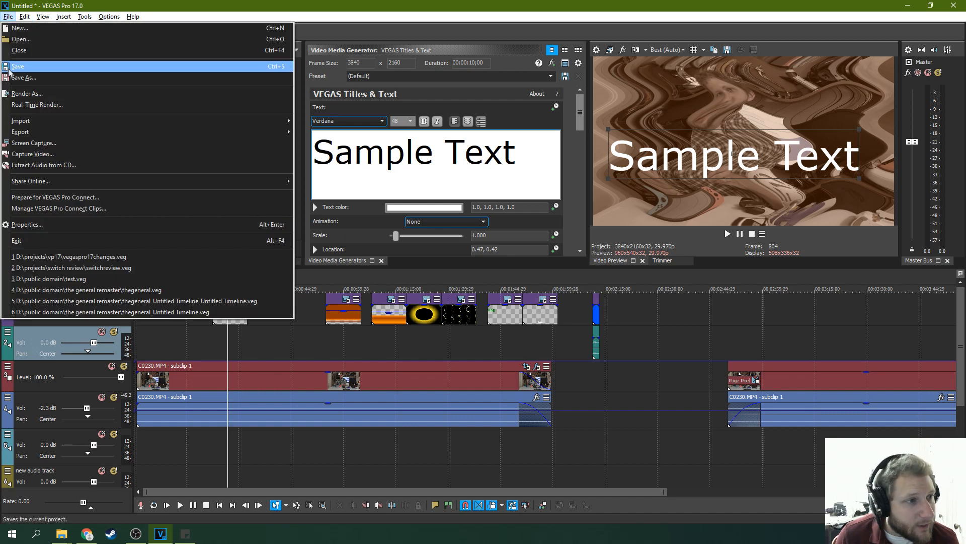
{"action": "left_click", "coordinate": [26, 94]}
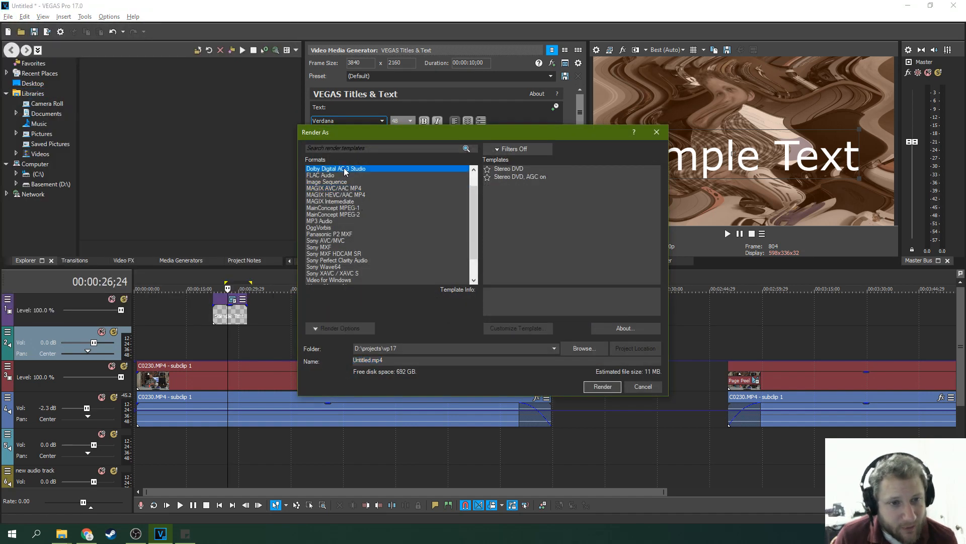
{"action": "scroll", "coordinate": [359, 191], "scroll_direction": "up", "scroll_amount": 1}
{"action": "left_click", "coordinate": [321, 174]}
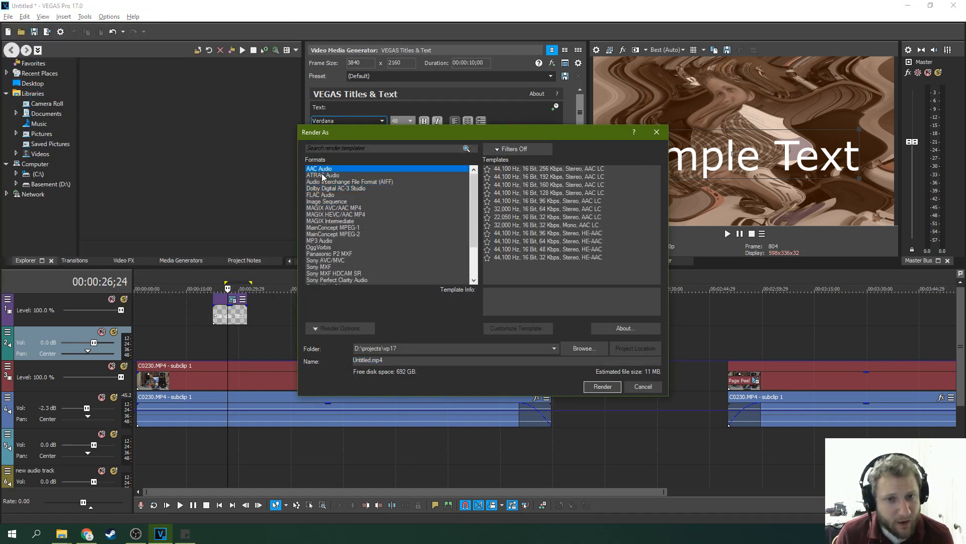
{"action": "left_click", "coordinate": [325, 195]}
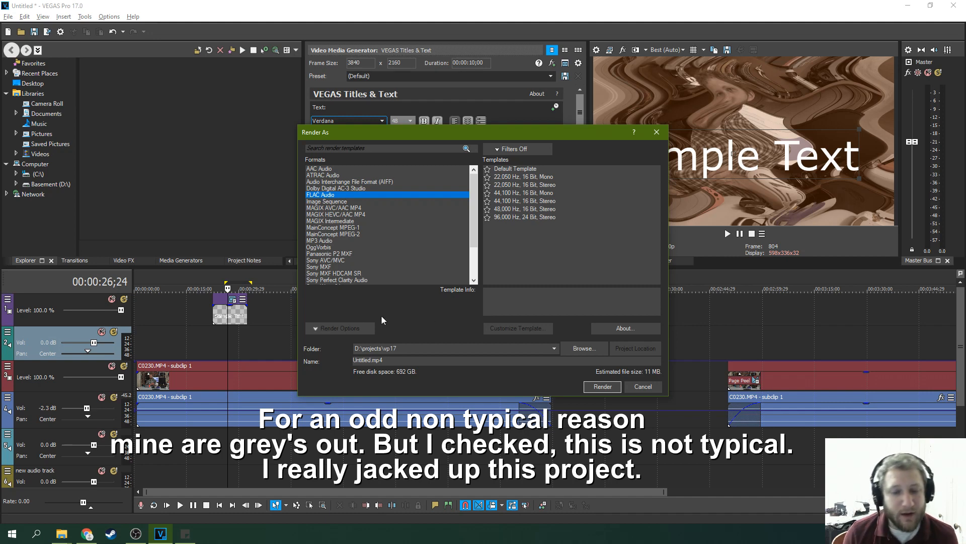
{"action": "left_click", "coordinate": [612, 333]}
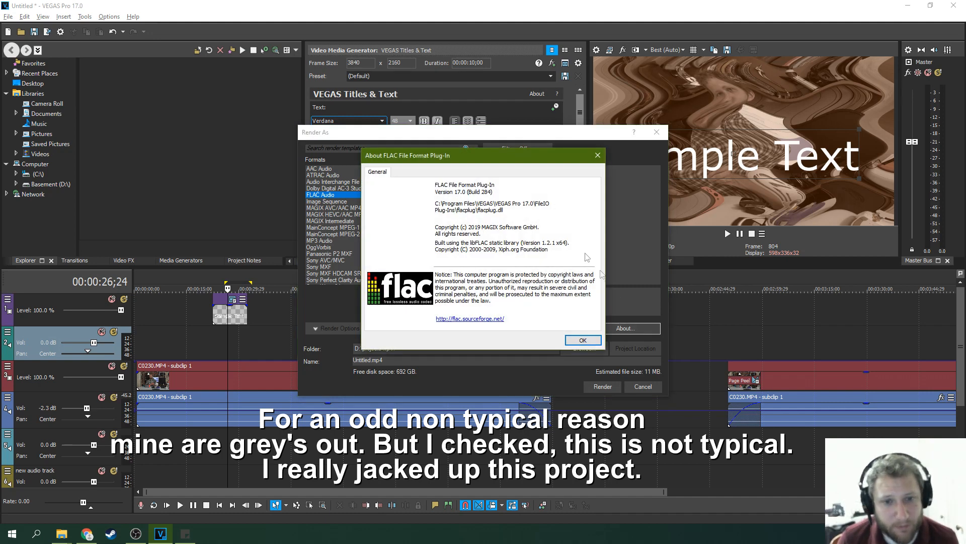
{"action": "left_click", "coordinate": [597, 156]}
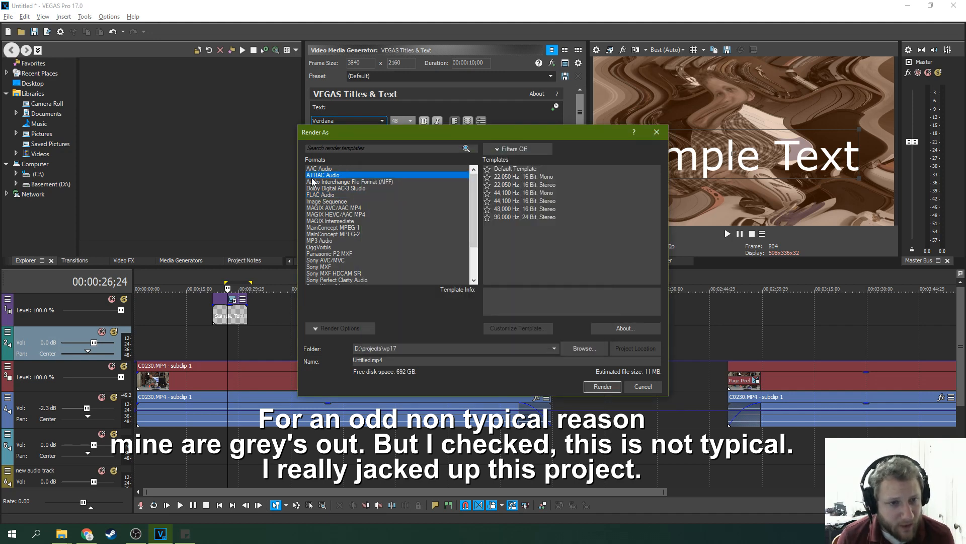
Review the other audio formats and select the AIFF template 176,400 Hz, 24 Bit, Mono, PCM.
{"action": "left_click", "coordinate": [325, 188]}
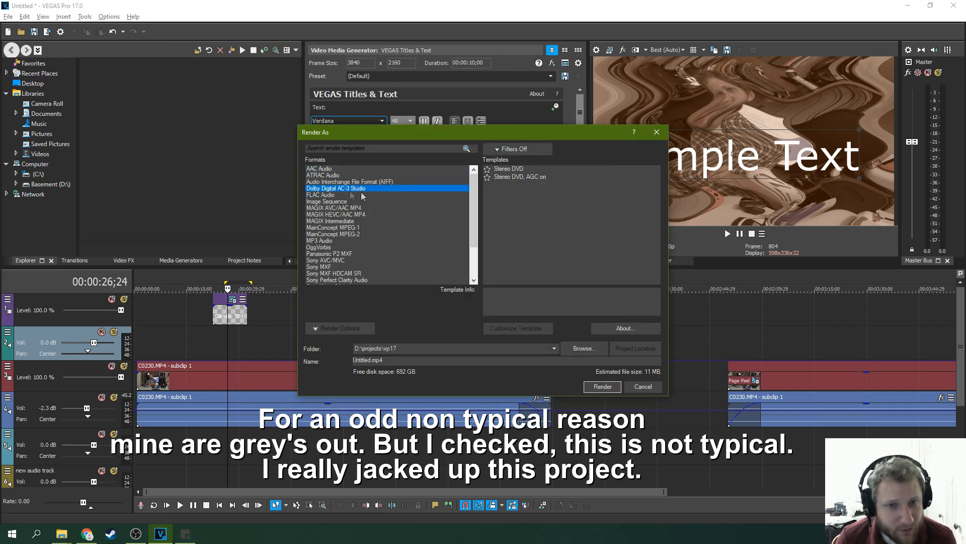
{"action": "left_click", "coordinate": [345, 196]}
{"action": "left_click", "coordinate": [347, 181]}
{"action": "left_click", "coordinate": [520, 193]}
{"action": "scroll", "coordinate": [526, 221], "scroll_direction": "down", "scroll_amount": 2}
{"action": "left_click", "coordinate": [529, 251]}
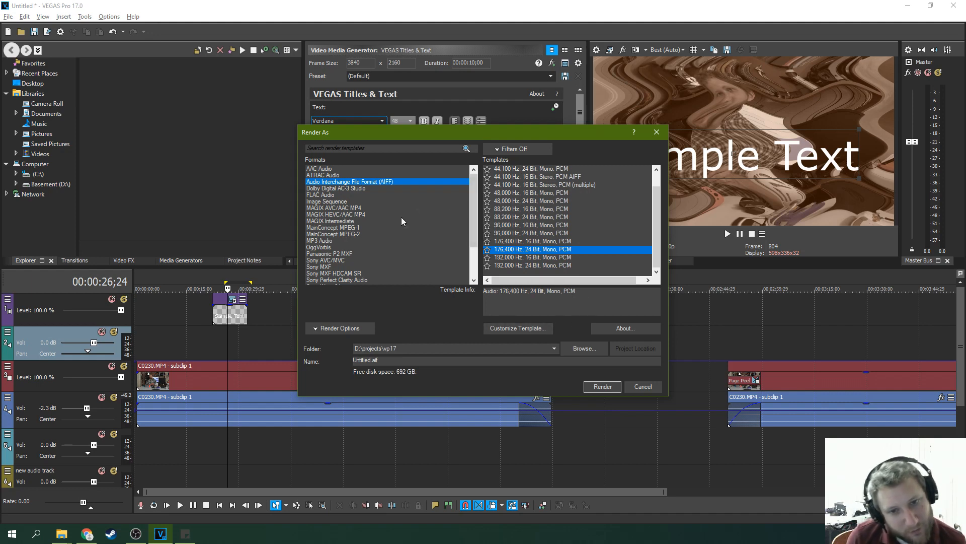
View the render templates for Dolby Digital AC-3 Studio and Image Sequence.
{"action": "left_click", "coordinate": [340, 201]}
{"action": "left_click", "coordinate": [330, 189]}
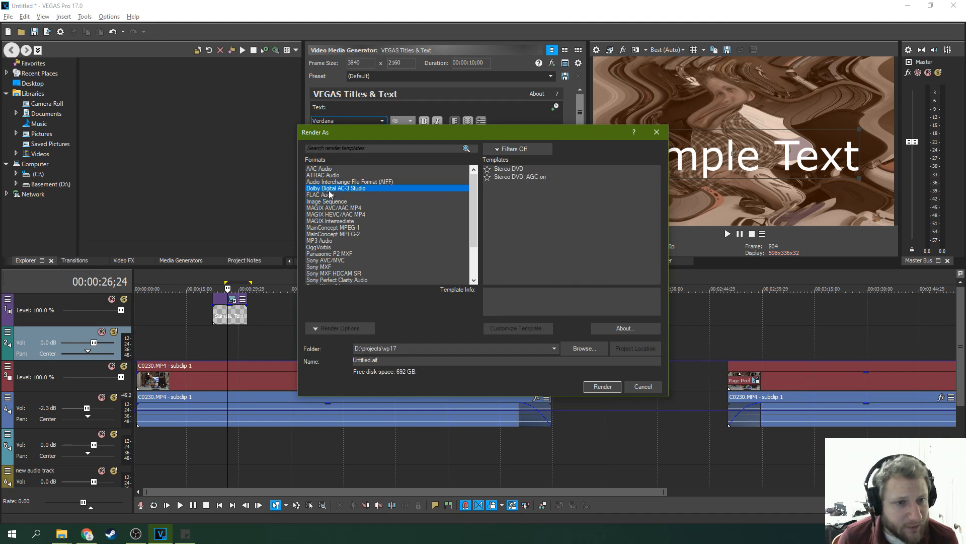
{"action": "left_click", "coordinate": [332, 202]}
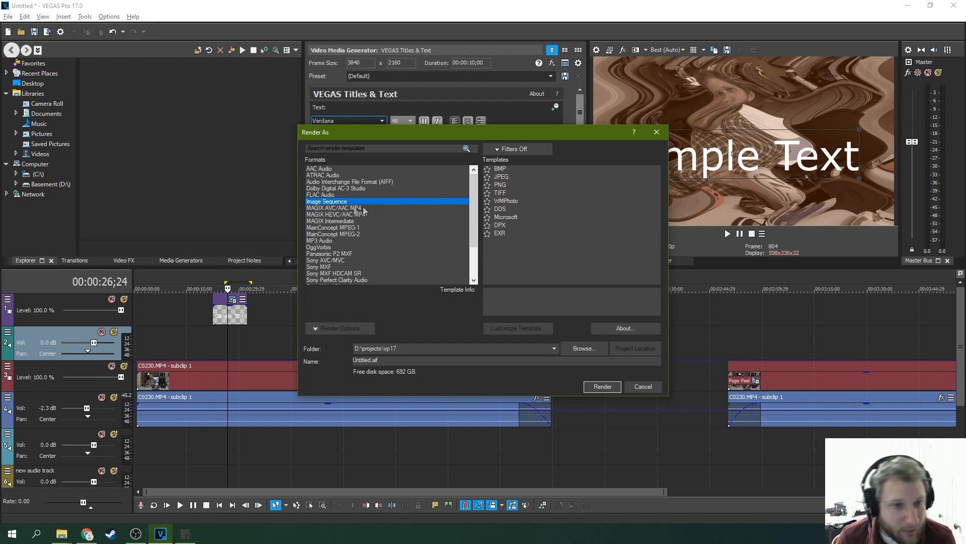
Examine the list of MAGIX AVC/AAC MP4 render templates, from 4K 2160p down to HD sizes.
{"action": "left_click", "coordinate": [342, 208]}
{"action": "left_click", "coordinate": [347, 215]}
{"action": "left_click", "coordinate": [346, 208]}
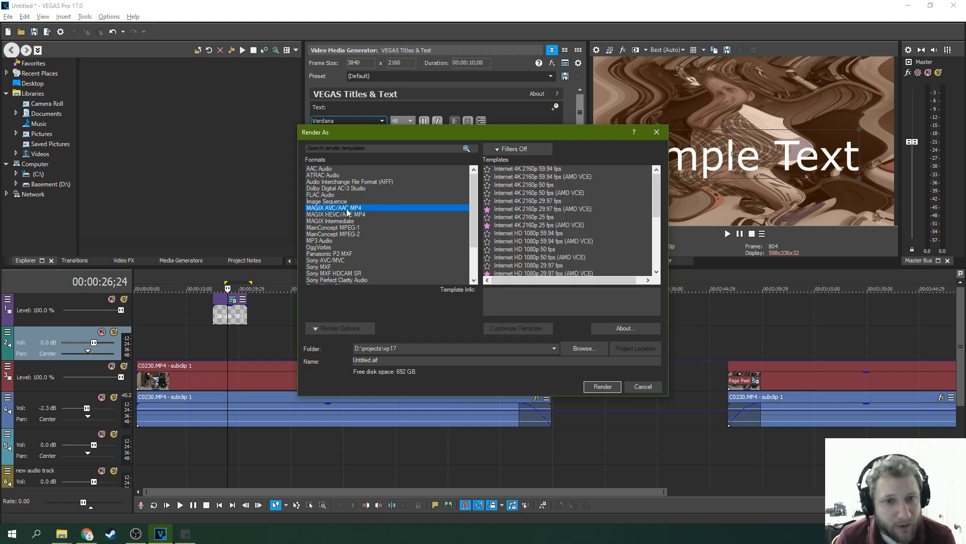
{"action": "scroll", "coordinate": [657, 220], "scroll_direction": "down", "scroll_amount": 3}
{"action": "mouse_move", "coordinate": [659, 216]}
{"action": "left_mouse_down"}
{"action": "mouse_move", "coordinate": [659, 240]}
{"action": "mouse_move", "coordinate": [651, 189]}
{"action": "mouse_move", "coordinate": [647, 252]}
{"action": "mouse_move", "coordinate": [647, 217]}
{"action": "left_mouse_up"}
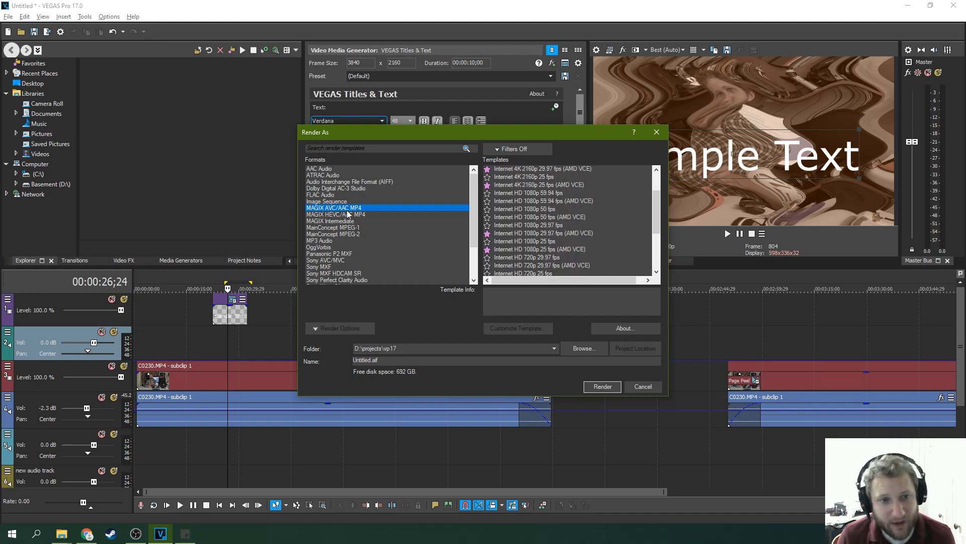
{"action": "left_click_drag", "start_coordinate": [654, 202], "coordinate": [633, 202]}
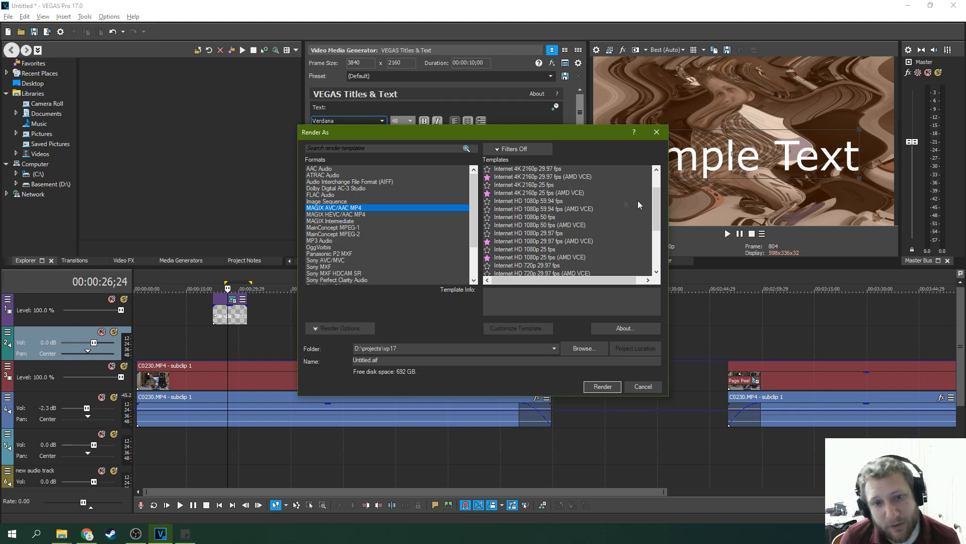
{"action": "left_click_drag", "start_coordinate": [657, 219], "coordinate": [654, 210]}
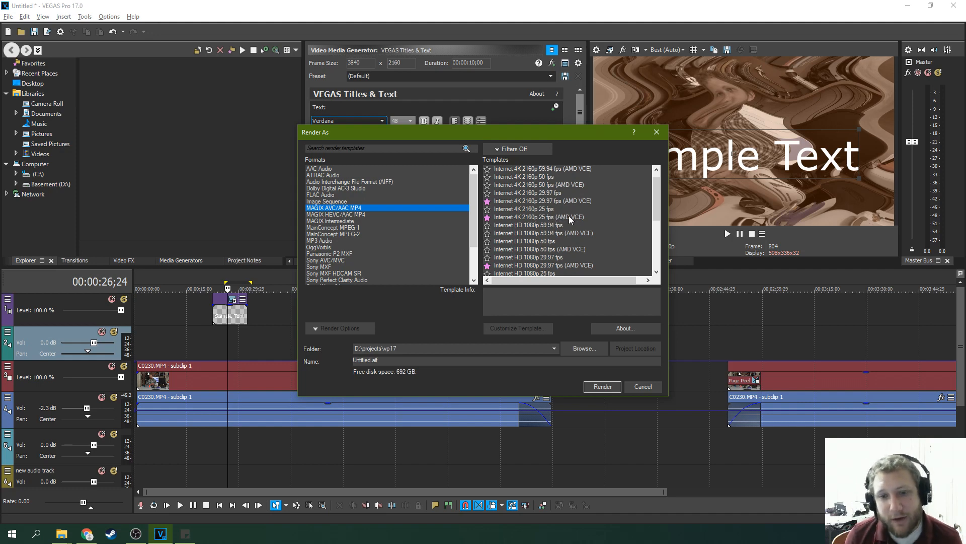
Compare the details of the Internet 4K 2160p 25 fps template with those of its AMD VCE version.
{"action": "left_click", "coordinate": [534, 211]}
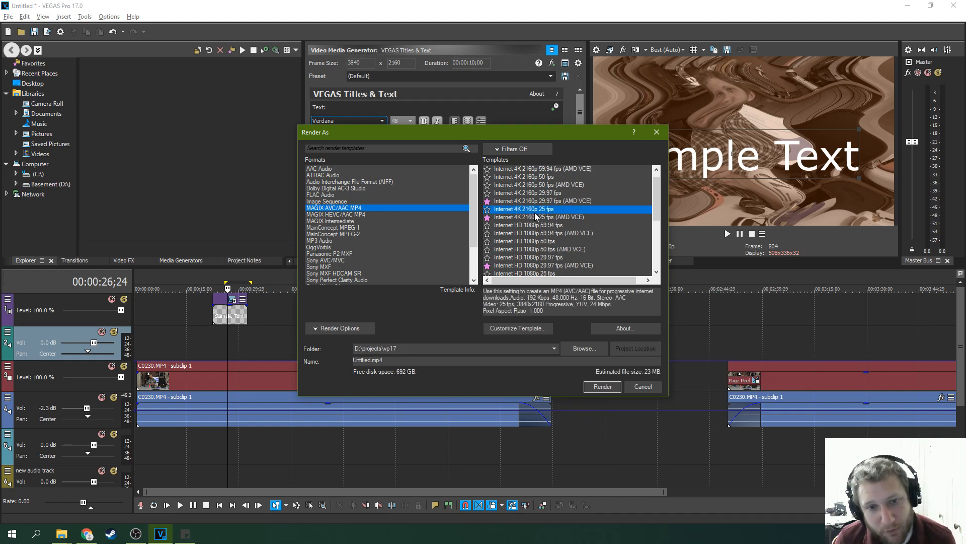
{"action": "left_click", "coordinate": [535, 216]}
{"action": "left_click", "coordinate": [529, 211]}
{"action": "left_click", "coordinate": [531, 217]}
{"action": "left_click", "coordinate": [527, 210]}
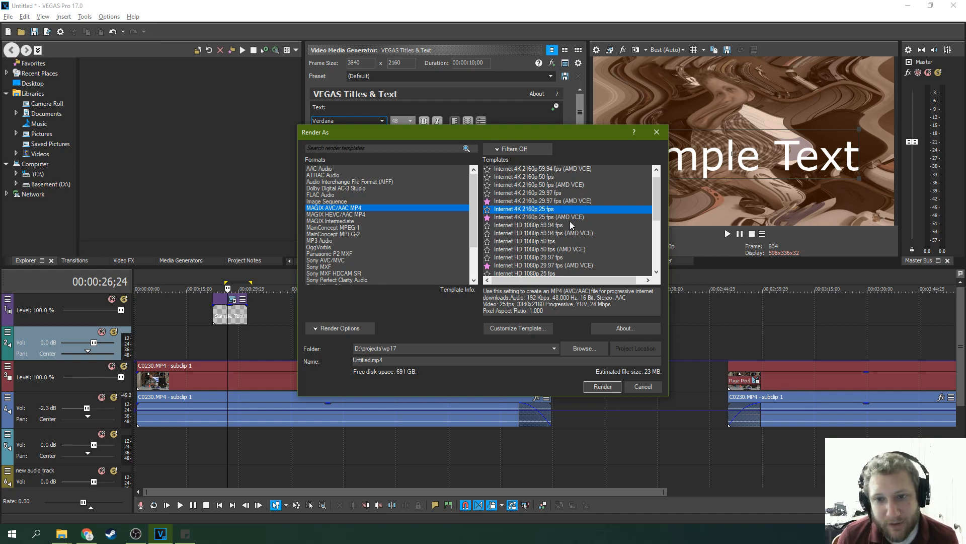
{"action": "left_click", "coordinate": [533, 219]}
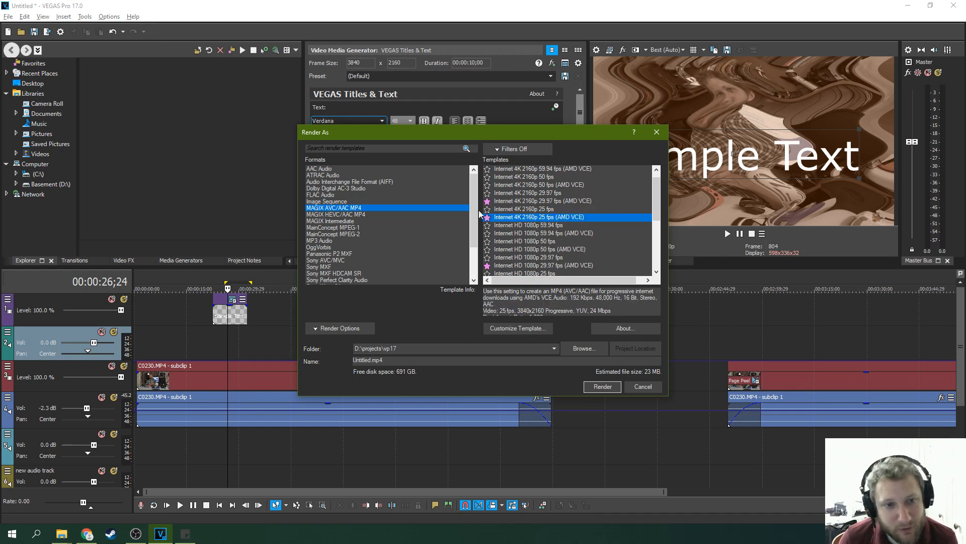
Look through the render templates of the MAGIX HEVC/AAC MP4 and MAGIX Intermediate formats.
{"action": "left_click", "coordinate": [357, 214]}
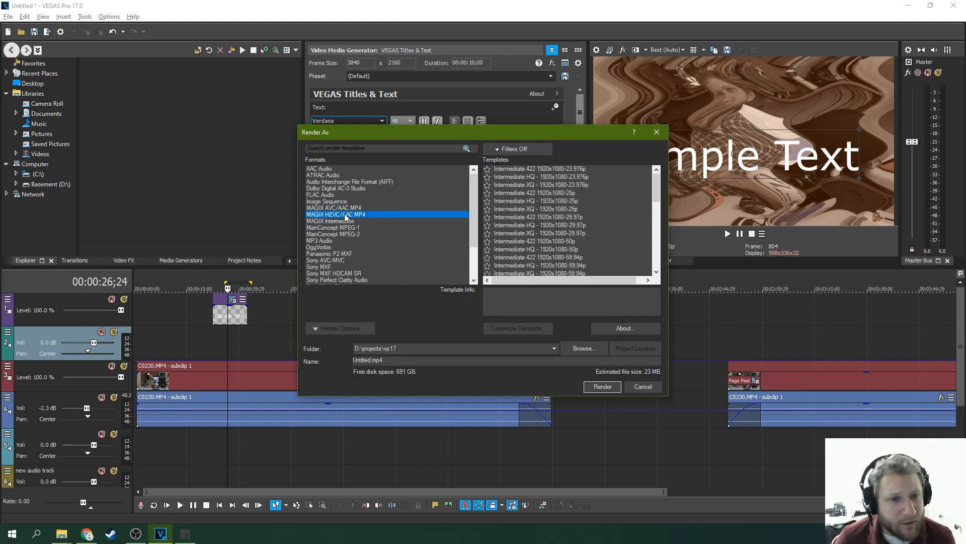
{"action": "scroll", "coordinate": [572, 257], "scroll_direction": "down", "scroll_amount": 3}
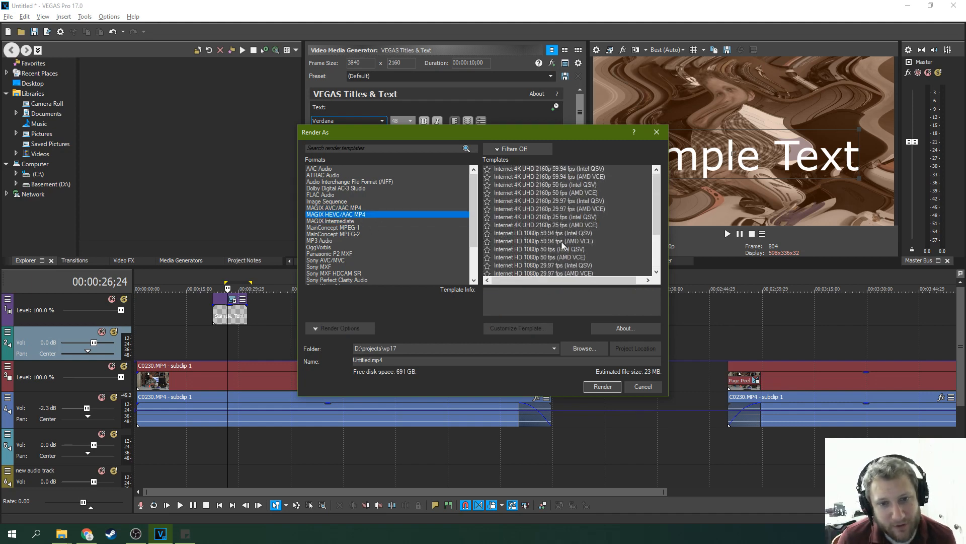
{"action": "left_click", "coordinate": [439, 221]}
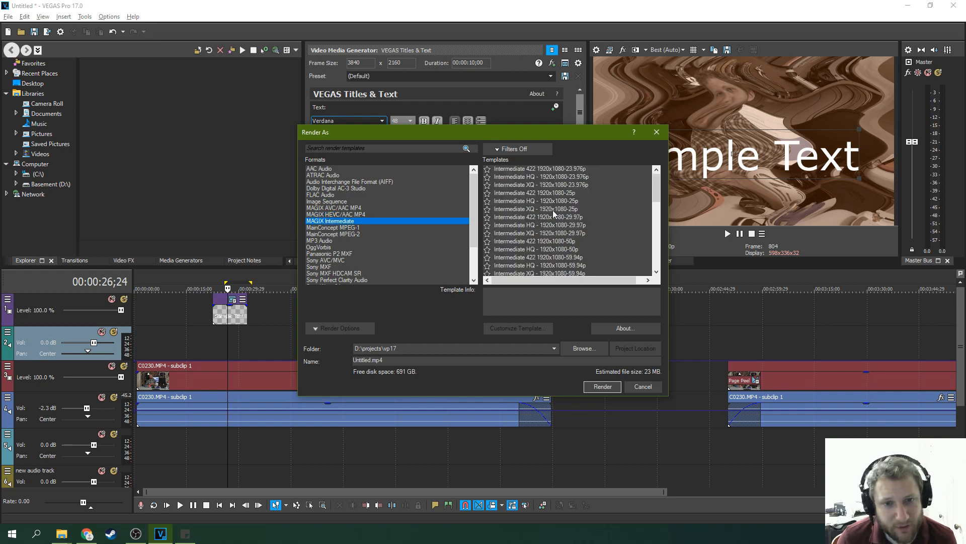
{"action": "scroll", "coordinate": [553, 212], "scroll_direction": "down", "scroll_amount": 5}
{"action": "scroll", "coordinate": [550, 225], "scroll_direction": "up", "scroll_amount": 5}
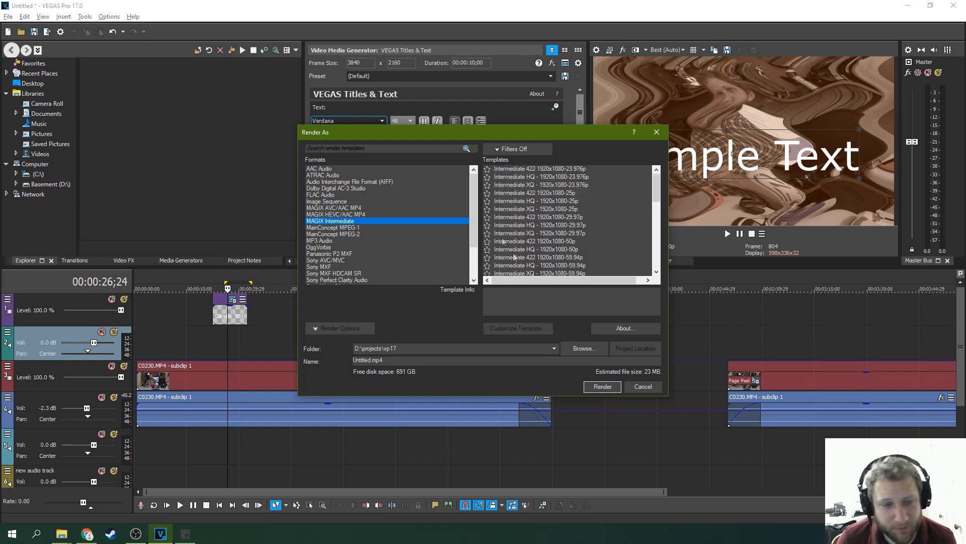
Look through the render templates of the MainConcept MPEG-1 and MPEG-2 formats.
{"action": "left_click", "coordinate": [381, 228]}
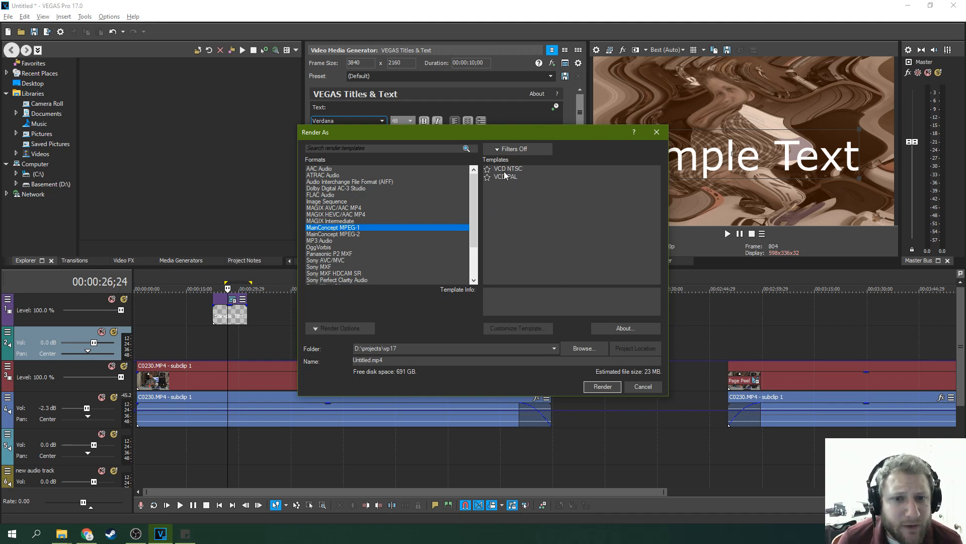
{"action": "left_click", "coordinate": [357, 235]}
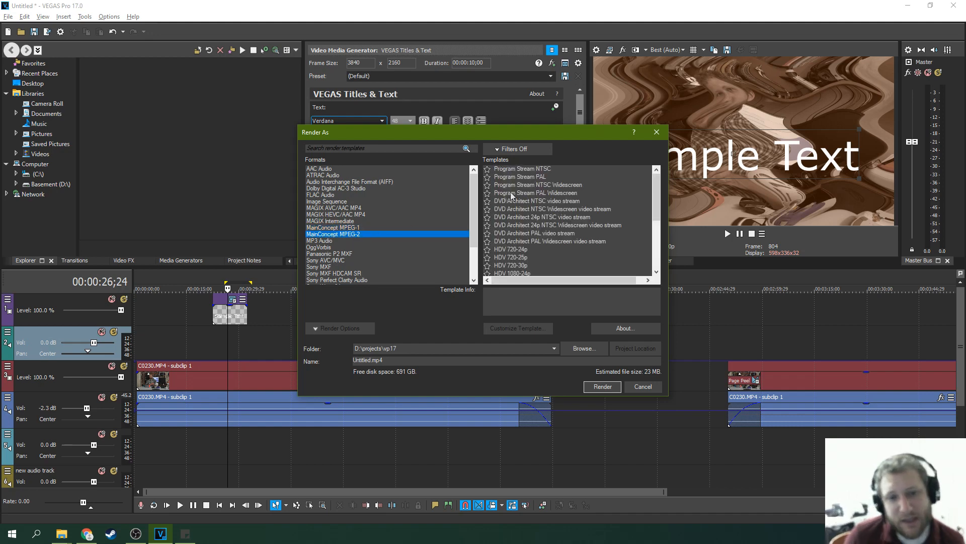
{"action": "scroll", "coordinate": [604, 216], "scroll_direction": "down", "scroll_amount": 5}
{"action": "scroll", "coordinate": [576, 231], "scroll_direction": "up", "scroll_amount": 3}
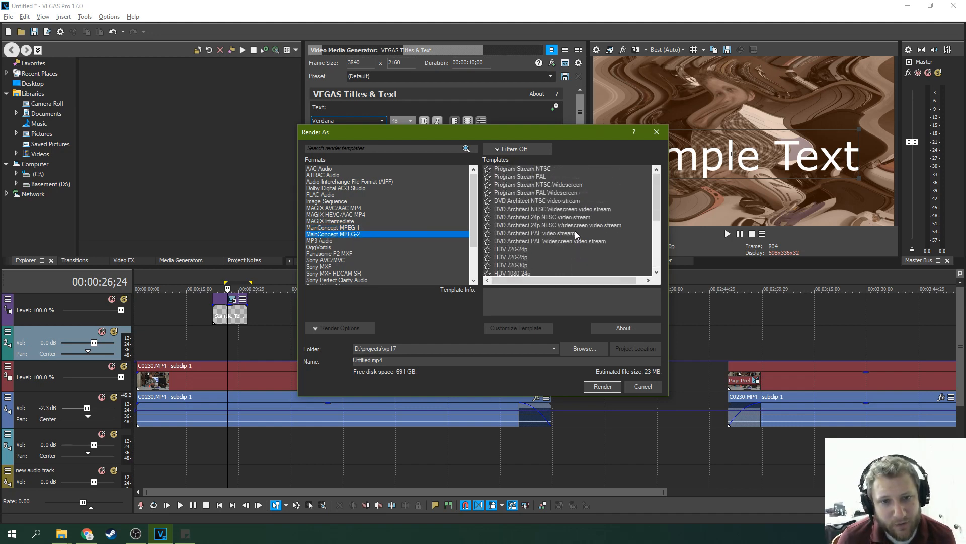
{"action": "scroll", "coordinate": [528, 202], "scroll_direction": "up", "scroll_amount": 2}
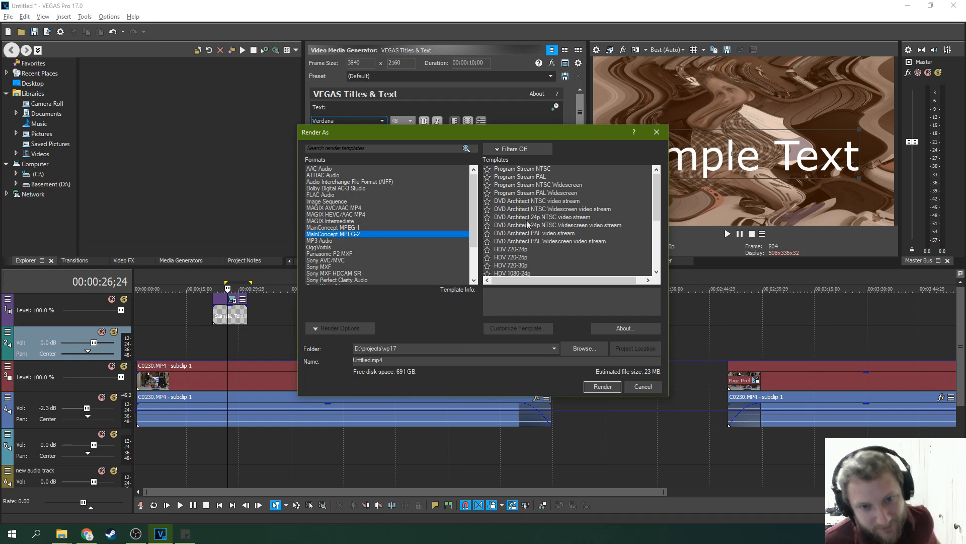
Examine the MainConcept MPEG-2 render templates, from the program streams and DVD Architect presets to the HDV ones.
{"action": "mouse_move", "coordinate": [657, 186]}
{"action": "left_mouse_down"}
{"action": "mouse_move", "coordinate": [656, 219]}
{"action": "mouse_move", "coordinate": [652, 199]}
{"action": "left_mouse_up"}
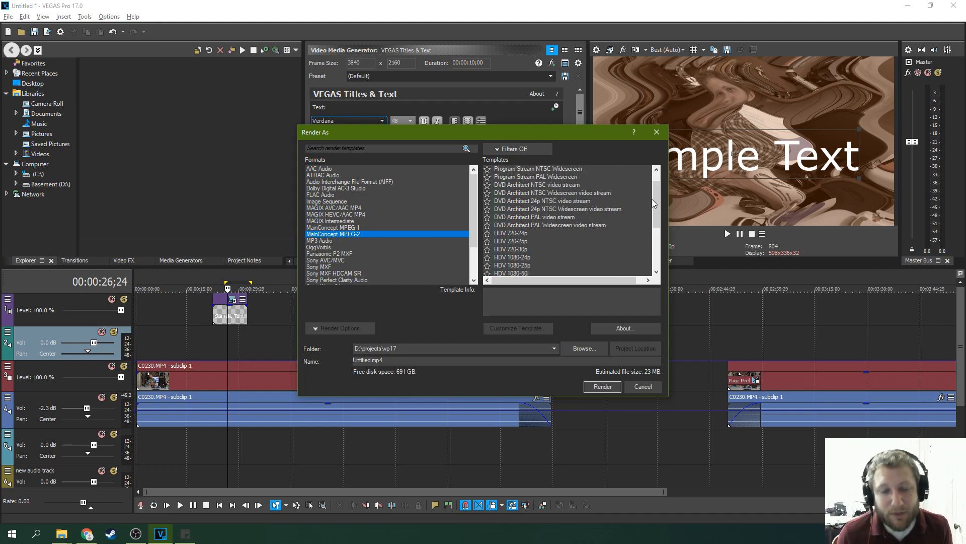
{"action": "scroll", "coordinate": [653, 207], "scroll_direction": "up", "scroll_amount": 1}
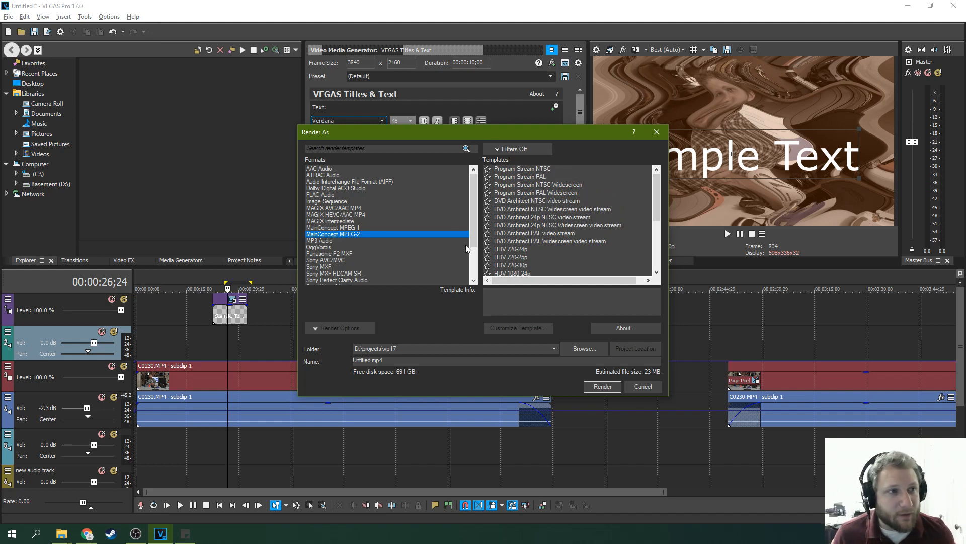
{"action": "mouse_move", "coordinate": [658, 204]}
{"action": "left_mouse_down"}
{"action": "mouse_move", "coordinate": [654, 220]}
{"action": "mouse_move", "coordinate": [649, 201]}
{"action": "left_mouse_up"}
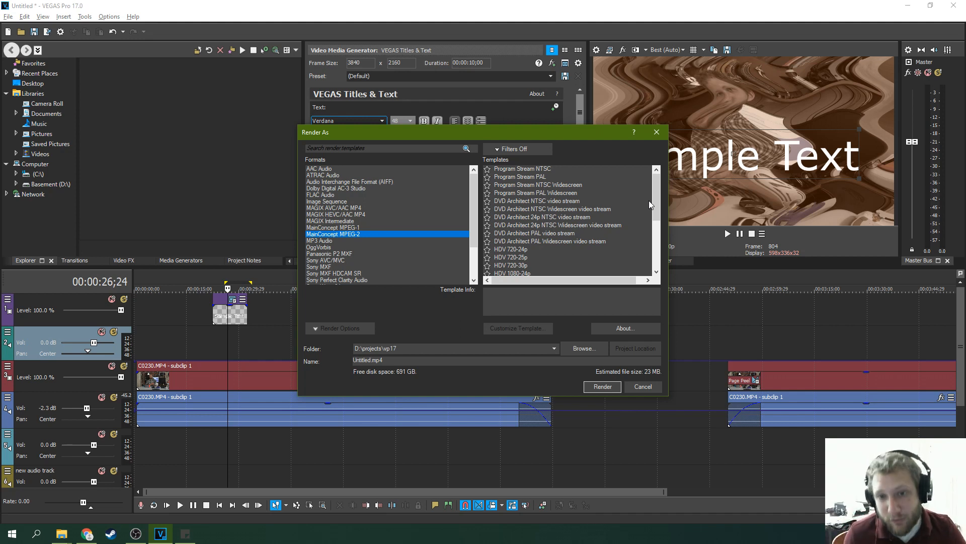
{"action": "left_click_drag", "start_coordinate": [658, 194], "coordinate": [638, 195]}
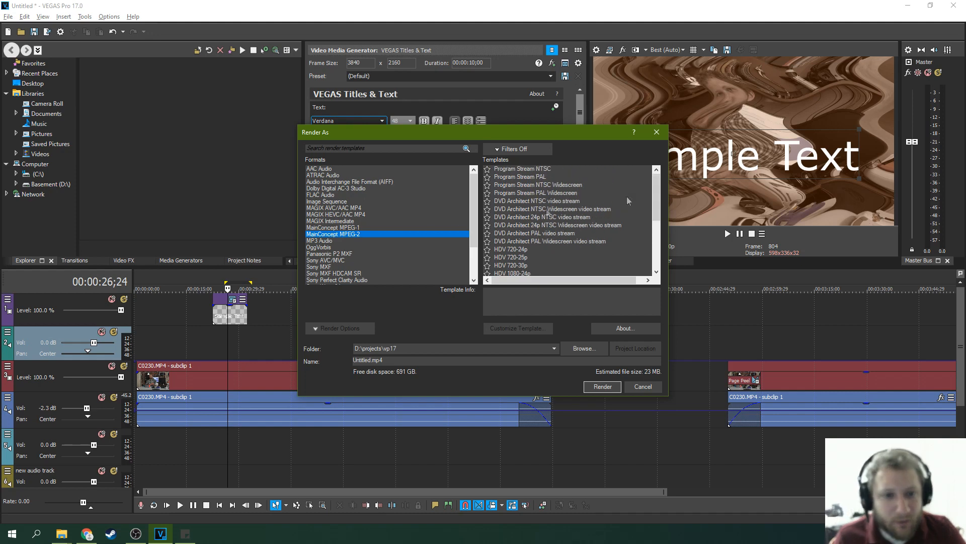
{"action": "left_click", "coordinate": [345, 239]}
{"action": "left_click", "coordinate": [346, 235]}
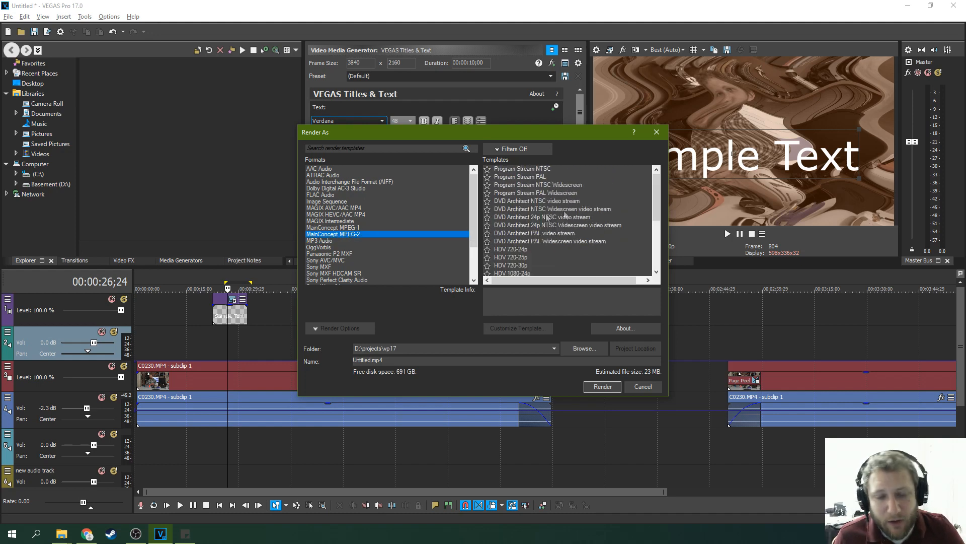
{"action": "mouse_move", "coordinate": [656, 201]}
{"action": "left_mouse_down"}
{"action": "mouse_move", "coordinate": [655, 219]}
{"action": "mouse_move", "coordinate": [650, 208]}
{"action": "left_mouse_up"}
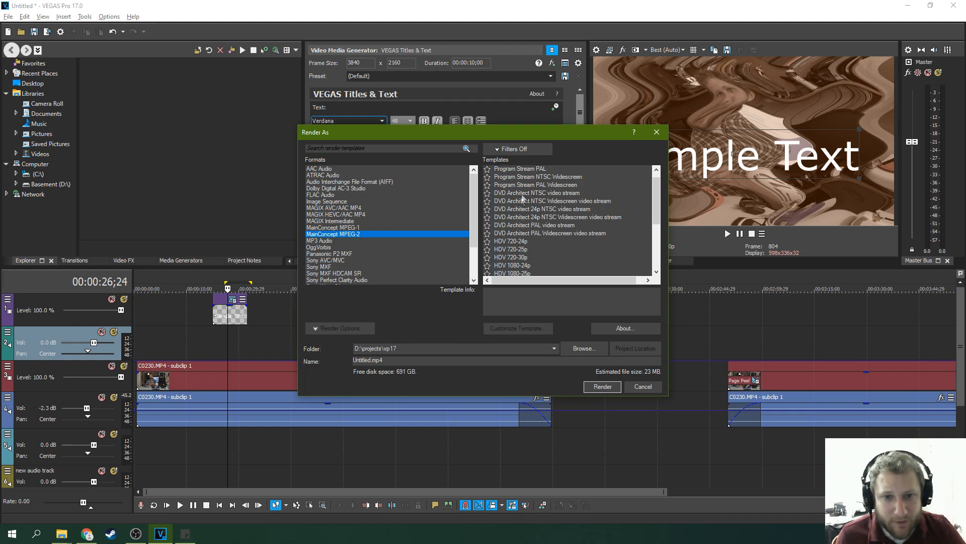
{"action": "left_click_drag", "start_coordinate": [655, 201], "coordinate": [655, 245]}
{"action": "scroll", "coordinate": [654, 246], "scroll_direction": "up", "scroll_amount": 4}
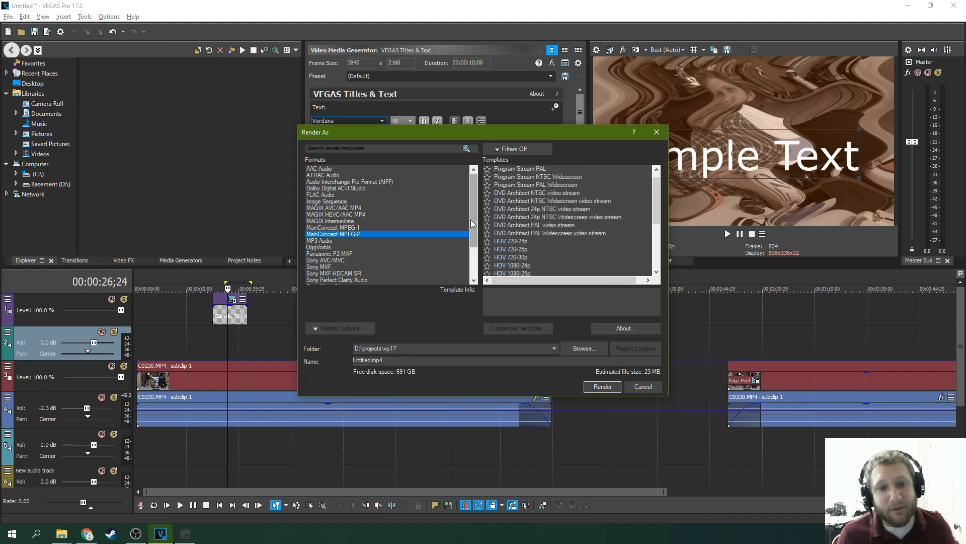
Look through the audio render templates of the AAC, AIFF, FLAC, MP3 and OggVorbis formats.
{"action": "left_click", "coordinate": [334, 169]}
{"action": "left_click", "coordinate": [339, 182]}
{"action": "left_click", "coordinate": [340, 196]}
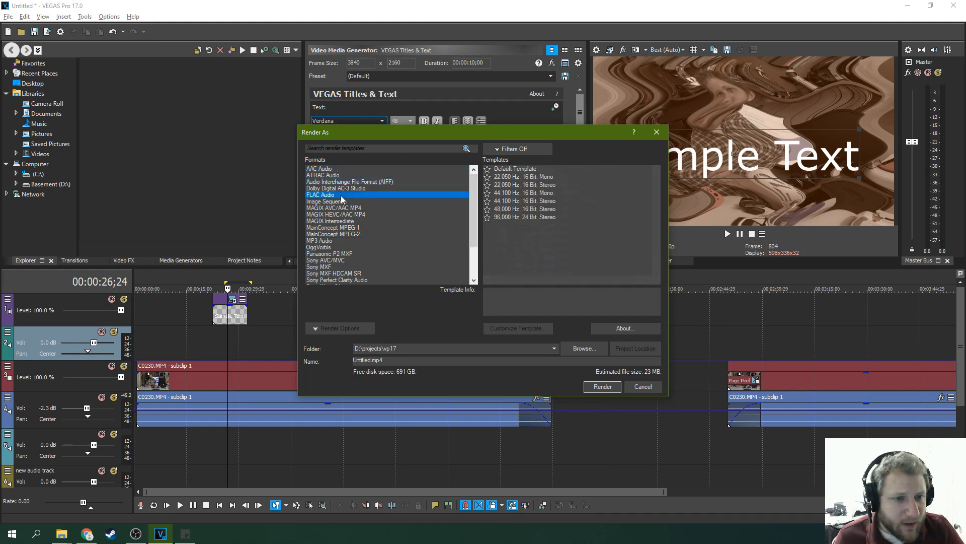
{"action": "left_click", "coordinate": [338, 241]}
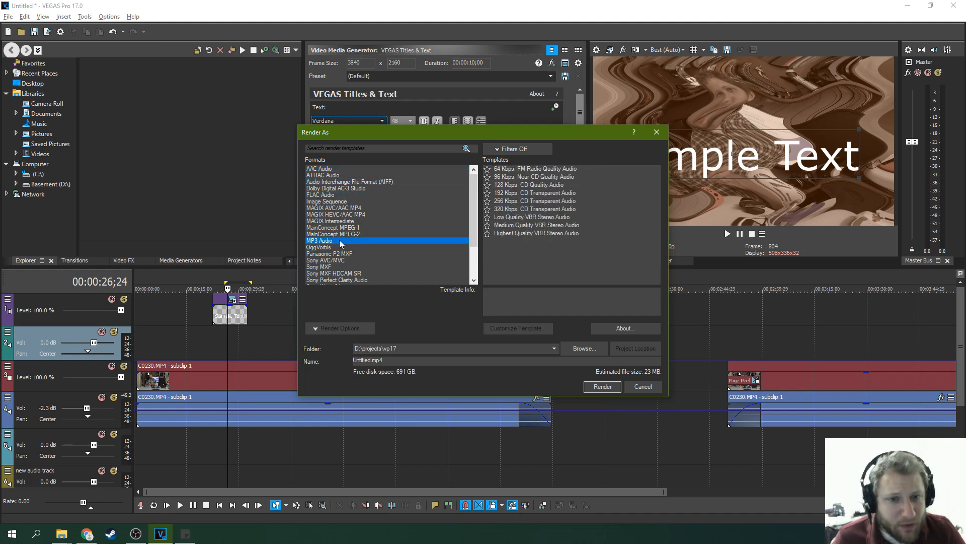
{"action": "left_click", "coordinate": [335, 249]}
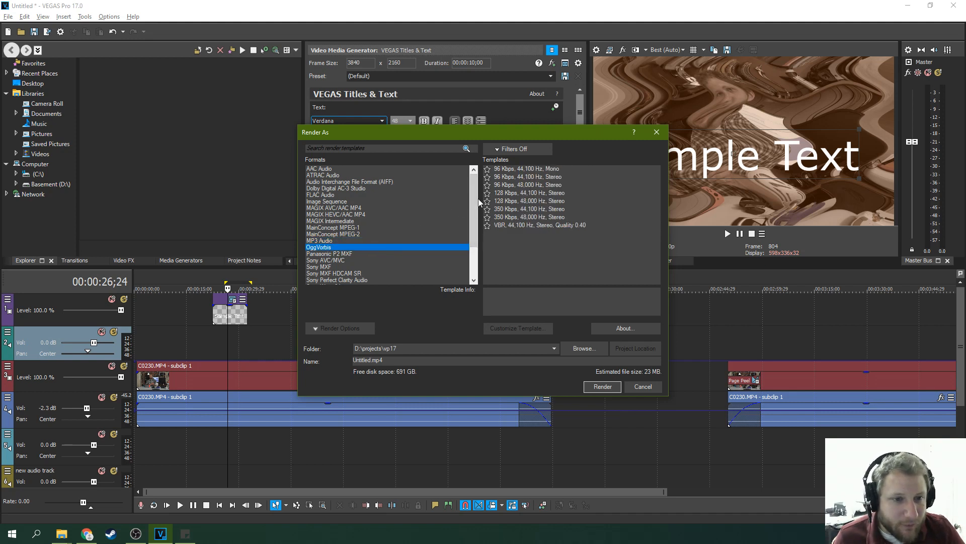
Look through the render templates of the Panasonic P2 MXF format and the Sony formats from AVC/MVC to Wave64.
{"action": "left_click_drag", "start_coordinate": [474, 198], "coordinate": [475, 229]}
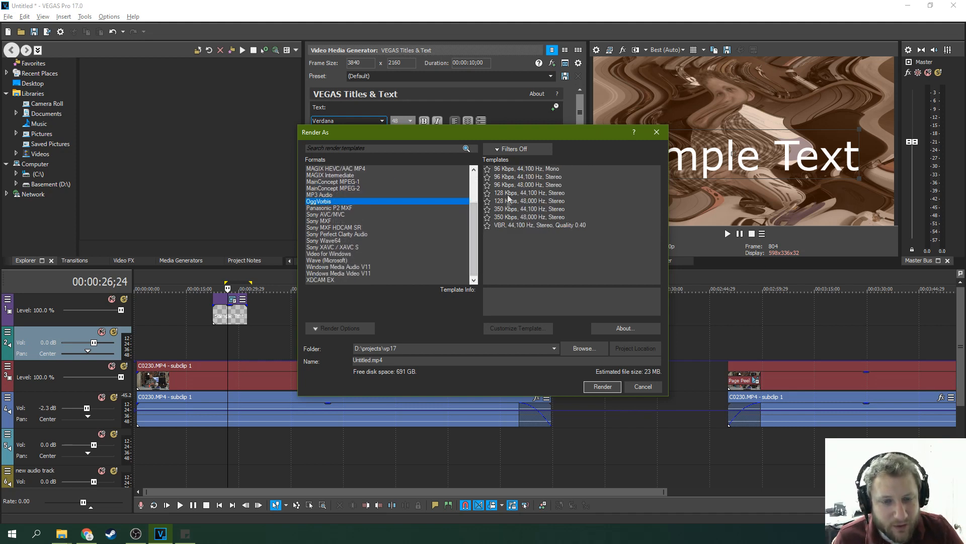
{"action": "left_click", "coordinate": [346, 208]}
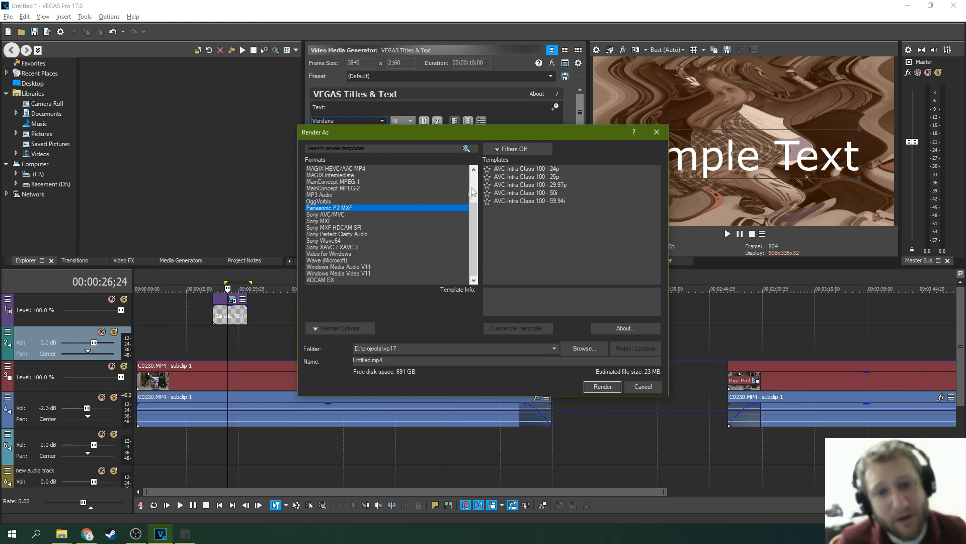
{"action": "left_click", "coordinate": [323, 215]}
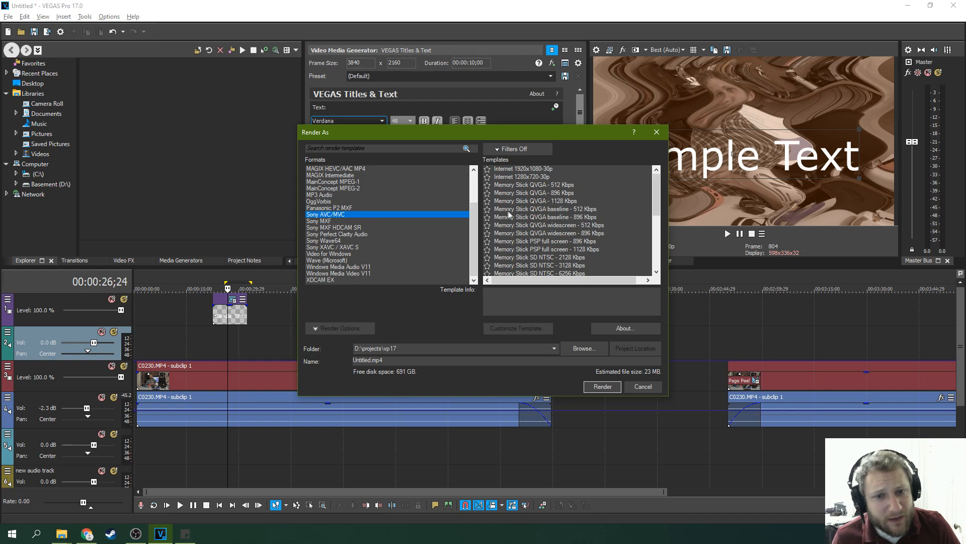
{"action": "left_click", "coordinate": [339, 222]}
{"action": "left_click", "coordinate": [340, 228]}
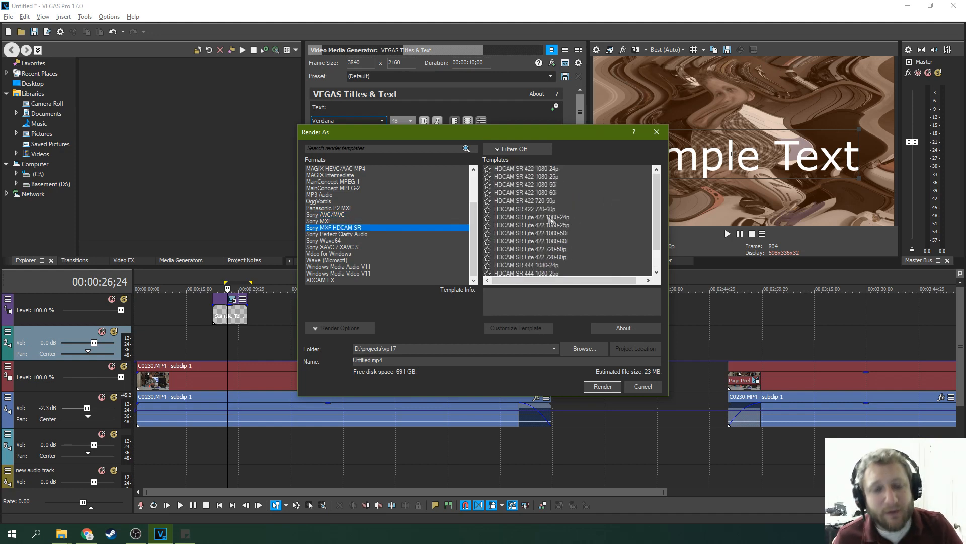
{"action": "left_click", "coordinate": [342, 234]}
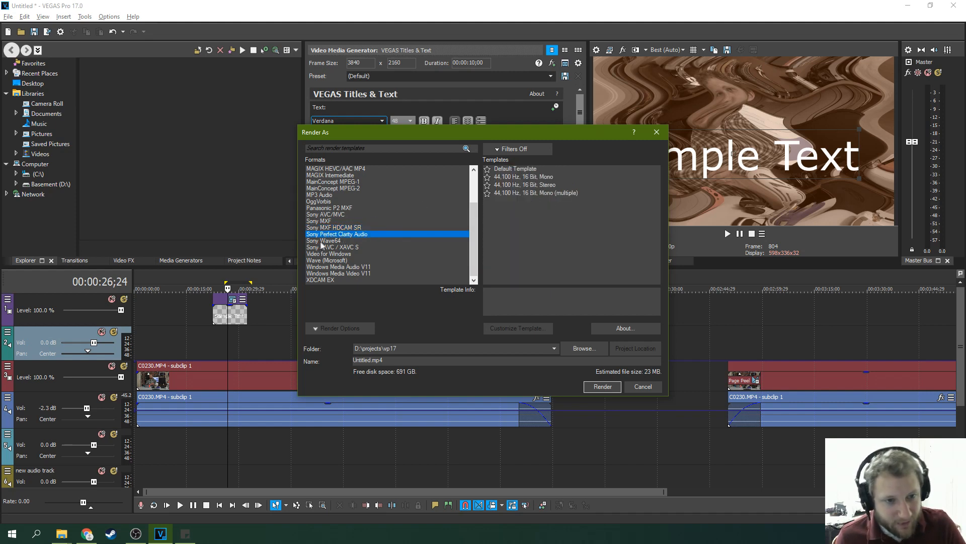
{"action": "left_click", "coordinate": [329, 241]}
Examine the Sony XAVC / XAVC S templates, checking the XAVC S Long 3840x2160-50p, 3840x2160-25p and 1920x1080-59.94p details.
{"action": "left_click", "coordinate": [348, 247]}
{"action": "scroll", "coordinate": [553, 190], "scroll_direction": "down", "scroll_amount": 15}
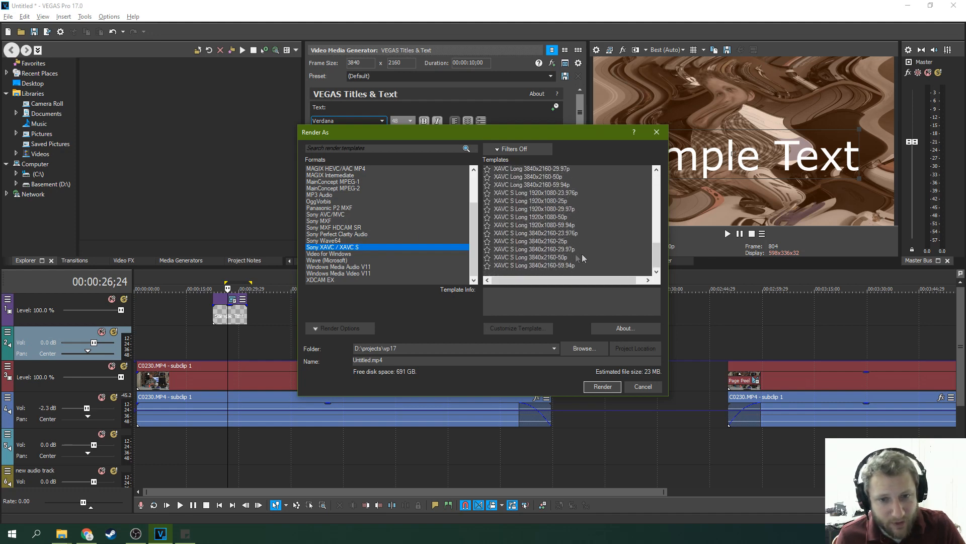
{"action": "left_click", "coordinate": [509, 258]}
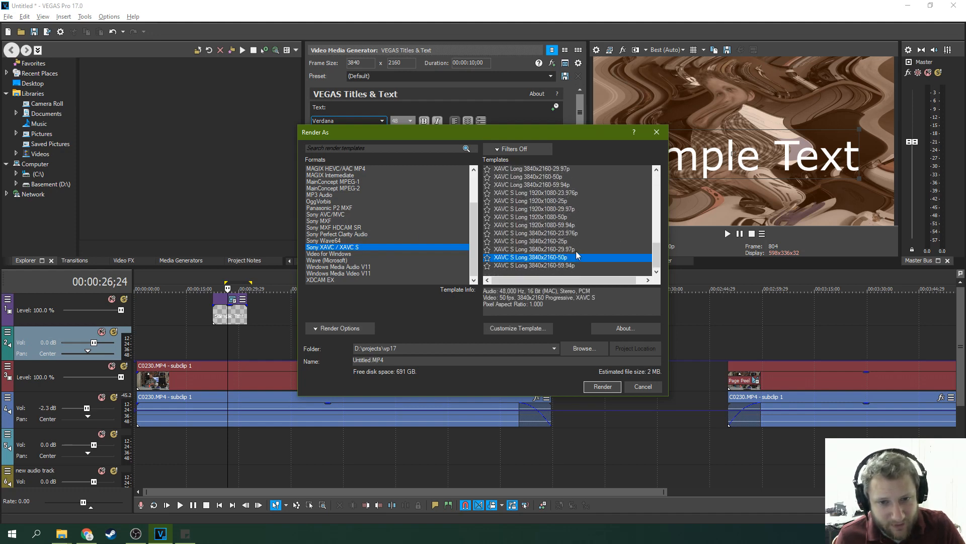
{"action": "left_click", "coordinate": [558, 241]}
{"action": "left_click", "coordinate": [551, 226]}
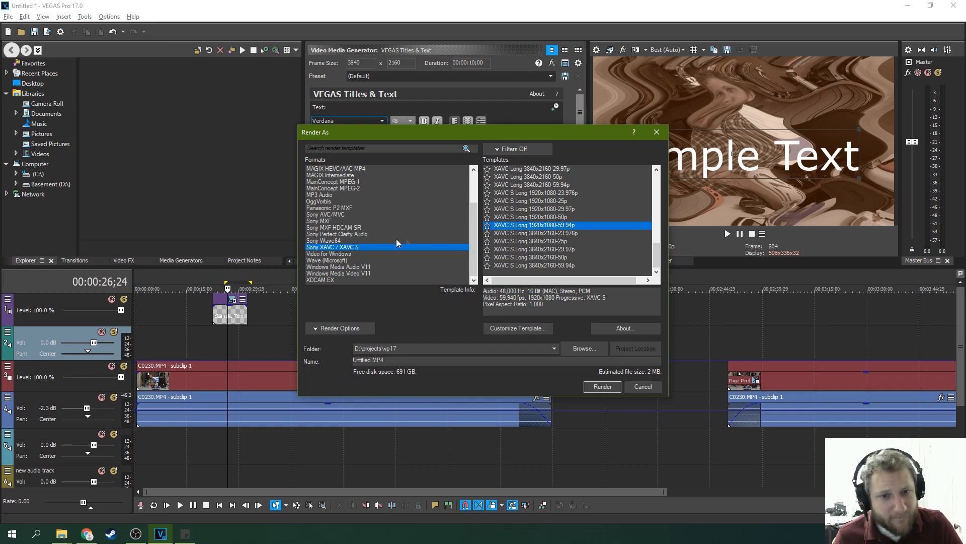
{"action": "left_click", "coordinate": [331, 242]}
{"action": "left_click", "coordinate": [332, 247]}
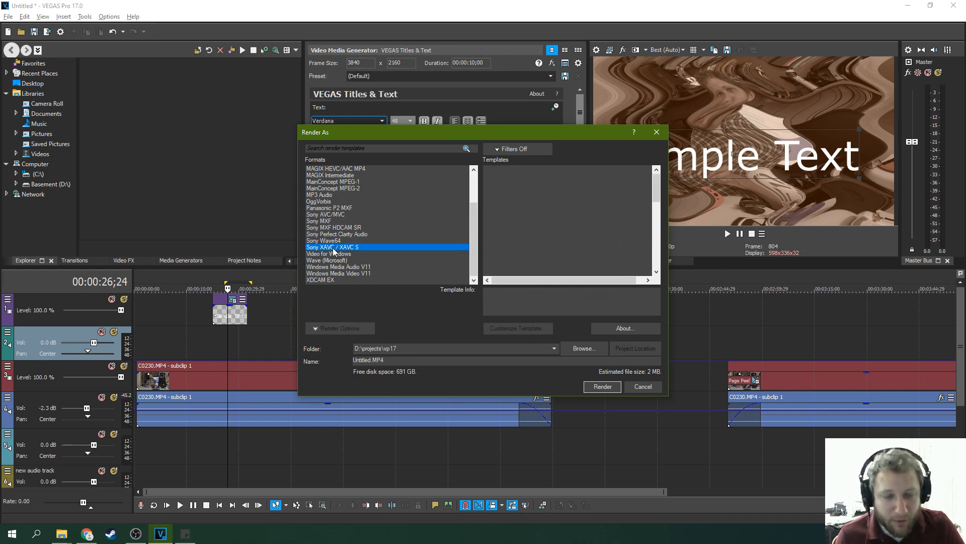
{"action": "scroll", "coordinate": [587, 203], "scroll_direction": "down", "scroll_amount": 2}
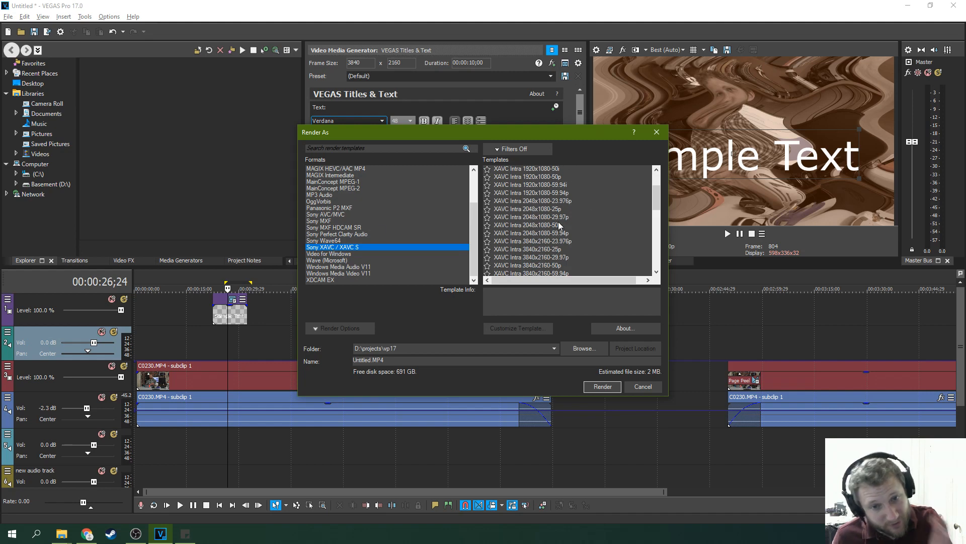
Look through the templates of Video for Windows, Wave, Windows Media Audio V11, Windows Media Video V11 and XDCAM EX, including the template filters.
{"action": "left_click", "coordinate": [338, 255]}
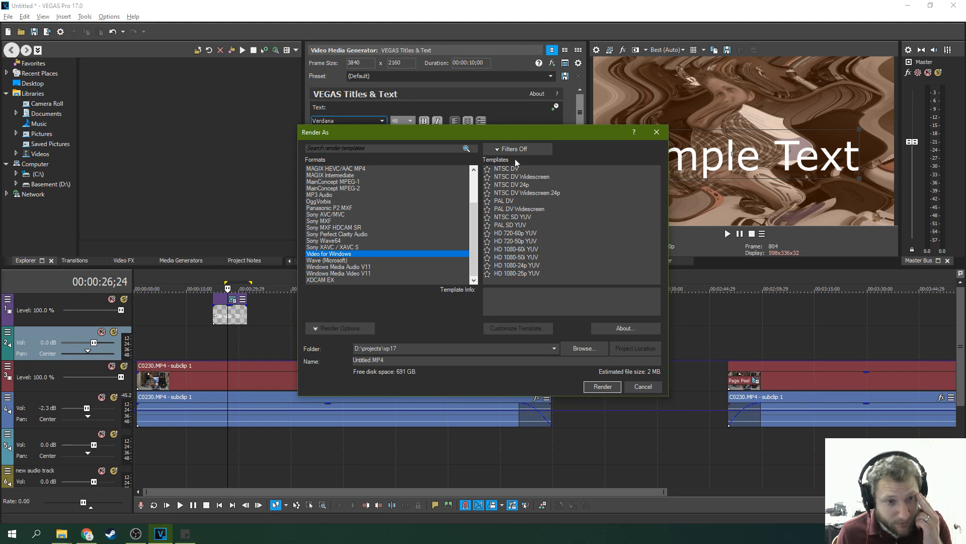
{"action": "left_click", "coordinate": [329, 260]}
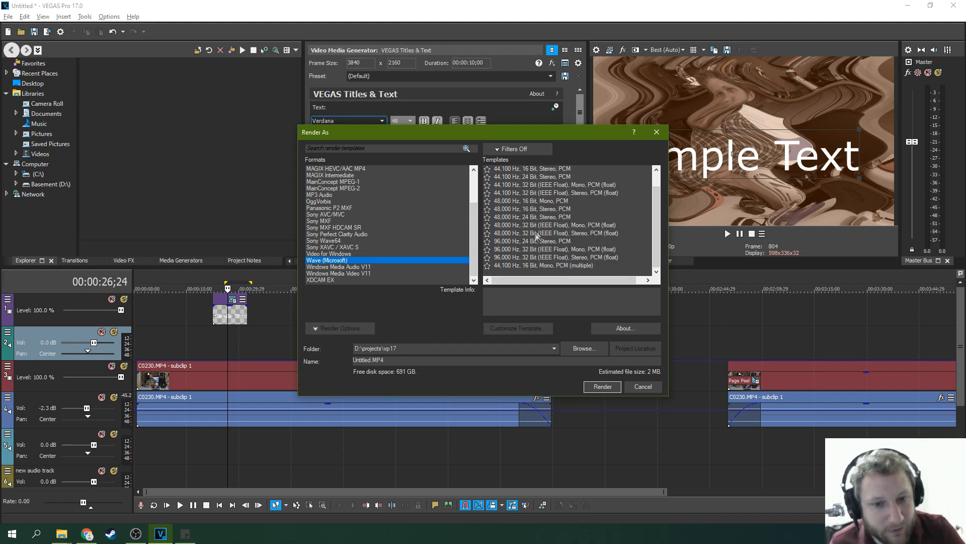
{"action": "left_click", "coordinate": [330, 267]}
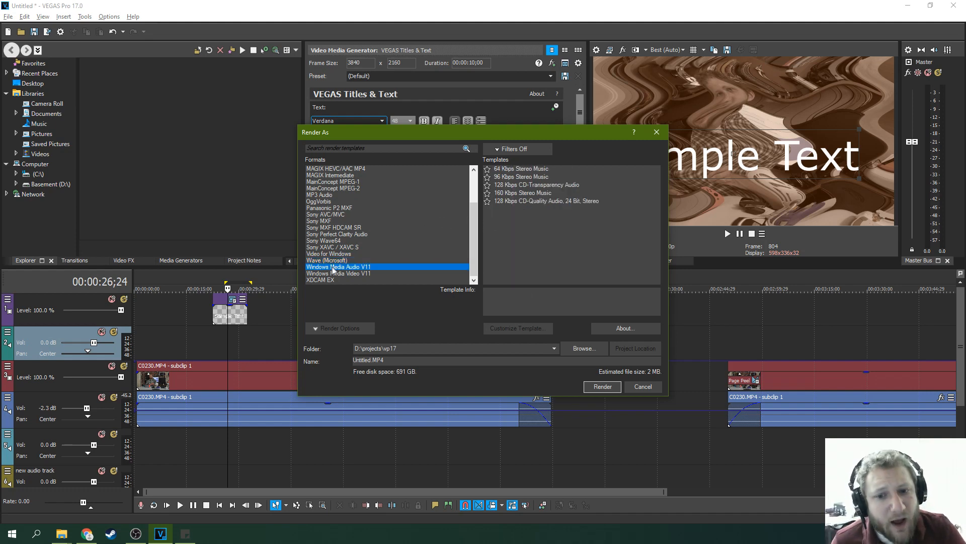
{"action": "left_click", "coordinate": [338, 274]}
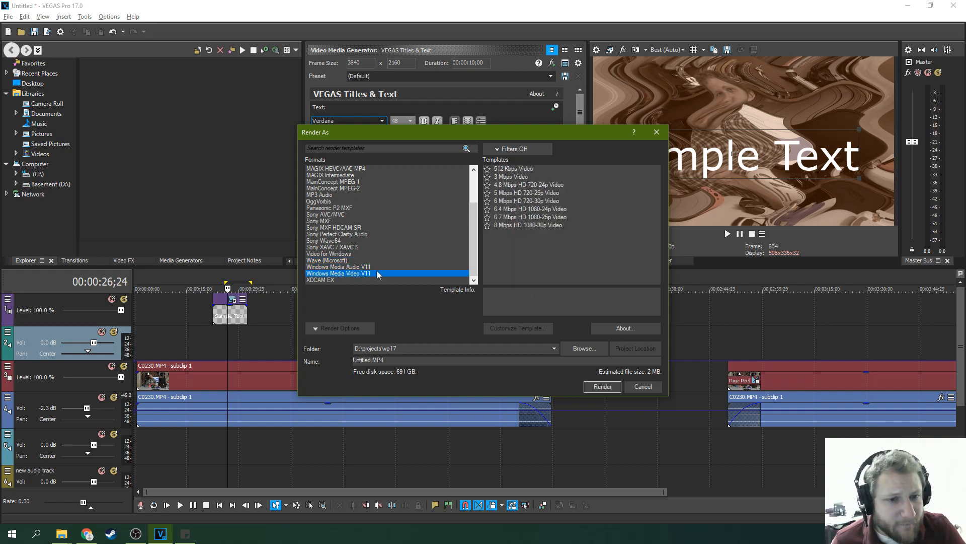
{"action": "left_click", "coordinate": [398, 269]}
{"action": "left_click", "coordinate": [320, 280]}
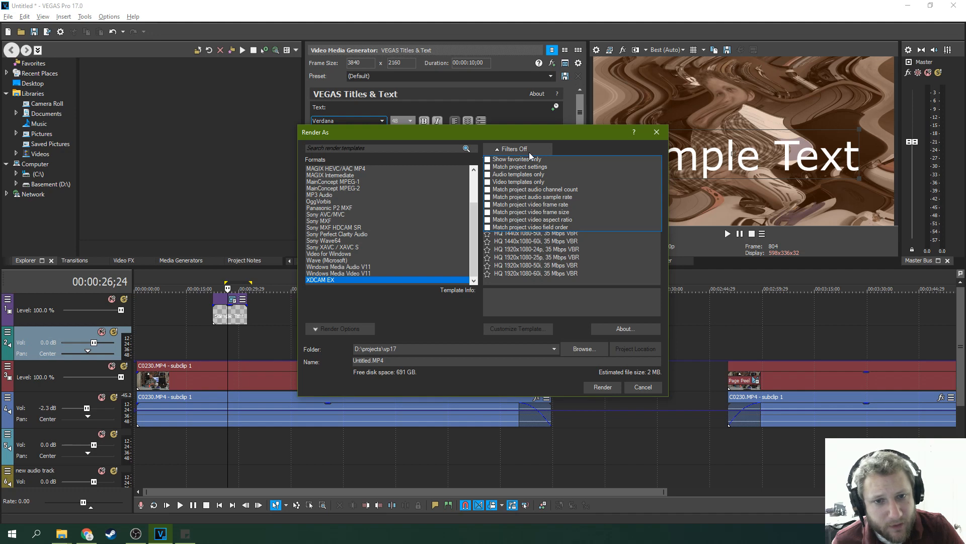
Review the XDCAM EX, Windows Media and Sony XAVC / XAVC S templates once more and close the render dialog without rendering.
{"action": "left_click", "coordinate": [352, 273]}
{"action": "left_click", "coordinate": [354, 279]}
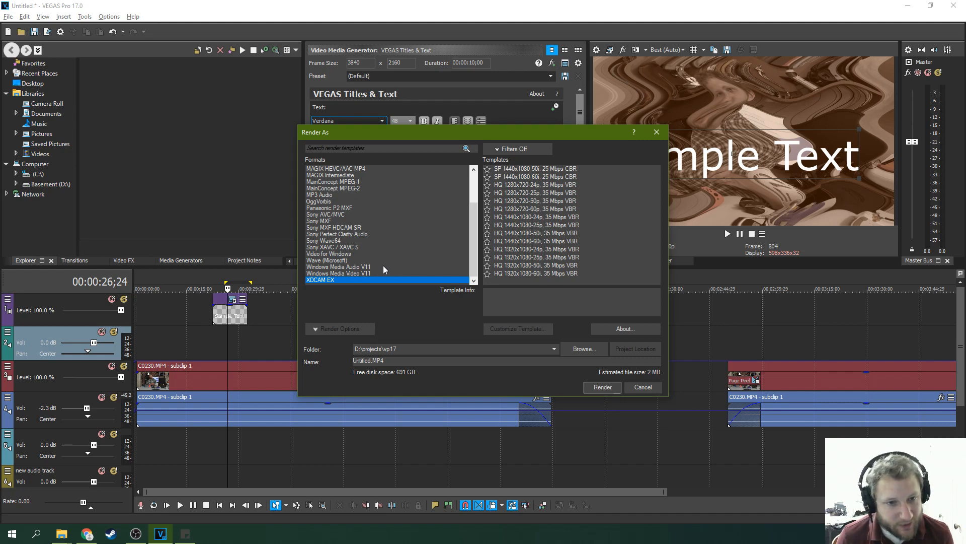
{"action": "left_click", "coordinate": [380, 266]}
{"action": "left_click", "coordinate": [350, 274]}
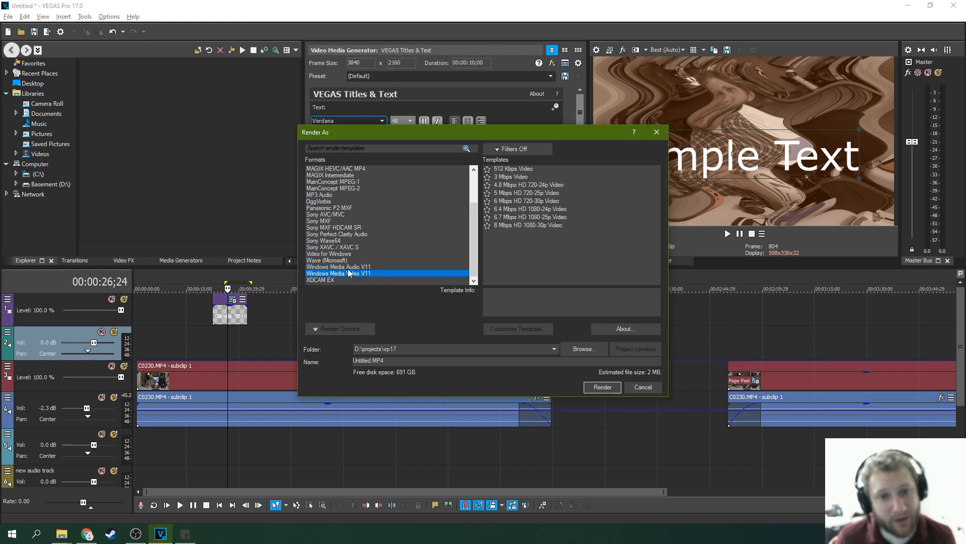
{"action": "left_click", "coordinate": [352, 267]}
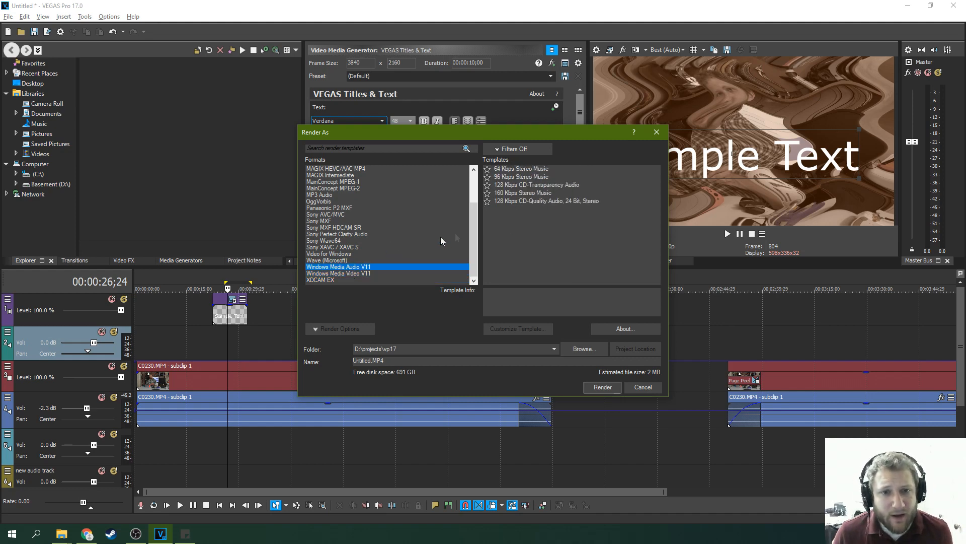
{"action": "left_click", "coordinate": [364, 247]}
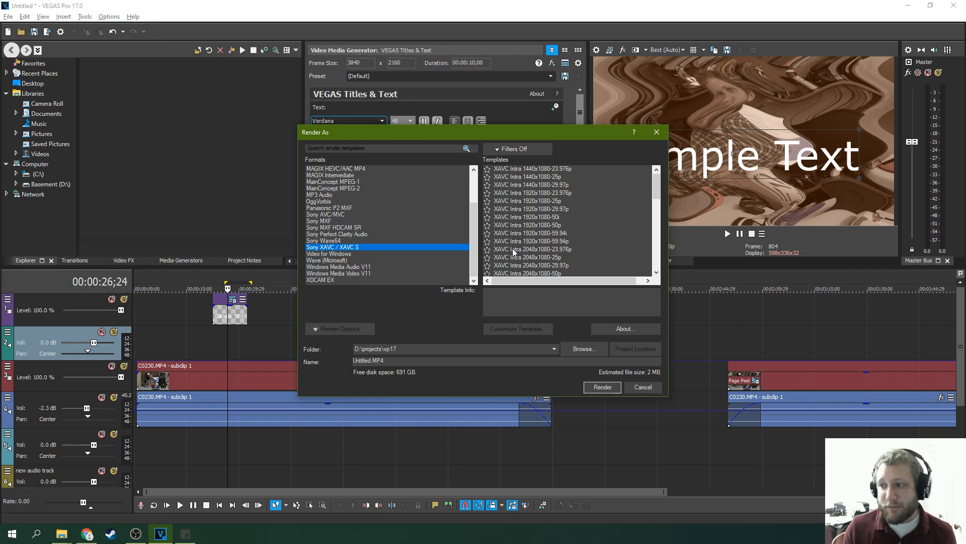
{"action": "left_click", "coordinate": [657, 133]}
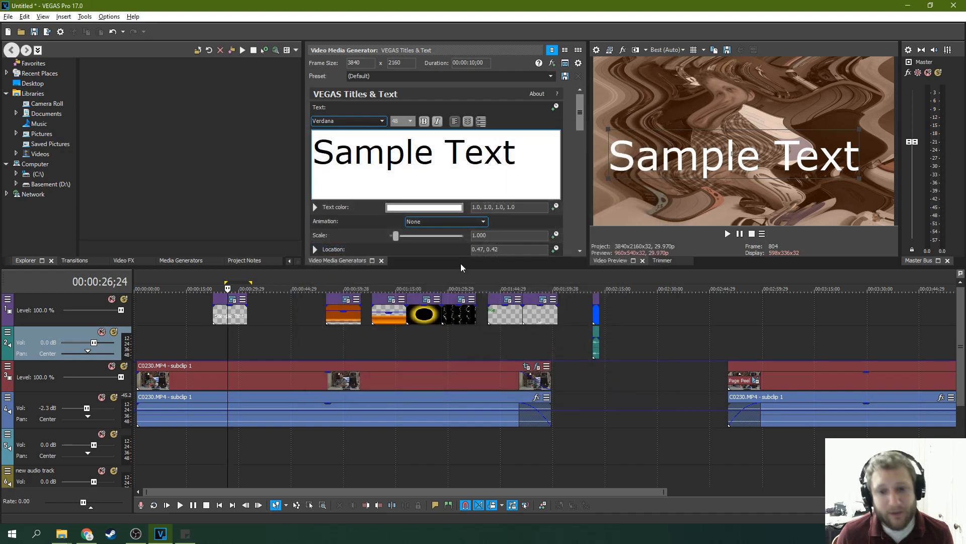
Mark a loop region in the gap before the last C0230.MP4 clip, check its render options and place the playhead at 00:00:50;25.
{"action": "left_click_drag", "start_coordinate": [618, 283], "coordinate": [661, 282]}
{"action": "right_click", "coordinate": [642, 286]}
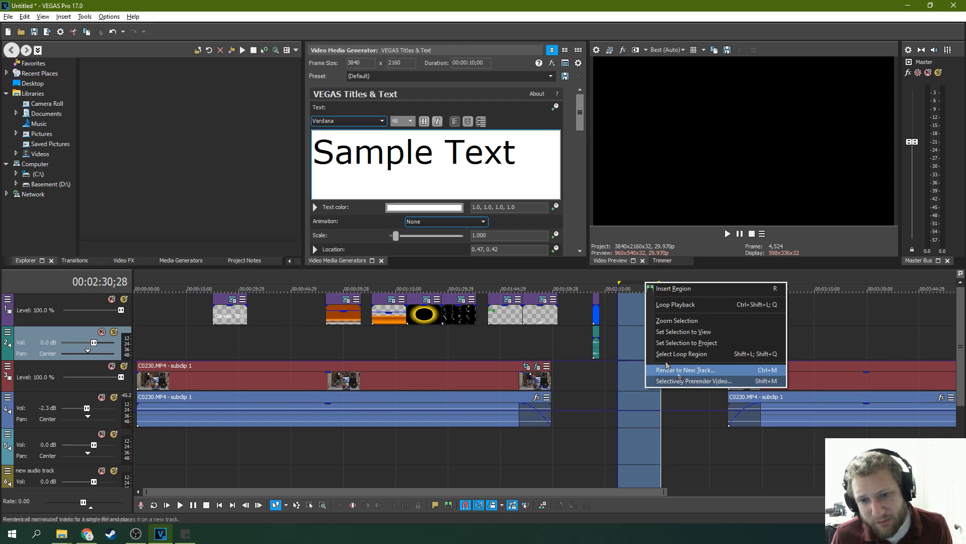
{"action": "left_click", "coordinate": [312, 282]}
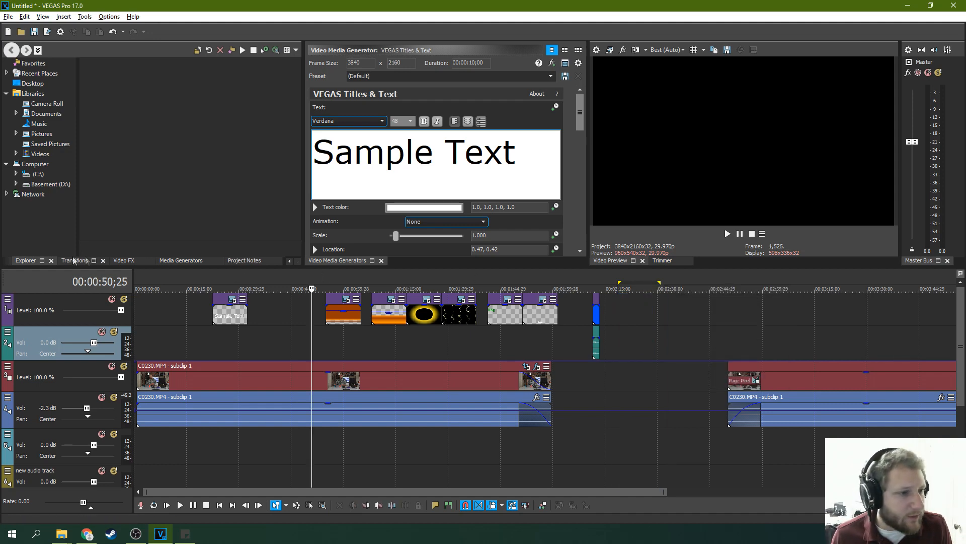
Look over the file explorer and transition presets, then display the project's imported and generated media.
{"action": "left_click", "coordinate": [78, 261]}
{"action": "left_click", "coordinate": [36, 261]}
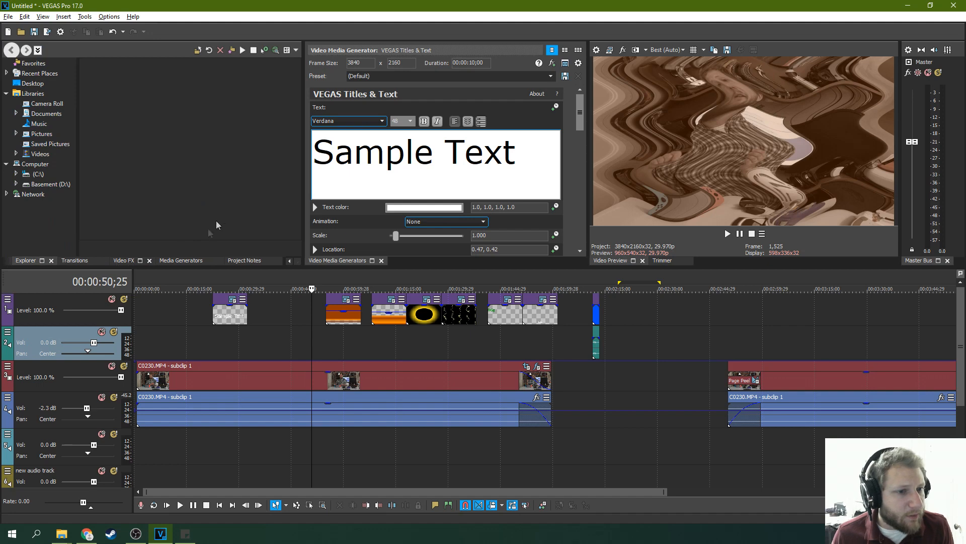
{"action": "left_click", "coordinate": [75, 261]}
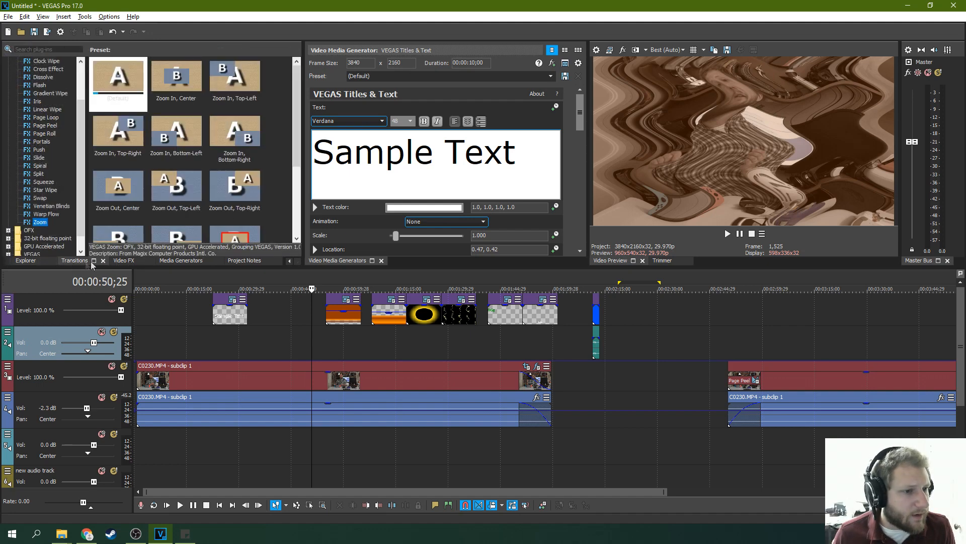
{"action": "left_click", "coordinate": [244, 261]}
{"action": "left_click", "coordinate": [290, 261]}
{"action": "left_click", "coordinate": [31, 262]}
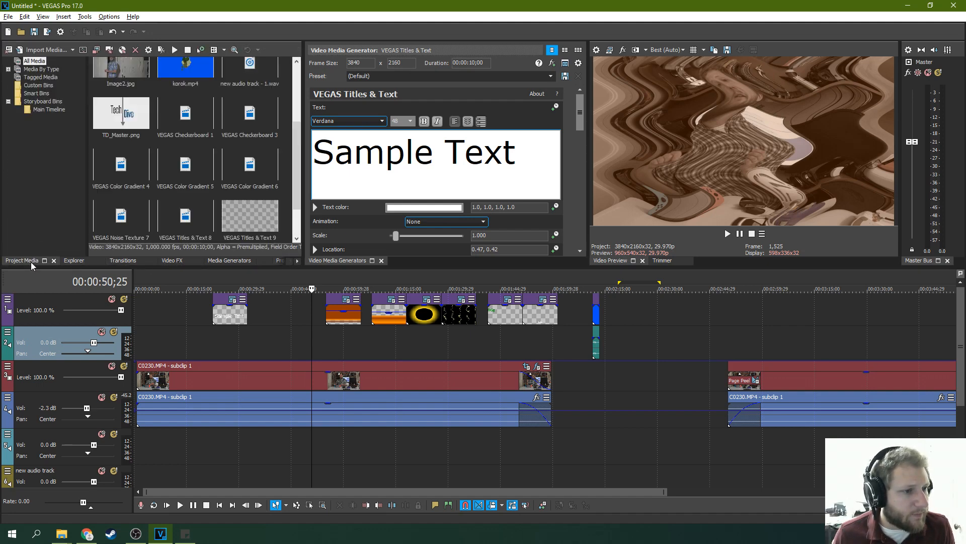
Return to the start of the project media and check the options available for its first media item.
{"action": "scroll", "coordinate": [188, 202], "scroll_direction": "up", "scroll_amount": 5}
{"action": "right_click", "coordinate": [124, 80]}
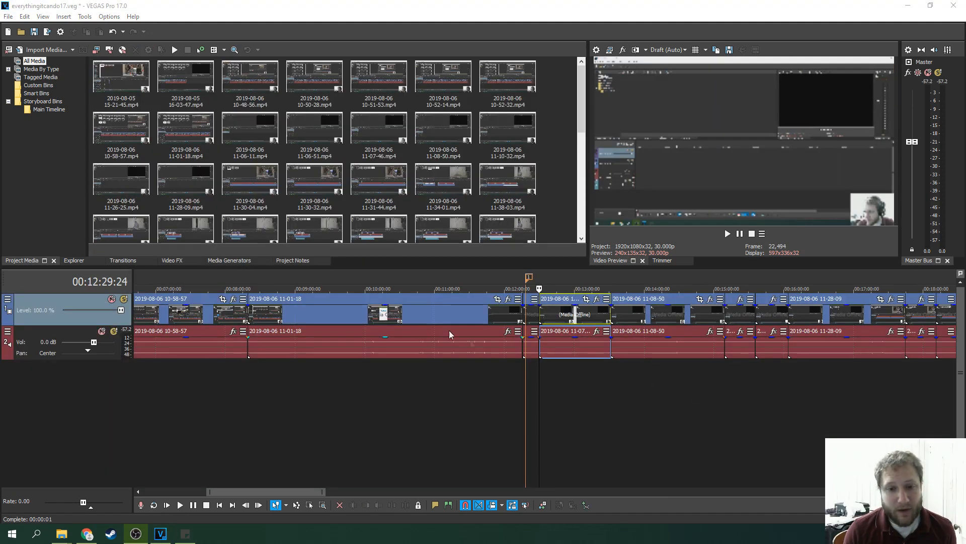
{"action": "right_click", "coordinate": [462, 277]}
{"action": "left_click", "coordinate": [447, 285]}
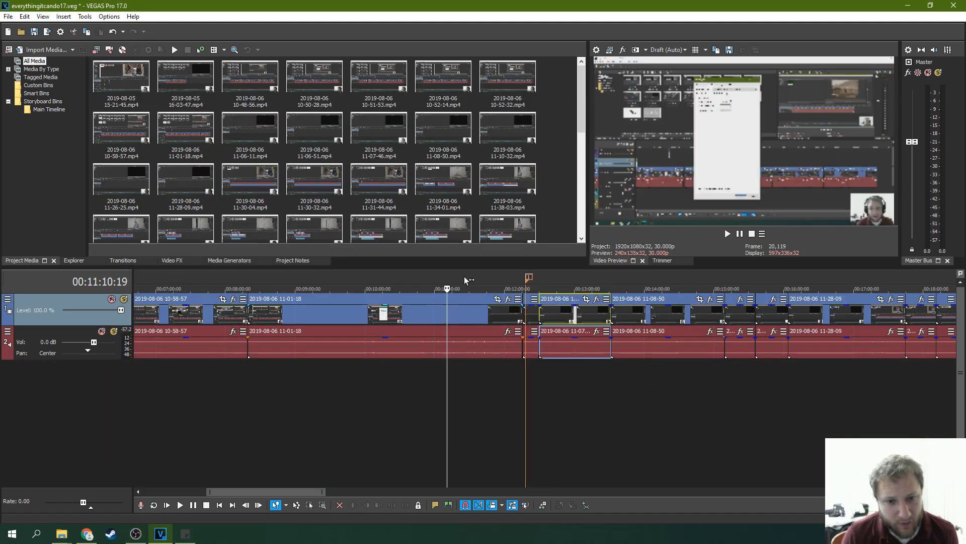
{"action": "right_click", "coordinate": [465, 278]}
{"action": "mouse_move", "coordinate": [515, 345]}
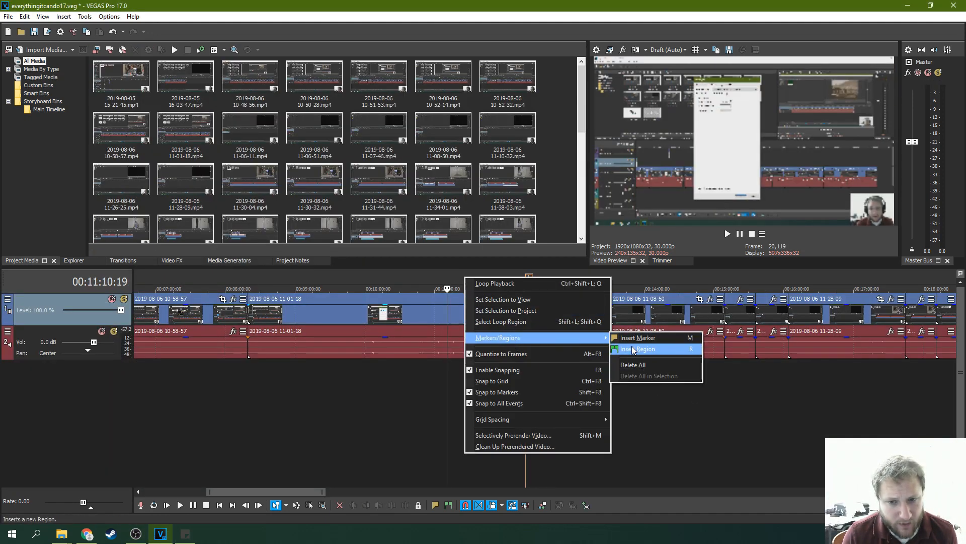
{"action": "left_click", "coordinate": [619, 339]}
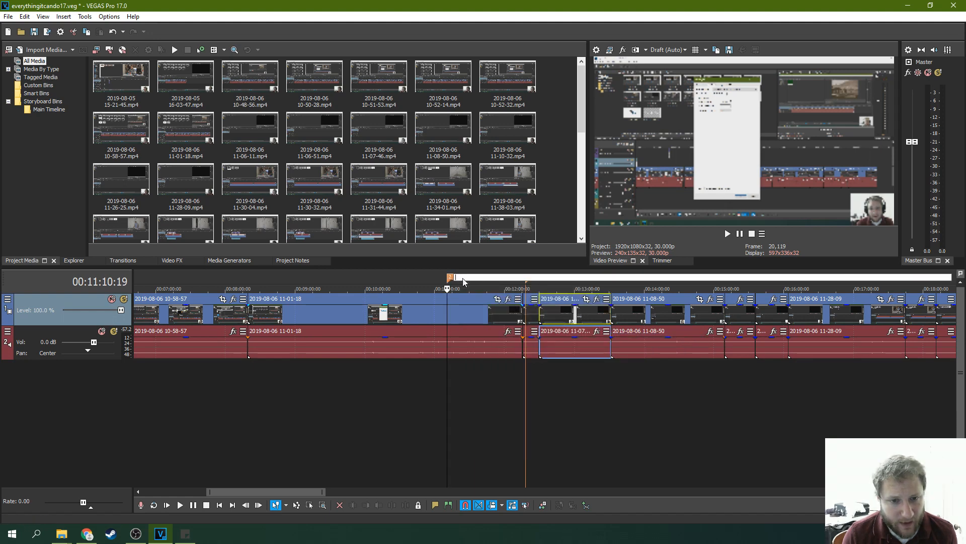
{"action": "type", "text": "ldkfjalskdf"}
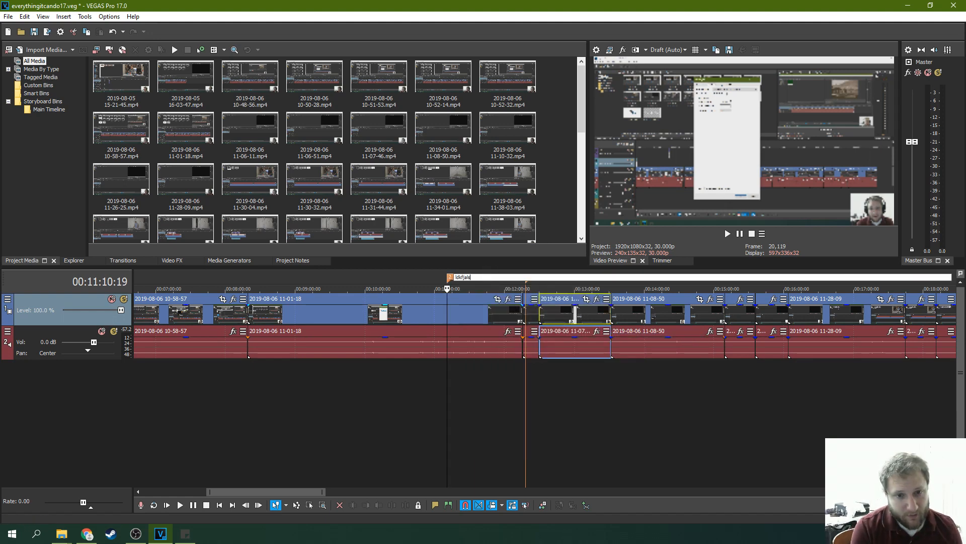
{"action": "key", "text": "Return"}
{"action": "mouse_move", "coordinate": [448, 277]}
{"action": "left_mouse_down"}
{"action": "mouse_move", "coordinate": [568, 277]}
{"action": "mouse_move", "coordinate": [490, 277]}
{"action": "left_mouse_up"}
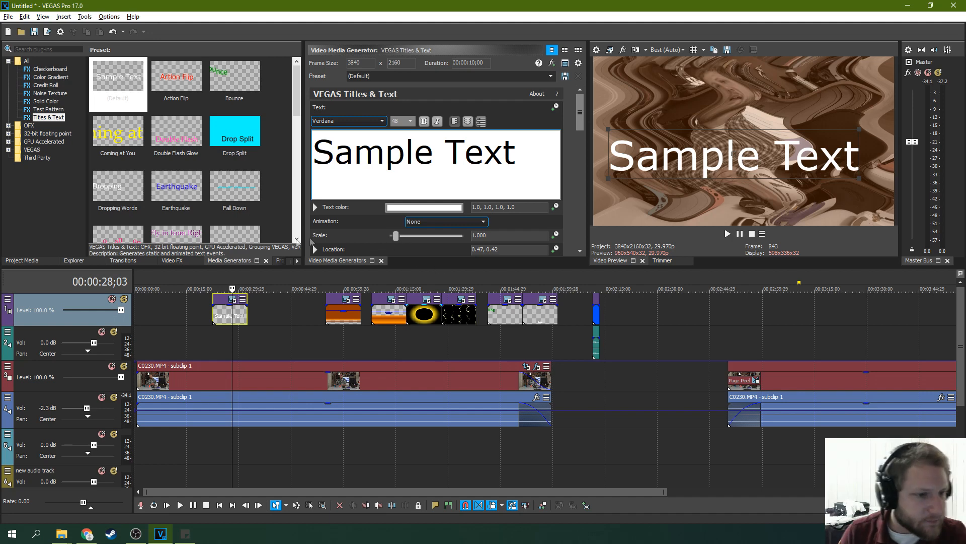
Display the project notes and add a note reading "get this white balanced".
{"action": "left_click", "coordinate": [296, 260]}
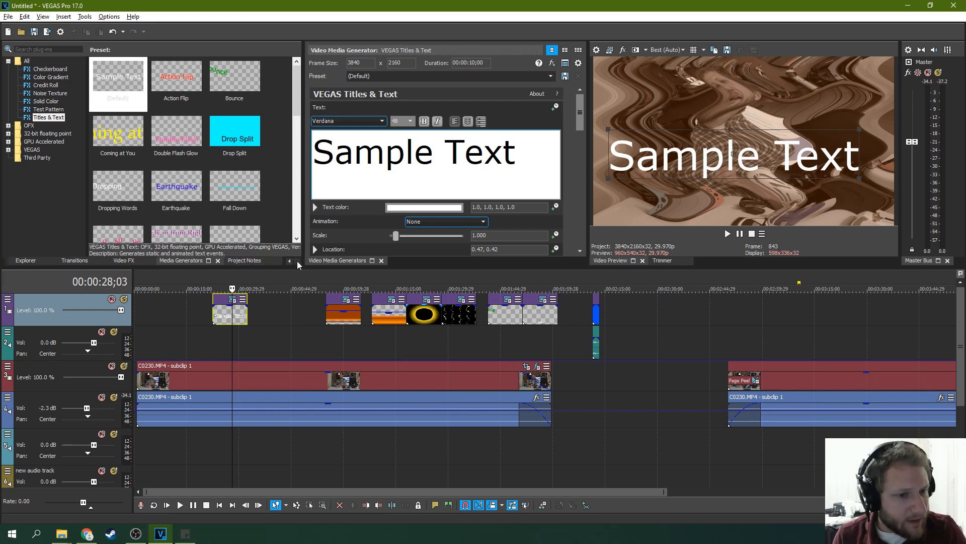
{"action": "left_click", "coordinate": [249, 260]}
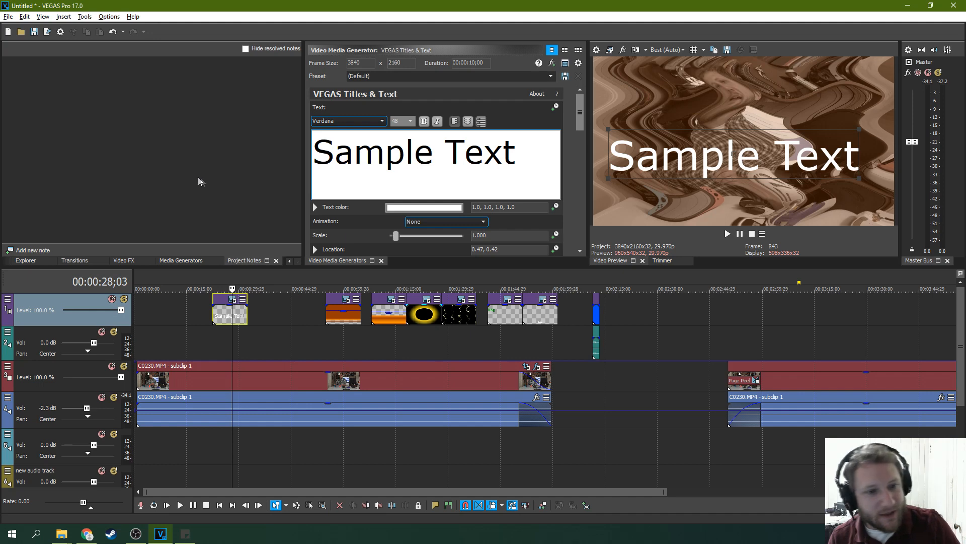
{"action": "left_click", "coordinate": [31, 250]}
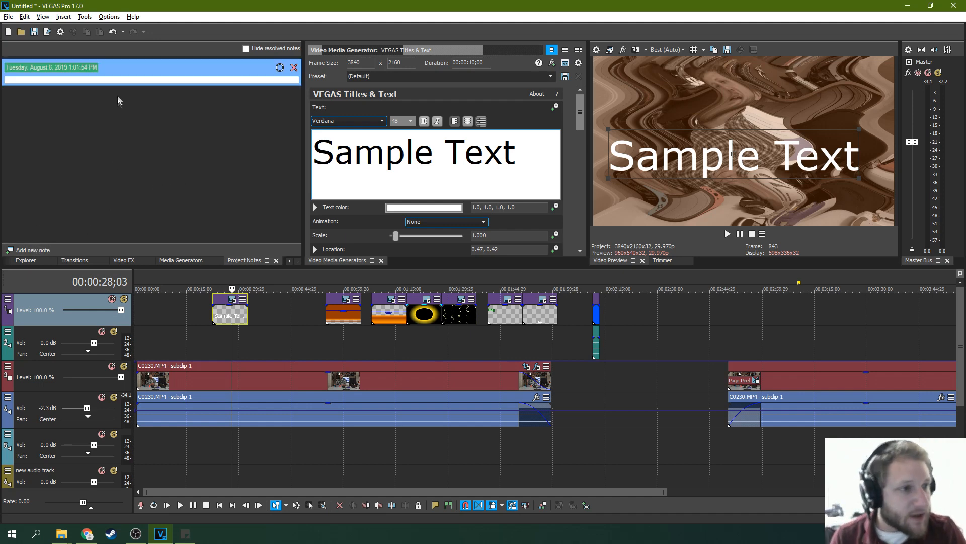
{"action": "type", "text": "get t"}
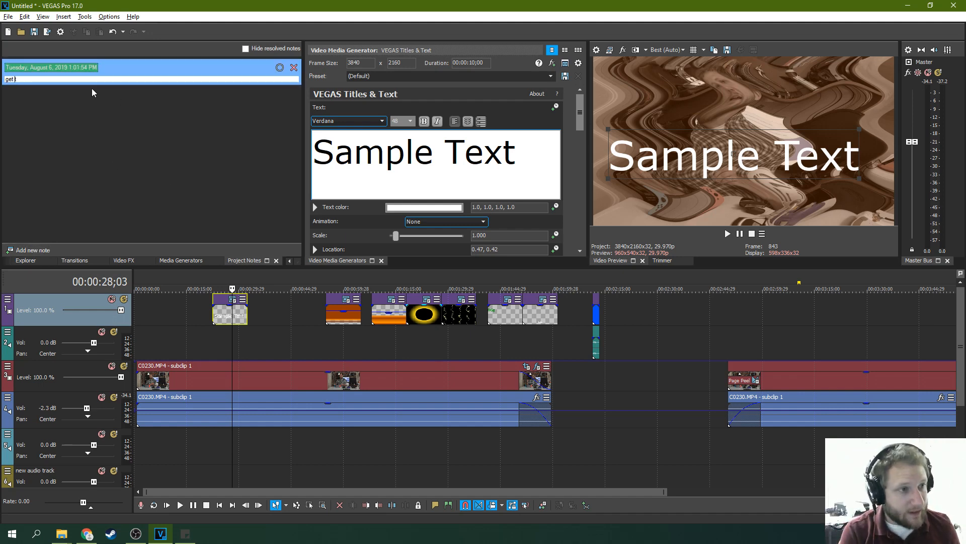
{"action": "type", "text": "his white"}
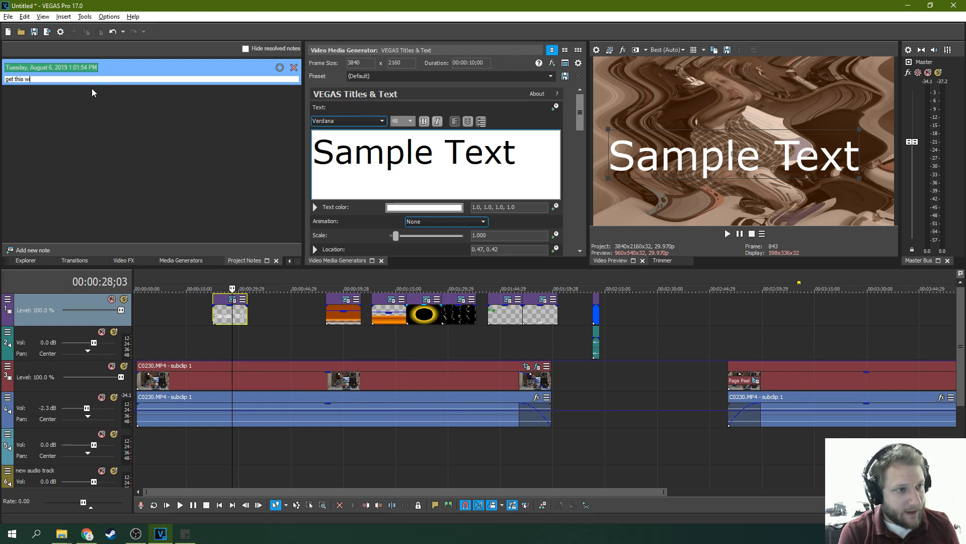
{"action": "type", "text": " balanced"}
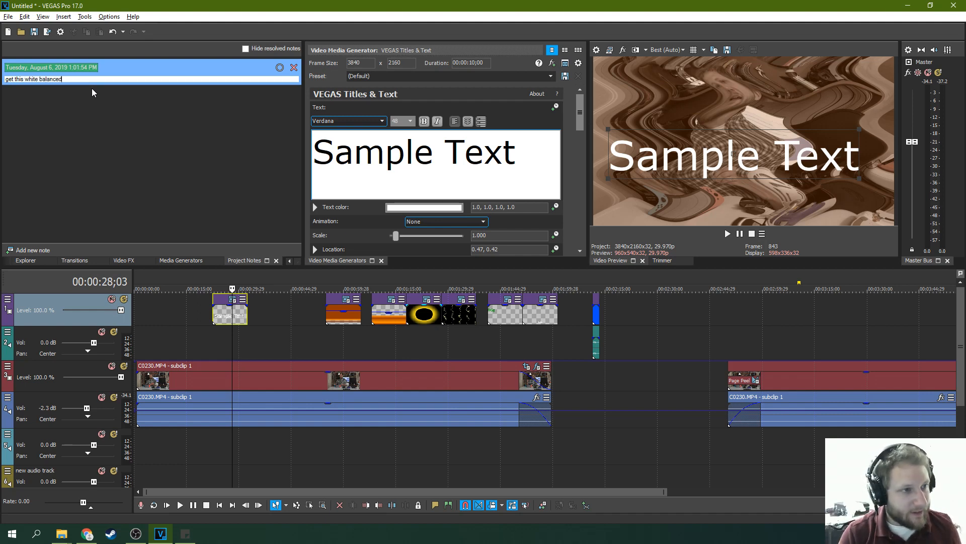
{"action": "key", "text": "Return"}
Add a second project note reading "cut last 30 seconds and fade to black".
{"action": "left_click", "coordinate": [20, 249]}
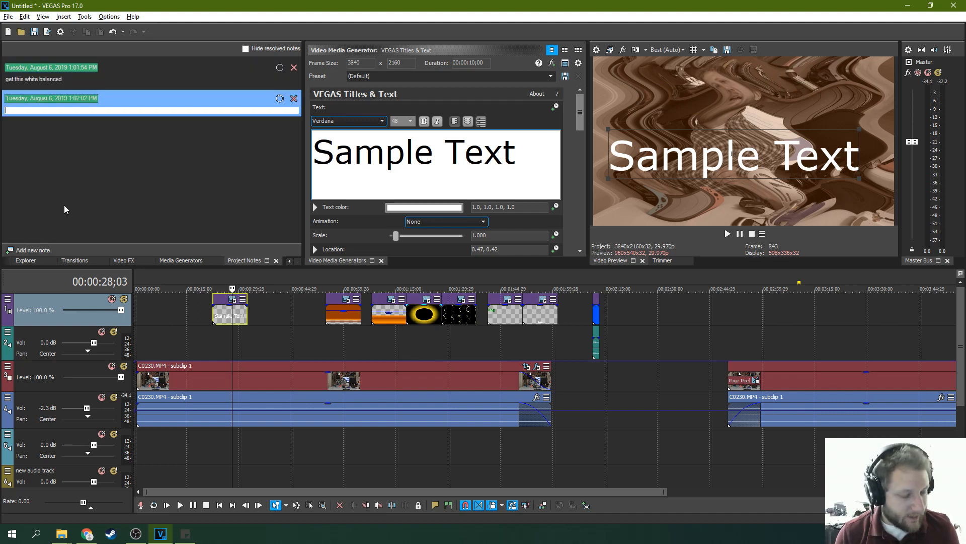
{"action": "type", "text": "cut last"}
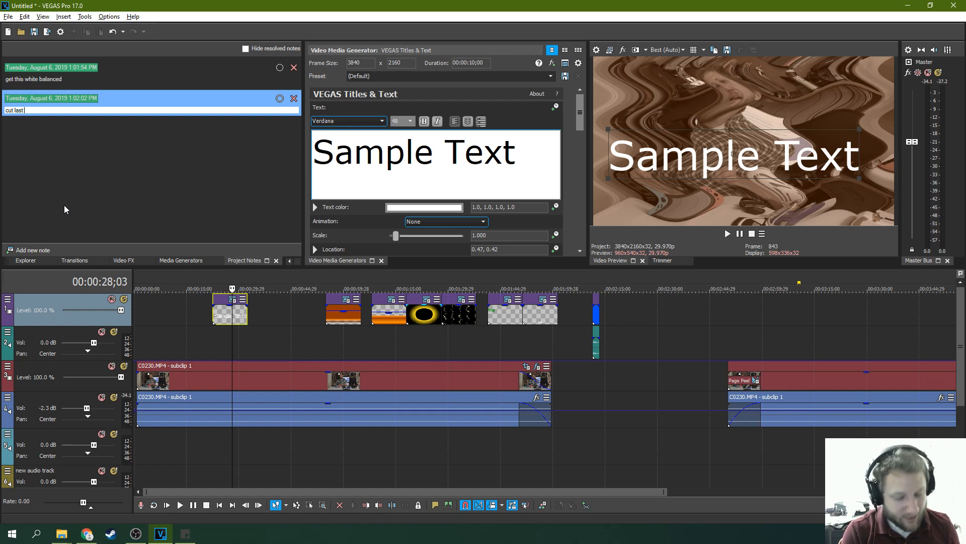
{"action": "type", "text": " 30 seconds and fade to bl"}
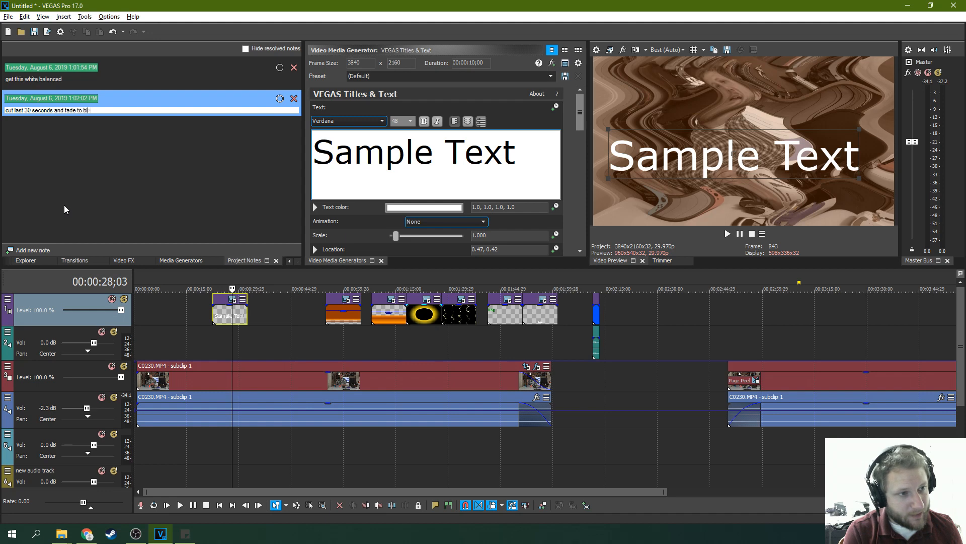
{"action": "type", "text": "ack"}
{"action": "key", "text": "Return"}
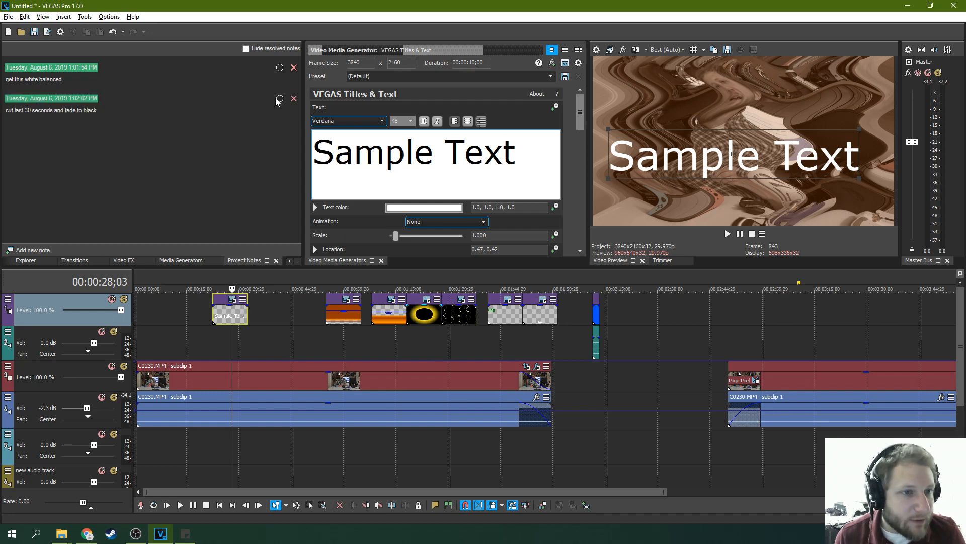
Mark both project notes as resolved and delete them from the list.
{"action": "left_click", "coordinate": [279, 99]}
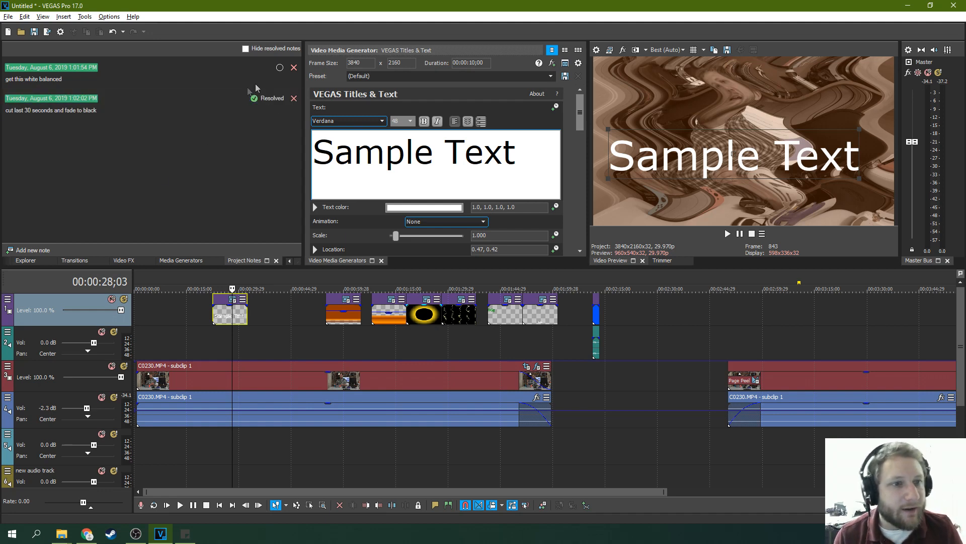
{"action": "left_click", "coordinate": [279, 67]}
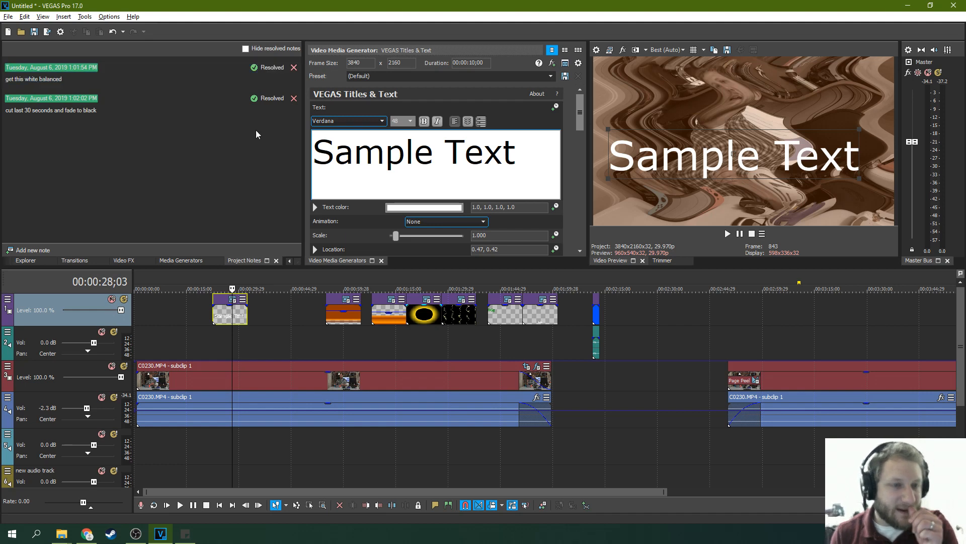
{"action": "left_click", "coordinate": [294, 98]}
{"action": "left_click", "coordinate": [294, 68]}
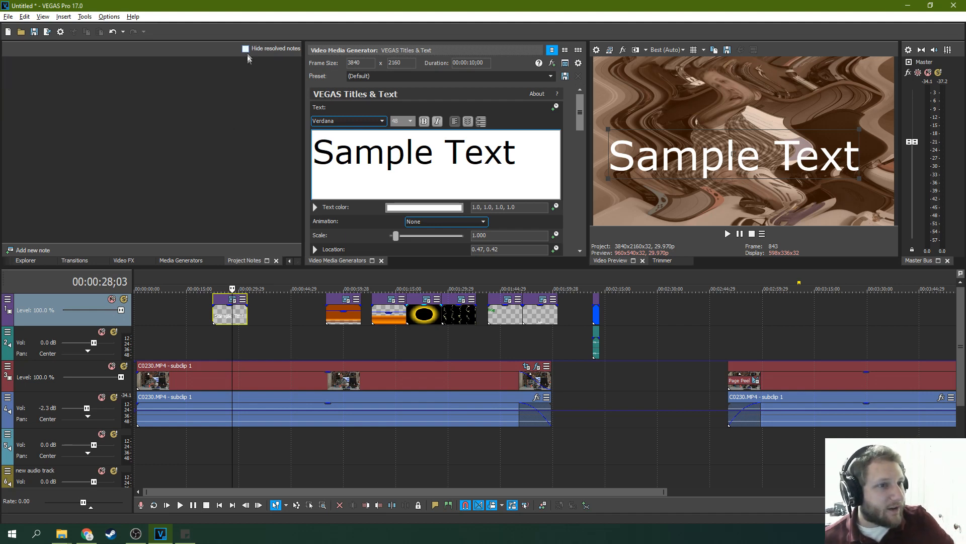
Switch from the project notes to the file explorer and glance at the program's options.
{"action": "left_click", "coordinate": [26, 260]}
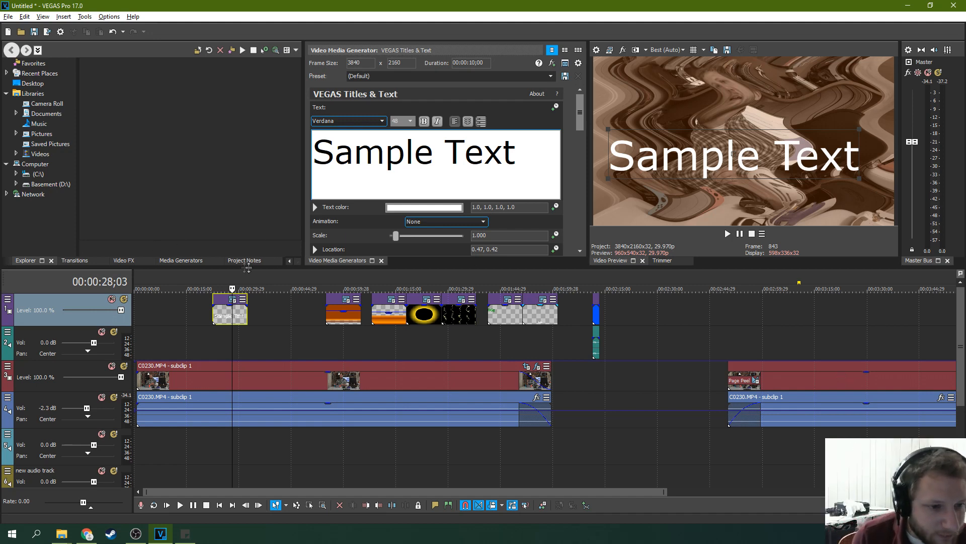
{"action": "left_click", "coordinate": [108, 17]}
{"action": "left_click", "coordinate": [107, 18]}
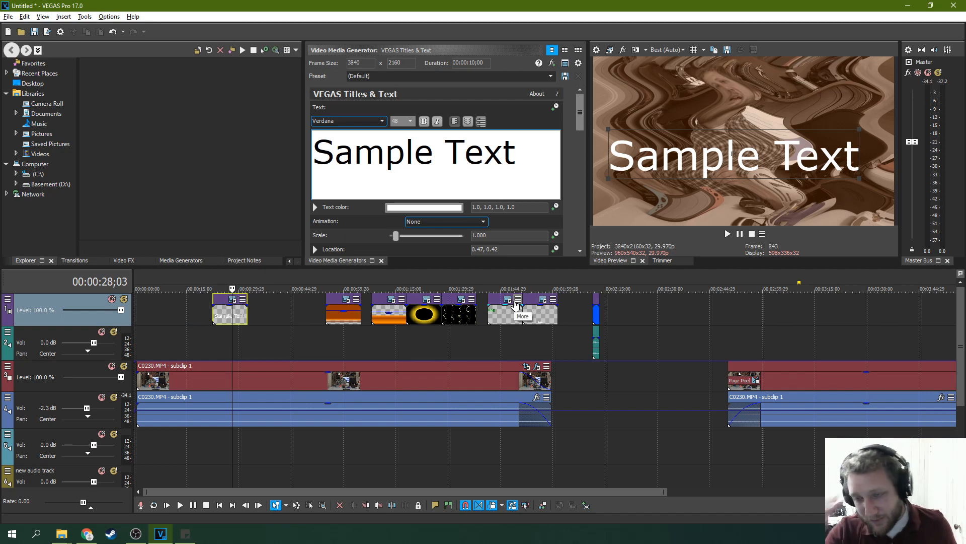